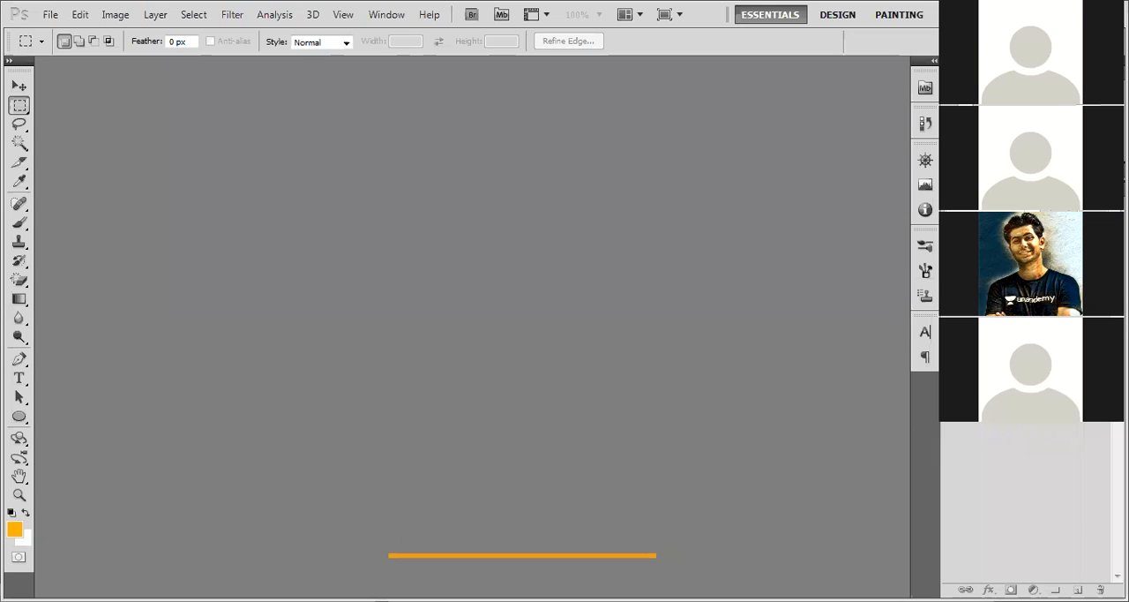
Switch to the file explorer and examine the 22513, 3792909 and preview images in the online-class folder
{"action": "key", "text": "alt+Tab"}
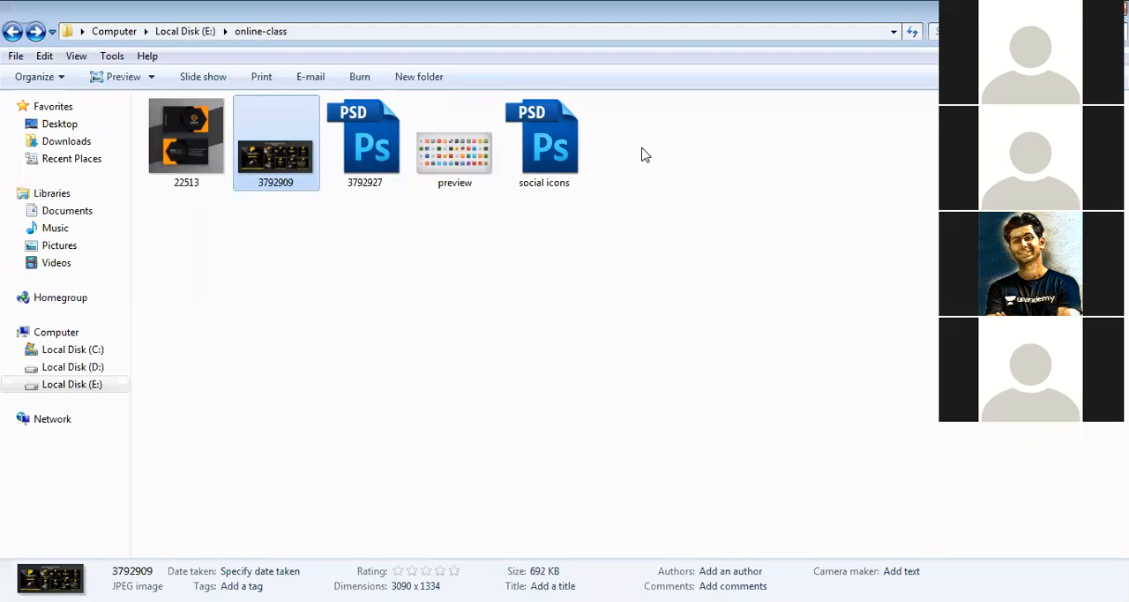
{"action": "left_click", "coordinate": [199, 153]}
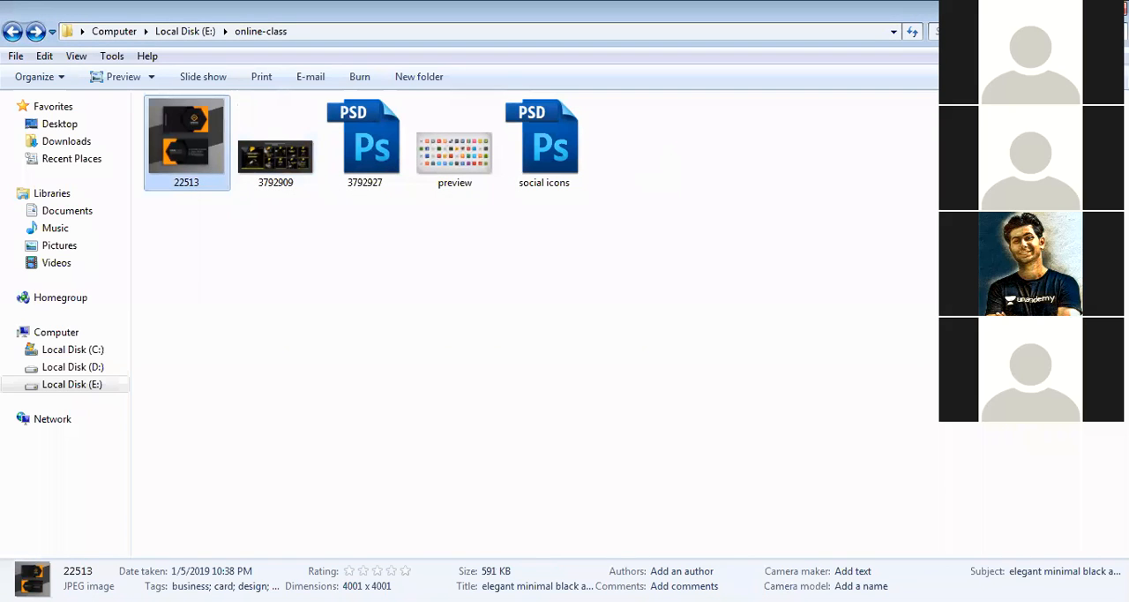
{"action": "left_click", "coordinate": [1049, 601]}
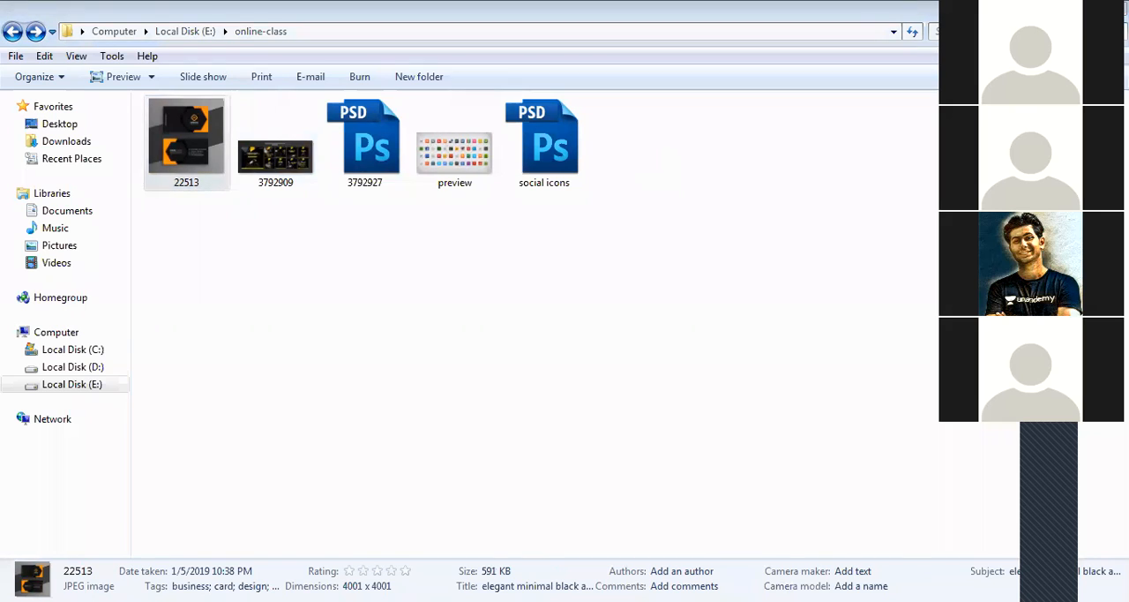
{"action": "left_click", "coordinate": [434, 378]}
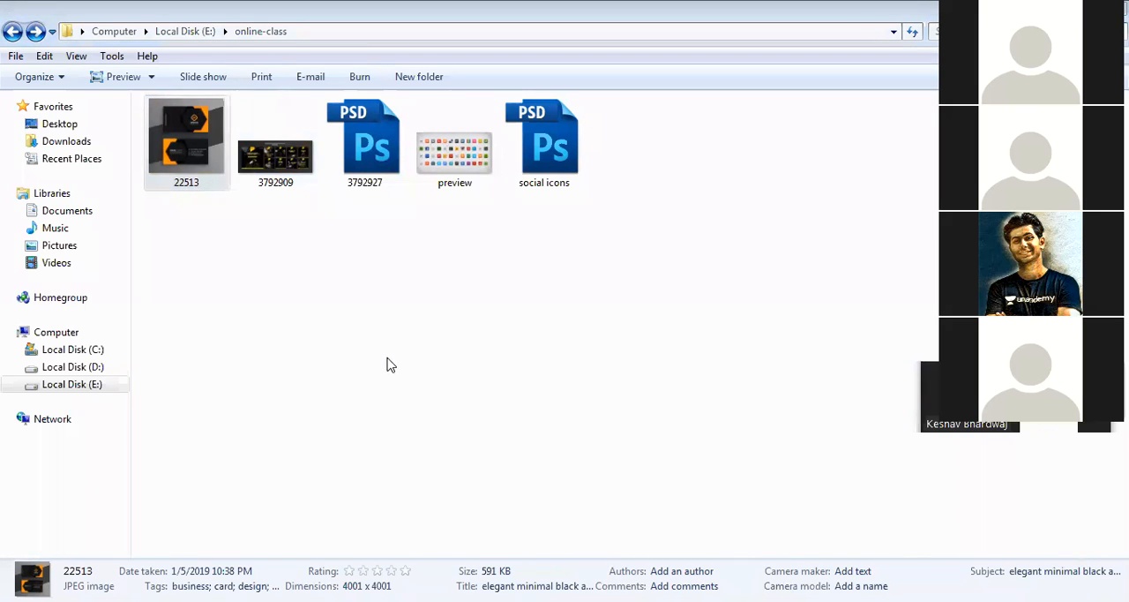
{"action": "left_click", "coordinate": [203, 168]}
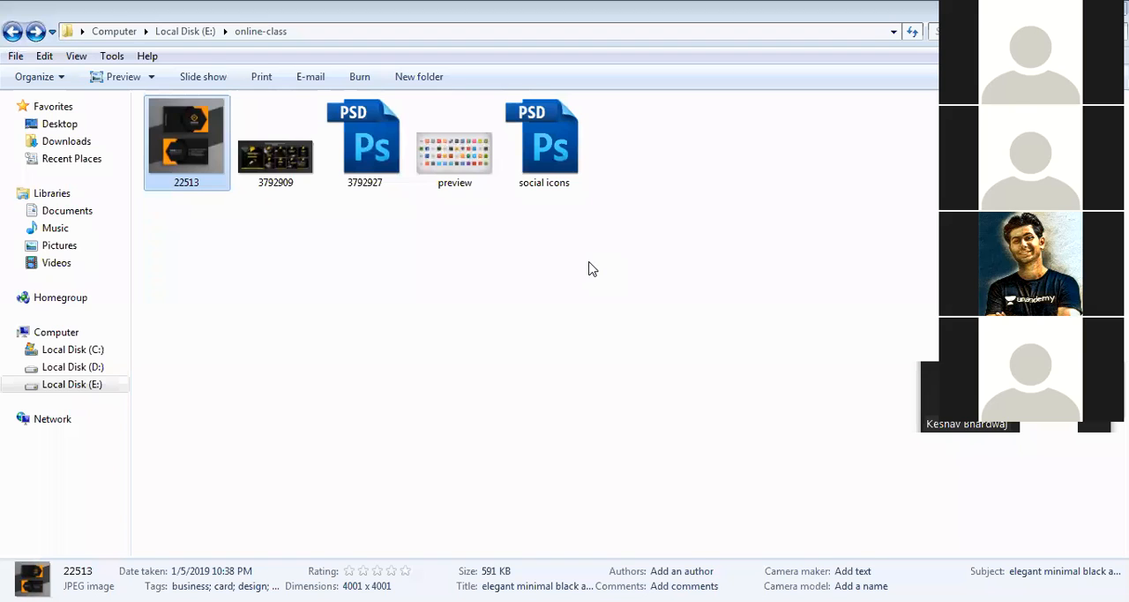
{"action": "left_click", "coordinate": [307, 178]}
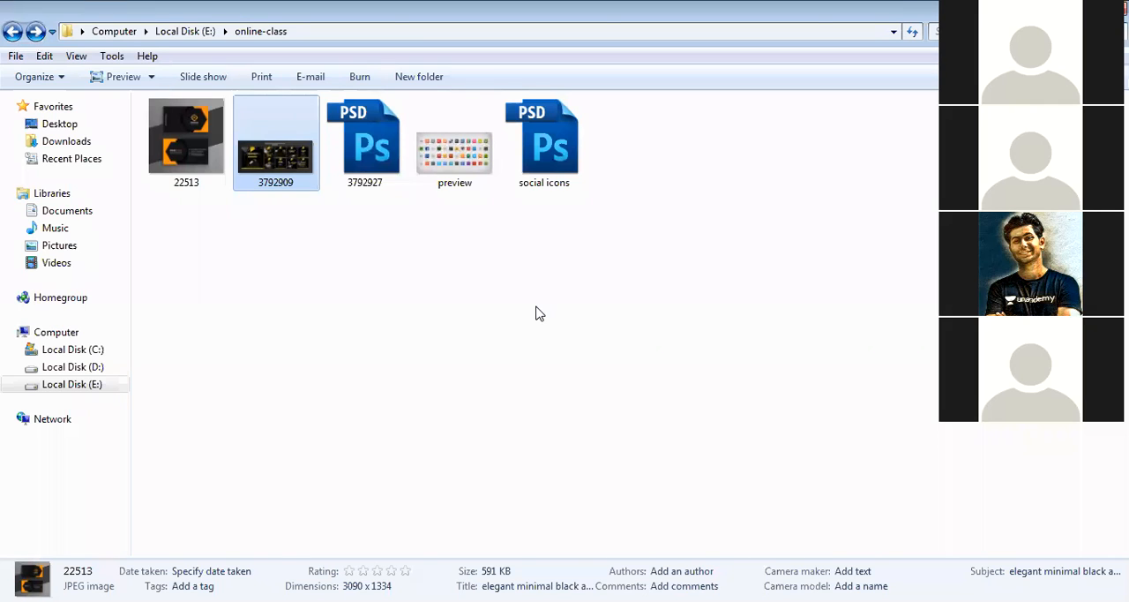
{"action": "left_click", "coordinate": [454, 172]}
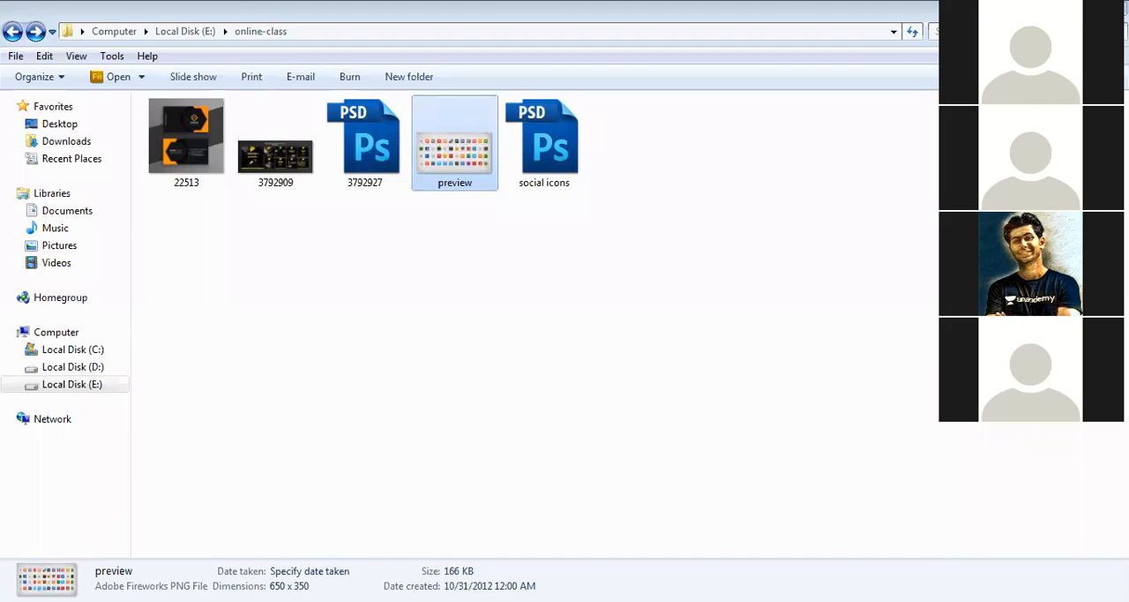
Switch back to Photoshop and look through its main file and image commands
{"action": "key", "text": "alt+Tab"}
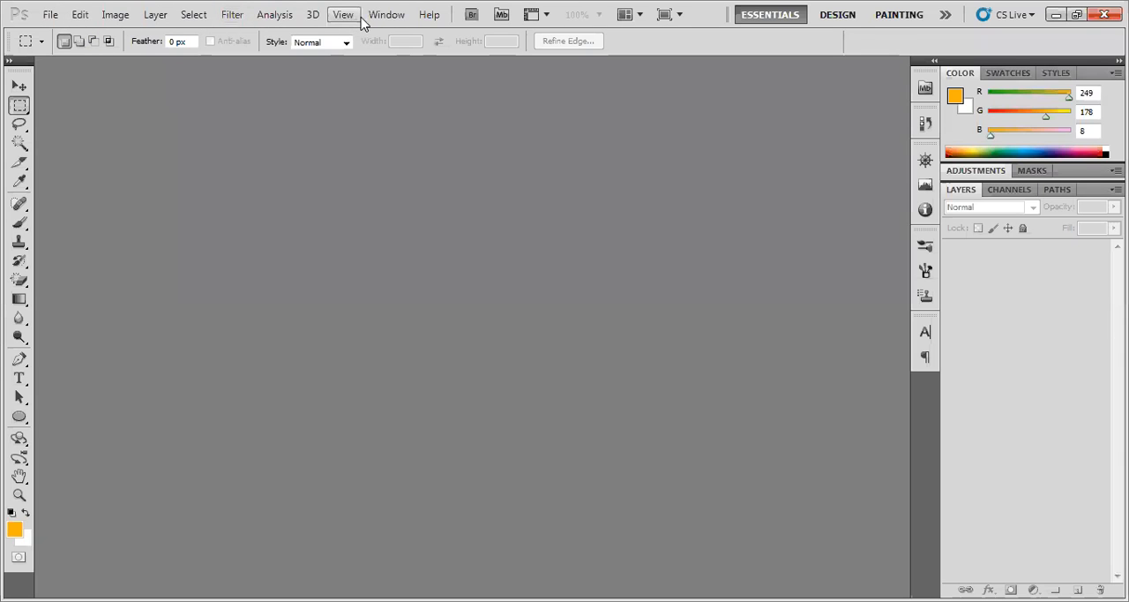
{"action": "left_click", "coordinate": [51, 15]}
{"action": "mouse_move", "coordinate": [85, 17]}
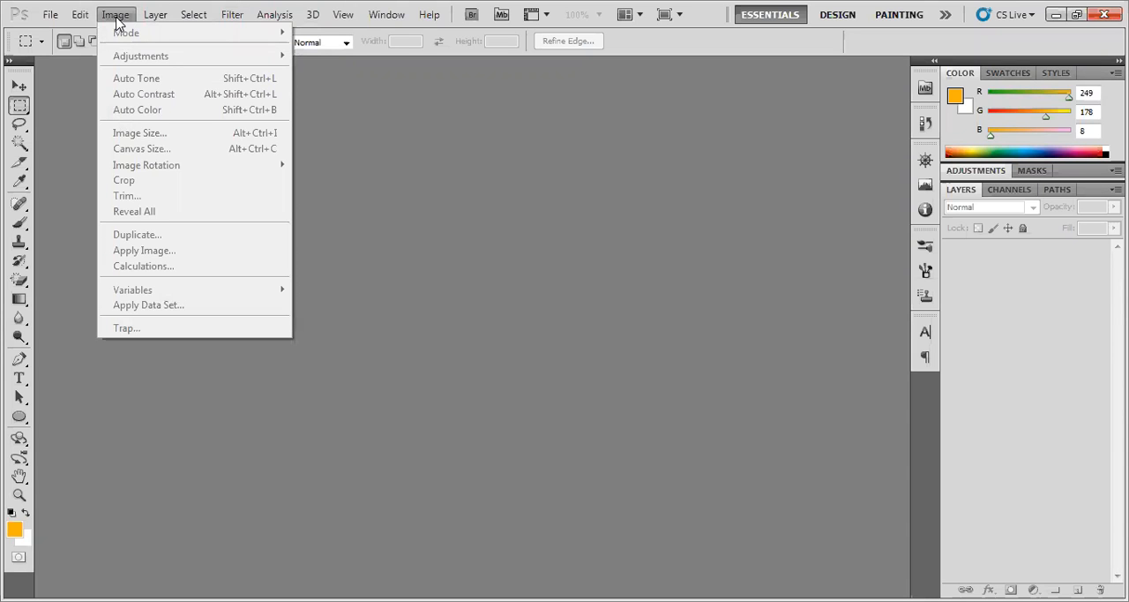
{"action": "mouse_move", "coordinate": [150, 15]}
{"action": "left_click", "coordinate": [434, 98]}
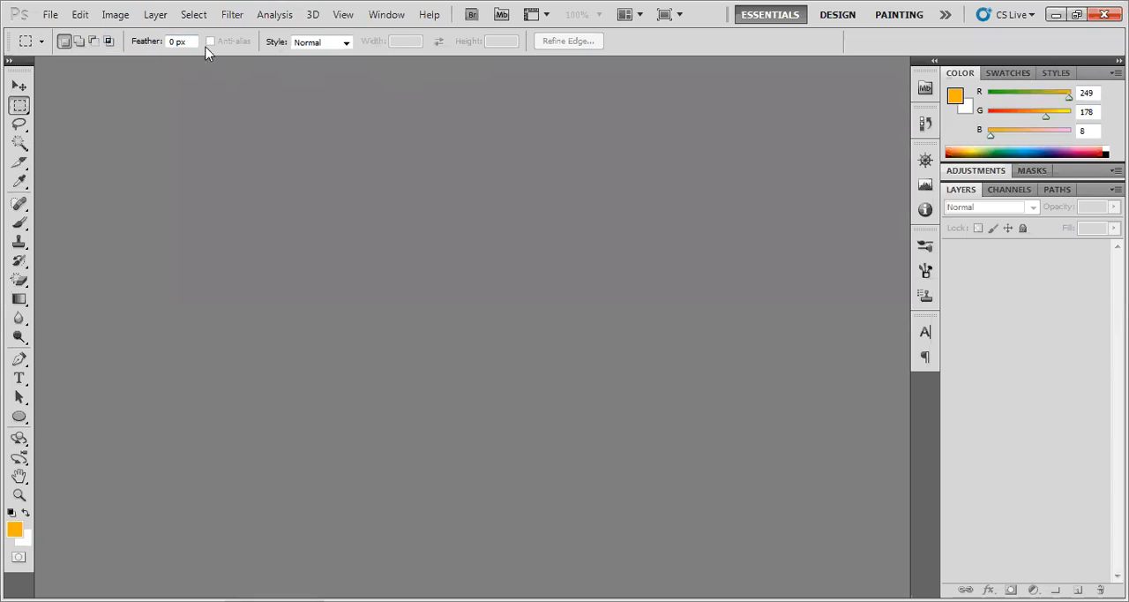
Compare the options of the Rectangular Marquee and Move tools, finishing with the Move tool active
{"action": "left_click", "coordinate": [19, 85]}
{"action": "left_click", "coordinate": [20, 105]}
{"action": "left_click", "coordinate": [20, 86]}
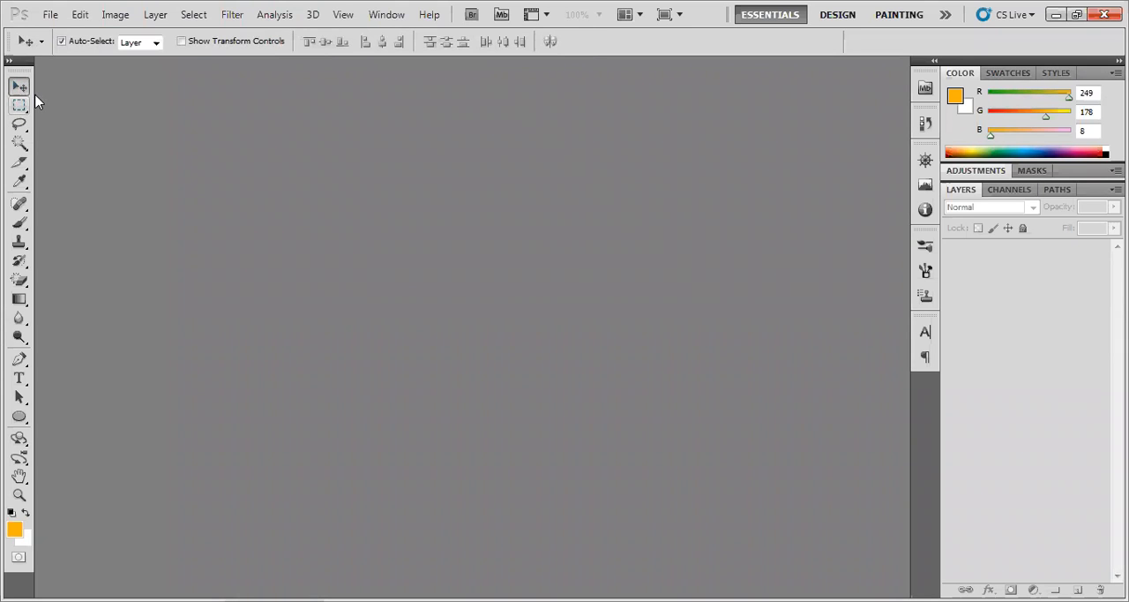
{"action": "left_click", "coordinate": [19, 105]}
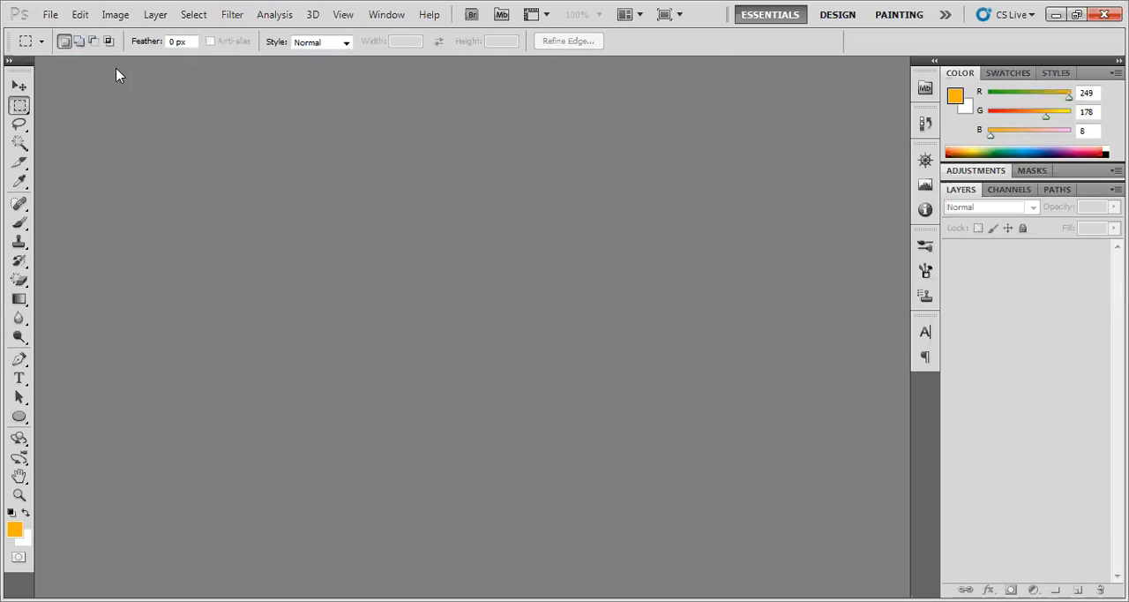
{"action": "key", "text": "v"}
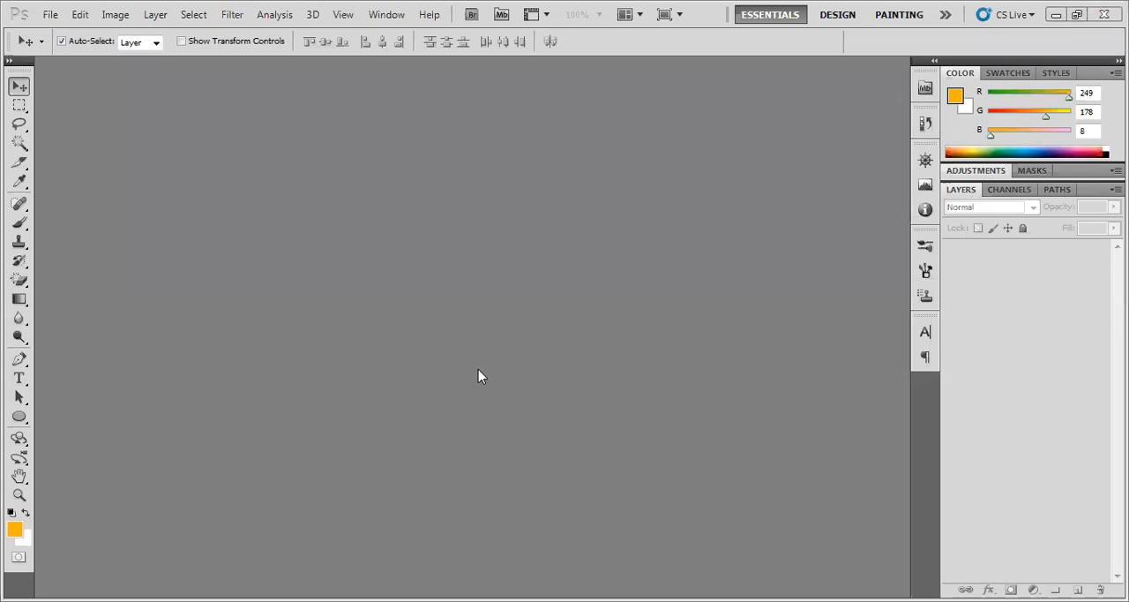
Start a new document and name it "First class"
{"action": "left_click", "coordinate": [52, 16]}
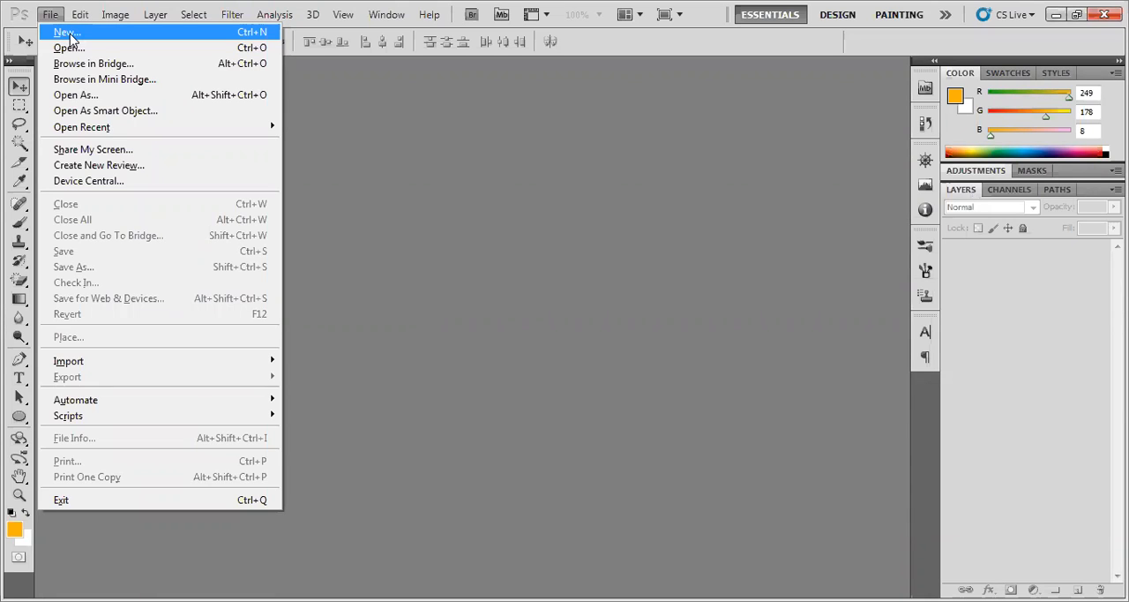
{"action": "left_click", "coordinate": [70, 35]}
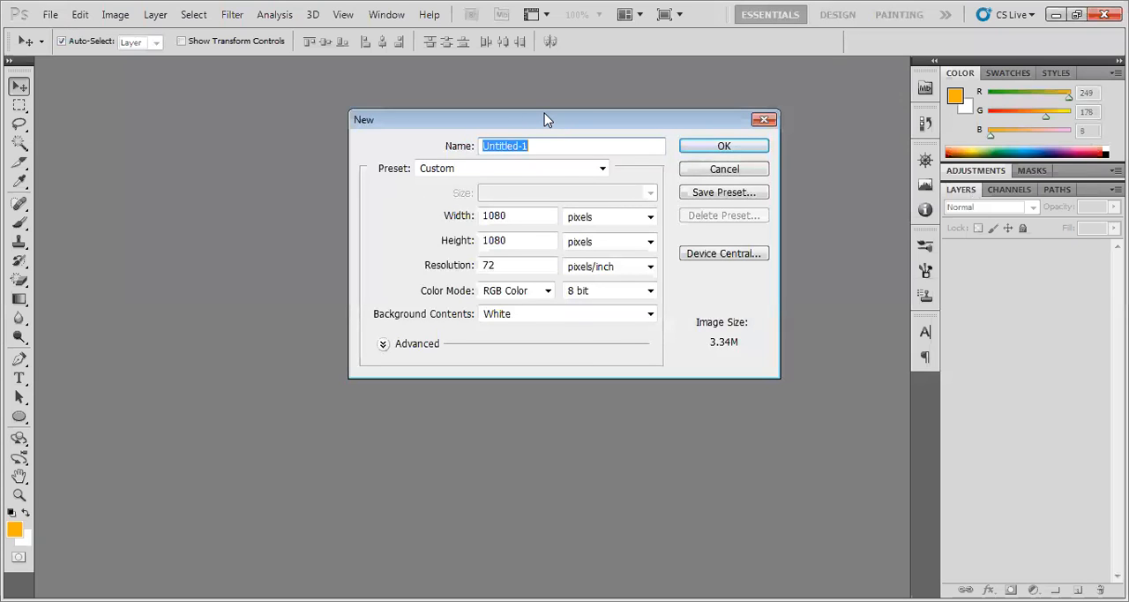
{"action": "left_click", "coordinate": [496, 162]}
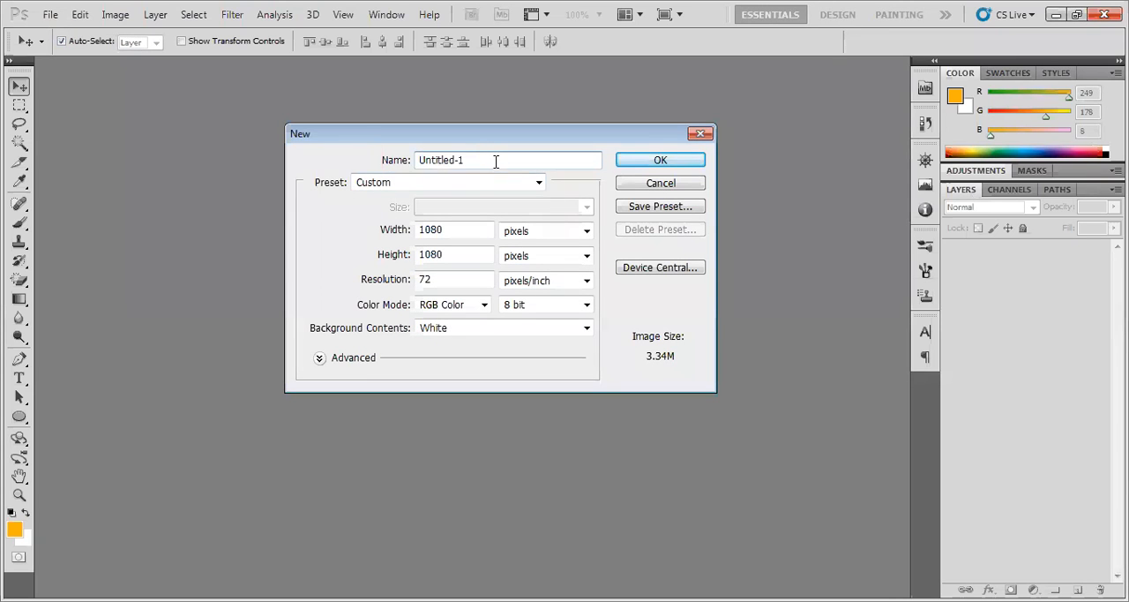
{"action": "left_click_drag", "start_coordinate": [481, 161], "coordinate": [383, 160]}
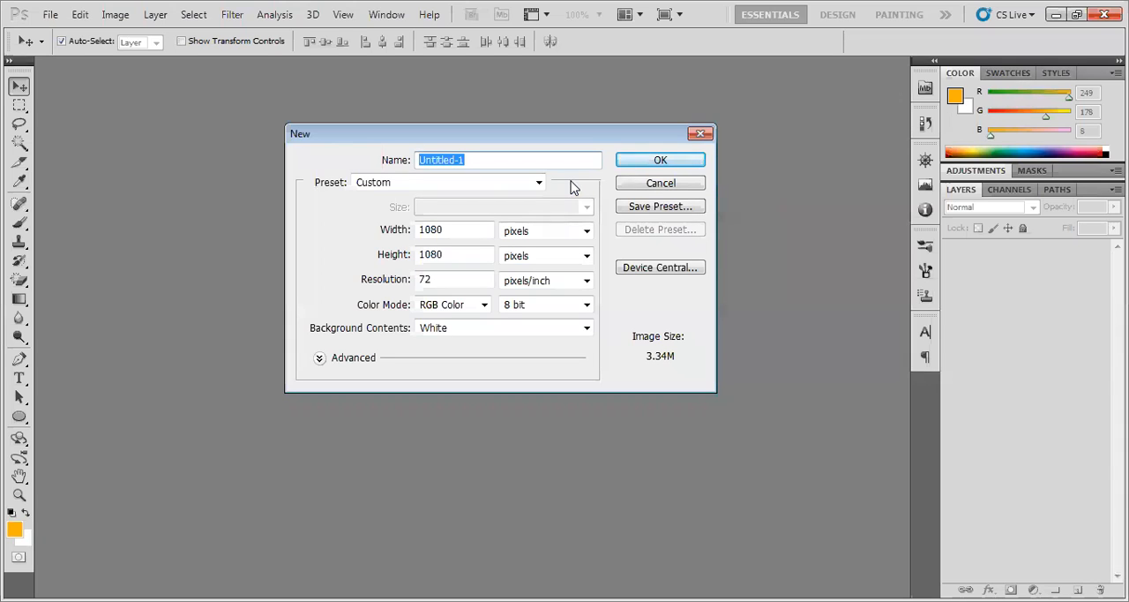
{"action": "type", "text": "First "}
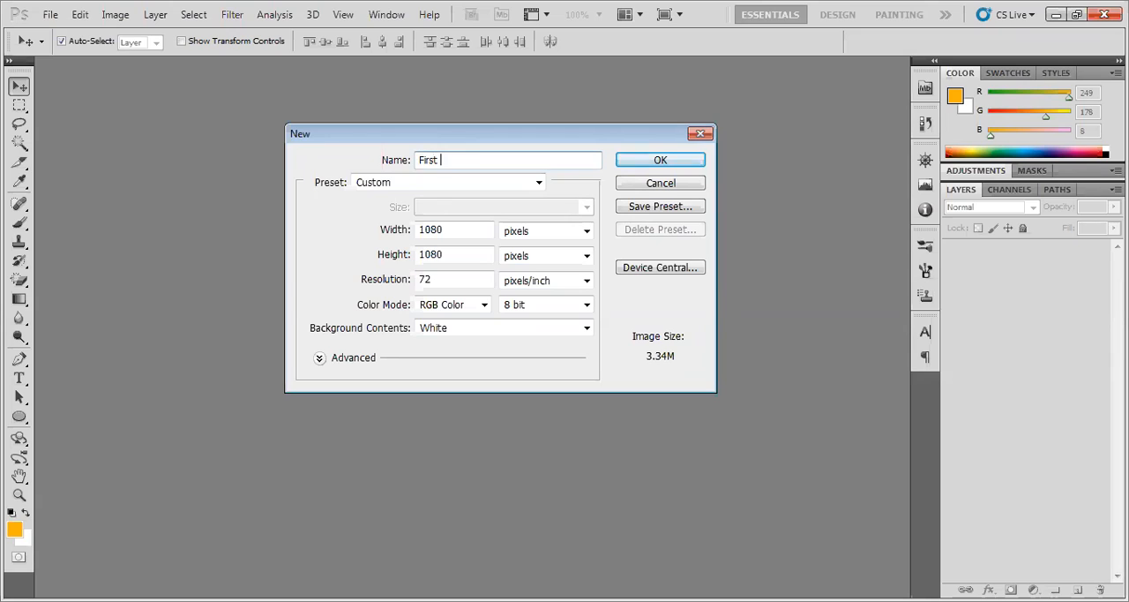
{"action": "type", "text": "class"}
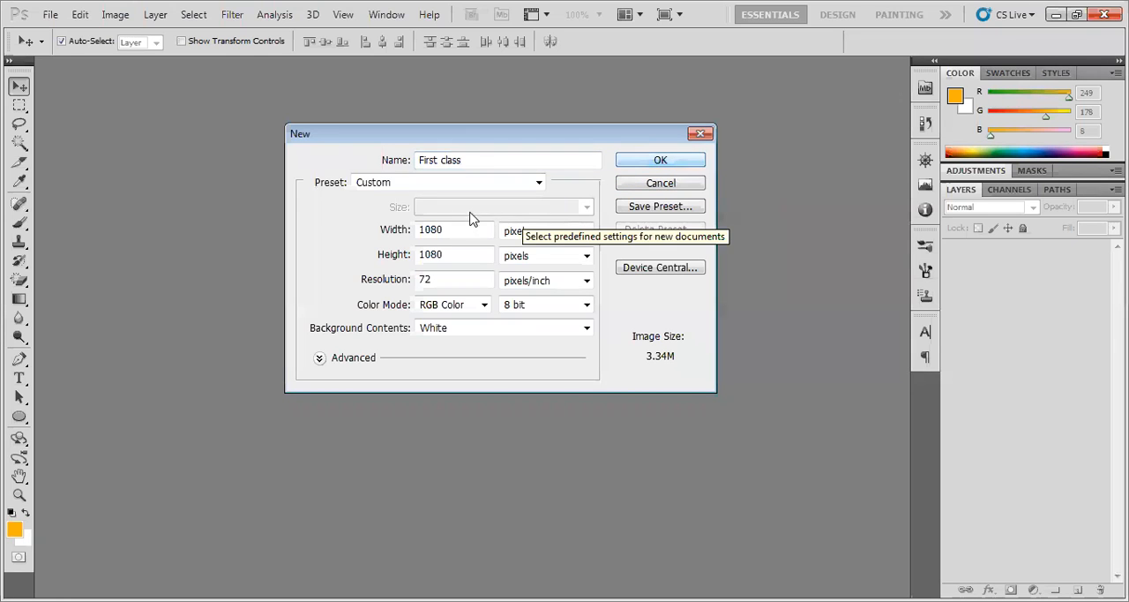
Choose the Web preset for the new document and set its size to 800 by 600 pixels
{"action": "left_click", "coordinate": [404, 184]}
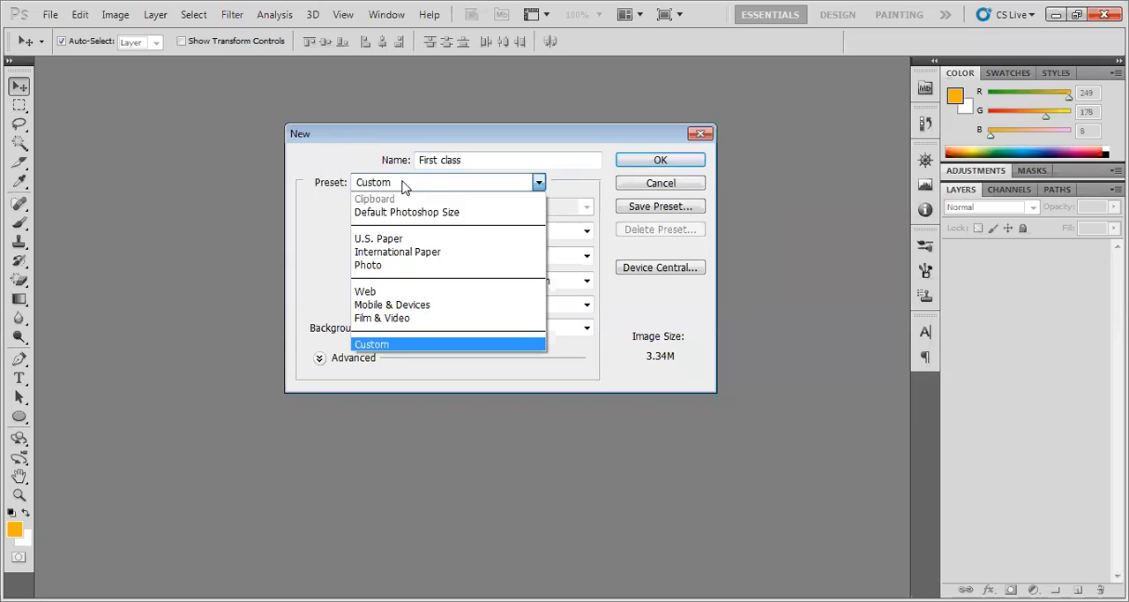
{"action": "left_click", "coordinate": [398, 300]}
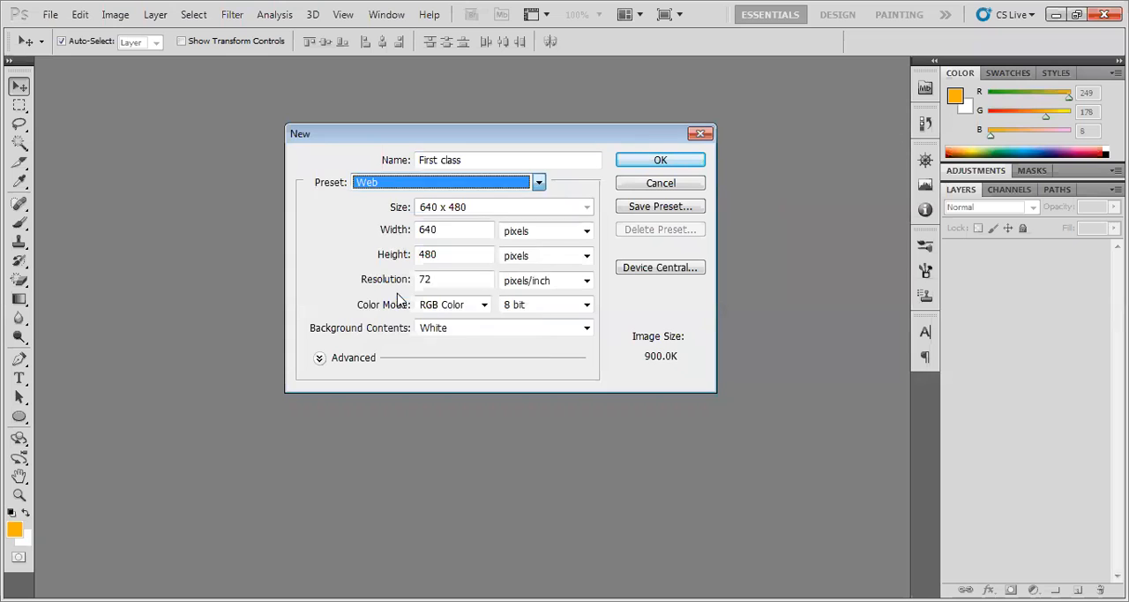
{"action": "left_click", "coordinate": [458, 231]}
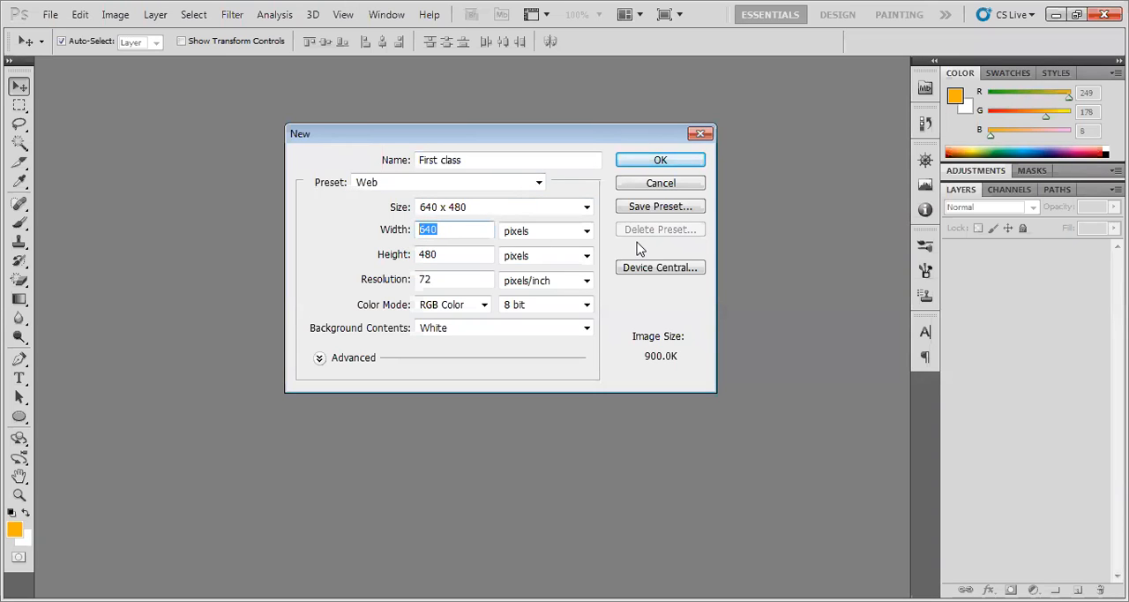
{"action": "type", "text": "800"}
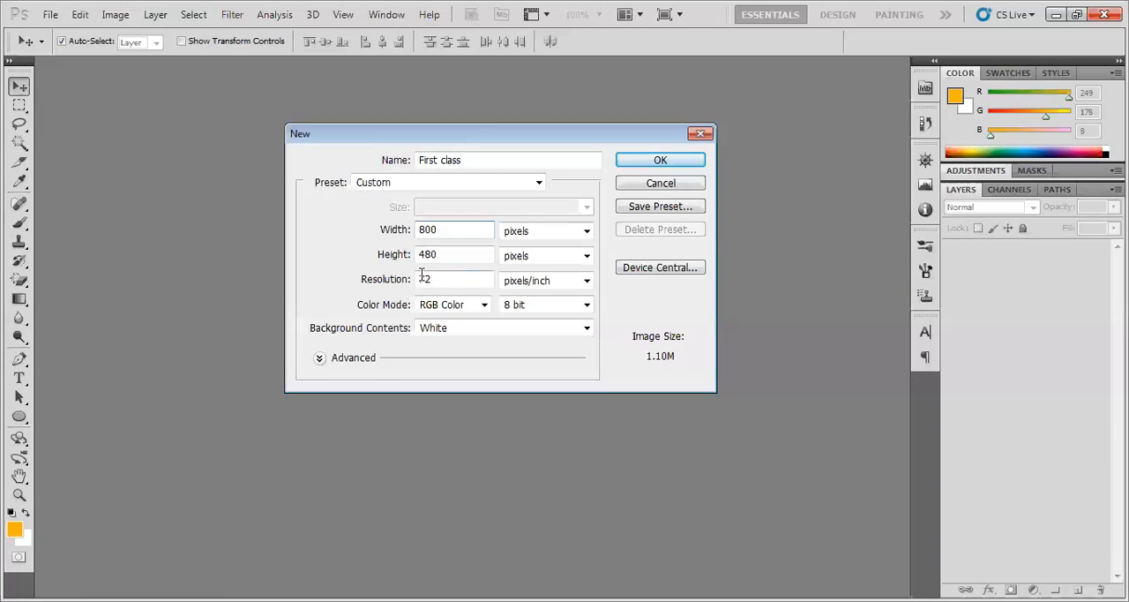
{"action": "left_click_drag", "start_coordinate": [449, 254], "coordinate": [361, 254]}
{"action": "type", "text": "600"}
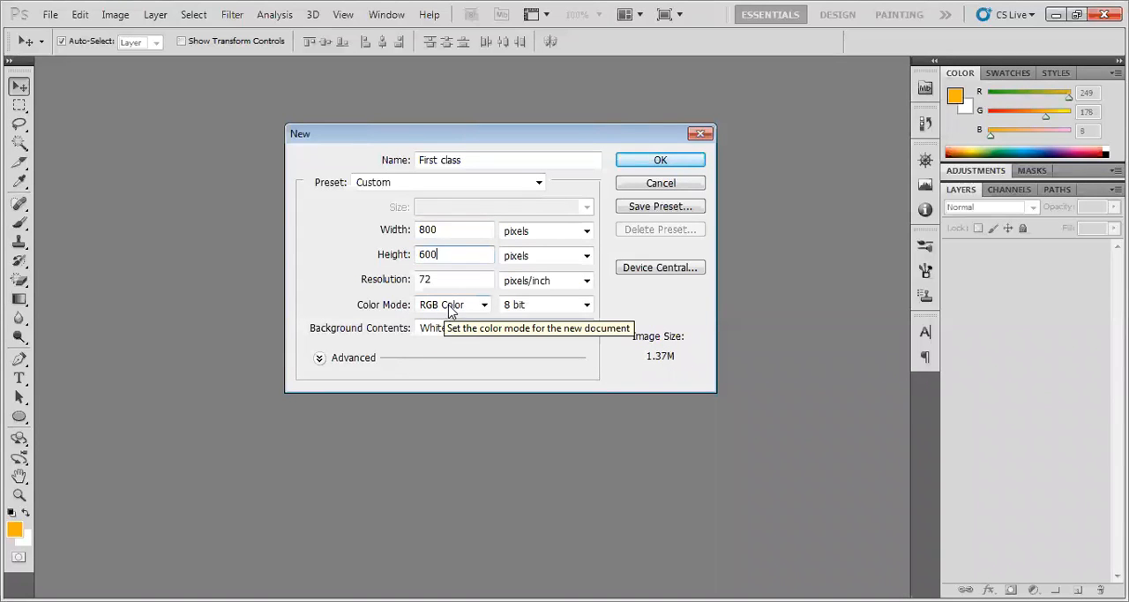
Try a resolution of 300 pixels/inch for the new document and restore it to 72
{"action": "double_click", "coordinate": [462, 275]}
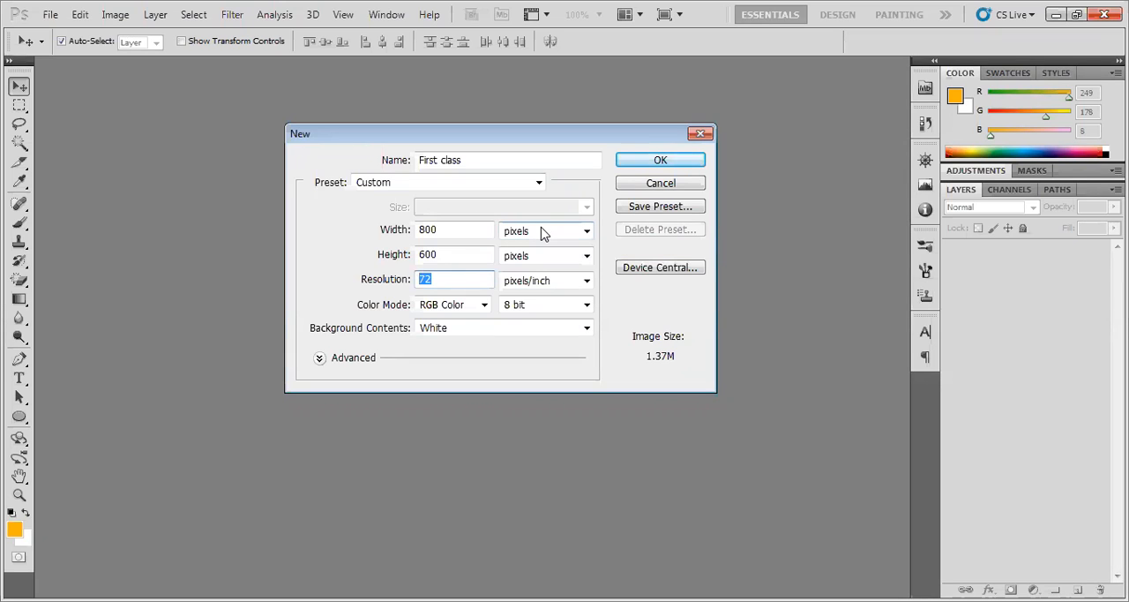
{"action": "type", "text": "300"}
{"action": "left_click", "coordinate": [536, 353]}
{"action": "left_click_drag", "start_coordinate": [450, 278], "coordinate": [371, 280]}
{"action": "type", "text": "72"}
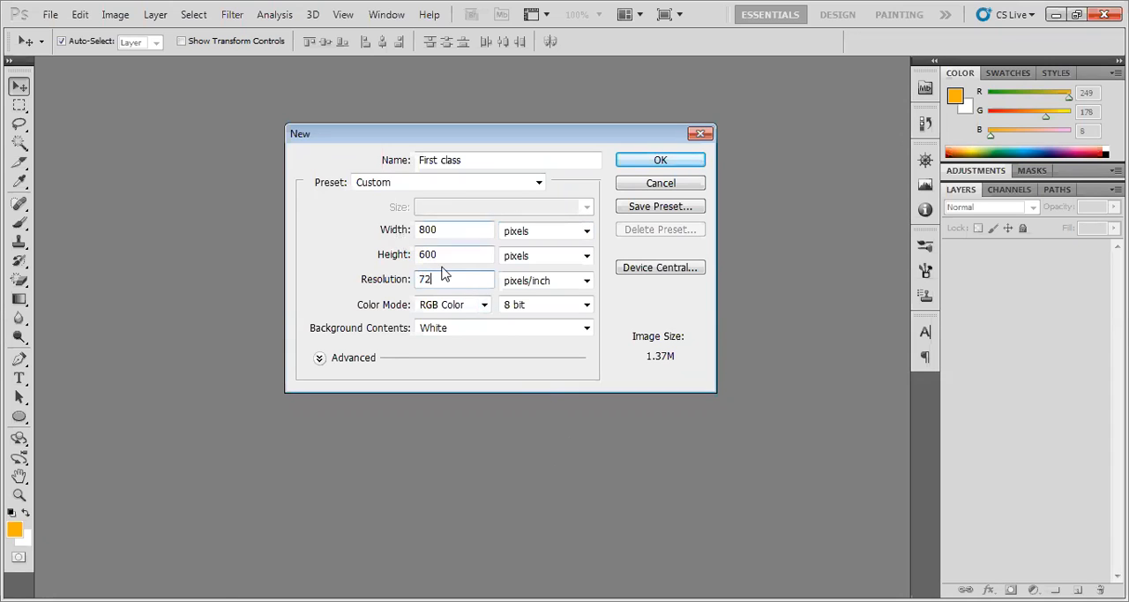
{"action": "left_click_drag", "start_coordinate": [446, 280], "coordinate": [417, 280]}
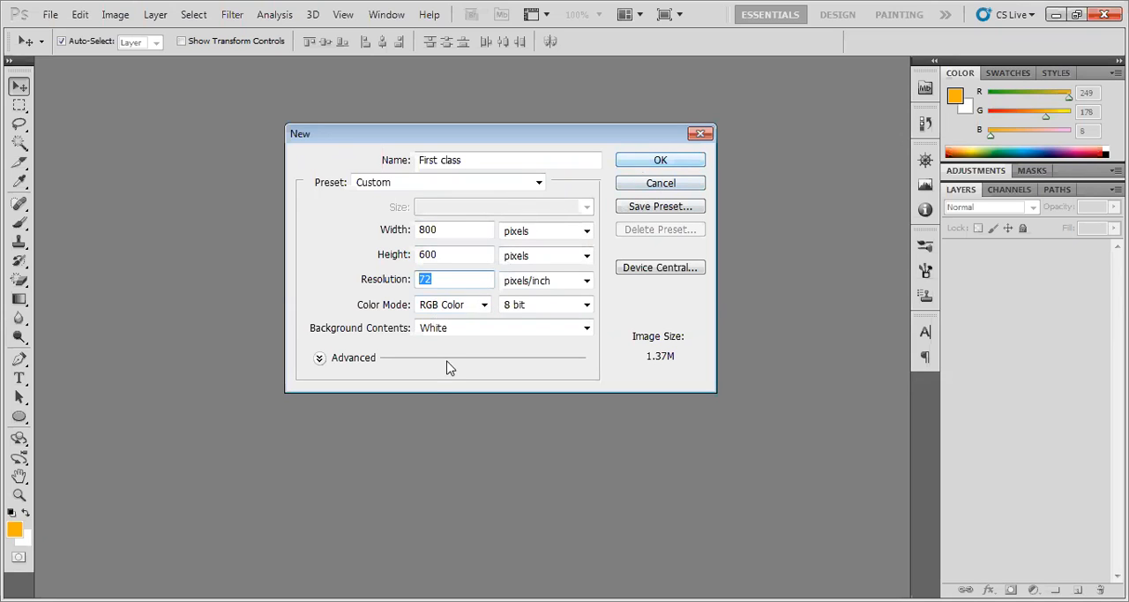
Try Background Color and Transparent as background contents, settle on White, and create the document
{"action": "left_click", "coordinate": [584, 328]}
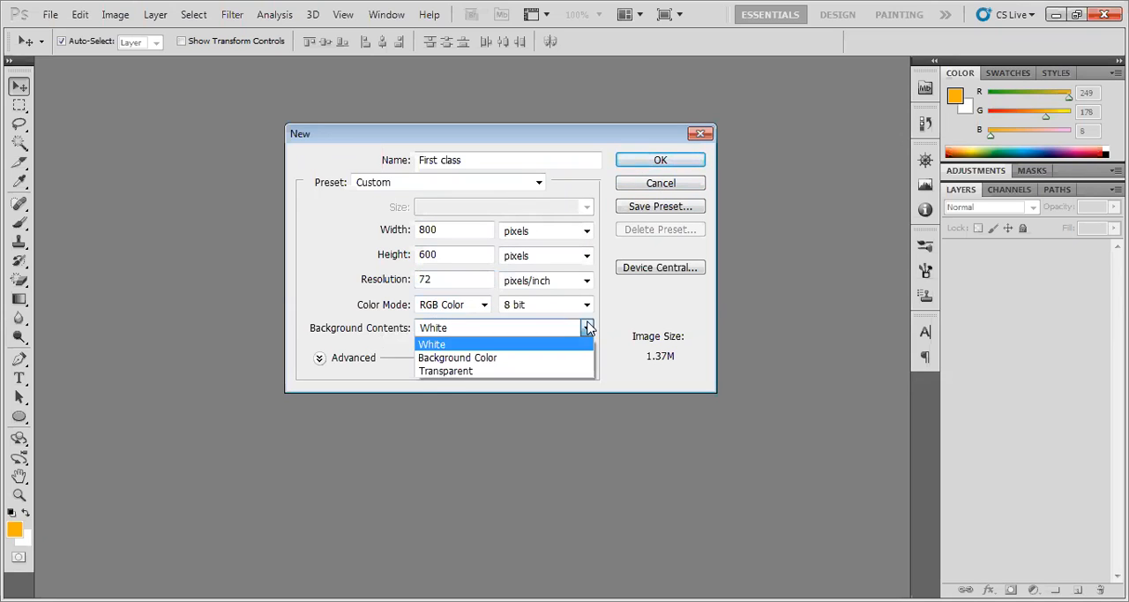
{"action": "left_click", "coordinate": [526, 362]}
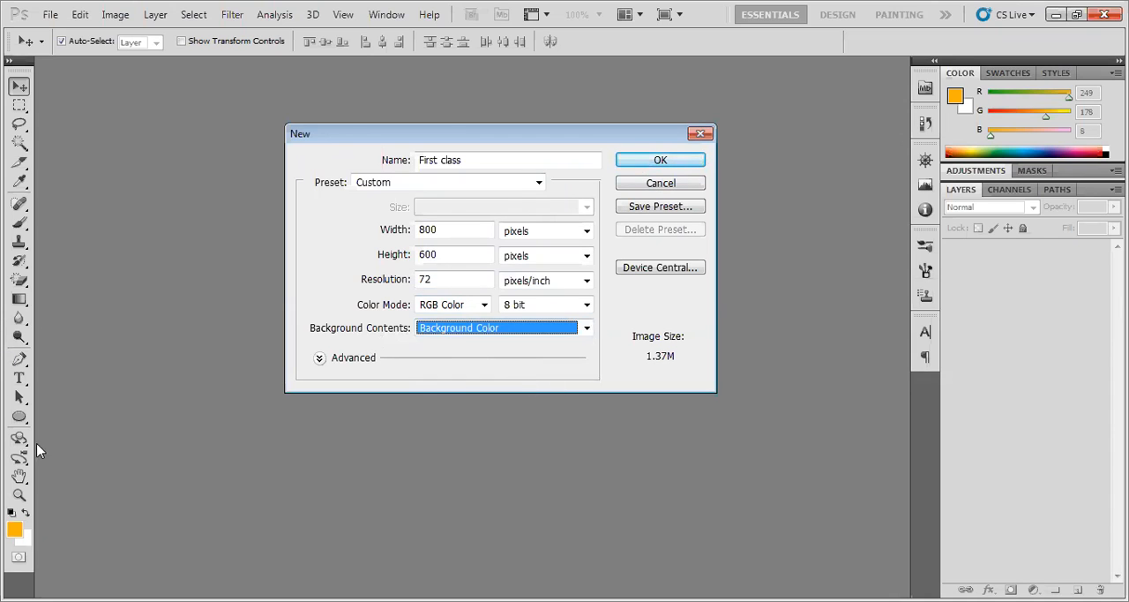
{"action": "left_click", "coordinate": [488, 334]}
{"action": "left_click", "coordinate": [481, 370]}
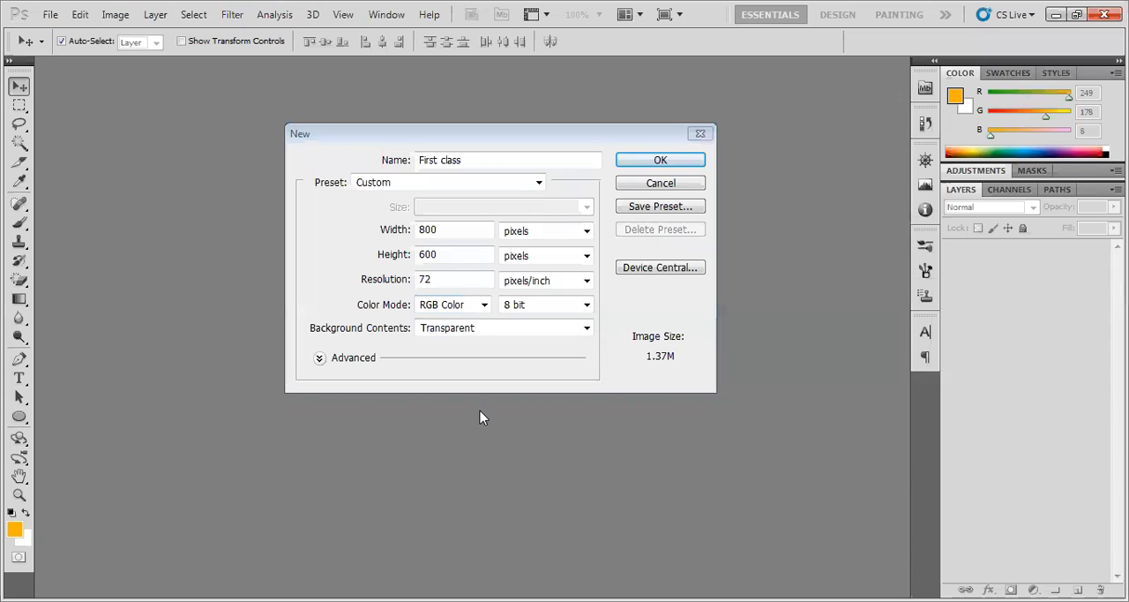
{"action": "left_click", "coordinate": [527, 332]}
{"action": "left_click", "coordinate": [513, 344]}
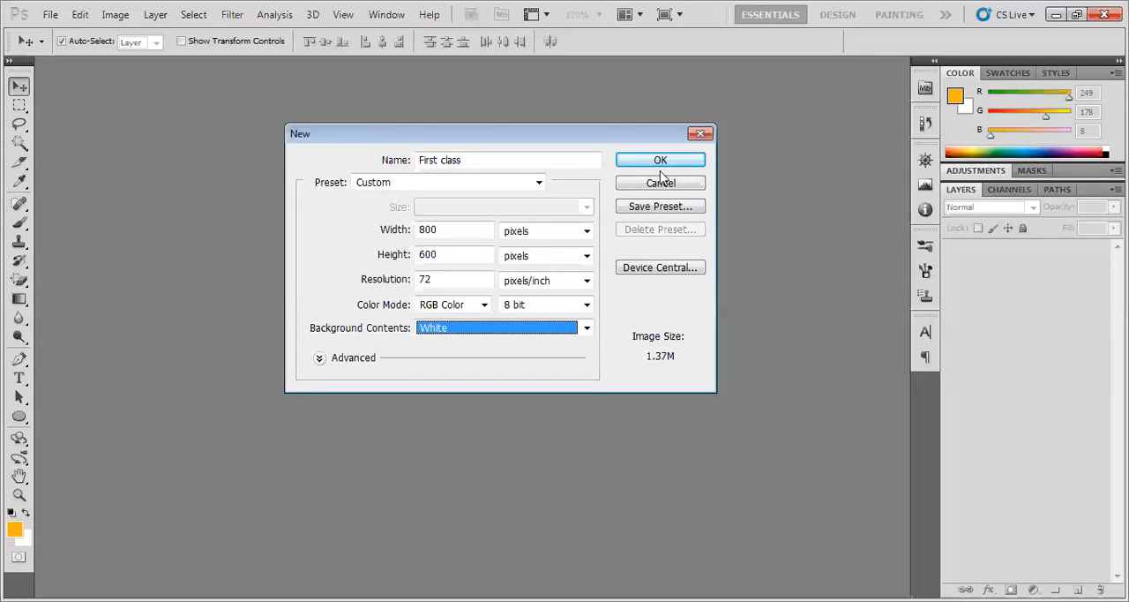
{"action": "left_click", "coordinate": [669, 163]}
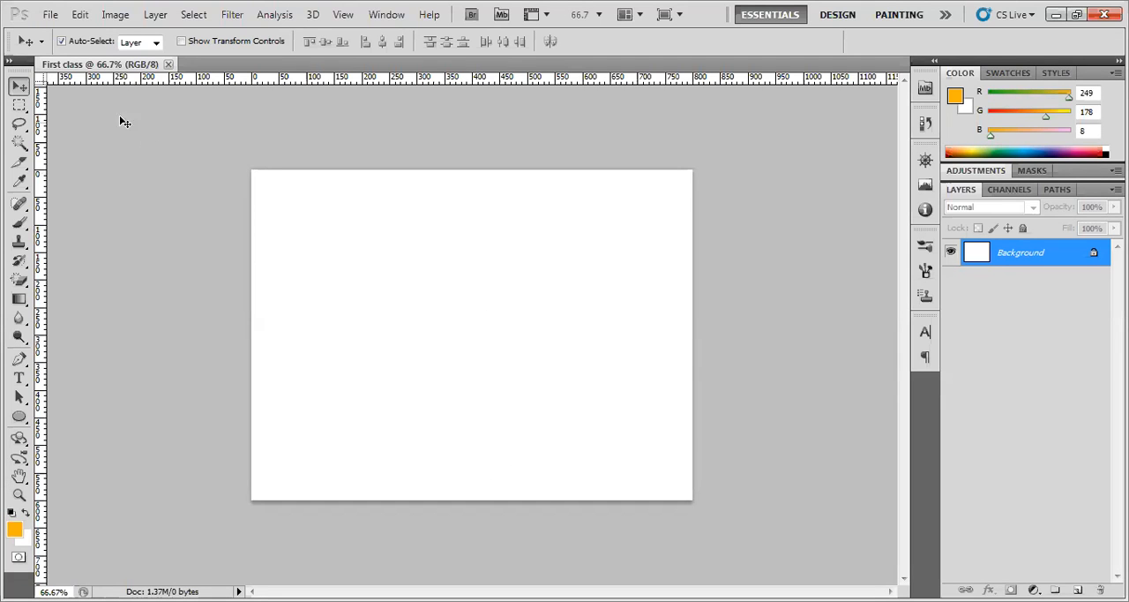
{"action": "left_click", "coordinate": [49, 16]}
{"action": "left_click", "coordinate": [62, 35]}
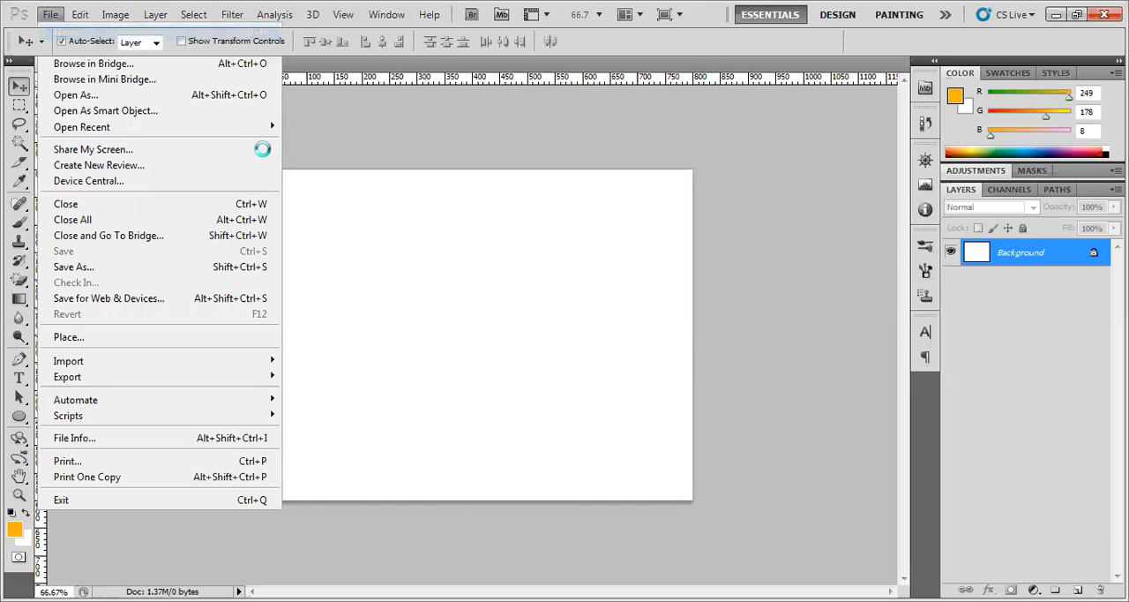
{"action": "left_click", "coordinate": [628, 185]}
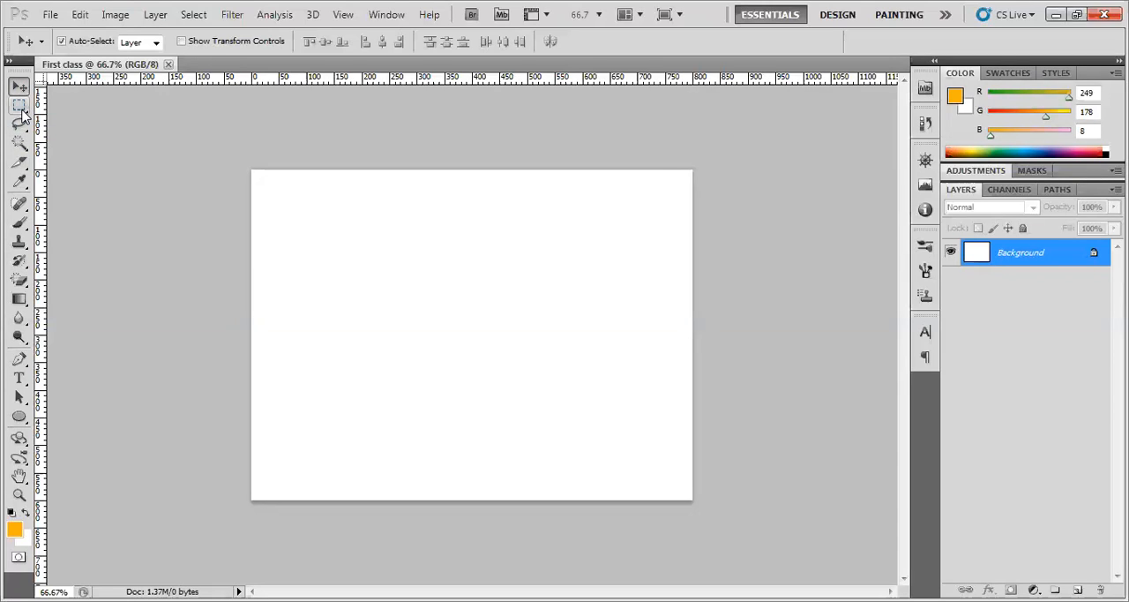
Alternate between the Rectangular Marquee tool and the Move tool, ending with the Move tool active
{"action": "left_click", "coordinate": [19, 106]}
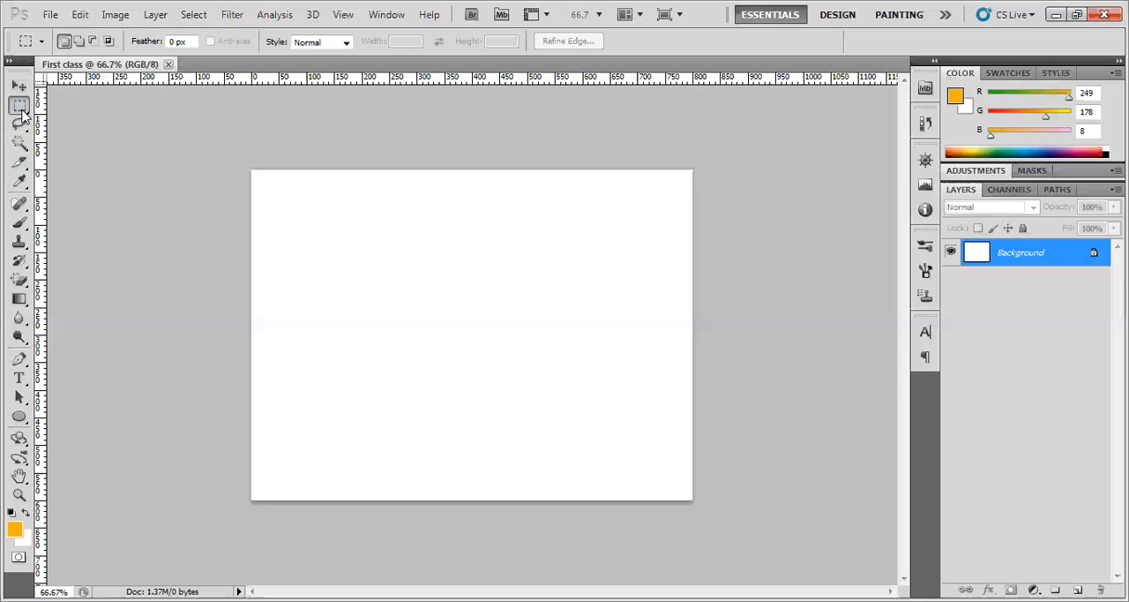
{"action": "key", "text": "v"}
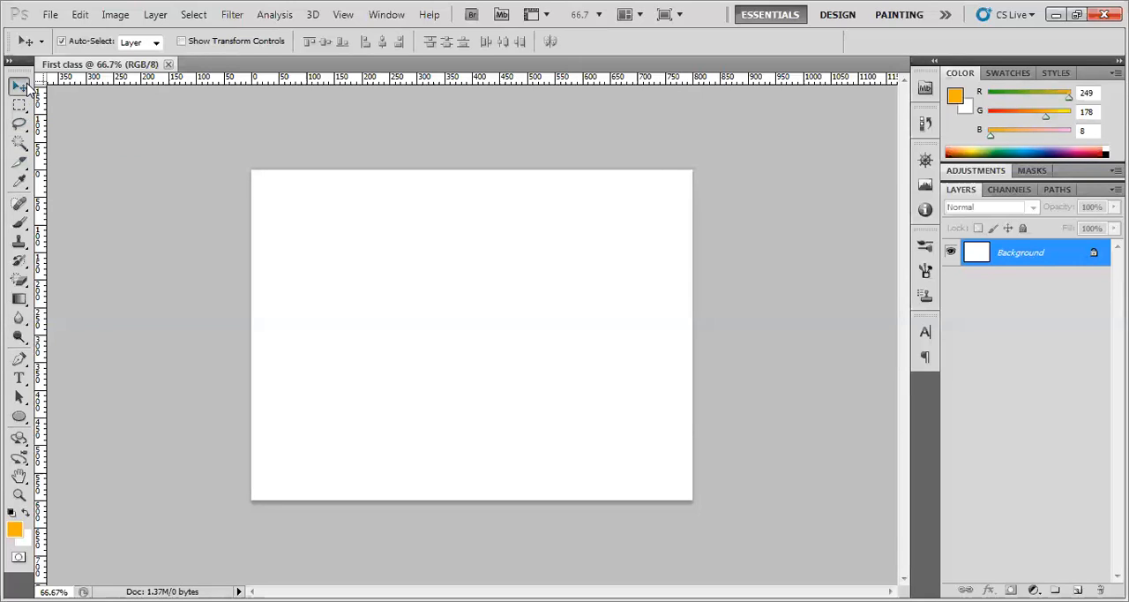
{"action": "key", "text": "m"}
{"action": "left_click", "coordinate": [27, 85]}
{"action": "key", "text": "m"}
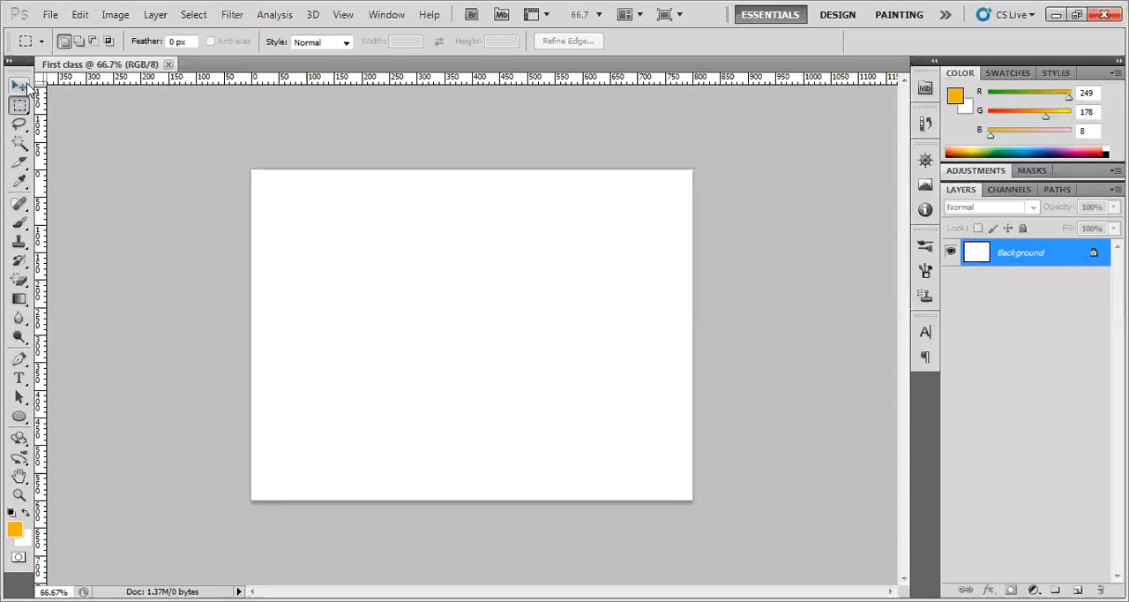
{"action": "left_click", "coordinate": [28, 86]}
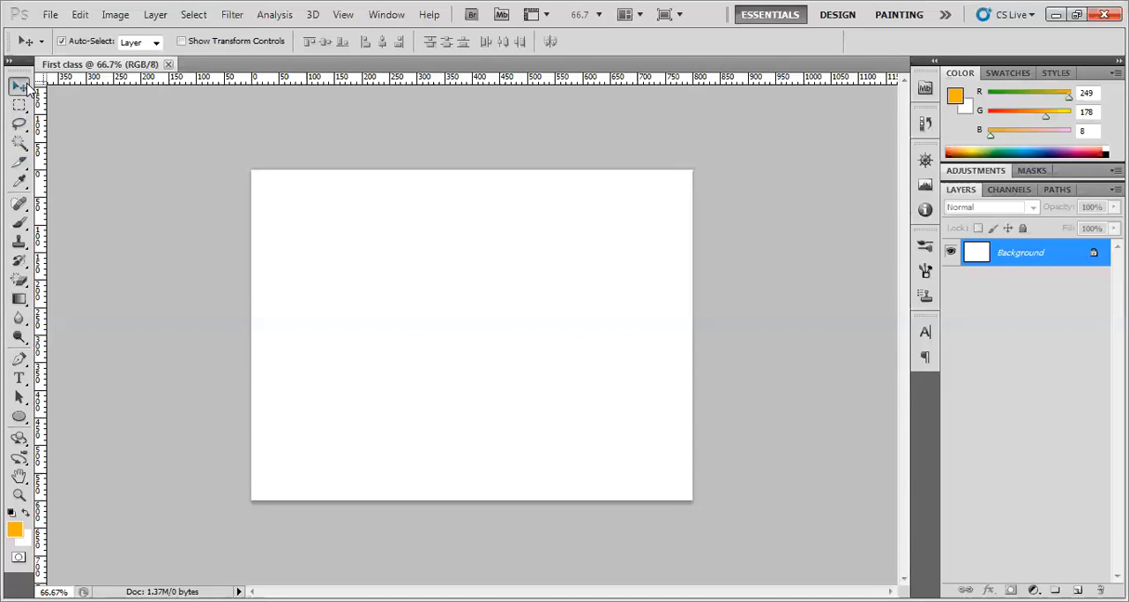
Draw an orange square of about 395 by 395 px on the canvas as a shape layer with the Rectangle tool
{"action": "left_click", "coordinate": [21, 420]}
{"action": "left_click", "coordinate": [64, 420]}
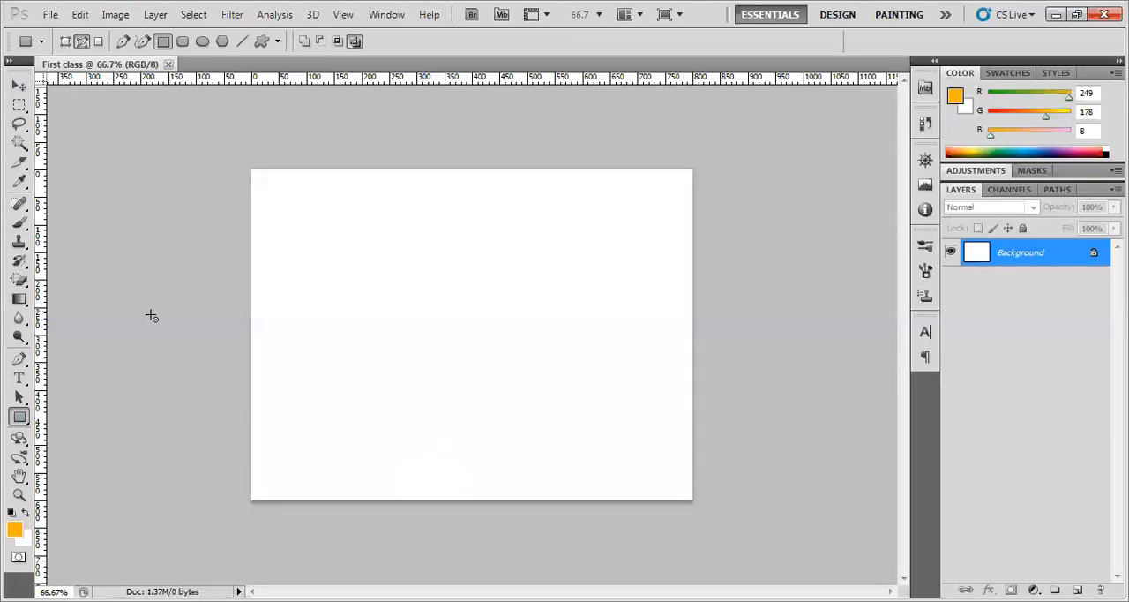
{"action": "left_click", "coordinate": [66, 43]}
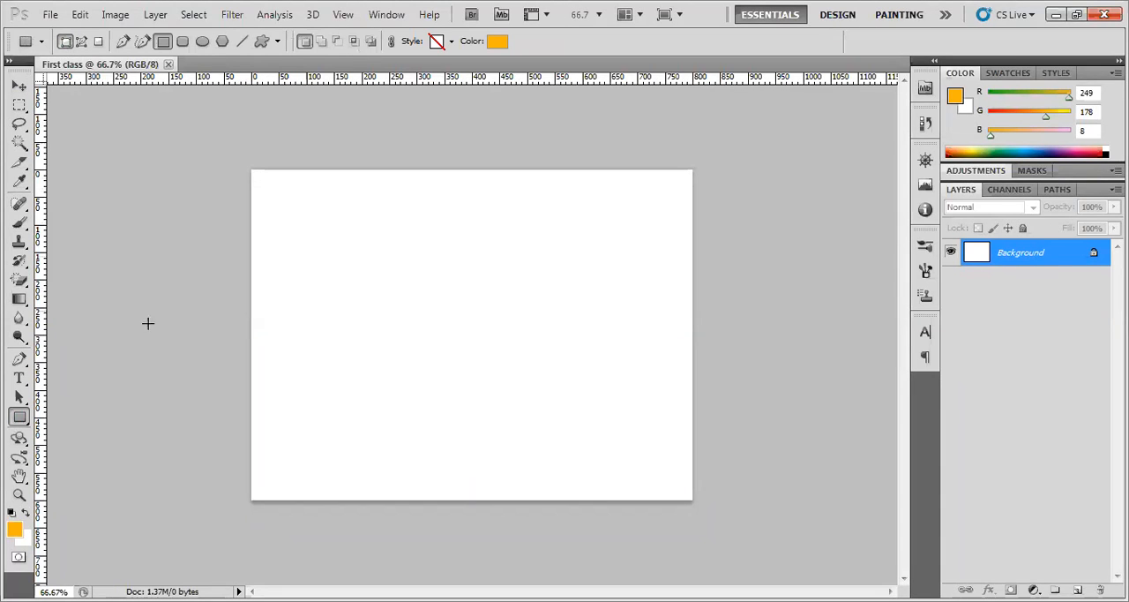
{"action": "left_click_drag", "start_coordinate": [309, 222], "coordinate": [525, 437]}
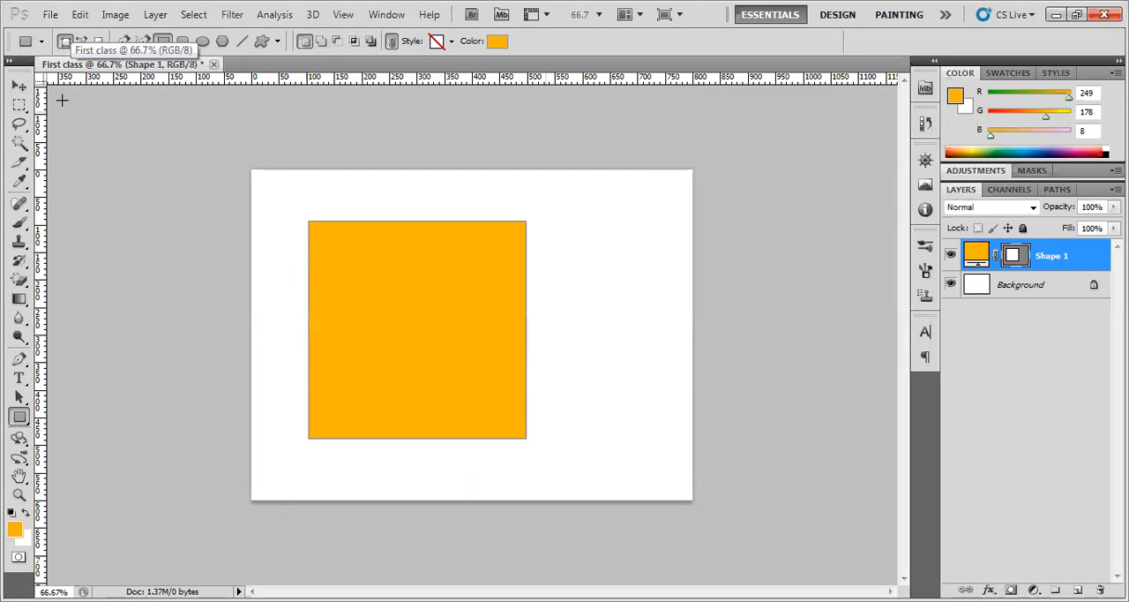
Try the Custom Shape tool, return to the Move tool, and shift the orange square slightly to the left
{"action": "left_click", "coordinate": [19, 85]}
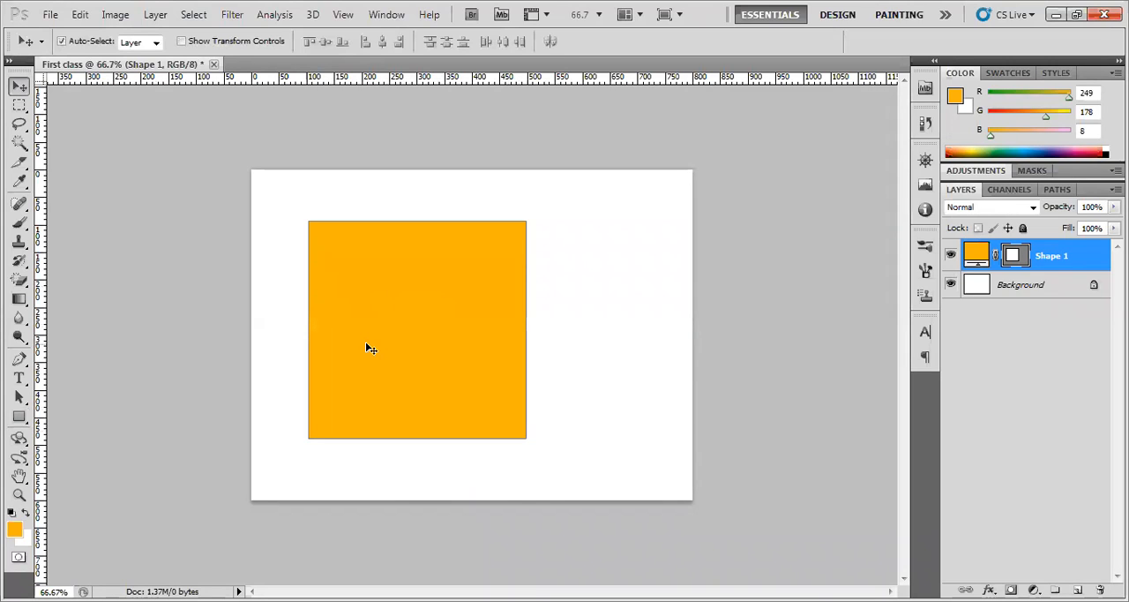
{"action": "left_click", "coordinate": [20, 416]}
{"action": "left_click", "coordinate": [75, 497]}
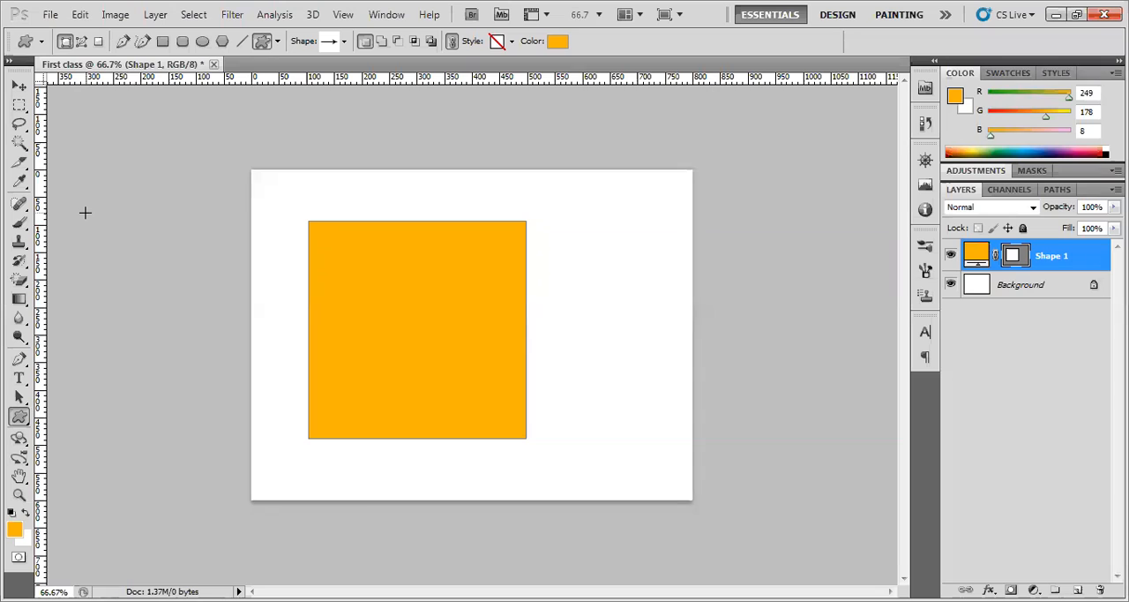
{"action": "left_click", "coordinate": [19, 87]}
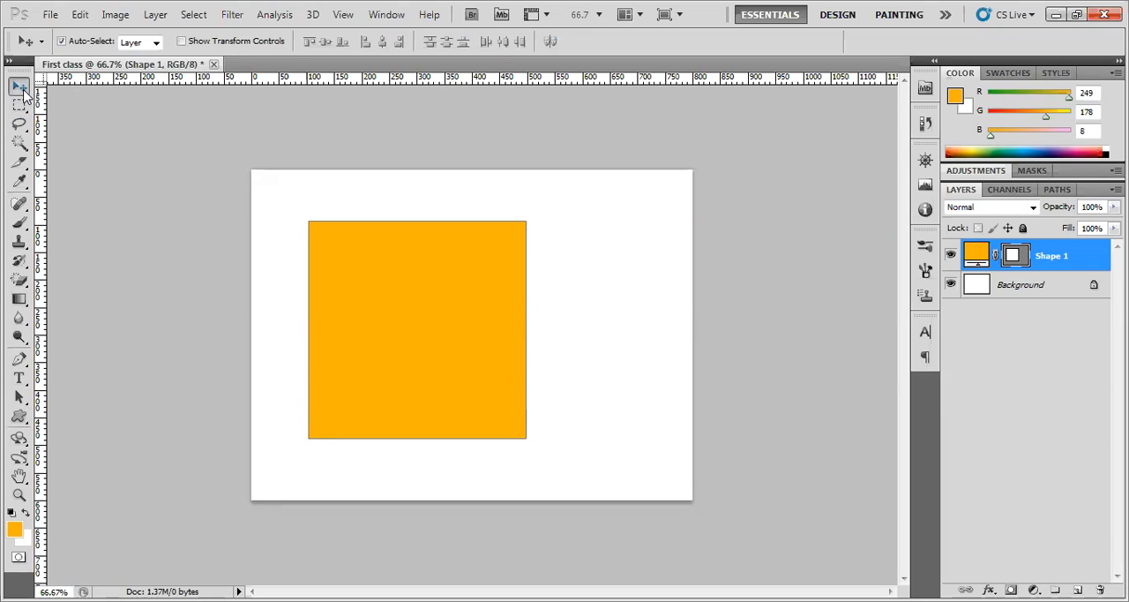
{"action": "left_click_drag", "start_coordinate": [396, 303], "coordinate": [384, 277]}
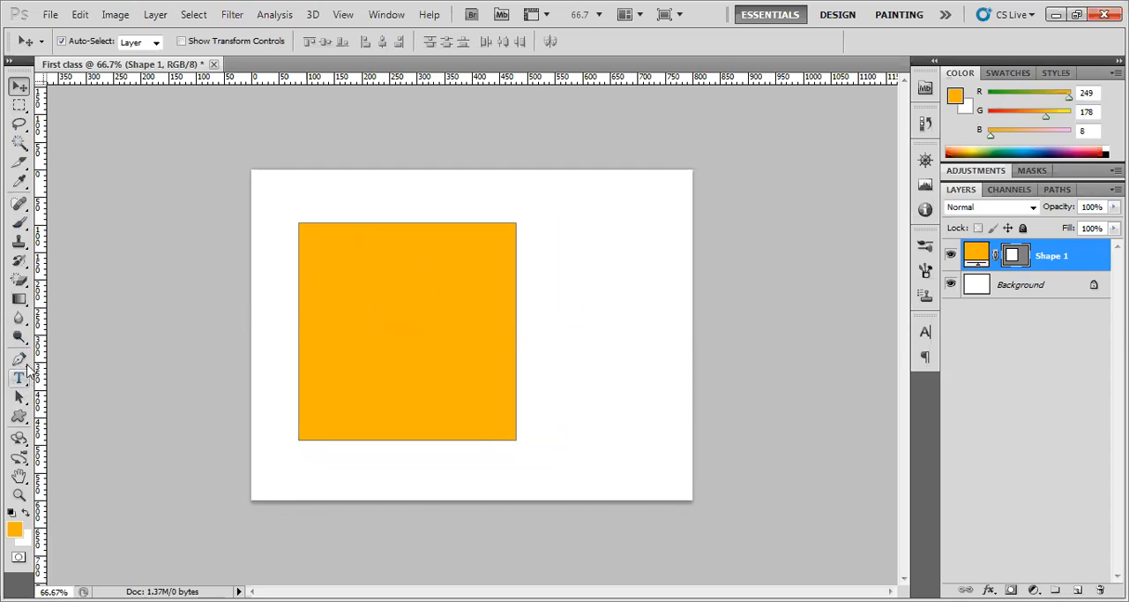
Try out the Slice, Lasso and Rectangular Marquee tools one after another over the orange square
{"action": "left_click", "coordinate": [19, 161]}
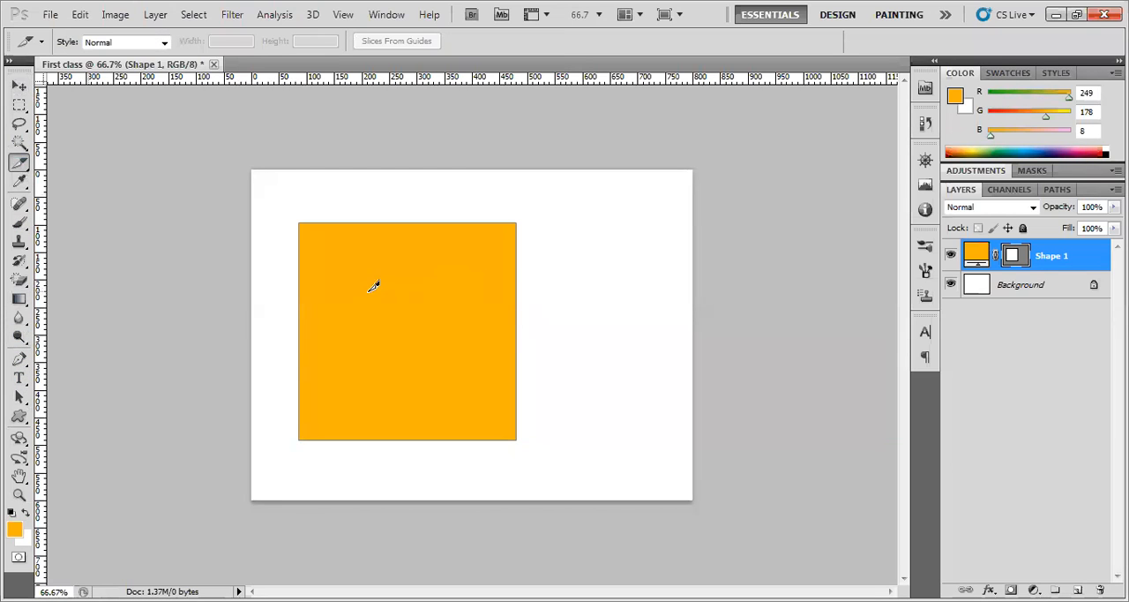
{"action": "left_click", "coordinate": [19, 125]}
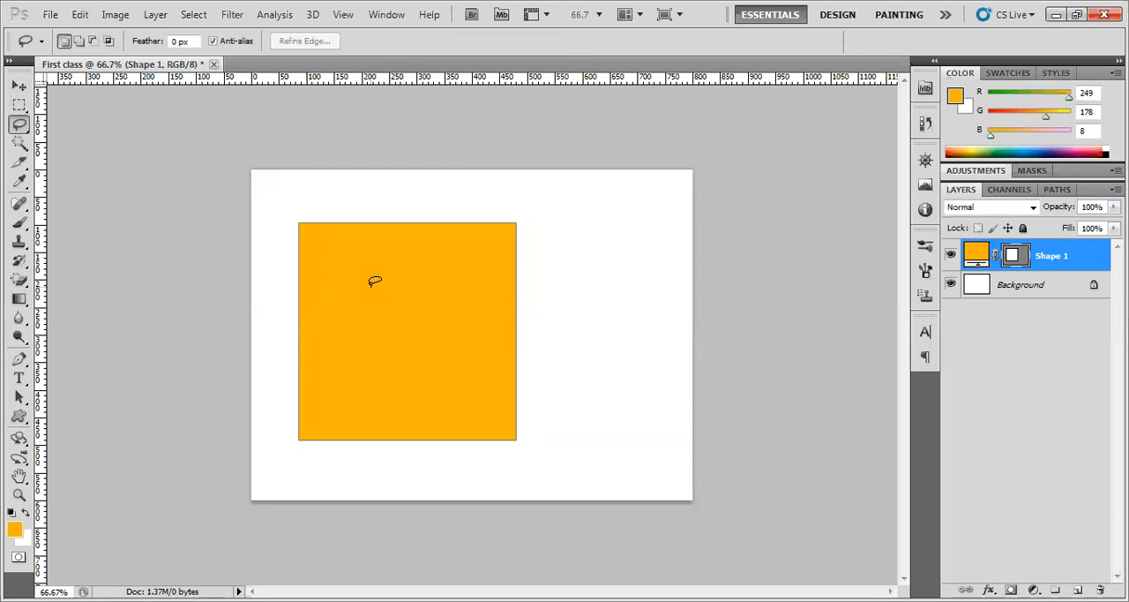
{"action": "left_click", "coordinate": [19, 106]}
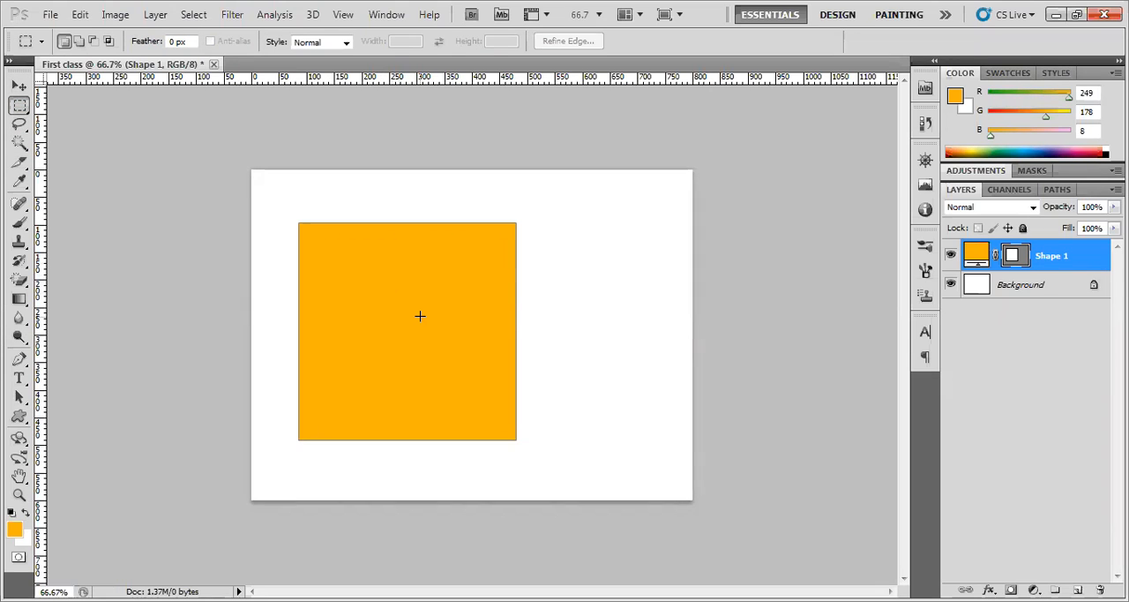
Reposition the orange square in the lower-right area of the canvas with the Move tool
{"action": "left_click", "coordinate": [20, 86]}
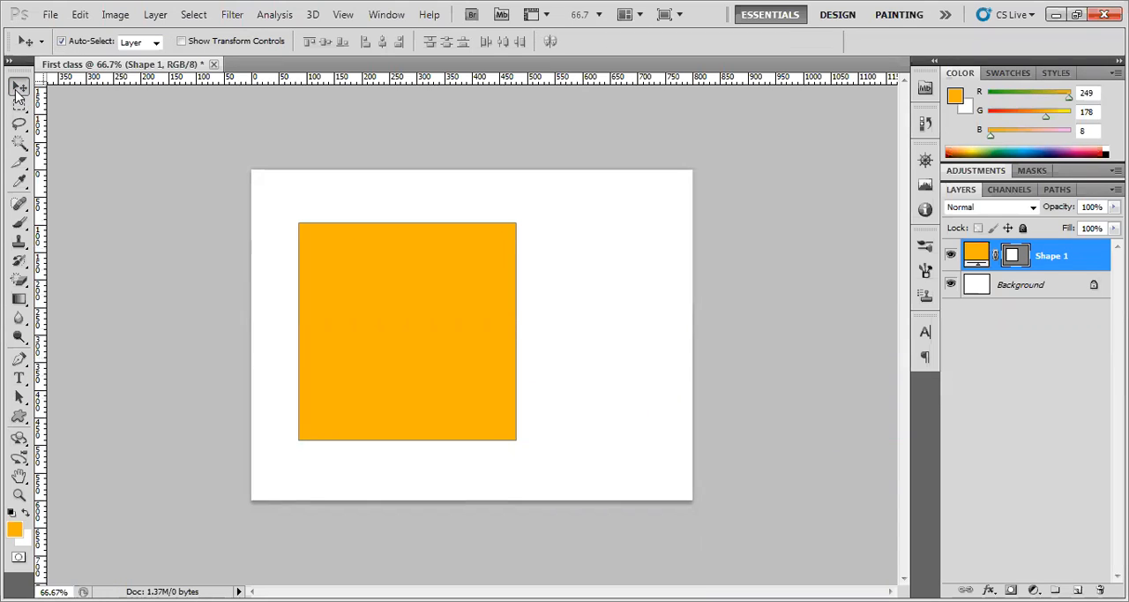
{"action": "left_click_drag", "start_coordinate": [381, 279], "coordinate": [359, 253]}
{"action": "left_click_drag", "start_coordinate": [391, 345], "coordinate": [574, 392]}
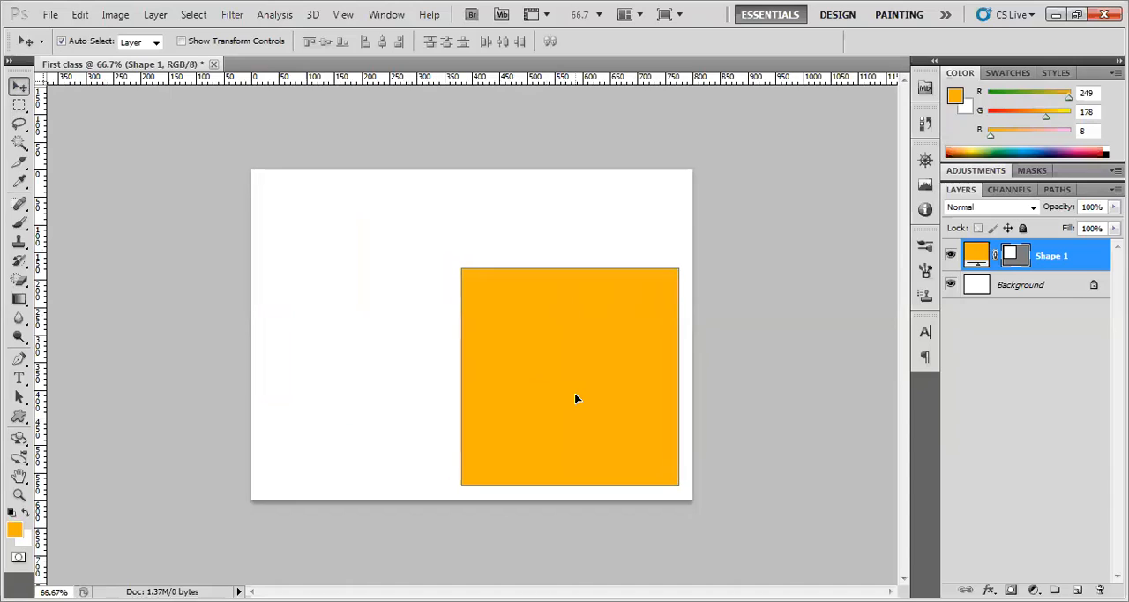
Draw a rounded rectangle of about 255 by 205 px with a 20 px radius in the canvas's upper-left area
{"action": "left_click", "coordinate": [18, 418]}
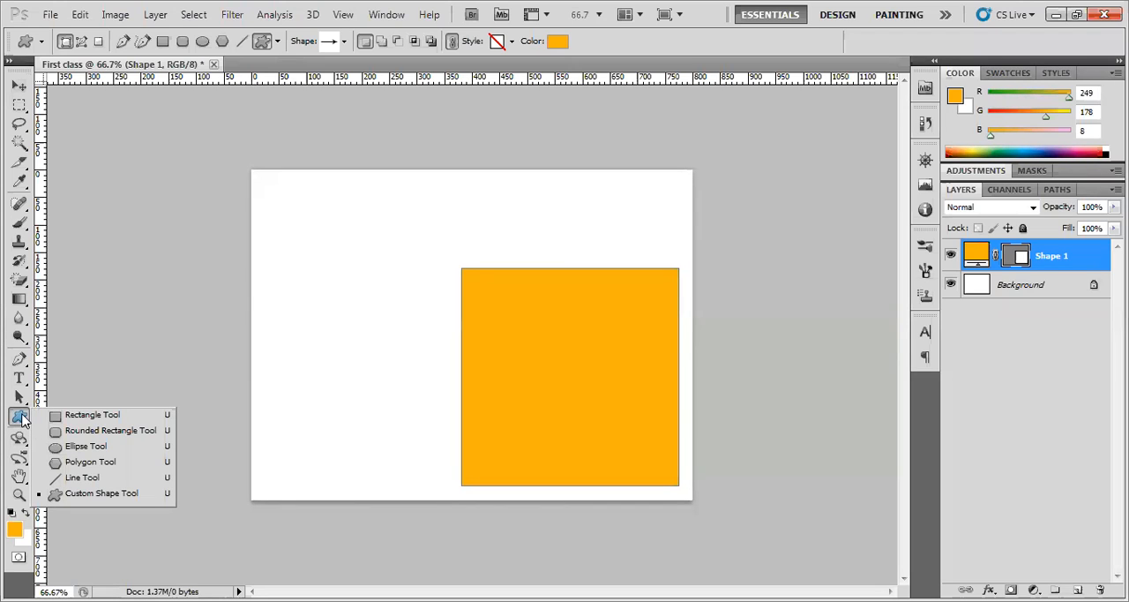
{"action": "left_click", "coordinate": [89, 432]}
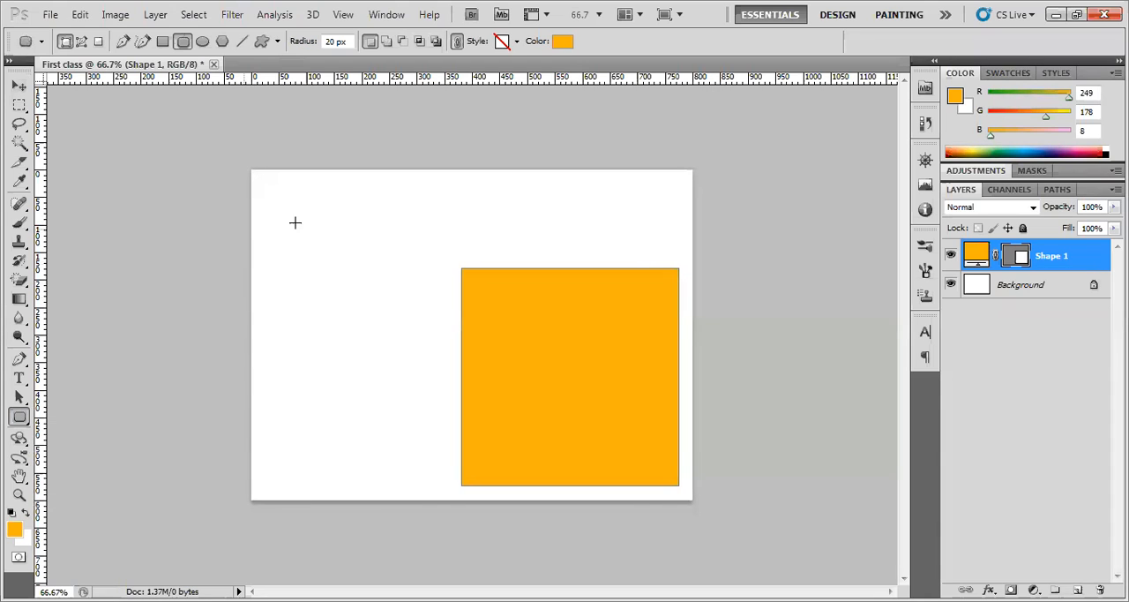
{"action": "left_click_drag", "start_coordinate": [271, 209], "coordinate": [410, 320]}
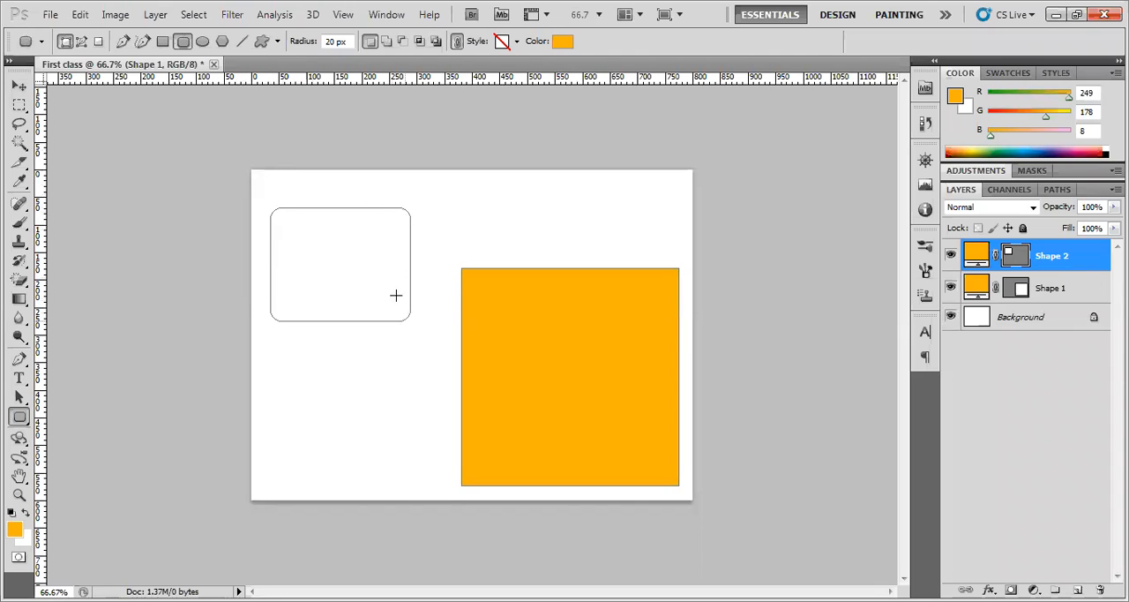
Set the corner radius to 30 px and draw a second rounded rectangle of about 265 by 120 px above the square
{"action": "double_click", "coordinate": [332, 41]}
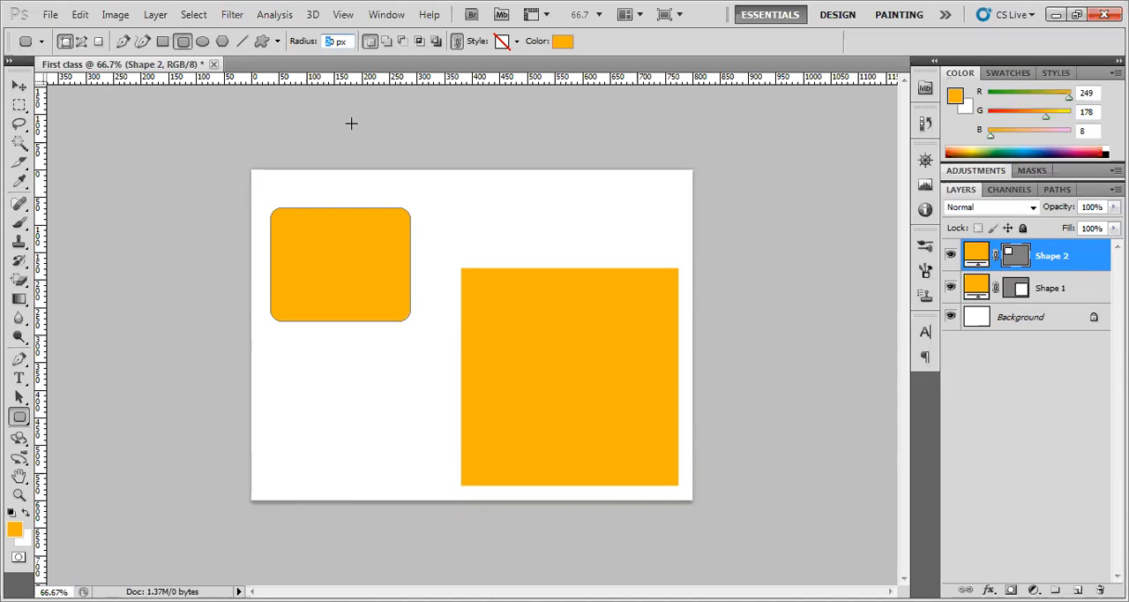
{"action": "type", "text": "30"}
{"action": "mouse_move", "coordinate": [441, 183]}
{"action": "left_mouse_down"}
{"action": "mouse_move", "coordinate": [491, 244]}
{"action": "mouse_move", "coordinate": [587, 249]}
{"action": "left_mouse_up"}
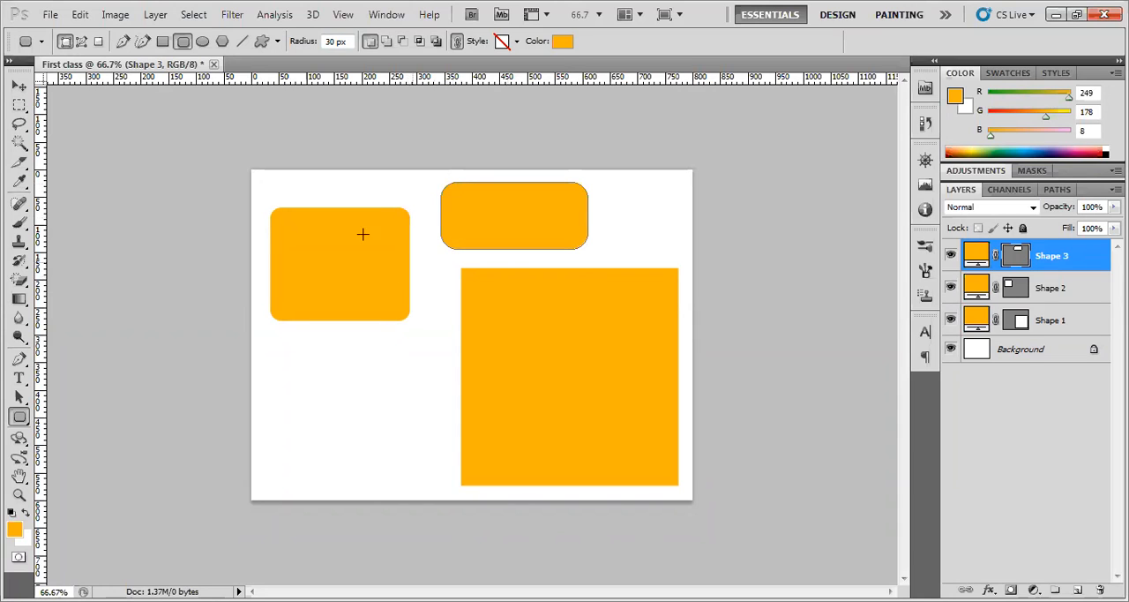
{"action": "left_click_drag", "start_coordinate": [331, 42], "coordinate": [323, 44]}
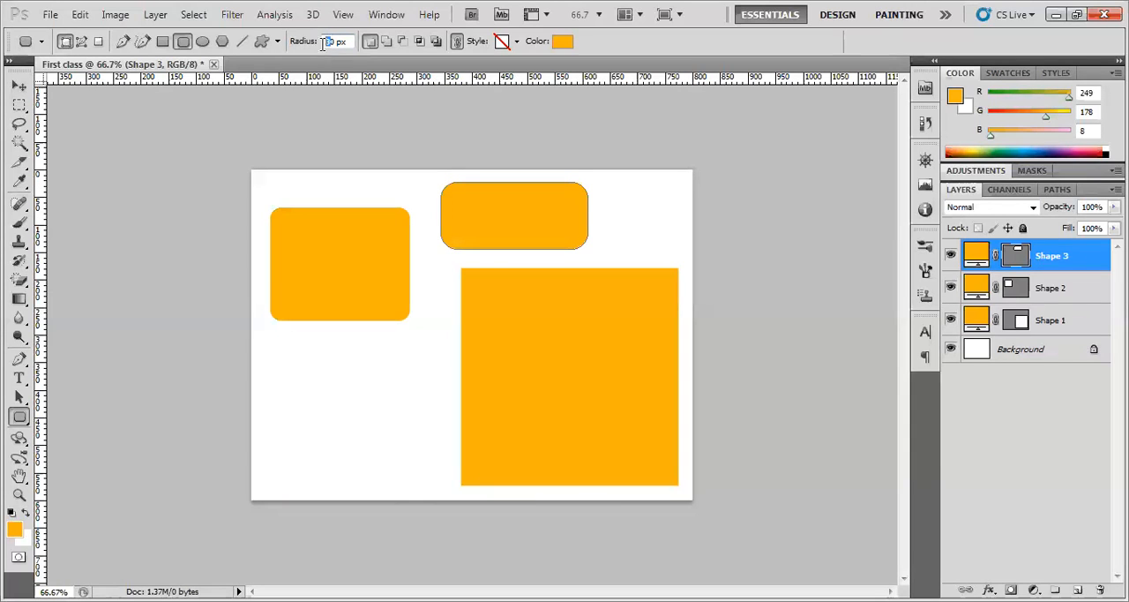
Draw two ellipses below the first rounded rectangle, one about 185 by 170 px and one about 105 by 105 px
{"action": "right_click", "coordinate": [21, 415]}
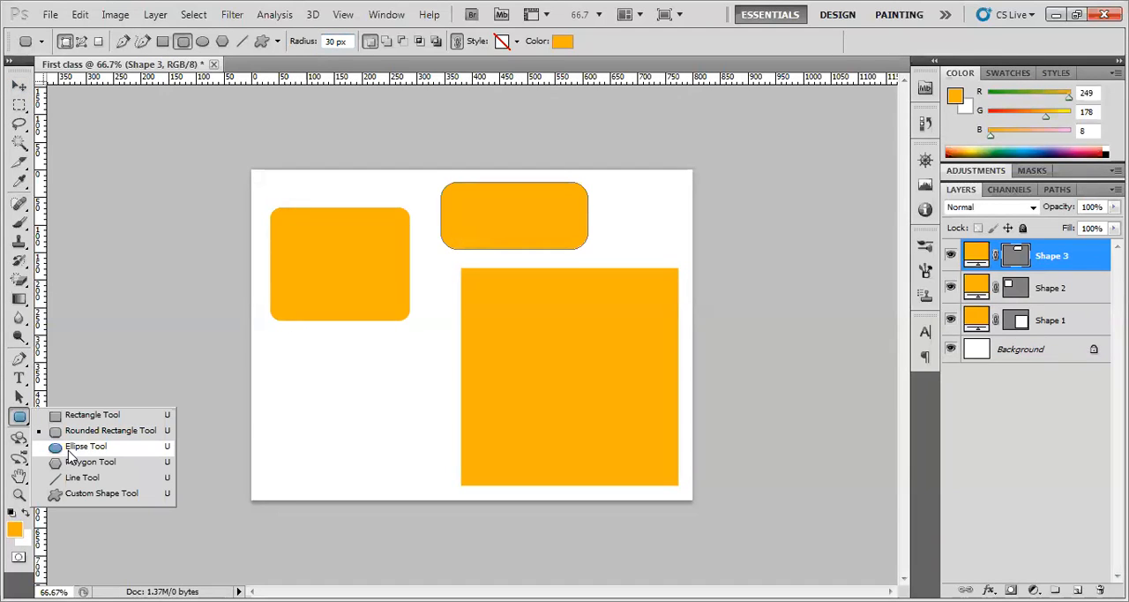
{"action": "left_click", "coordinate": [86, 445]}
{"action": "left_click_drag", "start_coordinate": [297, 348], "coordinate": [396, 442]}
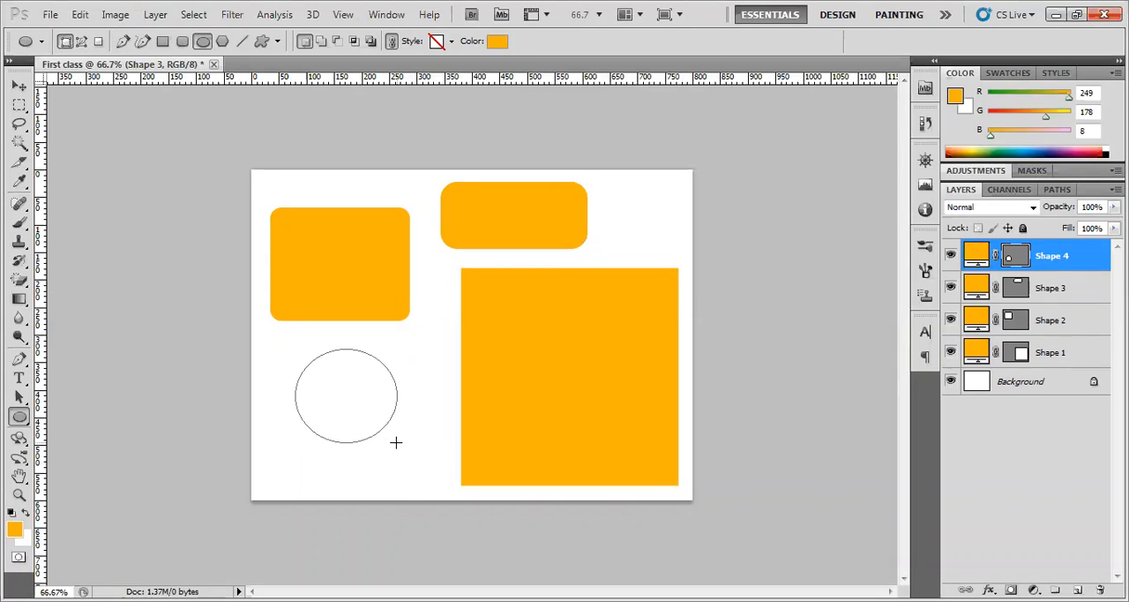
{"action": "left_click_drag", "start_coordinate": [392, 332], "coordinate": [449, 388]}
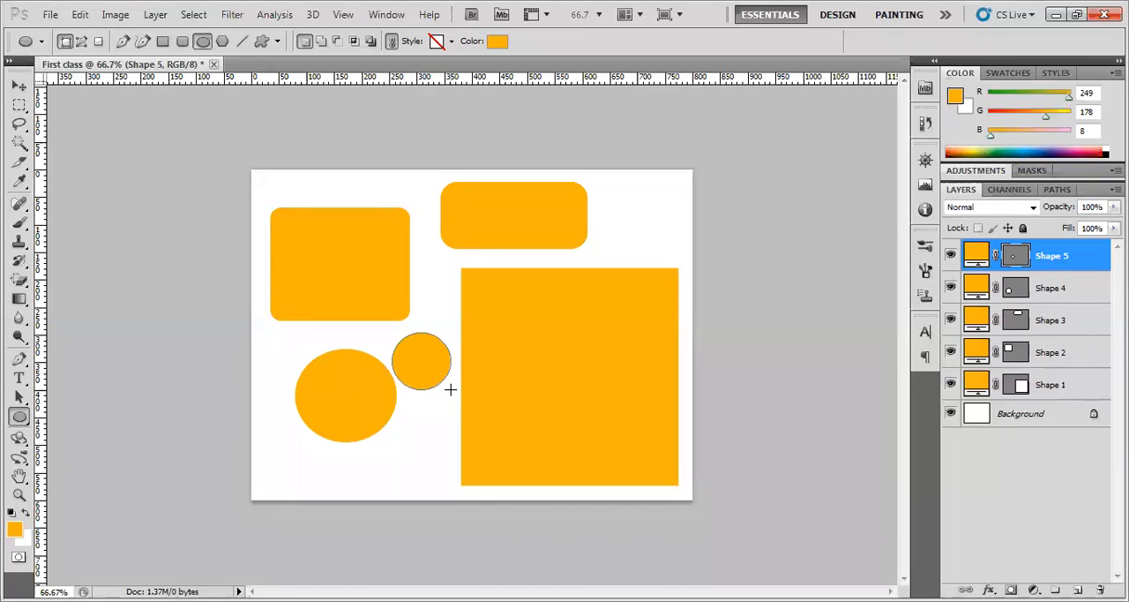
Draw a small five-sided polygon at the canvas's left edge, beside the large ellipse
{"action": "left_click", "coordinate": [21, 417]}
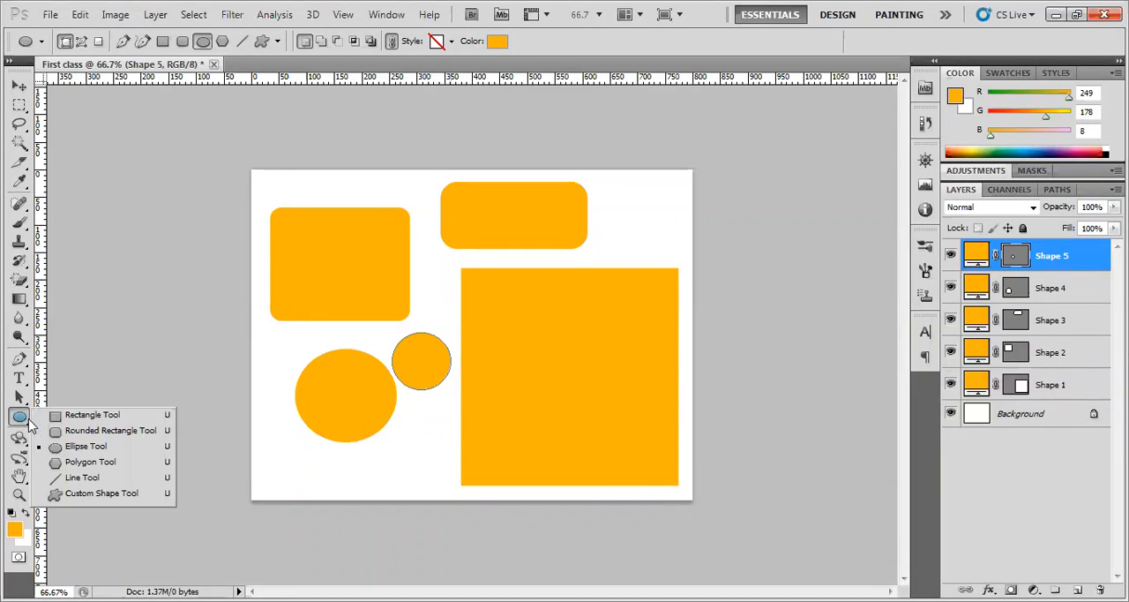
{"action": "left_click", "coordinate": [80, 462]}
{"action": "mouse_move", "coordinate": [269, 434]}
{"action": "left_mouse_down"}
{"action": "mouse_move", "coordinate": [285, 456]}
{"action": "mouse_move", "coordinate": [278, 447]}
{"action": "left_mouse_up"}
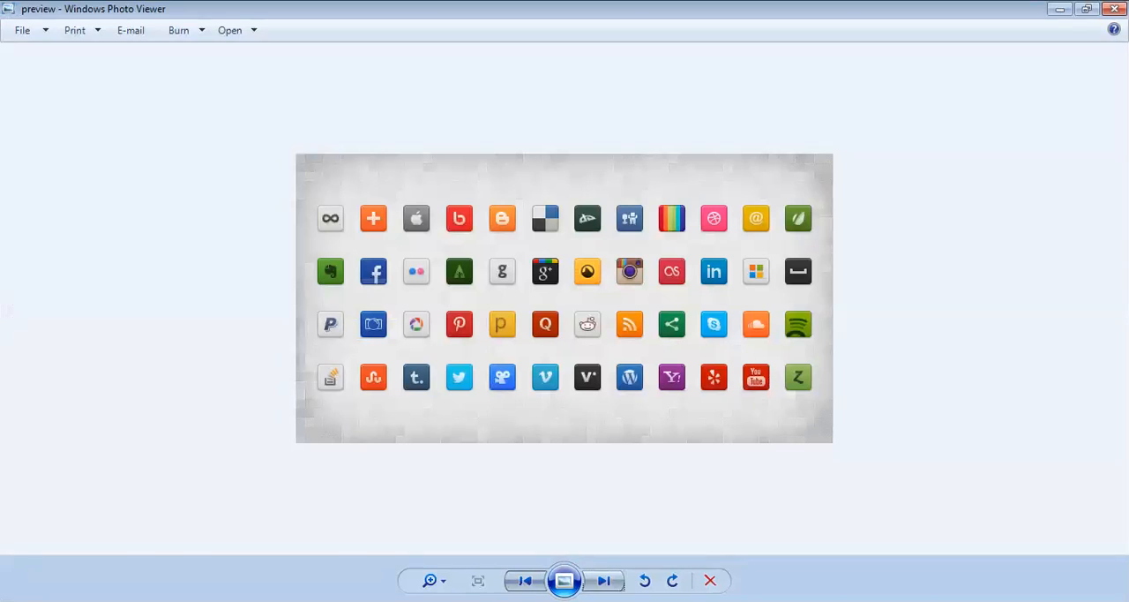
Switch to Windows Photo Viewer and browse back from the social media icons preview to earlier images
{"action": "left_click", "coordinate": [524, 580]}
{"action": "left_click", "coordinate": [524, 579]}
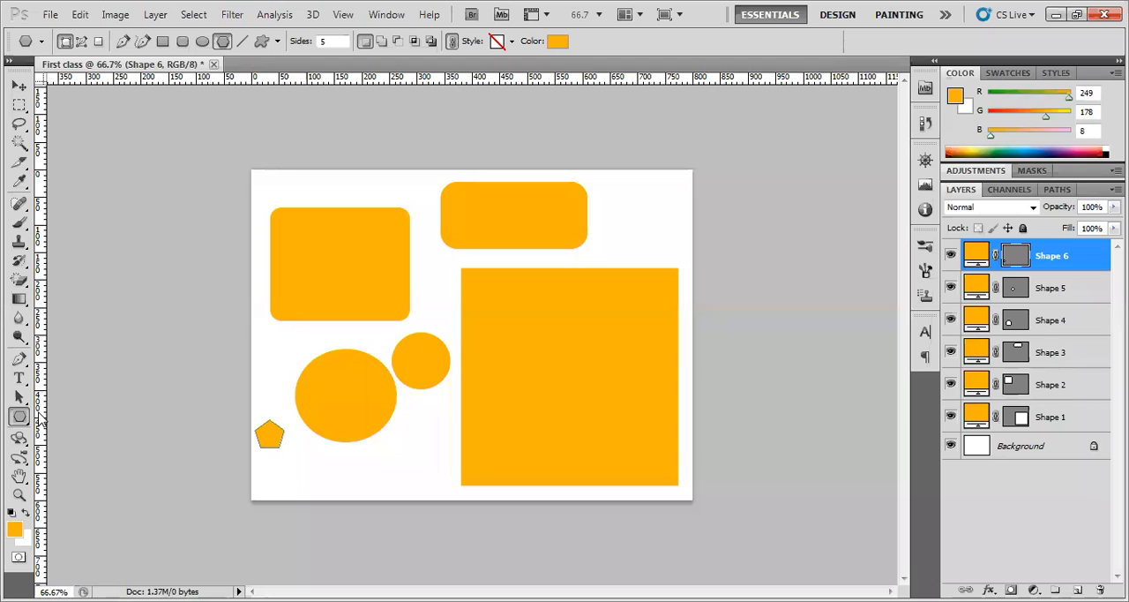
Draw a horizontal line of 1 px weight and about 280 px length below the large ellipse, then deselect its layer
{"action": "left_click_drag", "start_coordinate": [19, 416], "coordinate": [53, 471]}
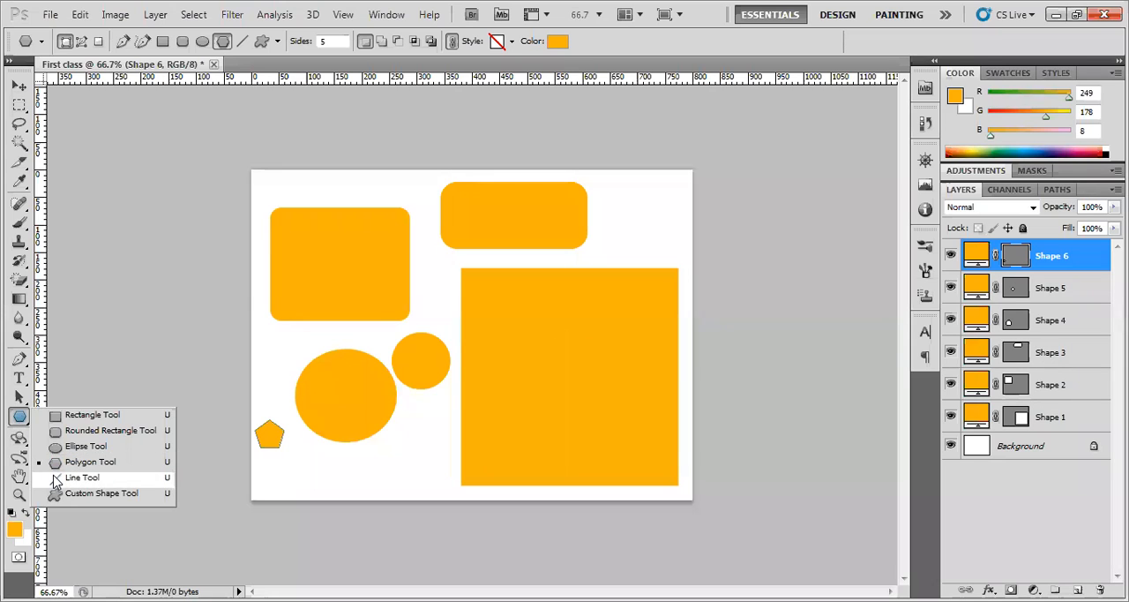
{"action": "left_click", "coordinate": [55, 479]}
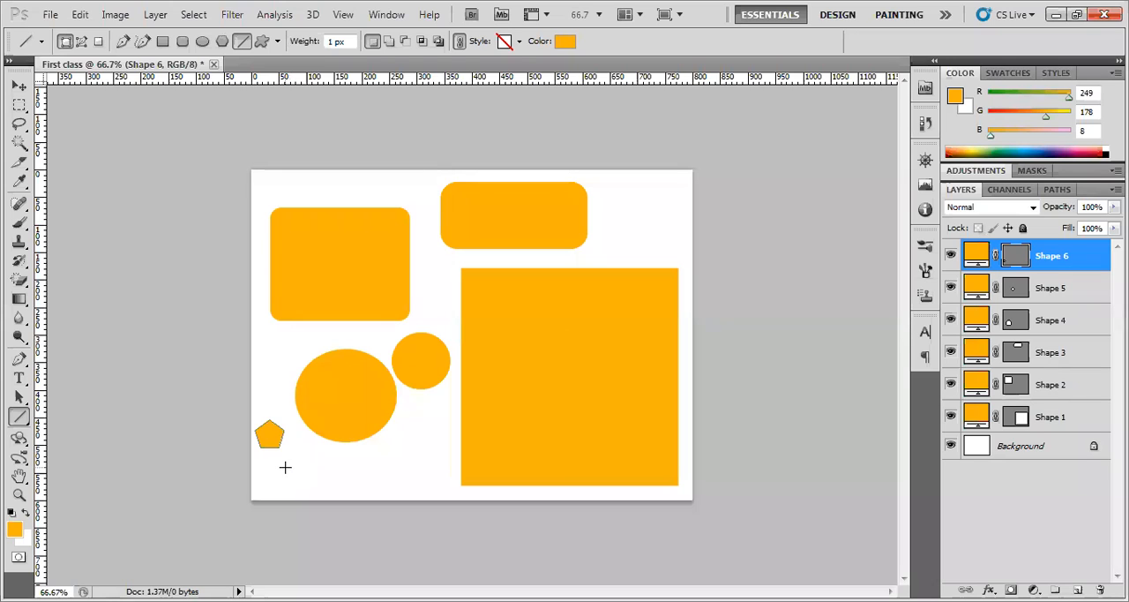
{"action": "left_click_drag", "start_coordinate": [283, 462], "coordinate": [440, 462]}
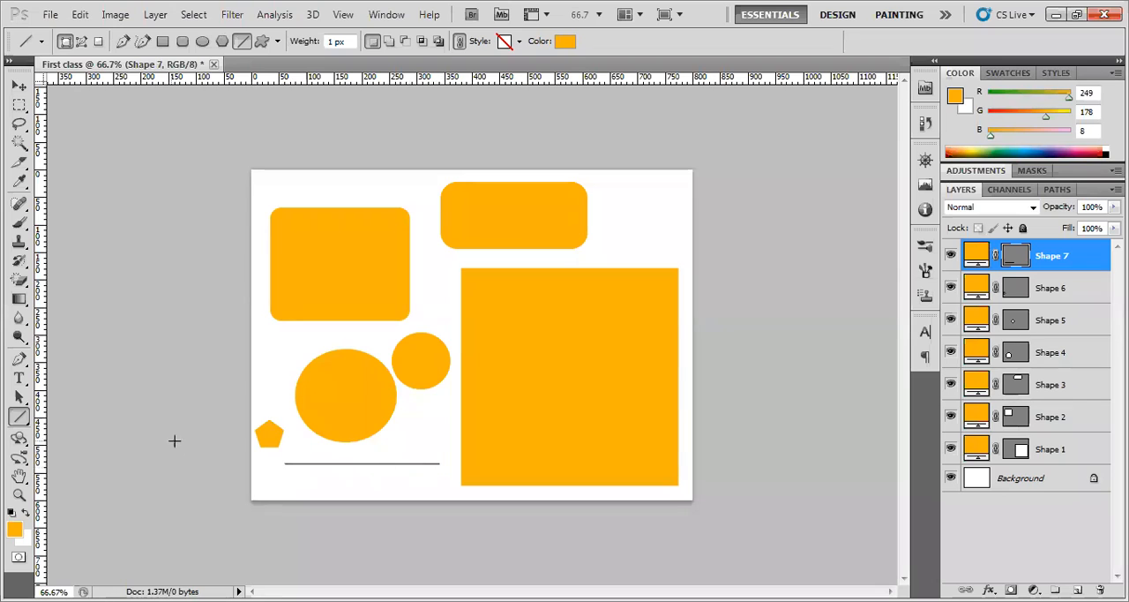
{"action": "left_click", "coordinate": [19, 86]}
{"action": "left_click", "coordinate": [119, 277]}
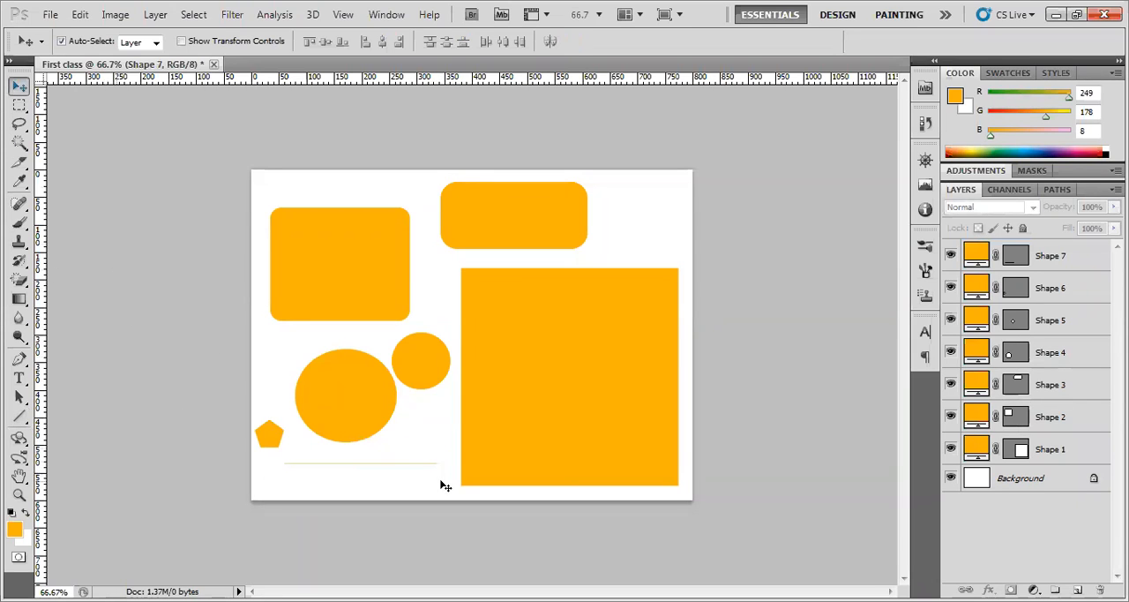
Activate the Custom Shape tool, append more shapes including animals to the custom shape library, and browse them
{"action": "left_click", "coordinate": [27, 419]}
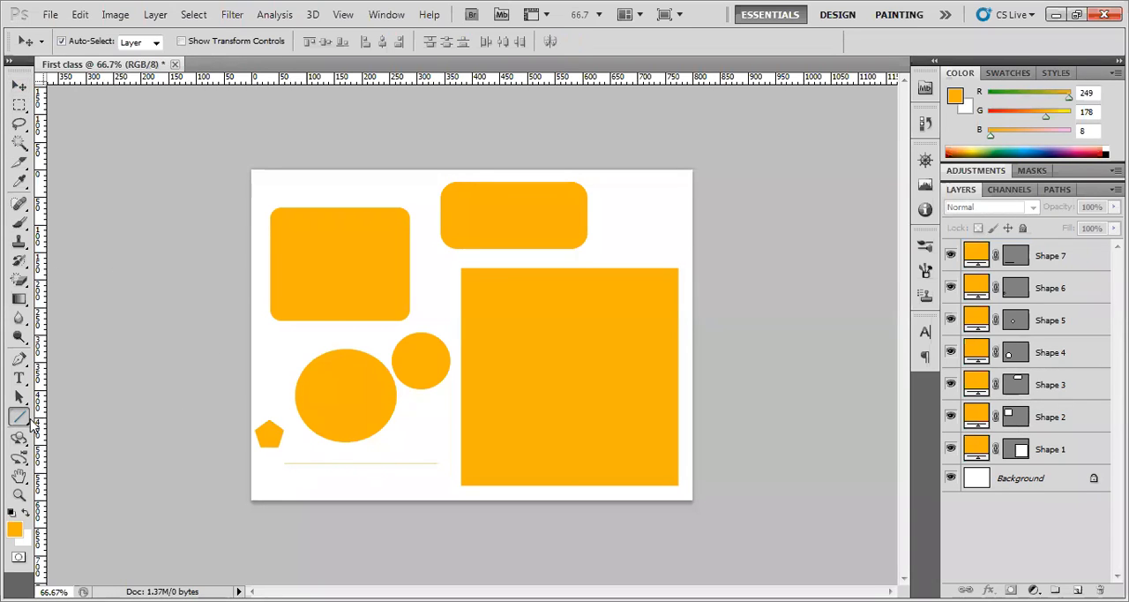
{"action": "left_click_drag", "start_coordinate": [32, 425], "coordinate": [86, 497]}
{"action": "left_click", "coordinate": [85, 494]}
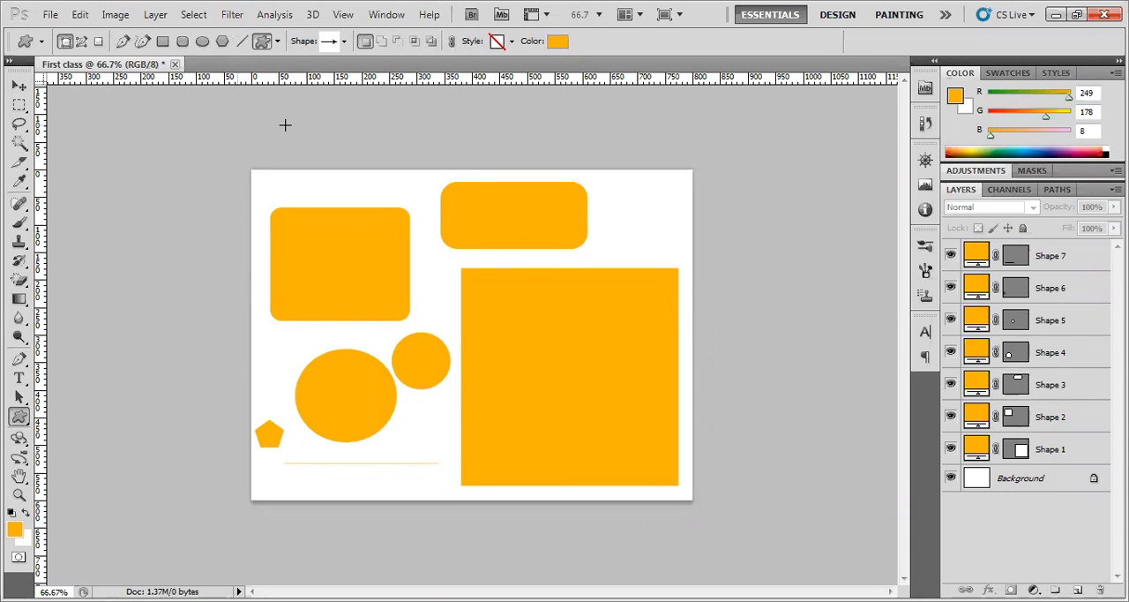
{"action": "left_click", "coordinate": [343, 41]}
{"action": "left_click_drag", "start_coordinate": [433, 174], "coordinate": [481, 262]}
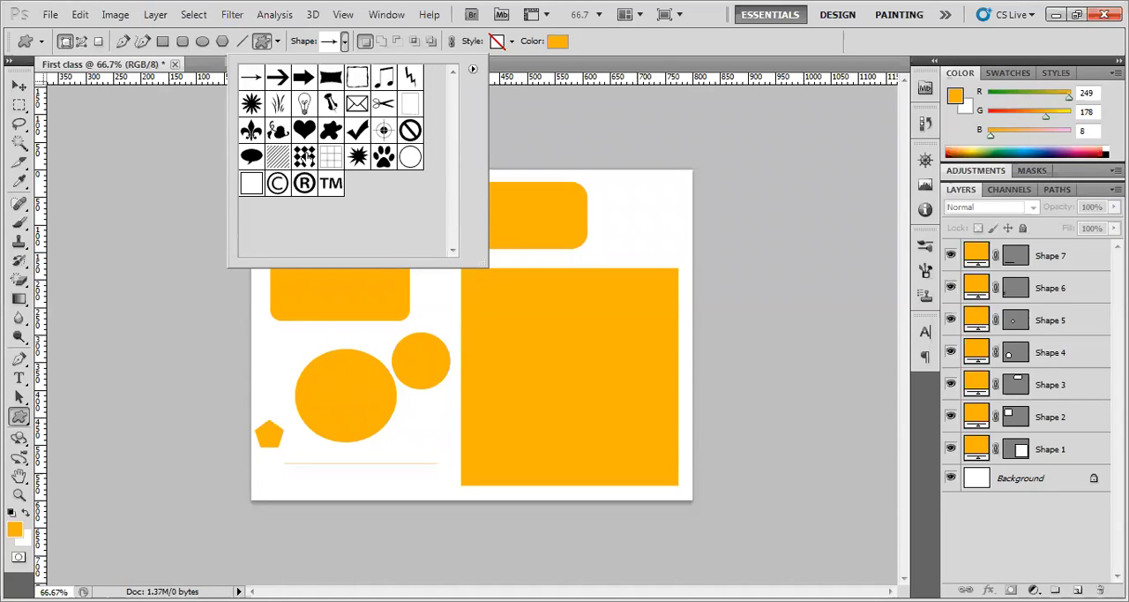
{"action": "left_click", "coordinate": [473, 71]}
{"action": "left_click", "coordinate": [510, 303]}
{"action": "left_click", "coordinate": [622, 244]}
{"action": "left_click_drag", "start_coordinate": [454, 89], "coordinate": [448, 202]}
{"action": "left_click_drag", "start_coordinate": [452, 245], "coordinate": [452, 88]}
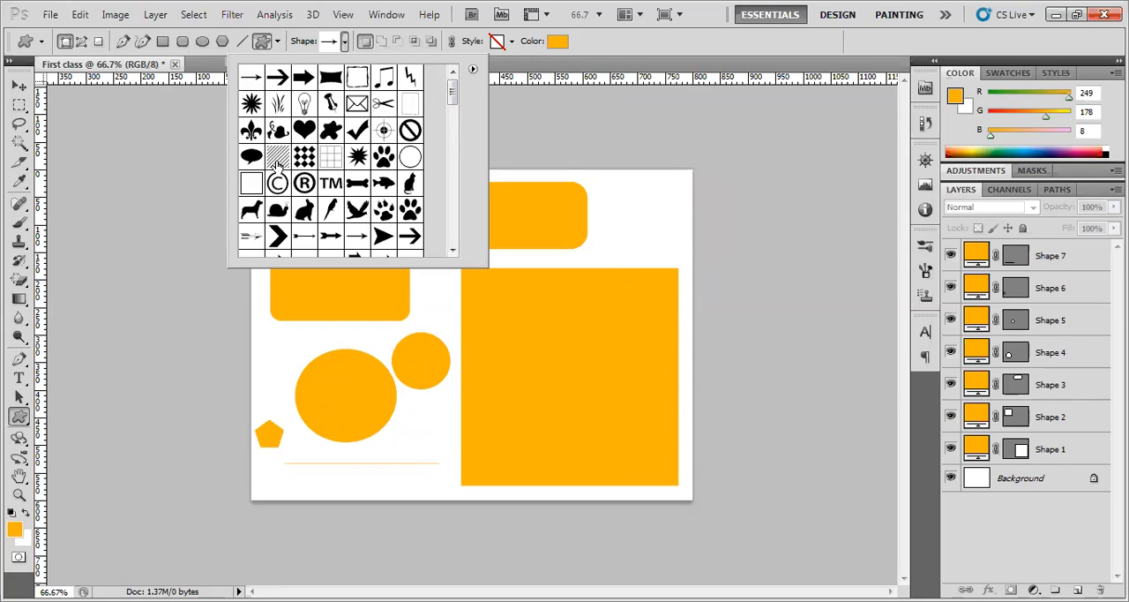
Draw a dog custom shape about 85 by 75 px beside the upper rounded rectangle, then nudge it slightly up and left
{"action": "left_click", "coordinate": [253, 212]}
{"action": "left_click_drag", "start_coordinate": [612, 199], "coordinate": [642, 237]}
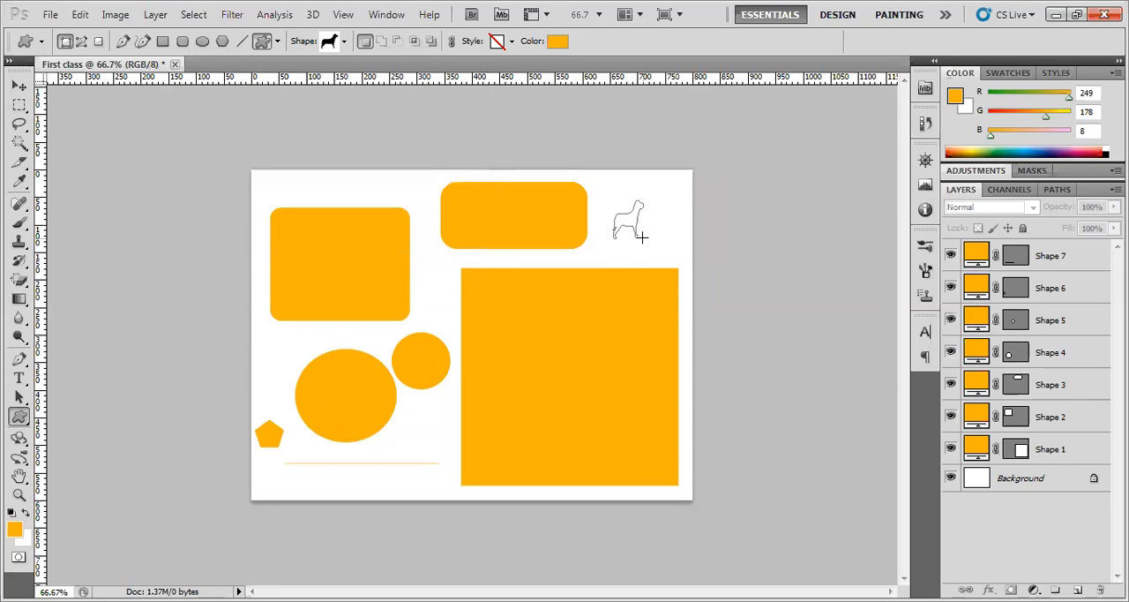
{"action": "left_click_drag", "start_coordinate": [642, 236], "coordinate": [658, 252]}
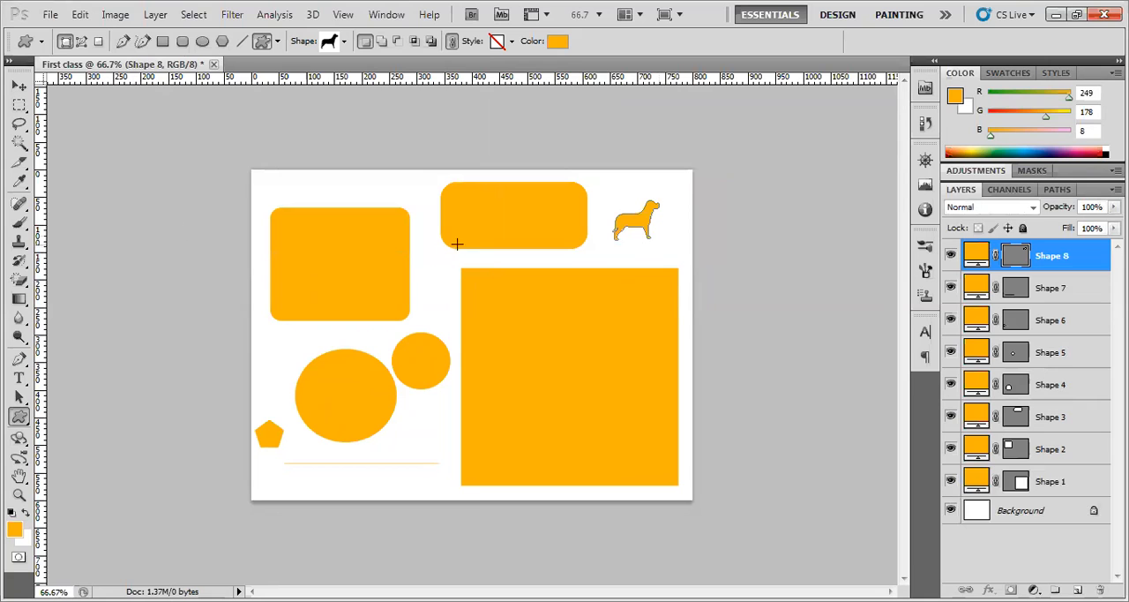
{"action": "left_click", "coordinate": [19, 85]}
{"action": "left_click", "coordinate": [715, 232]}
{"action": "mouse_move", "coordinate": [640, 220]}
{"action": "left_mouse_down"}
{"action": "mouse_move", "coordinate": [631, 226]}
{"action": "mouse_move", "coordinate": [636, 215]}
{"action": "left_mouse_up"}
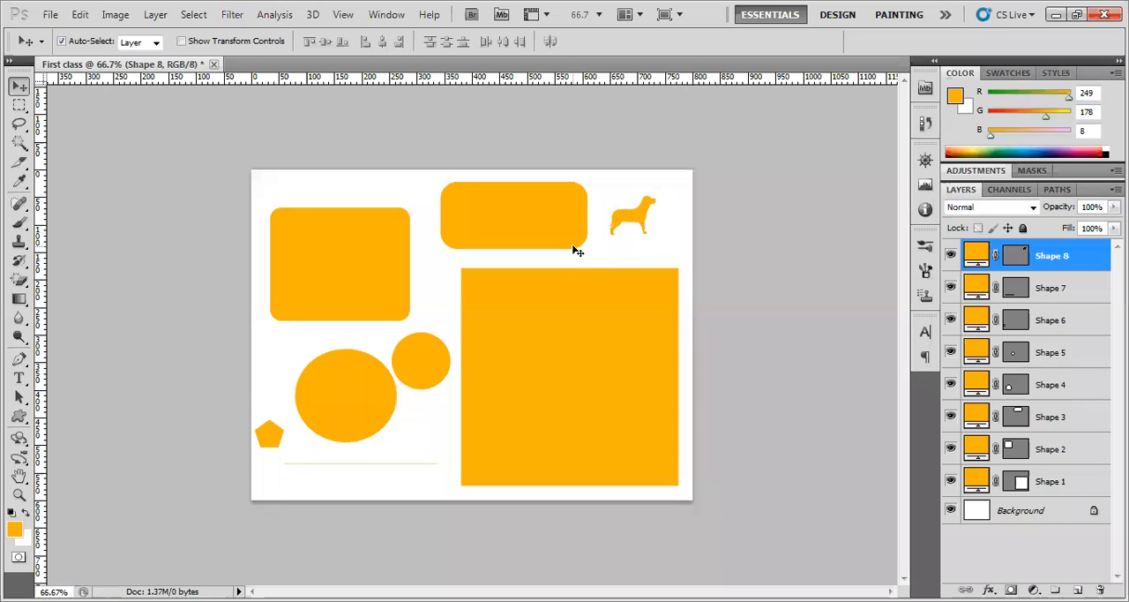
Draw a small rectangle about 95 by 40 px above the first rounded rectangle
{"action": "left_click", "coordinate": [19, 417]}
{"action": "right_click", "coordinate": [18, 422]}
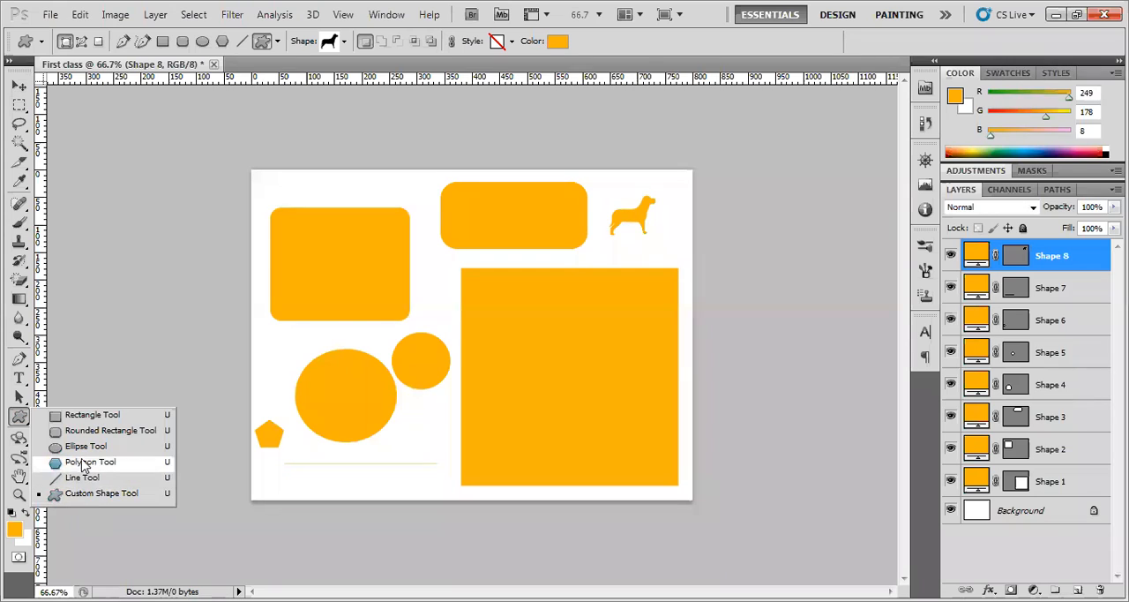
{"action": "left_click", "coordinate": [92, 417]}
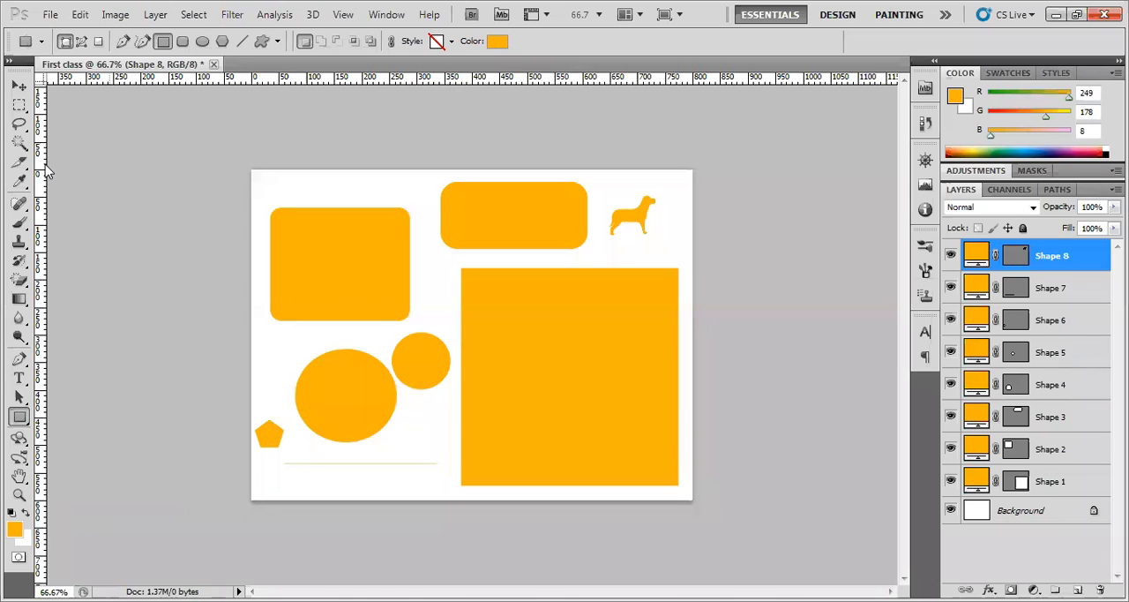
{"action": "left_click", "coordinate": [19, 417]}
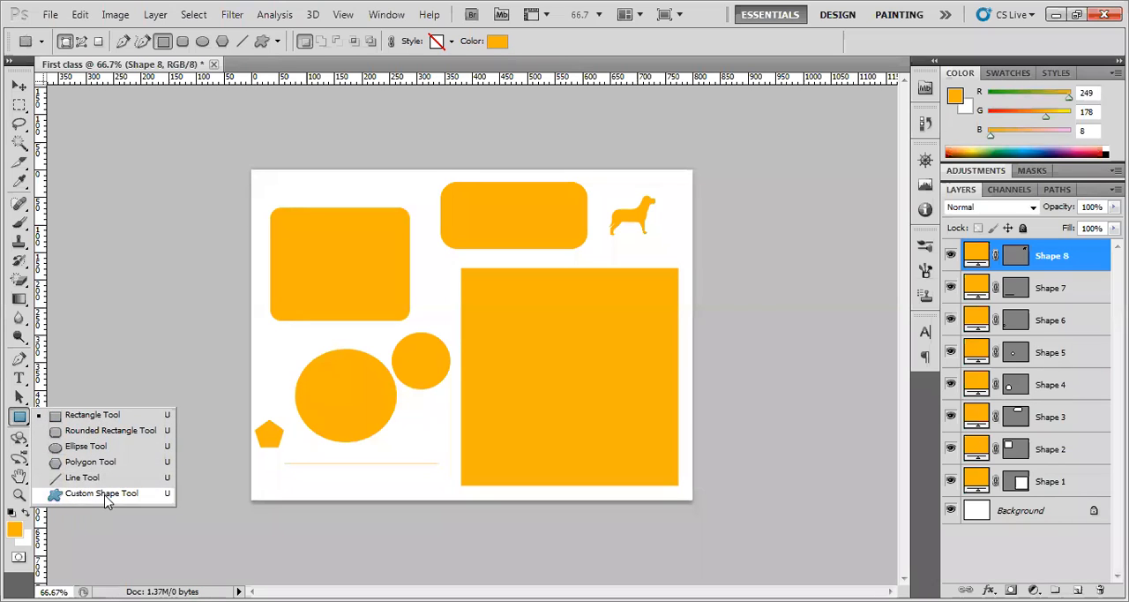
{"action": "left_click", "coordinate": [113, 418]}
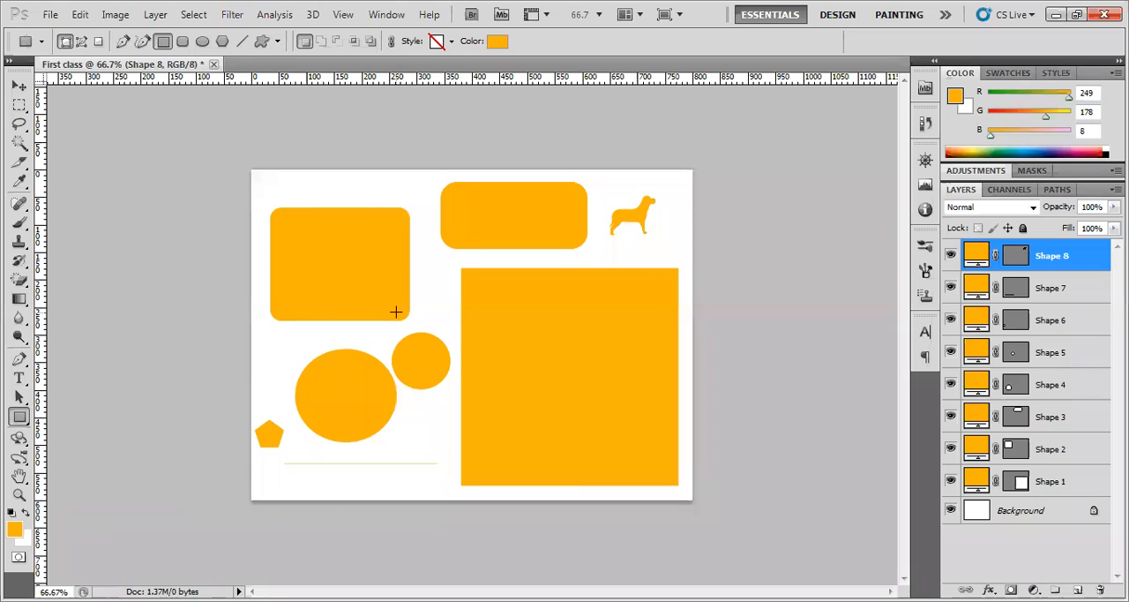
{"action": "left_click", "coordinate": [19, 85]}
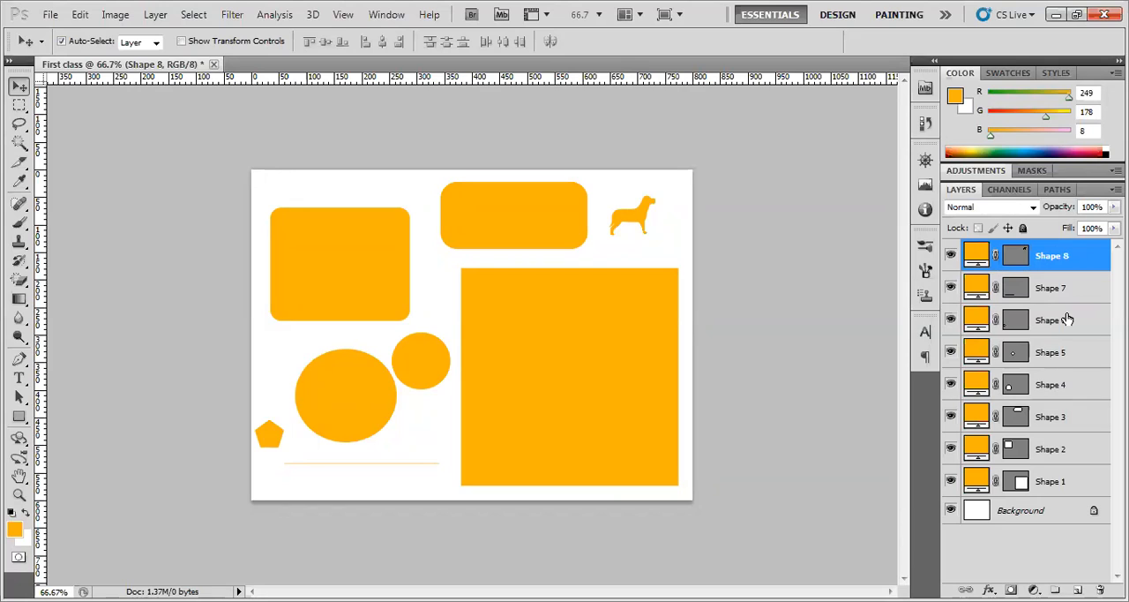
{"action": "left_click", "coordinate": [20, 418]}
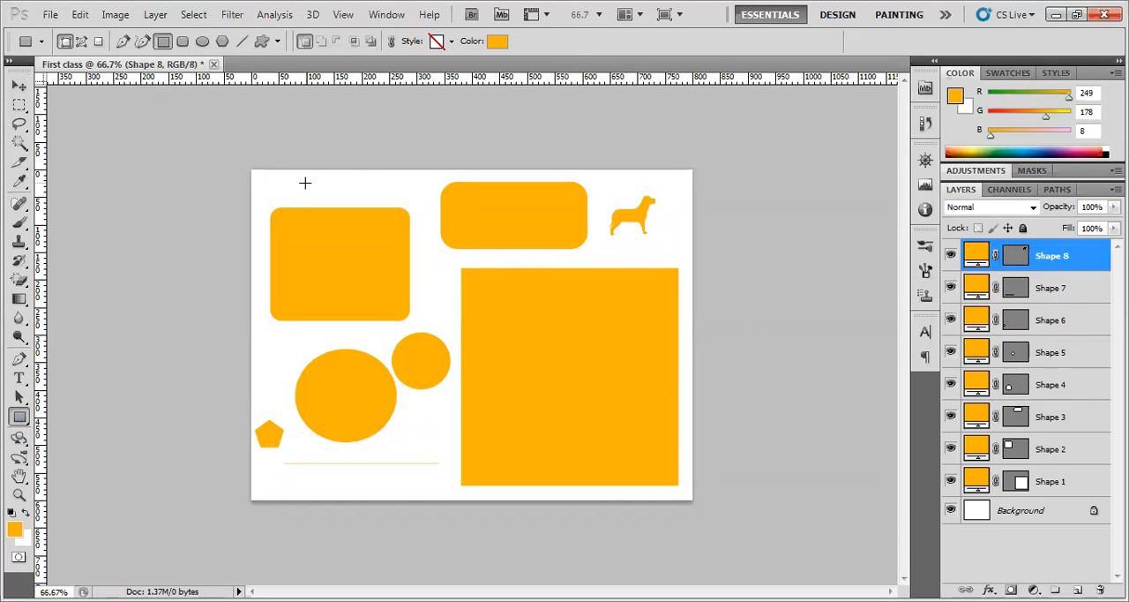
{"action": "left_click_drag", "start_coordinate": [299, 175], "coordinate": [351, 196]}
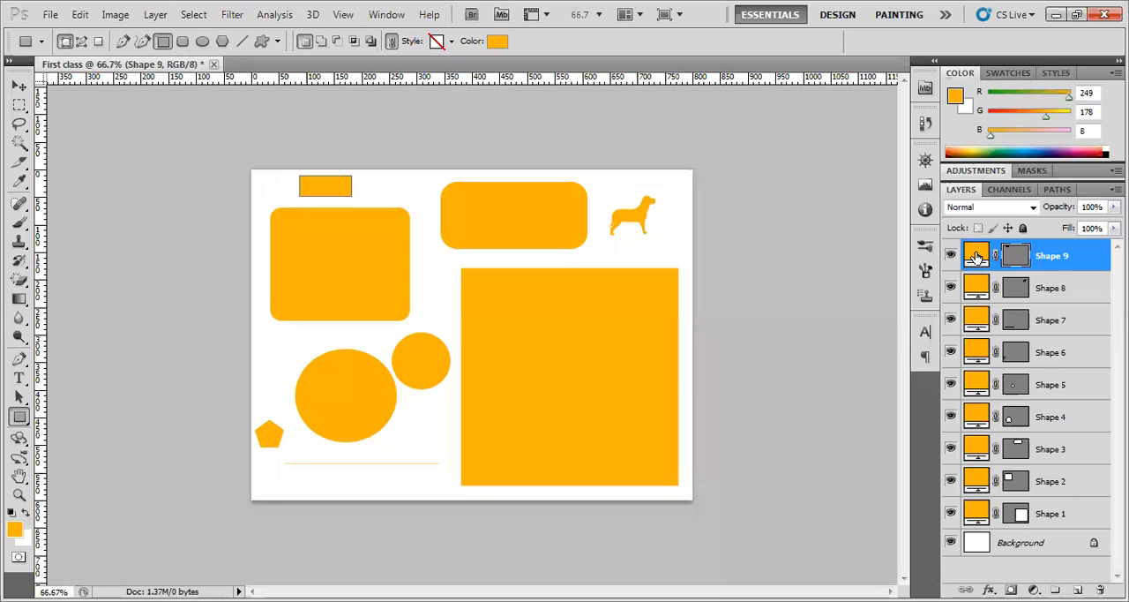
Change the fill colour of the small rectangle's Shape 9 layer to red, ff0000
{"action": "left_click", "coordinate": [1071, 288], "text": "shift"}
{"action": "left_click", "coordinate": [1056, 258]}
{"action": "double_click", "coordinate": [977, 256]}
{"action": "left_click_drag", "start_coordinate": [955, 366], "coordinate": [934, 339]}
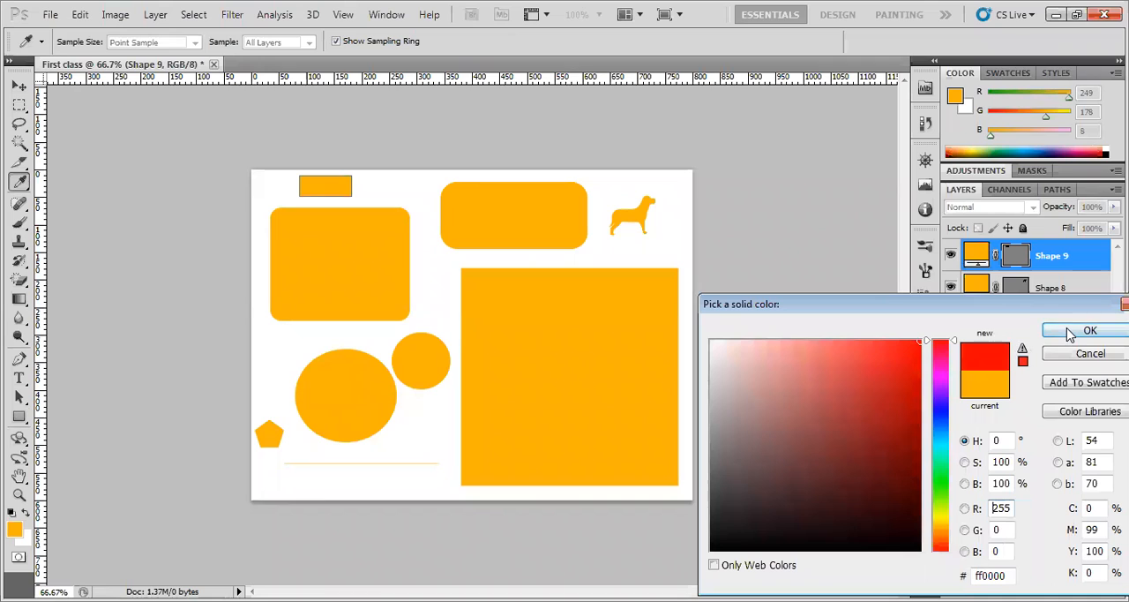
{"action": "left_click", "coordinate": [1089, 331]}
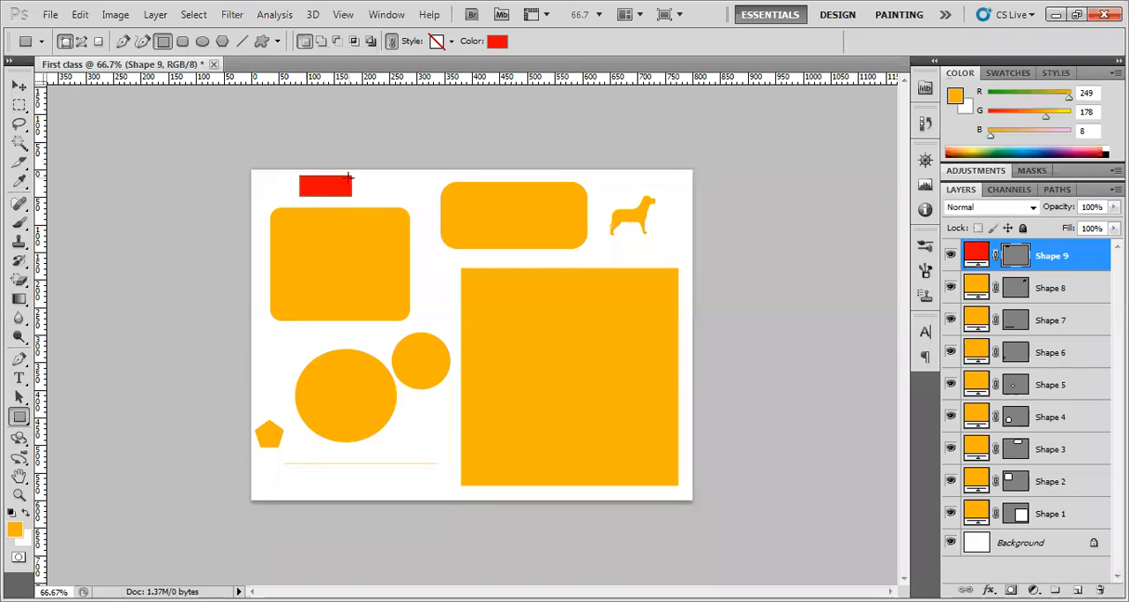
Select the dog shape and change its fill colour to green, 41f908
{"action": "left_click", "coordinate": [19, 86]}
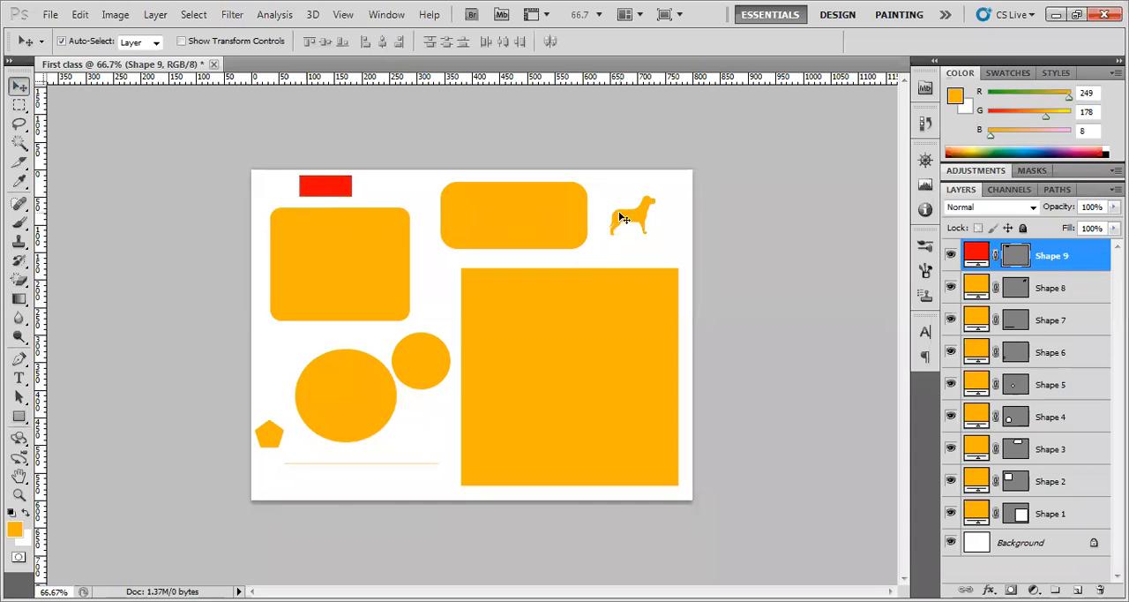
{"action": "left_click", "coordinate": [644, 222]}
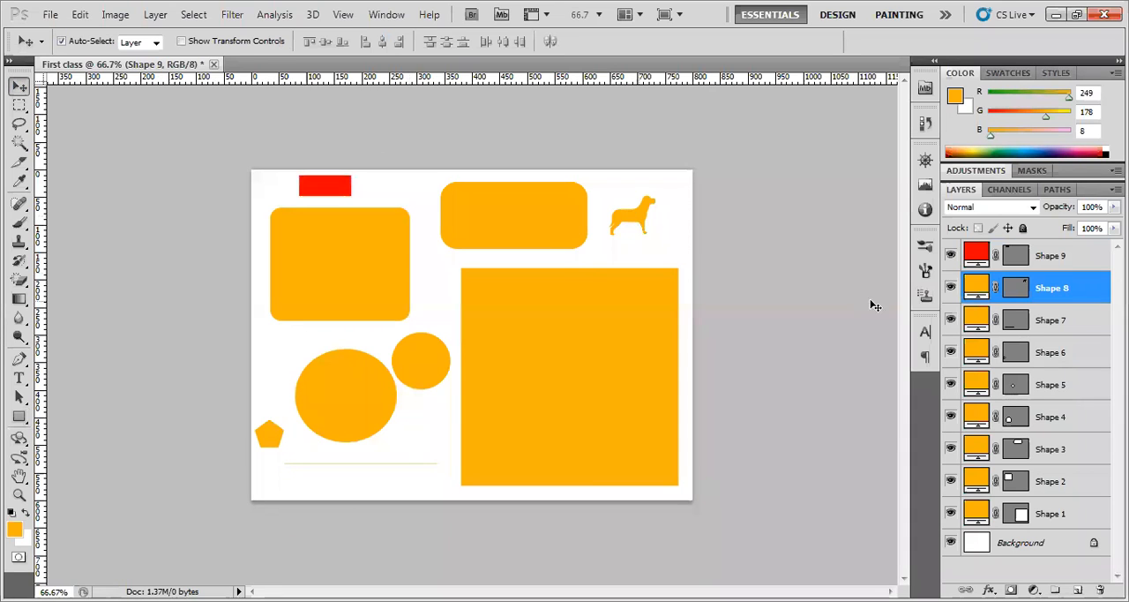
{"action": "double_click", "coordinate": [977, 288]}
{"action": "left_click_drag", "start_coordinate": [941, 494], "coordinate": [968, 480]}
{"action": "left_click", "coordinate": [1087, 330]}
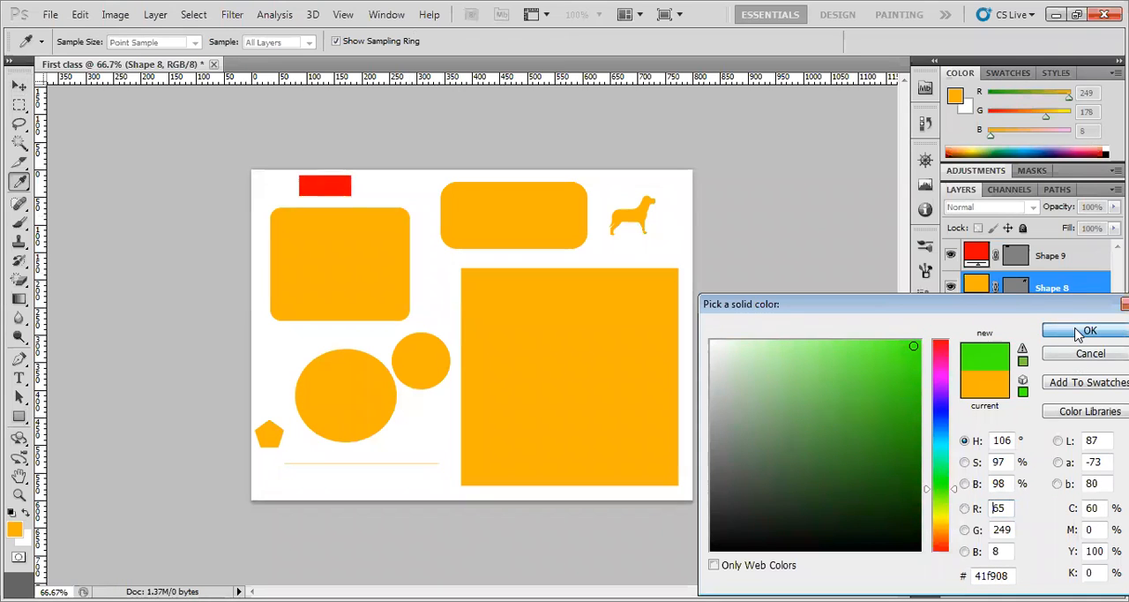
Move the green dog over the red rectangle and place its layer above the Shape 9 layer
{"action": "key", "text": "v"}
{"action": "left_click_drag", "start_coordinate": [641, 224], "coordinate": [345, 194]}
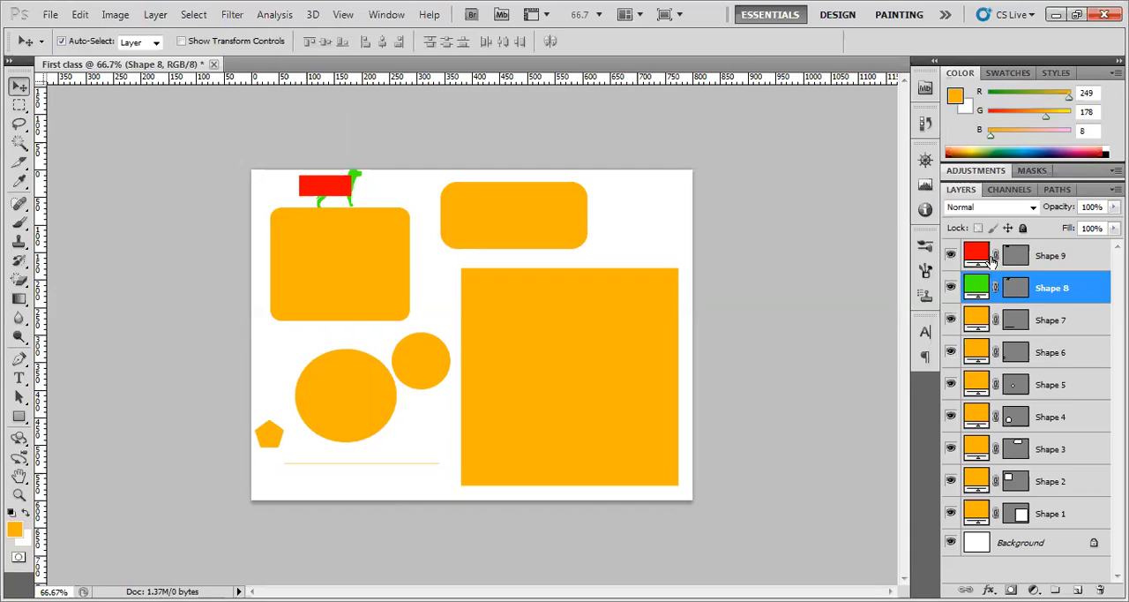
{"action": "left_click", "coordinate": [1058, 256]}
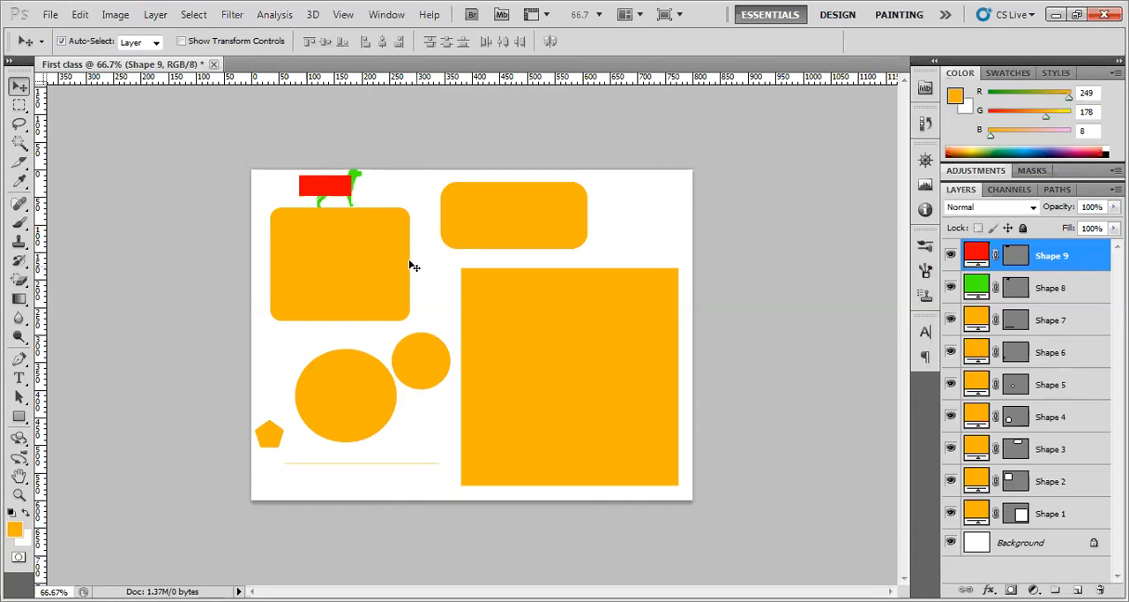
{"action": "left_click", "coordinate": [1061, 291]}
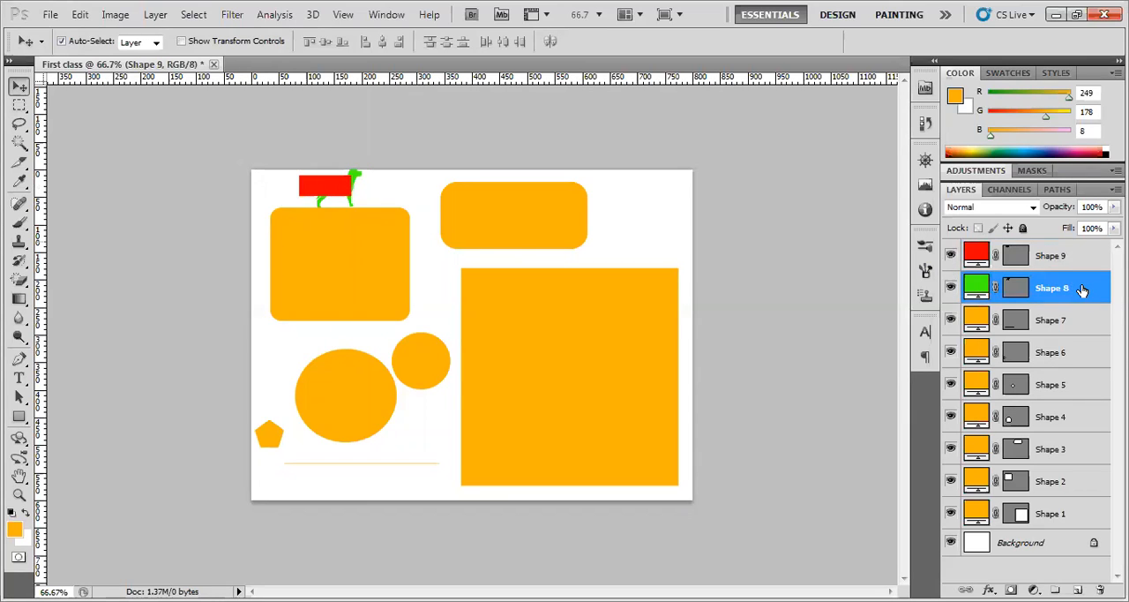
{"action": "left_click_drag", "start_coordinate": [1084, 287], "coordinate": [1084, 255]}
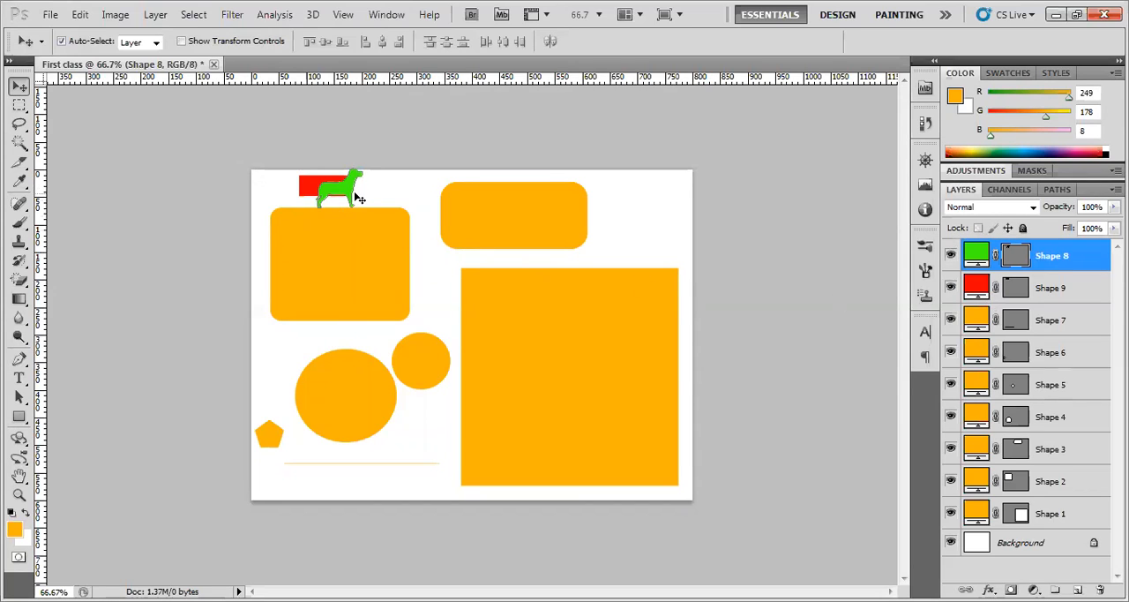
Reposition the green dog around the red rectangle and finally move it onto the first rounded rectangle
{"action": "left_click_drag", "start_coordinate": [345, 188], "coordinate": [335, 196]}
{"action": "left_click", "coordinate": [323, 186]}
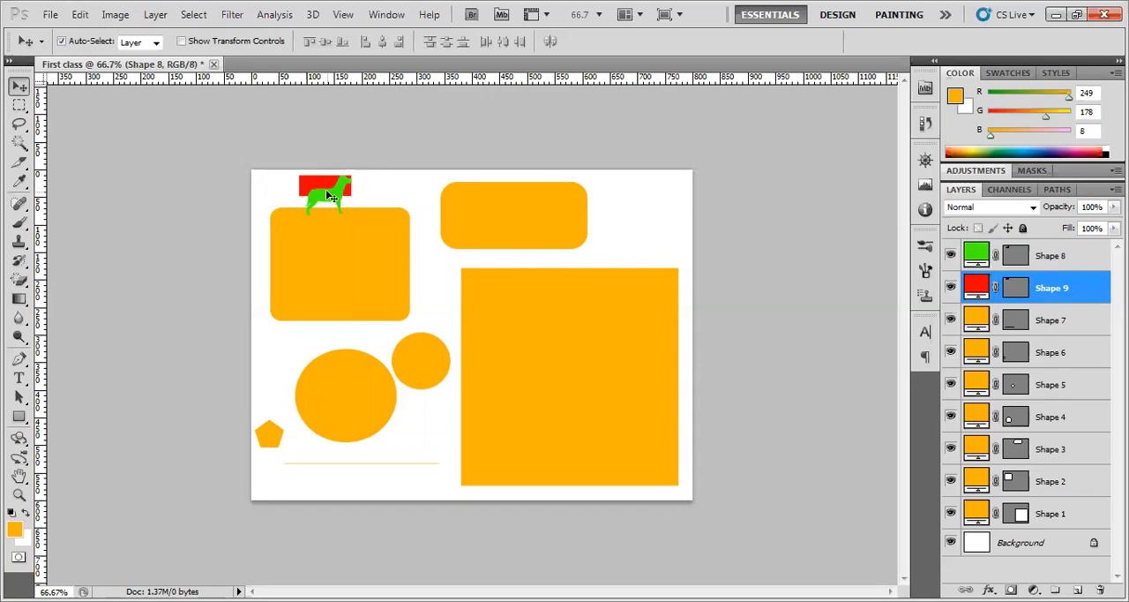
{"action": "left_click", "coordinate": [332, 201]}
{"action": "left_click_drag", "start_coordinate": [332, 201], "coordinate": [301, 184]}
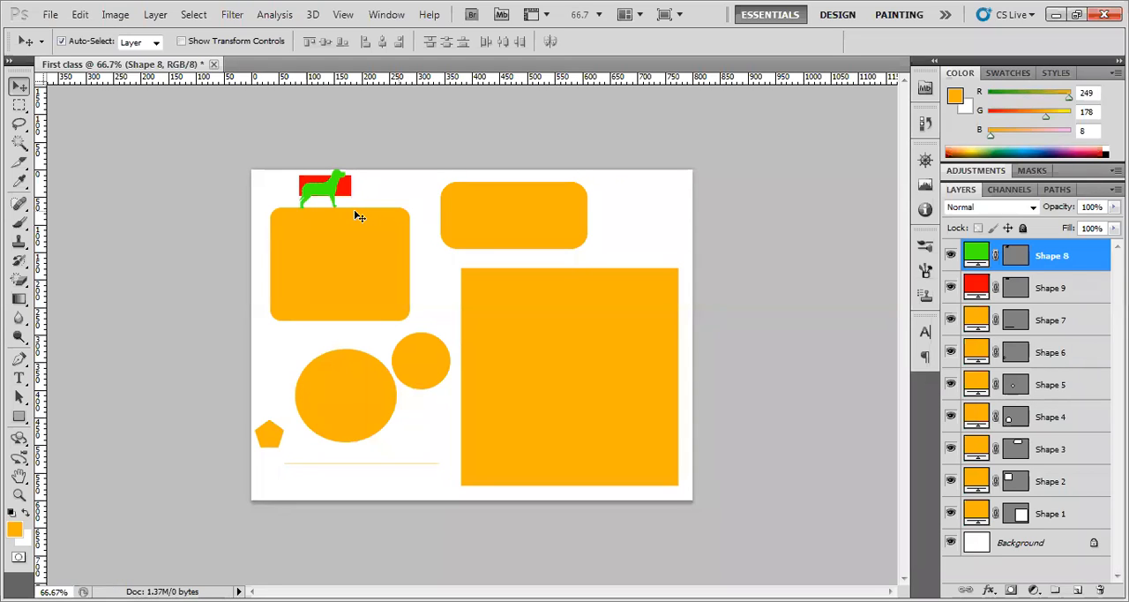
{"action": "mouse_move", "coordinate": [328, 191]}
{"action": "left_mouse_down"}
{"action": "mouse_move", "coordinate": [343, 197]}
{"action": "mouse_move", "coordinate": [324, 197]}
{"action": "left_mouse_up"}
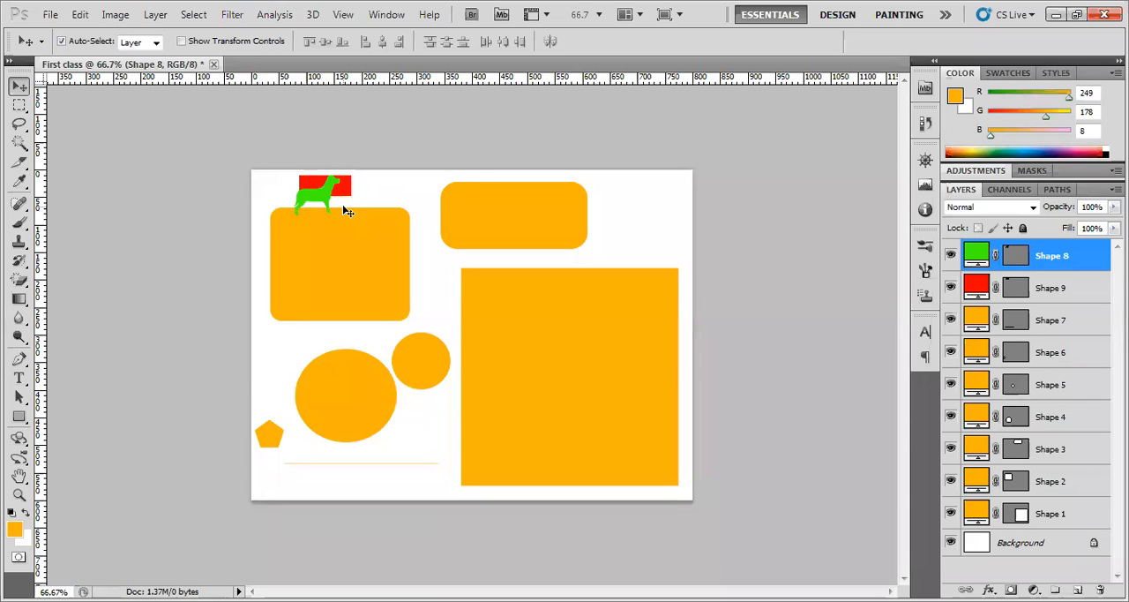
{"action": "left_click_drag", "start_coordinate": [300, 209], "coordinate": [328, 255]}
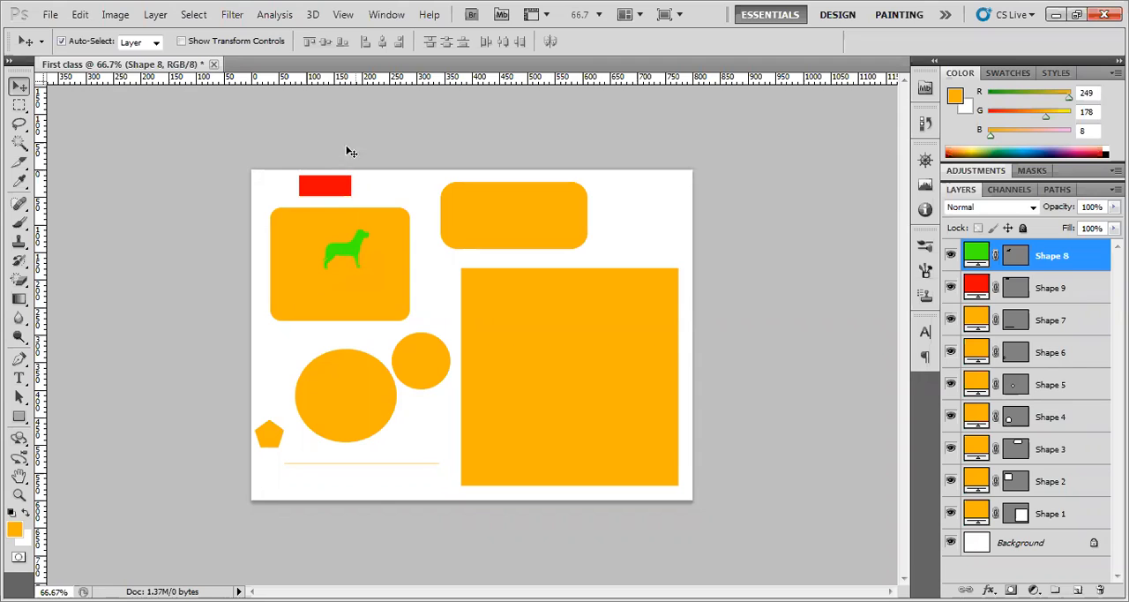
Show the transform controls and enlarge the green dog proportionally in two passes, to 174.49% and again to 241.31%
{"action": "left_click", "coordinate": [231, 44]}
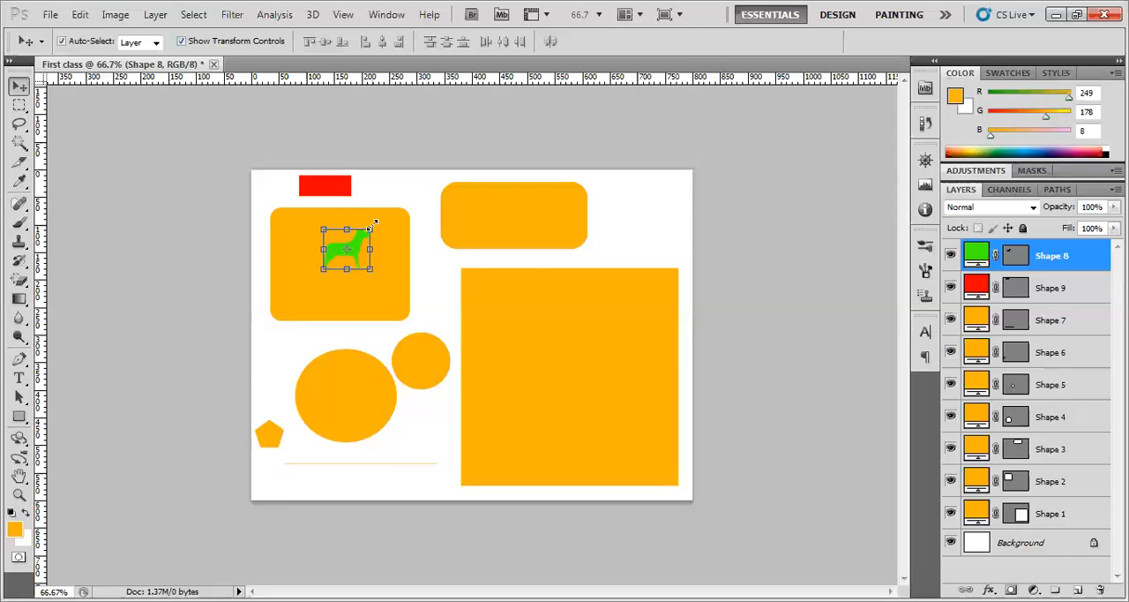
{"action": "left_click_drag", "start_coordinate": [371, 228], "coordinate": [412, 206]}
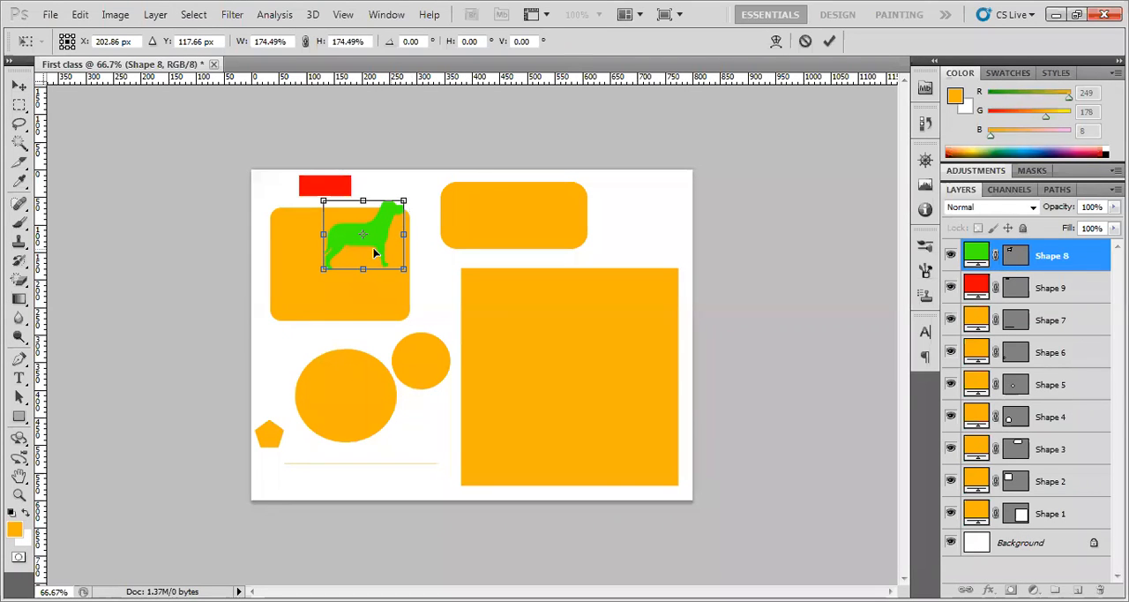
{"action": "key", "text": "Return"}
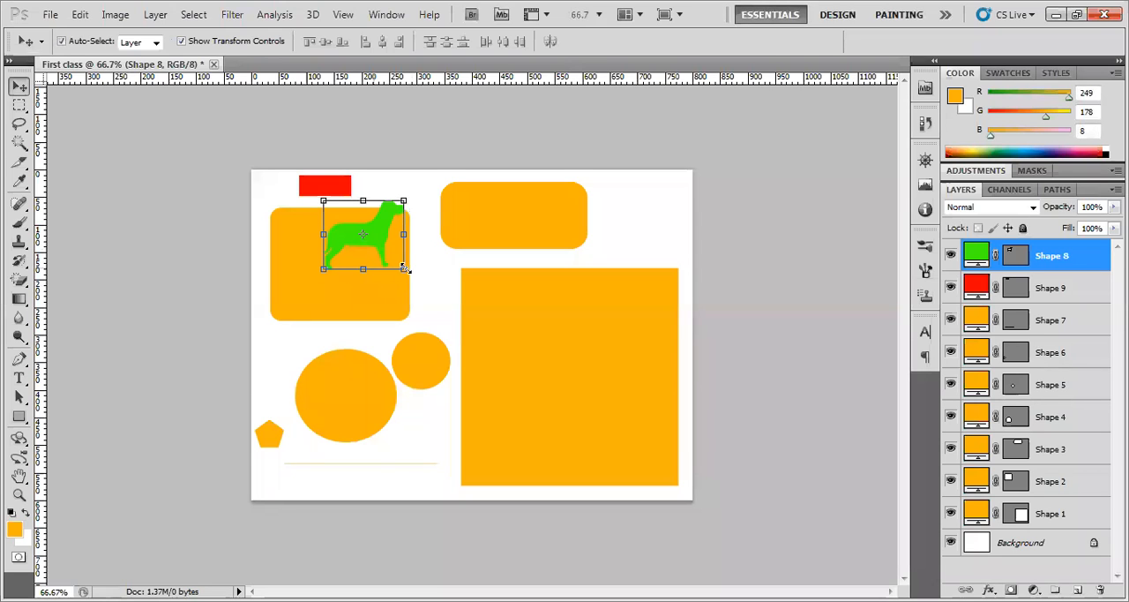
{"action": "left_click_drag", "start_coordinate": [404, 269], "coordinate": [476, 341]}
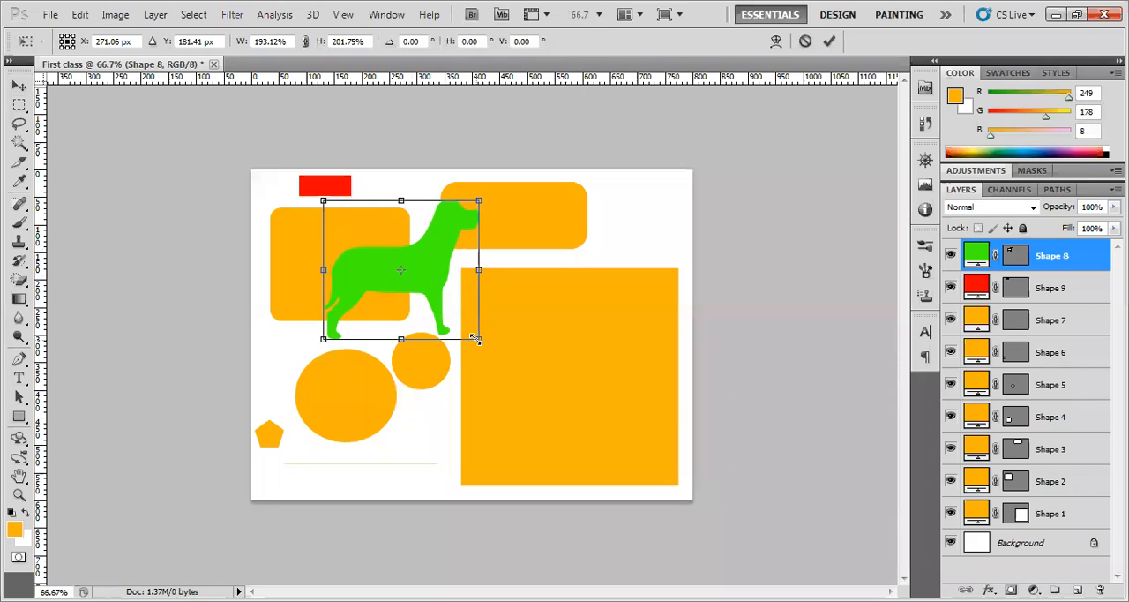
{"action": "left_click_drag", "start_coordinate": [477, 339], "coordinate": [533, 401]}
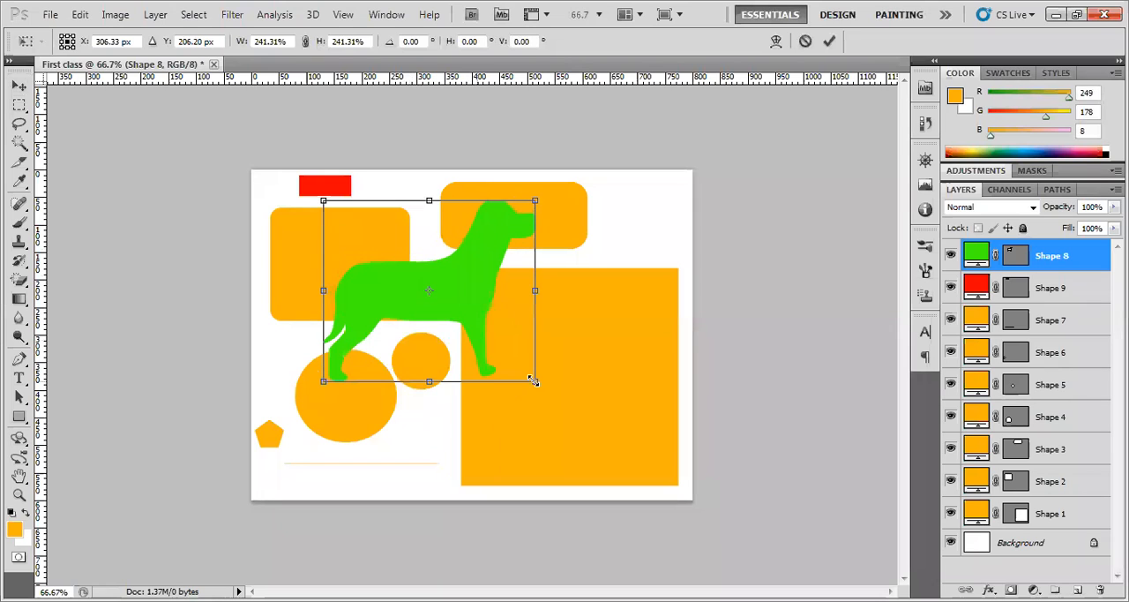
{"action": "key", "text": "Return"}
Hide the transform controls and move the enlarged dog down and right so it overlaps the large square
{"action": "left_click", "coordinate": [451, 295]}
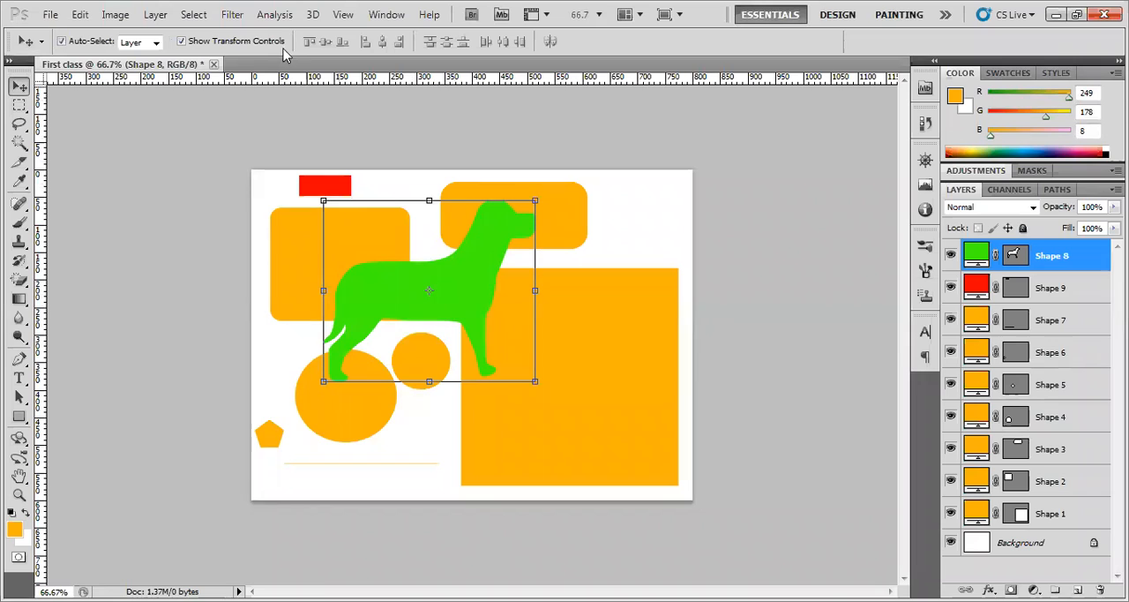
{"action": "left_click_drag", "start_coordinate": [426, 297], "coordinate": [495, 328]}
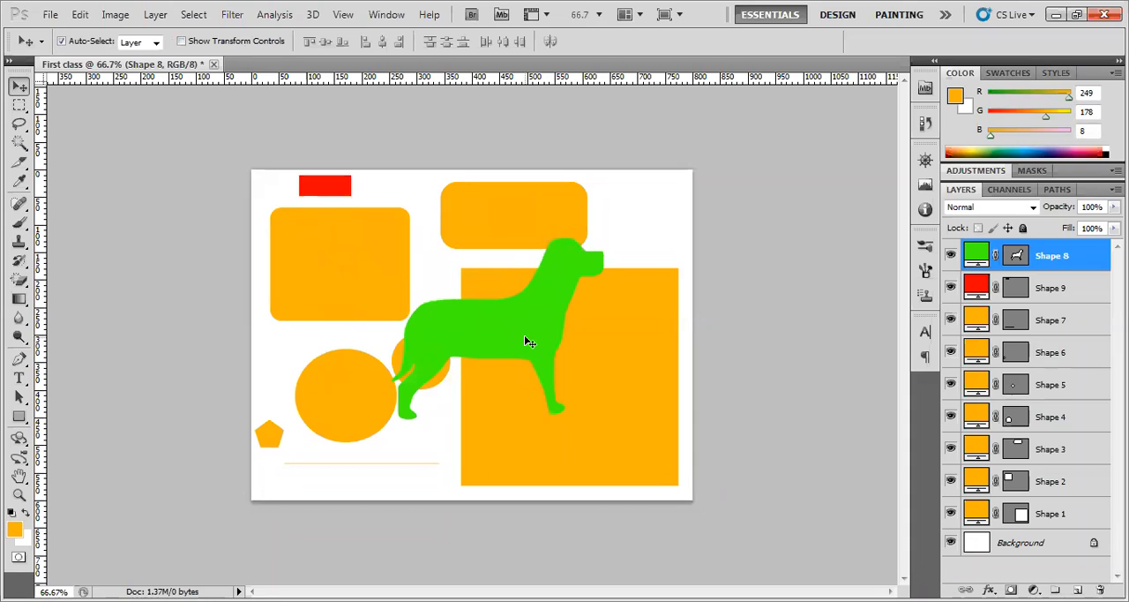
Move the green dog slightly down and to the left so it overlaps the large circle
{"action": "left_click_drag", "start_coordinate": [523, 333], "coordinate": [507, 346]}
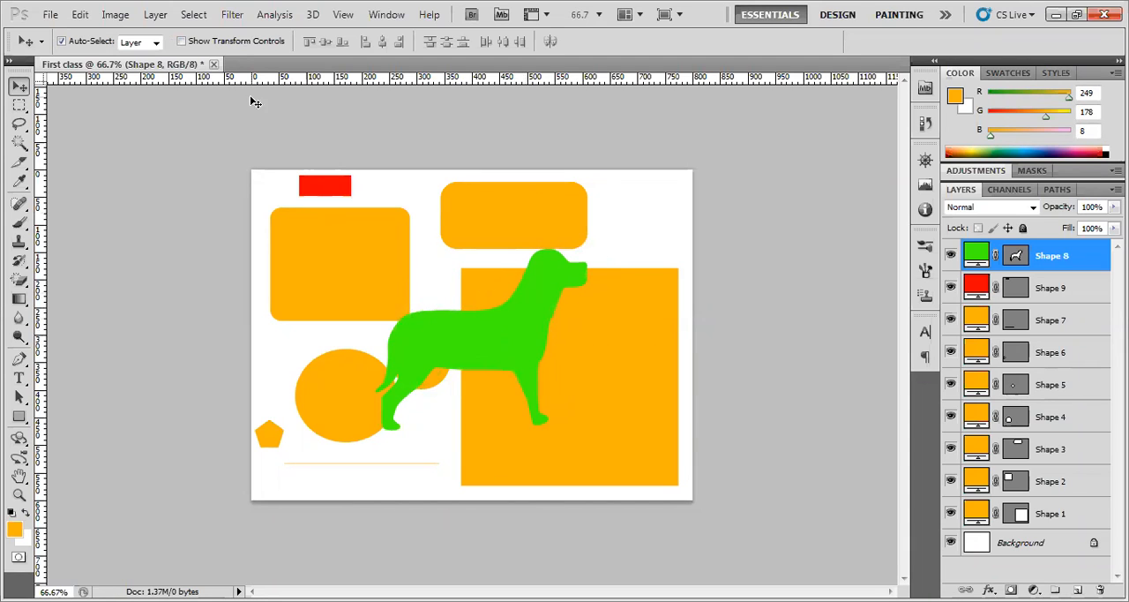
{"action": "left_click", "coordinate": [245, 45]}
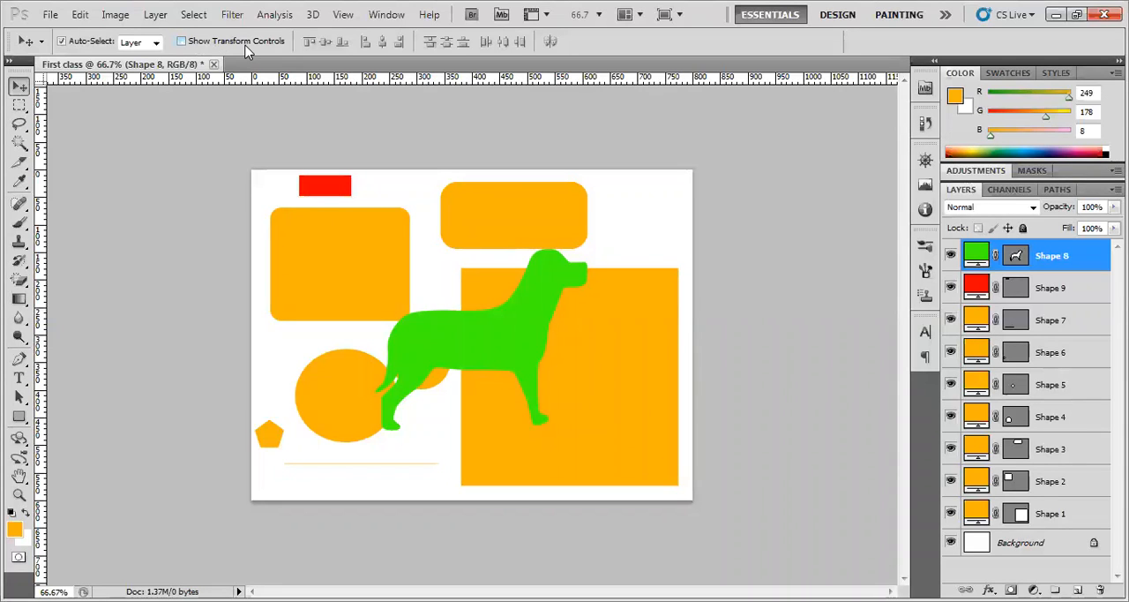
{"action": "left_click", "coordinate": [87, 46]}
Select the two rounded rectangles, the green dog and the large square one after another directly on the canvas
{"action": "left_click", "coordinate": [484, 223]}
{"action": "left_click", "coordinate": [381, 268]}
{"action": "left_click", "coordinate": [538, 208]}
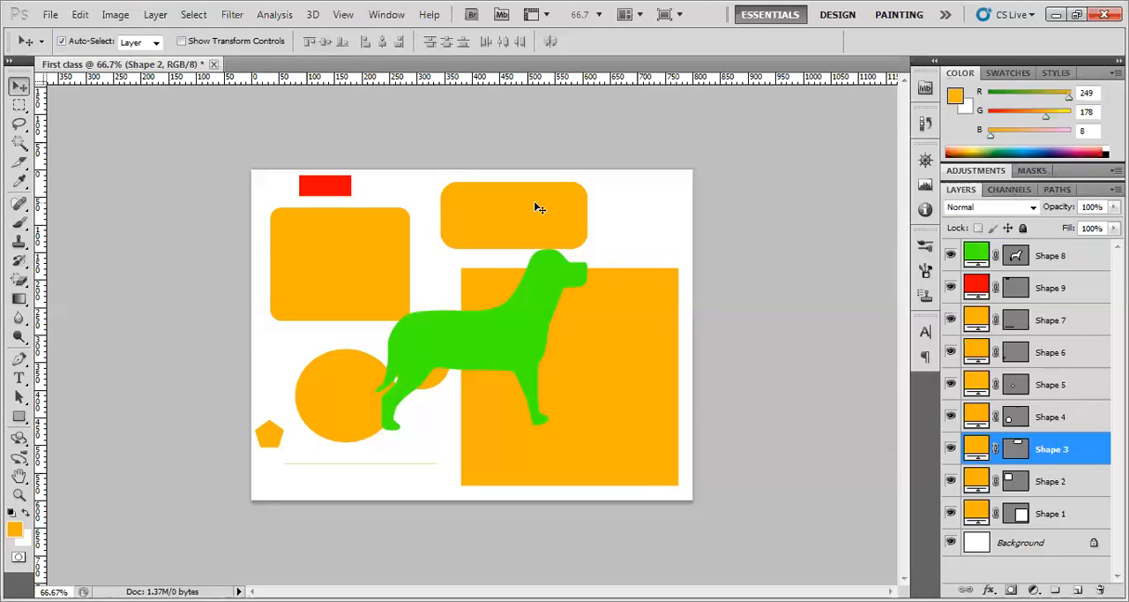
{"action": "left_click", "coordinate": [537, 298]}
{"action": "left_click", "coordinate": [624, 326]}
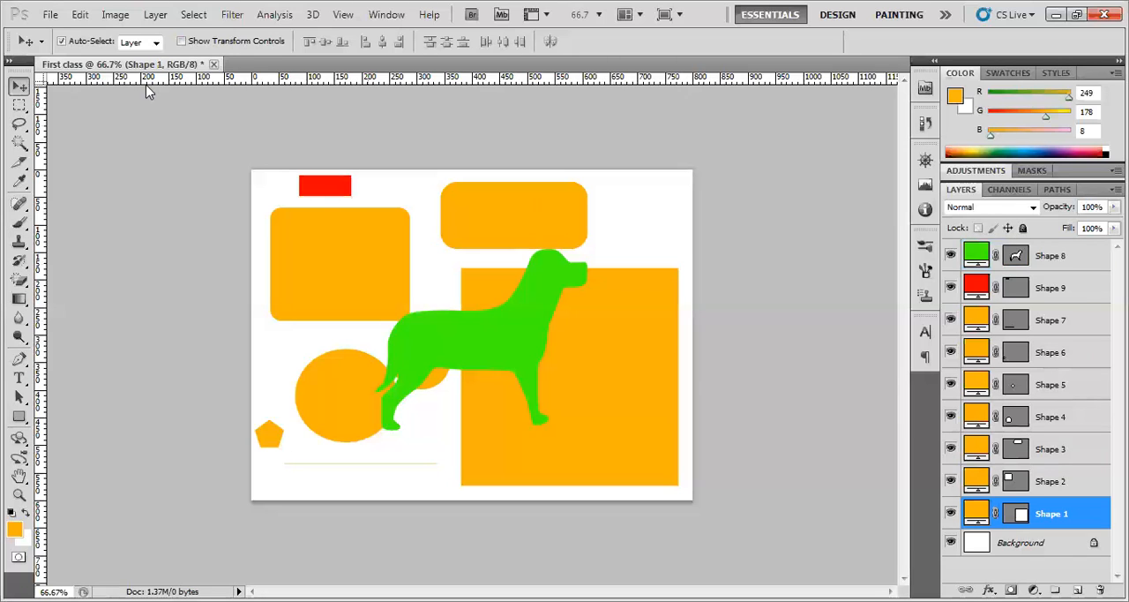
Turn off Auto-Select and, choosing each layer first, shift Shape 1 slightly right, Shape 2 down and right, and Shape 3 right
{"action": "left_click", "coordinate": [94, 42]}
{"action": "mouse_move", "coordinate": [641, 381]}
{"action": "left_mouse_down"}
{"action": "mouse_move", "coordinate": [635, 338]}
{"action": "mouse_move", "coordinate": [630, 379]}
{"action": "mouse_move", "coordinate": [638, 359]}
{"action": "mouse_move", "coordinate": [637, 374]}
{"action": "left_mouse_up"}
{"action": "left_click", "coordinate": [1046, 478]}
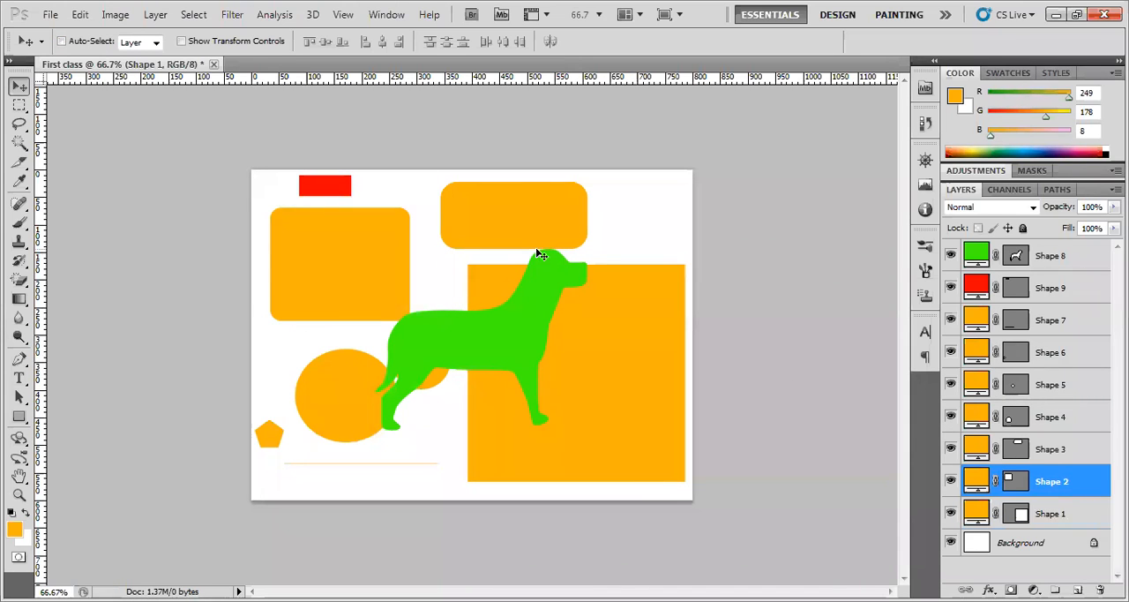
{"action": "mouse_move", "coordinate": [475, 233]}
{"action": "left_mouse_down"}
{"action": "mouse_move", "coordinate": [476, 272]}
{"action": "mouse_move", "coordinate": [486, 250]}
{"action": "left_mouse_up"}
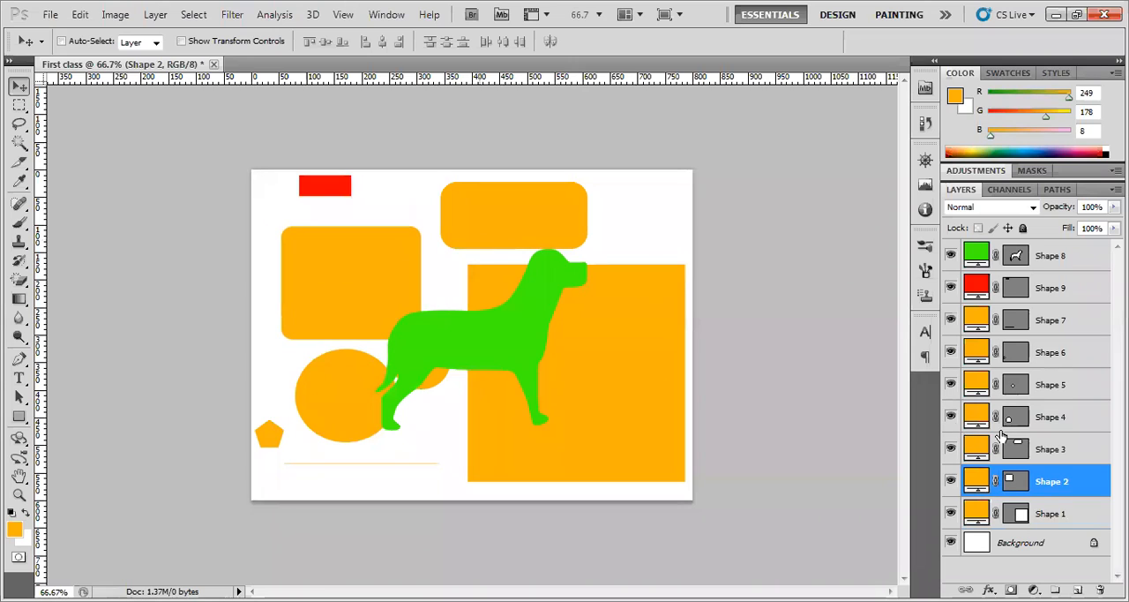
{"action": "left_click", "coordinate": [1049, 448]}
{"action": "left_click_drag", "start_coordinate": [403, 202], "coordinate": [414, 202]}
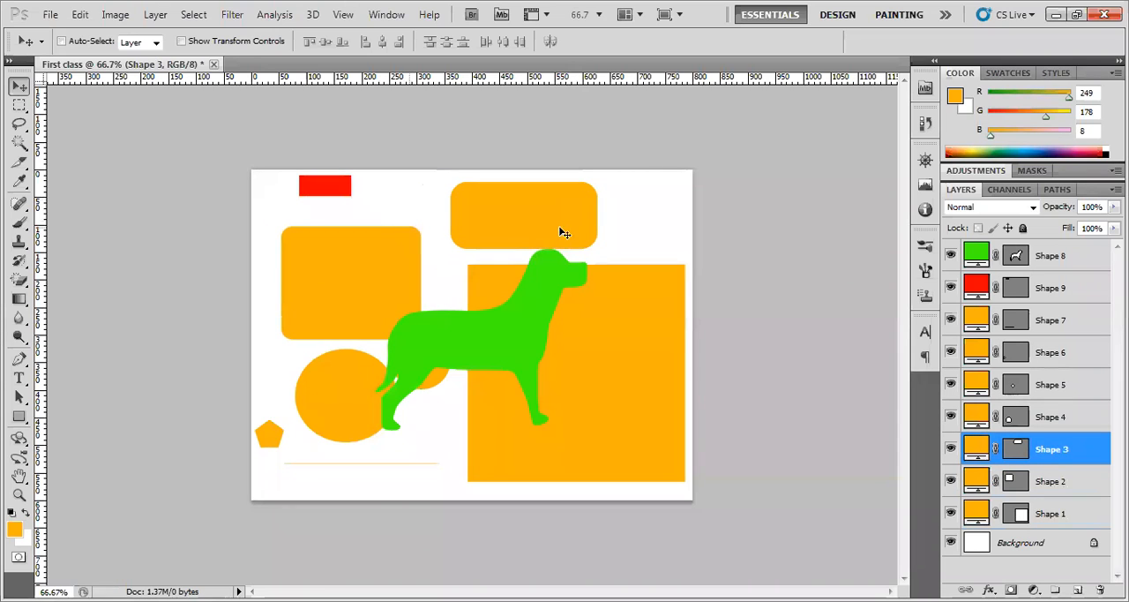
Turn Auto-Select back on and move the red rectangle down and right, the upper rounded rectangle right, and the dog down
{"action": "left_click", "coordinate": [93, 42]}
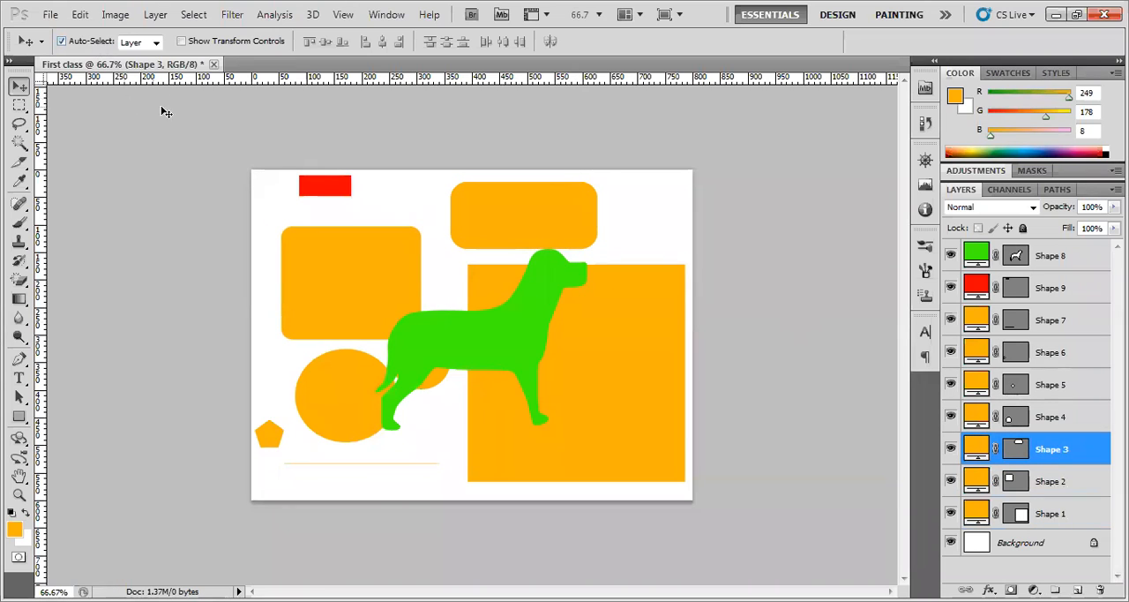
{"action": "left_click_drag", "start_coordinate": [334, 182], "coordinate": [352, 200]}
{"action": "left_click_drag", "start_coordinate": [507, 227], "coordinate": [547, 222]}
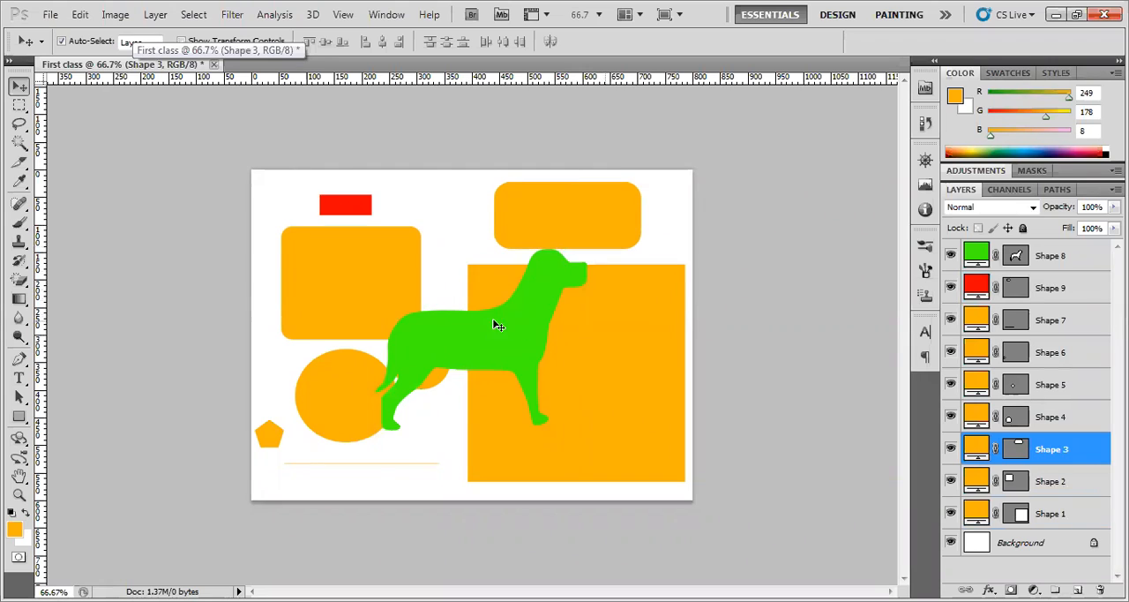
{"action": "left_click_drag", "start_coordinate": [497, 323], "coordinate": [496, 342]}
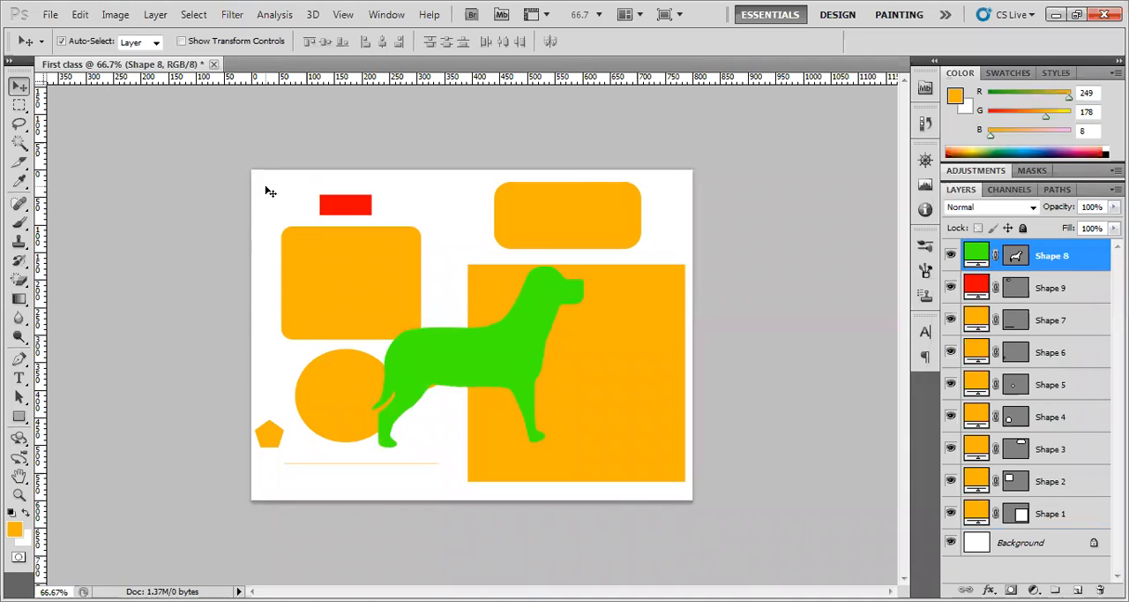
Select all shape layers together on the canvas, switch to the Rectangle Tool and back to the Move Tool, and deselect everything
{"action": "left_click_drag", "start_coordinate": [258, 170], "coordinate": [680, 485]}
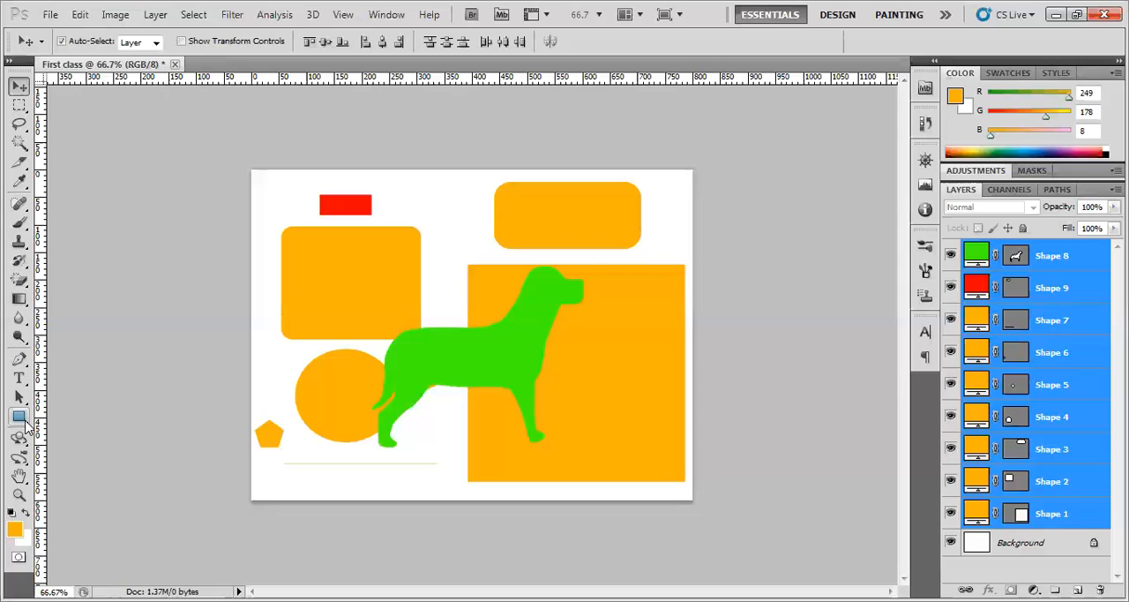
{"action": "left_click", "coordinate": [21, 418]}
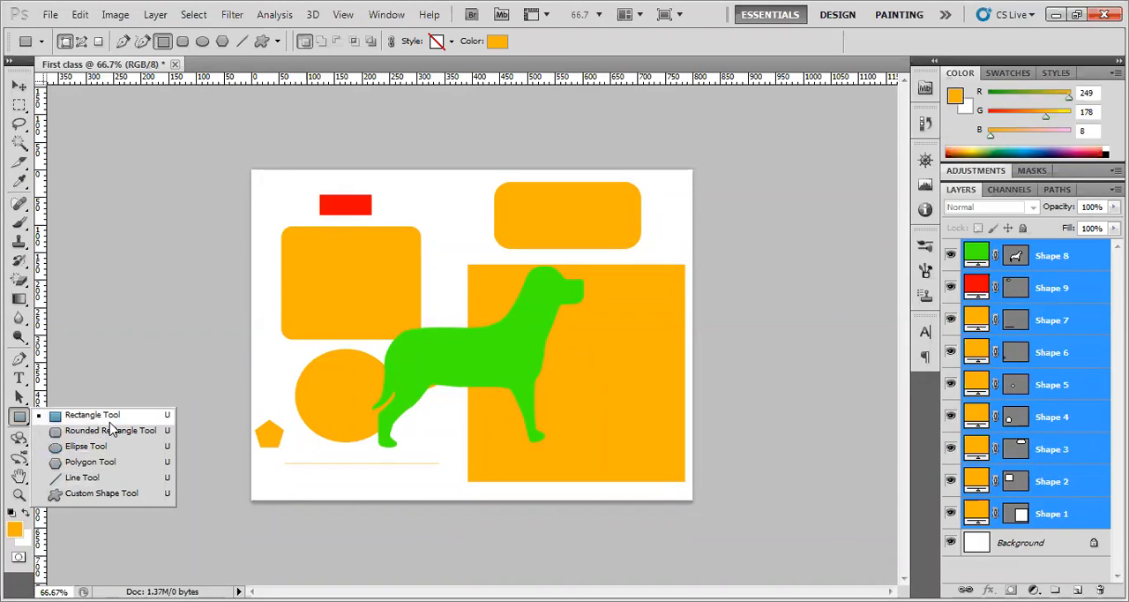
{"action": "left_click", "coordinate": [105, 418]}
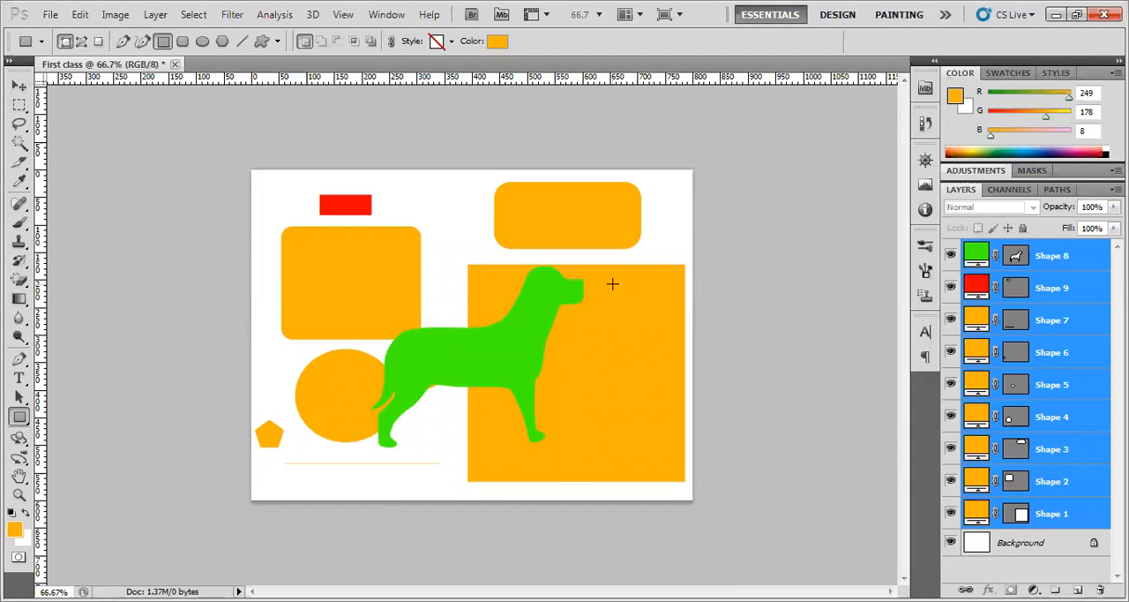
{"action": "left_click", "coordinate": [20, 87]}
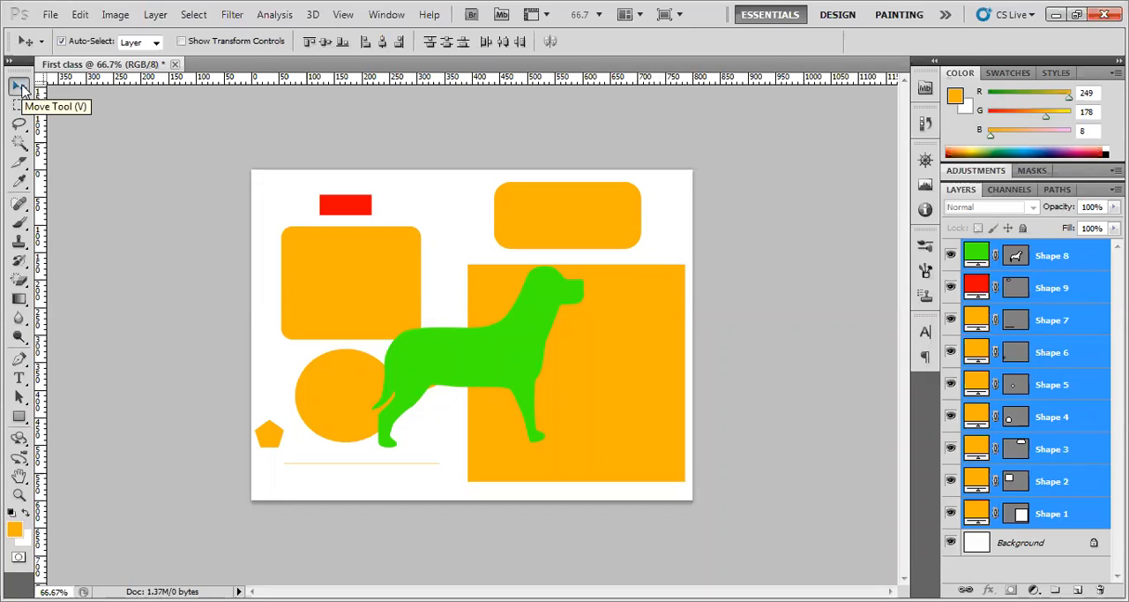
{"action": "left_click", "coordinate": [702, 298]}
Delete the two rounded rectangles by removing the Shape 3 and Shape 2 layers
{"action": "left_click", "coordinate": [574, 201]}
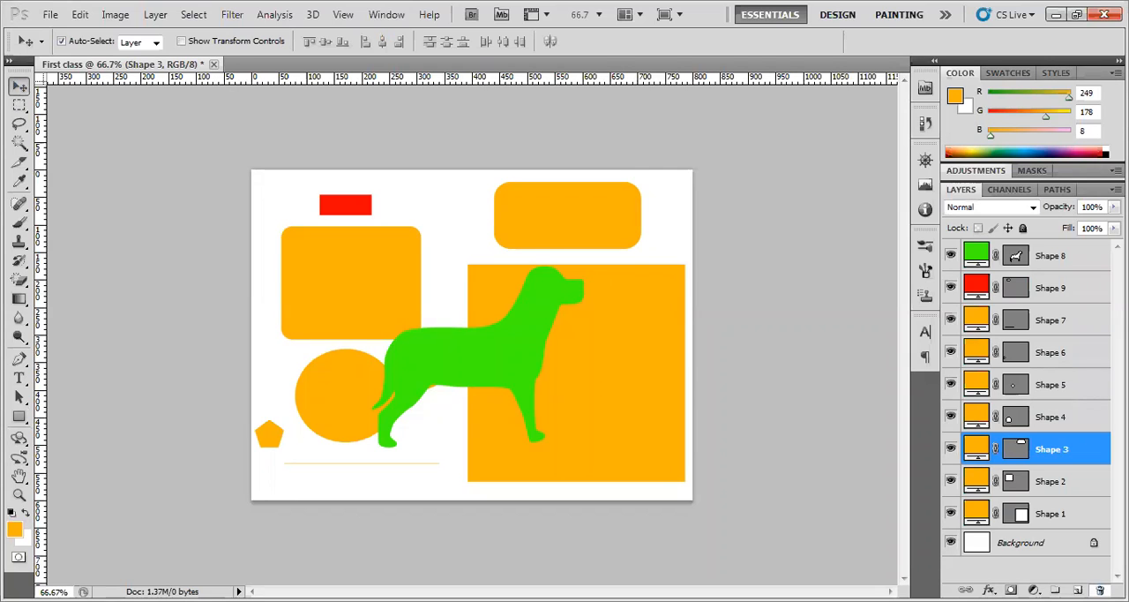
{"action": "left_click", "coordinate": [1100, 589]}
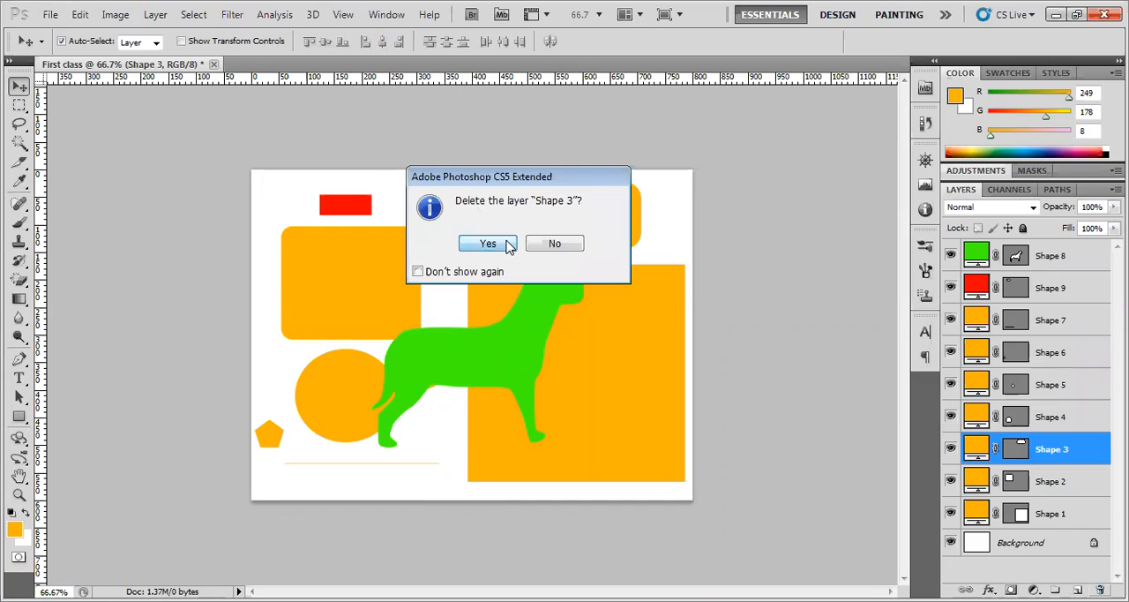
{"action": "key", "text": "Return"}
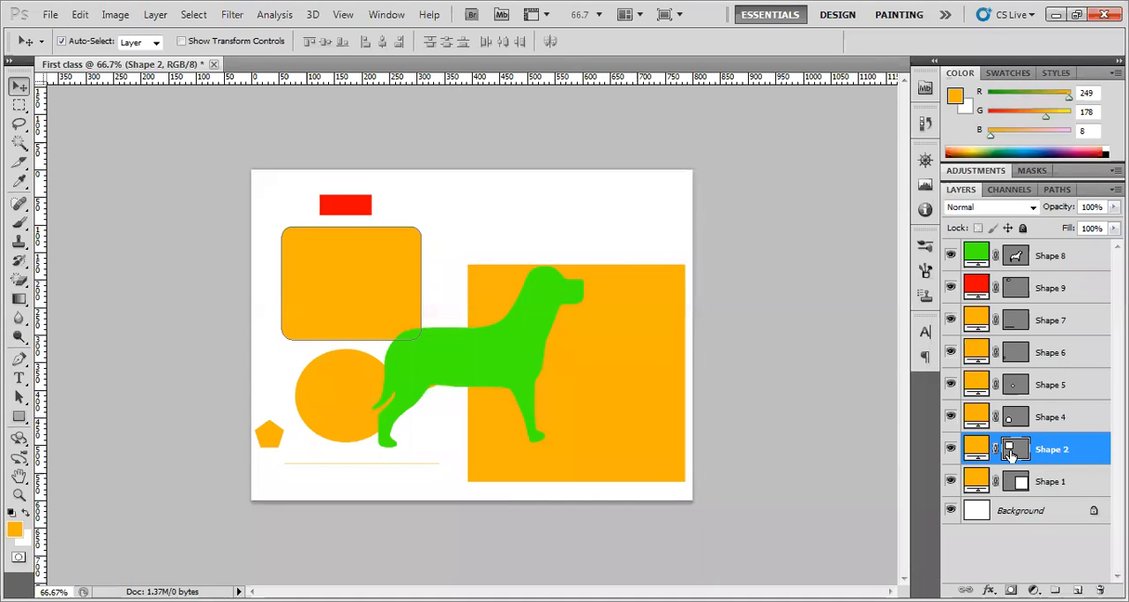
{"action": "key", "text": "Delete"}
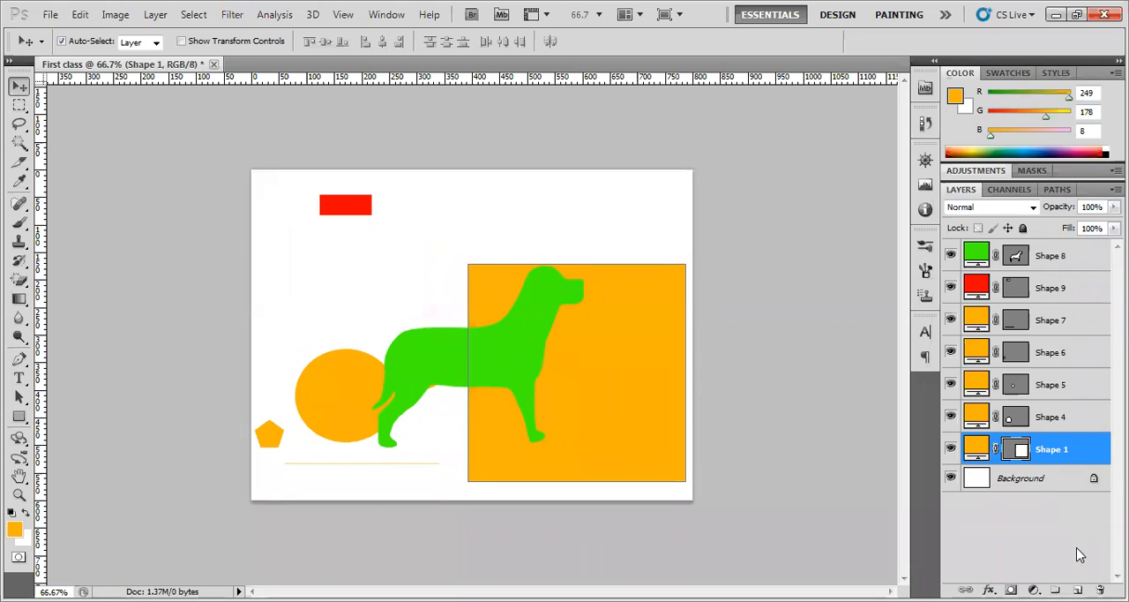
Delete the vector mask of the Shape 1 layer and remove the Shape 4 layer
{"action": "left_click", "coordinate": [1100, 589]}
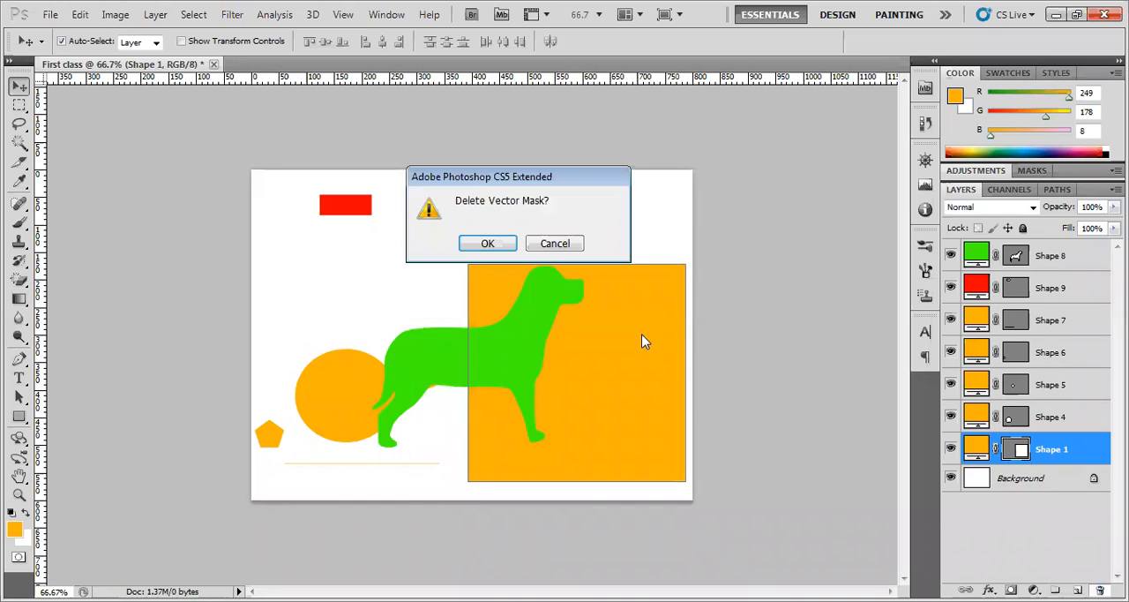
{"action": "left_click", "coordinate": [488, 243]}
{"action": "left_click", "coordinate": [1062, 423]}
{"action": "left_click", "coordinate": [1100, 589]}
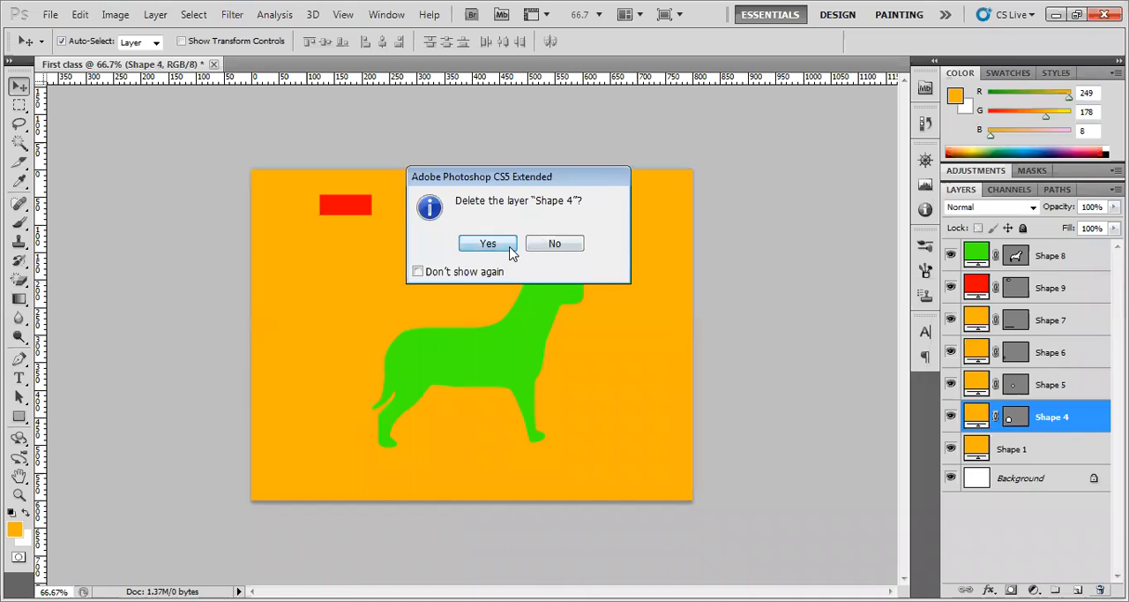
{"action": "left_click", "coordinate": [488, 244]}
Delete the Shape 5 and Shape 6 layers
{"action": "left_click", "coordinate": [1084, 388]}
{"action": "left_click", "coordinate": [1100, 589]}
{"action": "left_click", "coordinate": [507, 247]}
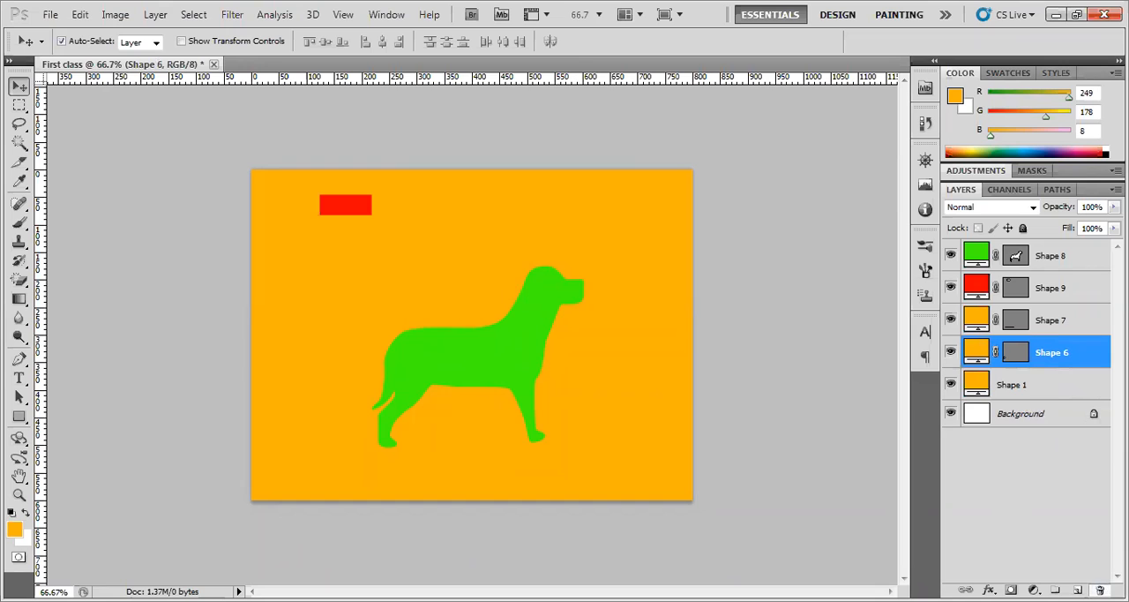
{"action": "left_click", "coordinate": [1100, 589]}
{"action": "left_click", "coordinate": [504, 244]}
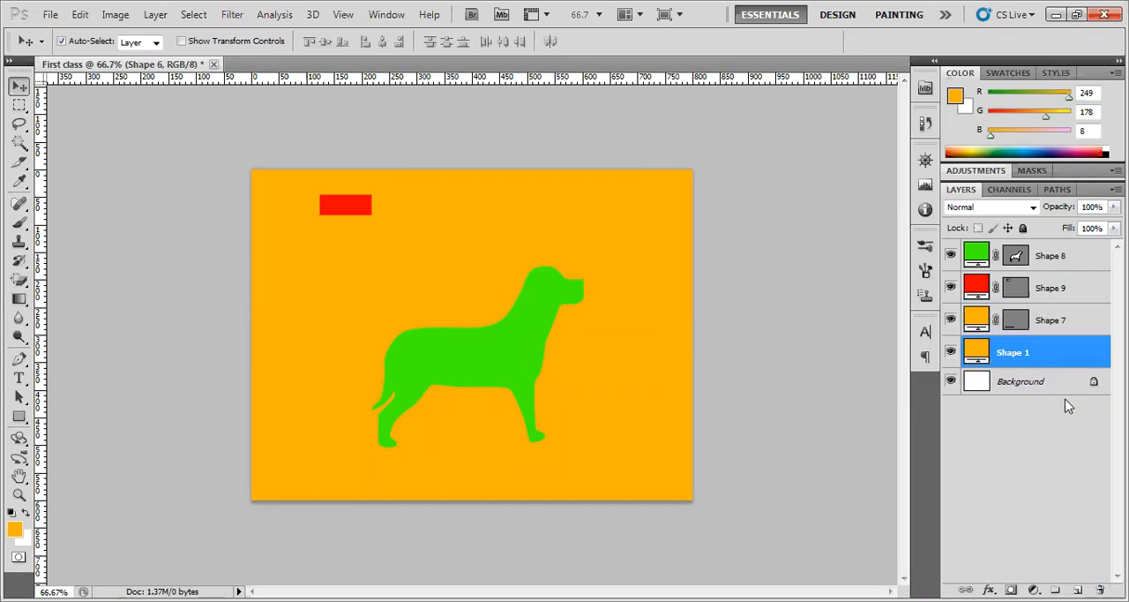
Delete the orange Shape 1 fill layer and the Shape 7 line layer
{"action": "left_click", "coordinate": [1100, 590]}
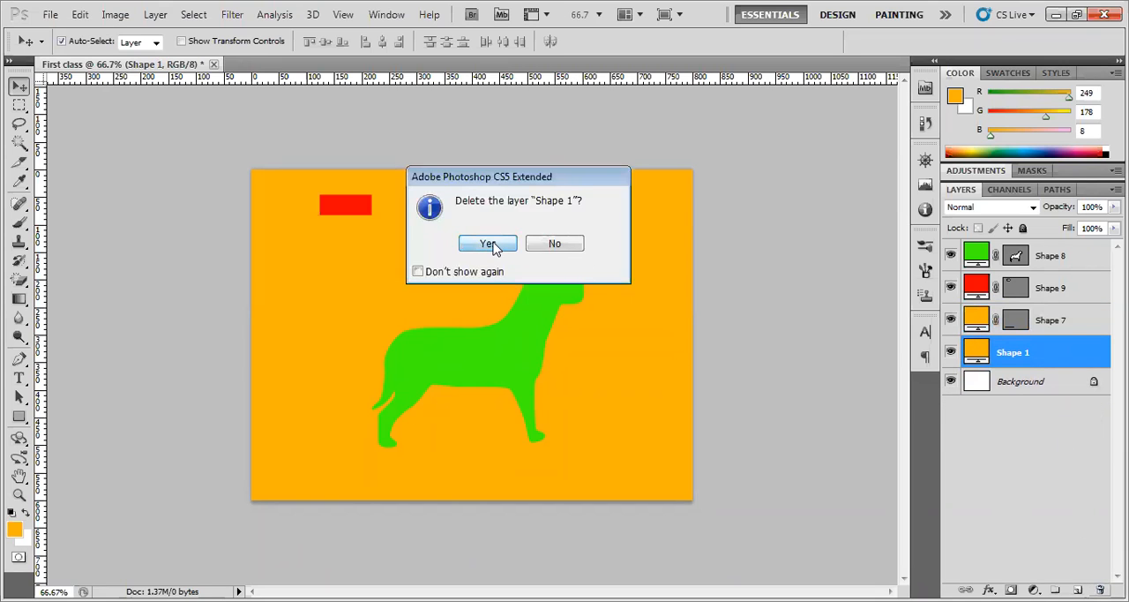
{"action": "left_click", "coordinate": [494, 247]}
{"action": "left_click", "coordinate": [1100, 589]}
{"action": "left_click", "coordinate": [494, 245]}
Delete the red Shape 9 layer and the green dog's Shape 8 layer, leaving only the Background
{"action": "left_click", "coordinate": [1049, 288]}
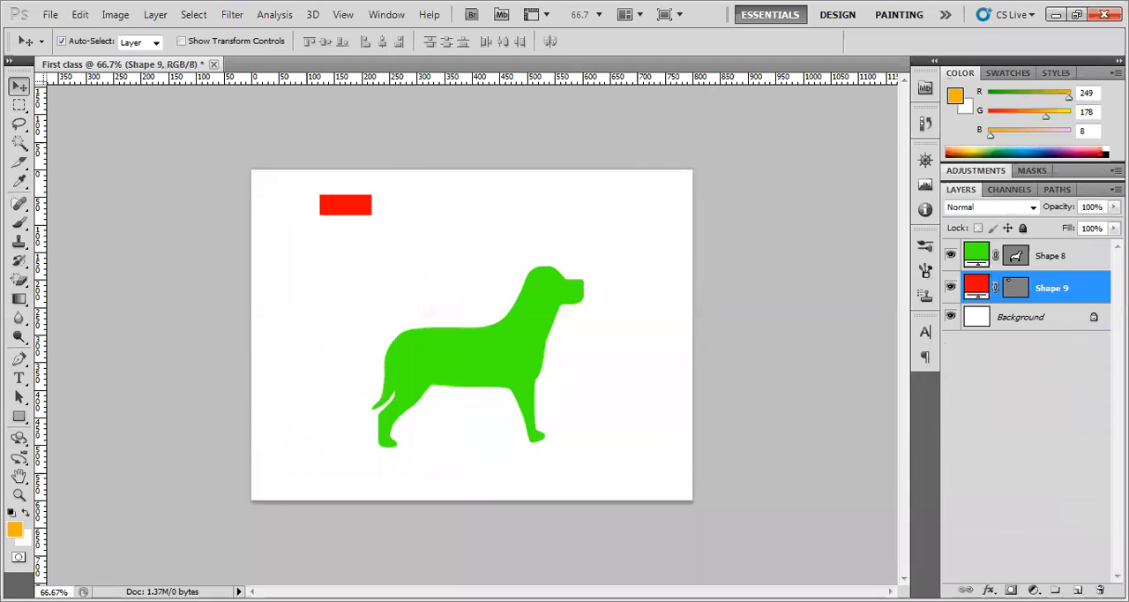
{"action": "left_click", "coordinate": [1100, 589]}
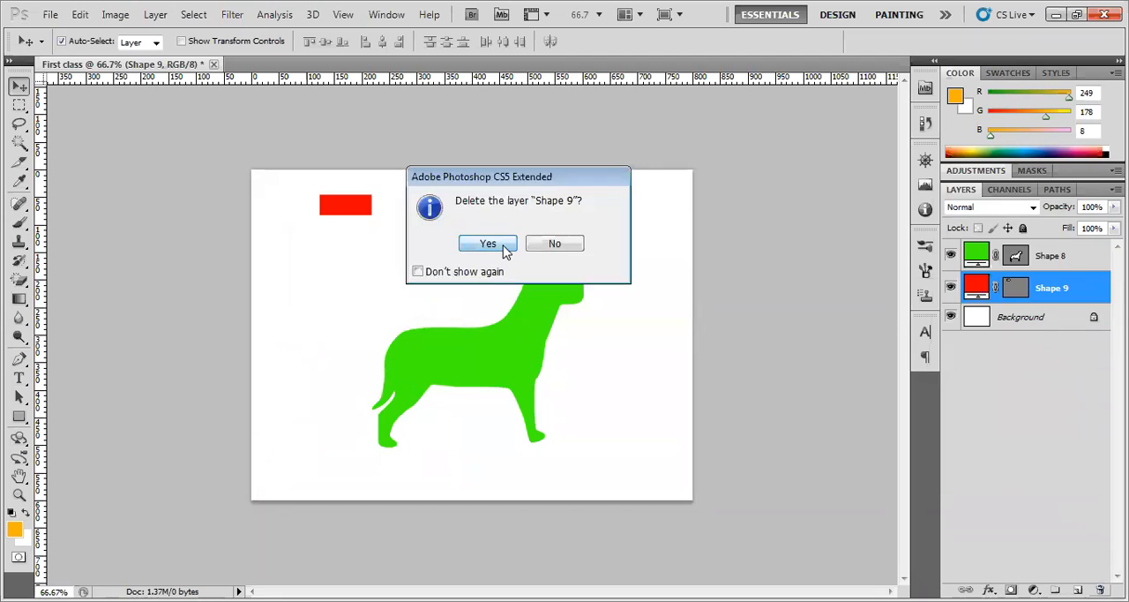
{"action": "left_click", "coordinate": [488, 243]}
{"action": "left_click", "coordinate": [1100, 590]}
{"action": "left_click", "coordinate": [487, 244]}
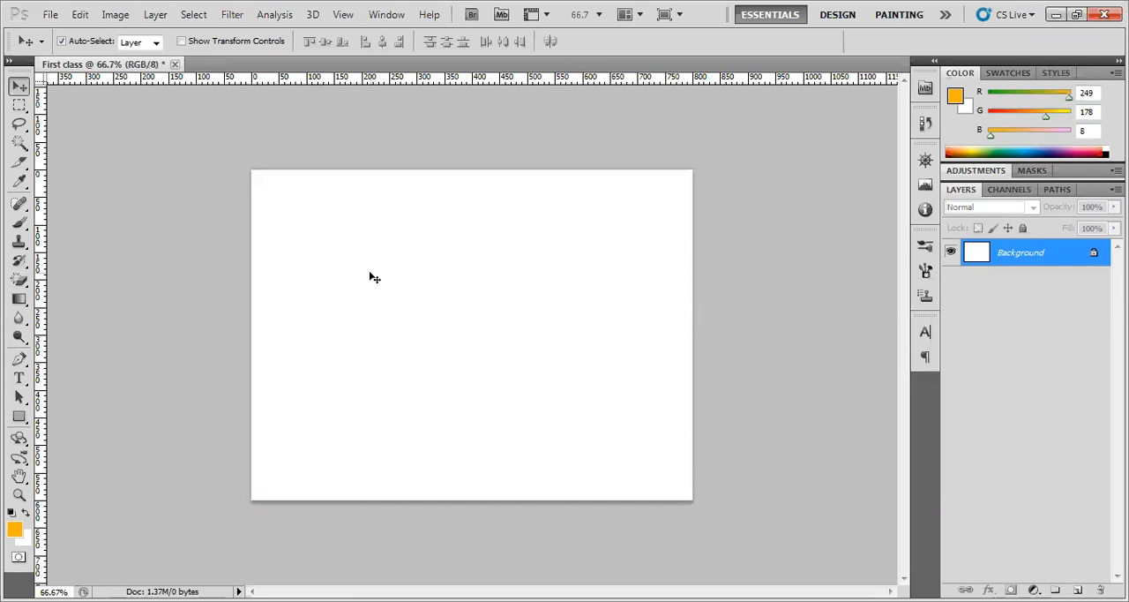
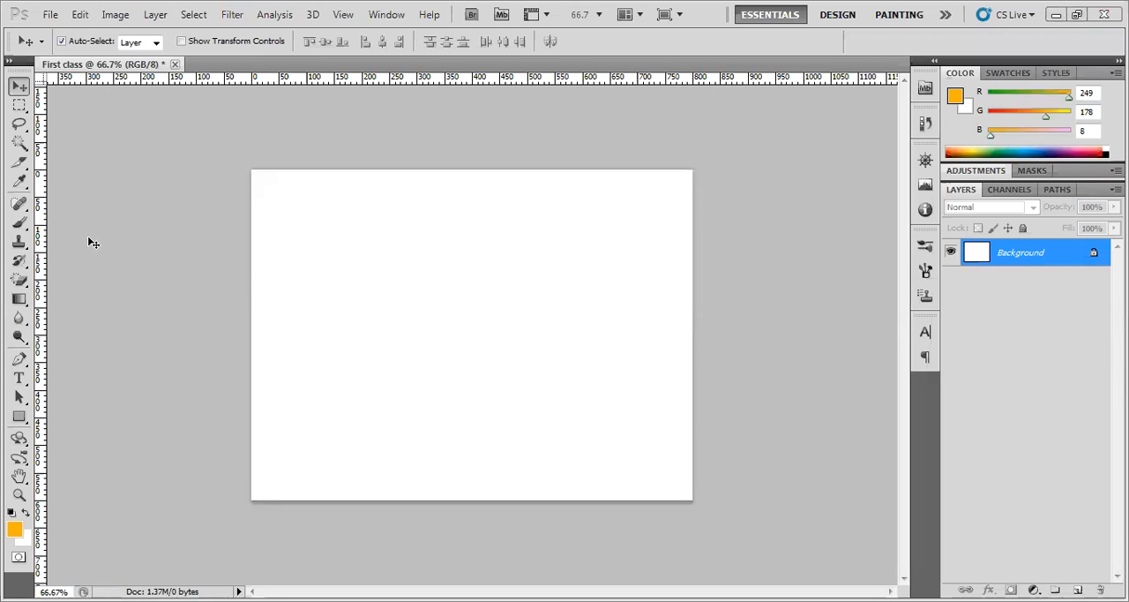
{"action": "left_click", "coordinate": [50, 14]}
{"action": "left_click", "coordinate": [68, 49]}
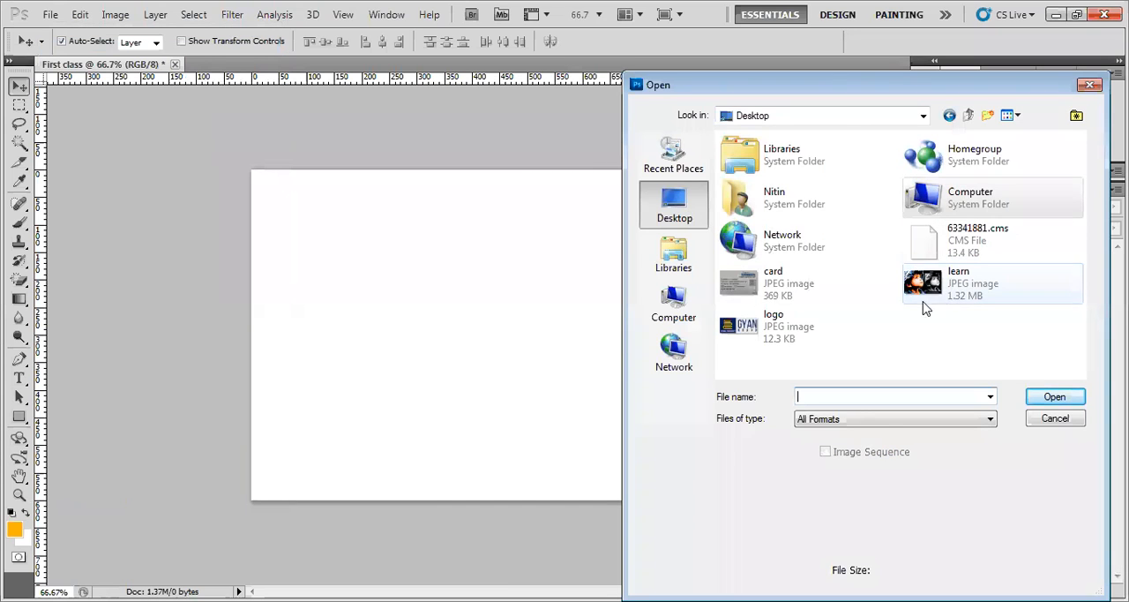
{"action": "left_click", "coordinate": [948, 254]}
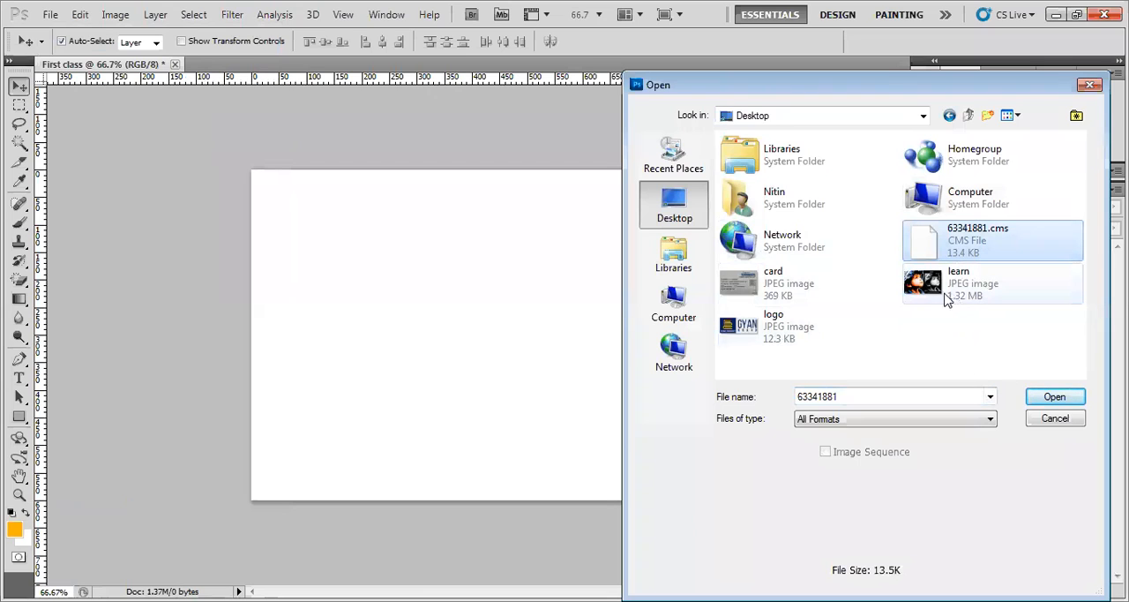
{"action": "left_click", "coordinate": [1056, 420]}
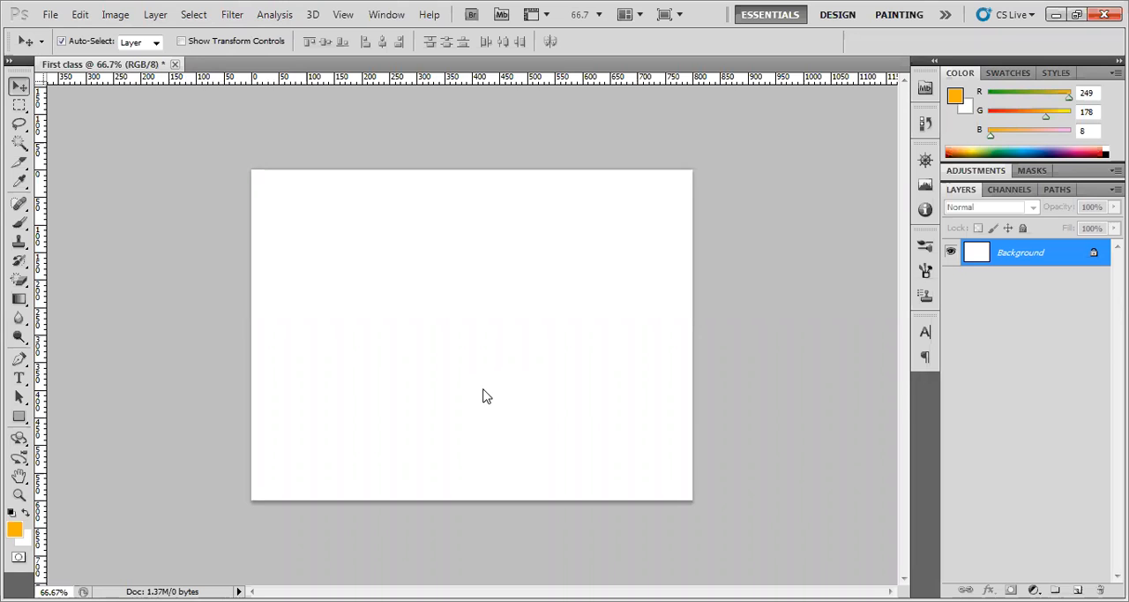
{"action": "left_click", "coordinate": [48, 14]}
{"action": "left_click", "coordinate": [57, 48]}
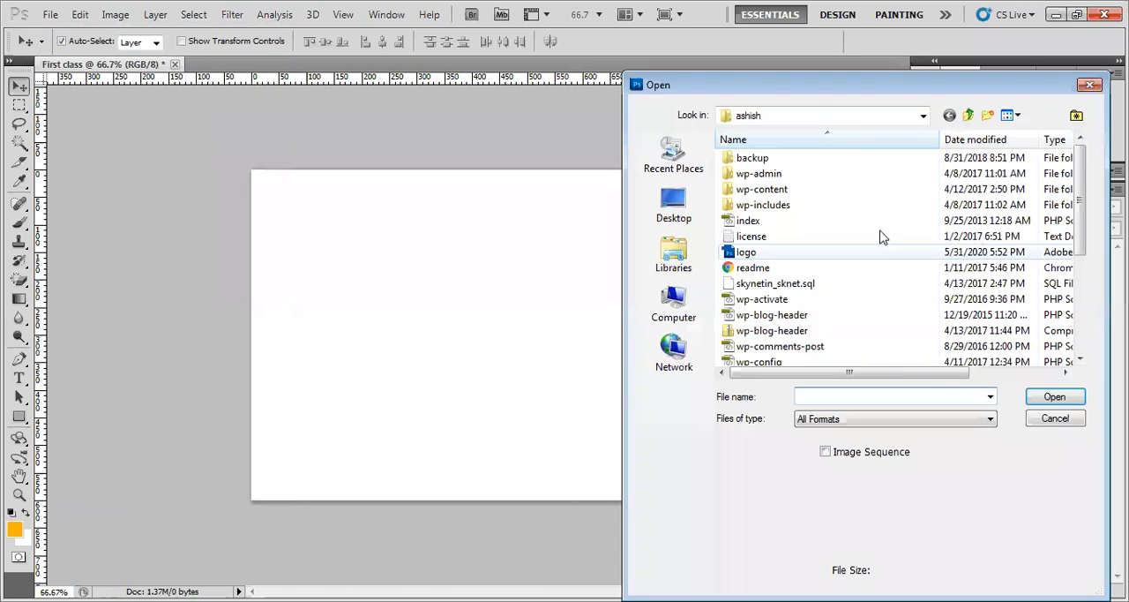
{"action": "left_click", "coordinate": [692, 212]}
{"action": "left_click", "coordinate": [940, 334]}
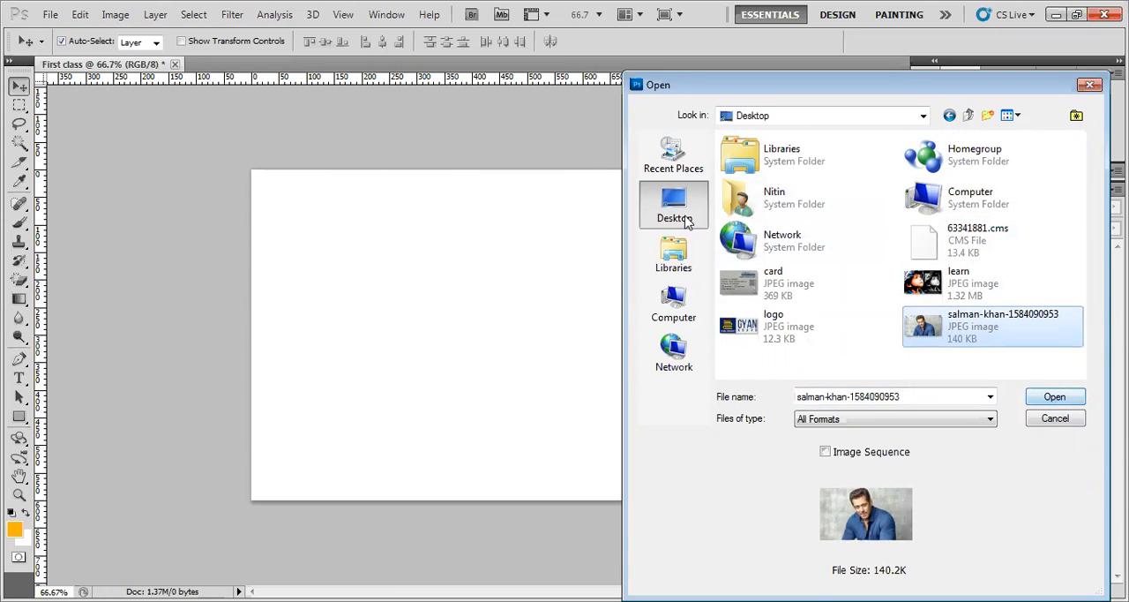
{"action": "left_click", "coordinate": [1053, 399]}
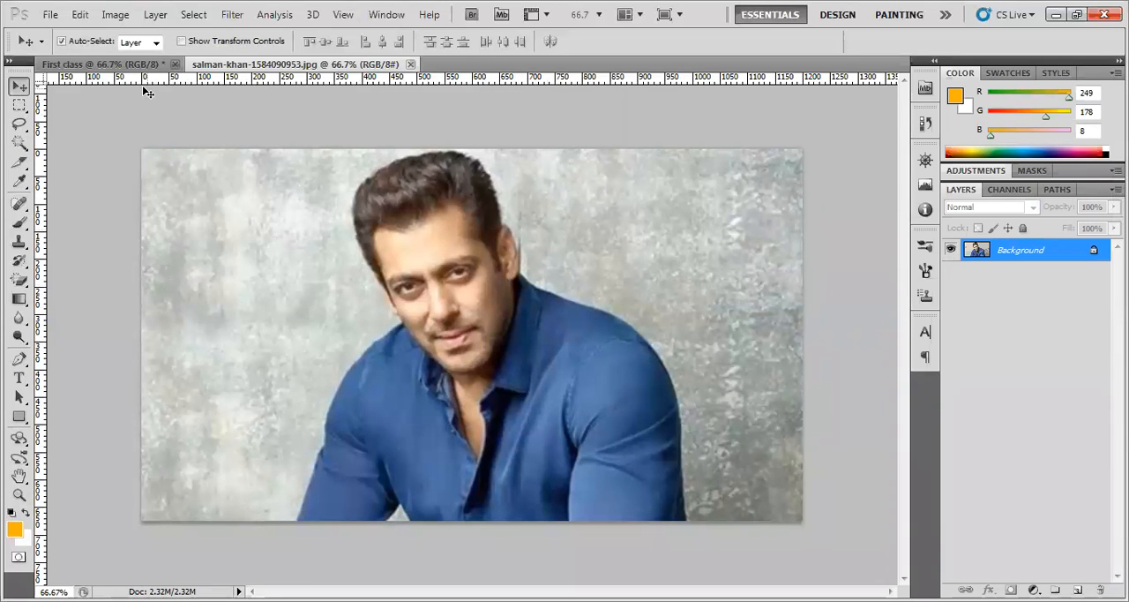
{"action": "left_click", "coordinate": [51, 16]}
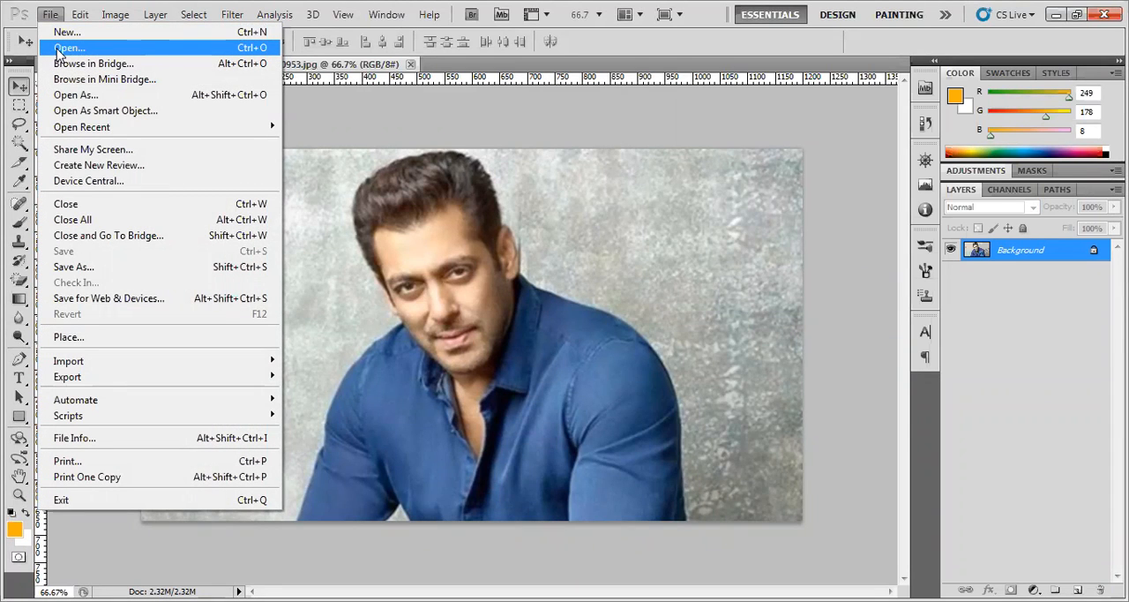
{"action": "left_click", "coordinate": [607, 408]}
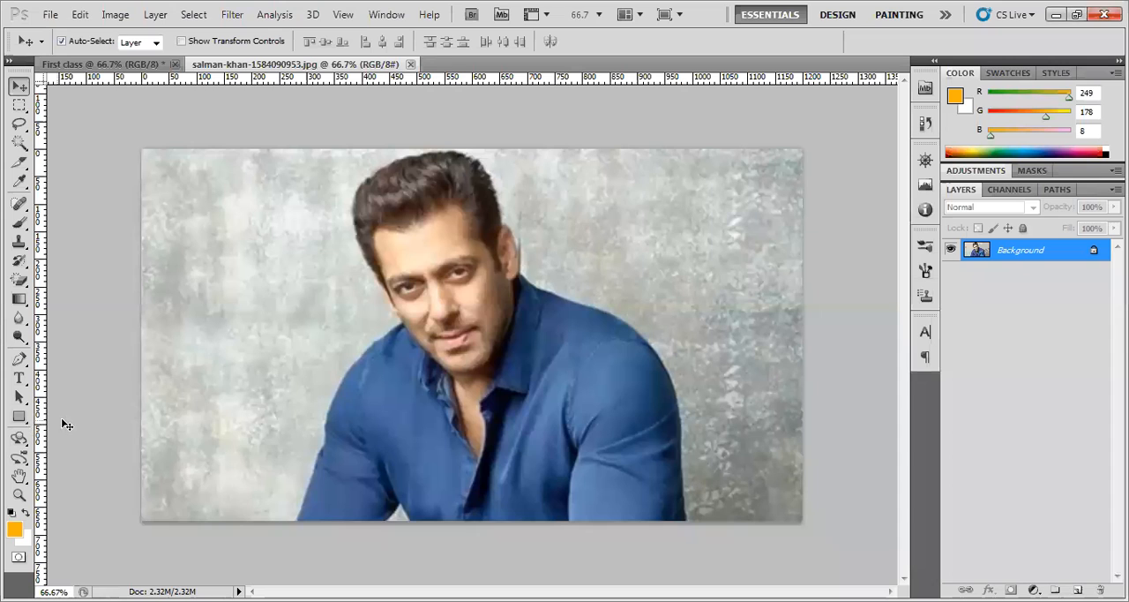
Draw a tall orange rectangle over the empty wall on the left of the photo, then delete it
{"action": "left_click", "coordinate": [20, 417]}
{"action": "left_click_drag", "start_coordinate": [165, 183], "coordinate": [321, 488]}
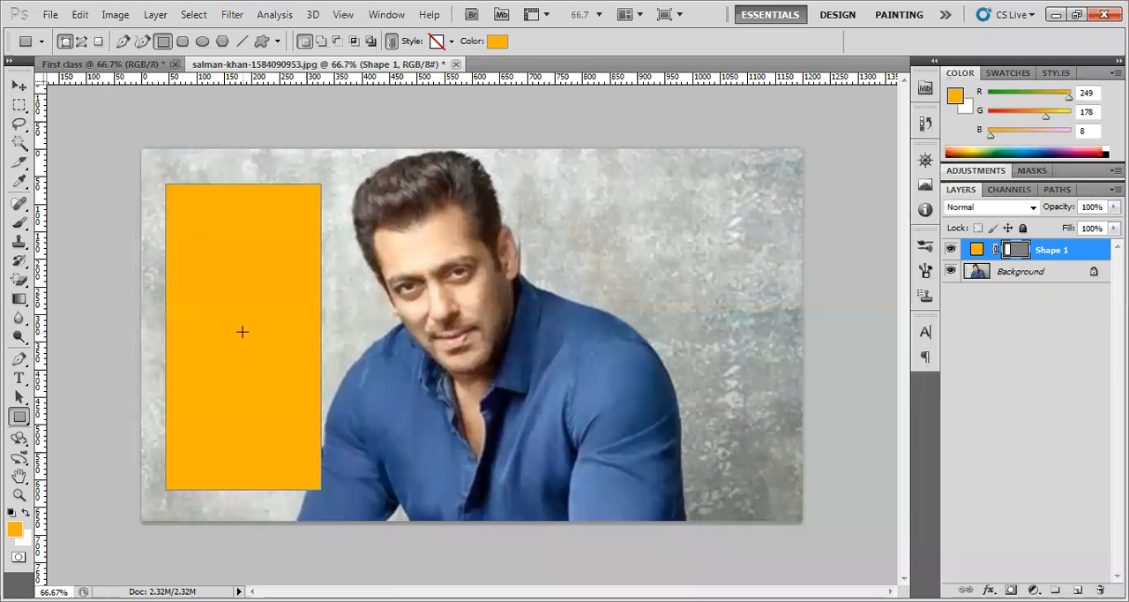
{"action": "left_click", "coordinate": [18, 85]}
{"action": "key", "text": "Delete"}
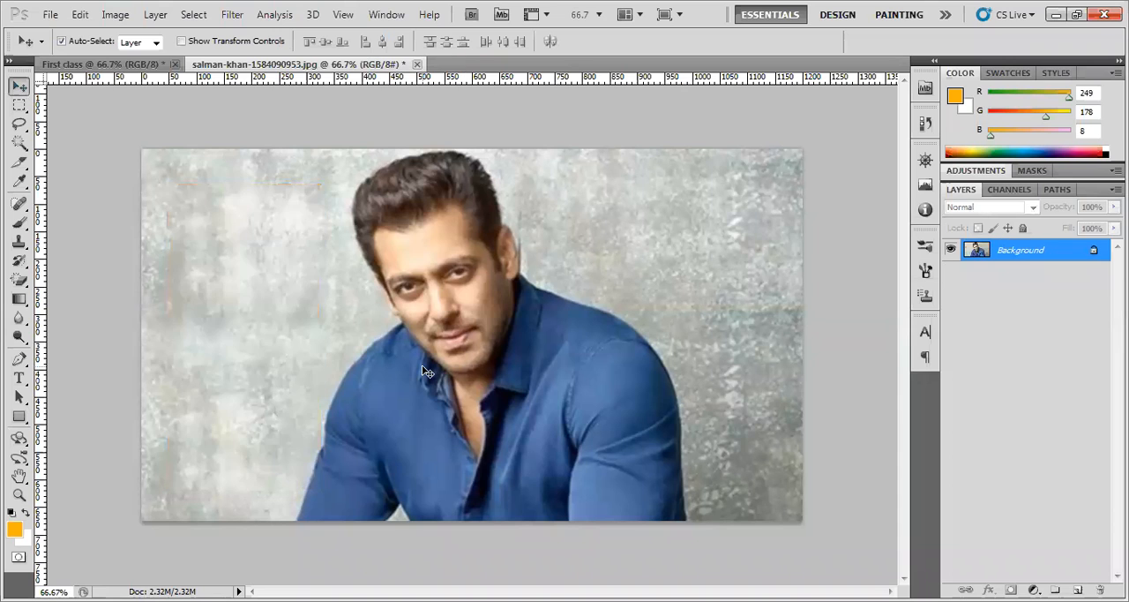
Draw an orange circle with the Ellipse tool on the wall to the left of the man's face
{"action": "left_click_drag", "start_coordinate": [18, 415], "coordinate": [74, 450]}
{"action": "left_click", "coordinate": [74, 447]}
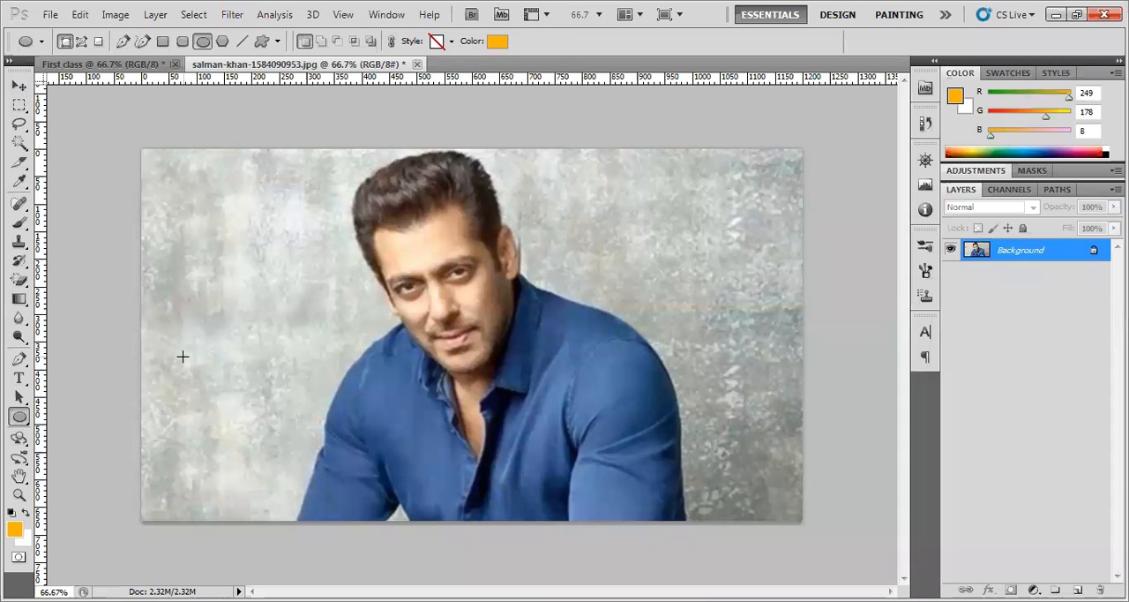
{"action": "left_click_drag", "start_coordinate": [156, 201], "coordinate": [328, 377]}
{"action": "left_click", "coordinate": [19, 85]}
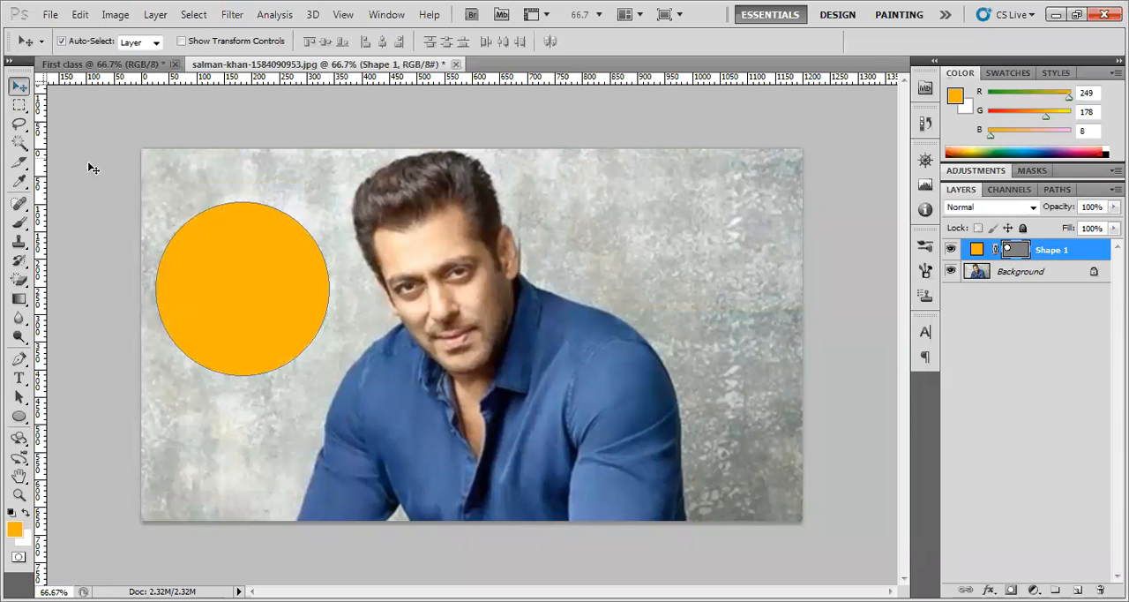
Move the orange circle slightly across the wall and delete its layer
{"action": "left_click", "coordinate": [160, 172]}
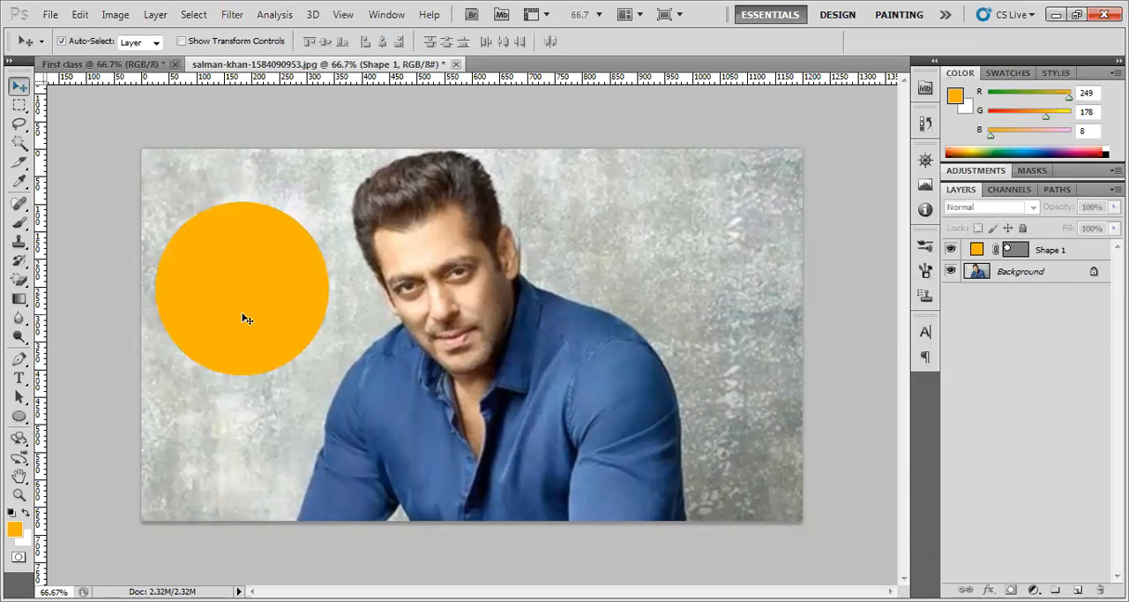
{"action": "left_click_drag", "start_coordinate": [257, 314], "coordinate": [271, 324]}
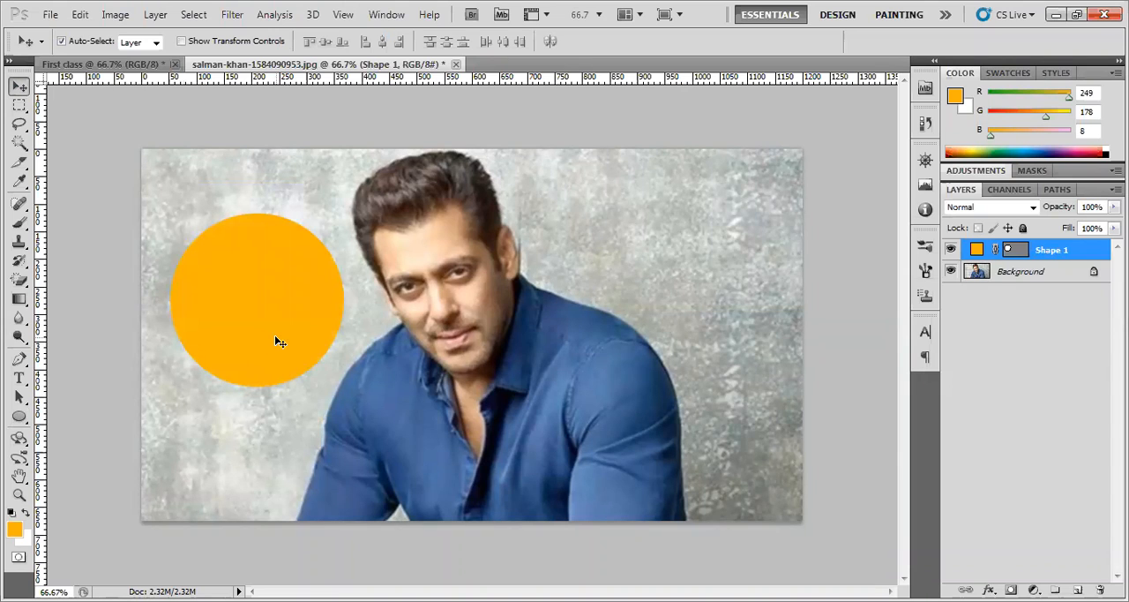
{"action": "mouse_move", "coordinate": [265, 297]}
{"action": "left_mouse_down"}
{"action": "mouse_move", "coordinate": [247, 301]}
{"action": "mouse_move", "coordinate": [260, 297]}
{"action": "left_mouse_up"}
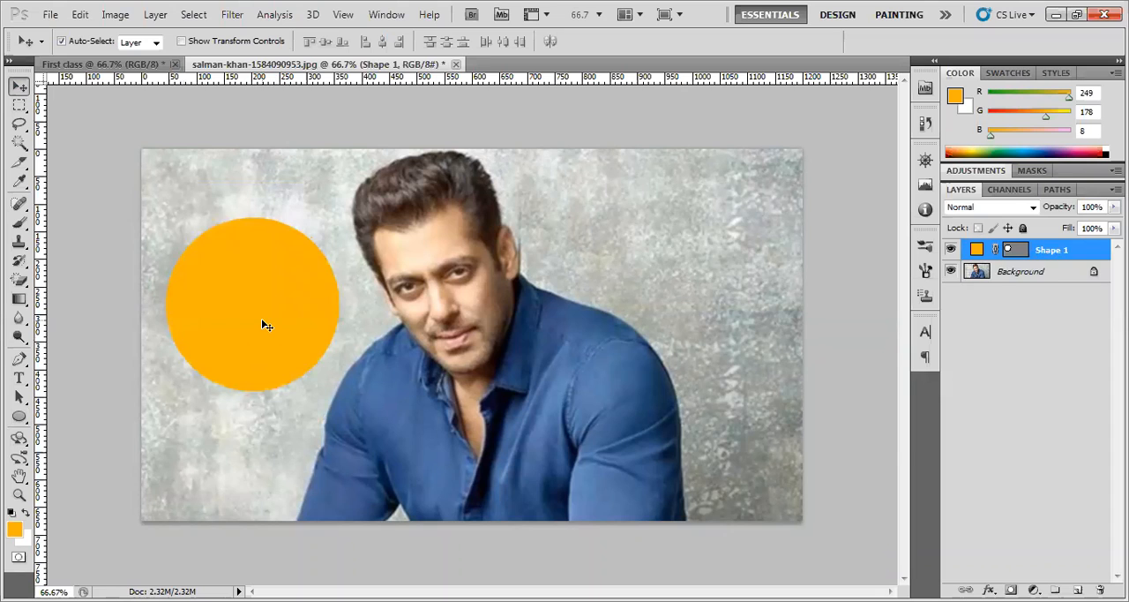
{"action": "key", "text": "Delete"}
{"action": "left_click", "coordinate": [24, 419]}
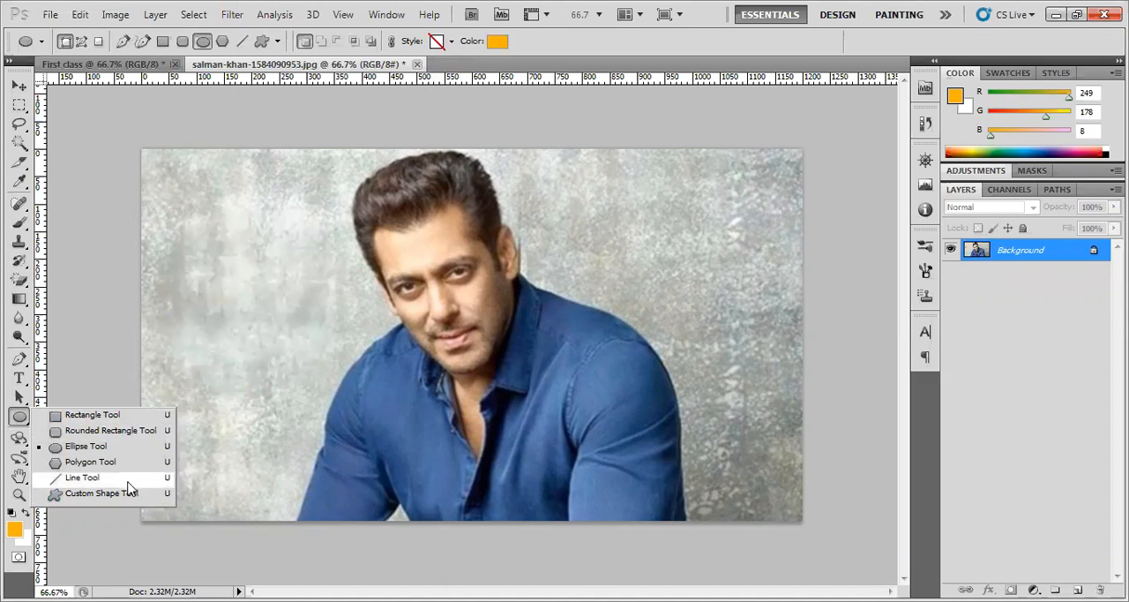
{"action": "left_click", "coordinate": [26, 88]}
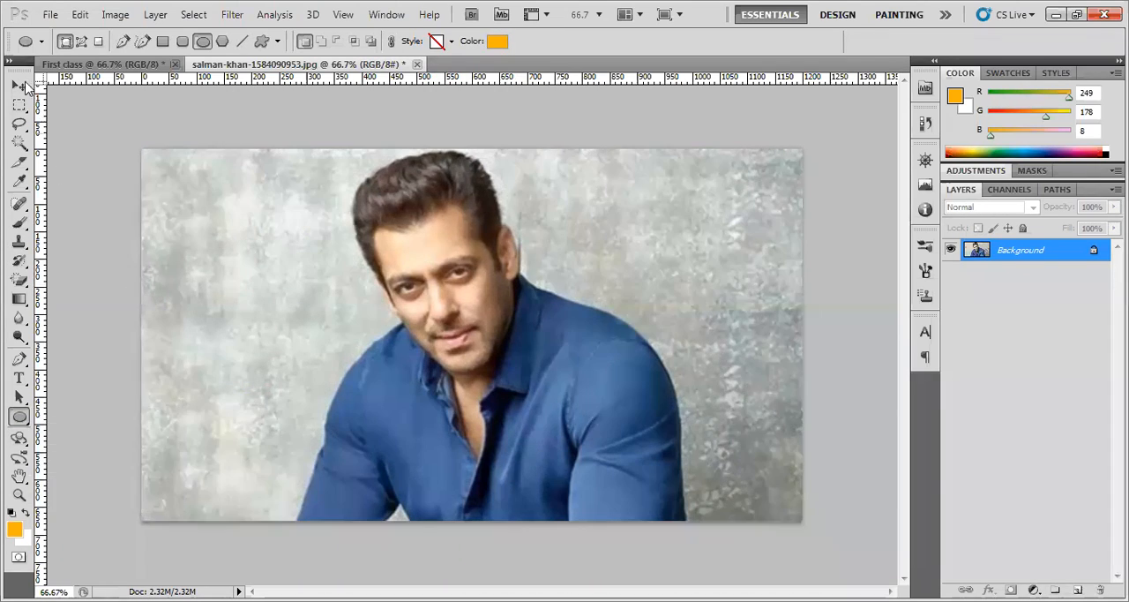
{"action": "left_click", "coordinate": [25, 86]}
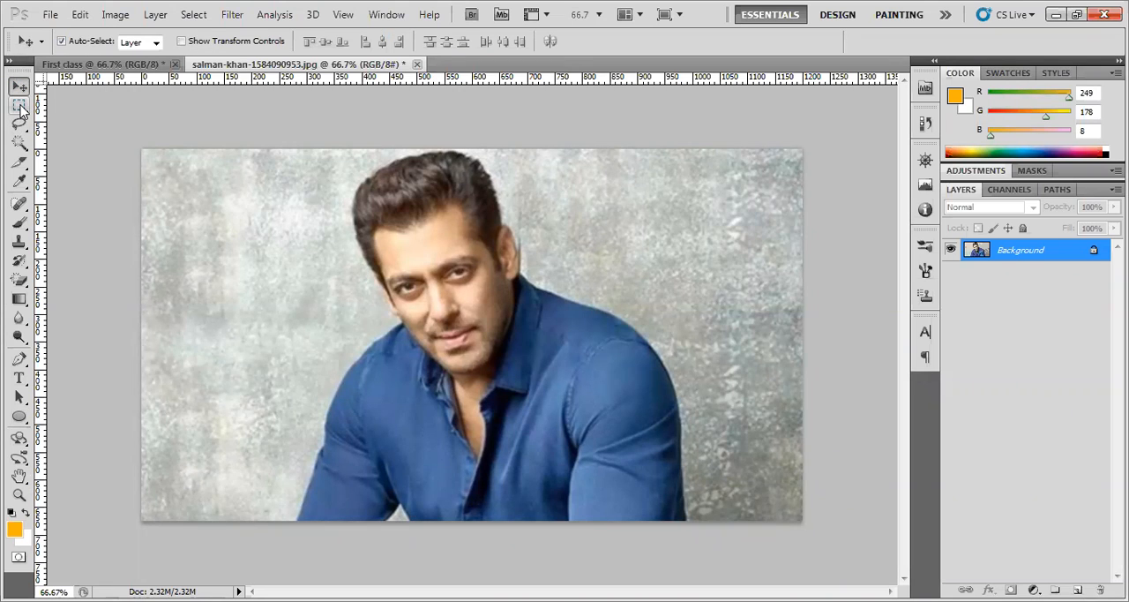
Select the man's head and upper chest with a rectangular marquee and copy the selection to a new layer
{"action": "left_click", "coordinate": [19, 107]}
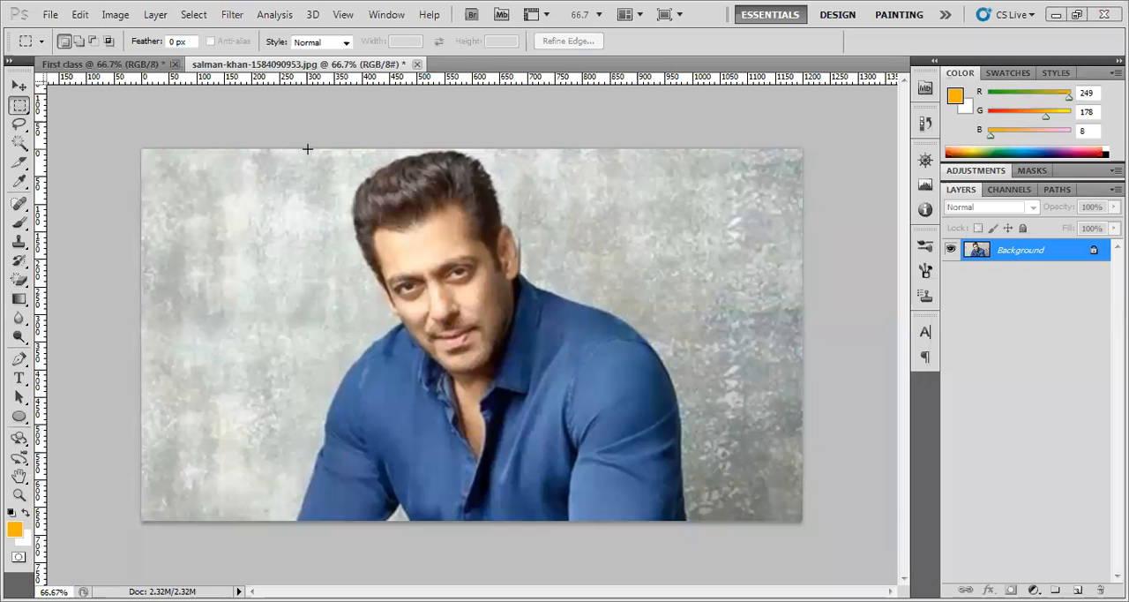
{"action": "mouse_move", "coordinate": [312, 152]}
{"action": "left_mouse_down"}
{"action": "mouse_move", "coordinate": [546, 411]}
{"action": "mouse_move", "coordinate": [631, 449]}
{"action": "mouse_move", "coordinate": [605, 456]}
{"action": "left_mouse_up"}
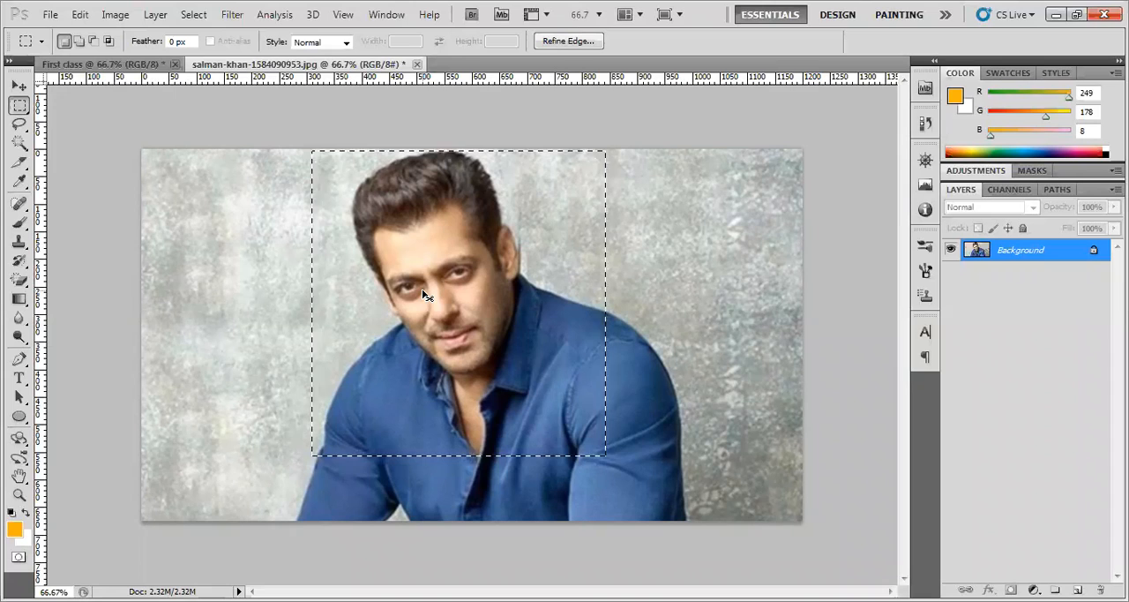
{"action": "key", "text": "ctrl+j"}
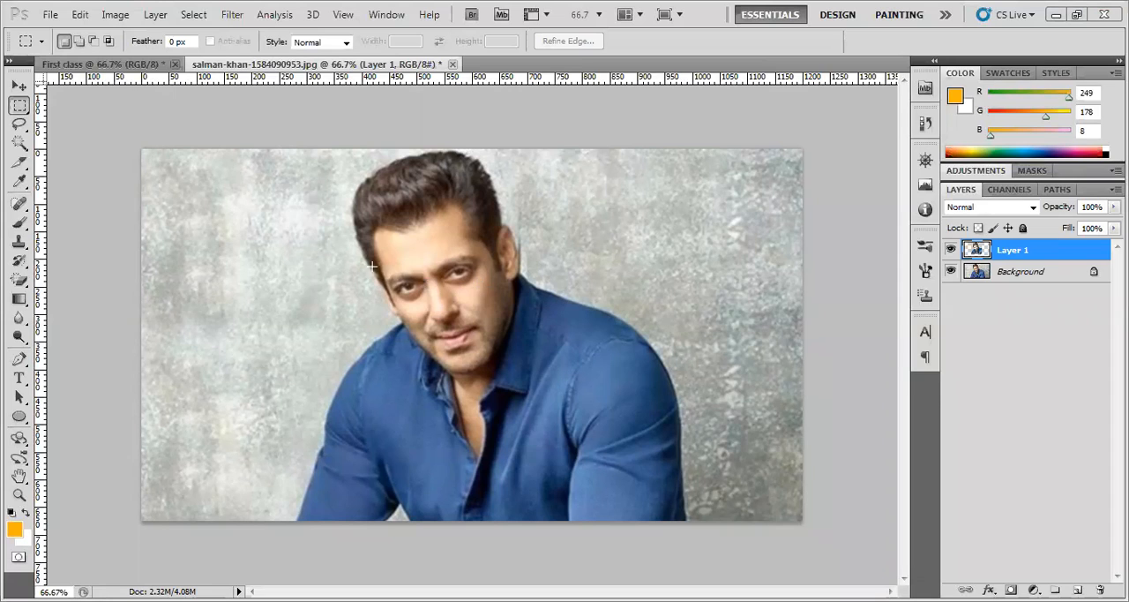
Scale the copied portrait to 38.55% with the transform controls and place it on the wall left of the man's head
{"action": "left_click", "coordinate": [19, 86]}
{"action": "left_click_drag", "start_coordinate": [475, 300], "coordinate": [328, 363]}
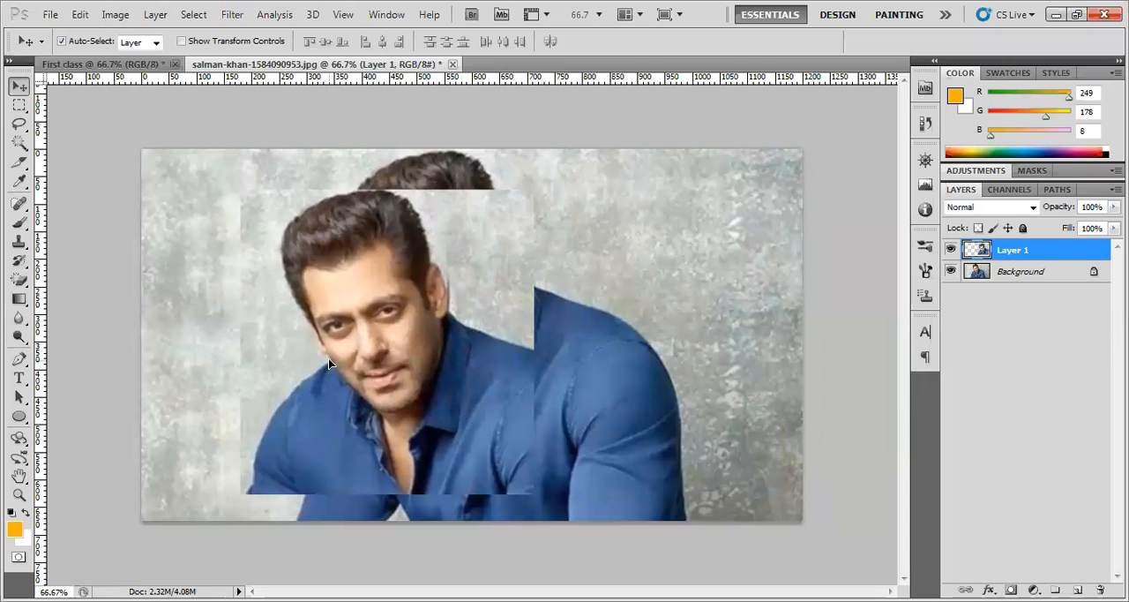
{"action": "left_click", "coordinate": [229, 41]}
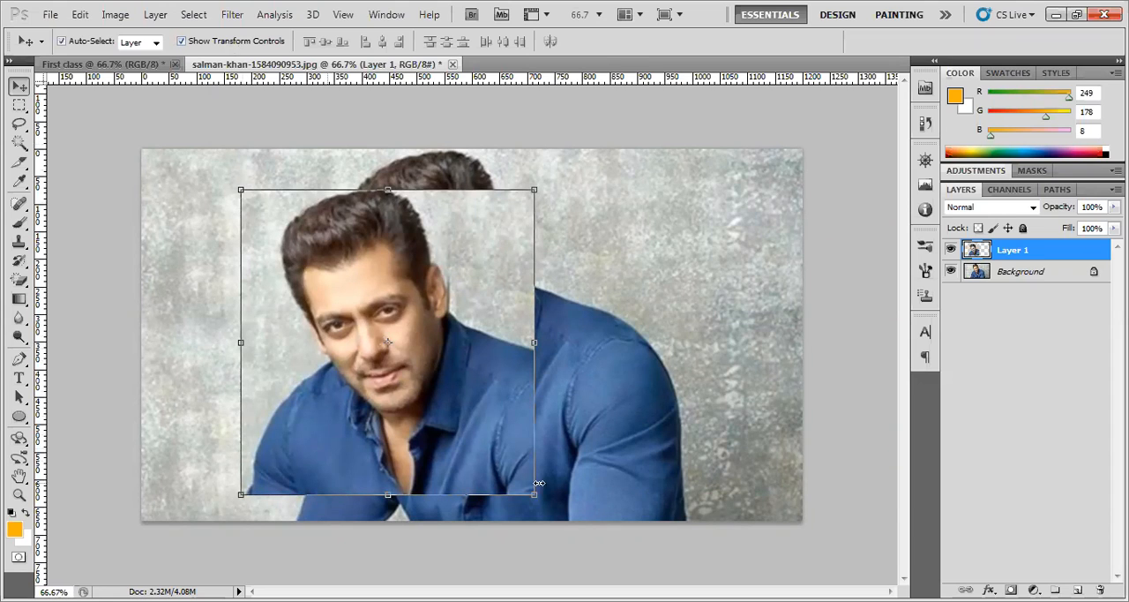
{"action": "left_click_drag", "start_coordinate": [495, 485], "coordinate": [342, 305]}
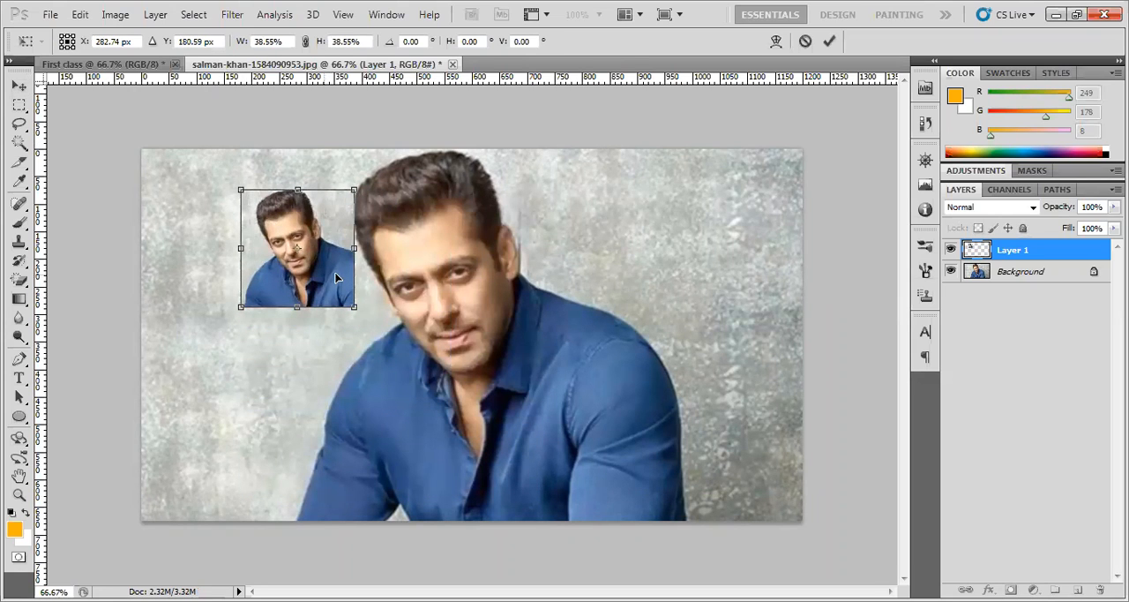
{"action": "left_click_drag", "start_coordinate": [312, 264], "coordinate": [269, 262]}
{"action": "key", "text": "Return"}
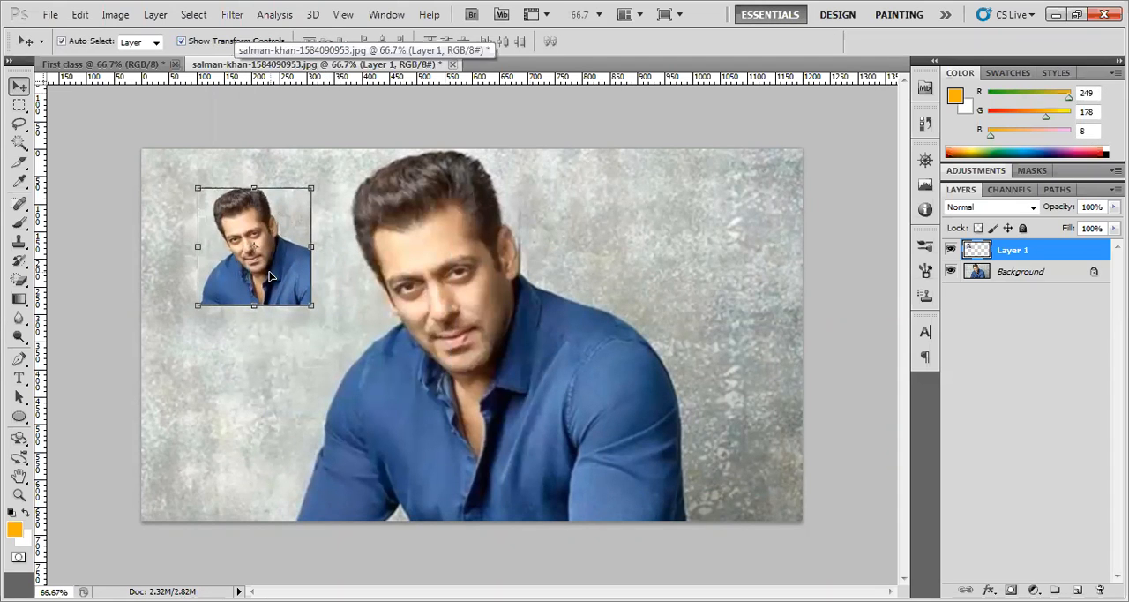
Transform the small portrait to 104.40% width and 102.81% height, rotated 12.31°, and apply it
{"action": "left_click", "coordinate": [202, 43]}
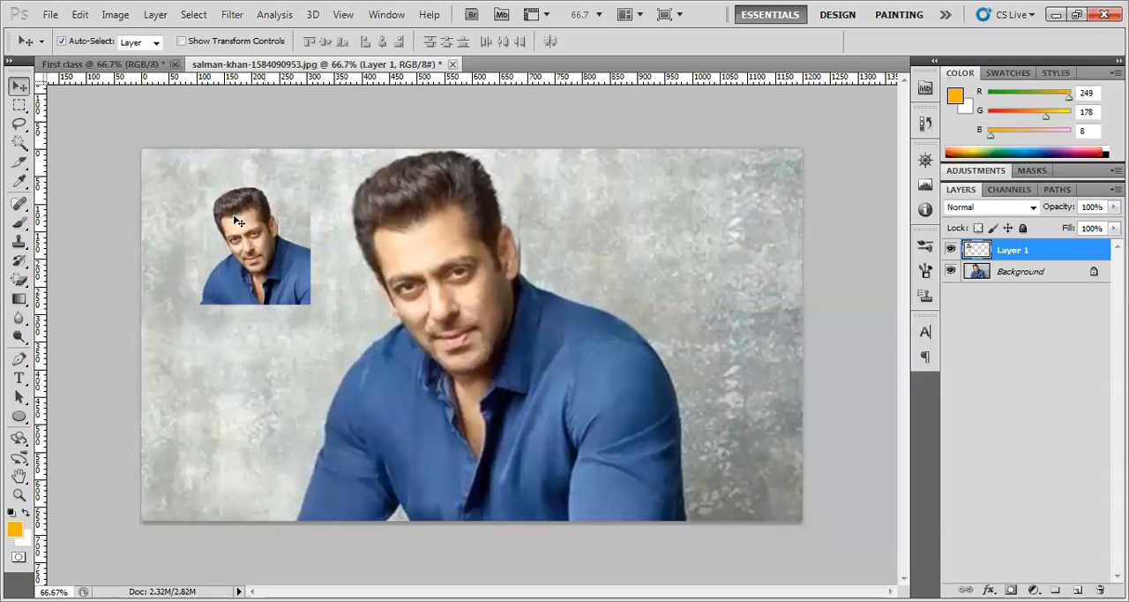
{"action": "left_click", "coordinate": [198, 41]}
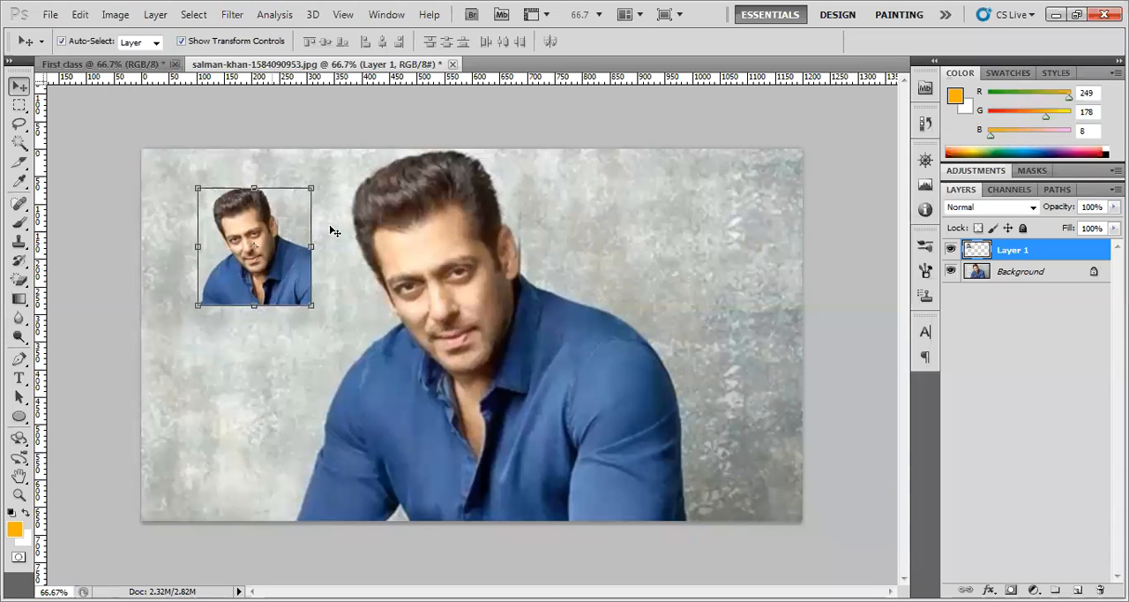
{"action": "mouse_move", "coordinate": [313, 176]}
{"action": "left_mouse_down"}
{"action": "mouse_move", "coordinate": [292, 170]}
{"action": "mouse_move", "coordinate": [311, 184]}
{"action": "left_mouse_up"}
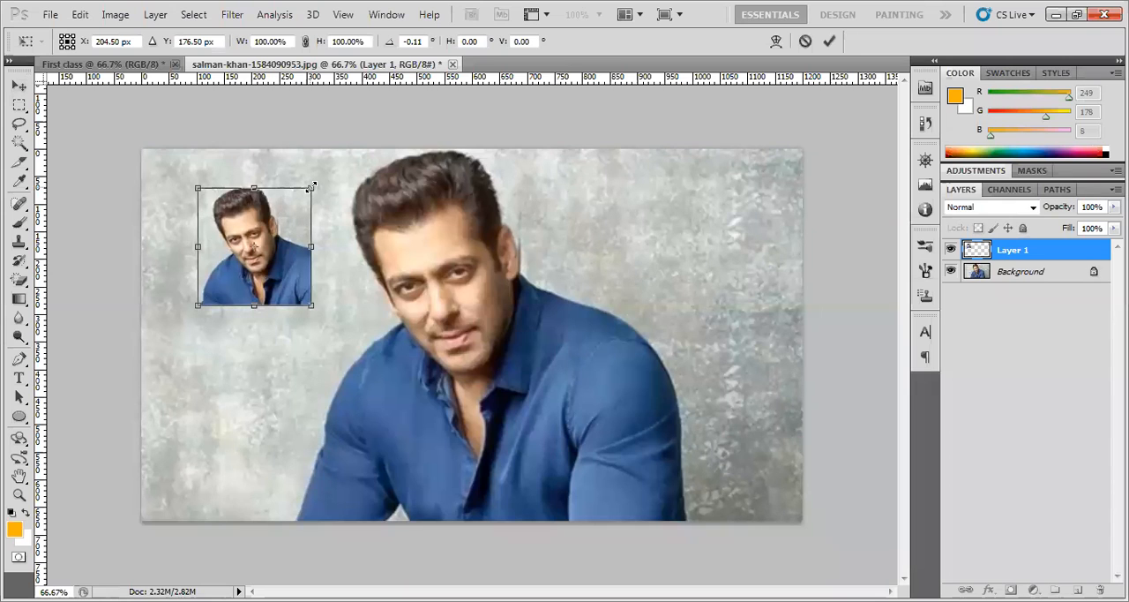
{"action": "left_click_drag", "start_coordinate": [312, 187], "coordinate": [329, 221]}
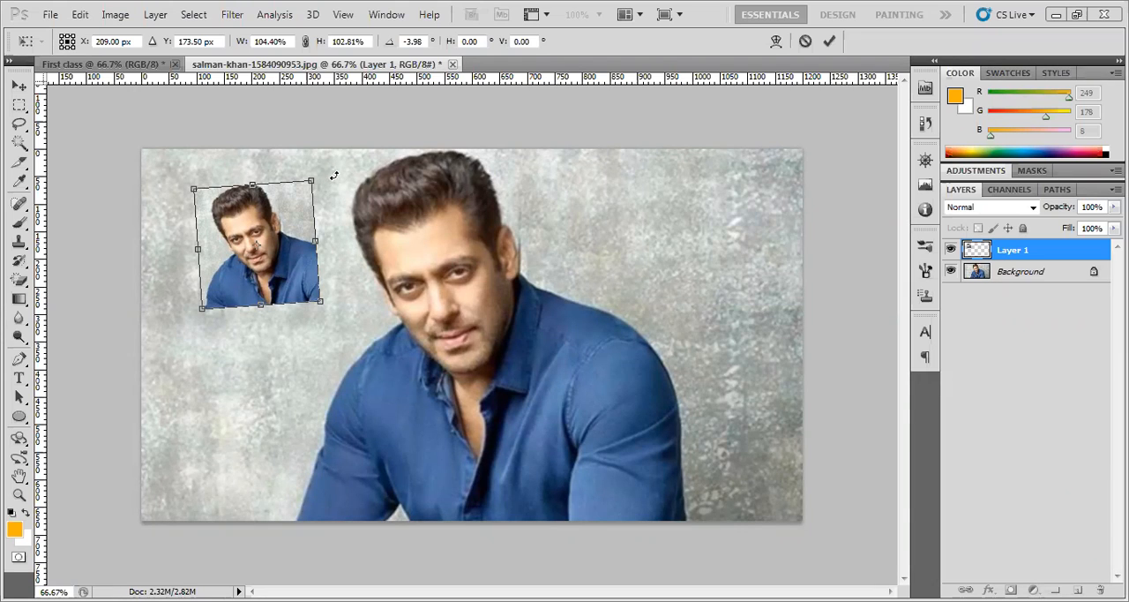
{"action": "left_click_drag", "start_coordinate": [327, 176], "coordinate": [341, 212]}
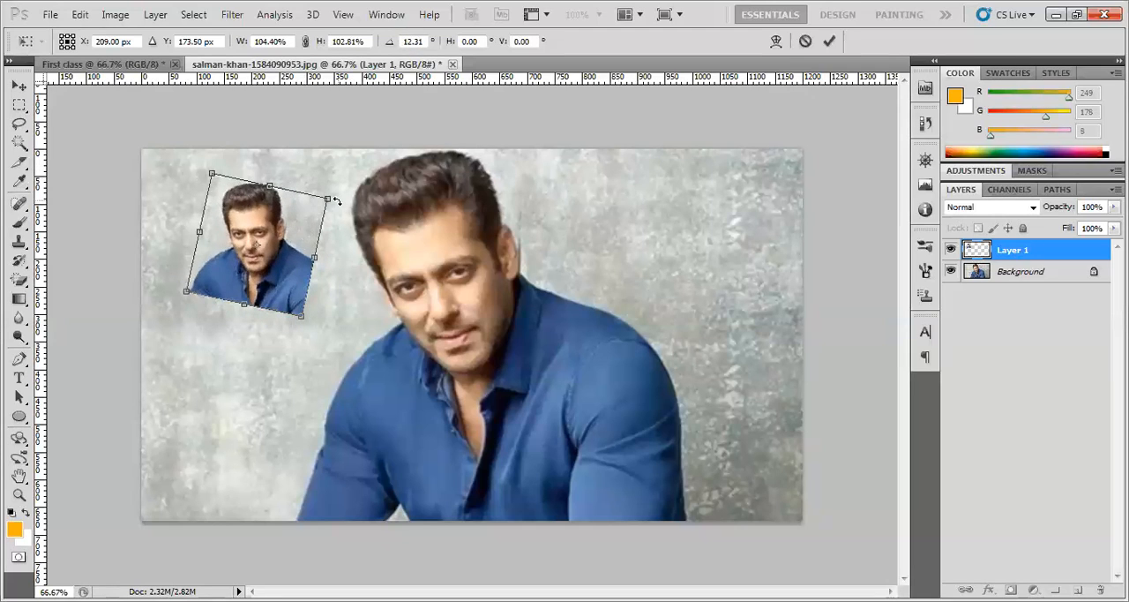
{"action": "left_click", "coordinate": [830, 41]}
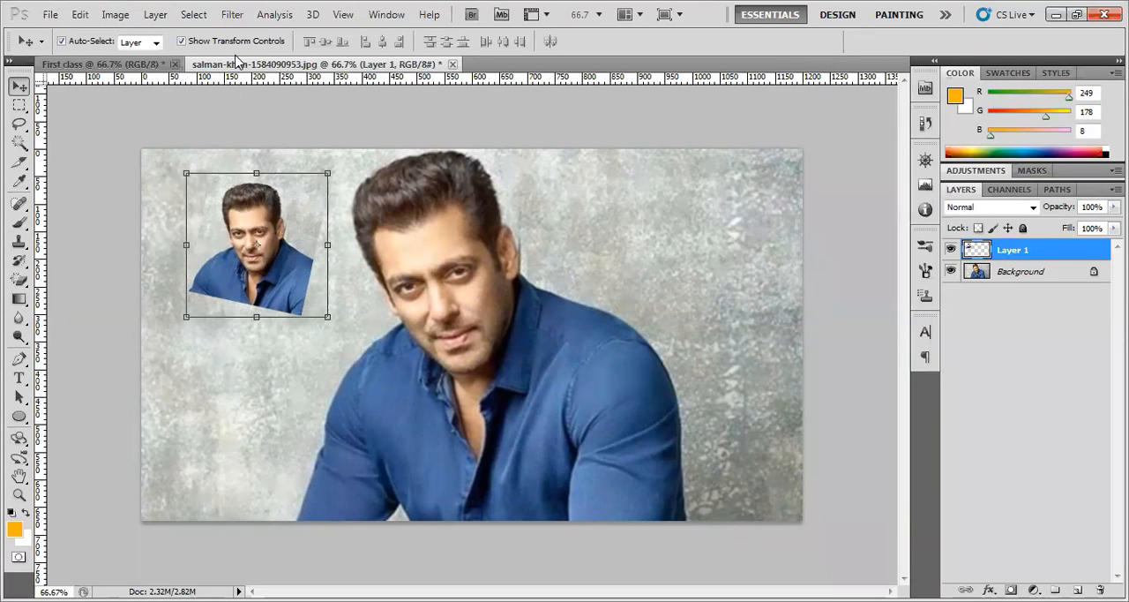
Hide the transform controls and move the tilted small portrait slightly down and to the left
{"action": "left_click", "coordinate": [181, 41]}
{"action": "left_click_drag", "start_coordinate": [267, 277], "coordinate": [263, 288]}
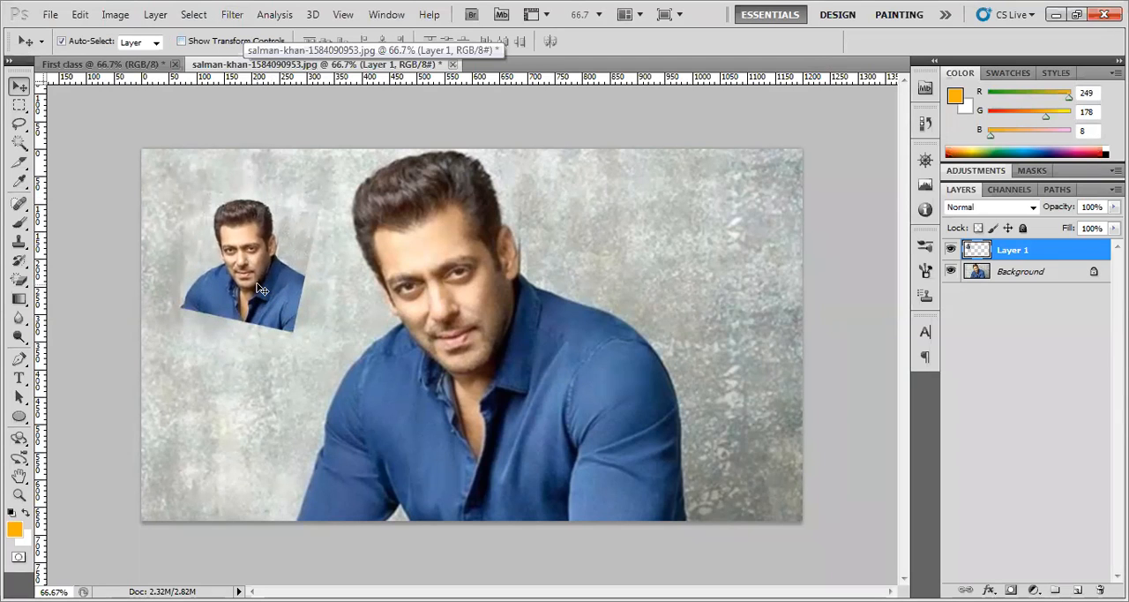
Make a circular selection around the large face in the photo with the Elliptical Marquee tool
{"action": "left_click", "coordinate": [22, 106]}
{"action": "left_click", "coordinate": [21, 106]}
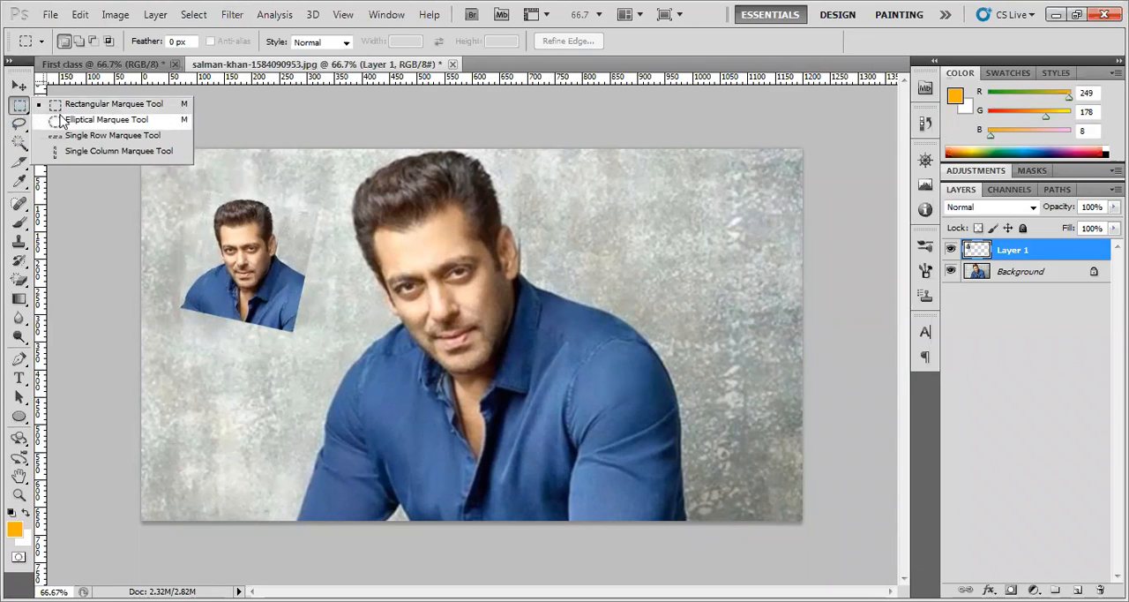
{"action": "left_click", "coordinate": [108, 122]}
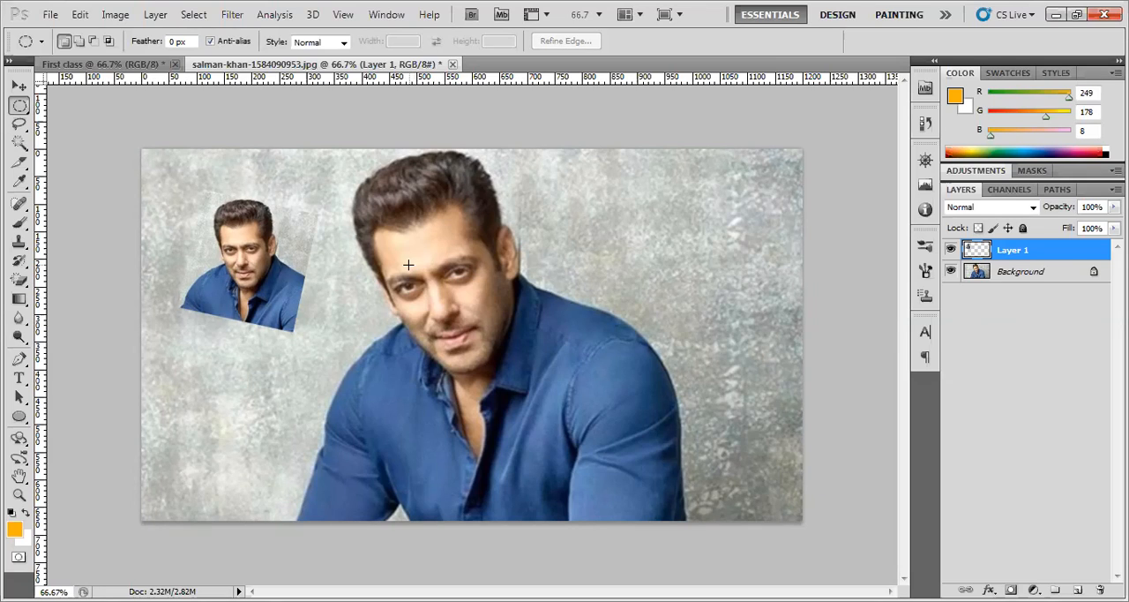
{"action": "left_click_drag", "start_coordinate": [359, 172], "coordinate": [535, 410]}
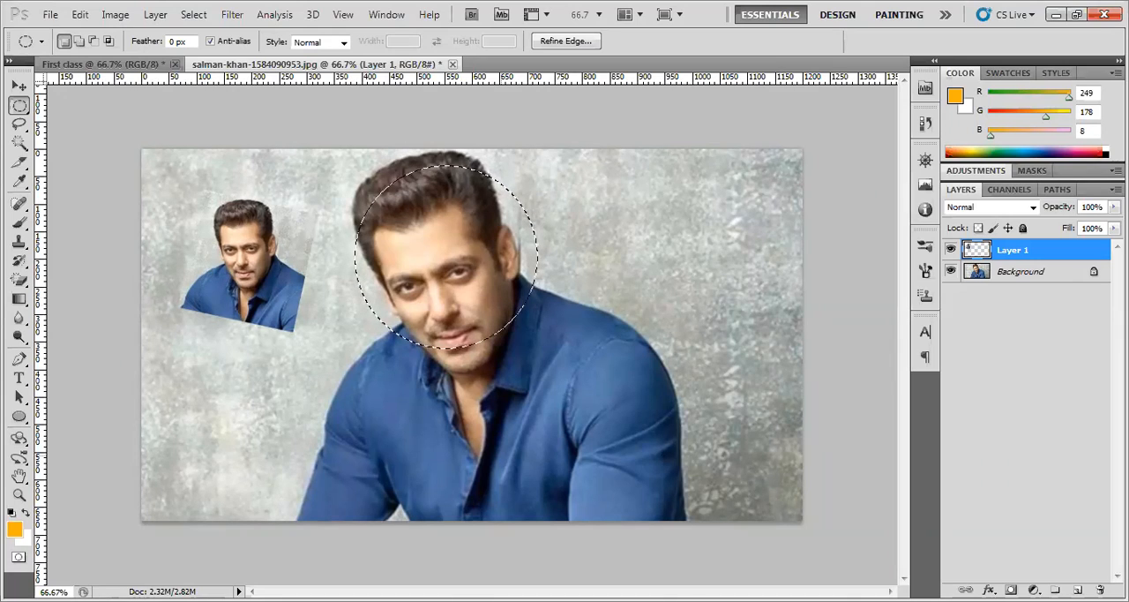
Clear the circular selection and draw it again around the large face with the Elliptical Marquee tool
{"action": "key", "text": "ctrl+d"}
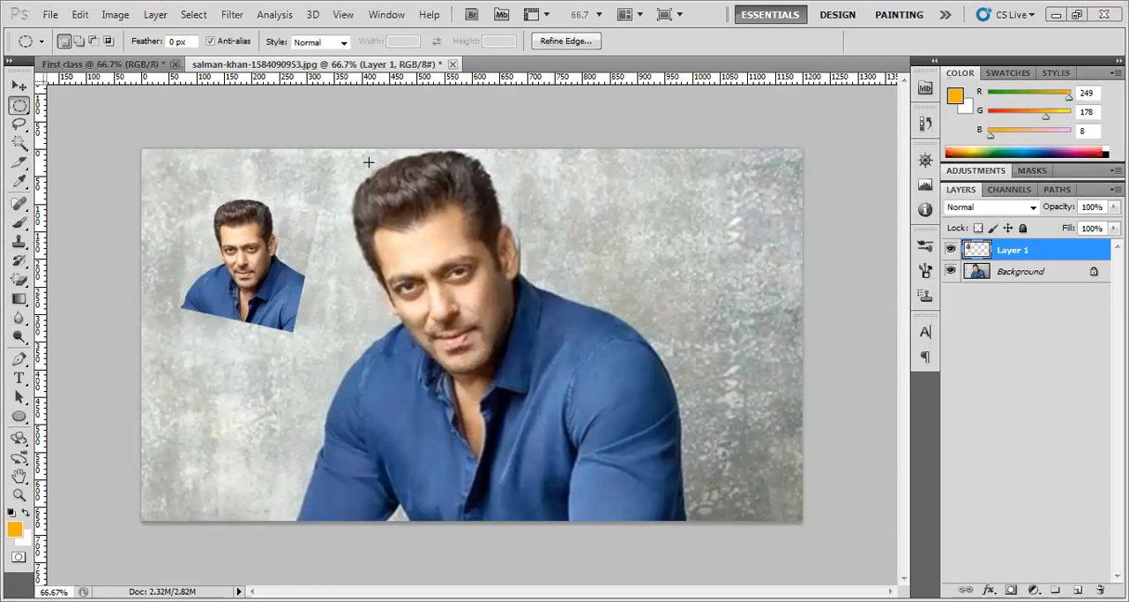
{"action": "left_click_drag", "start_coordinate": [356, 162], "coordinate": [538, 350]}
{"action": "left_click", "coordinate": [504, 455]}
{"action": "key", "text": "ctrl+z"}
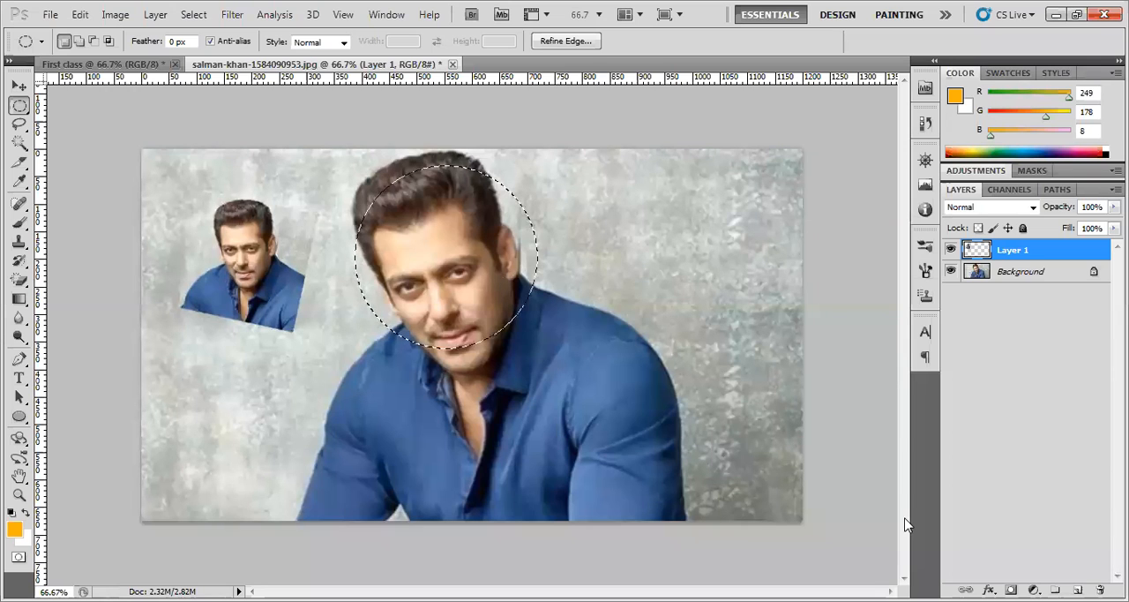
{"action": "left_click", "coordinate": [481, 520]}
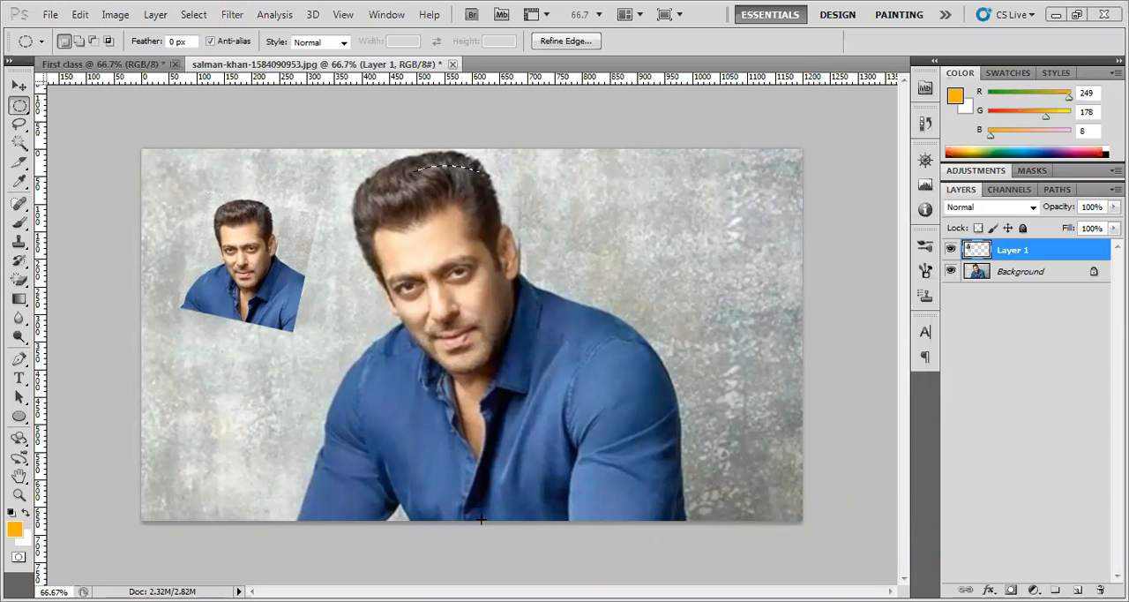
{"action": "left_click_drag", "start_coordinate": [357, 166], "coordinate": [535, 346]}
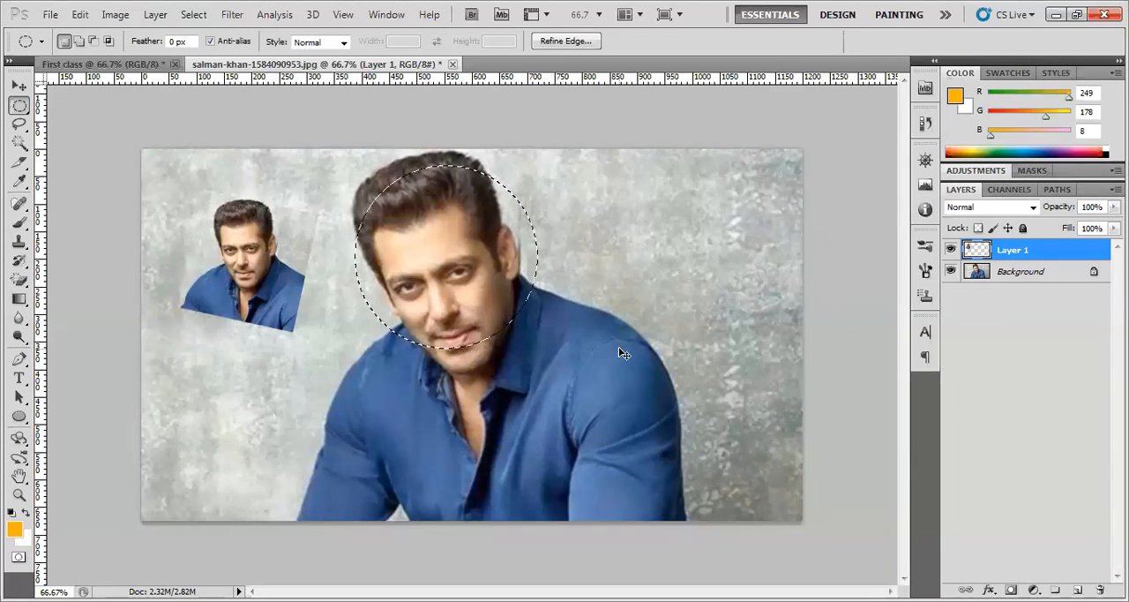
Try to copy the circled face area while Layer 1 is active
{"action": "key", "text": "ctrl+c"}
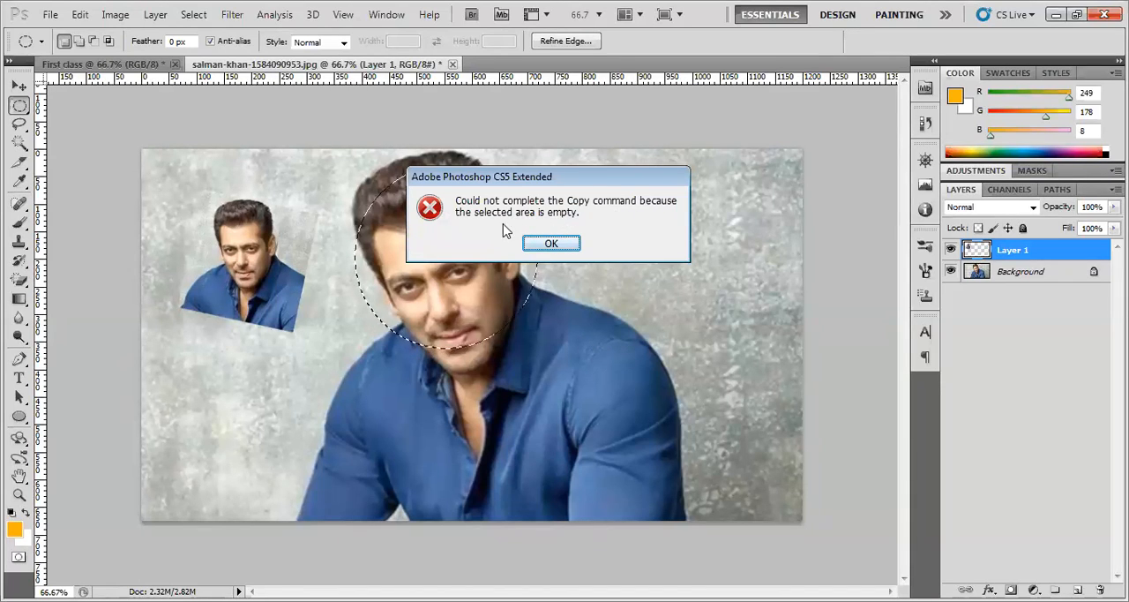
{"action": "left_click", "coordinate": [551, 242]}
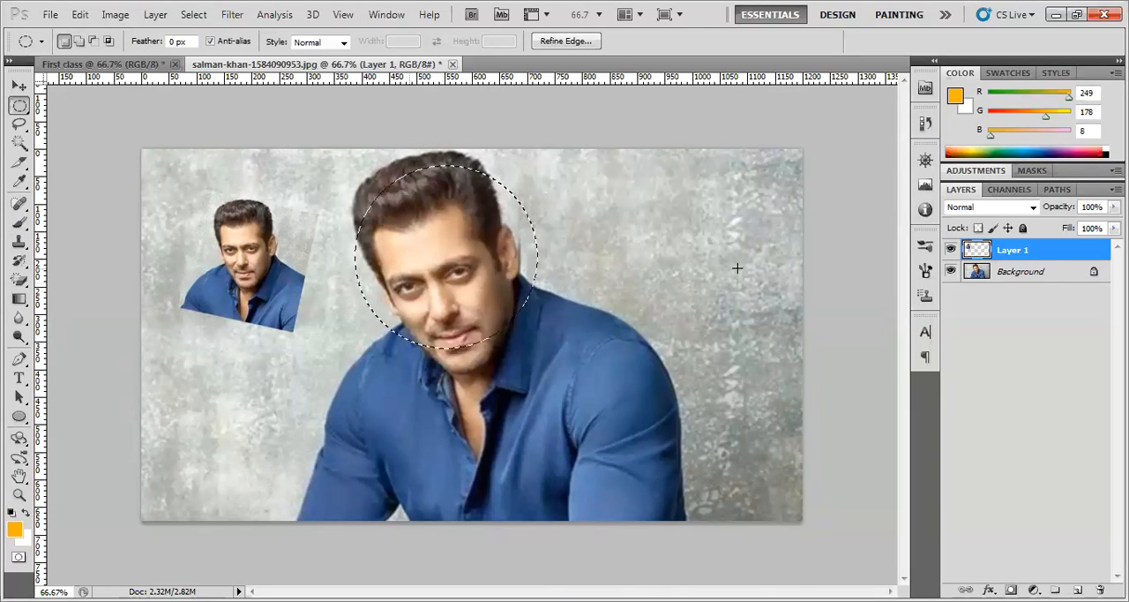
{"action": "left_click", "coordinate": [1032, 277]}
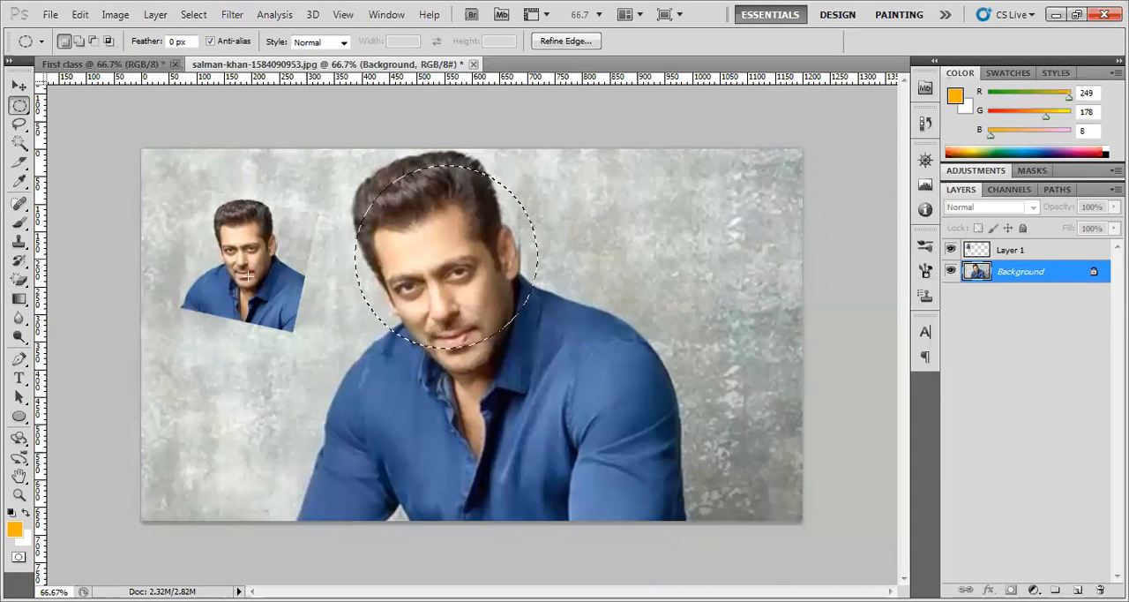
Make Layer 1 active and move its small tilted portrait slightly down and to the right
{"action": "left_click", "coordinate": [1012, 250]}
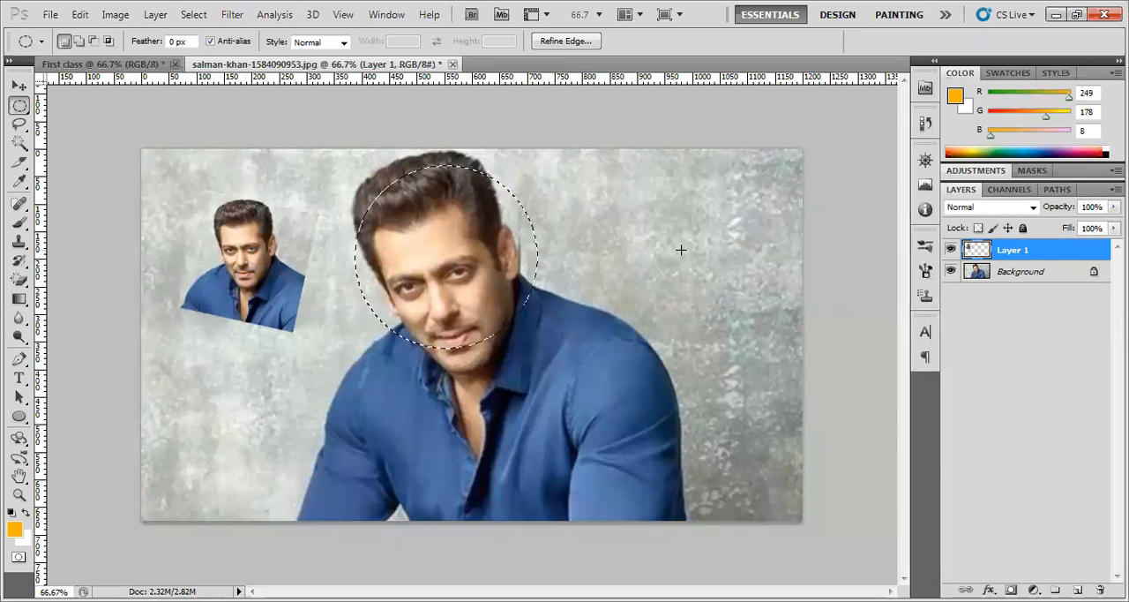
{"action": "left_click", "coordinate": [17, 87]}
{"action": "left_click_drag", "start_coordinate": [244, 264], "coordinate": [272, 268]}
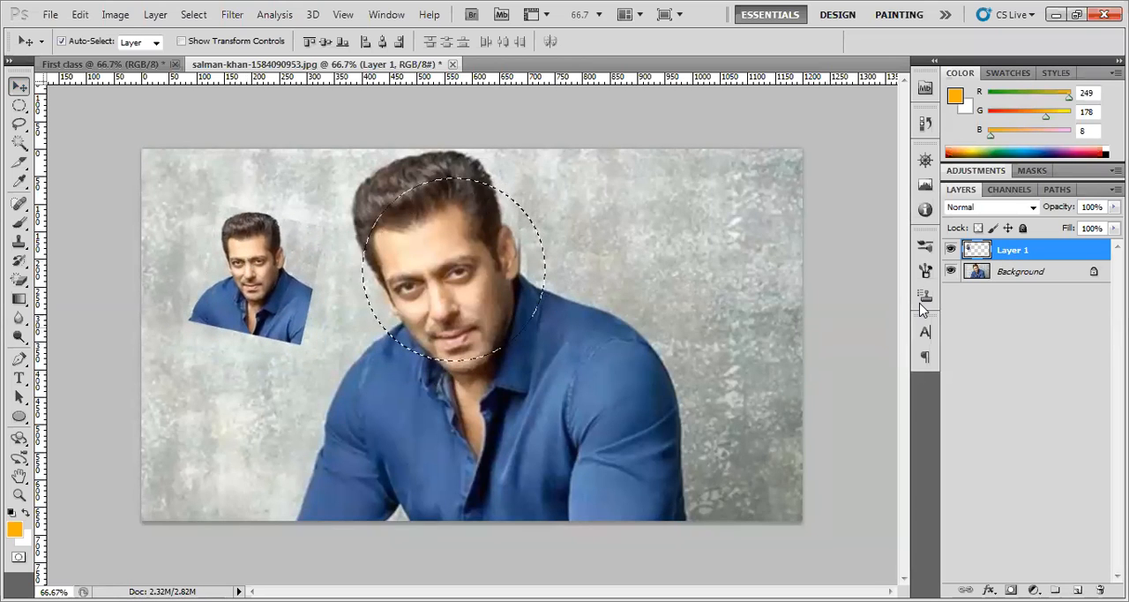
Copy the circled area of the Background layer to a new layer and place it on the wall to the right of the man's head
{"action": "left_click", "coordinate": [1026, 273]}
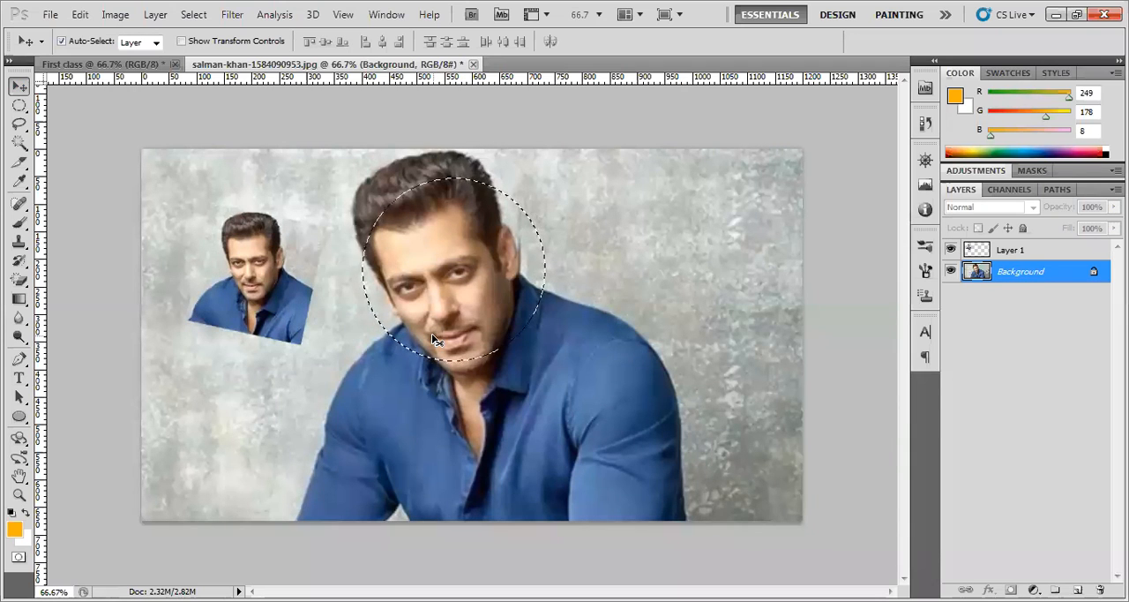
{"action": "key", "text": "ctrl+j"}
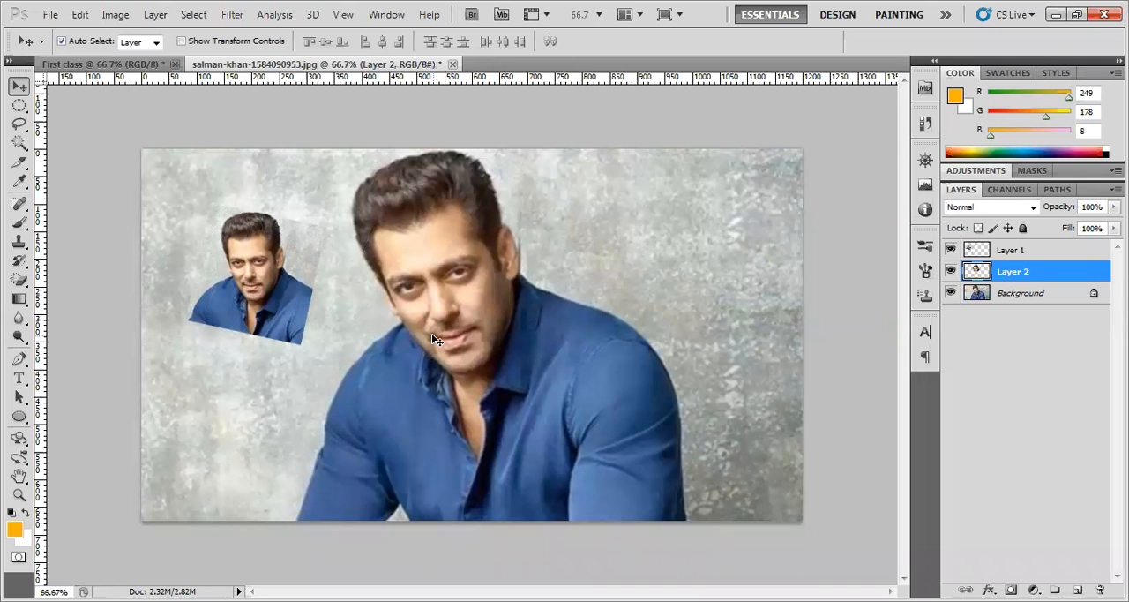
{"action": "left_click_drag", "start_coordinate": [431, 332], "coordinate": [691, 294]}
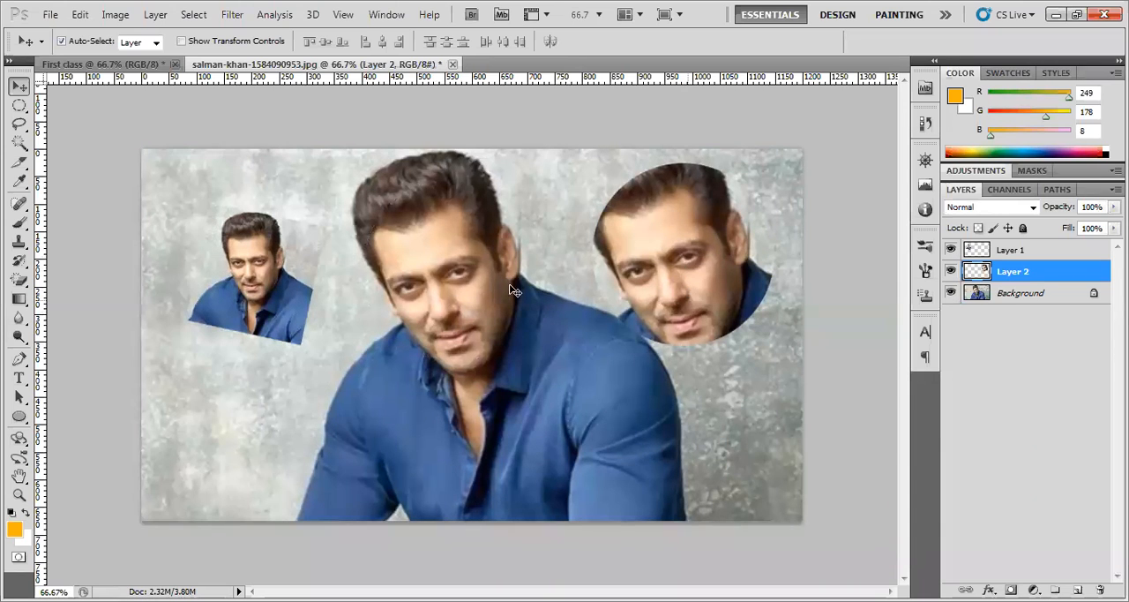
{"action": "left_click", "coordinate": [1010, 250]}
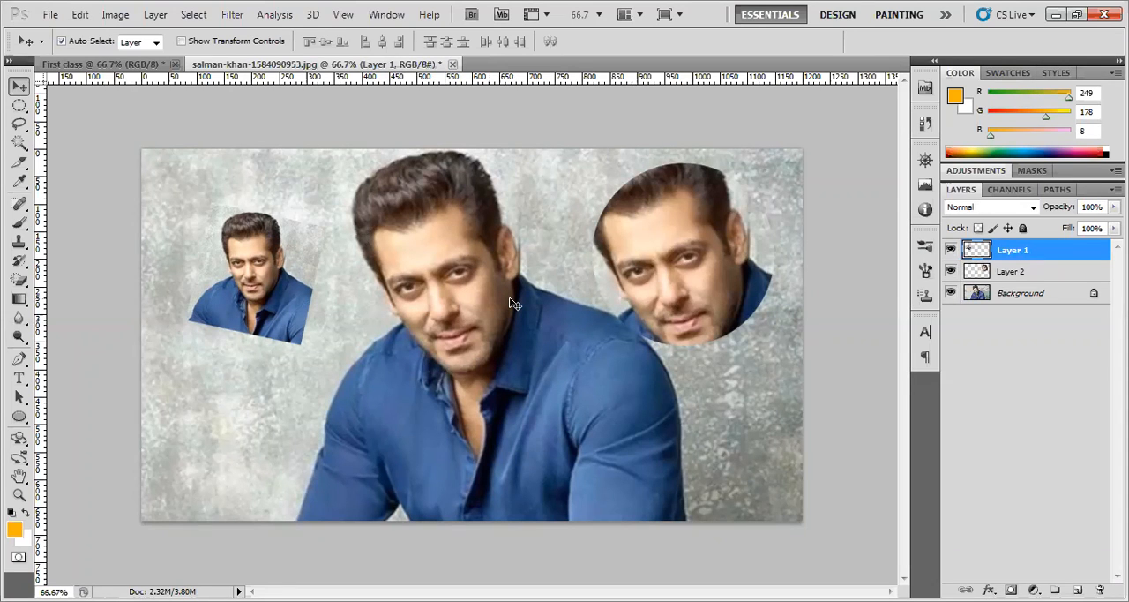
{"action": "mouse_move", "coordinate": [715, 256]}
{"action": "left_mouse_down"}
{"action": "mouse_move", "coordinate": [683, 275]}
{"action": "mouse_move", "coordinate": [716, 263]}
{"action": "left_mouse_up"}
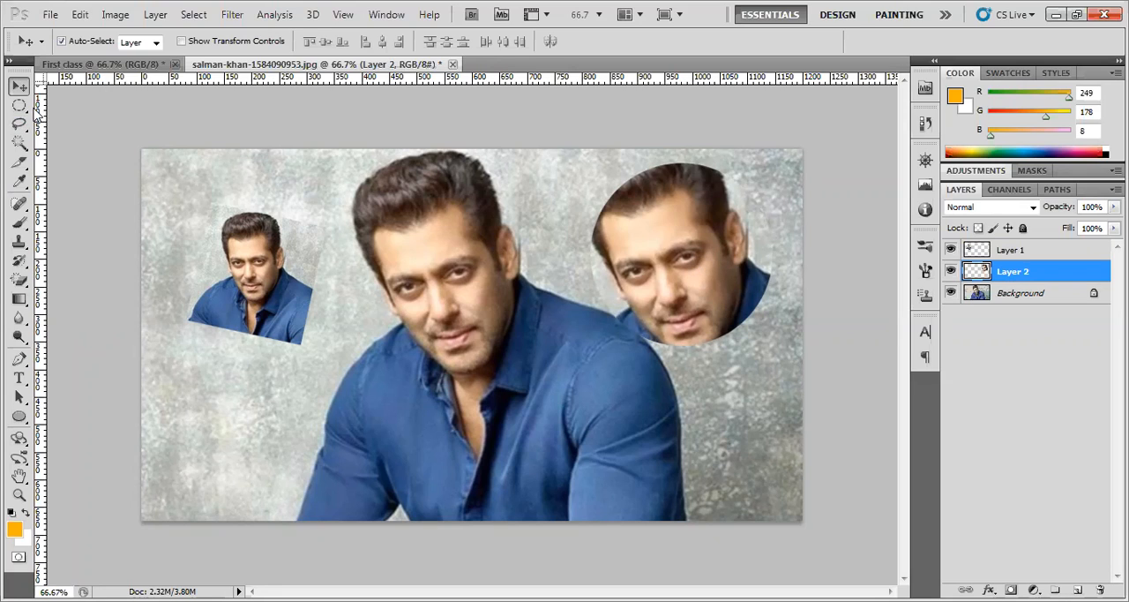
Draw a rectangular selection around the large head and upper chest with the Rectangular Marquee tool
{"action": "left_click", "coordinate": [18, 105]}
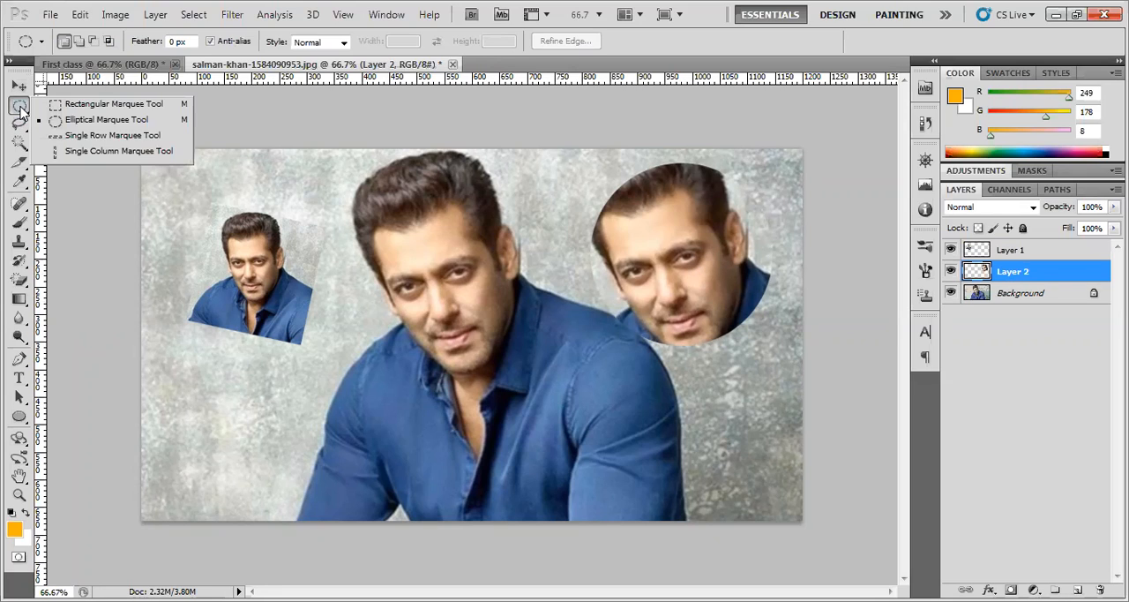
{"action": "left_click", "coordinate": [92, 136]}
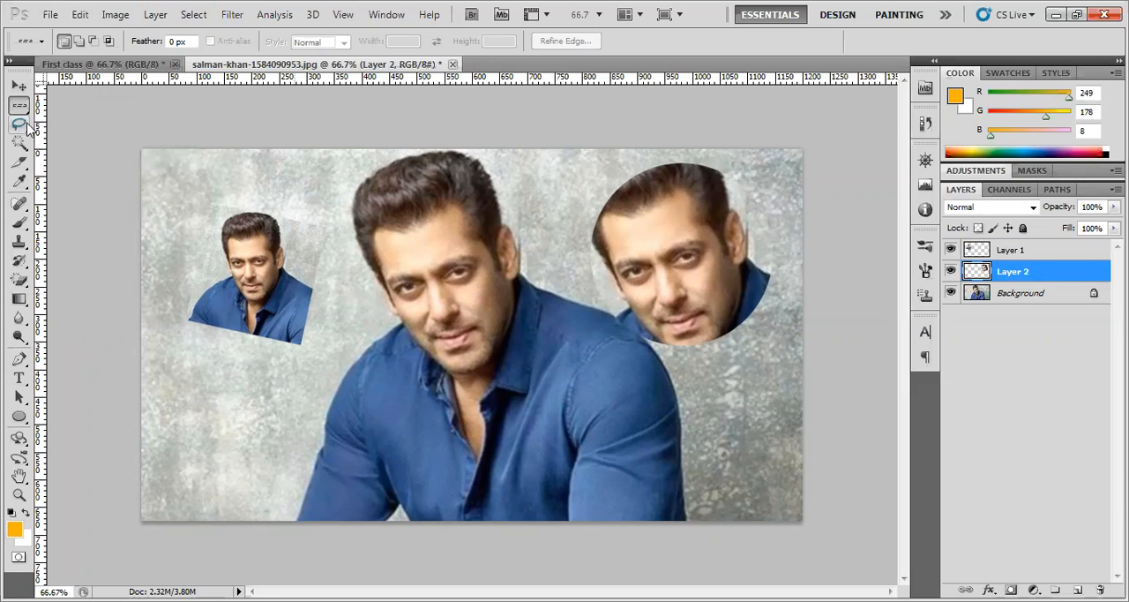
{"action": "key", "text": "m"}
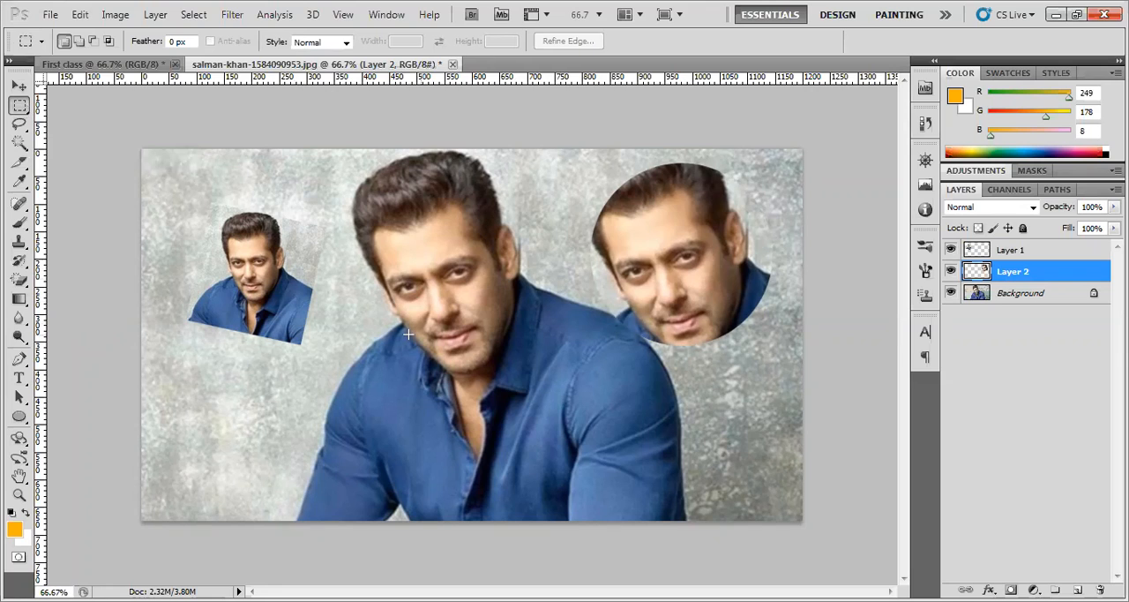
{"action": "left_click_drag", "start_coordinate": [342, 174], "coordinate": [565, 424]}
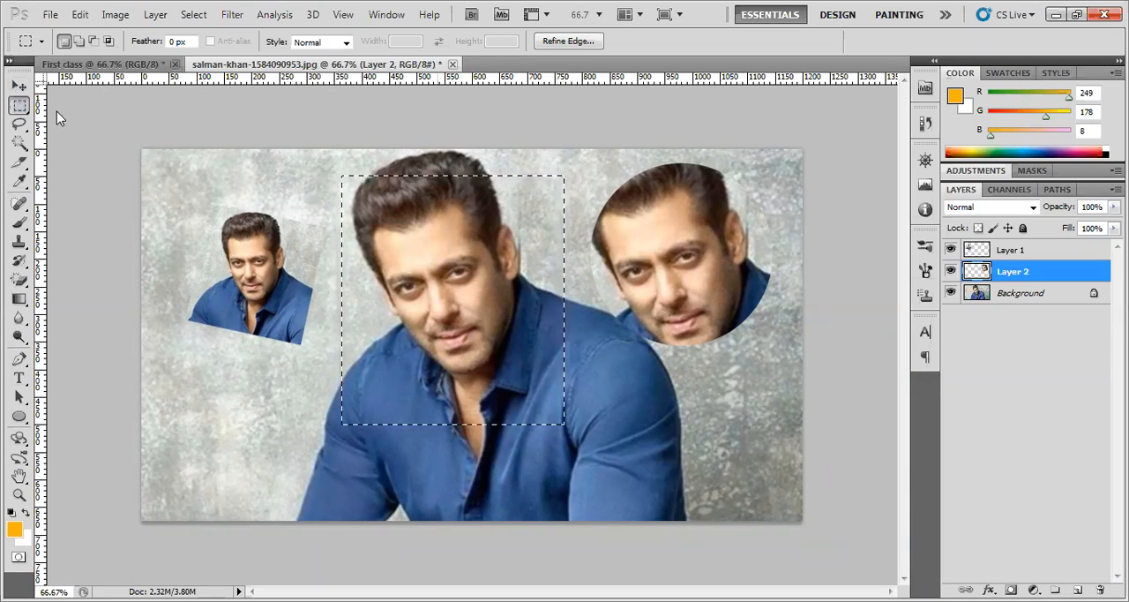
Subtract a single-row selection across the shirt collar from the rectangular selection
{"action": "right_click", "coordinate": [19, 105]}
{"action": "left_click", "coordinate": [97, 135]}
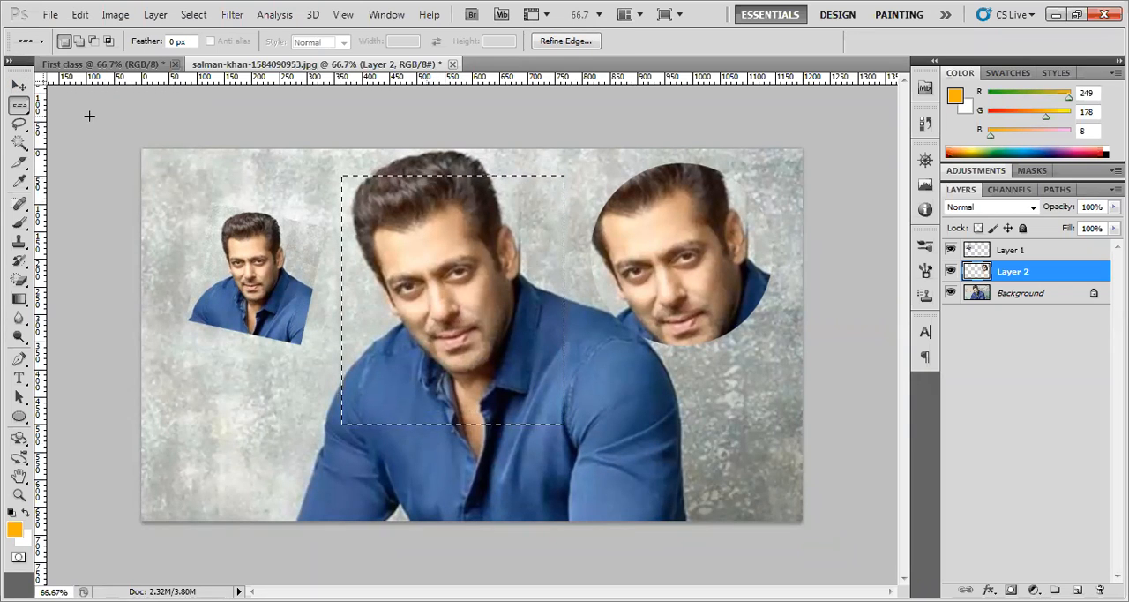
{"action": "left_click", "coordinate": [93, 42]}
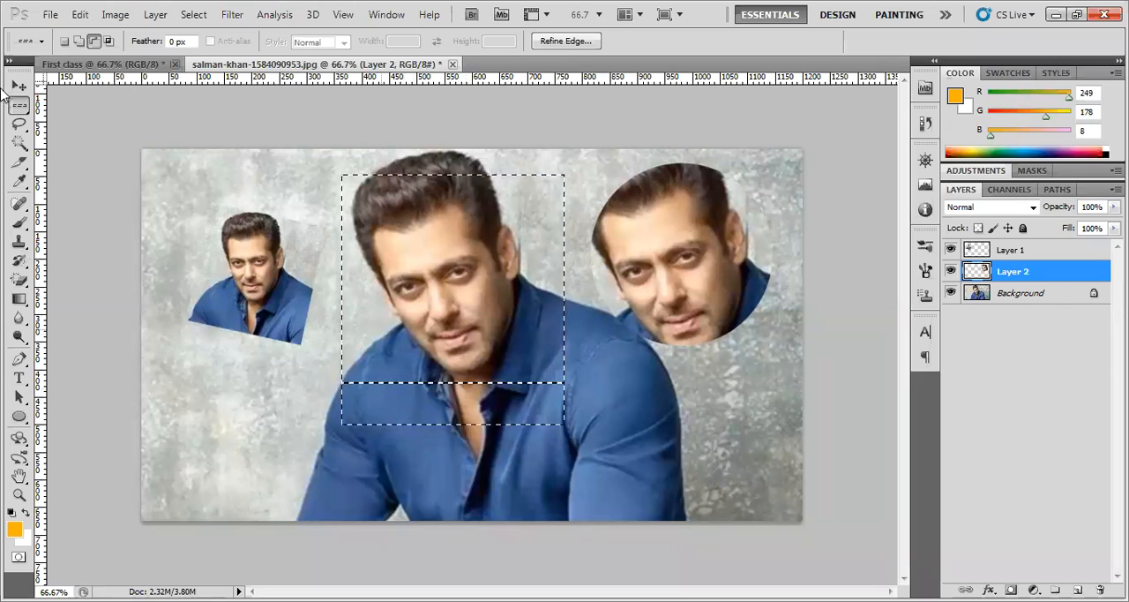
{"action": "right_click", "coordinate": [27, 108]}
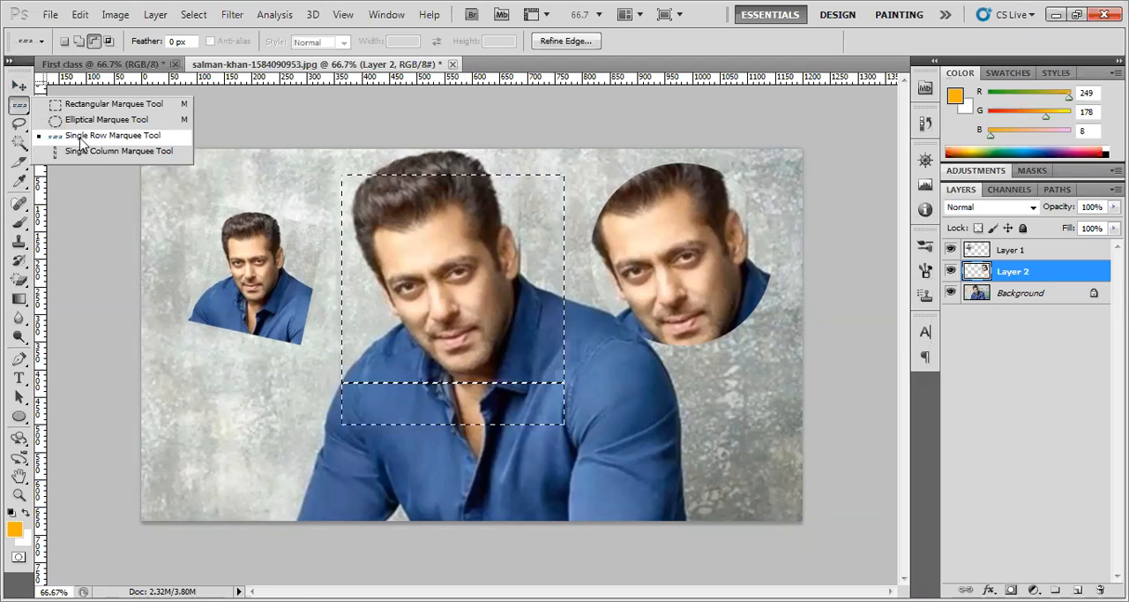
{"action": "left_click", "coordinate": [79, 137]}
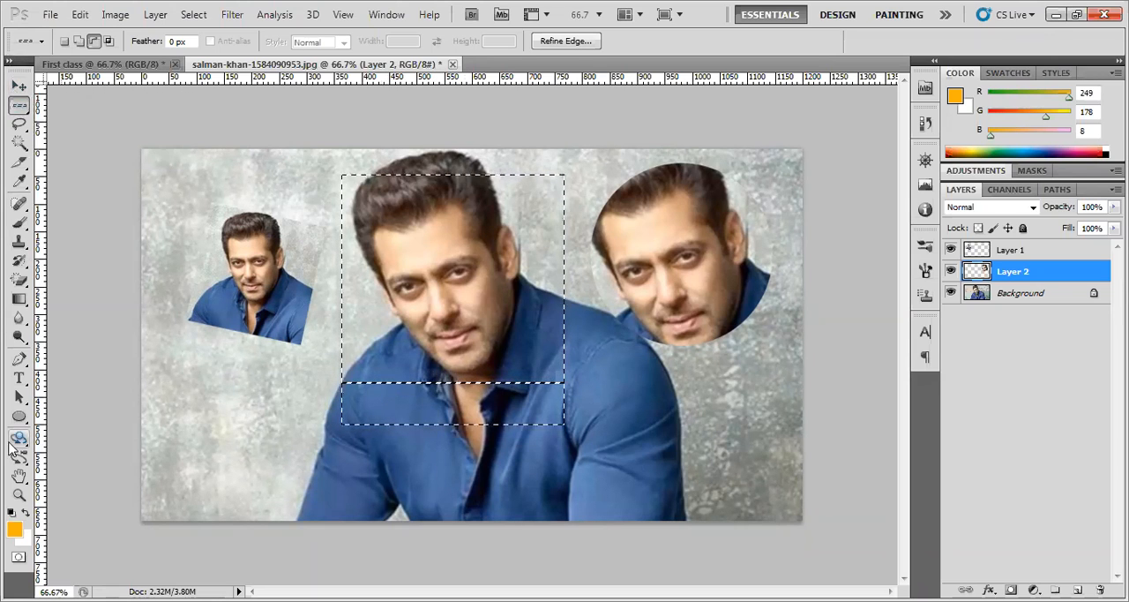
Select a single 1 × 1 pixel square of the wall at 3200% magnification and show its size in the Info panel
{"action": "left_click", "coordinate": [18, 497]}
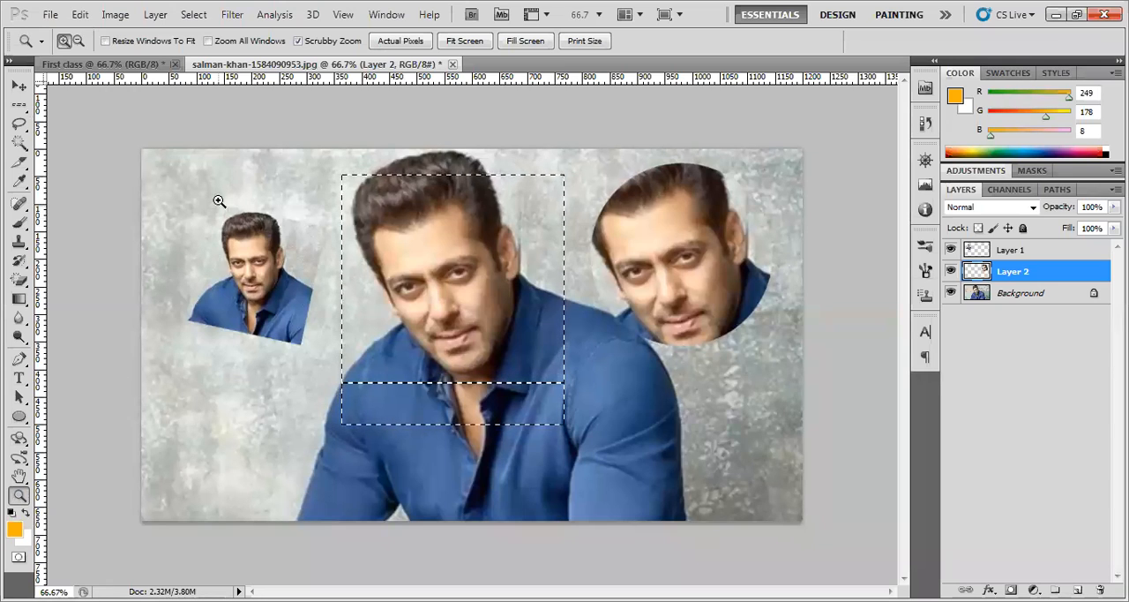
{"action": "left_click_drag", "start_coordinate": [224, 178], "coordinate": [477, 410]}
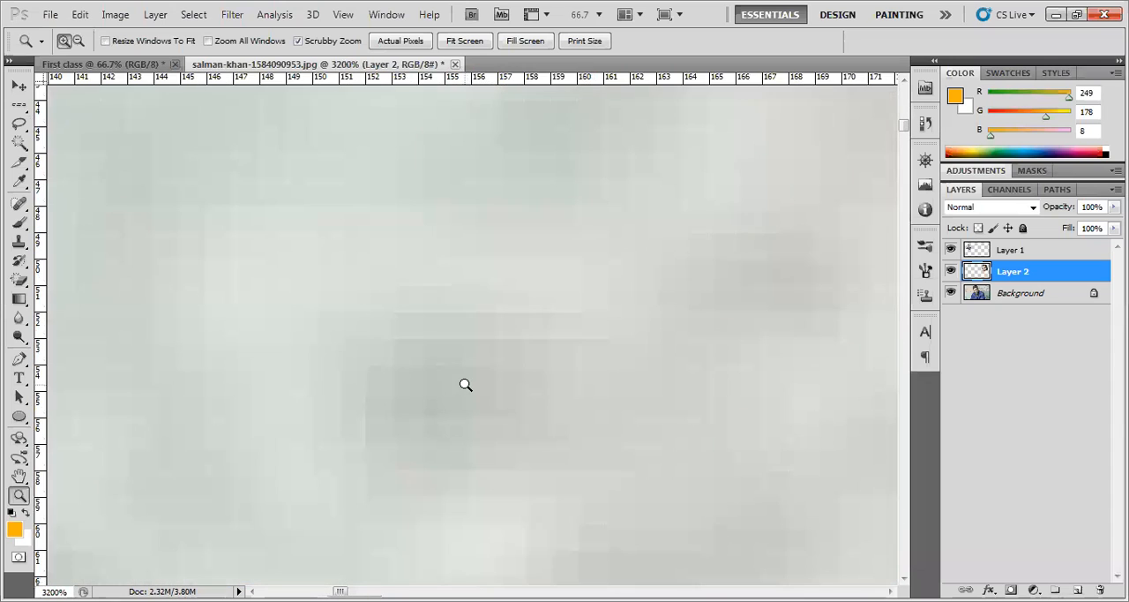
{"action": "left_click", "coordinate": [26, 107]}
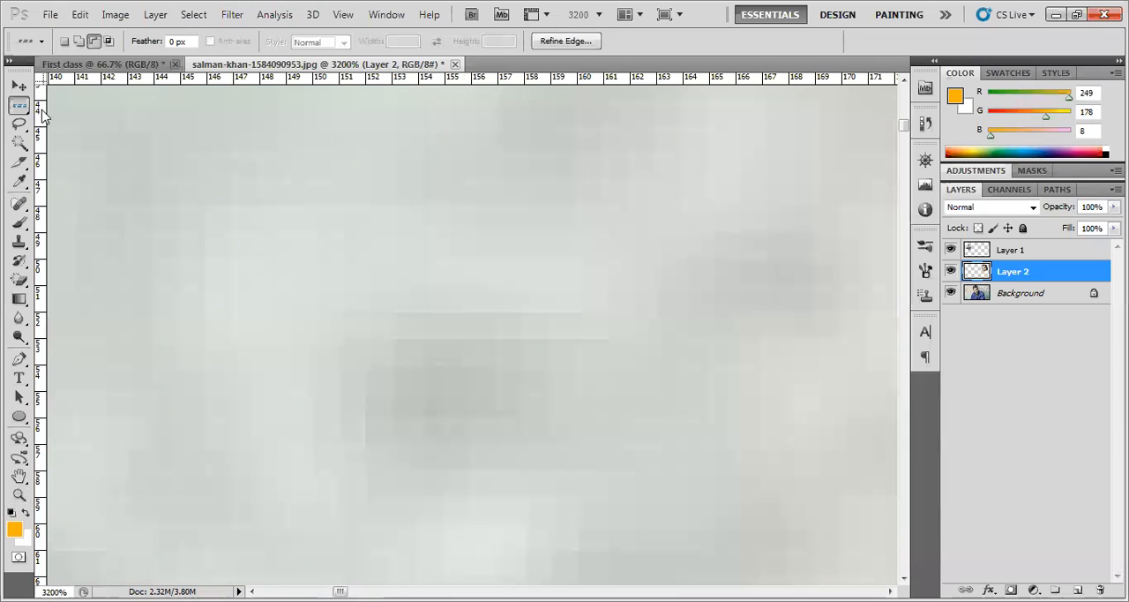
{"action": "left_click_drag", "start_coordinate": [498, 325], "coordinate": [512, 331]}
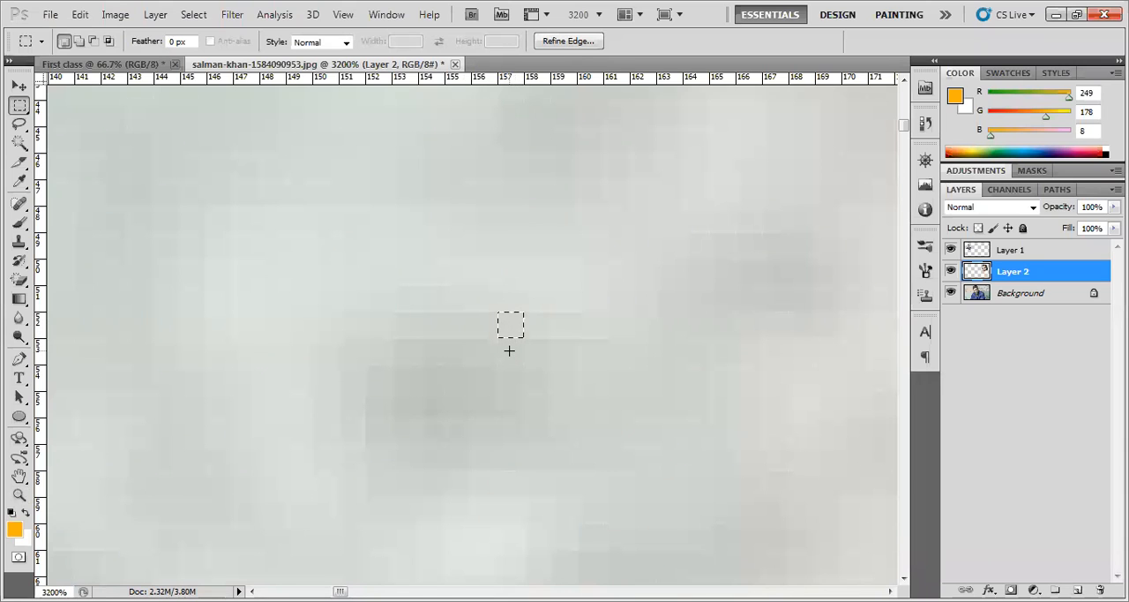
{"action": "key", "text": "F8"}
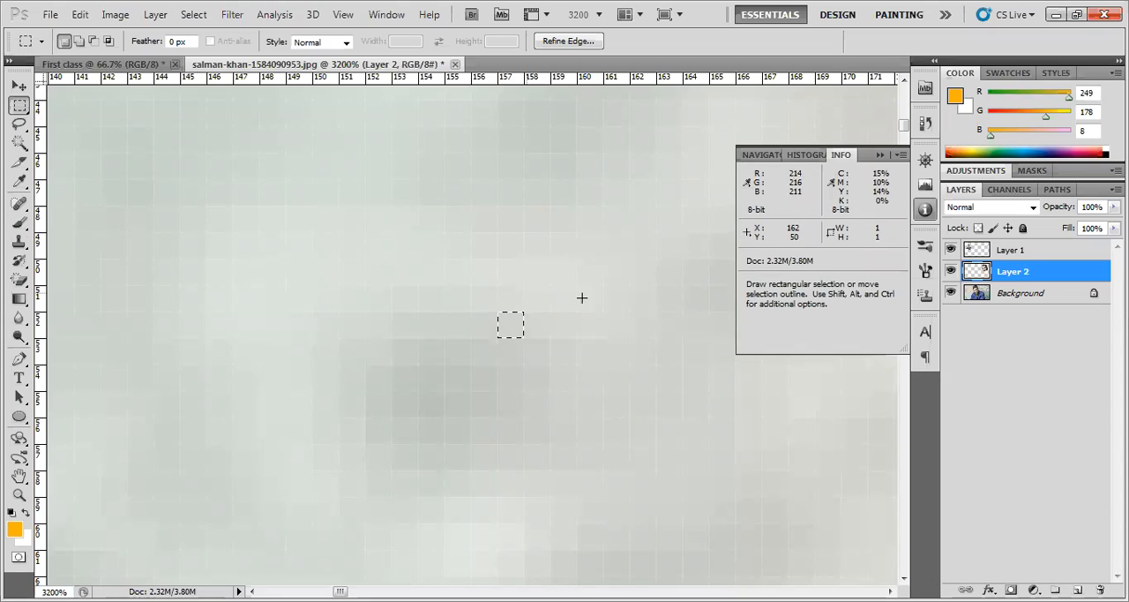
{"action": "left_click_drag", "start_coordinate": [373, 227], "coordinate": [561, 386]}
{"action": "left_click_drag", "start_coordinate": [576, 395], "coordinate": [648, 456]}
{"action": "right_click", "coordinate": [648, 456]}
{"action": "left_click", "coordinate": [519, 368]}
{"action": "mouse_move", "coordinate": [261, 205]}
{"action": "left_mouse_down"}
{"action": "mouse_move", "coordinate": [273, 223]}
{"action": "mouse_move", "coordinate": [302, 210]}
{"action": "mouse_move", "coordinate": [303, 220]}
{"action": "left_mouse_up"}
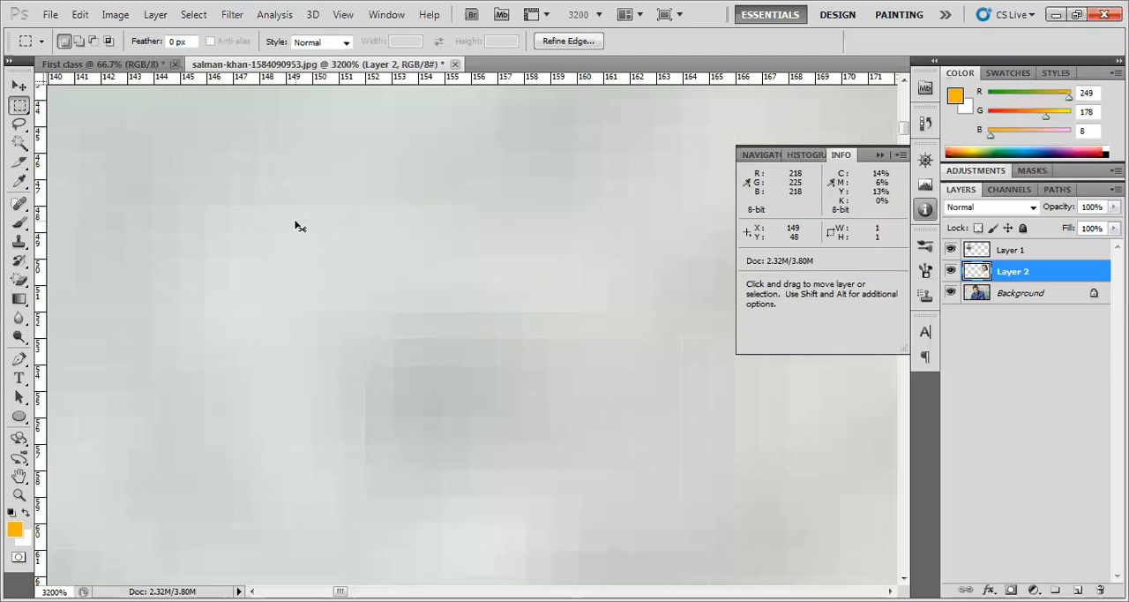
View the photo at 100% and pan it with the Hand tool to center the man's face
{"action": "key", "text": "ctrl+1"}
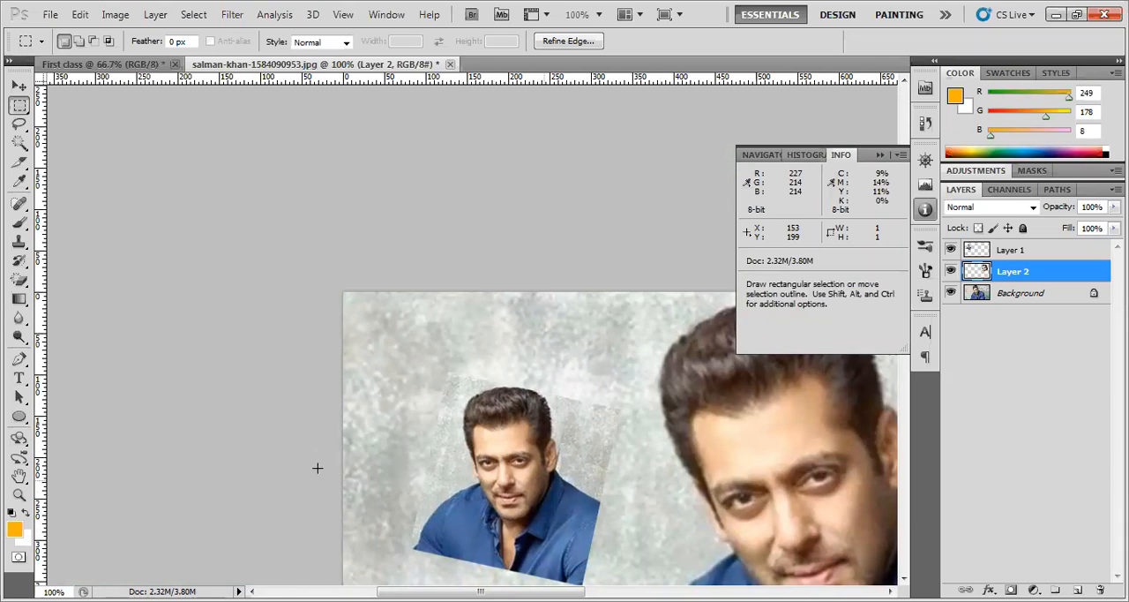
{"action": "left_click", "coordinate": [18, 475]}
{"action": "left_click_drag", "start_coordinate": [579, 461], "coordinate": [353, 290]}
{"action": "left_click_drag", "start_coordinate": [608, 383], "coordinate": [577, 373]}
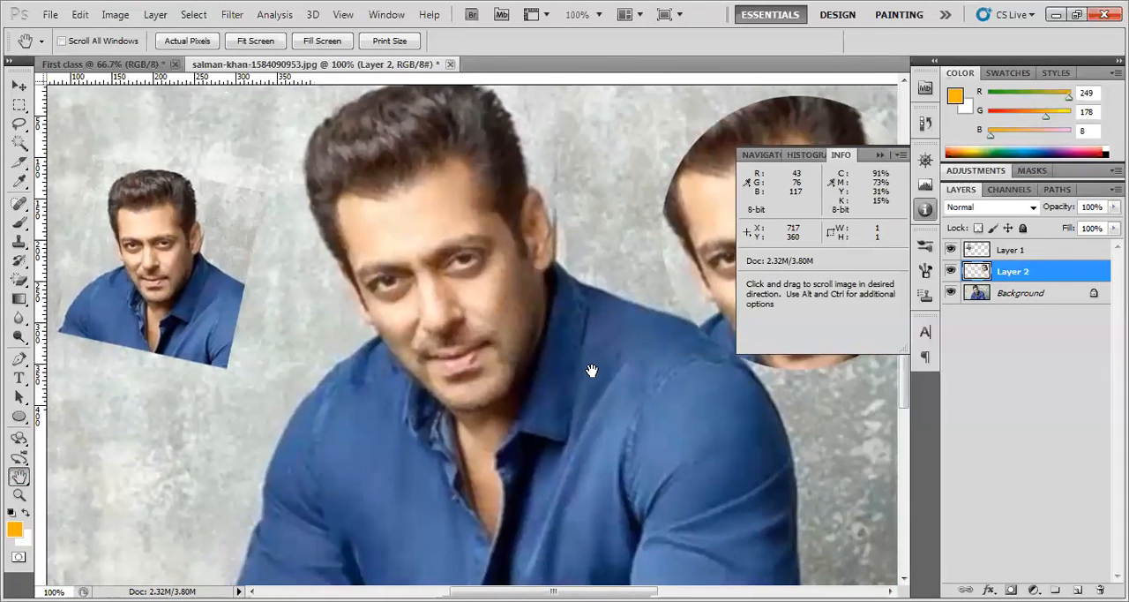
Use the Zoom tool's zoom-out and zoom-in modes to view the photo alternately at 66.7% and 100%, finishing at 66.7%
{"action": "left_click", "coordinate": [19, 497]}
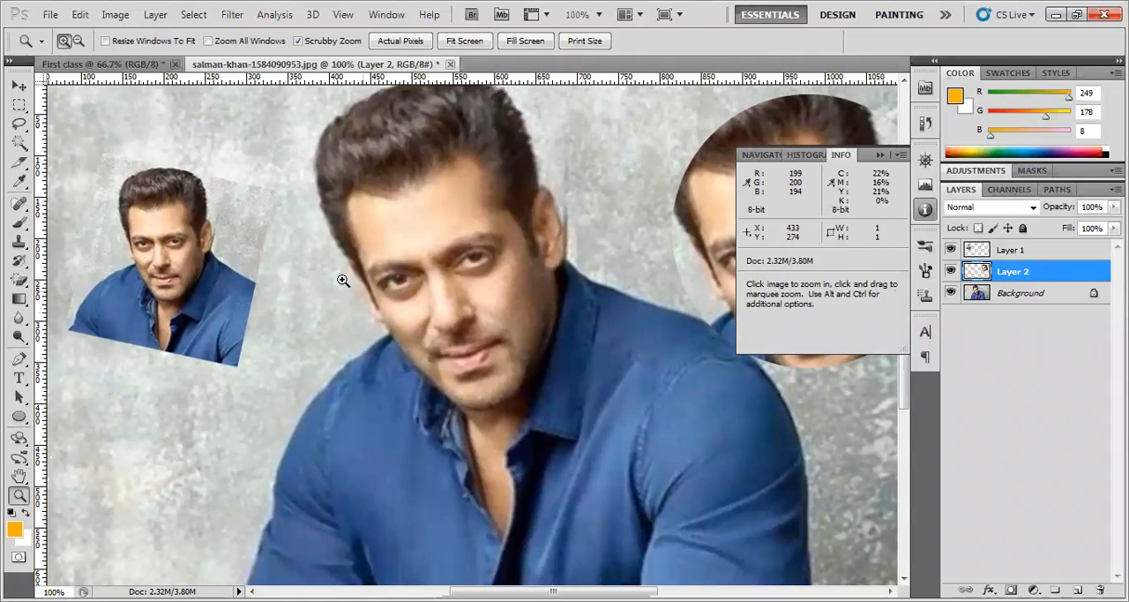
{"action": "left_click", "coordinate": [79, 41]}
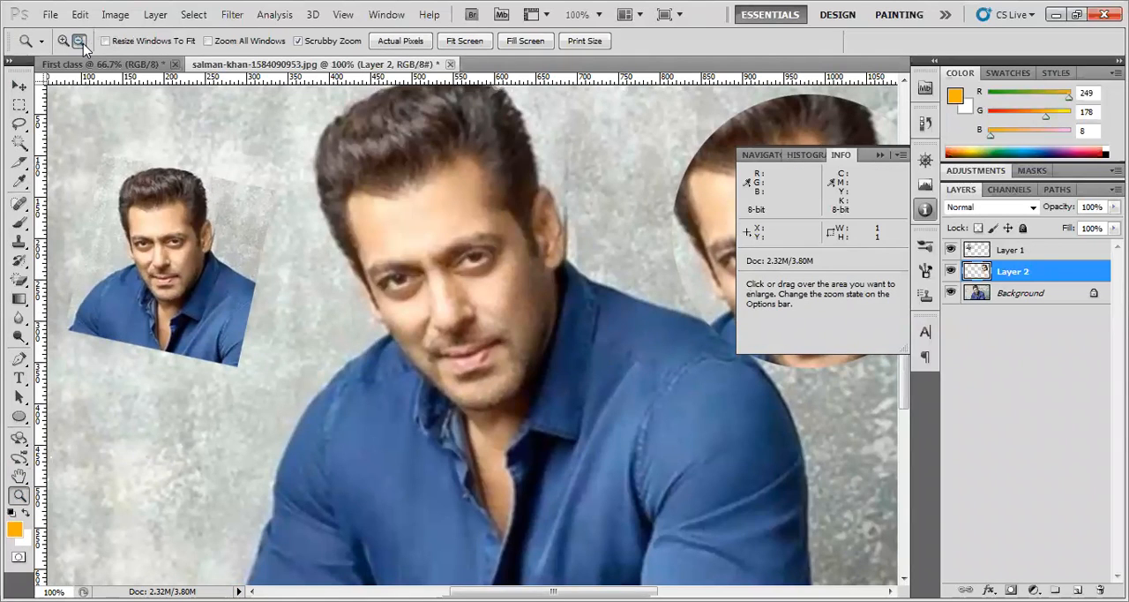
{"action": "left_click", "coordinate": [427, 290]}
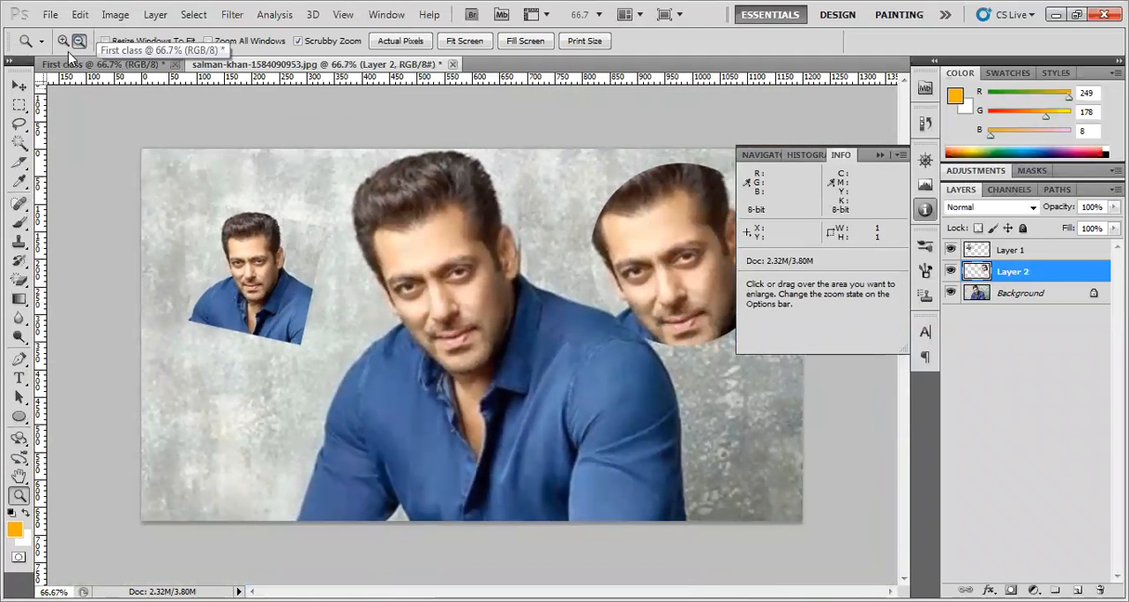
{"action": "left_click", "coordinate": [63, 42]}
{"action": "left_click", "coordinate": [297, 237]}
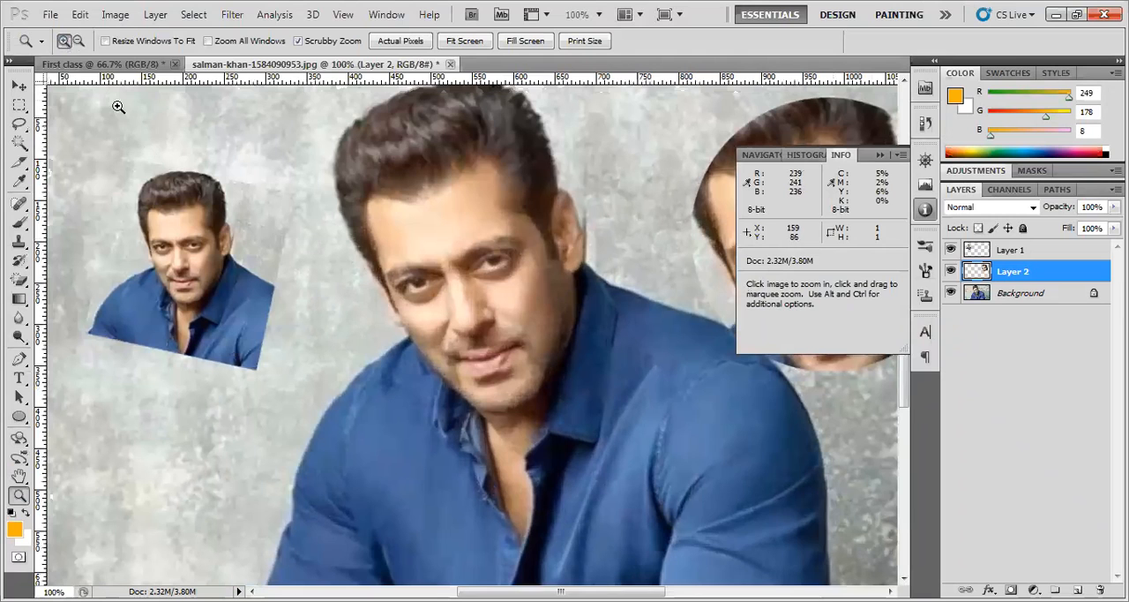
{"action": "left_click", "coordinate": [79, 41]}
{"action": "left_click", "coordinate": [323, 209]}
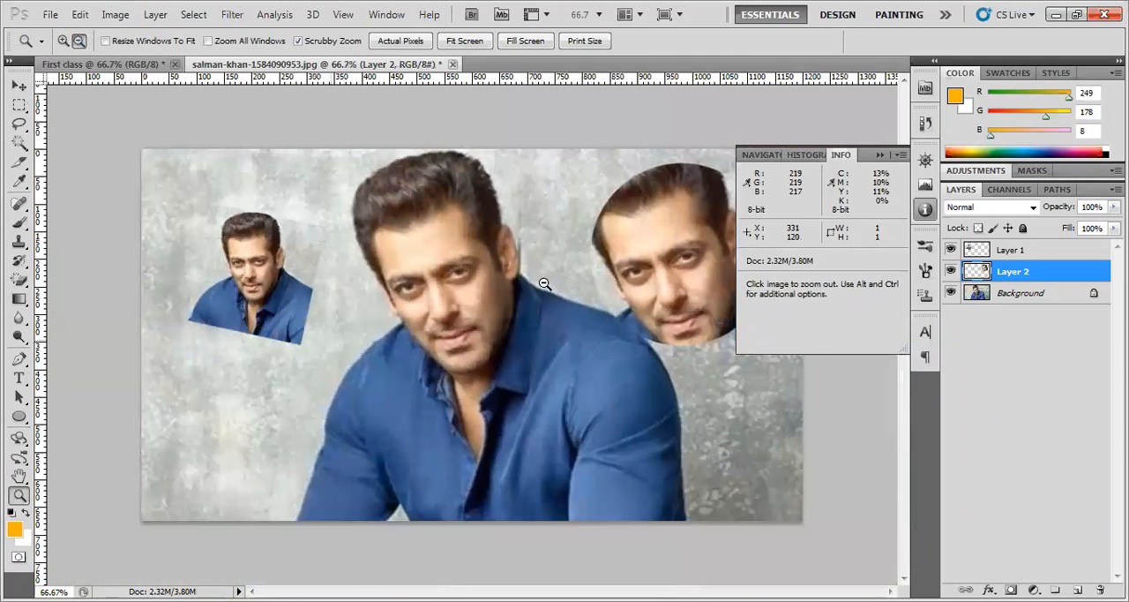
Collapse the Info panel and draw a rectangular marquee selection over the central man's face and shirt collar
{"action": "left_click", "coordinate": [18, 85]}
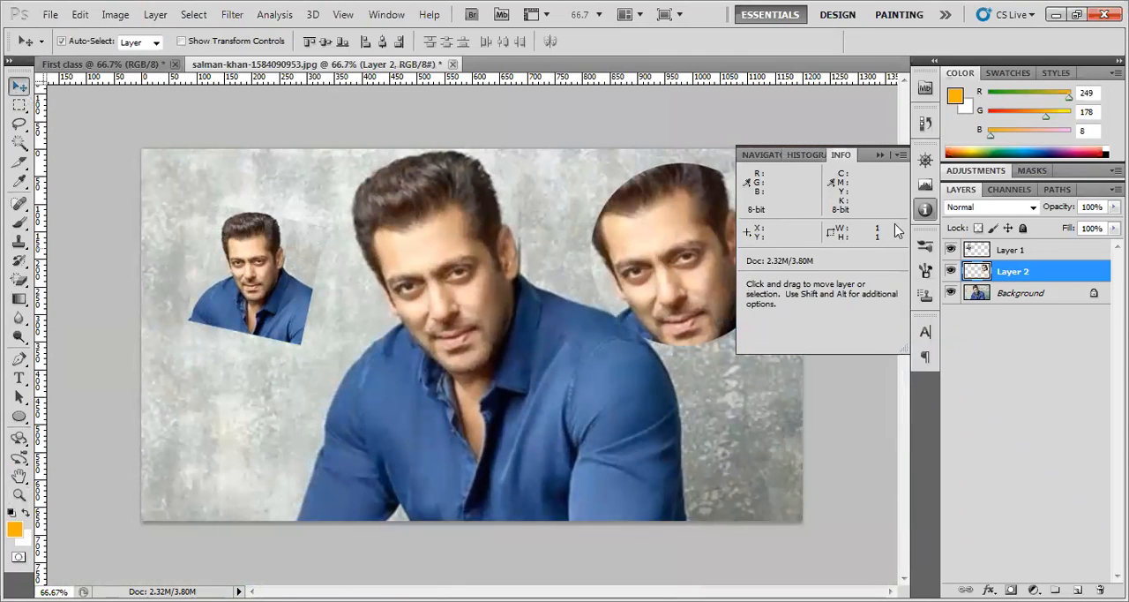
{"action": "left_click", "coordinate": [923, 211]}
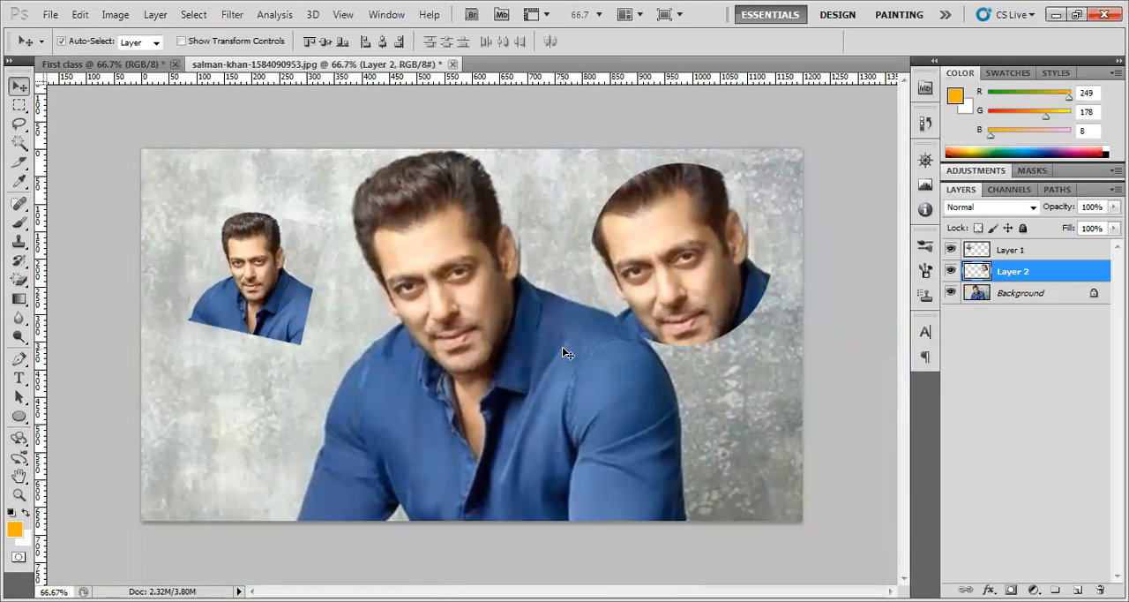
{"action": "left_click", "coordinate": [19, 105]}
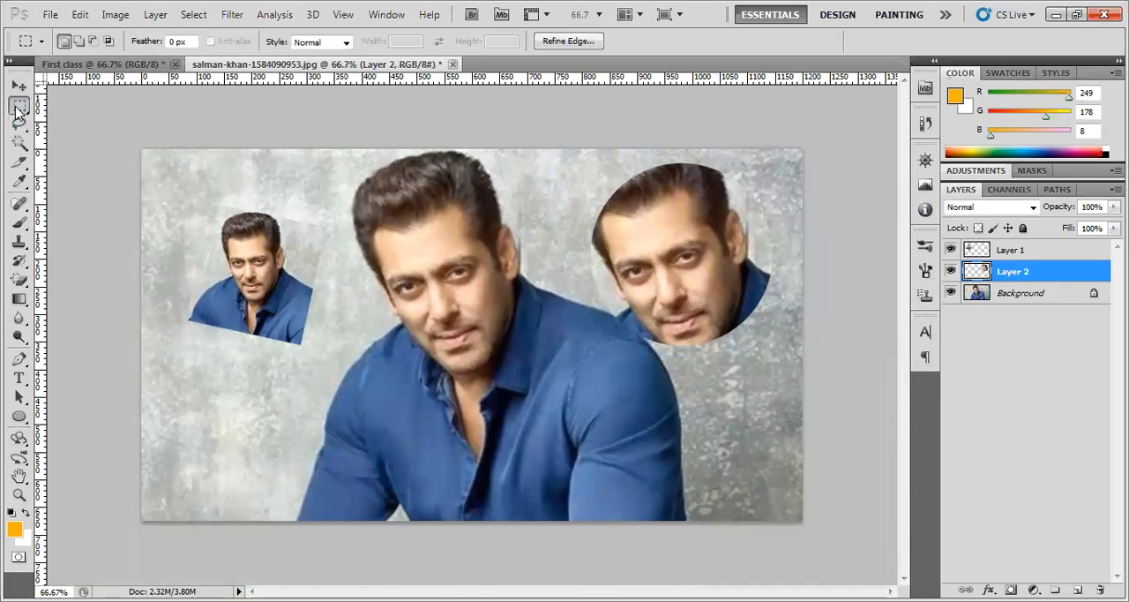
{"action": "right_click", "coordinate": [18, 105]}
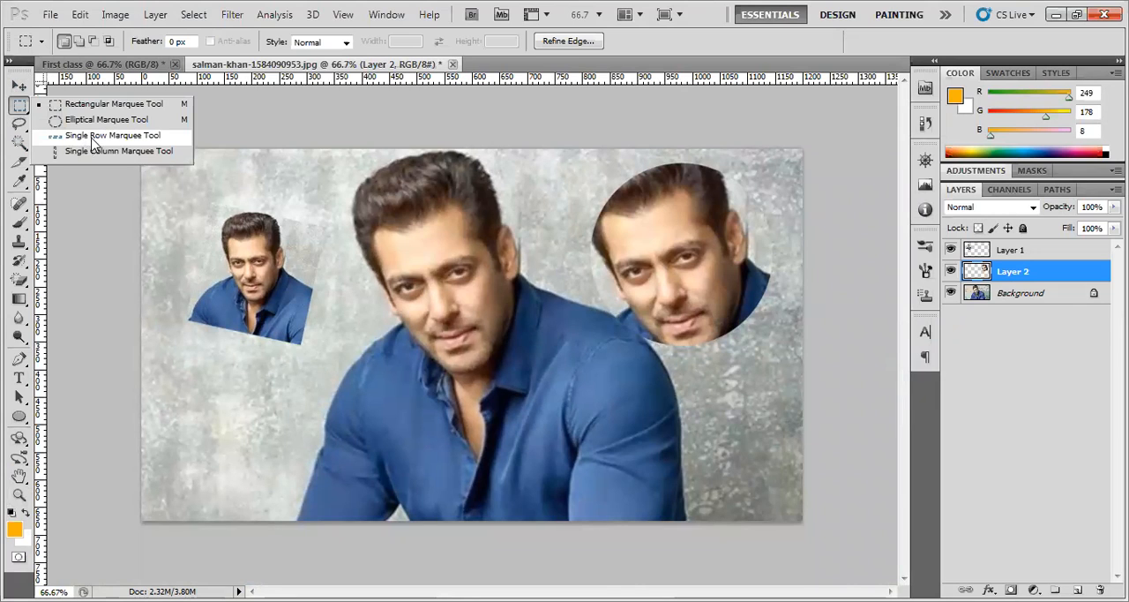
{"action": "left_click", "coordinate": [93, 142]}
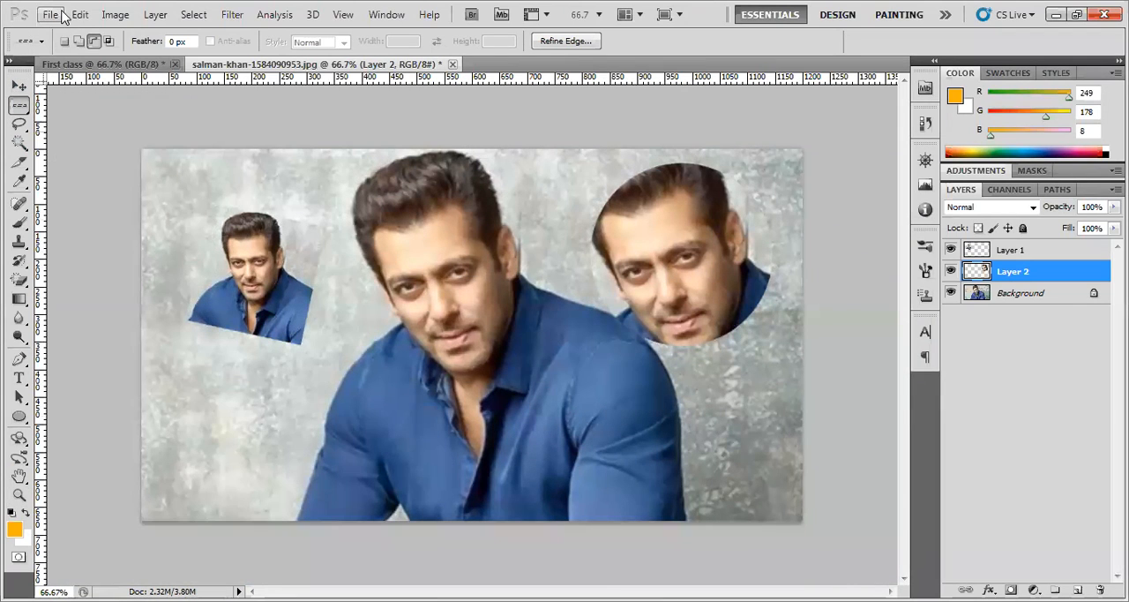
{"action": "right_click", "coordinate": [21, 107]}
{"action": "left_click", "coordinate": [70, 106]}
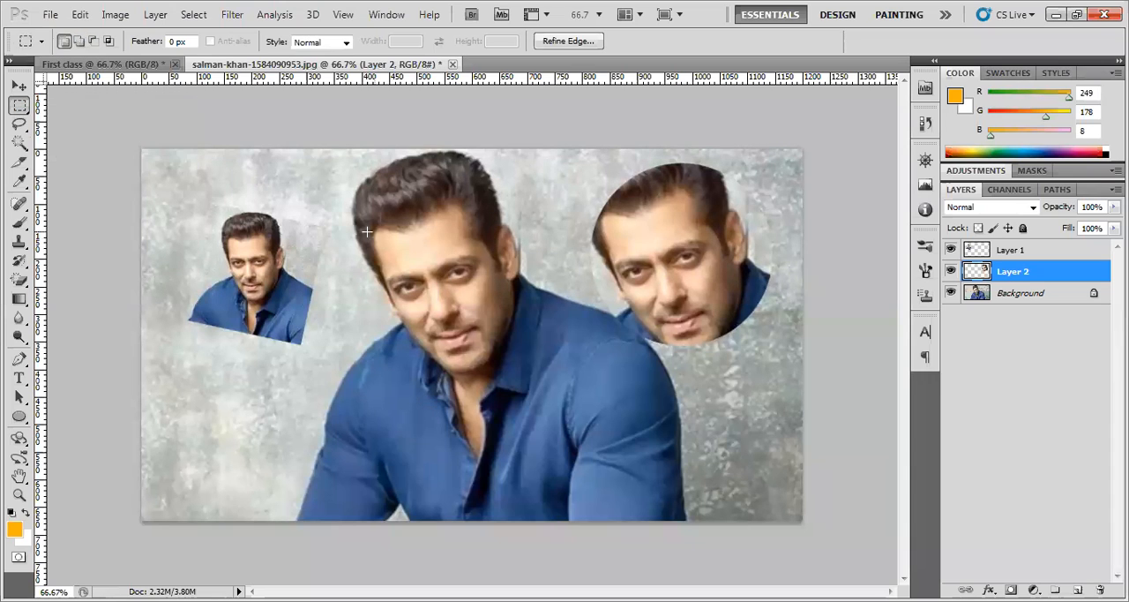
{"action": "left_click_drag", "start_coordinate": [428, 304], "coordinate": [548, 437]}
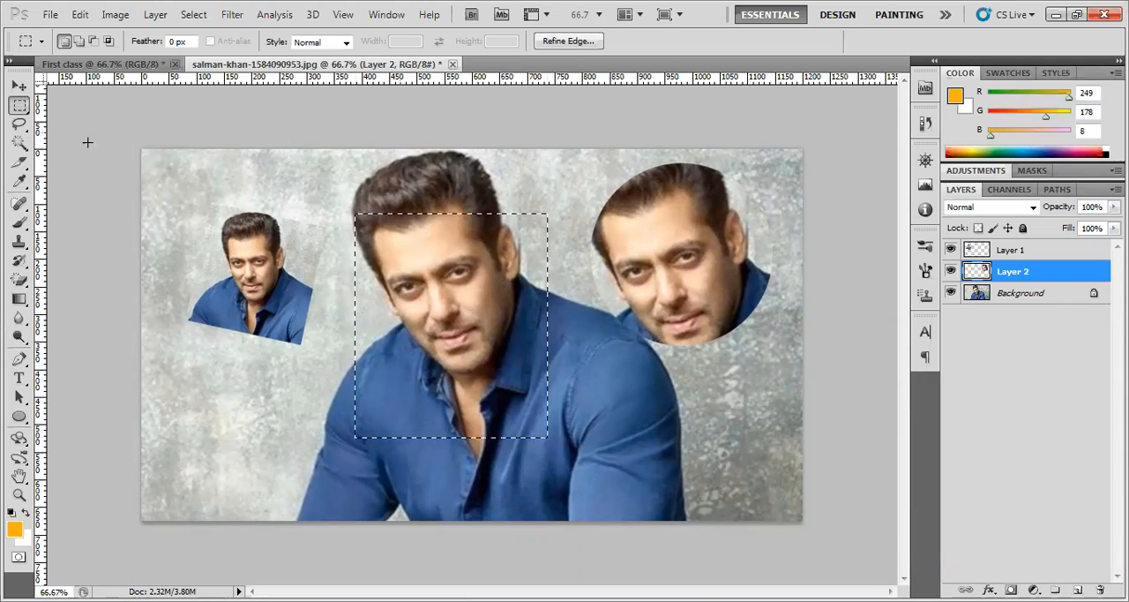
Add an ellipse at the right edge of the rectangular selection and subtract an ellipse across its upper edge over the hair
{"action": "left_click", "coordinate": [79, 42]}
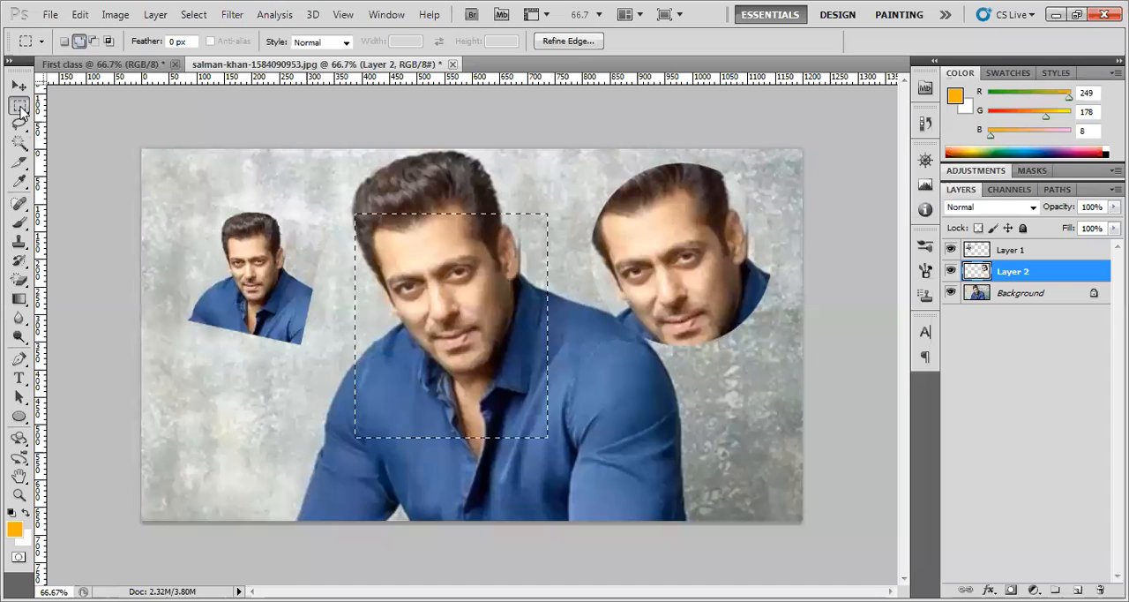
{"action": "right_click", "coordinate": [19, 106]}
{"action": "left_click", "coordinate": [64, 121]}
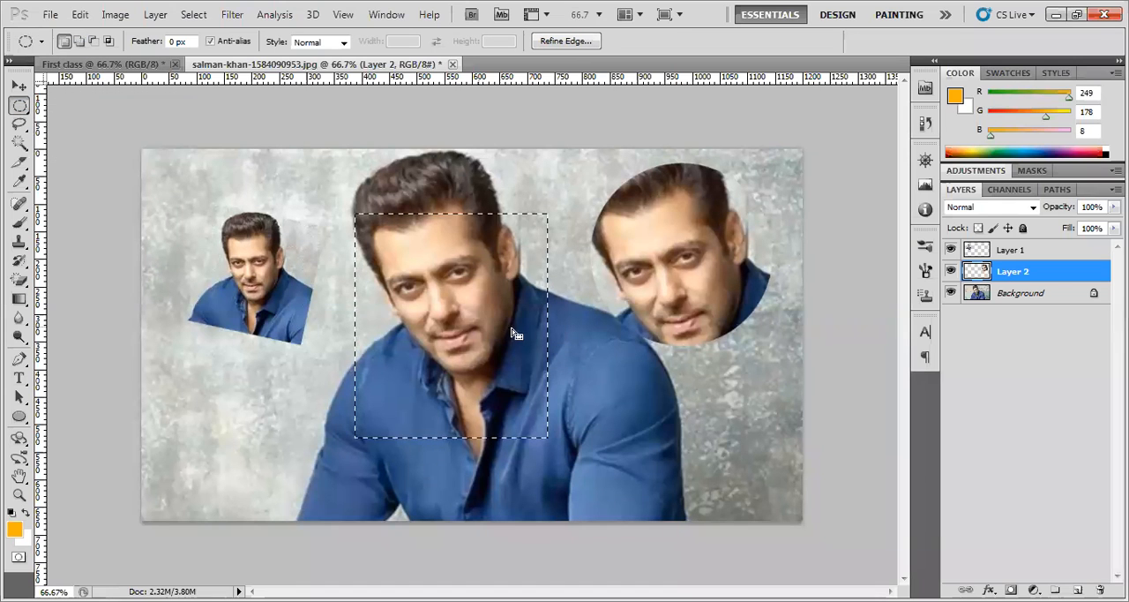
{"action": "left_click_drag", "start_coordinate": [644, 342], "coordinate": [533, 437]}
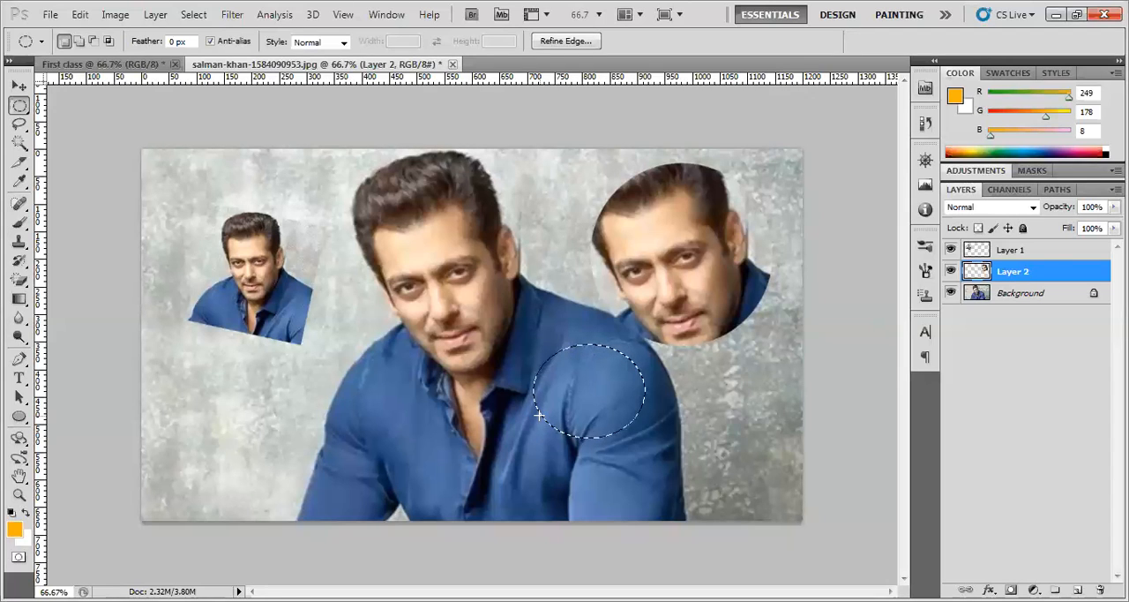
{"action": "key", "text": "ctrl+z"}
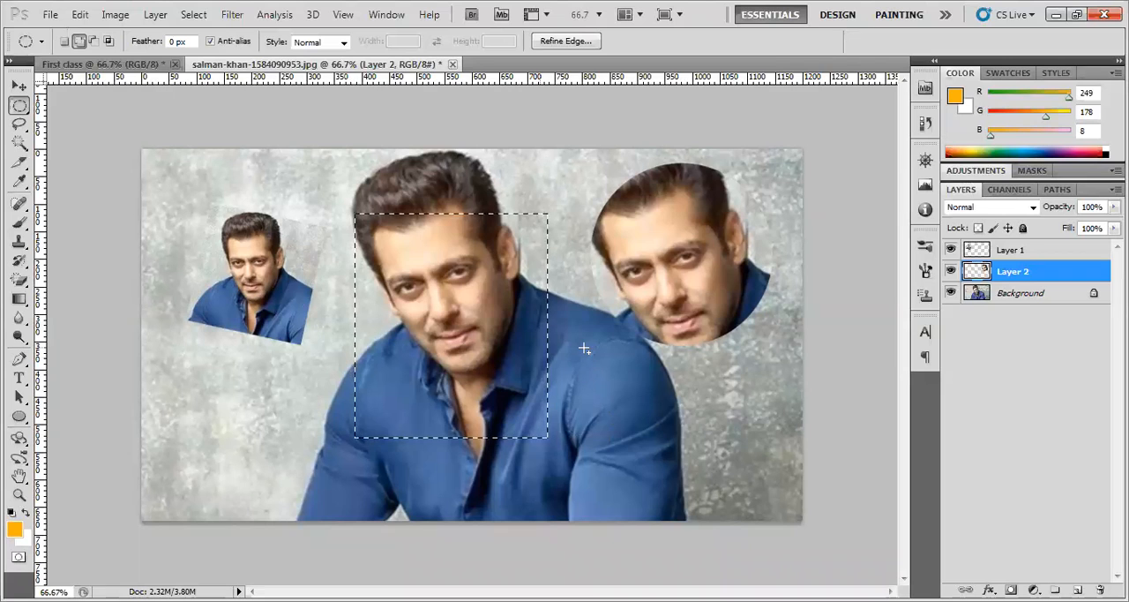
{"action": "left_click", "coordinate": [80, 41]}
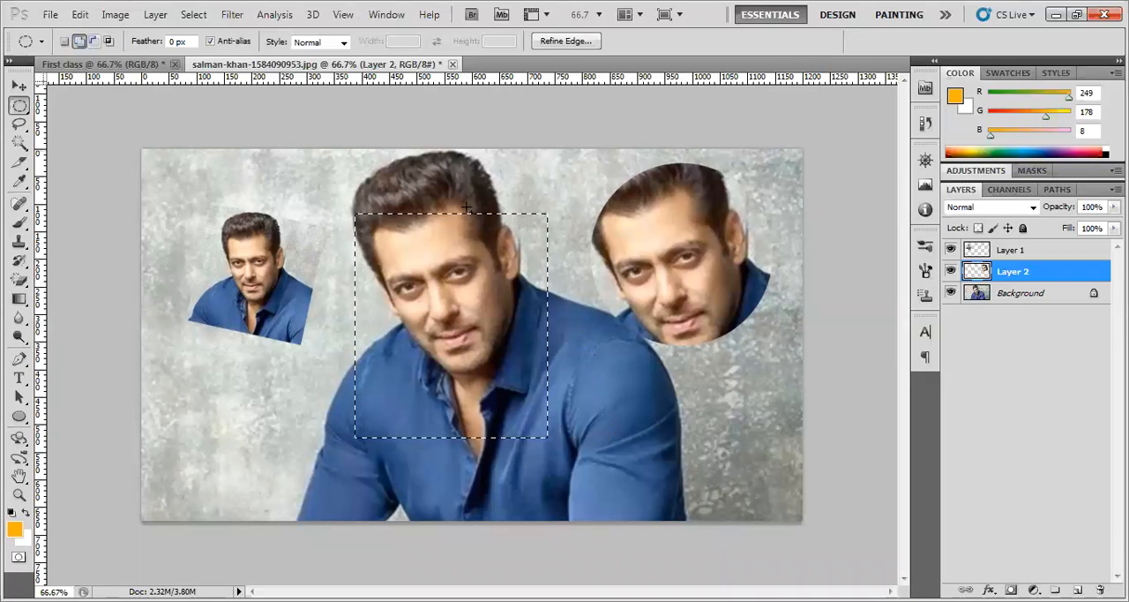
{"action": "left_click_drag", "start_coordinate": [575, 254], "coordinate": [502, 353]}
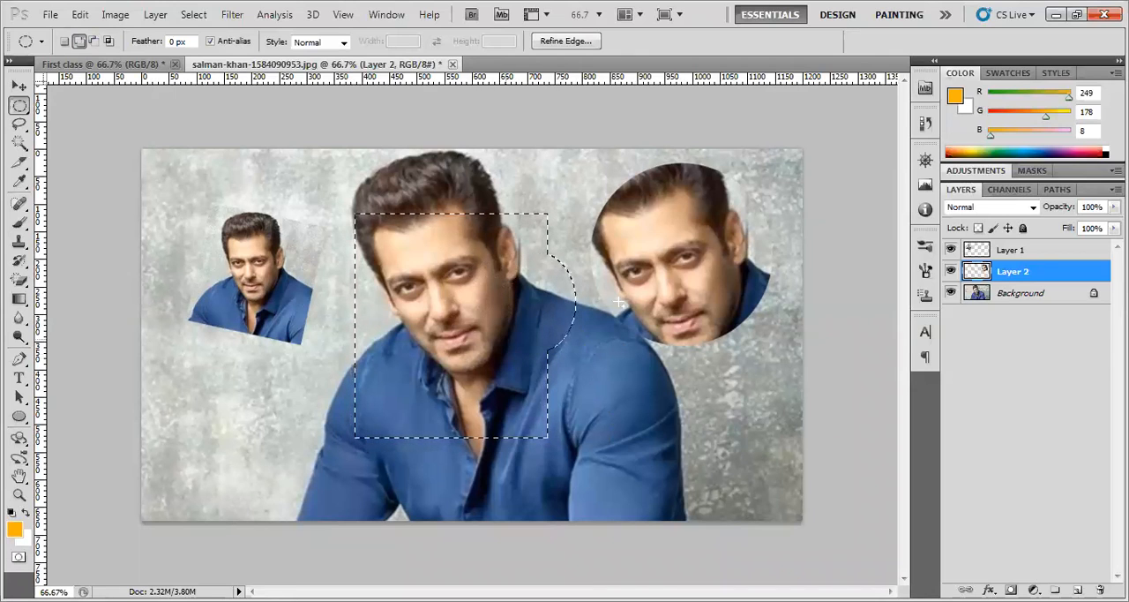
{"action": "left_click", "coordinate": [95, 41]}
{"action": "left_click_drag", "start_coordinate": [554, 176], "coordinate": [376, 233]}
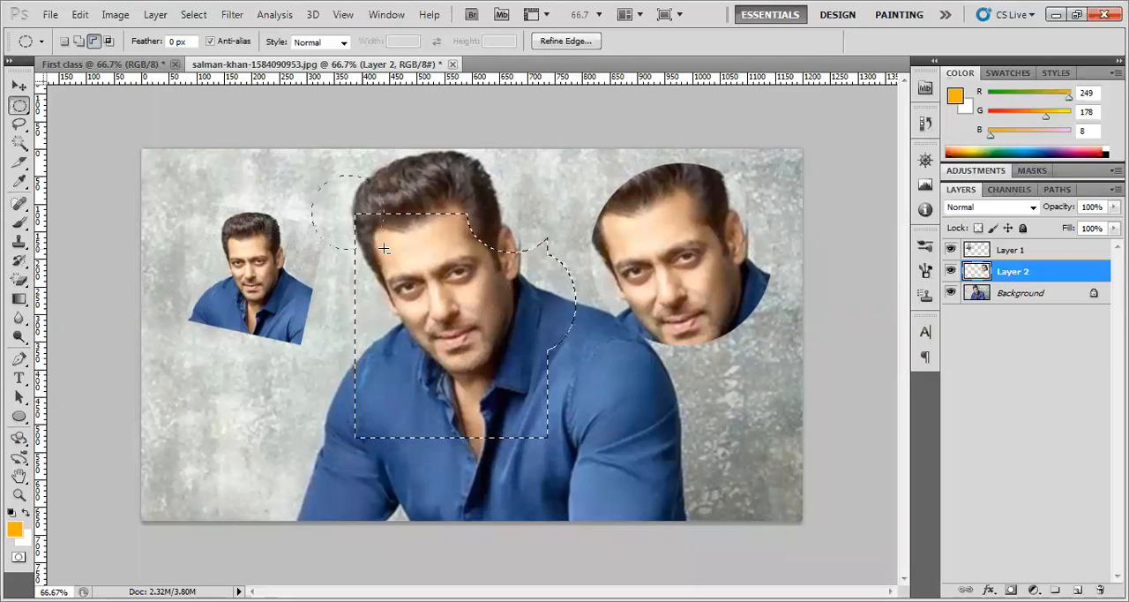
{"action": "left_click", "coordinate": [20, 86]}
{"action": "left_click", "coordinate": [20, 106]}
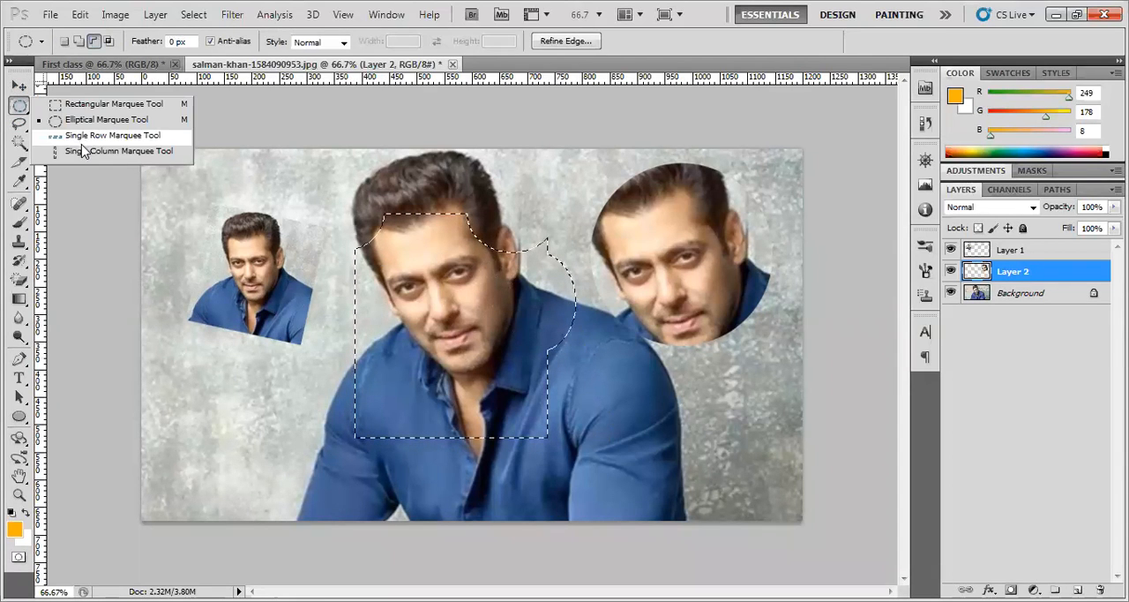
{"action": "left_click", "coordinate": [115, 151]}
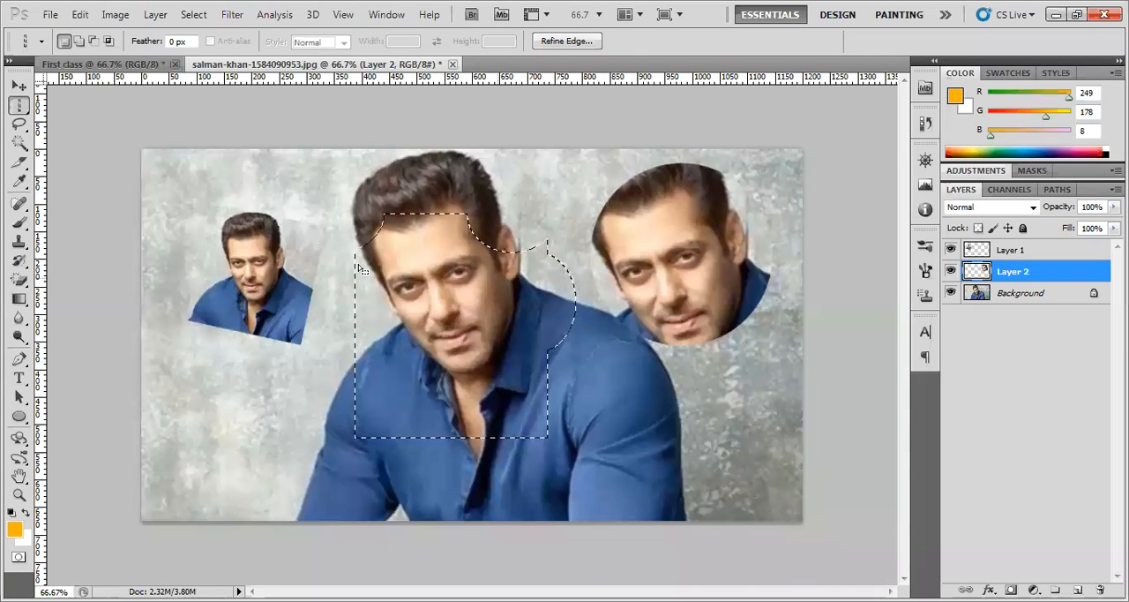
{"action": "left_click", "coordinate": [22, 111]}
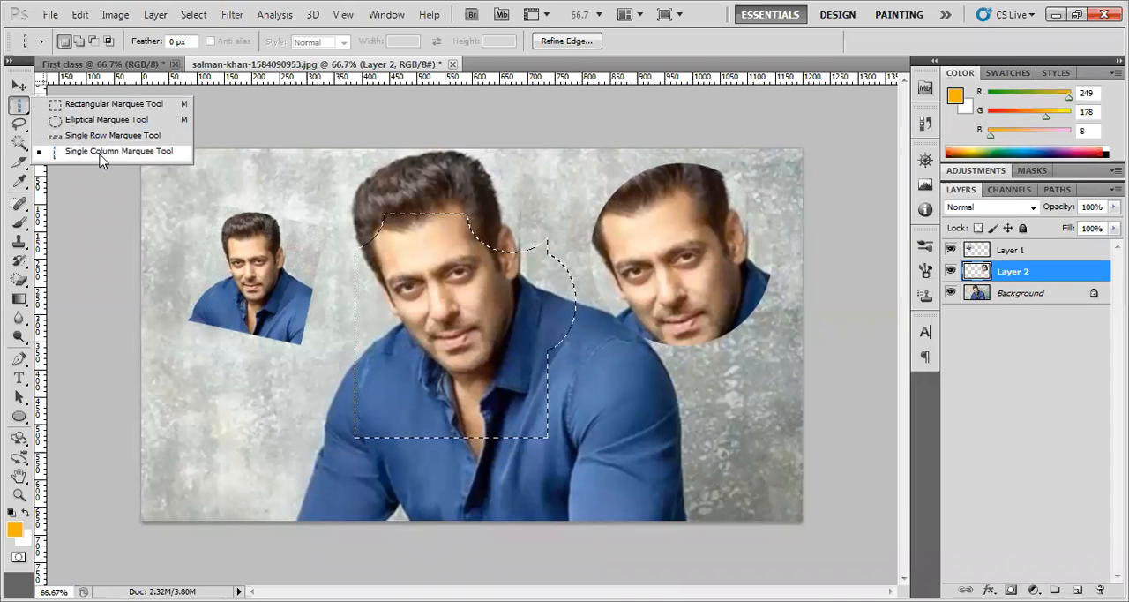
{"action": "left_click", "coordinate": [18, 86]}
{"action": "left_click", "coordinate": [21, 104]}
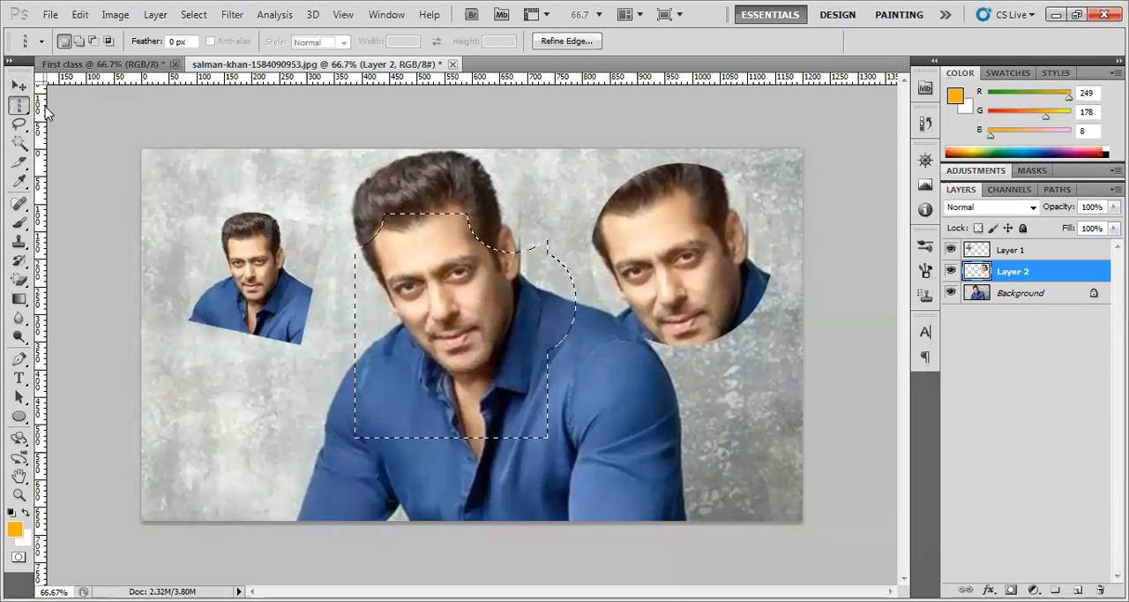
{"action": "right_click", "coordinate": [22, 106]}
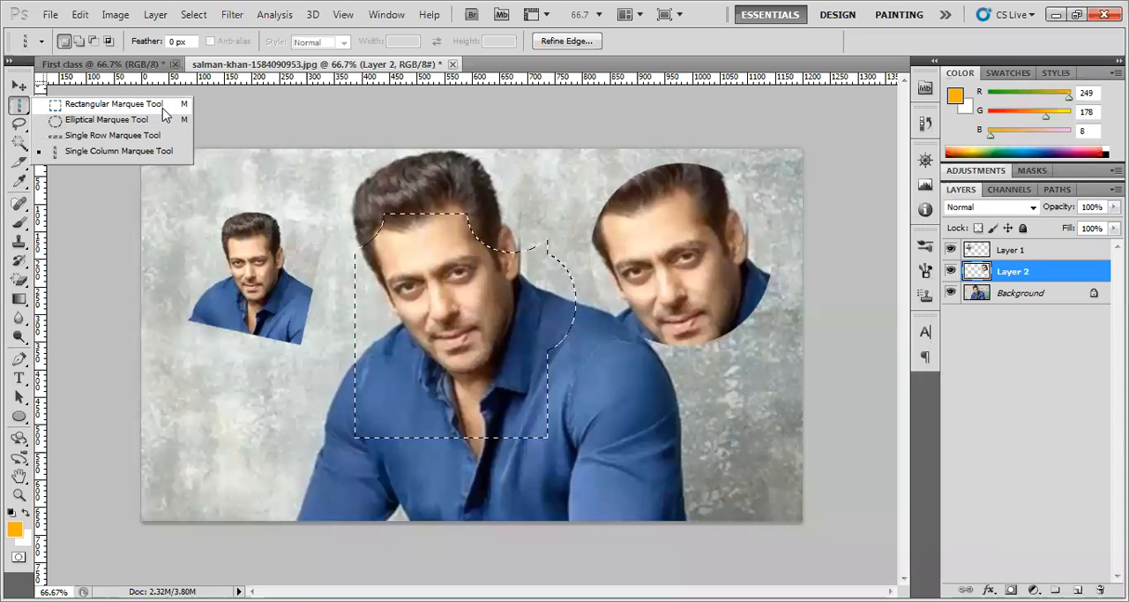
{"action": "left_click", "coordinate": [14, 88]}
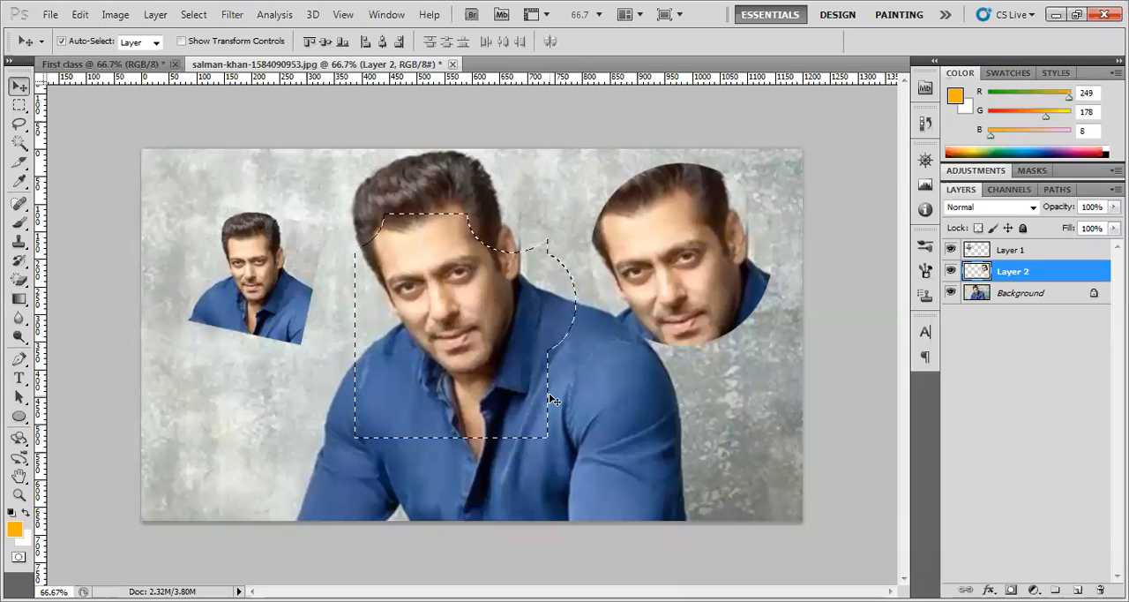
Deselect the combined marquee selection around the central man's face
{"action": "left_click", "coordinate": [478, 280]}
{"action": "key", "text": "Return"}
{"action": "key", "text": "m"}
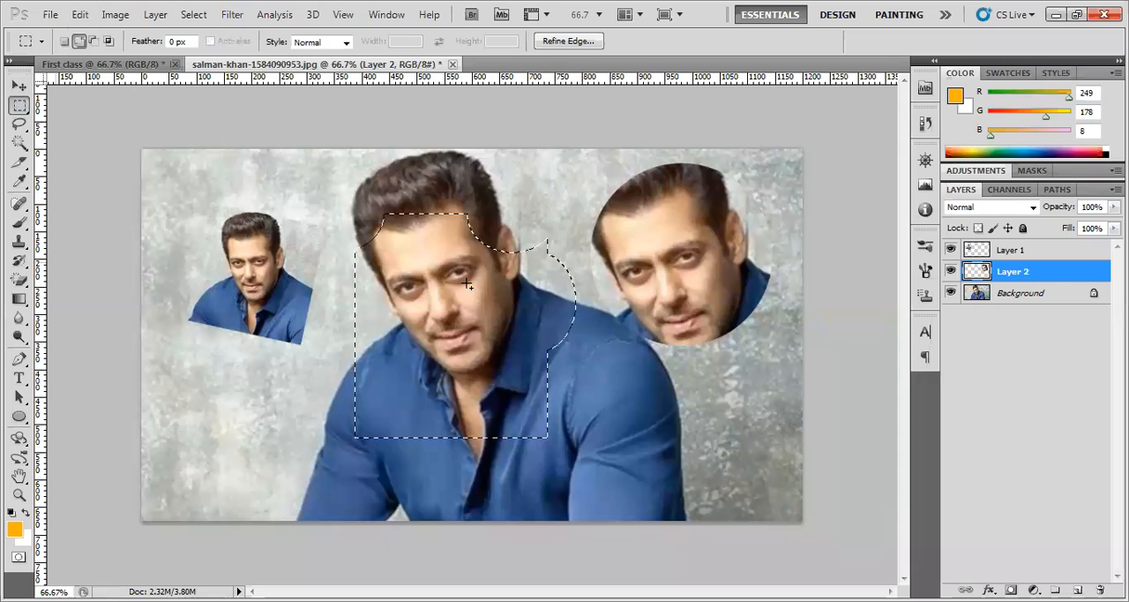
{"action": "right_click", "coordinate": [468, 282]}
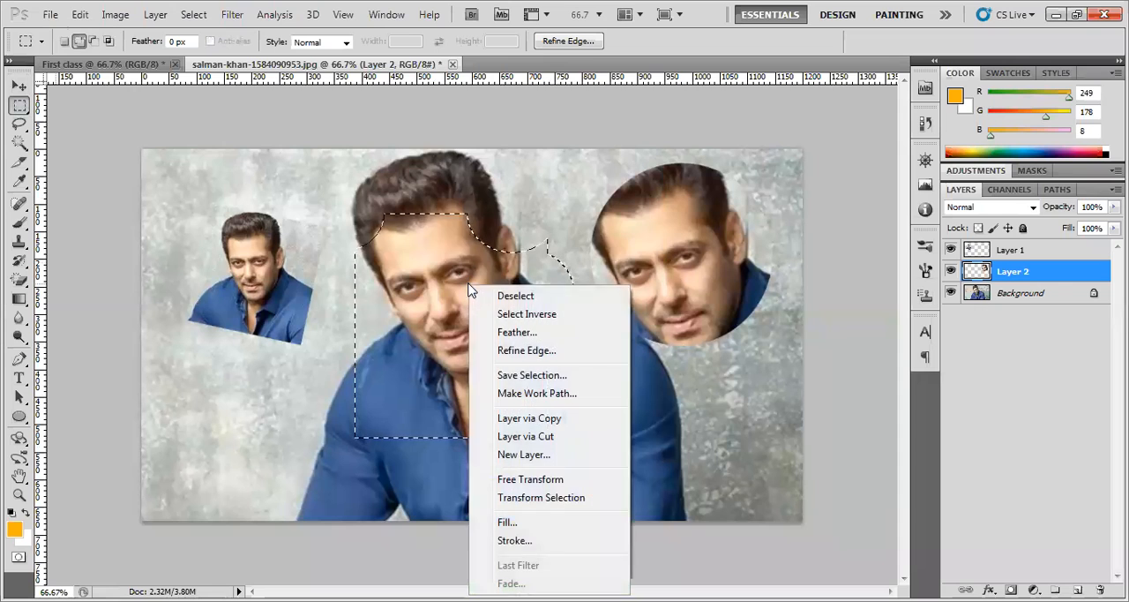
{"action": "left_click", "coordinate": [532, 300]}
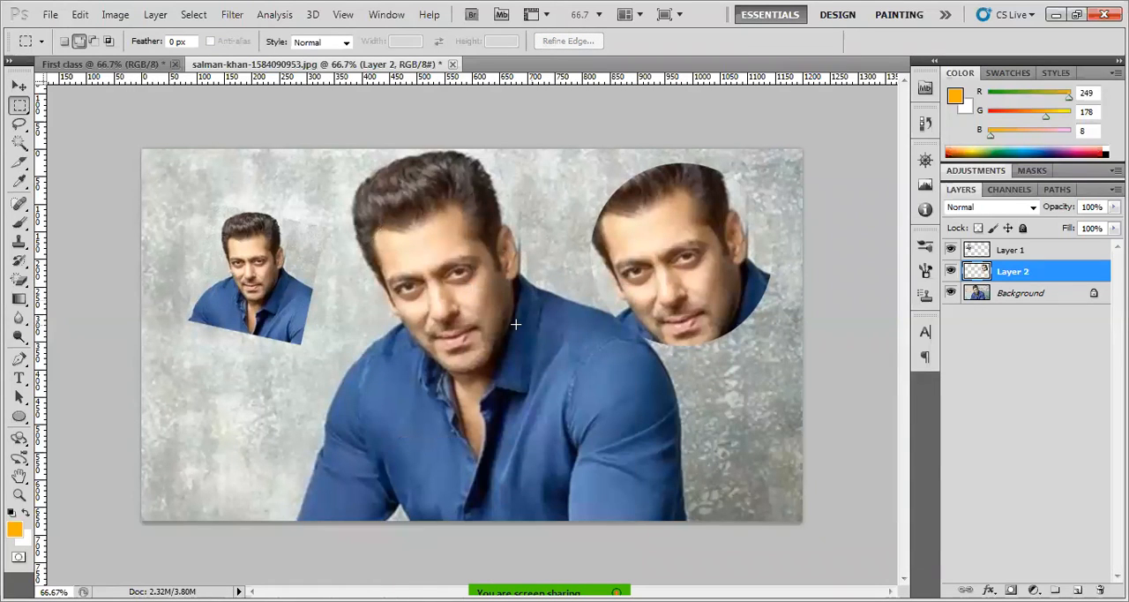
Reposition the small rectangular portrait copy and move the circular face copy so the two overlap beside the central man's face
{"action": "left_click", "coordinate": [20, 87]}
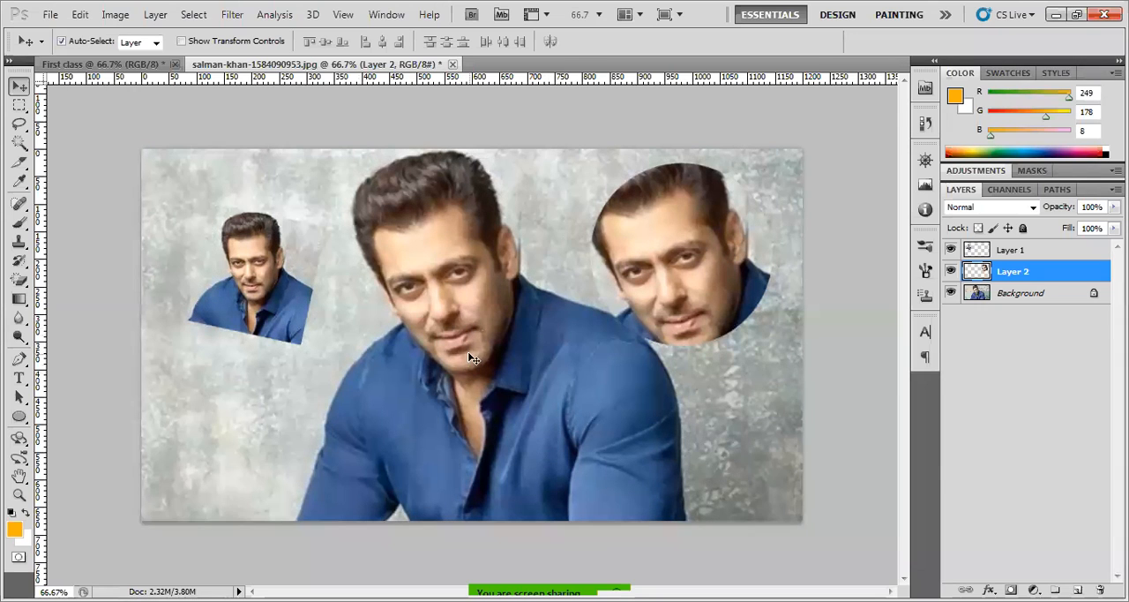
{"action": "left_click_drag", "start_coordinate": [272, 289], "coordinate": [259, 247]}
{"action": "left_click_drag", "start_coordinate": [713, 277], "coordinate": [319, 297]}
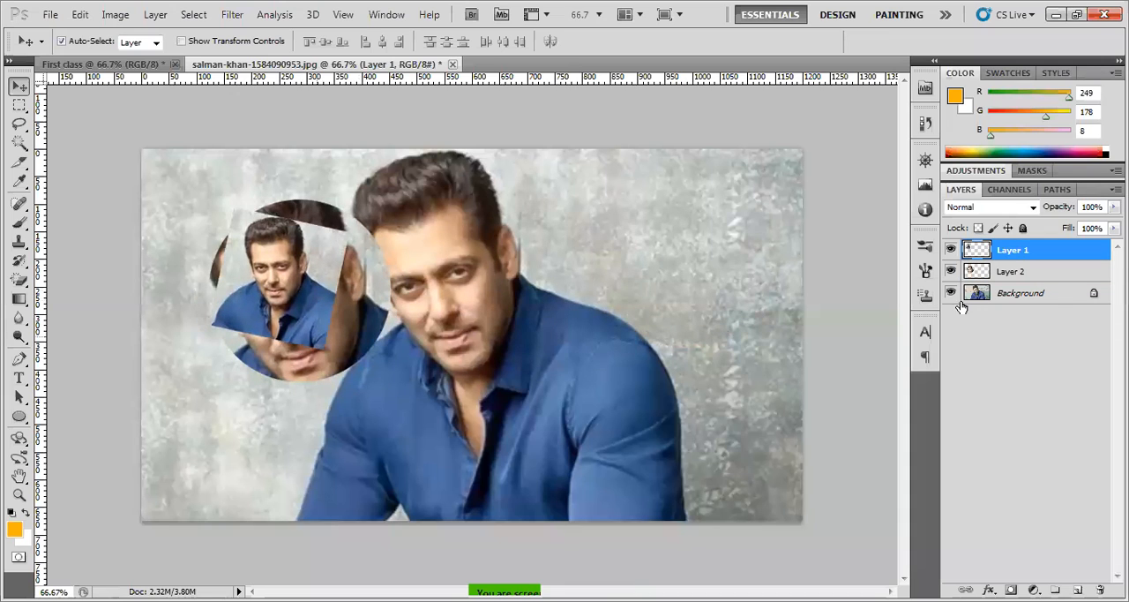
Place Layer 1 below Layer 2 and spread the two copies so the circular face covers only the small portrait's edge
{"action": "left_click_drag", "start_coordinate": [1015, 253], "coordinate": [1018, 272]}
{"action": "left_click_drag", "start_coordinate": [301, 291], "coordinate": [363, 300]}
{"action": "left_click", "coordinate": [265, 318]}
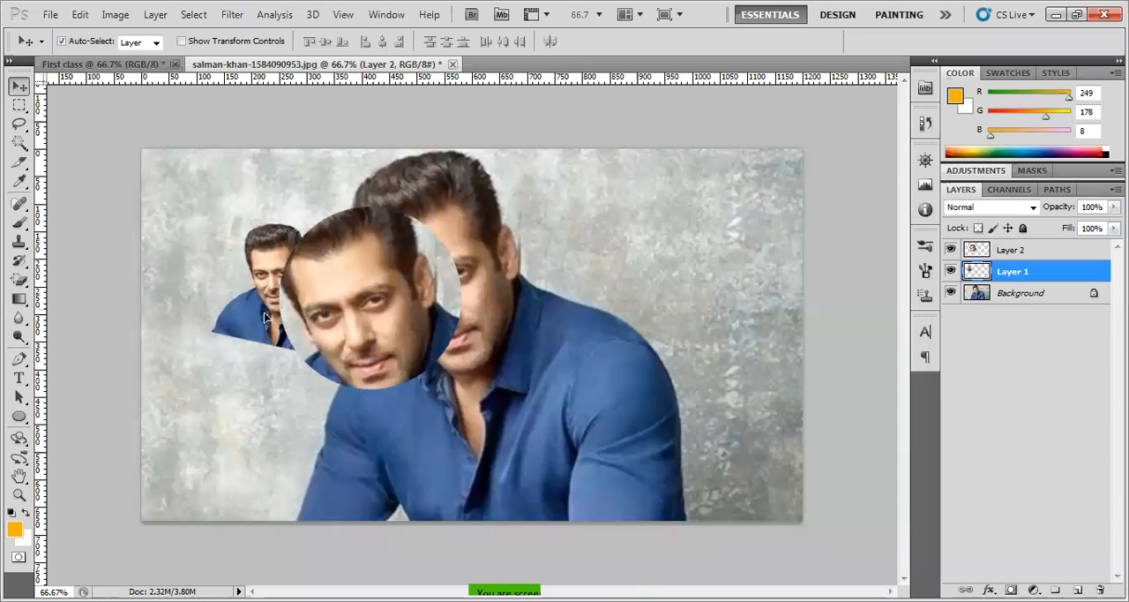
{"action": "left_click_drag", "start_coordinate": [264, 317], "coordinate": [243, 306]}
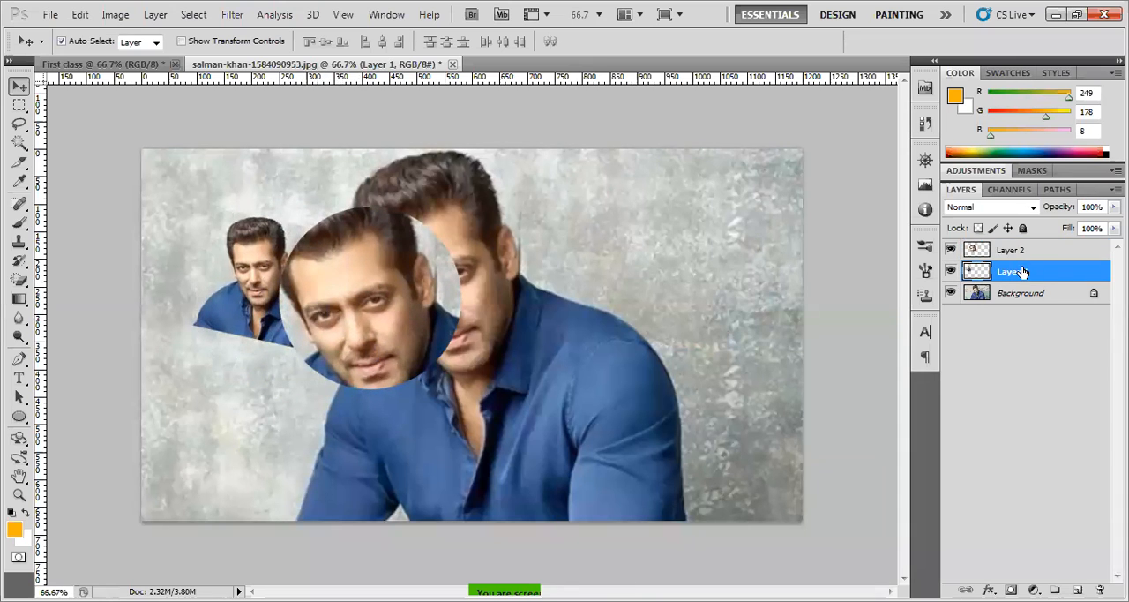
Place Layer 1 back above Layer 2 and shift the small portrait copy further over the circular face
{"action": "left_click_drag", "start_coordinate": [1021, 271], "coordinate": [1020, 246]}
{"action": "left_click_drag", "start_coordinate": [336, 294], "coordinate": [354, 311]}
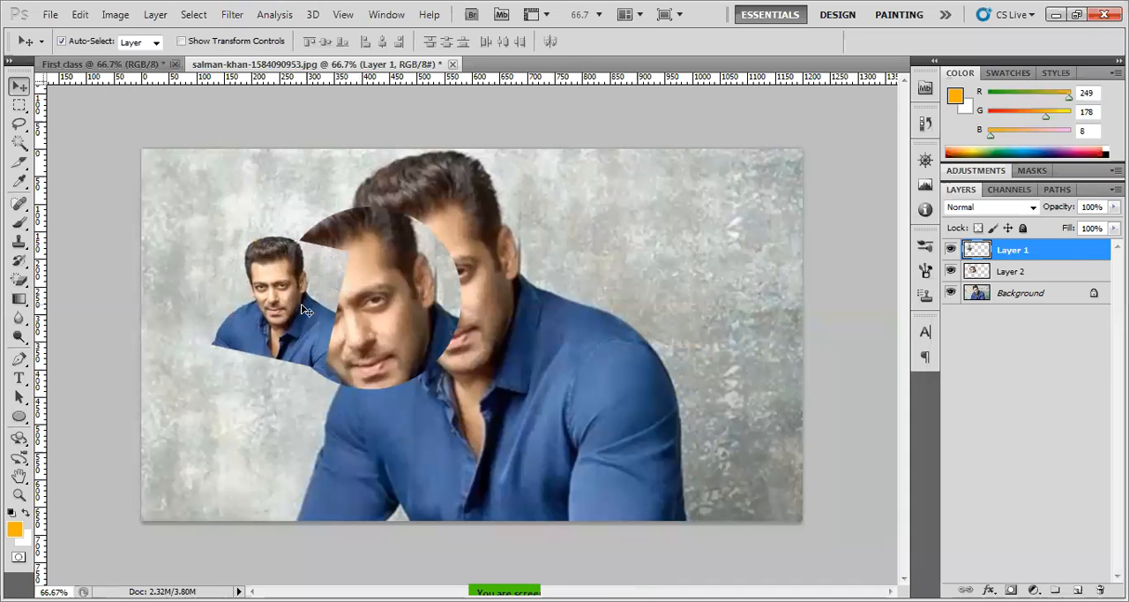
Rename Layer 1 as circle
{"action": "double_click", "coordinate": [1013, 252]}
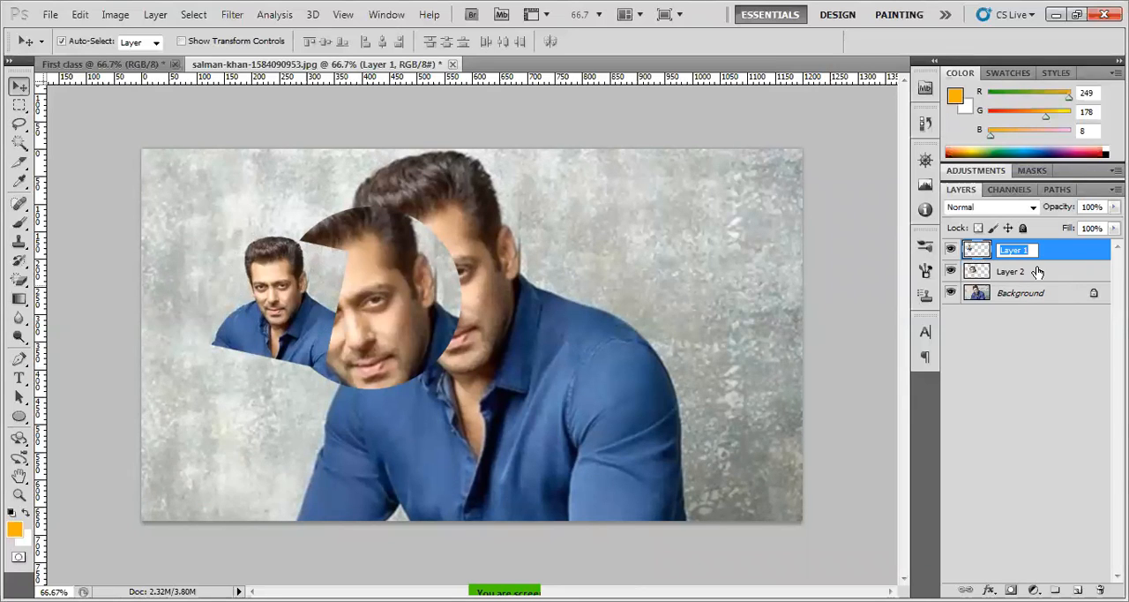
{"action": "type", "text": "ci"}
{"action": "type", "text": "rcle"}
{"action": "key", "text": "Return"}
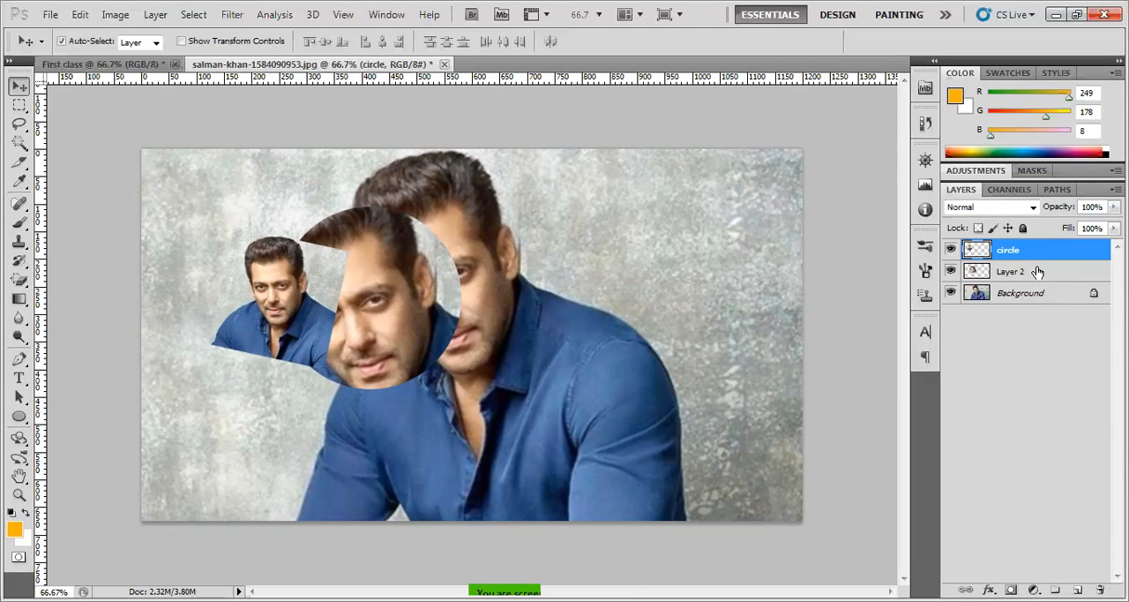
Rename Layer 2 as rec
{"action": "double_click", "coordinate": [1028, 272]}
{"action": "type", "text": "rect"}
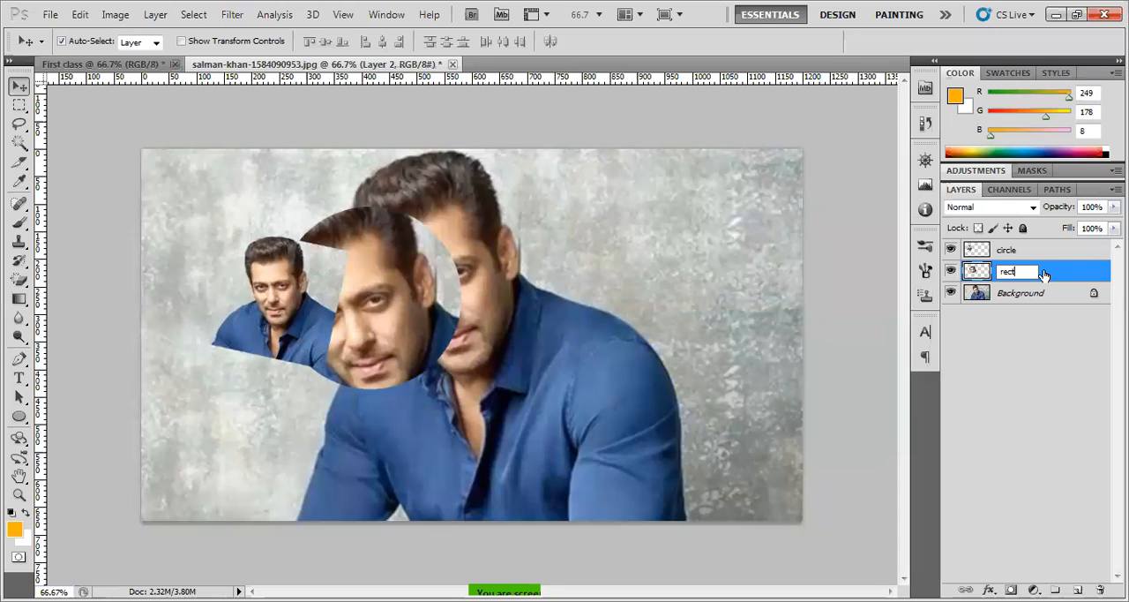
{"action": "key", "text": "Return"}
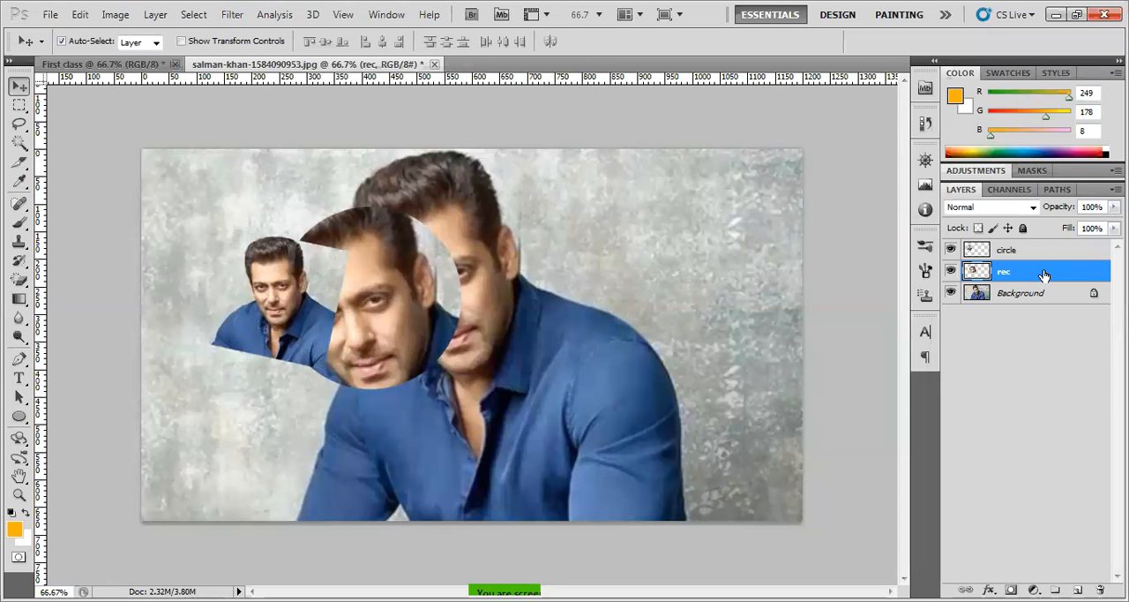
Move the small rectangular portrait copy onto the central man's chest and rename its layer as rec
{"action": "left_click_drag", "start_coordinate": [306, 300], "coordinate": [555, 364]}
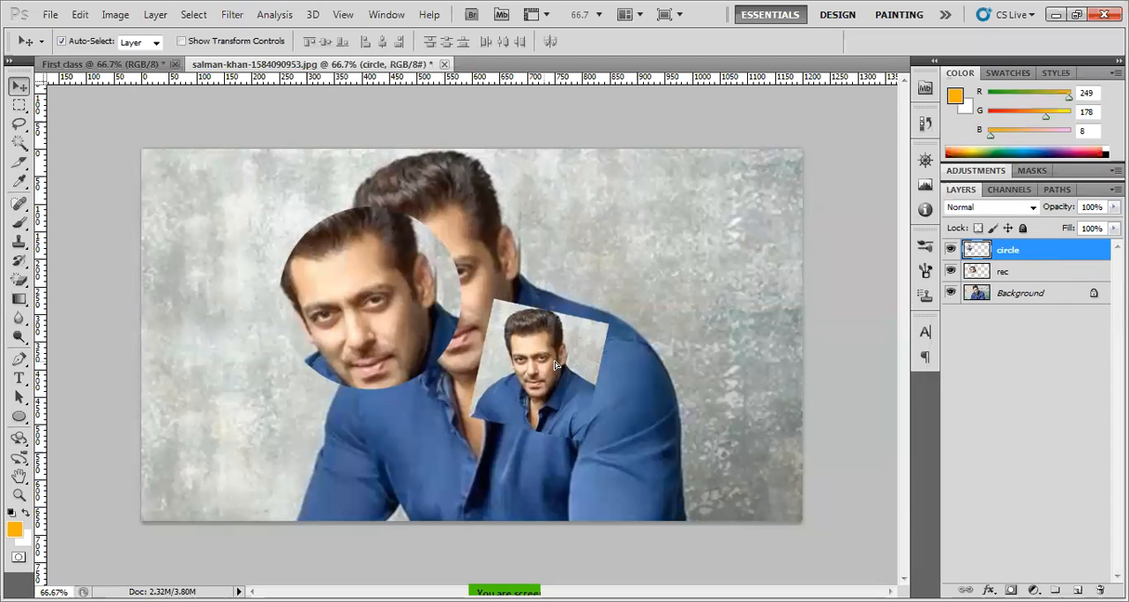
{"action": "double_click", "coordinate": [1014, 251]}
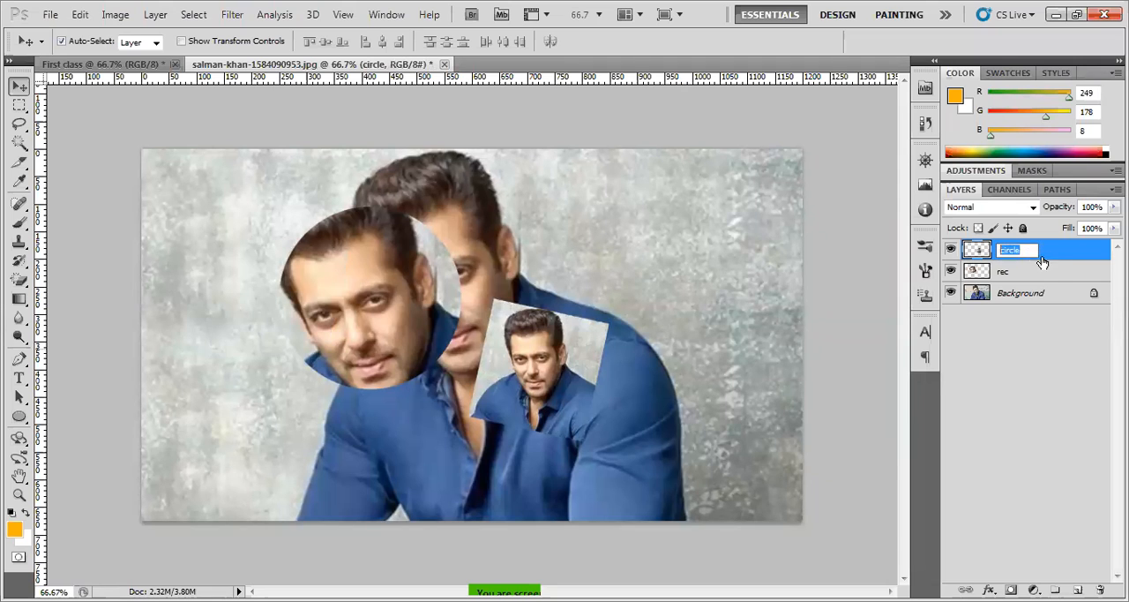
{"action": "type", "text": "rec"}
{"action": "key", "text": "Return"}
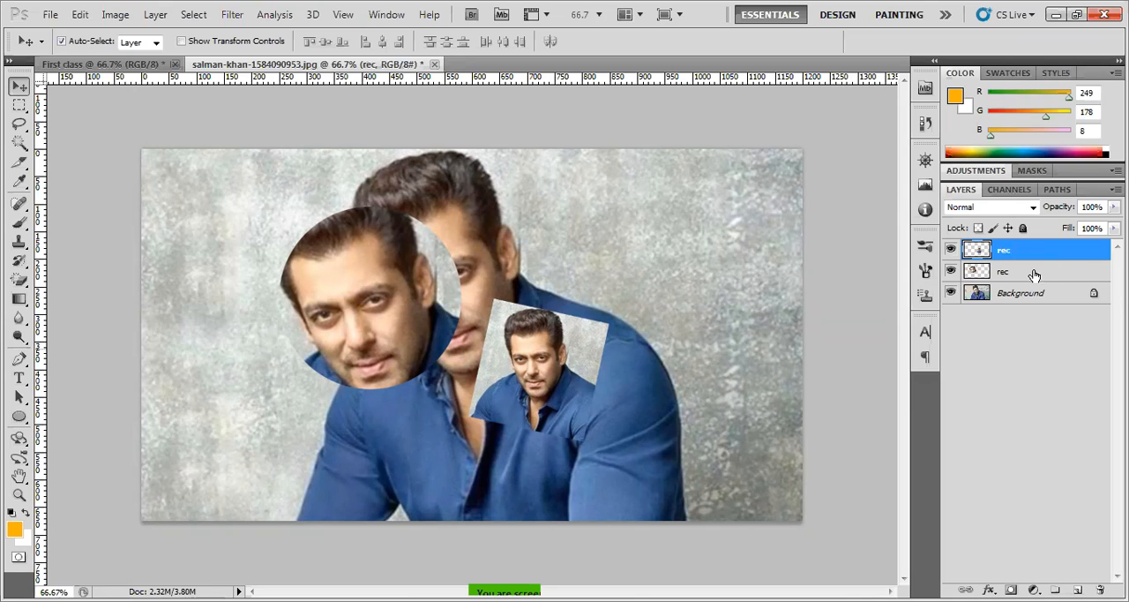
{"action": "left_click", "coordinate": [1009, 279]}
{"action": "double_click", "coordinate": [1020, 277]}
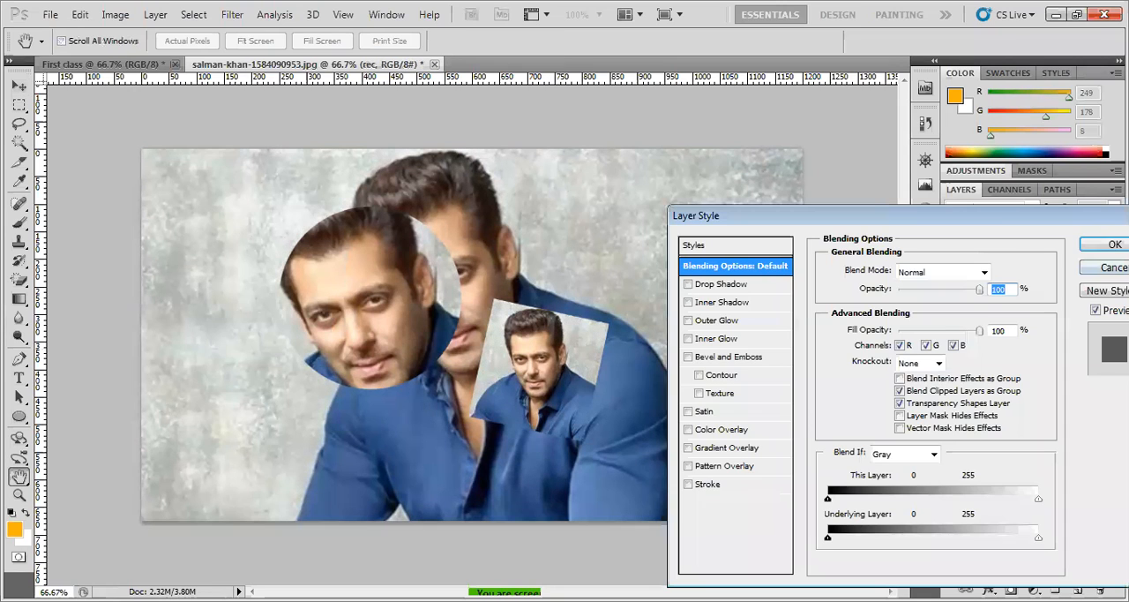
{"action": "left_click", "coordinate": [1104, 267]}
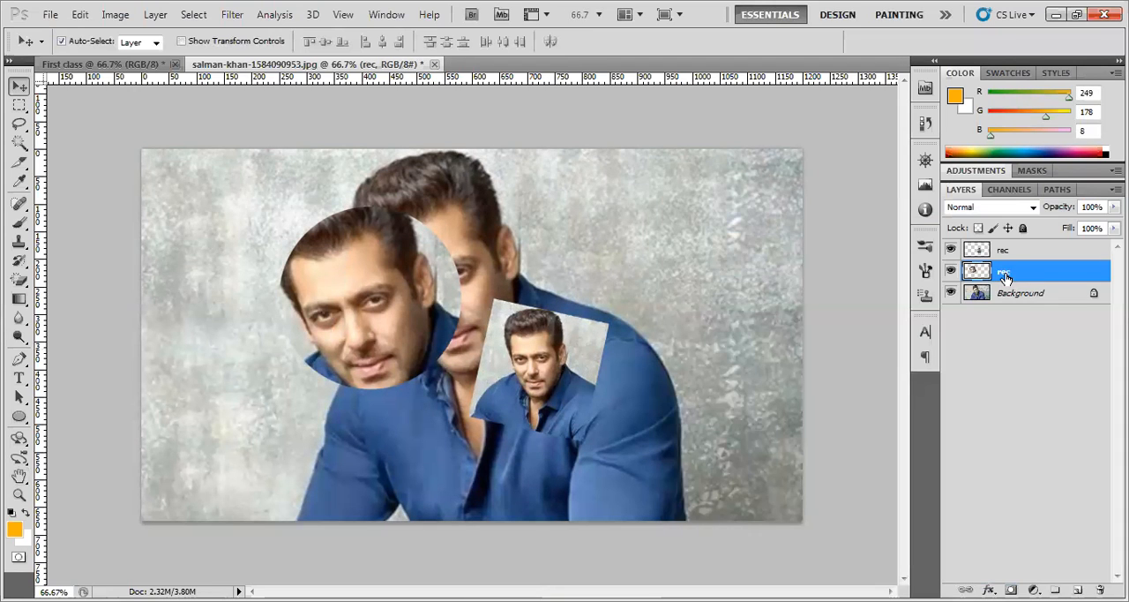
{"action": "double_click", "coordinate": [1028, 277]}
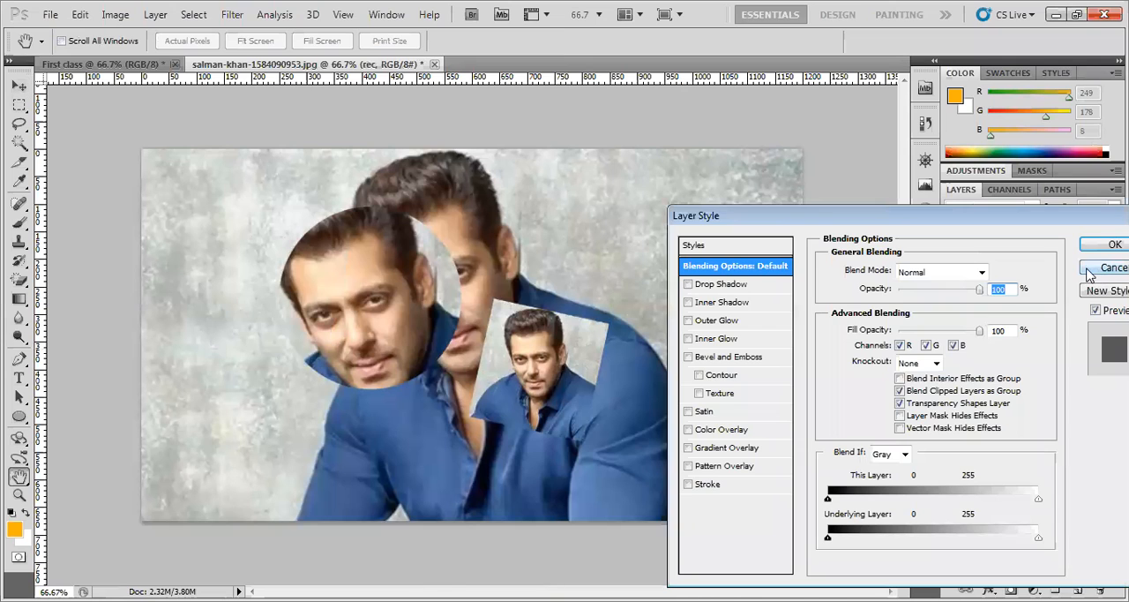
{"action": "left_click", "coordinate": [1098, 267]}
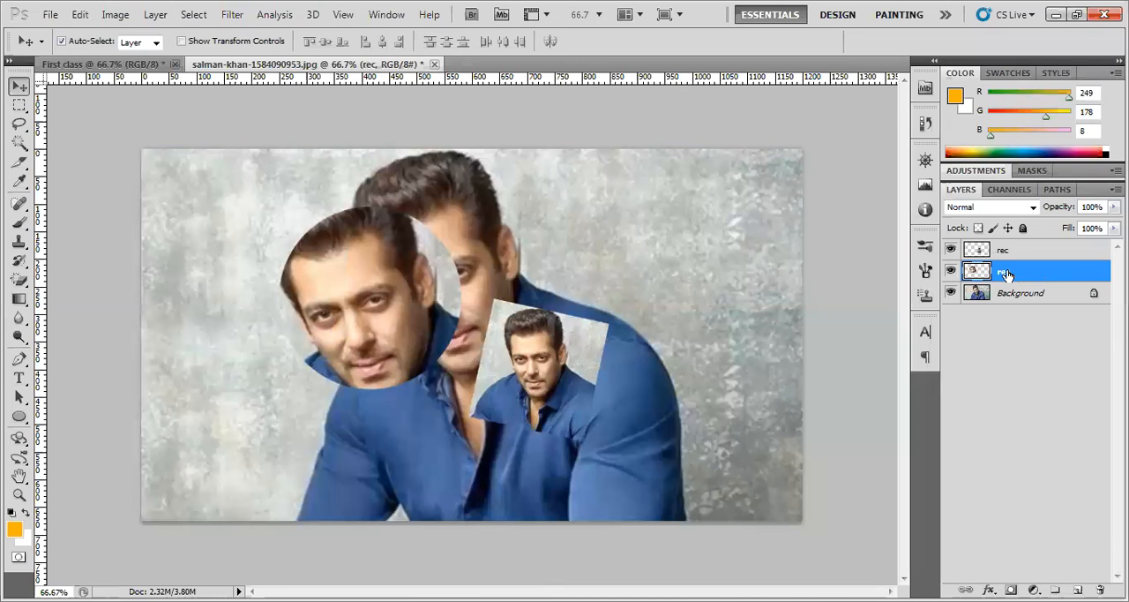
Rename the circular face copy's layer as circle, shift that copy left and raise the small portrait copy beside the central man's face
{"action": "double_click", "coordinate": [1006, 274]}
{"action": "left_click", "coordinate": [1022, 272]}
{"action": "key", "text": "BackSpace"}
{"action": "key", "text": "BackSpace"}
{"action": "key", "text": "BackSpace"}
{"action": "type", "text": "circle"}
{"action": "key", "text": "Return"}
{"action": "left_click_drag", "start_coordinate": [403, 352], "coordinate": [358, 352]}
{"action": "left_click_drag", "start_coordinate": [550, 374], "coordinate": [525, 308]}
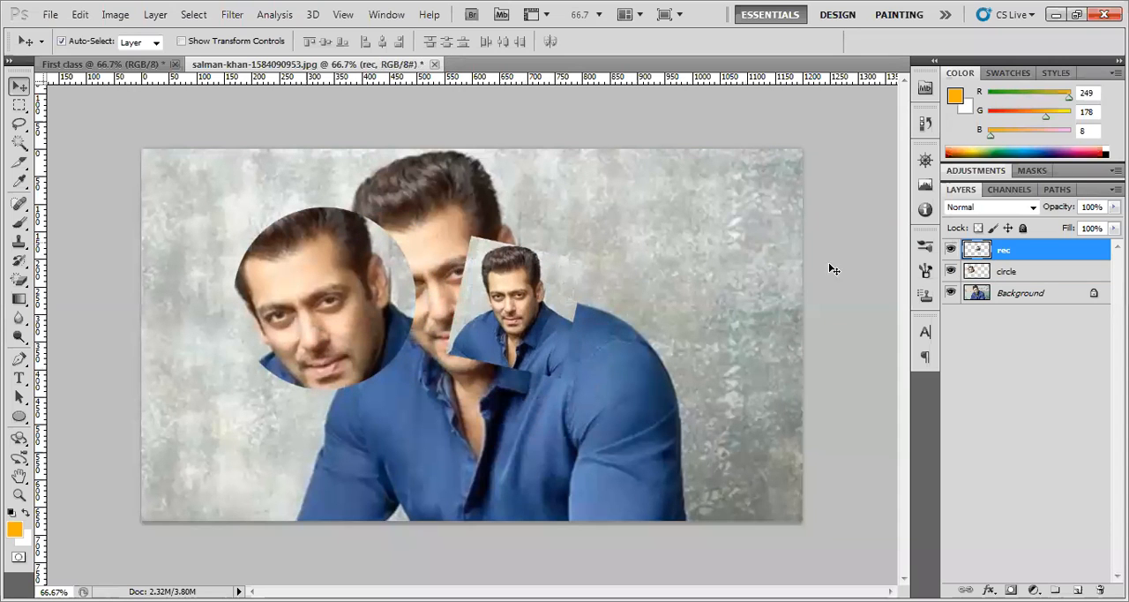
Draw an orange rectangle about 90 by 115 px below the circular face and rename its layer as yellow
{"action": "left_click", "coordinate": [19, 417]}
{"action": "left_click", "coordinate": [163, 41]}
{"action": "mouse_move", "coordinate": [222, 398]}
{"action": "left_mouse_down"}
{"action": "mouse_move", "coordinate": [253, 455]}
{"action": "mouse_move", "coordinate": [269, 460]}
{"action": "left_mouse_up"}
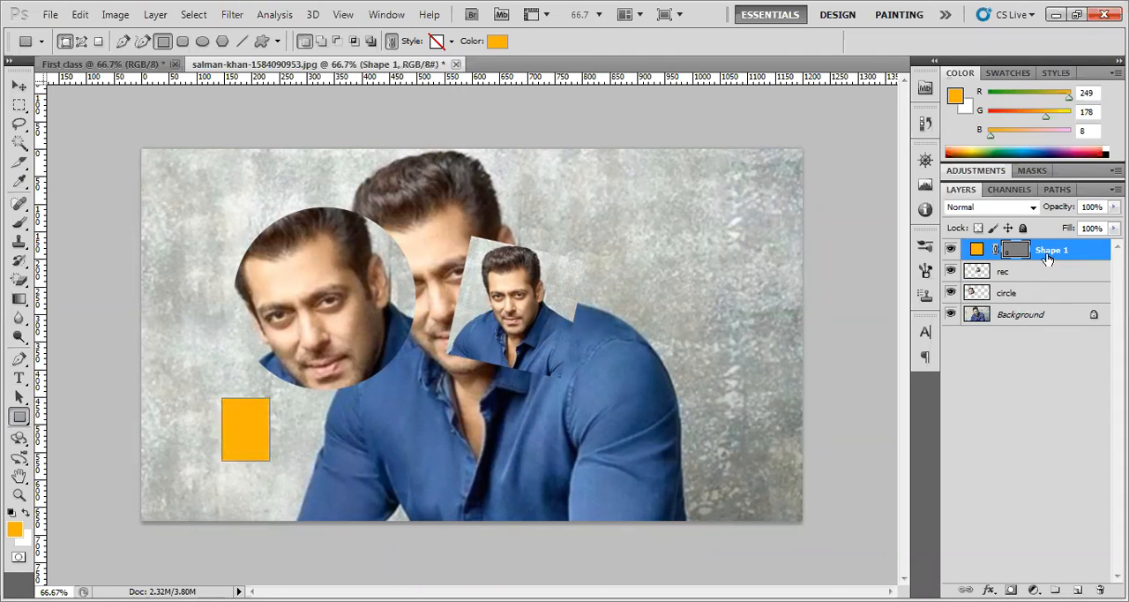
{"action": "double_click", "coordinate": [1052, 252]}
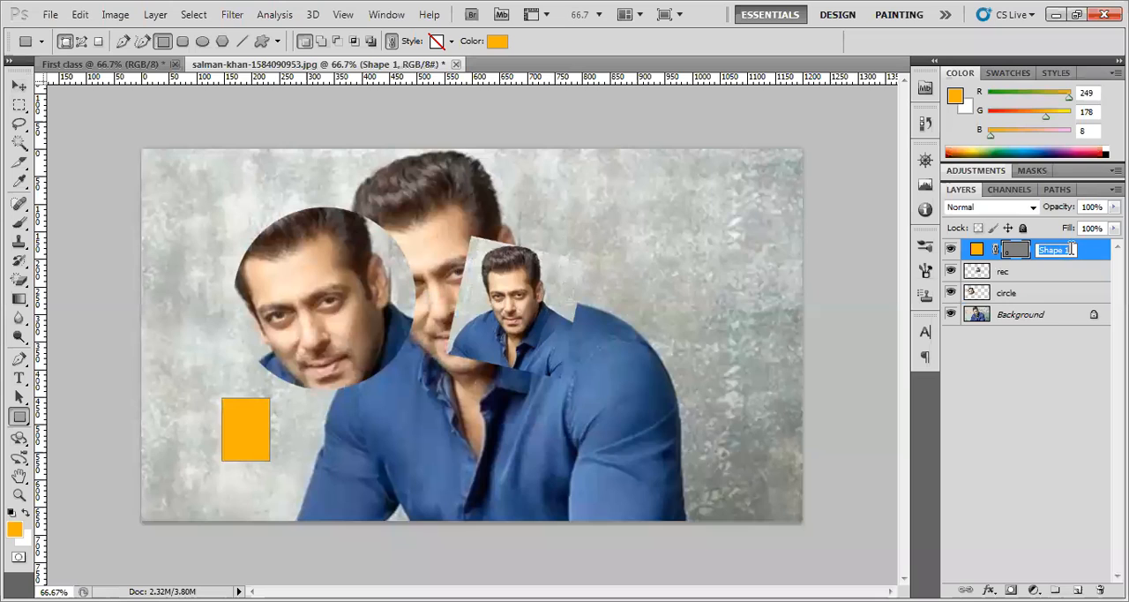
{"action": "type", "text": "yellow"}
{"action": "key", "text": "Return"}
Move the orange rectangle across onto the man's sleeve and shift the small portrait copy slightly down
{"action": "left_click", "coordinate": [19, 84]}
{"action": "left_click_drag", "start_coordinate": [247, 428], "coordinate": [651, 421]}
{"action": "left_click", "coordinate": [1048, 264]}
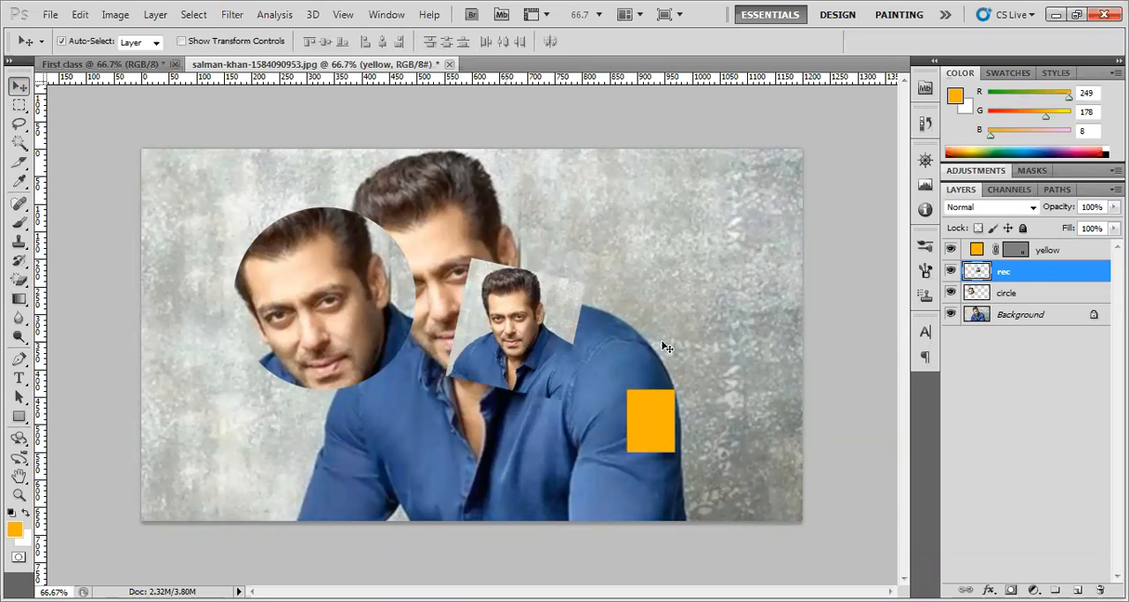
Create a new layer group above the yellow layer and place the yellow, rec and circle layers inside it
{"action": "left_click", "coordinate": [1065, 250]}
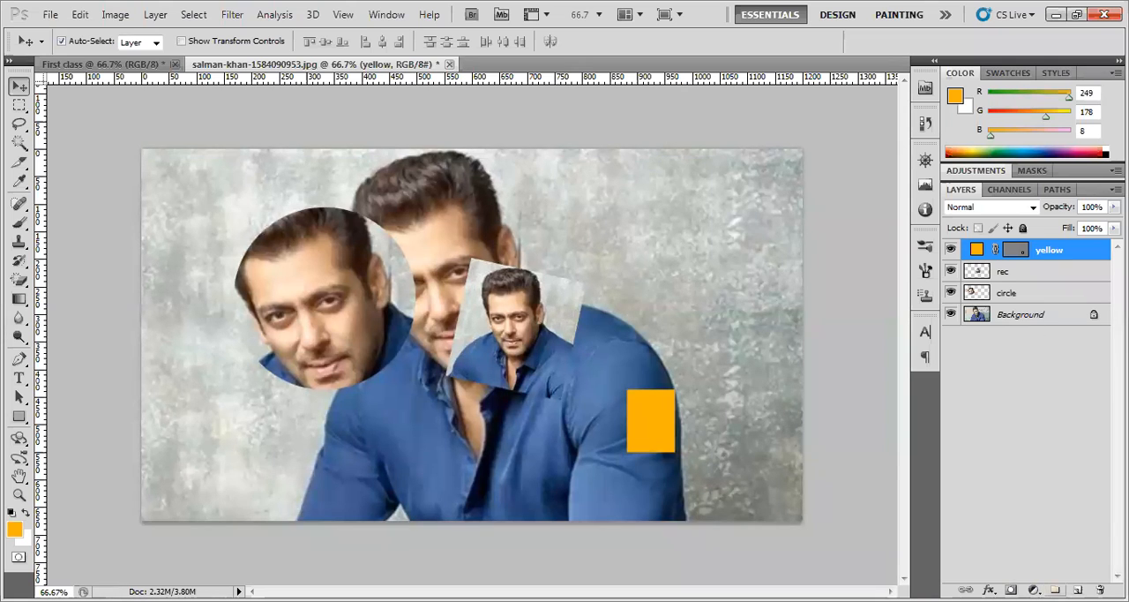
{"action": "key", "text": "ctrl+g"}
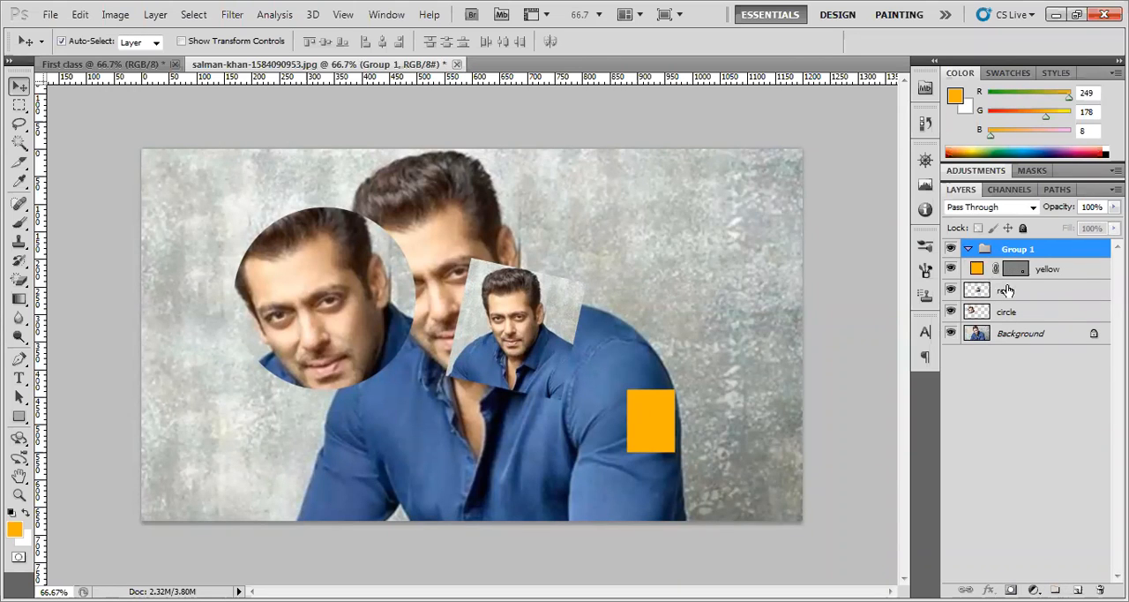
{"action": "left_click", "coordinate": [1014, 291]}
{"action": "left_click", "coordinate": [1058, 266]}
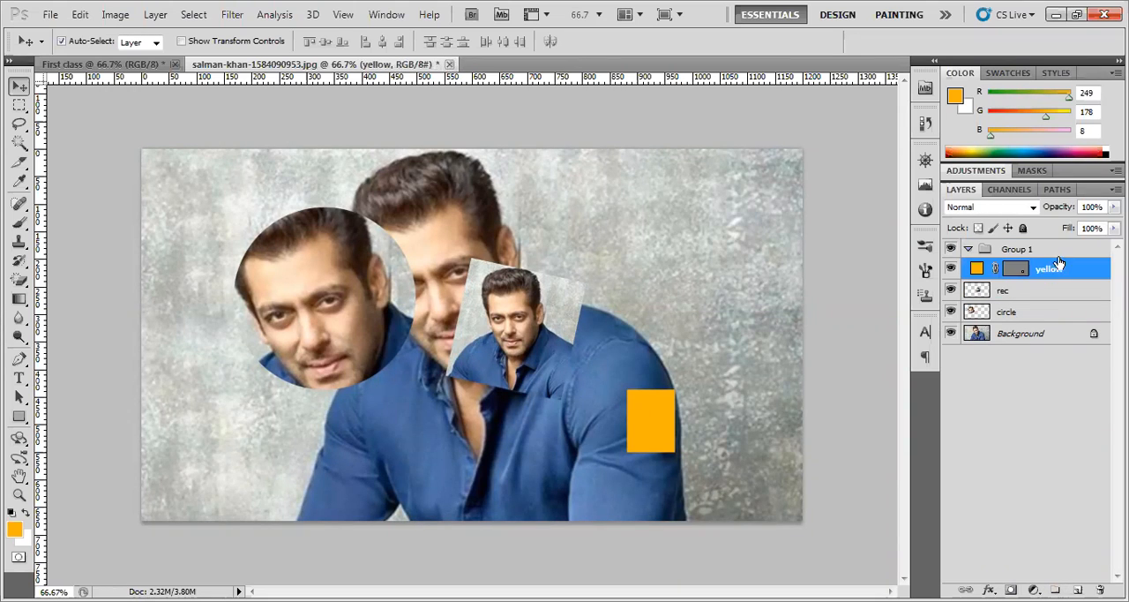
{"action": "left_click_drag", "start_coordinate": [1055, 270], "coordinate": [1055, 252]}
{"action": "left_click_drag", "start_coordinate": [1010, 292], "coordinate": [1013, 273]}
{"action": "left_click_drag", "start_coordinate": [1016, 312], "coordinate": [1018, 298]}
Check how hiding and showing Group 1 affects its layers, with the group both expanded and collapsed
{"action": "left_click", "coordinate": [951, 249]}
{"action": "left_click", "coordinate": [950, 250]}
{"action": "left_click", "coordinate": [951, 250]}
{"action": "left_click", "coordinate": [951, 250]}
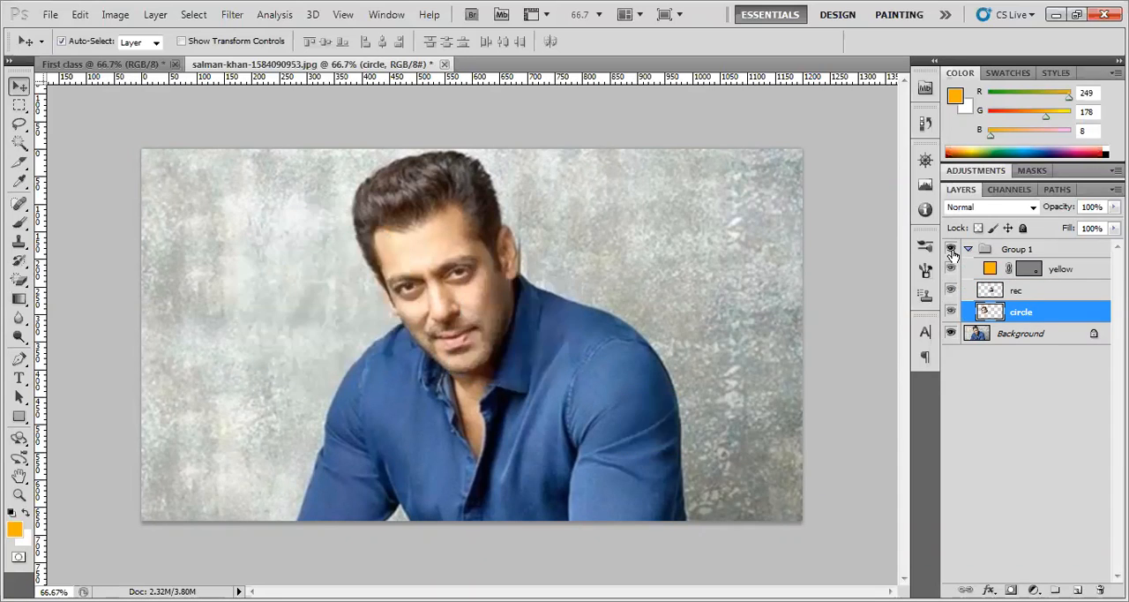
{"action": "left_click", "coordinate": [970, 251]}
{"action": "left_click", "coordinate": [950, 249]}
{"action": "left_click", "coordinate": [951, 250]}
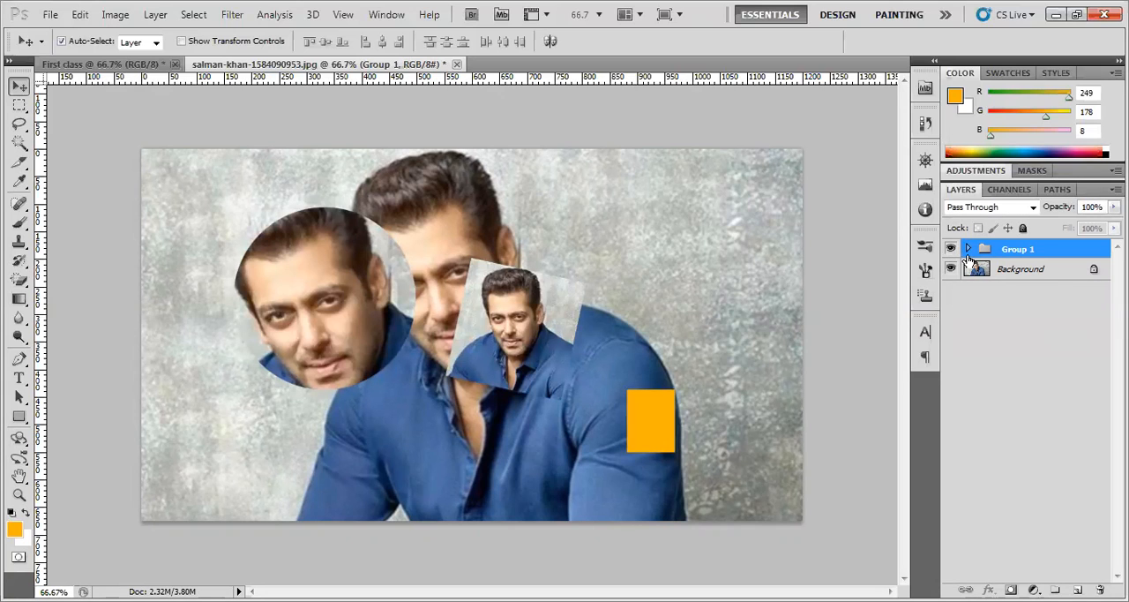
{"action": "left_click", "coordinate": [967, 251]}
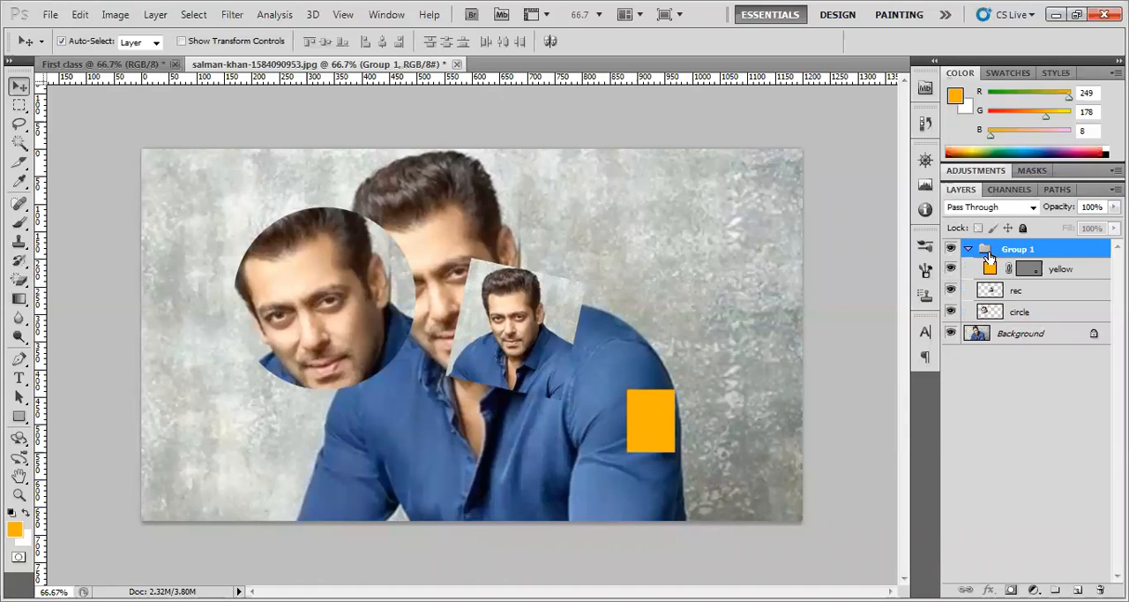
Rename Group 1 as header
{"action": "double_click", "coordinate": [1023, 250]}
{"action": "type", "text": "hrader"}
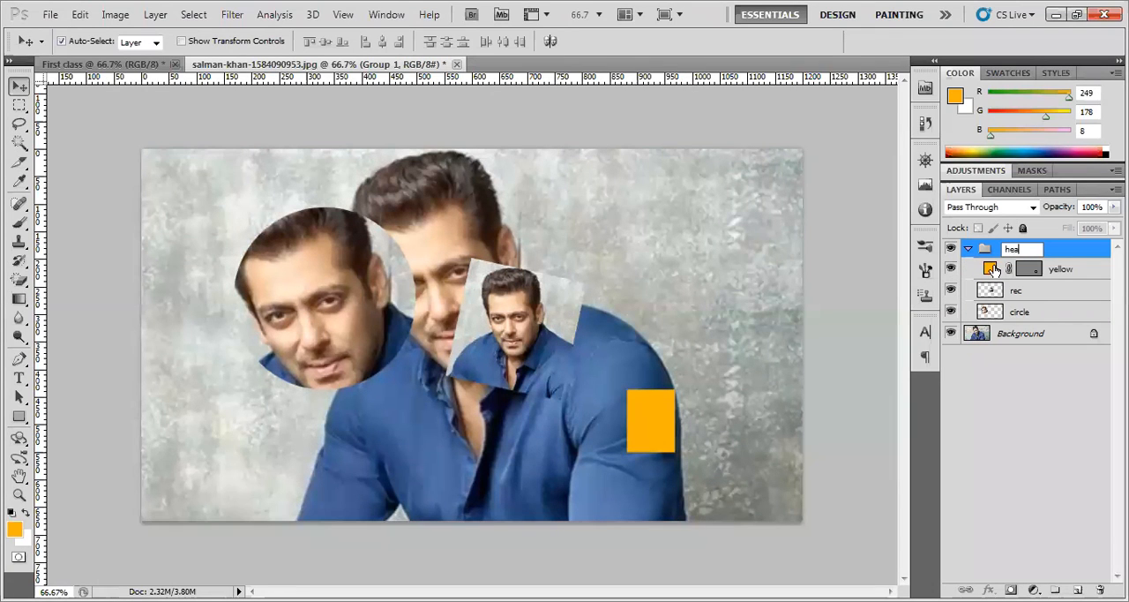
{"action": "key", "text": "Return"}
Collapse the header group, toggle its visibility off and on, and expand it to view its layers
{"action": "left_click", "coordinate": [968, 249]}
{"action": "left_click", "coordinate": [951, 249]}
{"action": "left_click", "coordinate": [951, 250]}
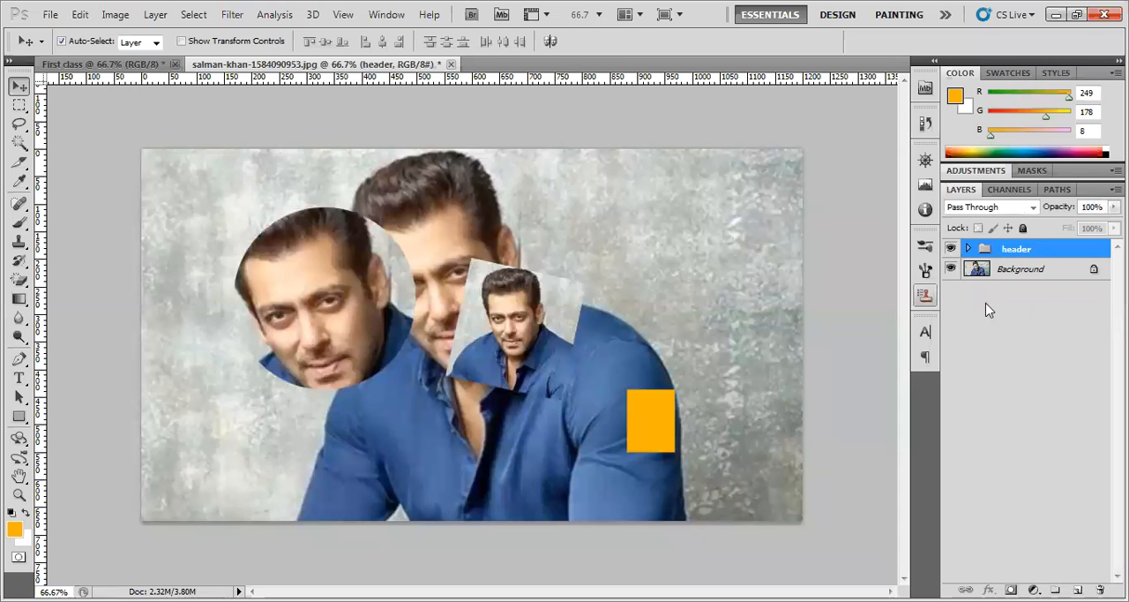
{"action": "left_click", "coordinate": [968, 249]}
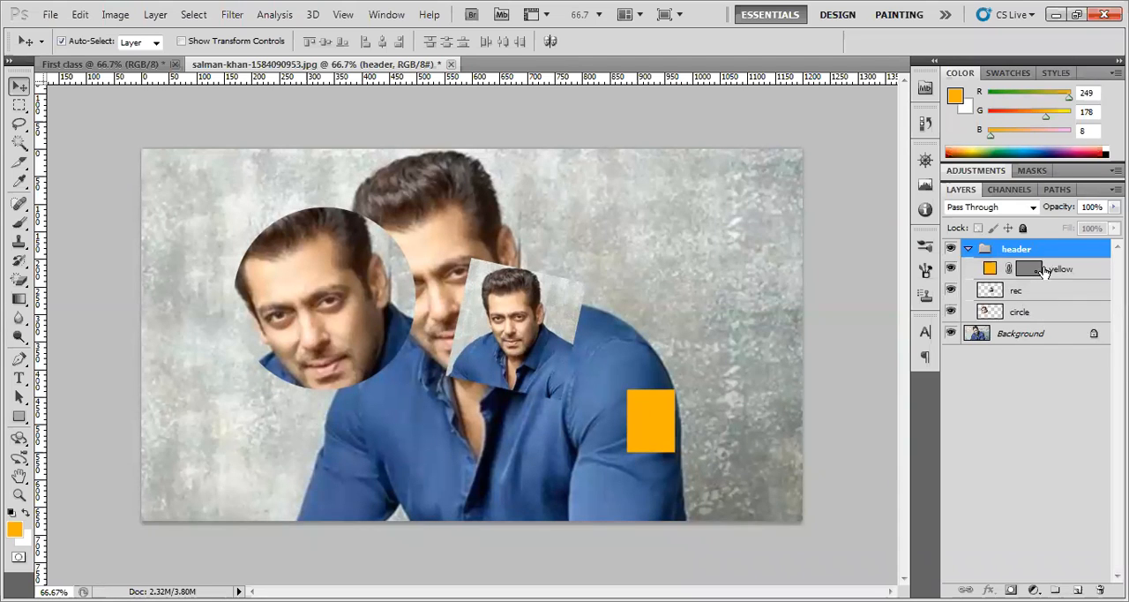
{"action": "left_click", "coordinate": [968, 249]}
{"action": "left_click", "coordinate": [968, 249]}
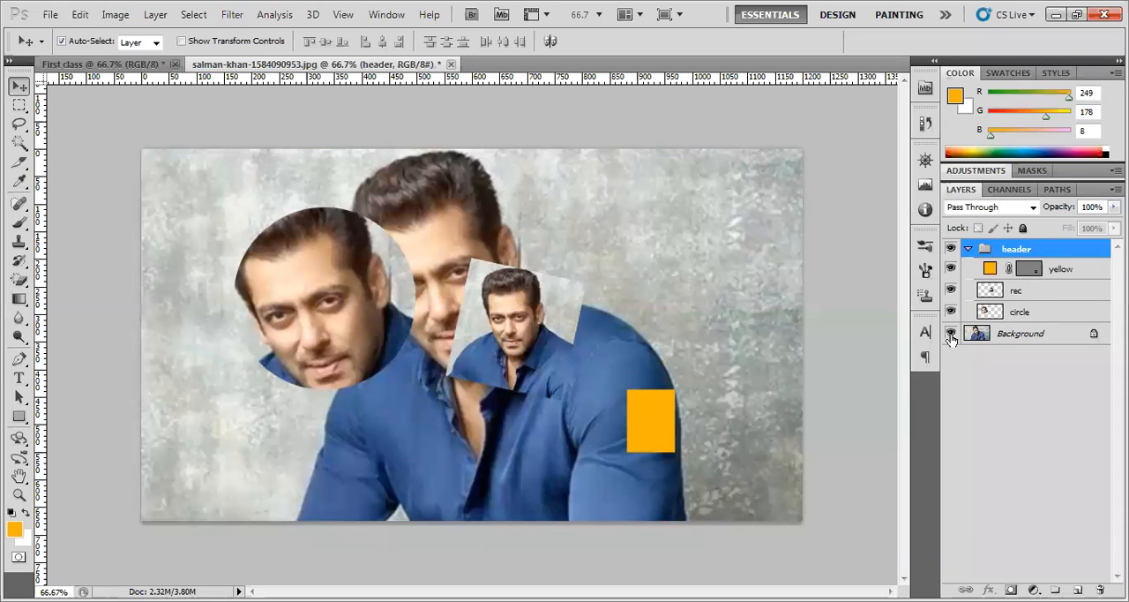
Move the grouped orange rectangle up beside the man's shoulder and nudge the small portrait copy up and to the right
{"action": "left_click_drag", "start_coordinate": [654, 403], "coordinate": [679, 306]}
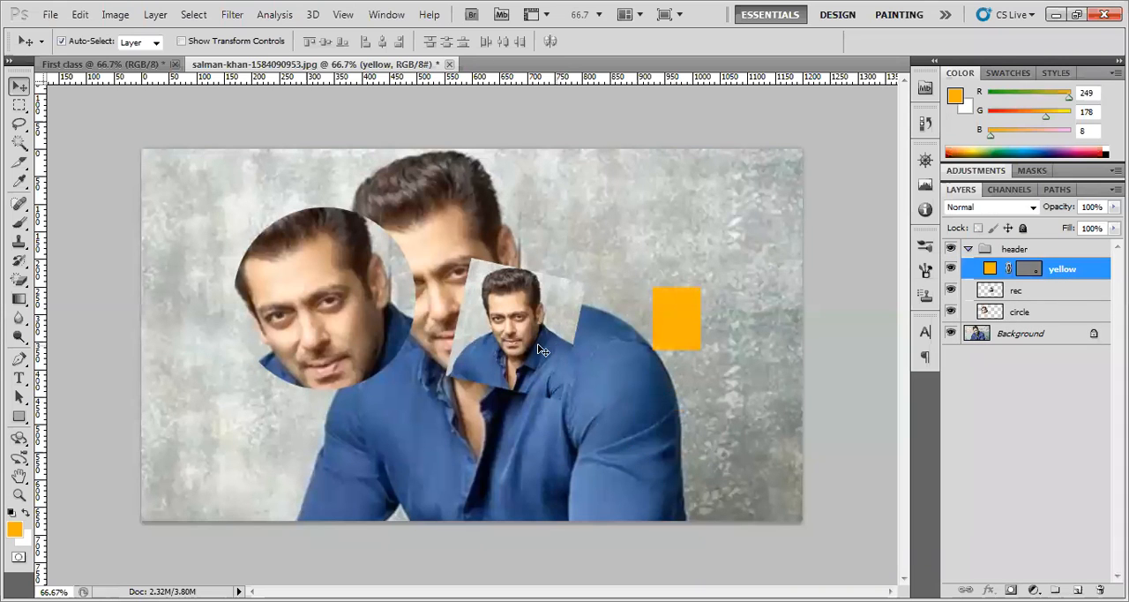
{"action": "left_click_drag", "start_coordinate": [544, 350], "coordinate": [561, 331]}
{"action": "left_click", "coordinate": [1052, 250]}
{"action": "right_click", "coordinate": [1053, 249]}
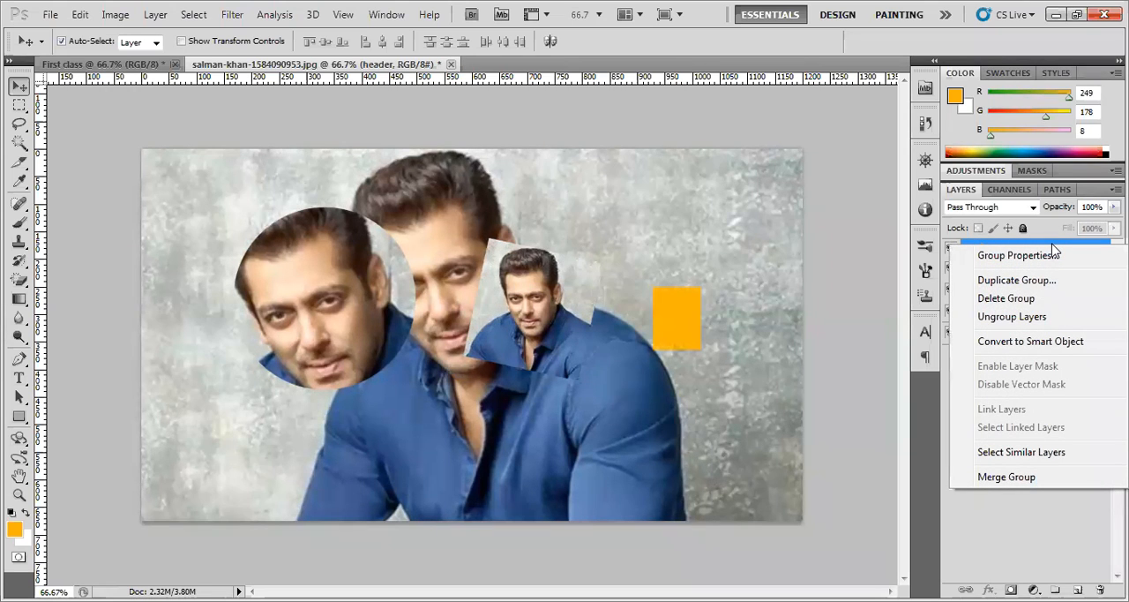
{"action": "left_click", "coordinate": [1040, 302]}
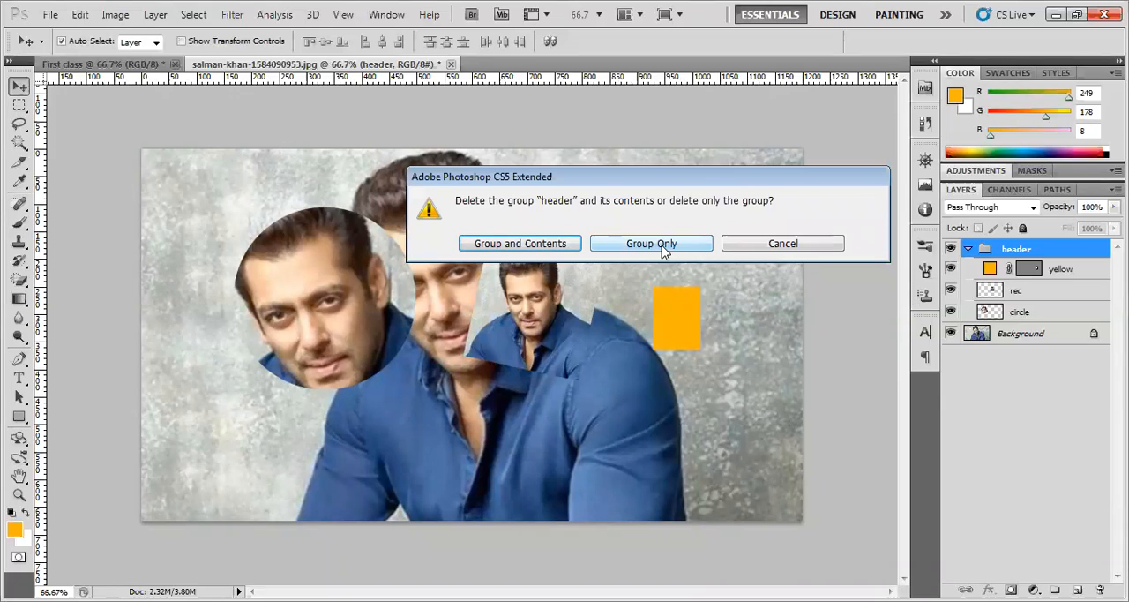
{"action": "left_click", "coordinate": [764, 247]}
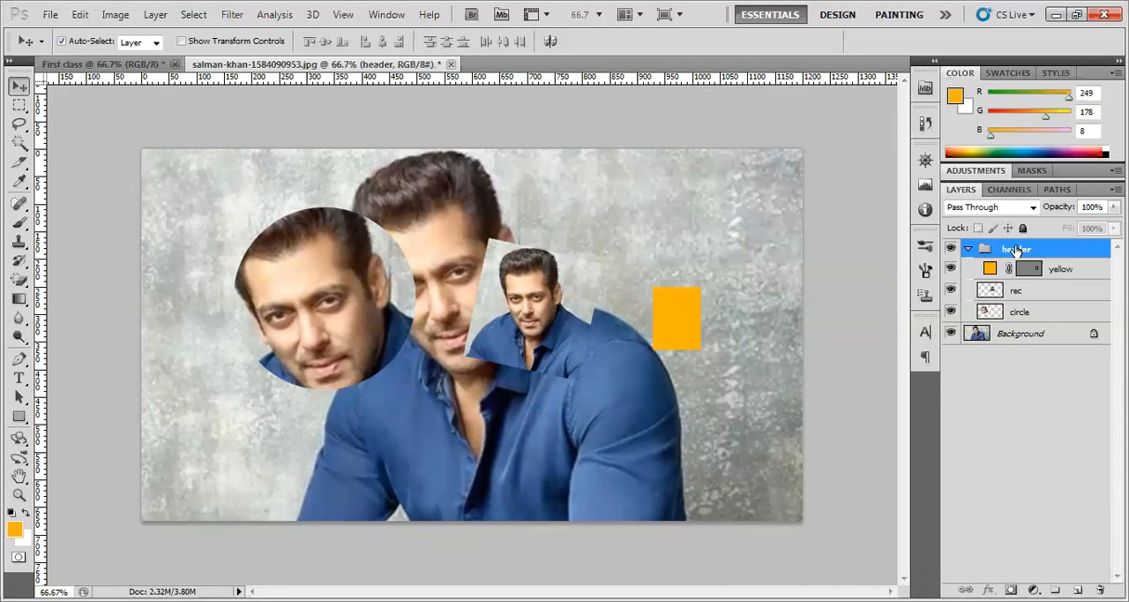
Ungroup the header group's layers and select only the yellow layer
{"action": "right_click", "coordinate": [1032, 249]}
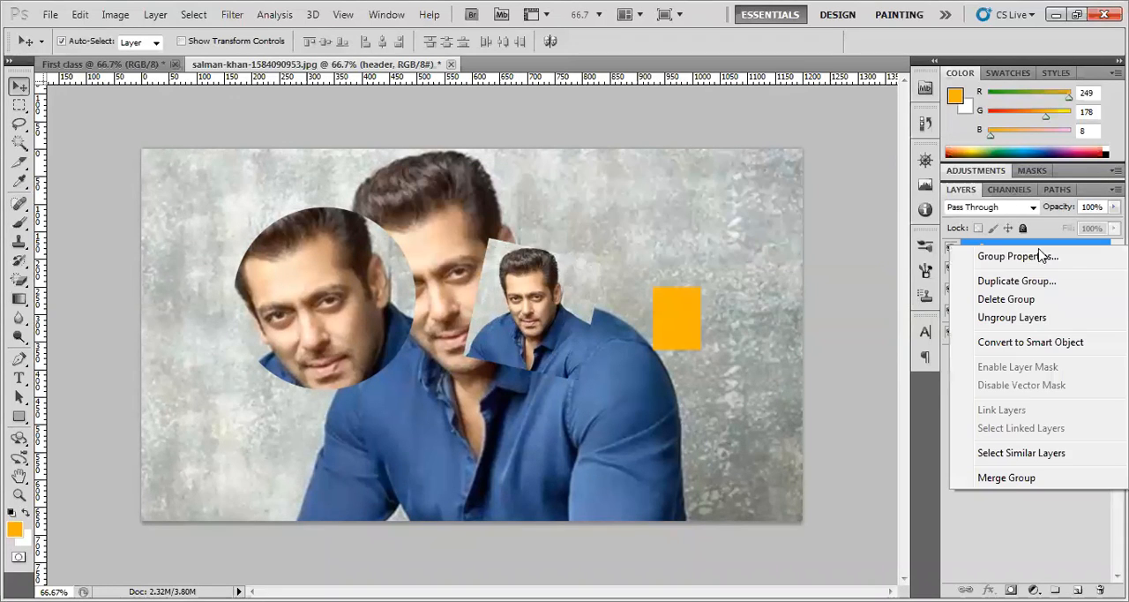
{"action": "left_click", "coordinate": [1039, 319]}
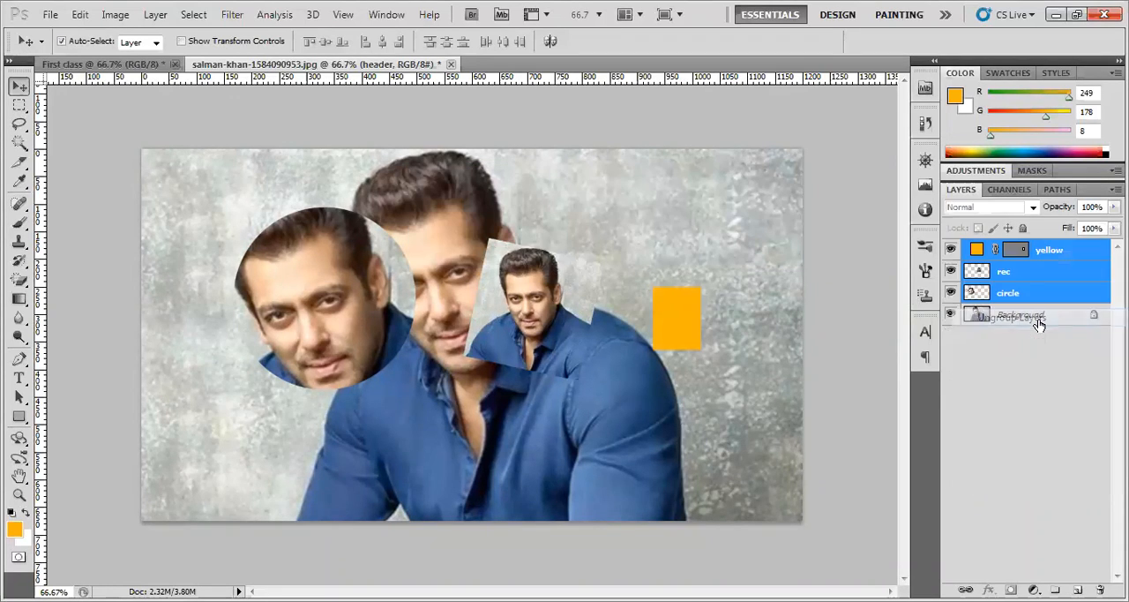
{"action": "left_click", "coordinate": [1056, 252]}
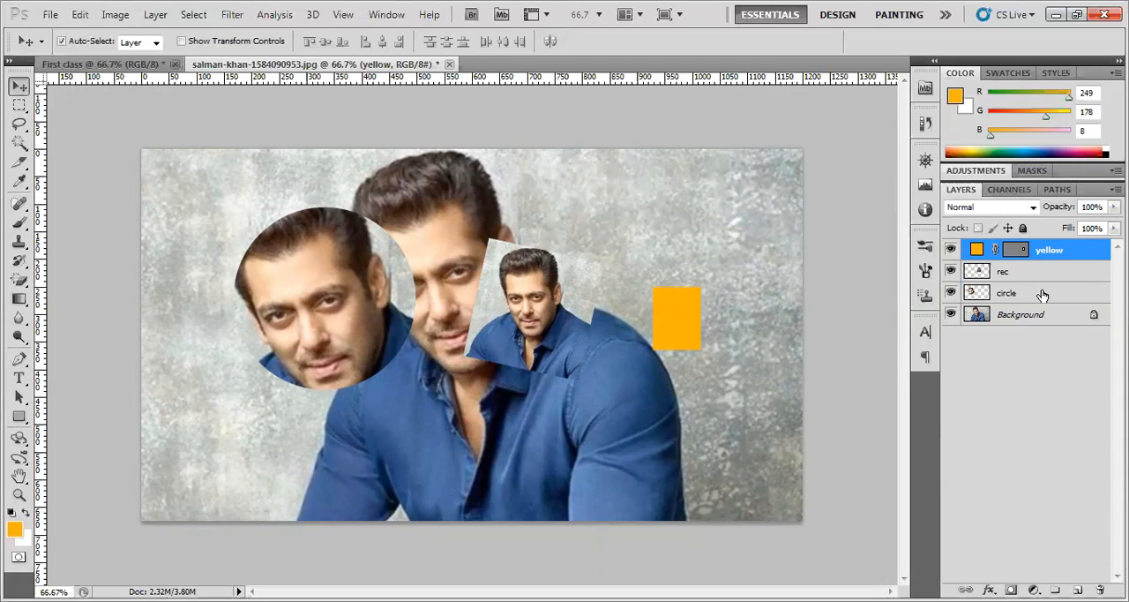
Spread the copies around the central man: circular face to his left, small portrait to the upper right, orange rectangle below the portrait
{"action": "left_click_drag", "start_coordinate": [323, 273], "coordinate": [285, 290]}
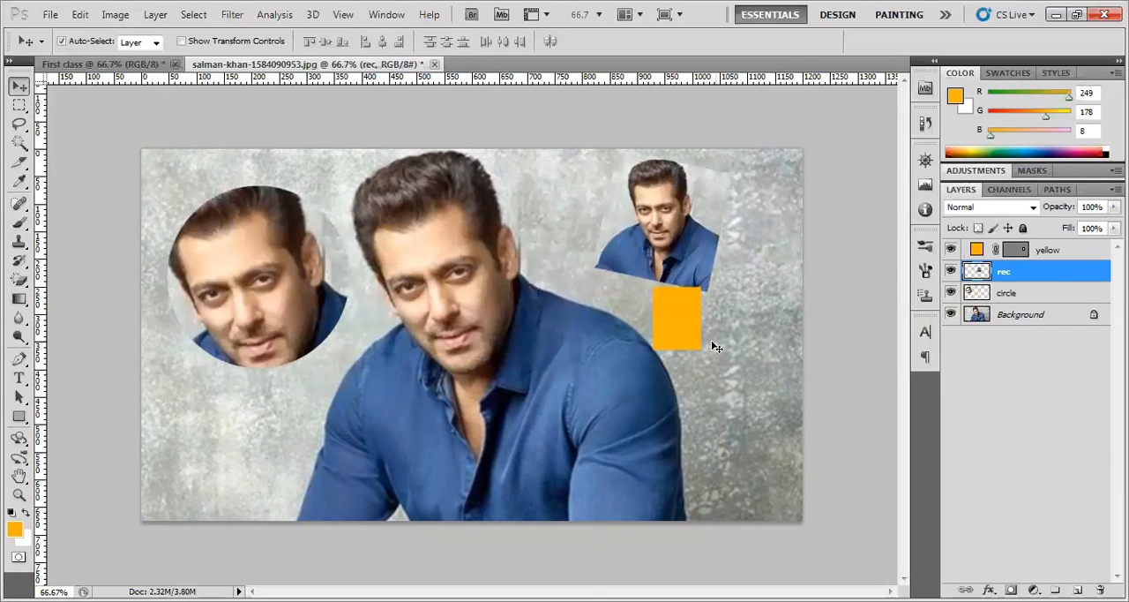
{"action": "left_click_drag", "start_coordinate": [670, 318], "coordinate": [719, 353]}
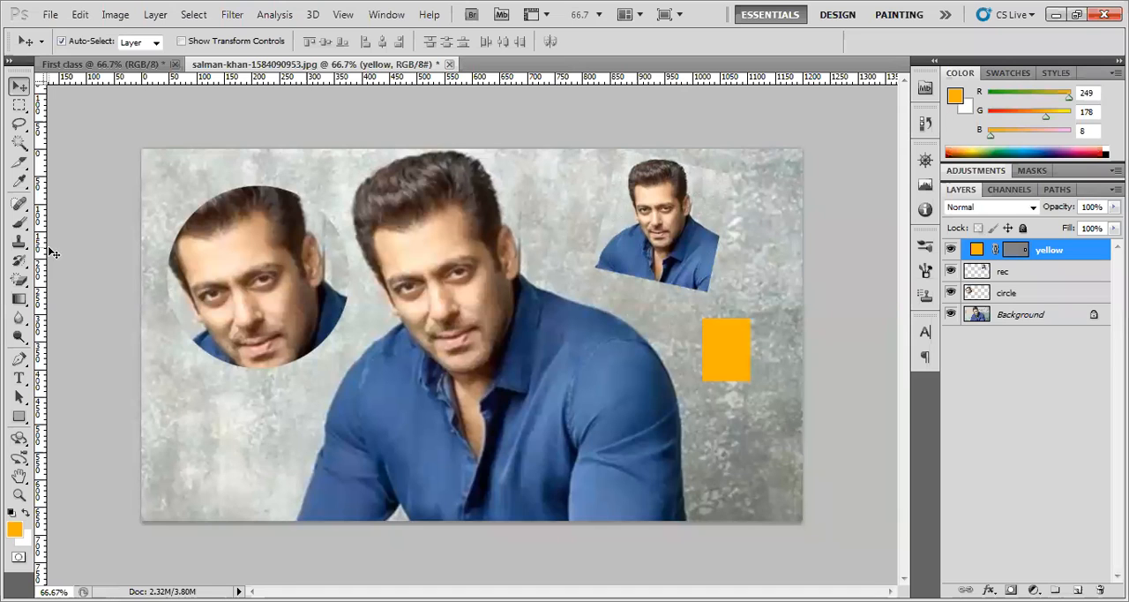
Draw a large orange rectangle about 690 by 345 px across the central man's chest with the Rectangle tool
{"action": "left_click", "coordinate": [21, 417]}
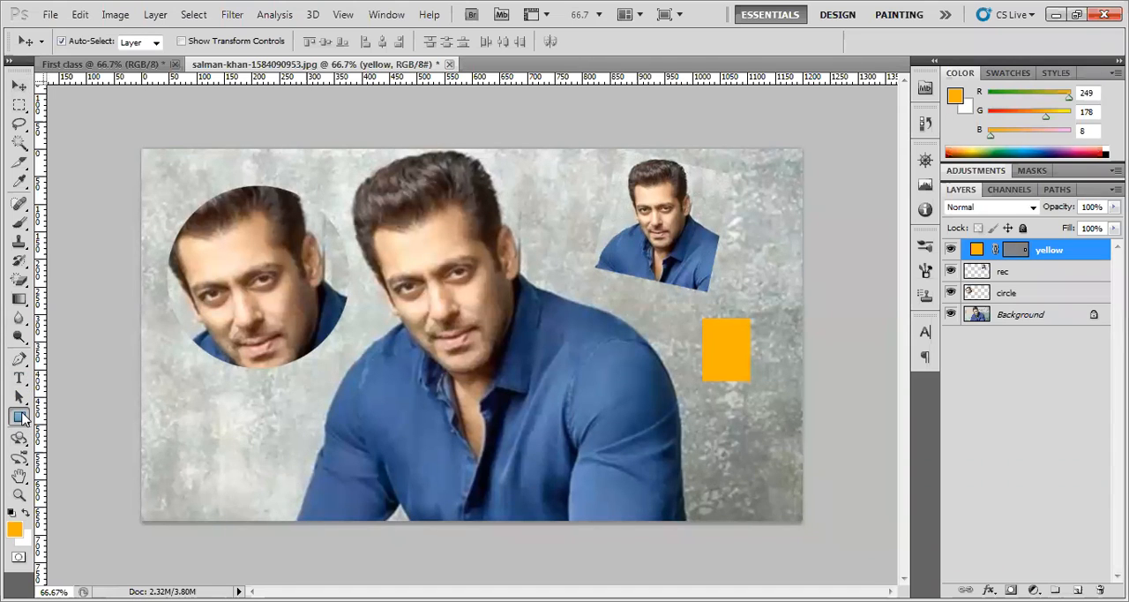
{"action": "right_click", "coordinate": [23, 418]}
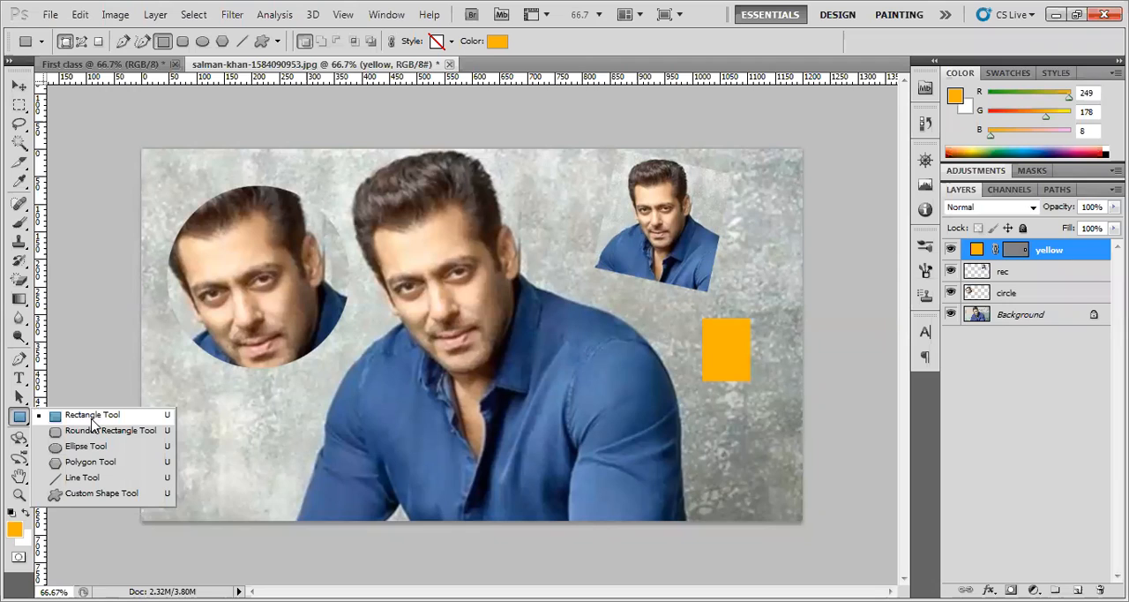
{"action": "left_click", "coordinate": [91, 418]}
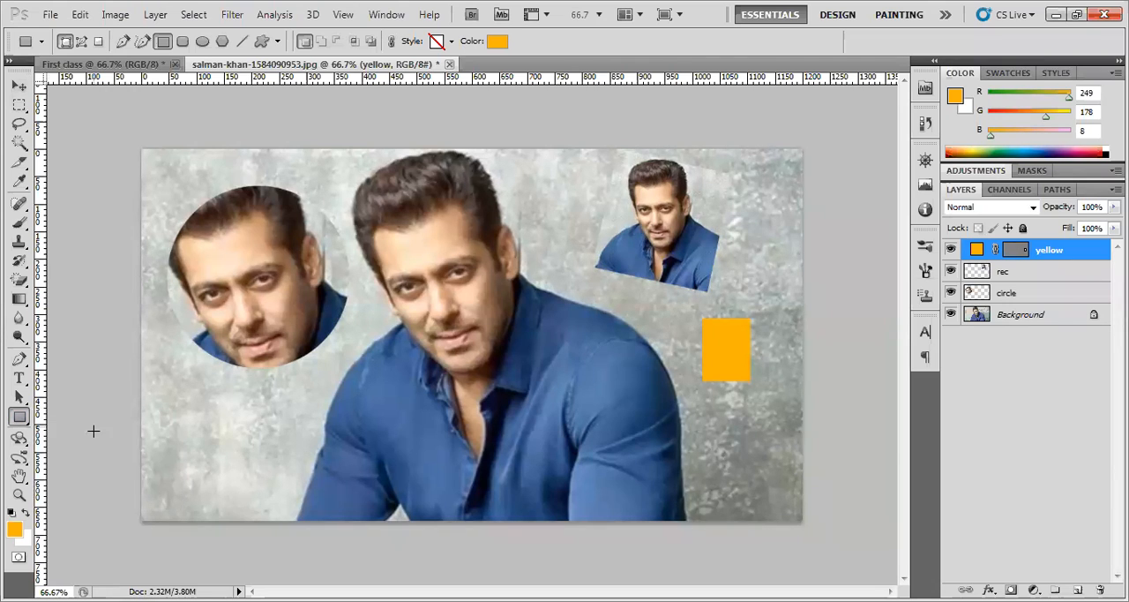
{"action": "right_click", "coordinate": [21, 419]}
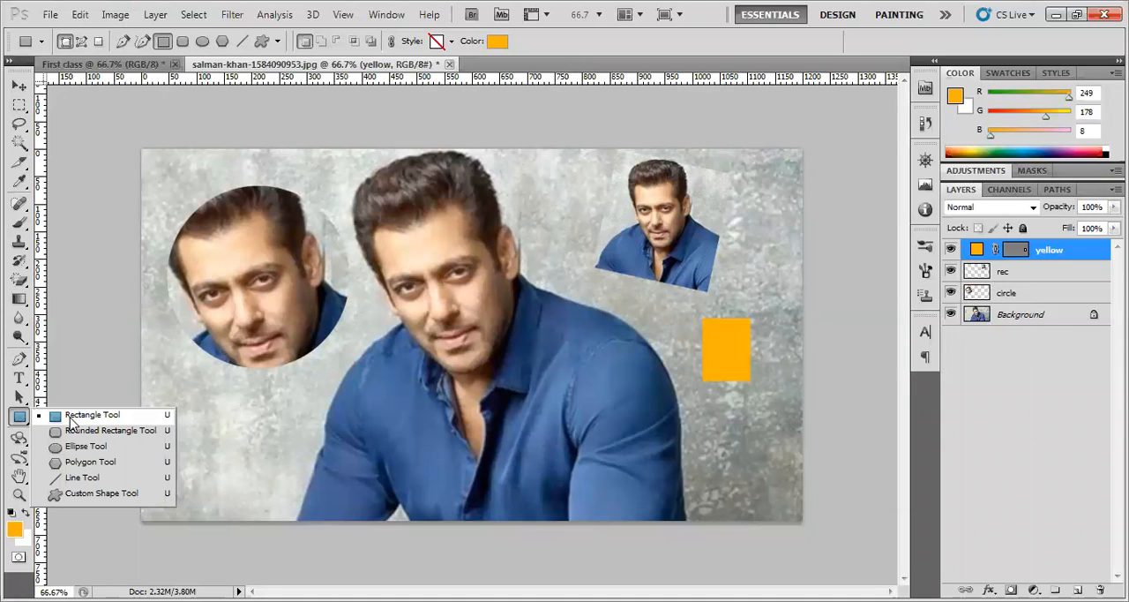
{"action": "left_click", "coordinate": [72, 421]}
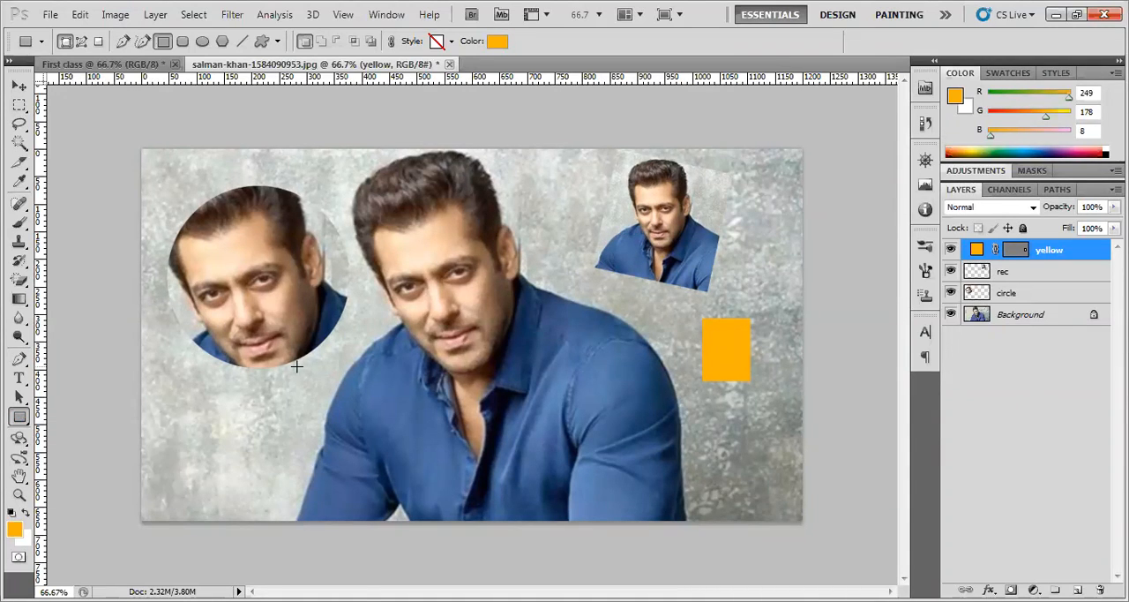
{"action": "left_click_drag", "start_coordinate": [287, 318], "coordinate": [668, 508]}
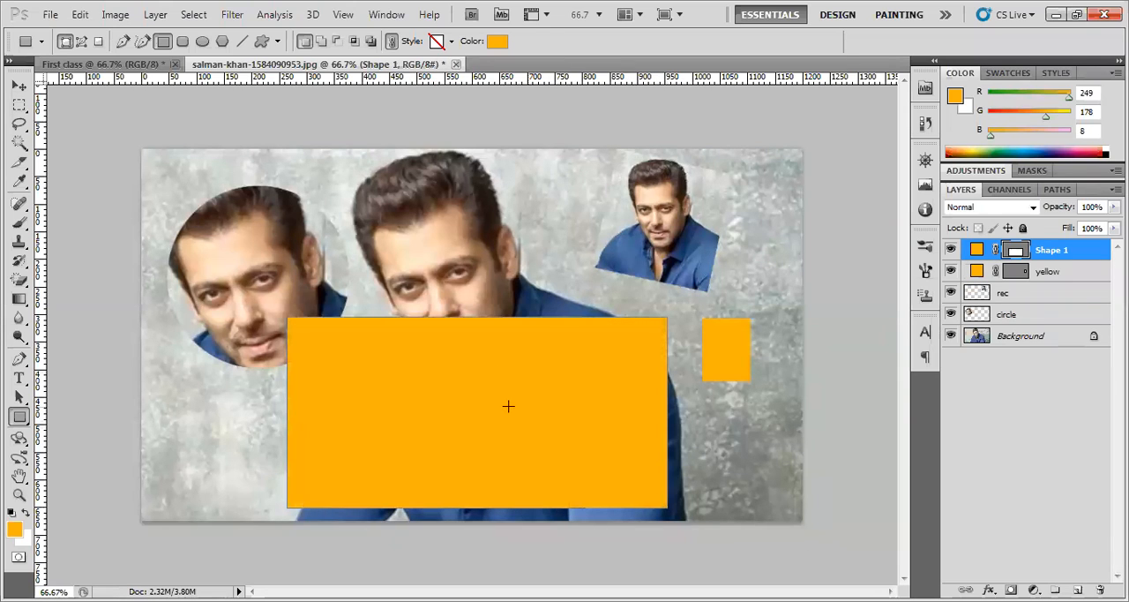
Move the large orange rectangle up over the central man's face and slide the circular face copy partly behind its left edge
{"action": "left_click", "coordinate": [19, 84]}
{"action": "left_click_drag", "start_coordinate": [420, 397], "coordinate": [405, 336]}
{"action": "left_click_drag", "start_coordinate": [189, 268], "coordinate": [218, 304]}
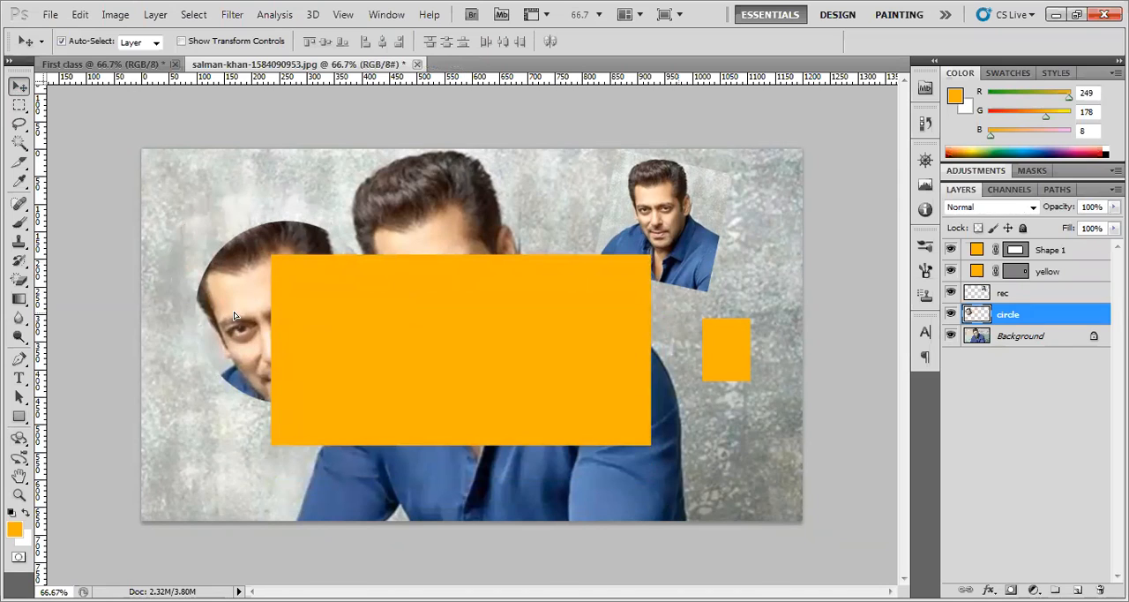
{"action": "left_click", "coordinate": [1030, 315]}
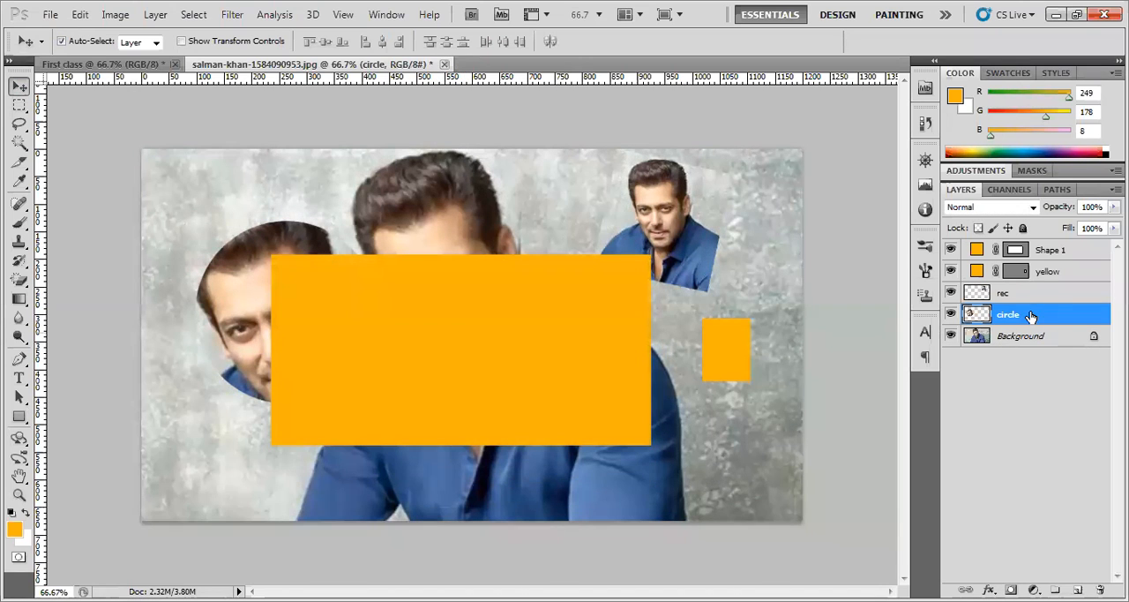
Bring the circle layer to the top of the stack and place the circular face on the large orange rectangle
{"action": "key", "text": "ctrl+shift+bracketright"}
{"action": "left_click_drag", "start_coordinate": [298, 331], "coordinate": [382, 362]}
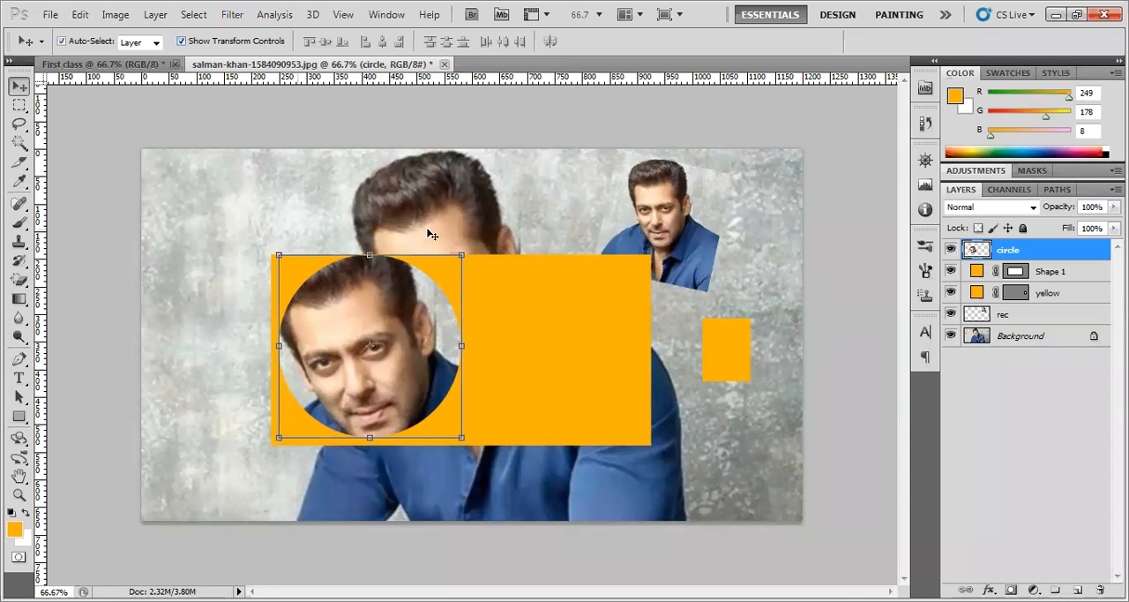
Scale the circular face copy to 65.11%, apply the transformation, hide the transform controls, and shift the face toward the large rectangle's right end
{"action": "left_click_drag", "start_coordinate": [461, 255], "coordinate": [401, 318]}
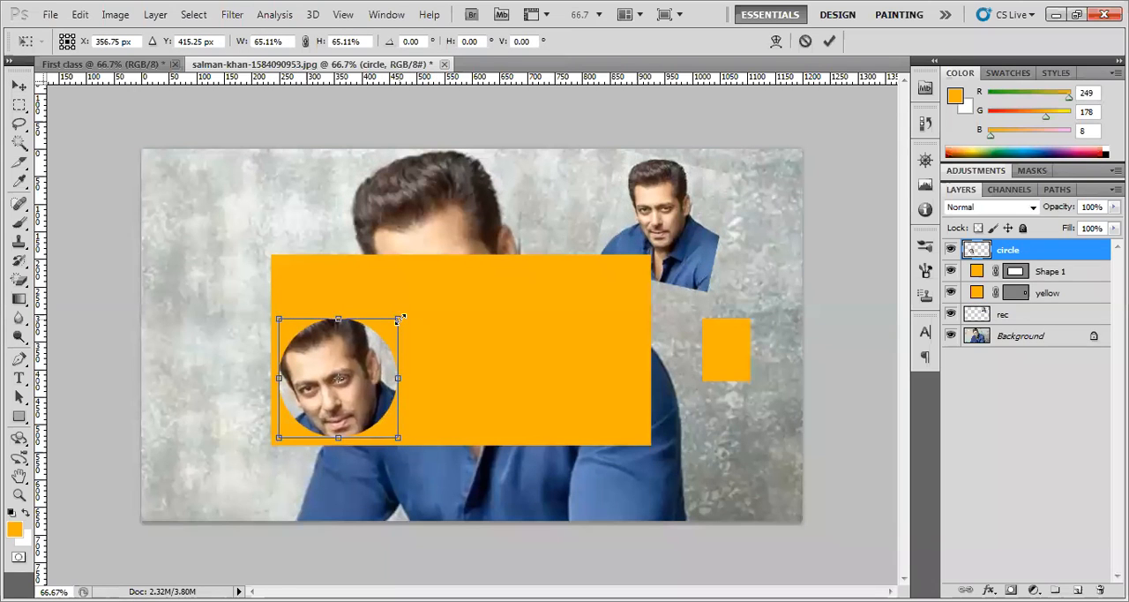
{"action": "left_click", "coordinate": [18, 86]}
{"action": "left_click", "coordinate": [496, 244]}
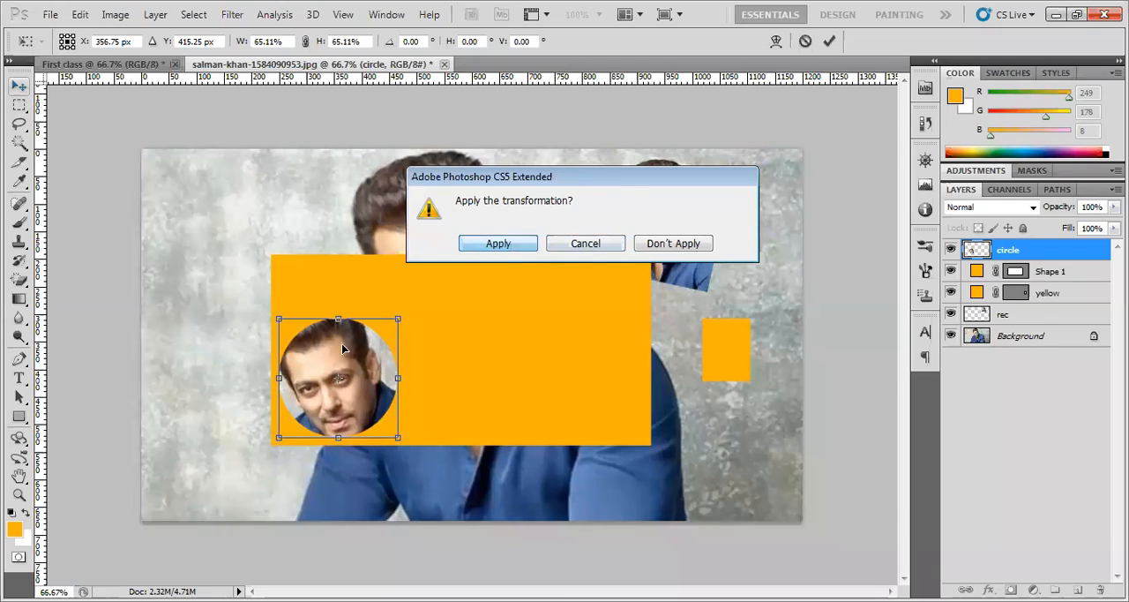
{"action": "left_click", "coordinate": [217, 41]}
{"action": "left_click_drag", "start_coordinate": [342, 397], "coordinate": [566, 368]}
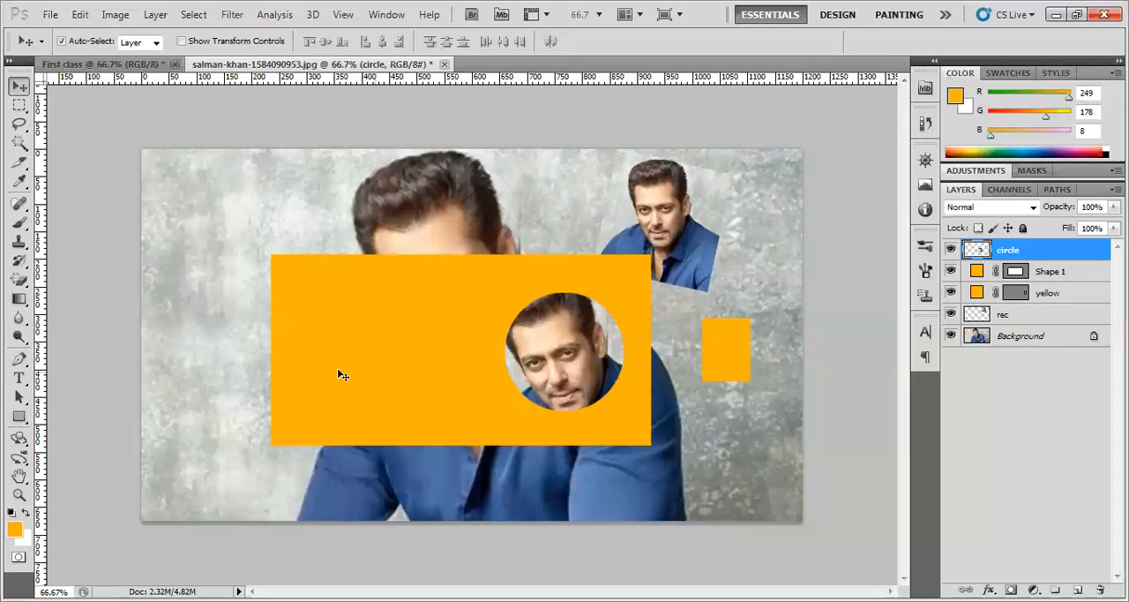
{"action": "left_click_drag", "start_coordinate": [575, 375], "coordinate": [550, 365]}
Delete the large orange rectangle (Shape 1) and the small orange rectangle (yellow)
{"action": "left_click_drag", "start_coordinate": [428, 341], "coordinate": [360, 335]}
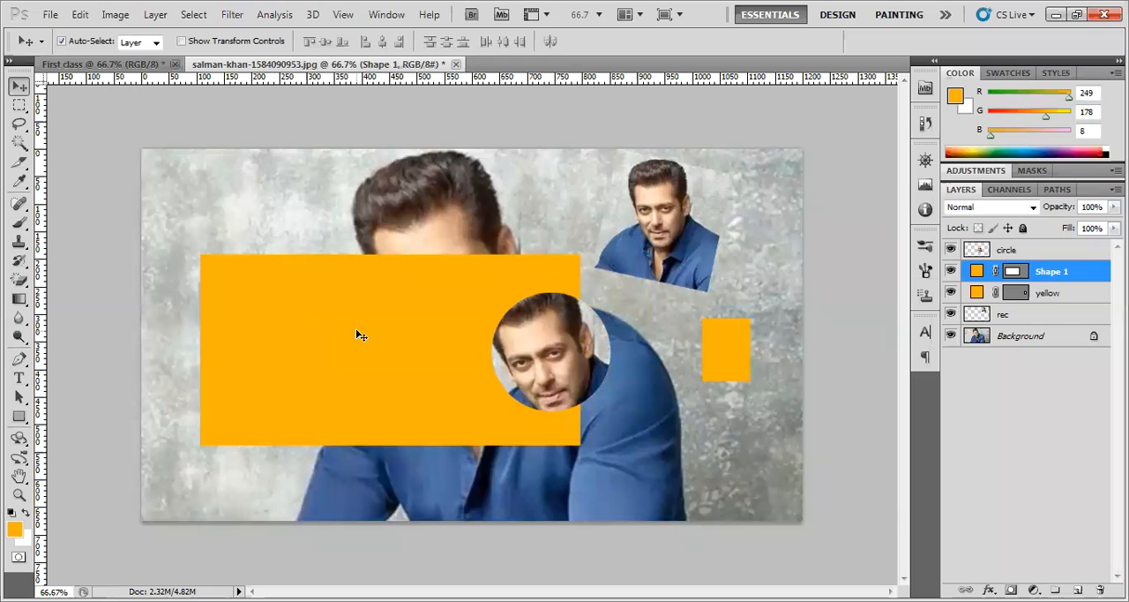
{"action": "key", "text": "Delete"}
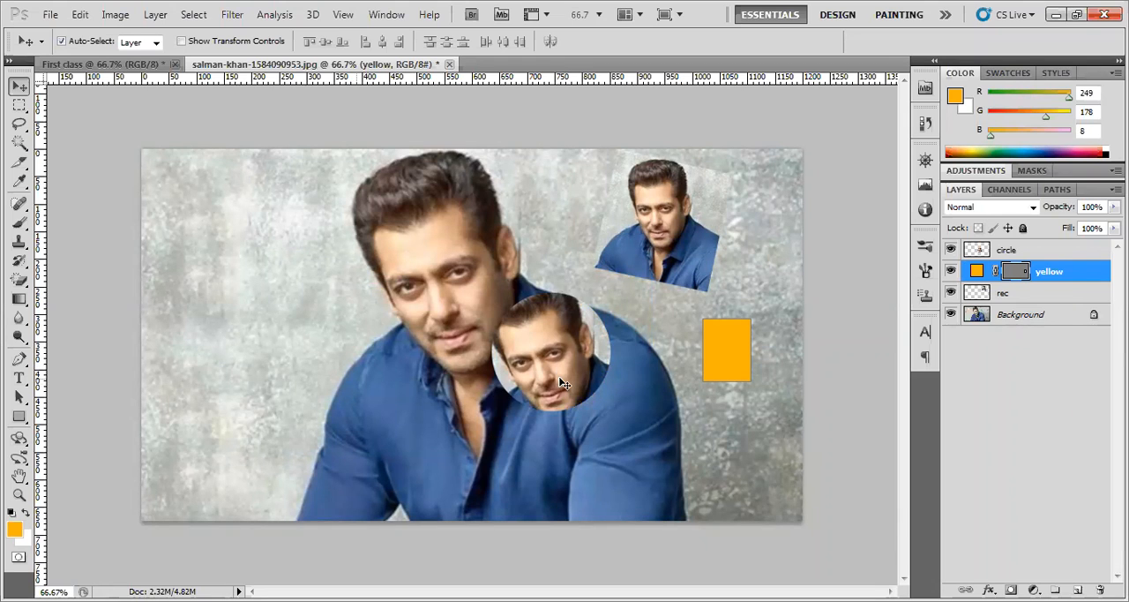
{"action": "left_click_drag", "start_coordinate": [564, 384], "coordinate": [524, 400]}
{"action": "left_click_drag", "start_coordinate": [721, 364], "coordinate": [728, 381]}
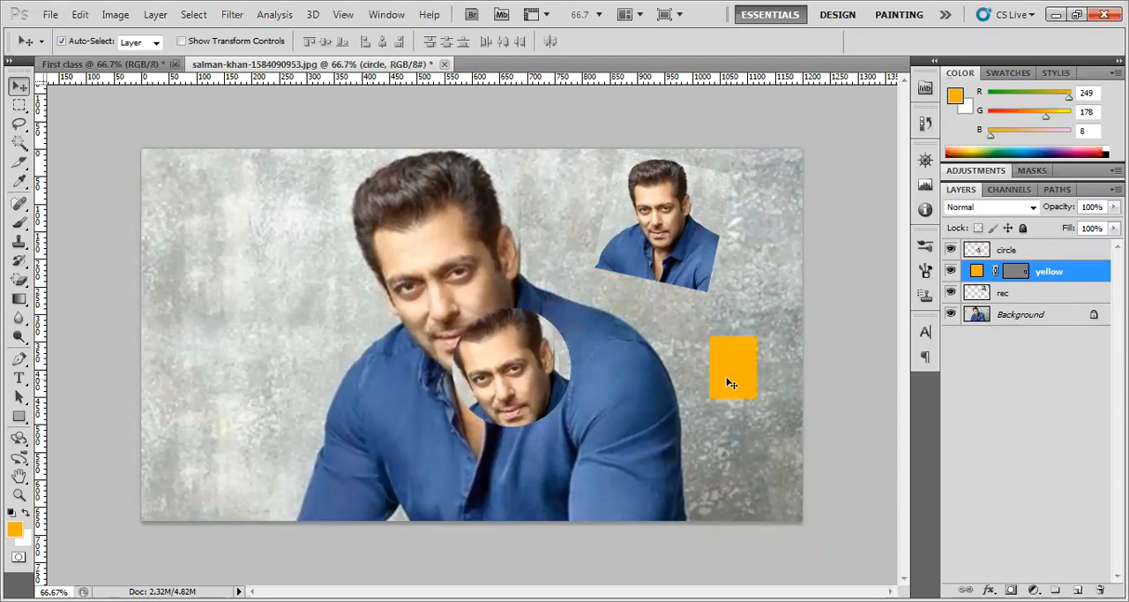
{"action": "key", "text": "Delete"}
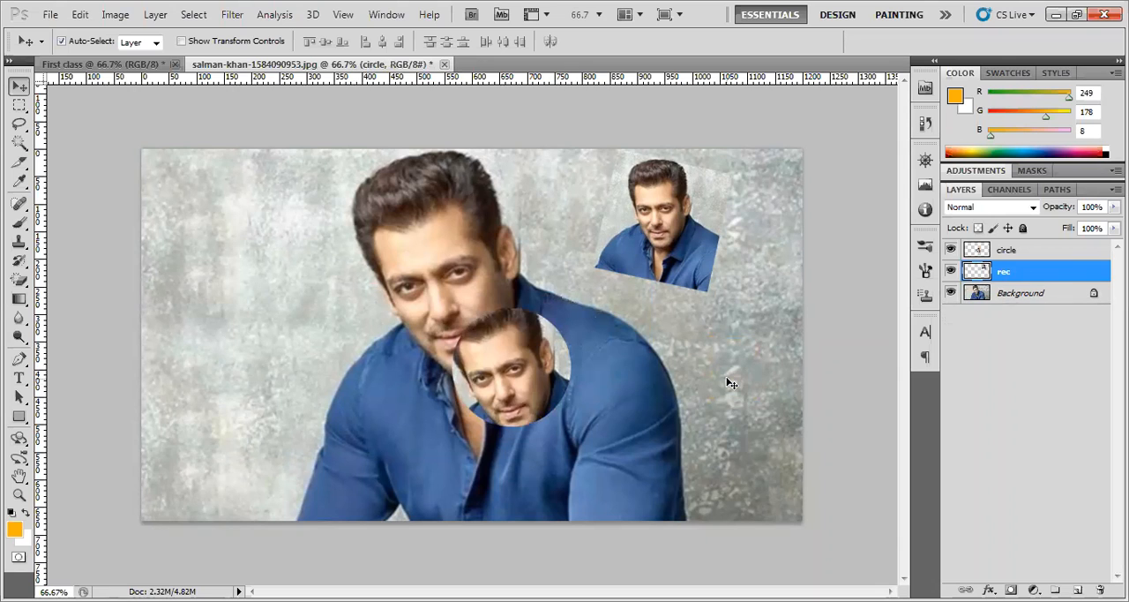
Switch the marquee tool type to Elliptical Marquee and move the circular face copy onto the wall to the left of the central man
{"action": "left_click_drag", "start_coordinate": [568, 385], "coordinate": [527, 377]}
{"action": "left_click", "coordinate": [16, 420]}
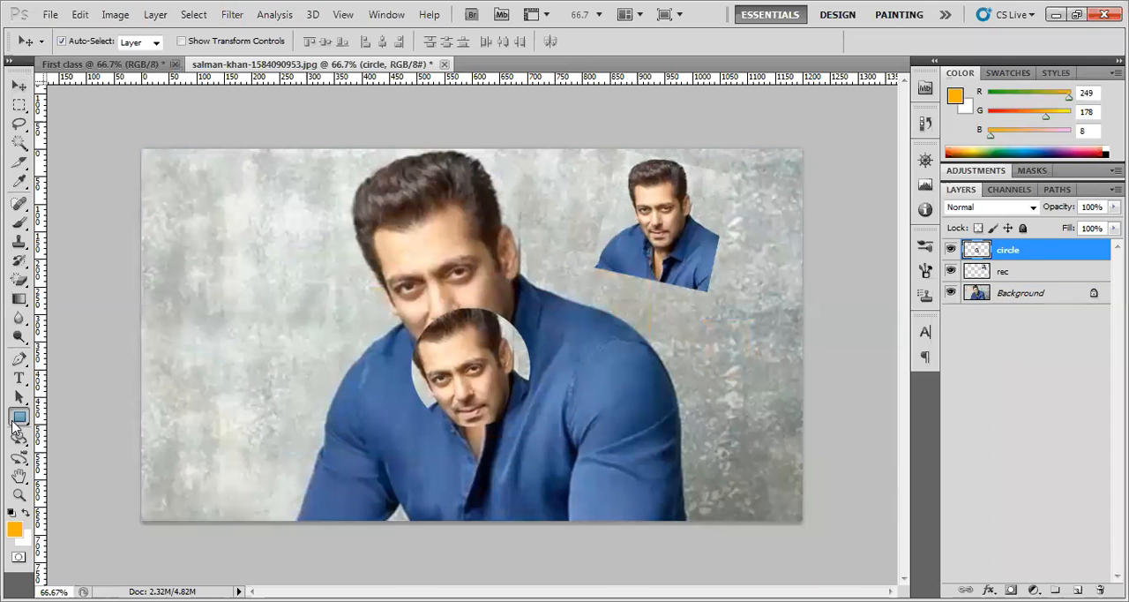
{"action": "right_click", "coordinate": [16, 424]}
{"action": "left_click", "coordinate": [22, 115]}
{"action": "left_click", "coordinate": [20, 107]}
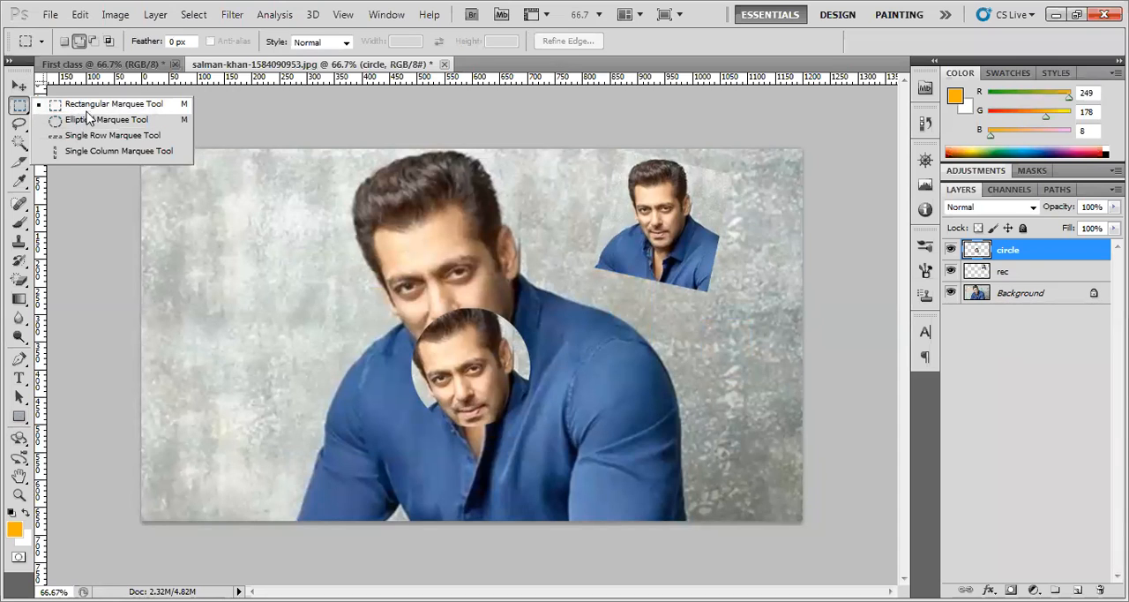
{"action": "left_click", "coordinate": [93, 120]}
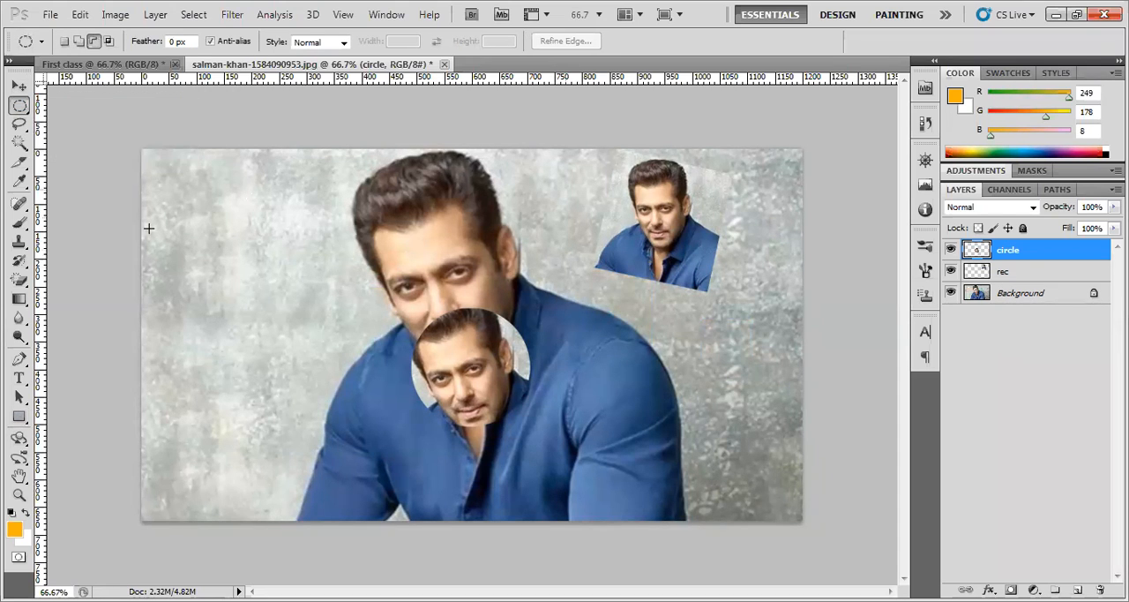
{"action": "left_click", "coordinate": [19, 86]}
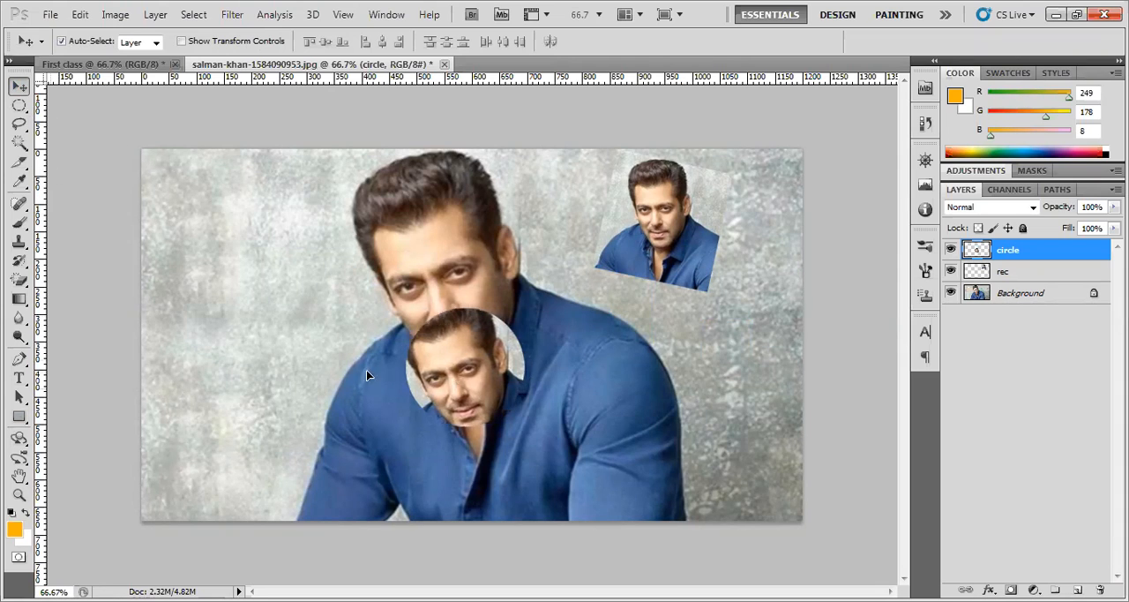
{"action": "left_click_drag", "start_coordinate": [414, 371], "coordinate": [216, 293]}
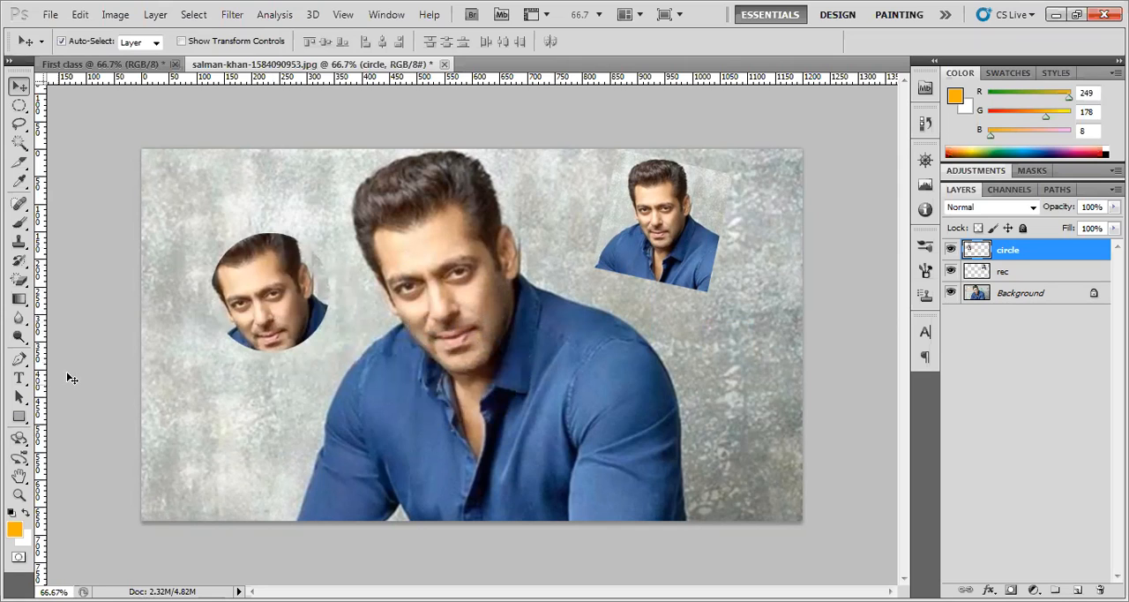
Erase three crossing diagonal lines through the circular face copy with the Eraser at brush size 13
{"action": "left_click_drag", "start_coordinate": [19, 279], "coordinate": [62, 279]}
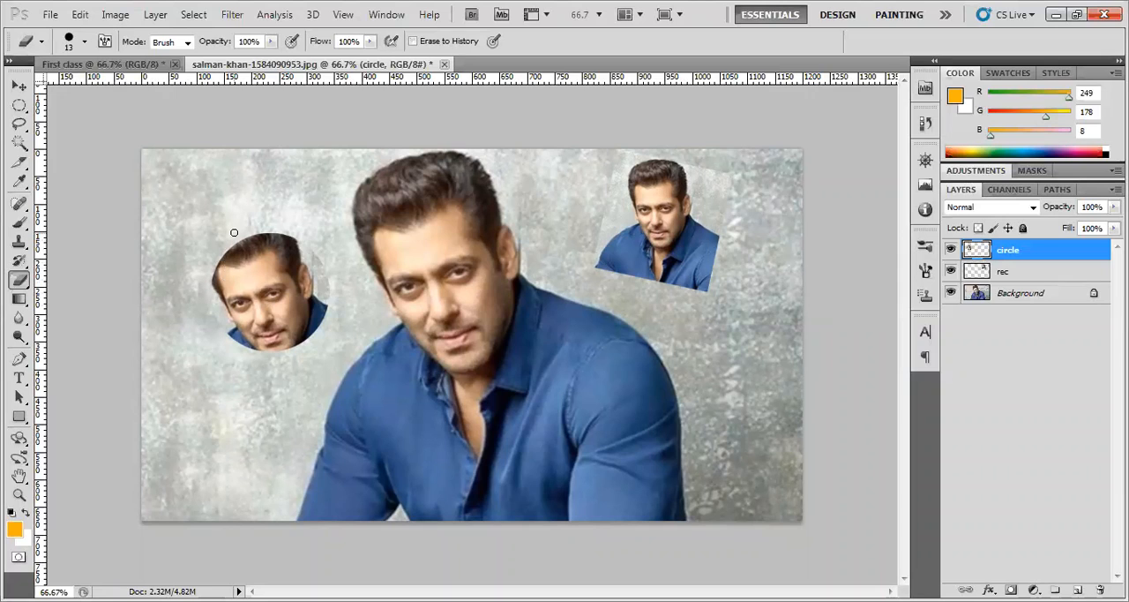
{"action": "left_click_drag", "start_coordinate": [244, 247], "coordinate": [302, 339]}
{"action": "left_click_drag", "start_coordinate": [319, 261], "coordinate": [218, 336]}
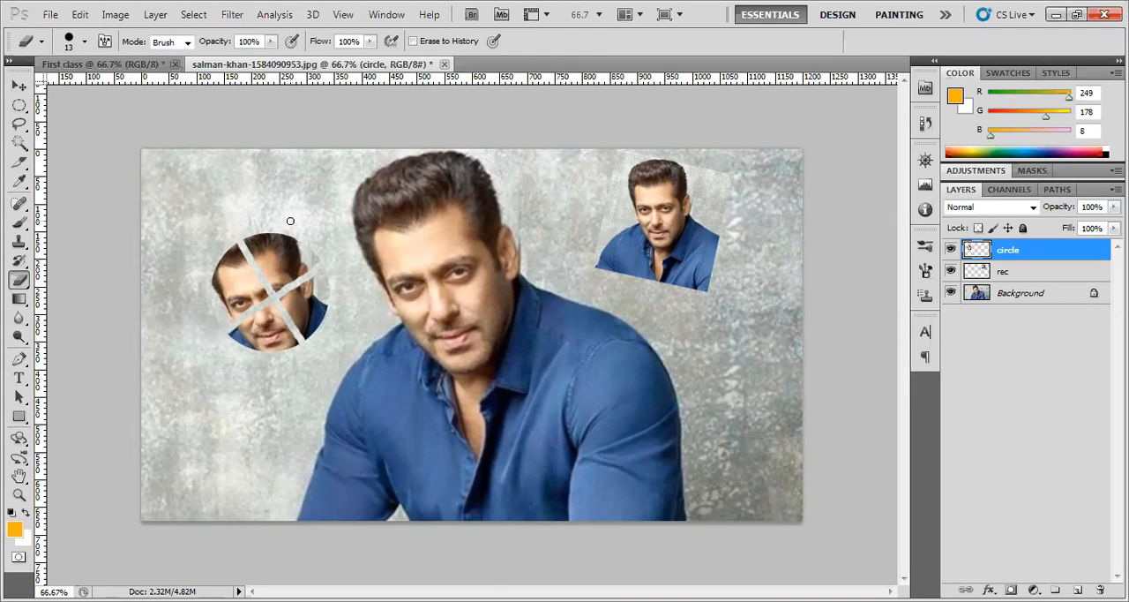
{"action": "left_click_drag", "start_coordinate": [289, 226], "coordinate": [262, 332]}
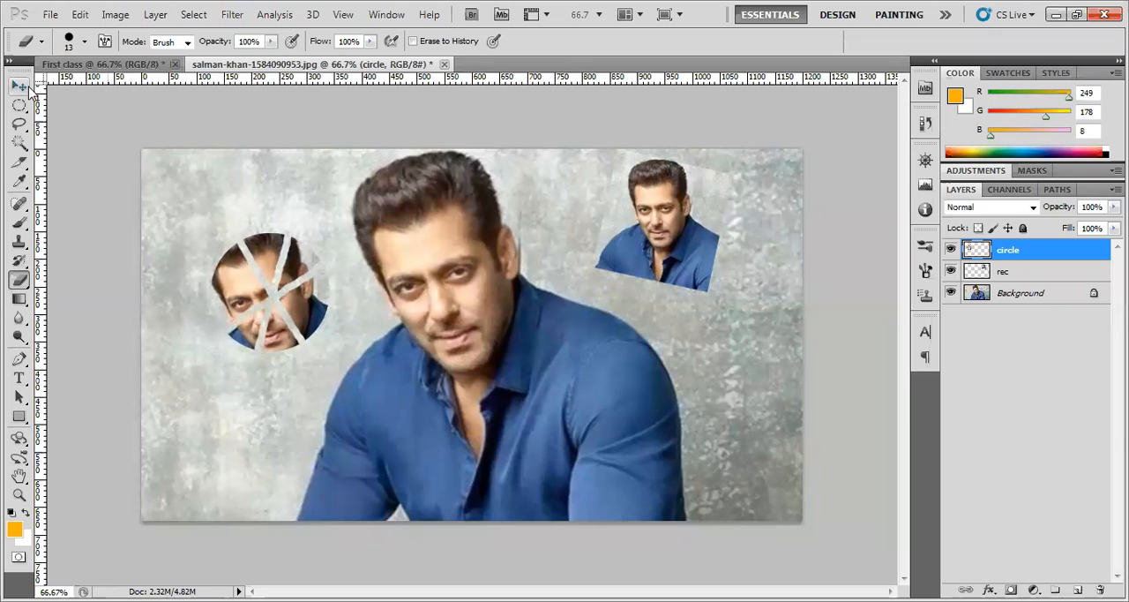
{"action": "left_click", "coordinate": [20, 85]}
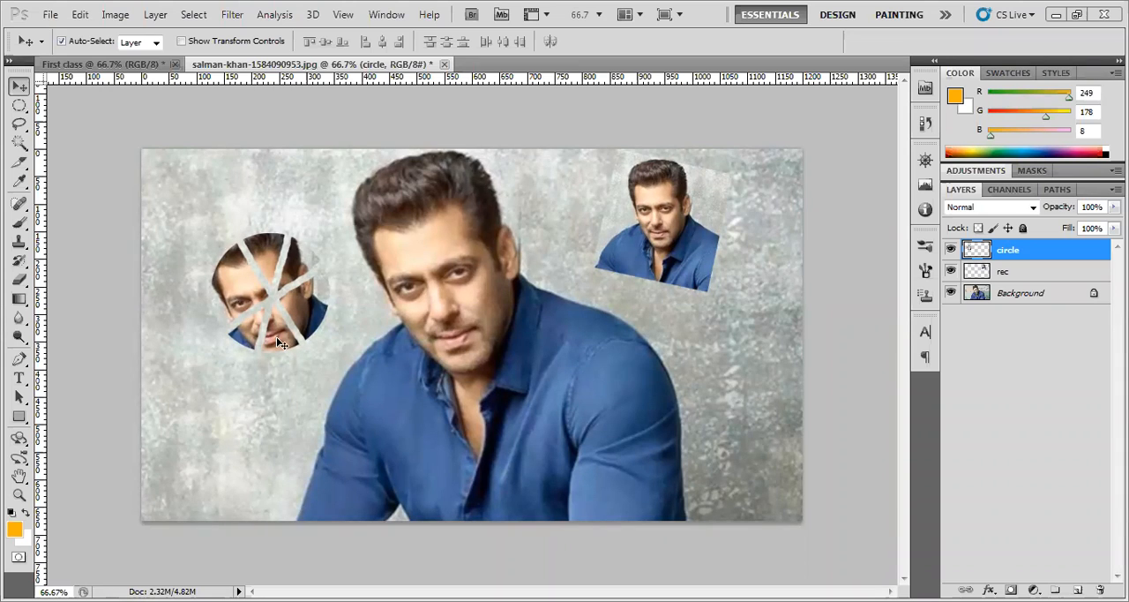
Step back and forward through the last two eraser strokes, ending with only the first stroke on the circular face
{"action": "key", "text": "ctrl+alt+z"}
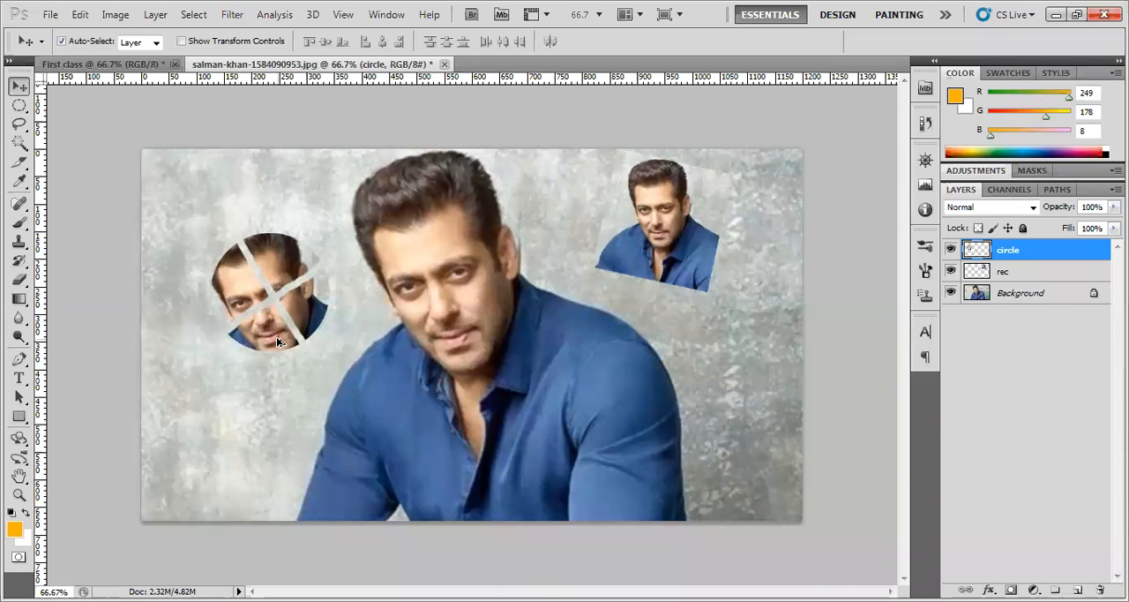
{"action": "key", "text": "ctrl+alt+z"}
{"action": "key", "text": "ctrl+shift+z"}
{"action": "key", "text": "ctrl+shift+z"}
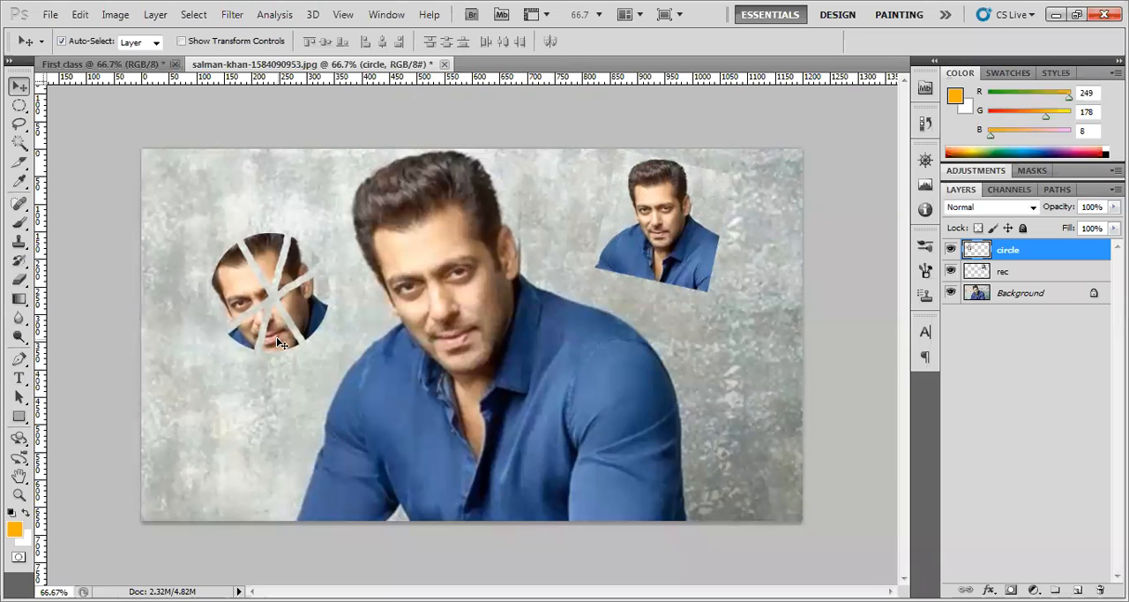
{"action": "key", "text": "ctrl+alt+z"}
{"action": "key", "text": "ctrl+alt+z"}
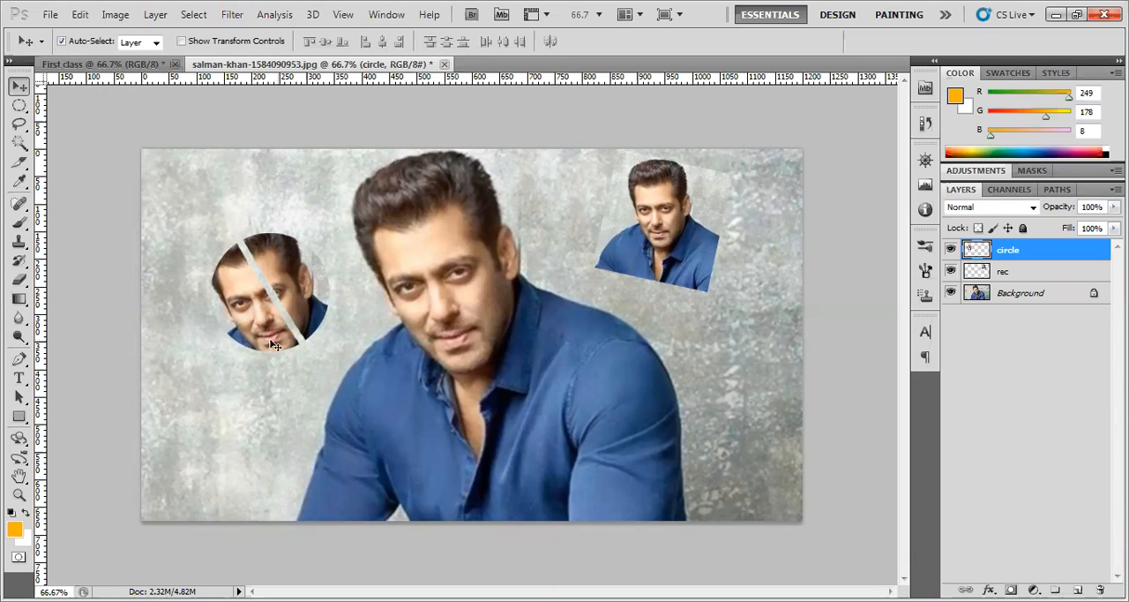
Step back past the first eraser stroke and restore all three strokes on the circular face
{"action": "left_click", "coordinate": [80, 15]}
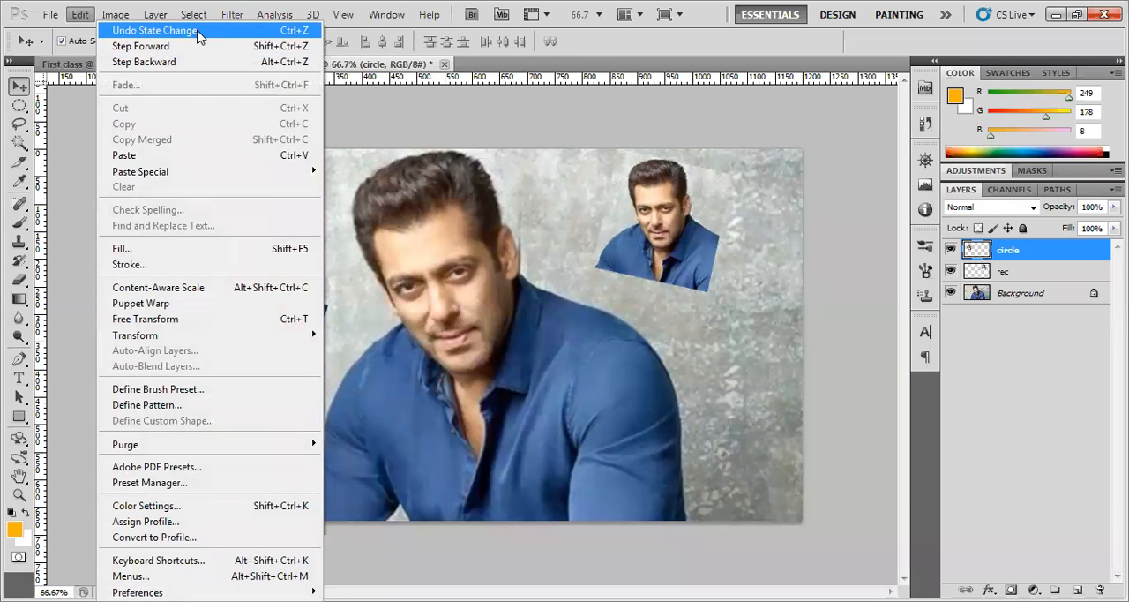
{"action": "mouse_move", "coordinate": [114, 23]}
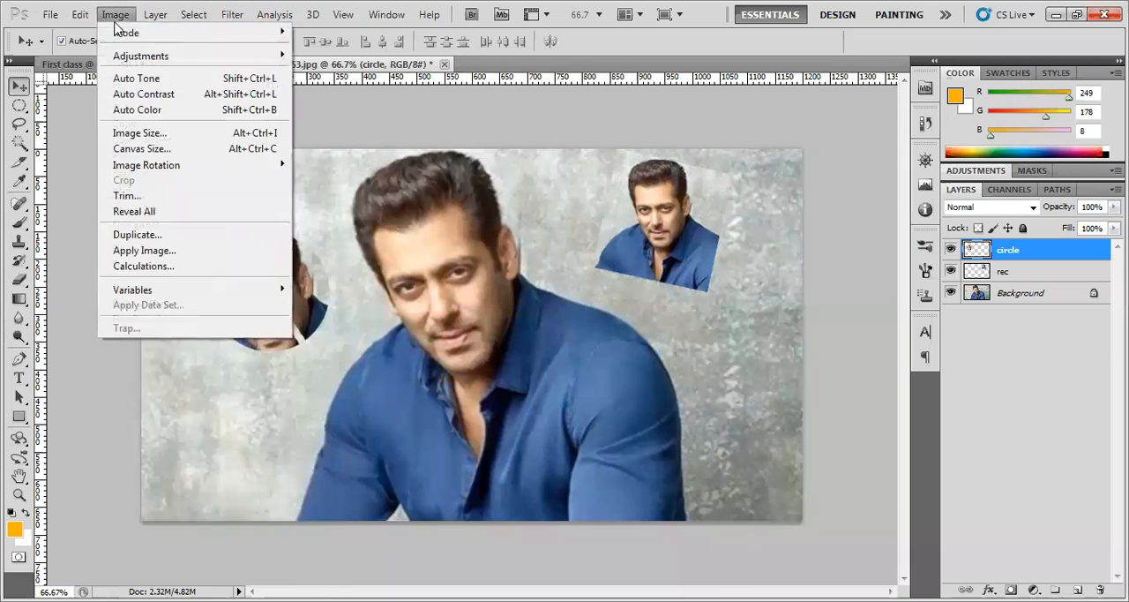
{"action": "mouse_move", "coordinate": [80, 16]}
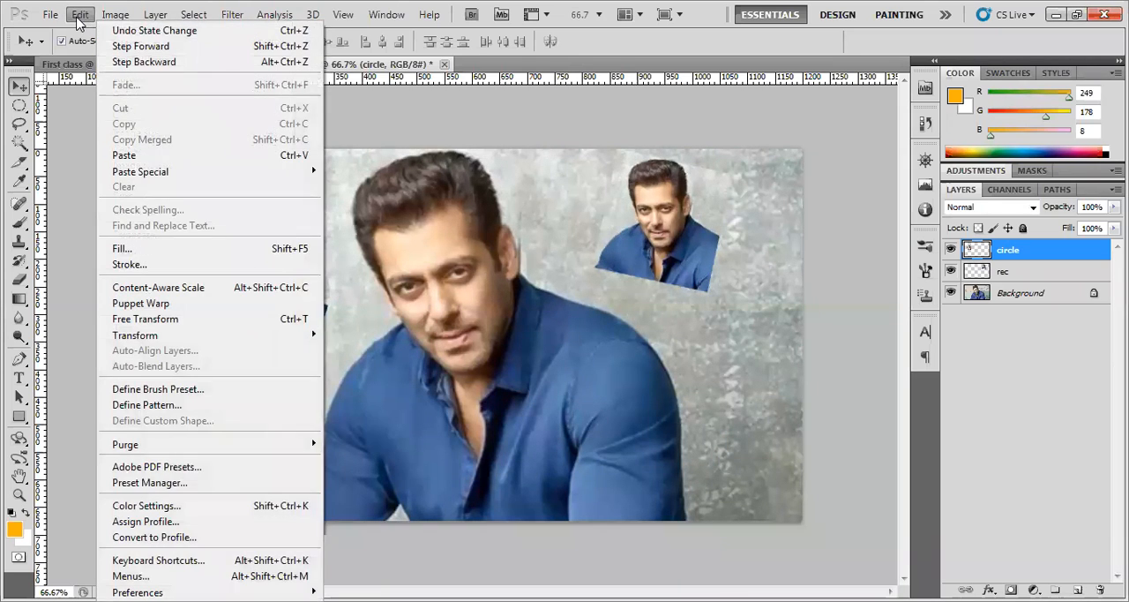
{"action": "left_click", "coordinate": [144, 63]}
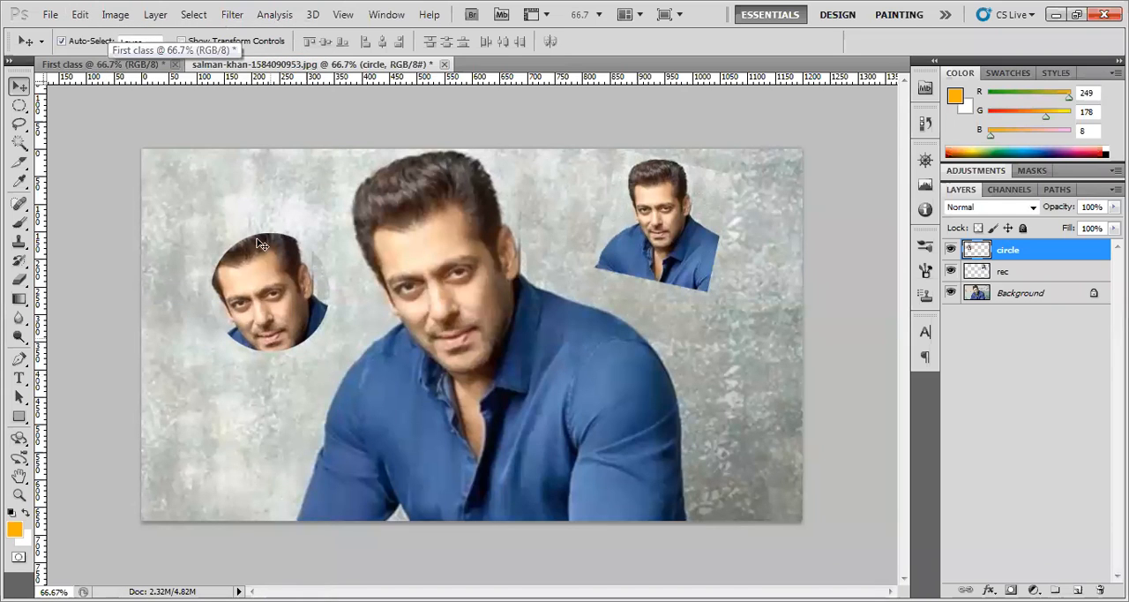
{"action": "left_click", "coordinate": [80, 14]}
{"action": "left_click", "coordinate": [141, 32]}
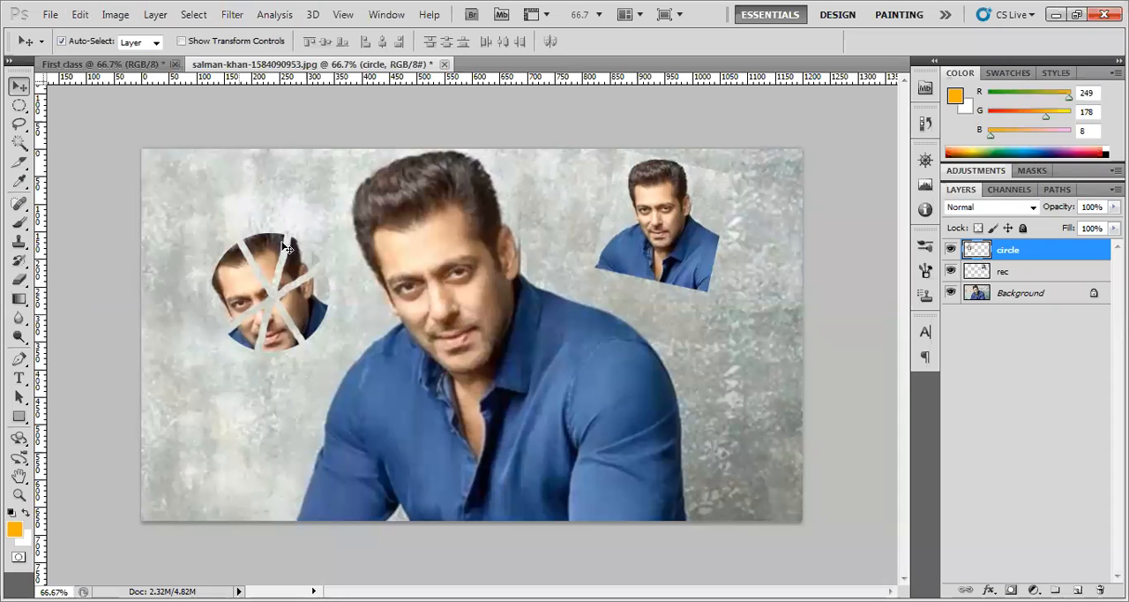
Nudge the circular face copy slightly downward and undo that move
{"action": "left_click_drag", "start_coordinate": [287, 249], "coordinate": [281, 268]}
{"action": "left_click", "coordinate": [81, 16]}
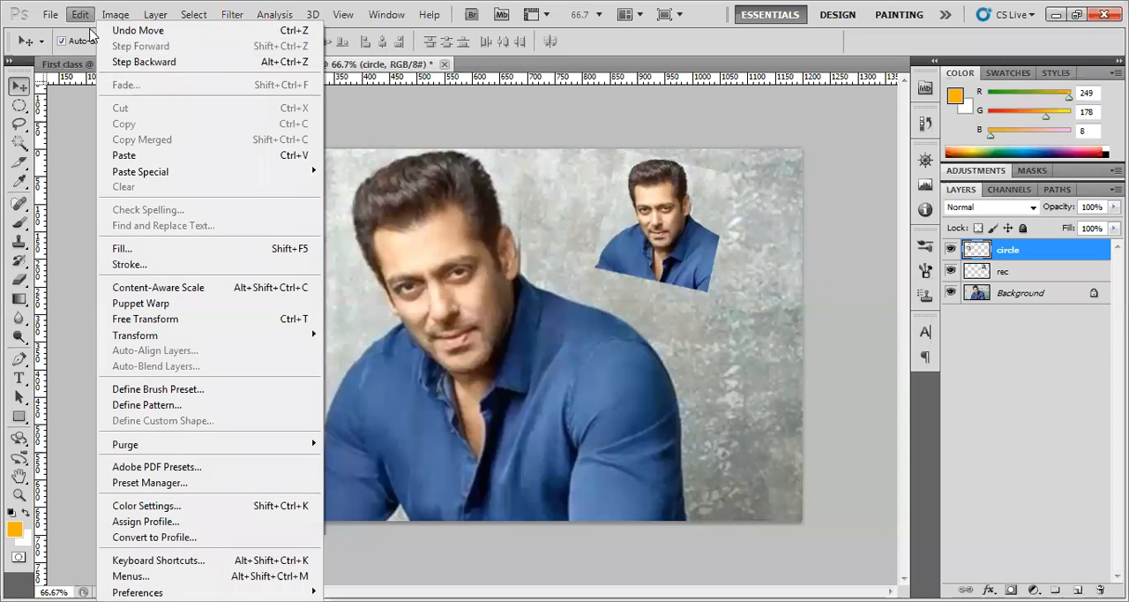
{"action": "left_click", "coordinate": [146, 61]}
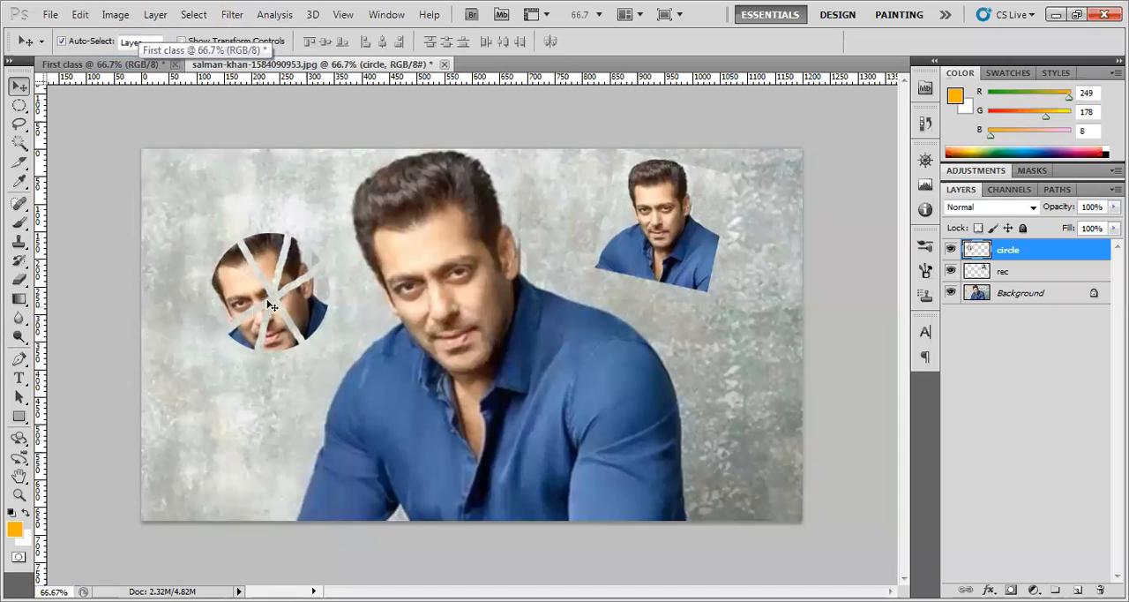
Step backward three history states to remove all three eraser strokes from the circular face
{"action": "left_click", "coordinate": [80, 15]}
{"action": "left_click", "coordinate": [142, 62]}
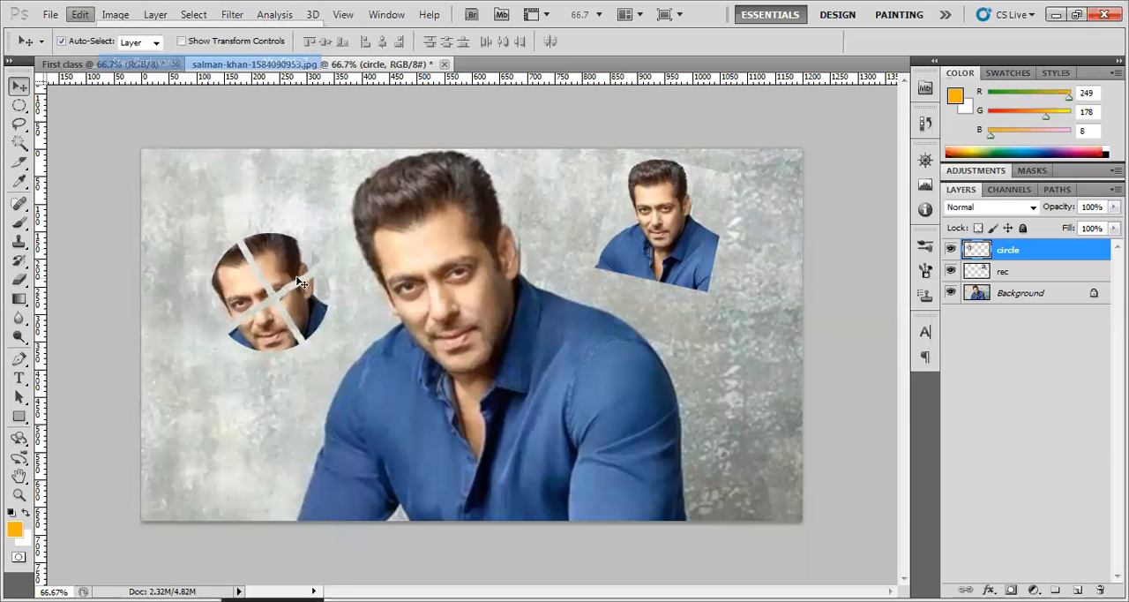
{"action": "left_click", "coordinate": [80, 15]}
{"action": "left_click", "coordinate": [141, 60]}
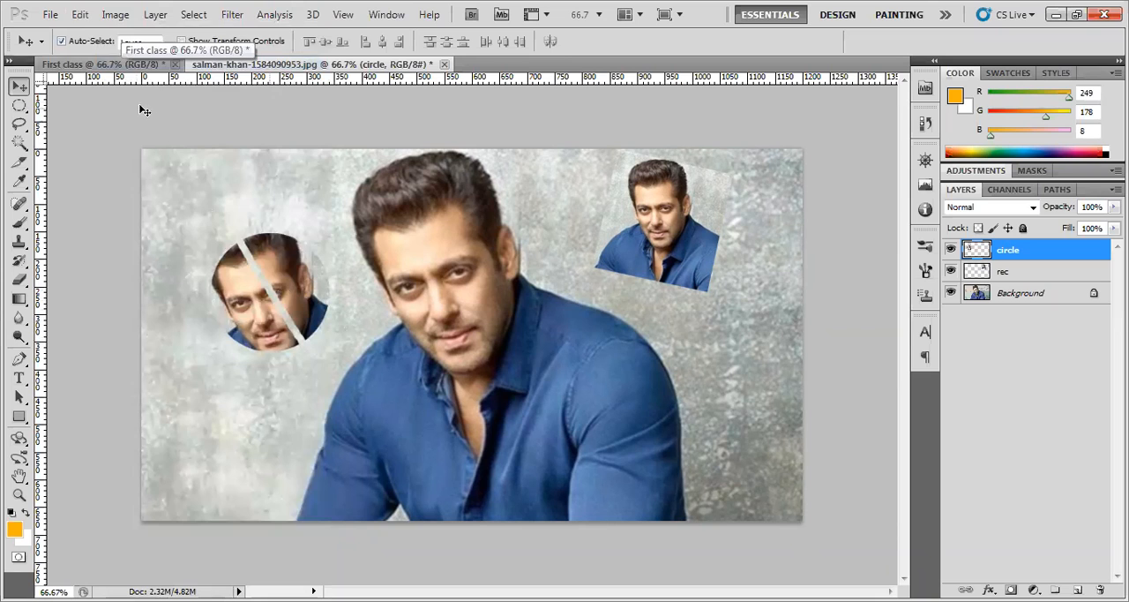
{"action": "left_click", "coordinate": [81, 15]}
{"action": "left_click", "coordinate": [141, 62]}
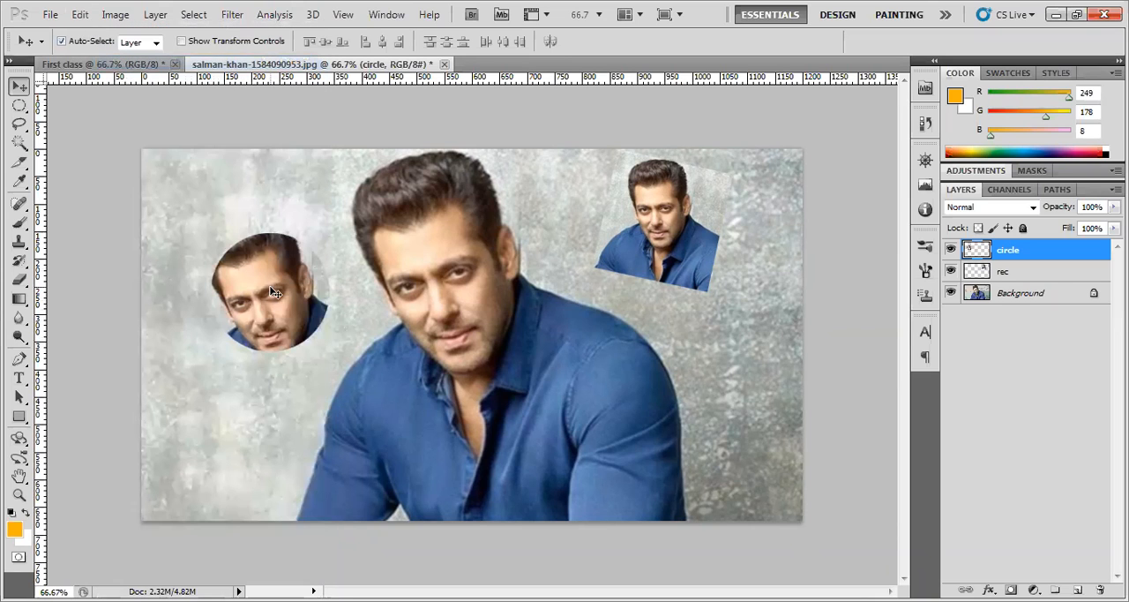
Step forward two history states to restore the first two eraser strokes on the circular face
{"action": "left_click", "coordinate": [80, 15]}
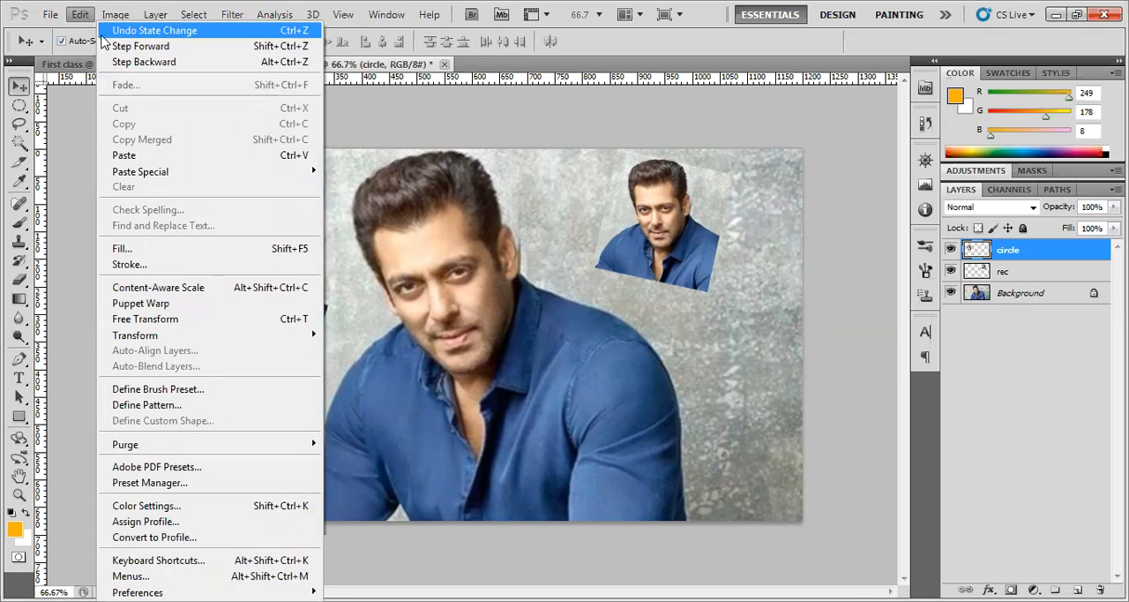
{"action": "left_click", "coordinate": [137, 46]}
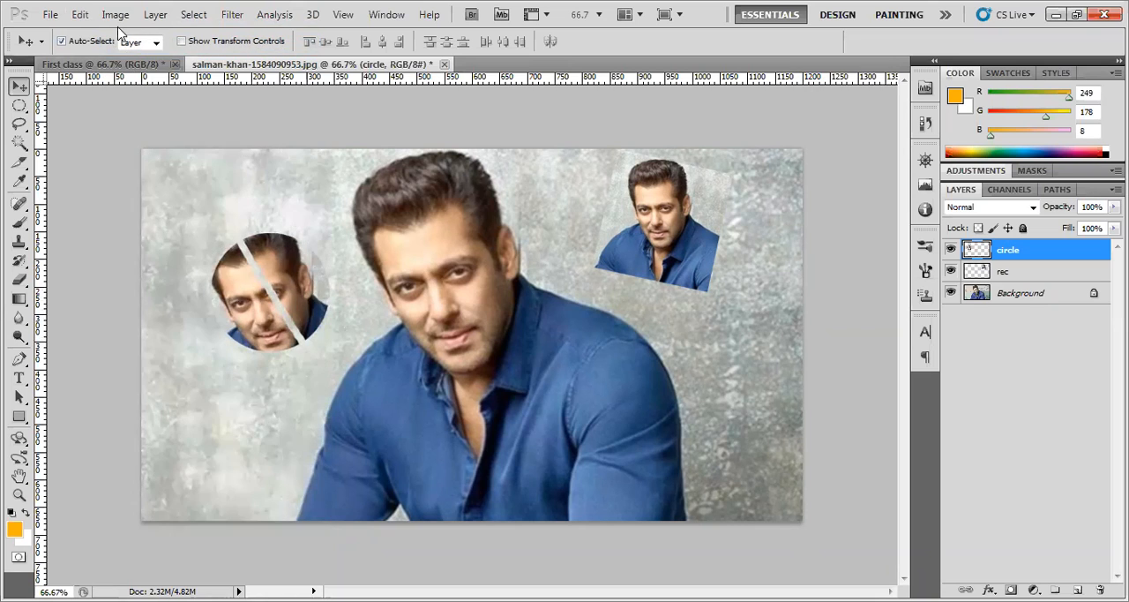
{"action": "left_click", "coordinate": [80, 15]}
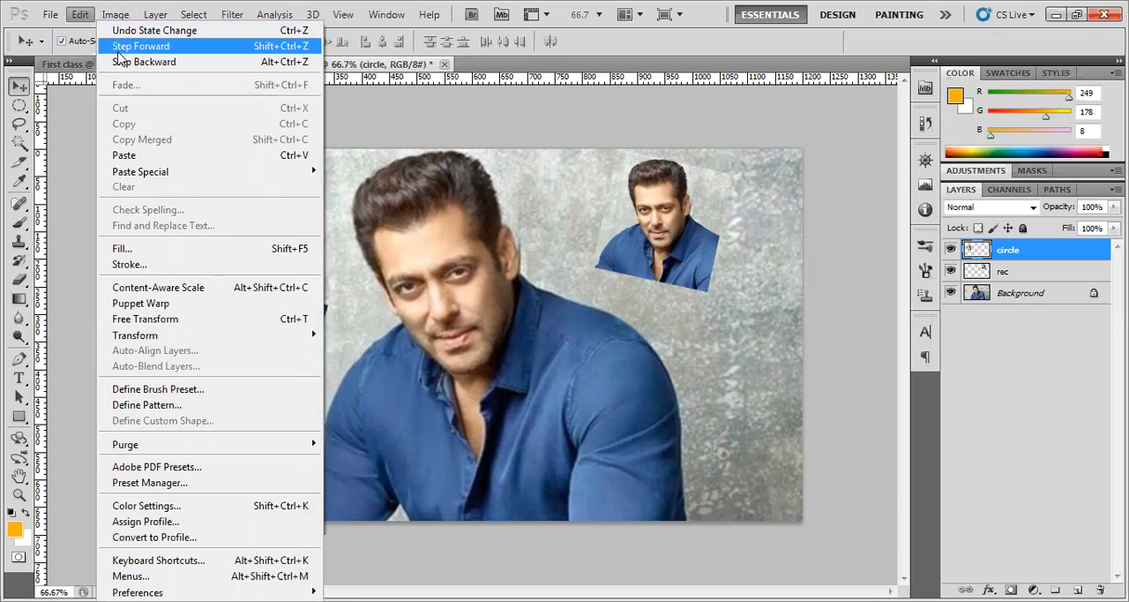
{"action": "left_click", "coordinate": [119, 51]}
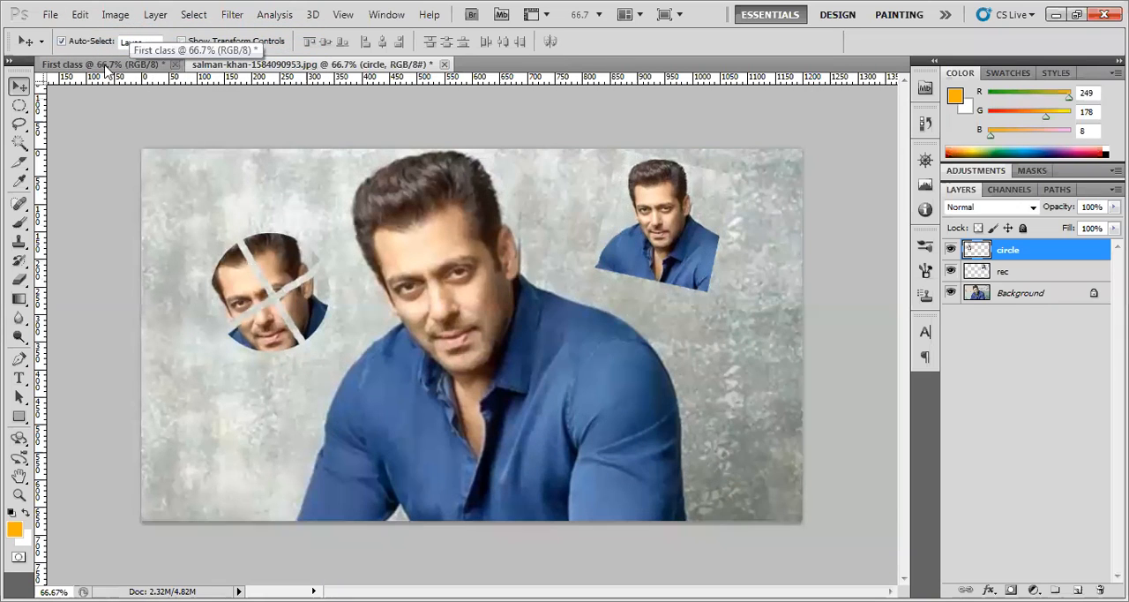
{"action": "left_click", "coordinate": [80, 18]}
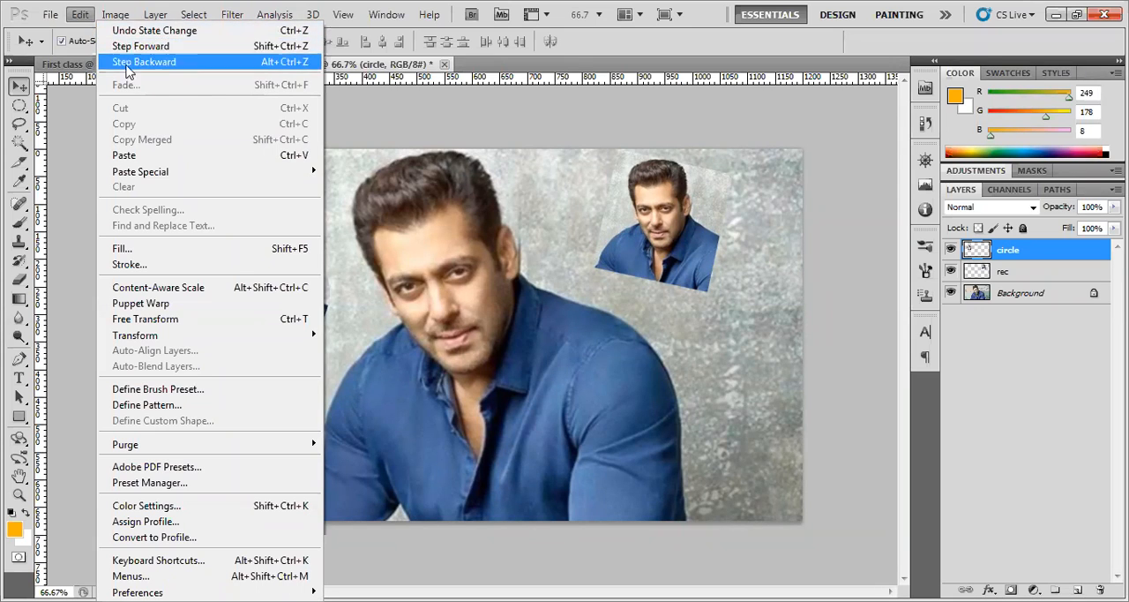
Move the circular face copy slightly to the left and deselect all layers
{"action": "left_click", "coordinate": [23, 87]}
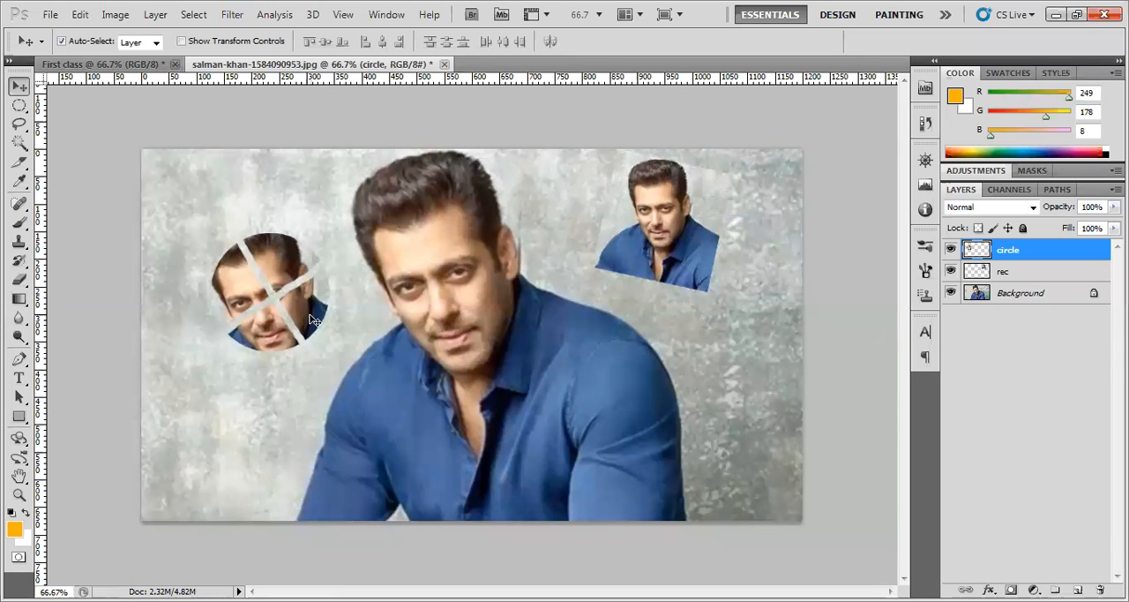
{"action": "left_click_drag", "start_coordinate": [323, 311], "coordinate": [308, 316]}
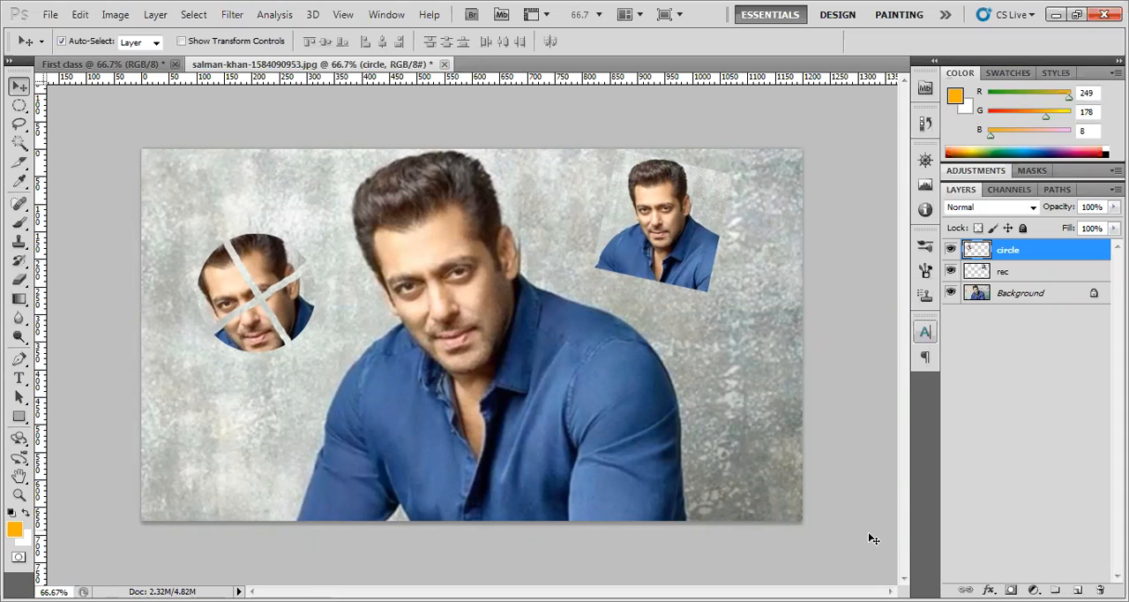
{"action": "left_click", "coordinate": [606, 460]}
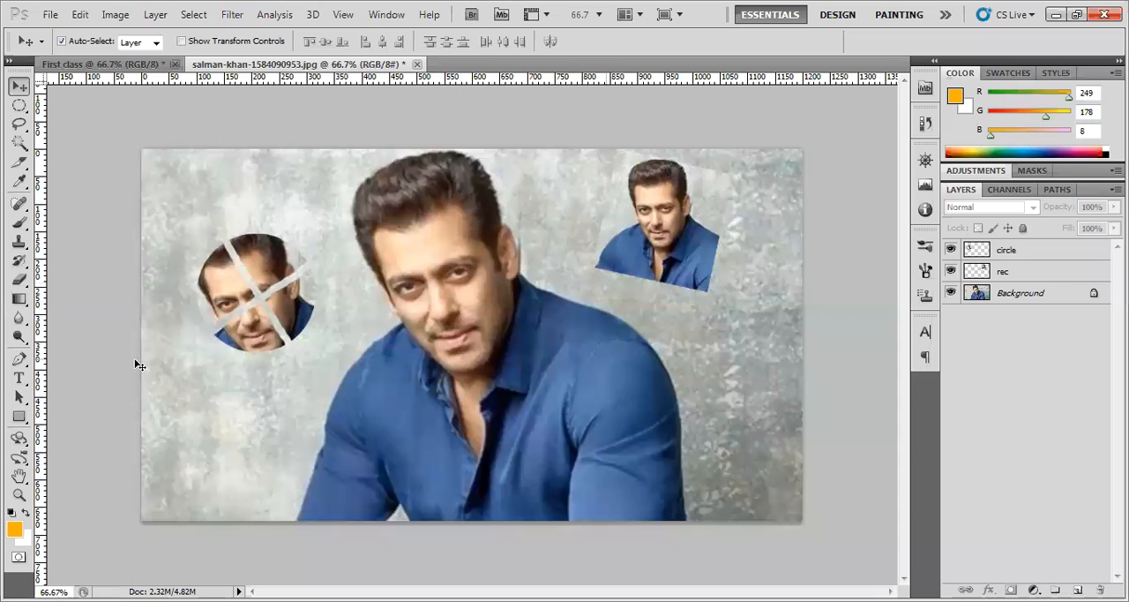
Activate the standard Eraser tool and select the circle layer as the one to erase on
{"action": "left_click", "coordinate": [17, 282]}
{"action": "left_click_drag", "start_coordinate": [17, 283], "coordinate": [56, 284]}
{"action": "left_click", "coordinate": [56, 284]}
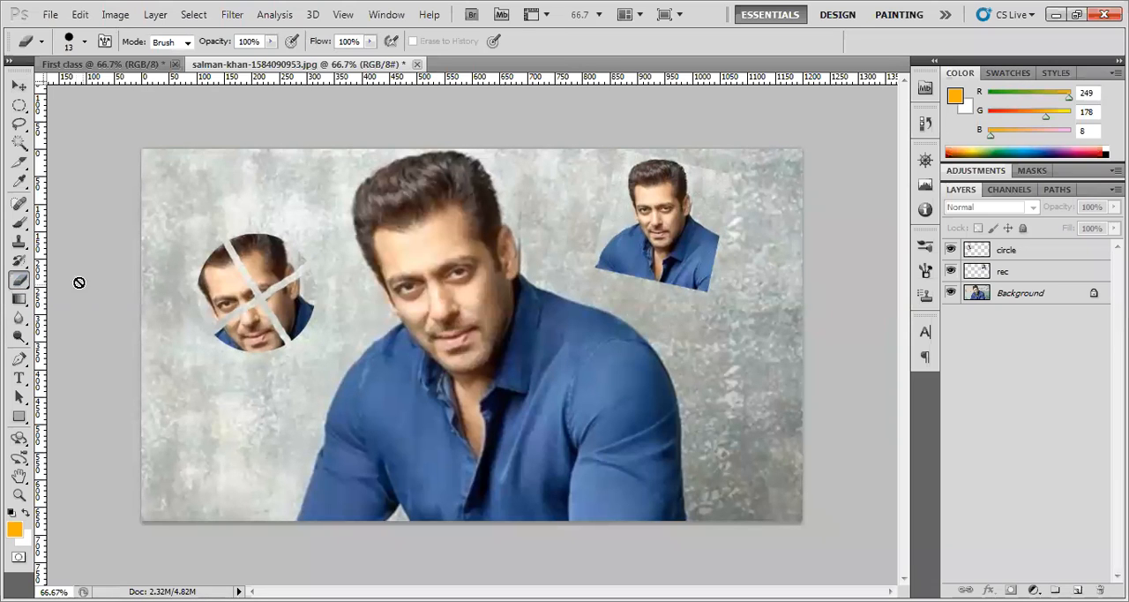
{"action": "left_click", "coordinate": [15, 87]}
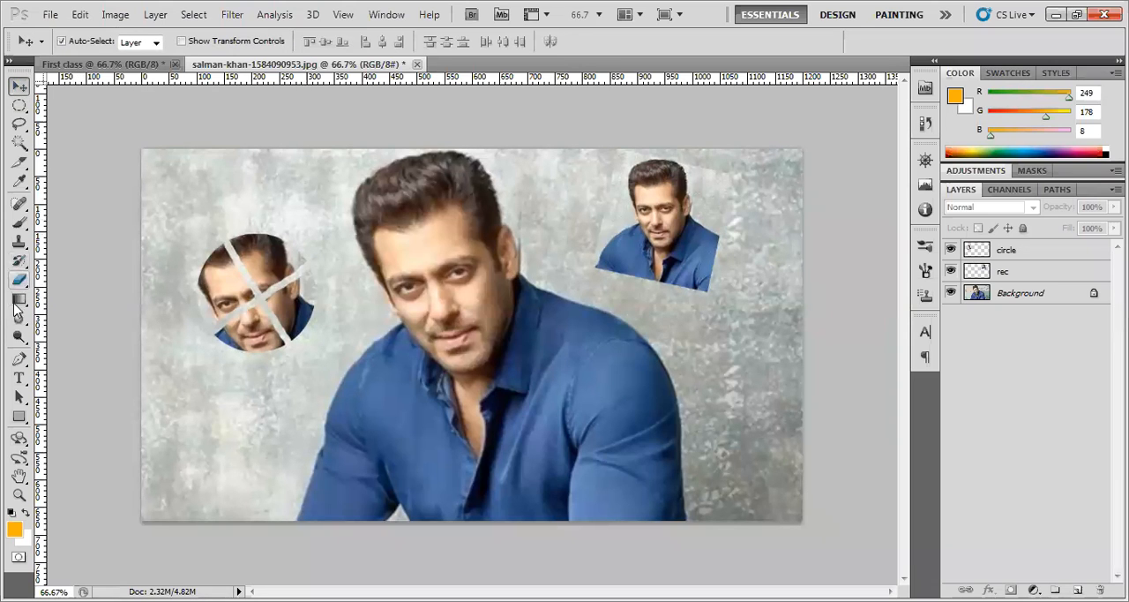
{"action": "left_click_drag", "start_coordinate": [19, 279], "coordinate": [81, 284]}
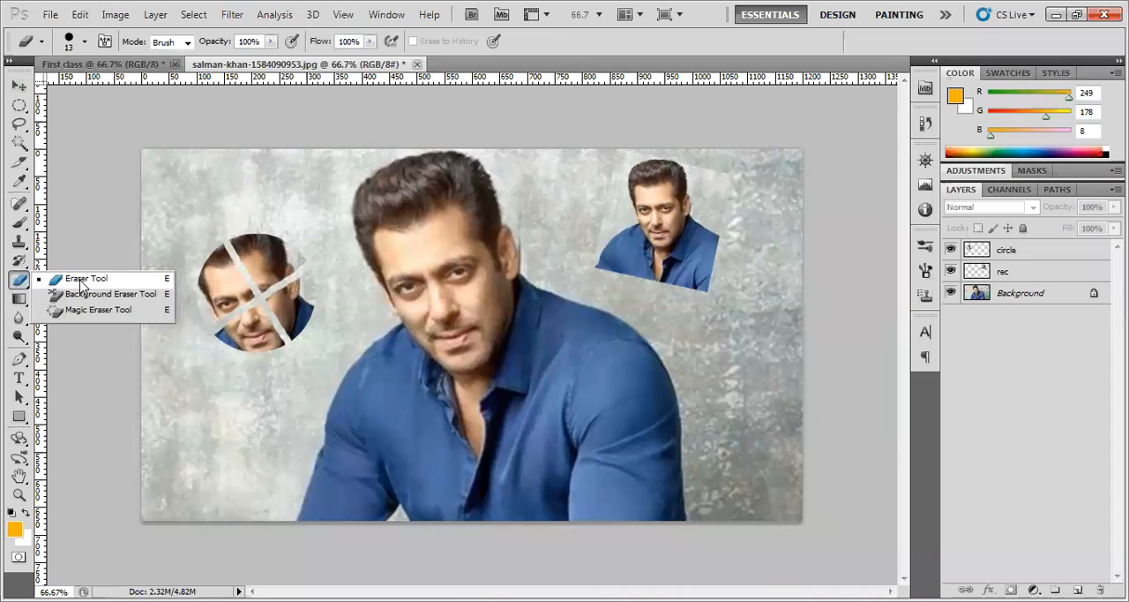
{"action": "left_click", "coordinate": [1012, 250]}
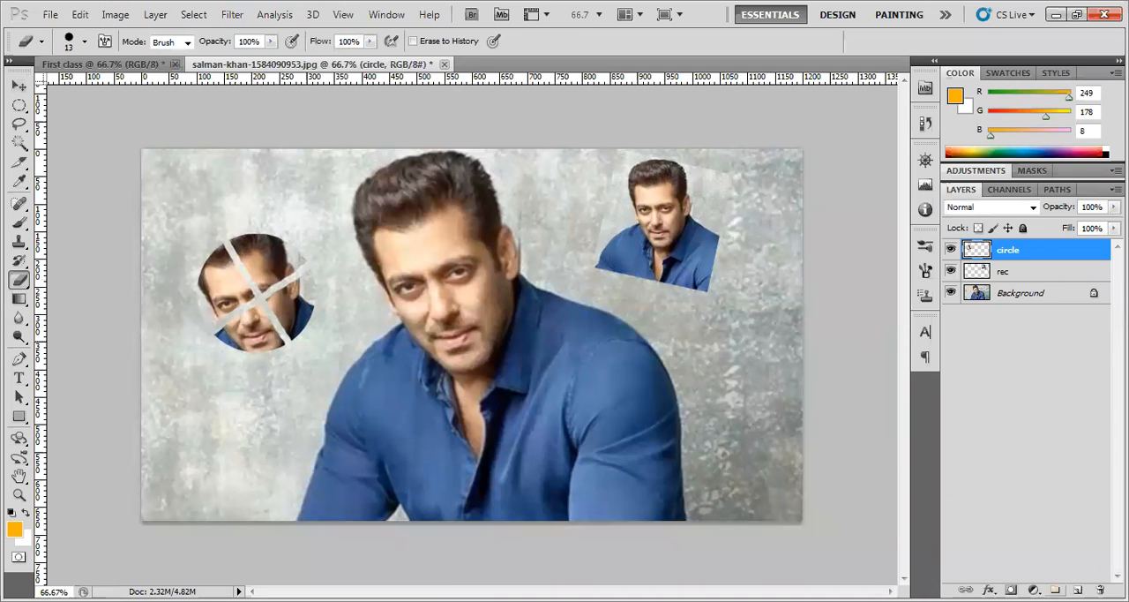
Create a new layer group and move the circle and rec layers into it
{"action": "left_click", "coordinate": [1055, 590]}
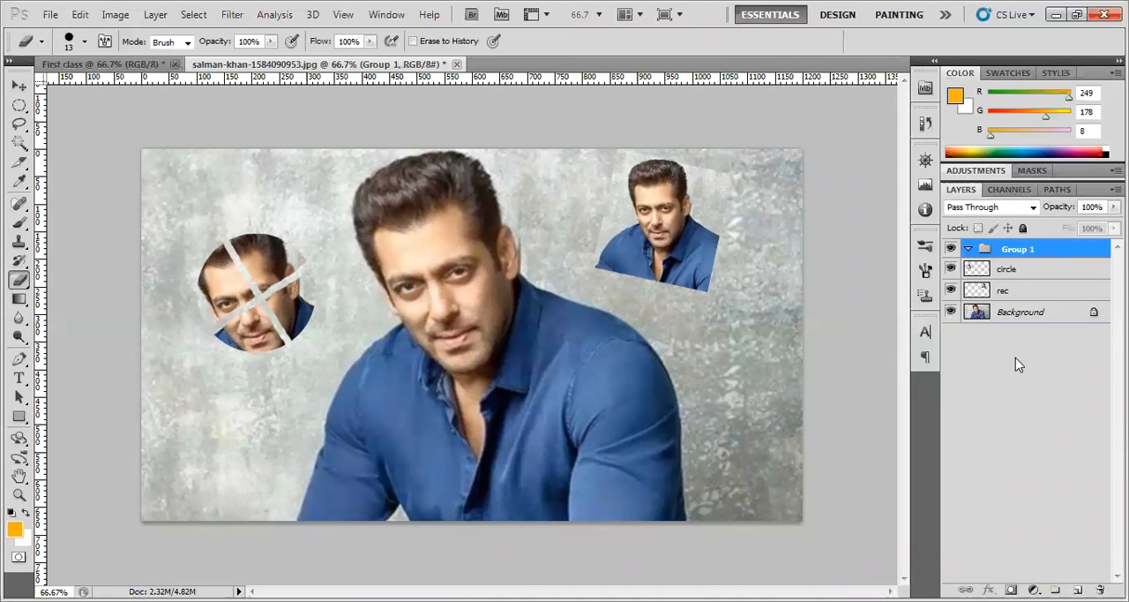
{"action": "left_click_drag", "start_coordinate": [1012, 269], "coordinate": [1031, 256]}
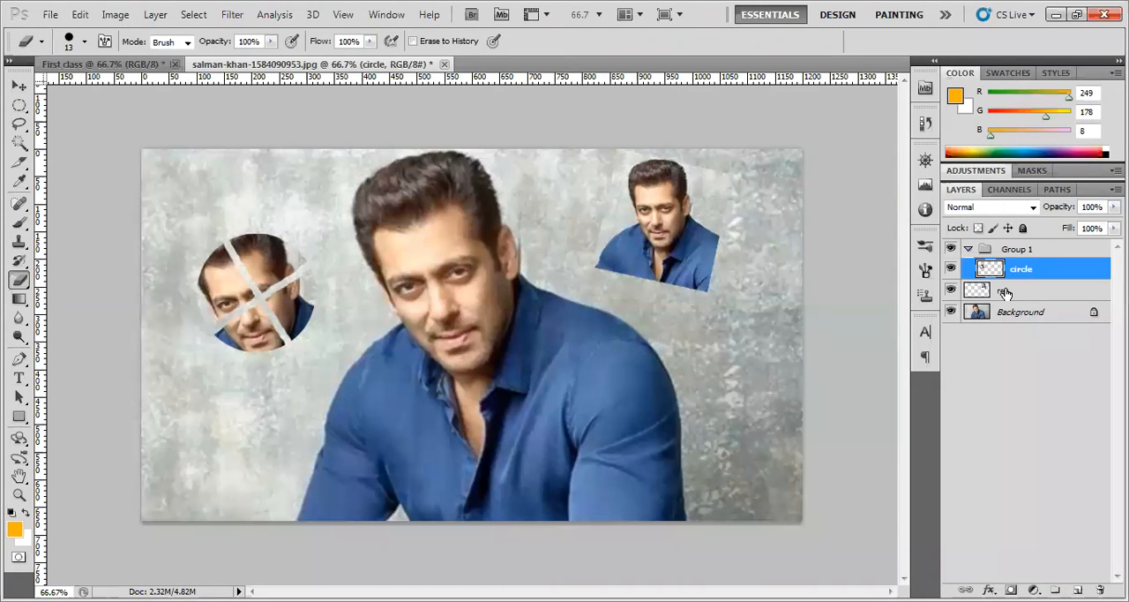
{"action": "mouse_move", "coordinate": [1004, 291]}
{"action": "left_mouse_down"}
{"action": "mouse_move", "coordinate": [1027, 261]}
{"action": "mouse_move", "coordinate": [1025, 287]}
{"action": "left_mouse_up"}
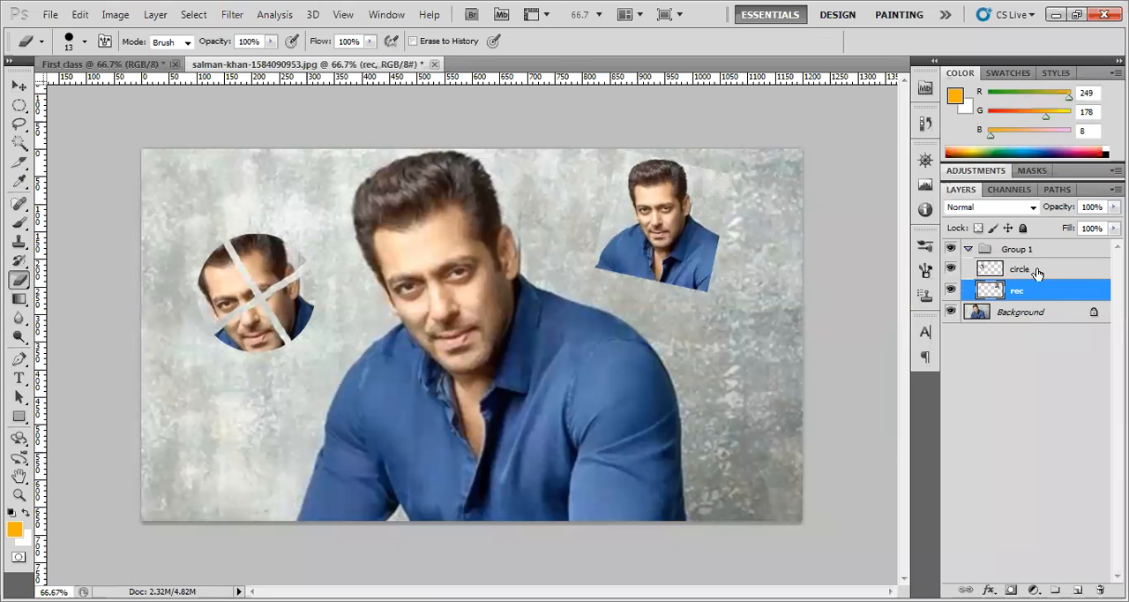
Collapse the new group, hide and show its contents, and expand it again
{"action": "left_click", "coordinate": [968, 249]}
{"action": "left_click", "coordinate": [950, 249]}
{"action": "left_click", "coordinate": [950, 249]}
{"action": "left_click", "coordinate": [968, 249]}
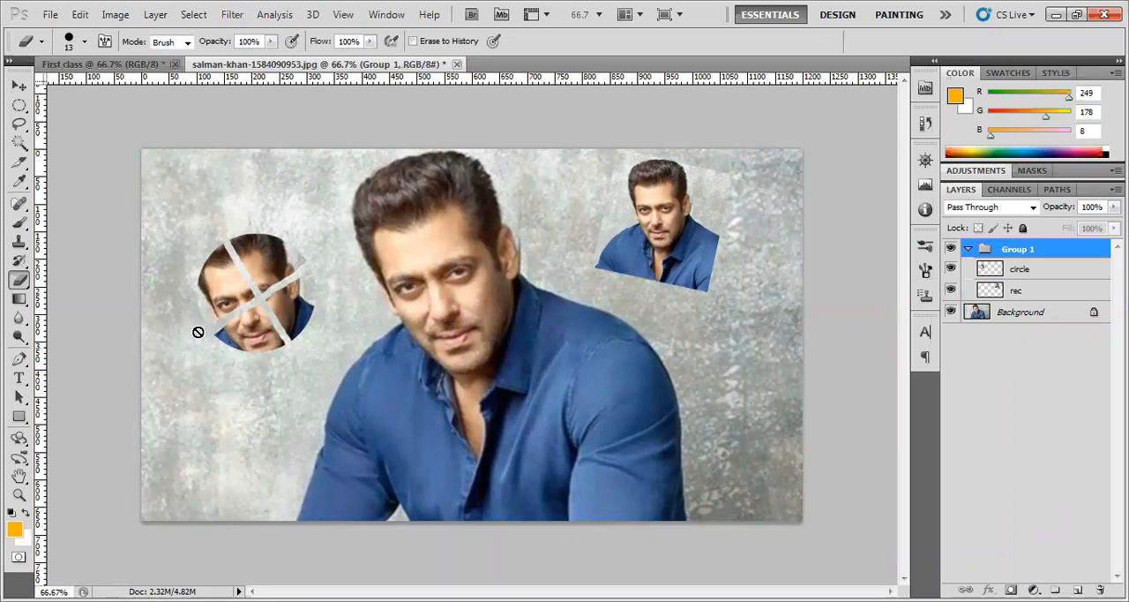
Reselect the Eraser tool and switch between the group and the circle layer, ending with the circle layer active
{"action": "left_click", "coordinate": [19, 85]}
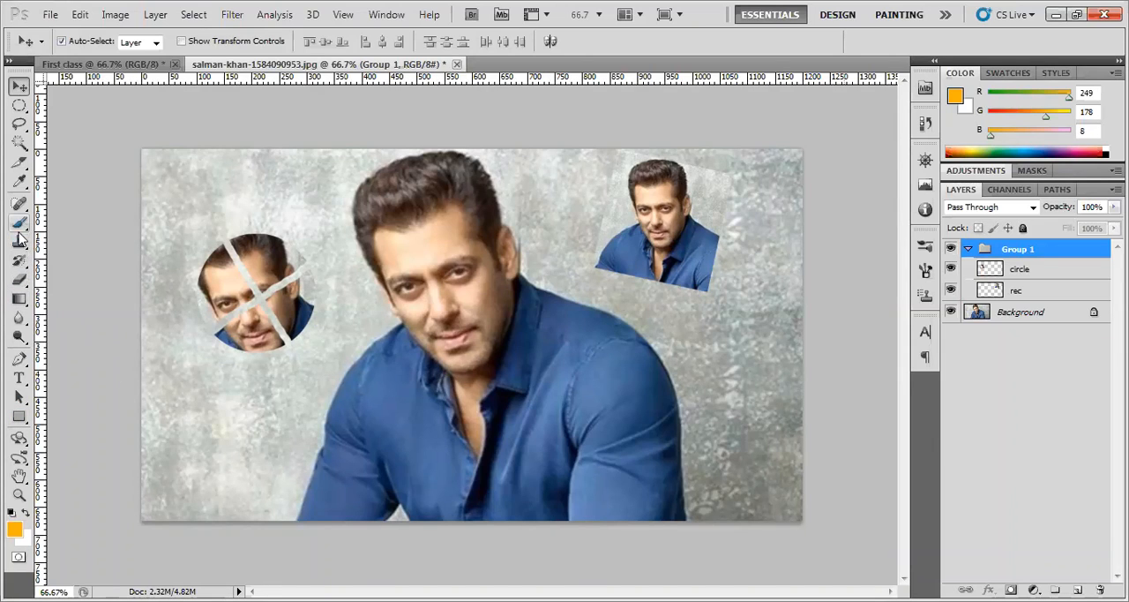
{"action": "left_click_drag", "start_coordinate": [19, 279], "coordinate": [77, 284]}
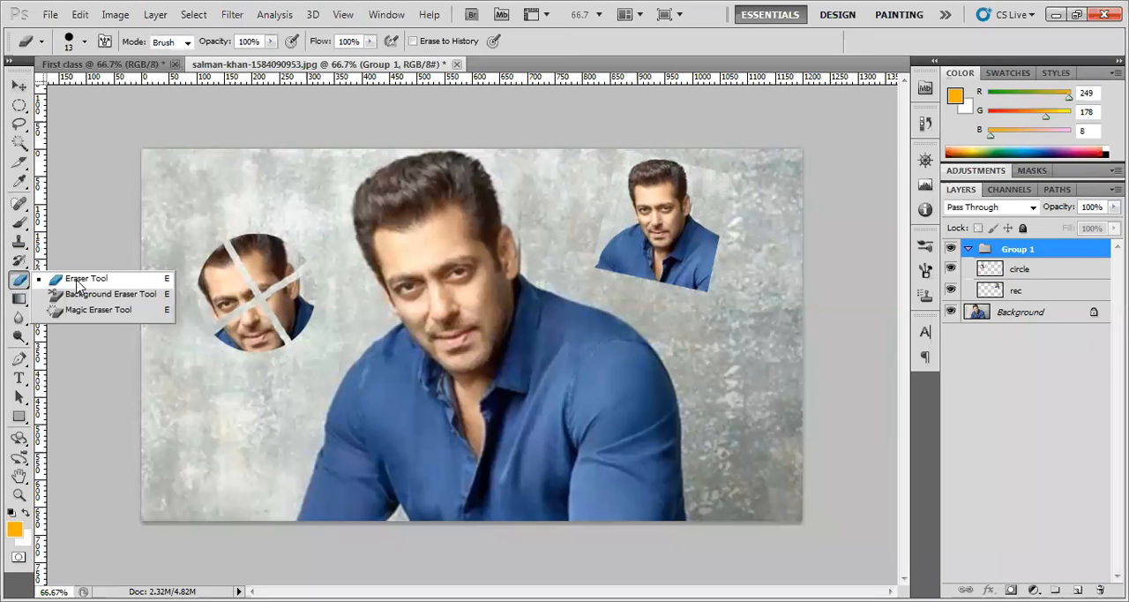
{"action": "left_click", "coordinate": [78, 284]}
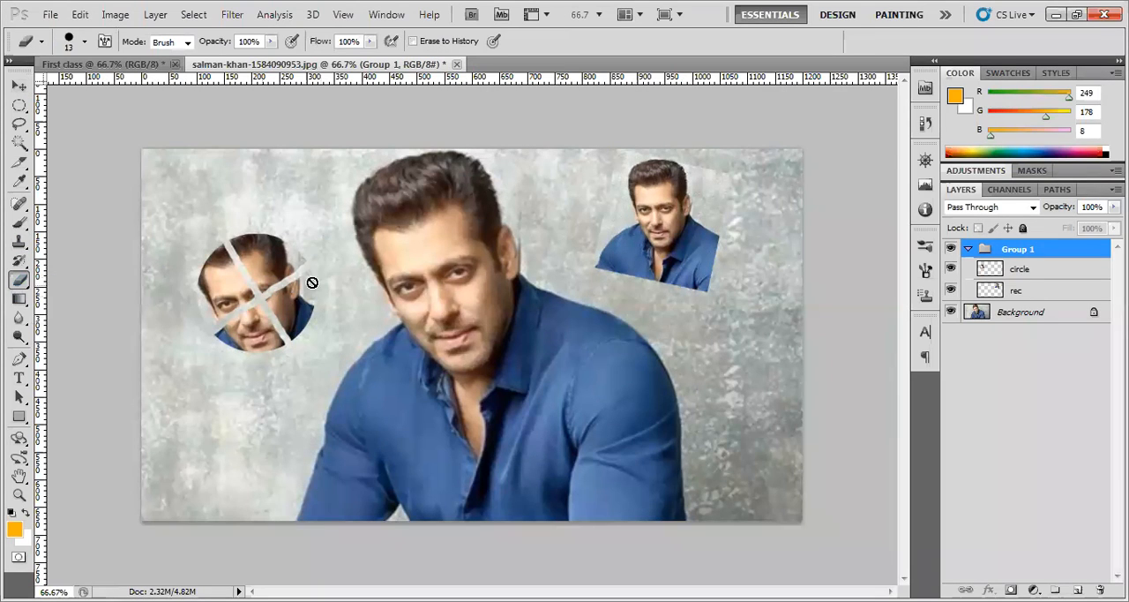
{"action": "left_click", "coordinate": [1032, 269]}
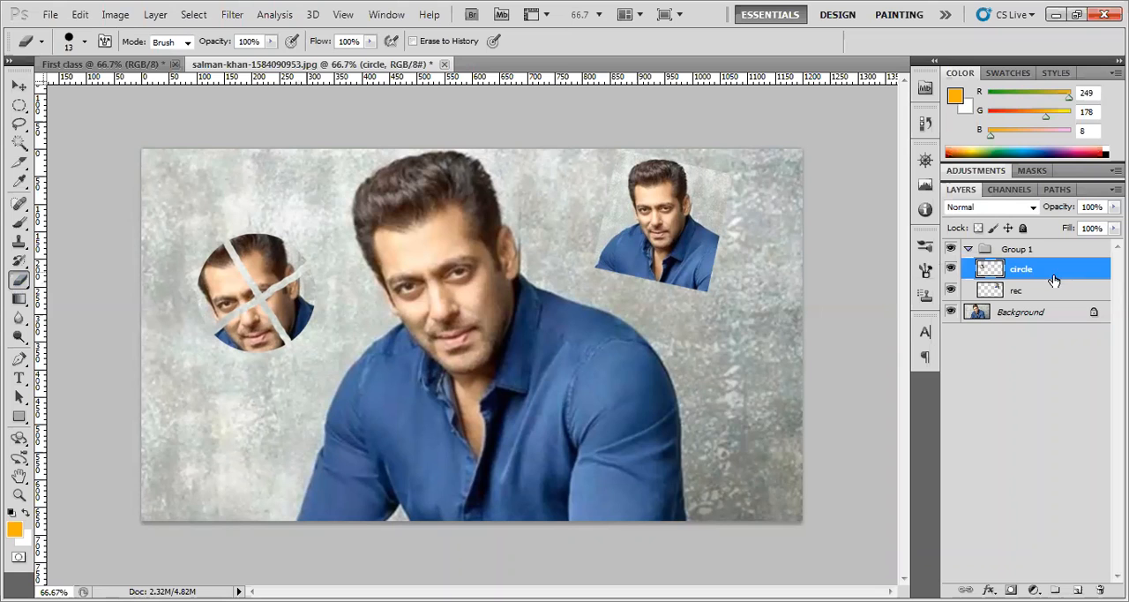
{"action": "left_click", "coordinate": [1002, 252]}
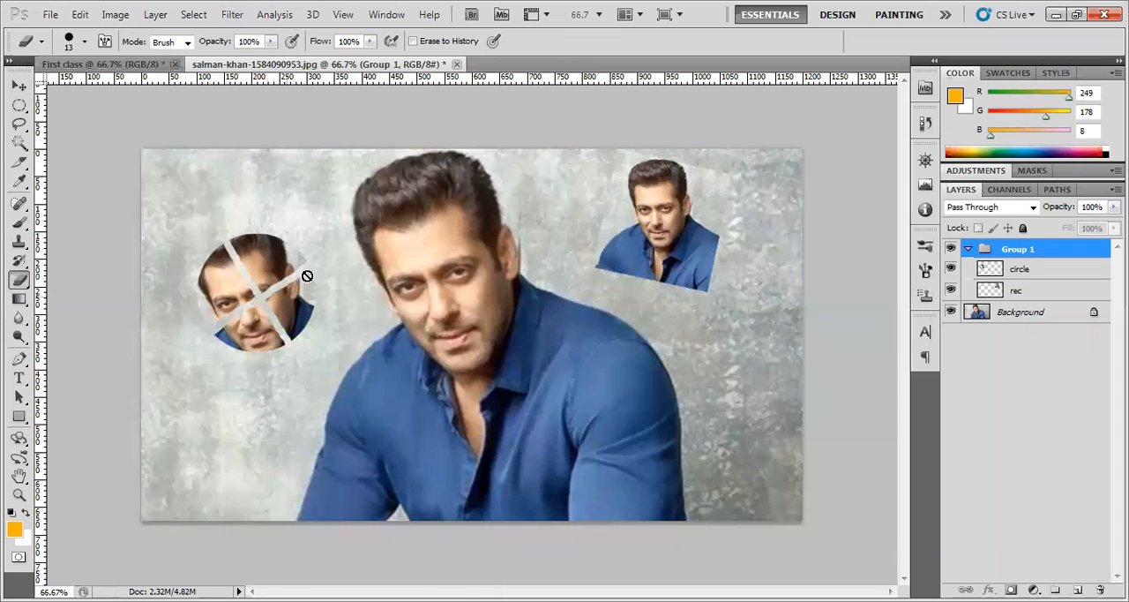
{"action": "left_click", "coordinate": [1053, 271]}
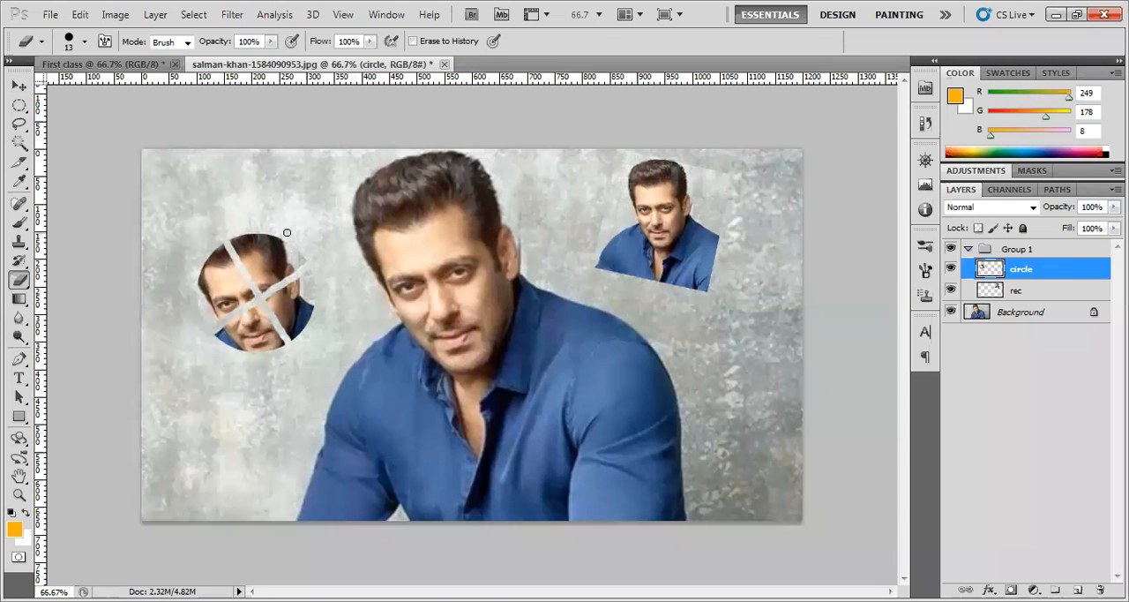
Toggle the circle layer's visibility to identify its content and erase several strokes across the circular face
{"action": "left_click", "coordinate": [951, 269]}
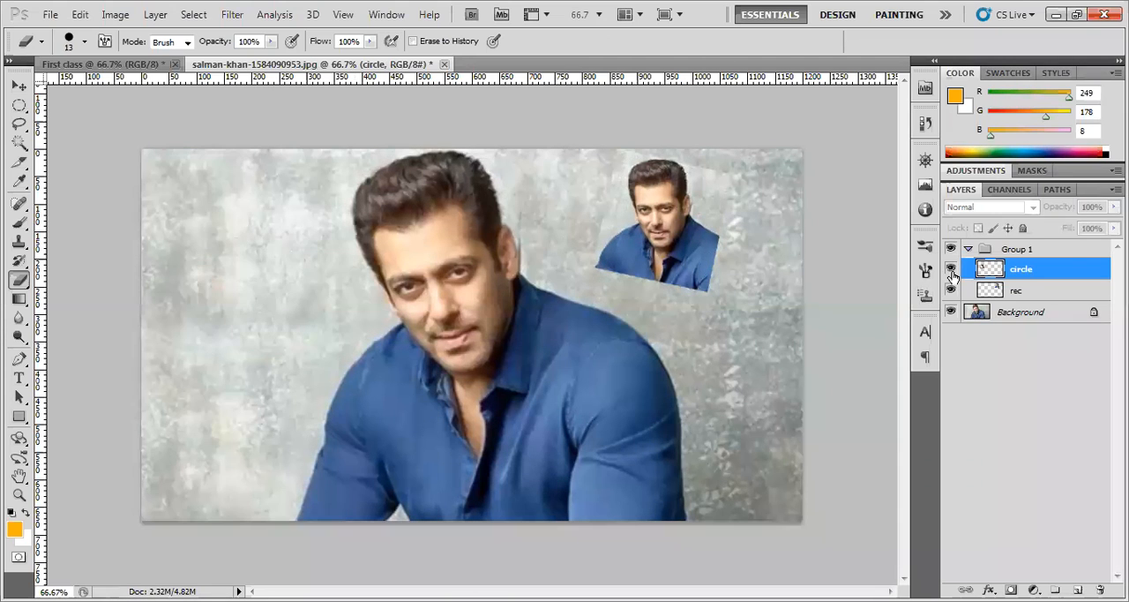
{"action": "left_click", "coordinate": [951, 271]}
{"action": "left_click", "coordinate": [951, 270]}
{"action": "left_click", "coordinate": [951, 271]}
{"action": "left_click", "coordinate": [951, 270]}
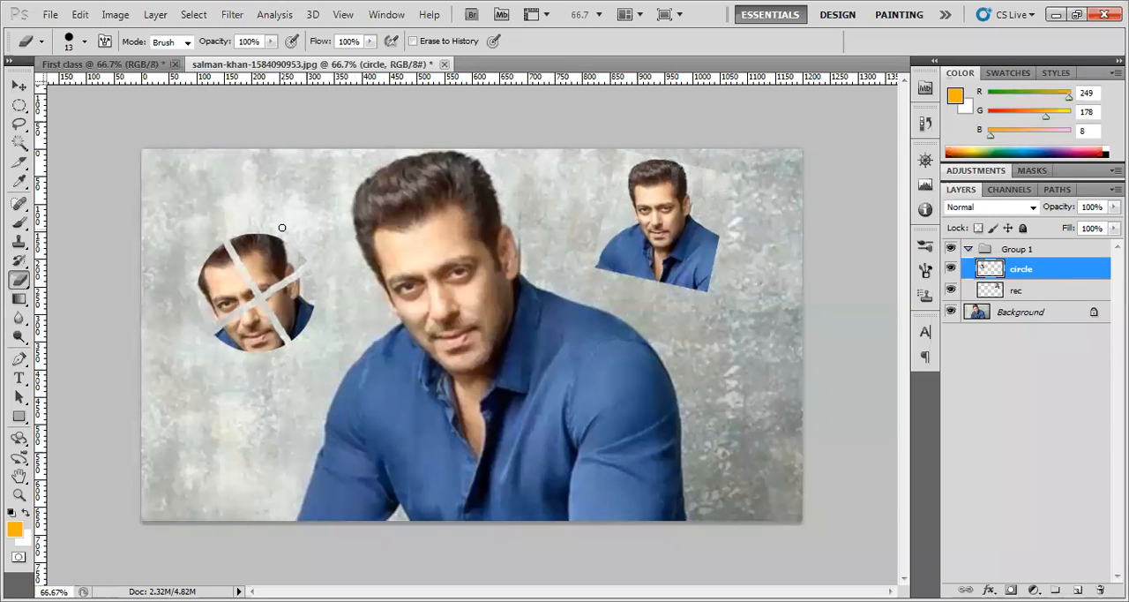
{"action": "left_click_drag", "start_coordinate": [279, 229], "coordinate": [250, 341]}
{"action": "mouse_move", "coordinate": [217, 258]}
{"action": "left_mouse_down"}
{"action": "mouse_move", "coordinate": [209, 287]}
{"action": "mouse_move", "coordinate": [269, 278]}
{"action": "mouse_move", "coordinate": [311, 320]}
{"action": "left_mouse_up"}
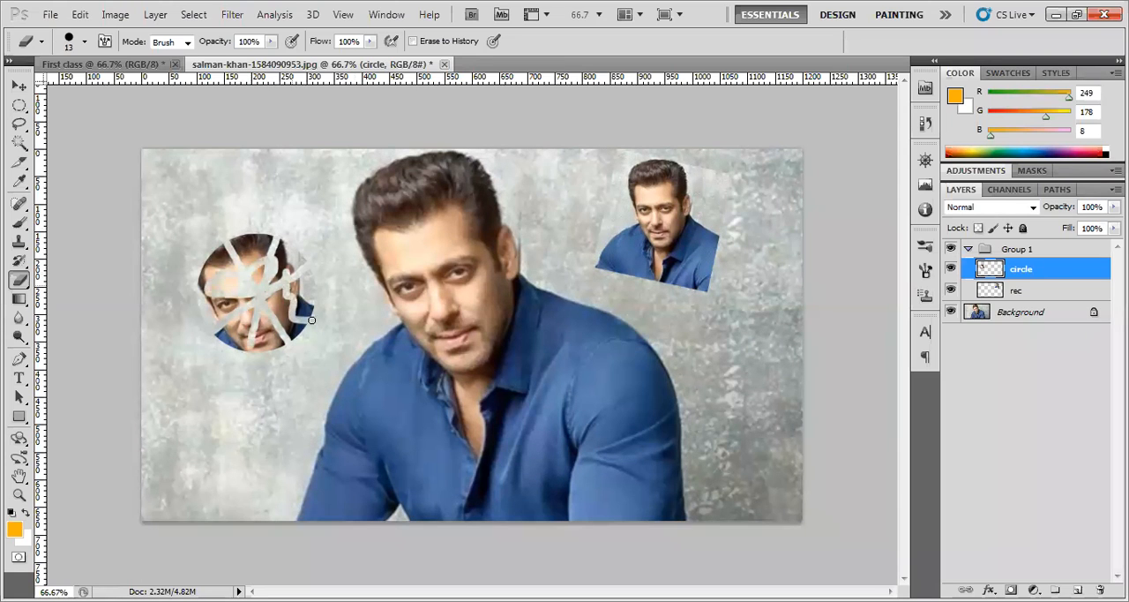
Try erasing loose strokes over the rectangular copy on the rec layer and step back past them
{"action": "left_click", "coordinate": [1029, 289]}
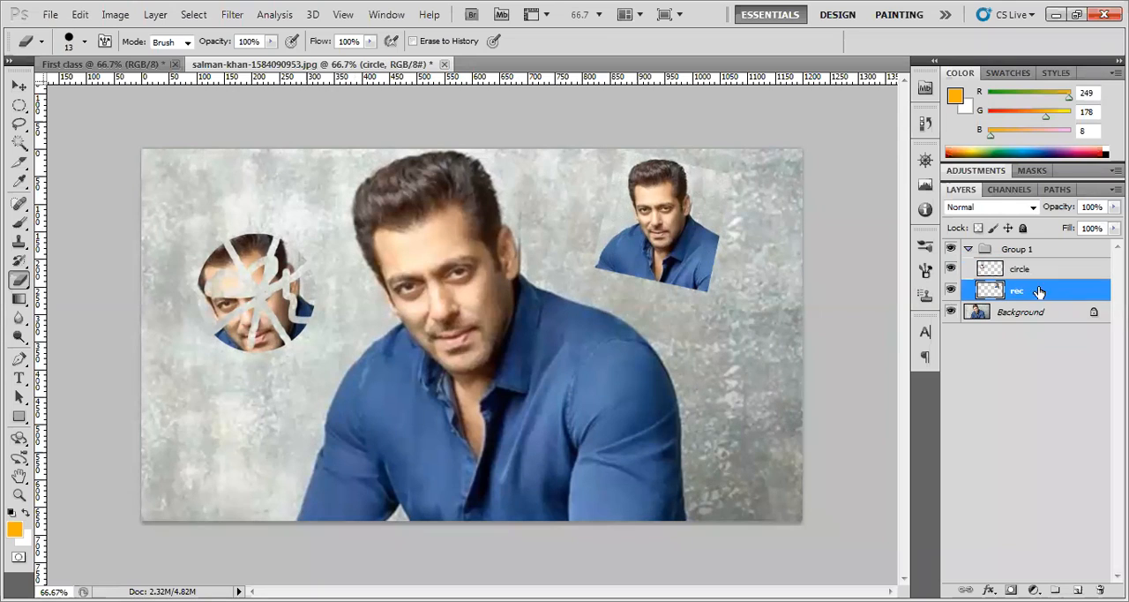
{"action": "mouse_move", "coordinate": [665, 227]}
{"action": "left_mouse_down"}
{"action": "mouse_move", "coordinate": [709, 235]}
{"action": "mouse_move", "coordinate": [666, 192]}
{"action": "mouse_move", "coordinate": [650, 237]}
{"action": "mouse_move", "coordinate": [689, 204]}
{"action": "mouse_move", "coordinate": [651, 227]}
{"action": "left_mouse_up"}
{"action": "mouse_move", "coordinate": [705, 187]}
{"action": "left_mouse_down"}
{"action": "mouse_move", "coordinate": [664, 178]}
{"action": "mouse_move", "coordinate": [645, 196]}
{"action": "mouse_move", "coordinate": [652, 216]}
{"action": "mouse_move", "coordinate": [641, 256]}
{"action": "mouse_move", "coordinate": [681, 268]}
{"action": "left_mouse_up"}
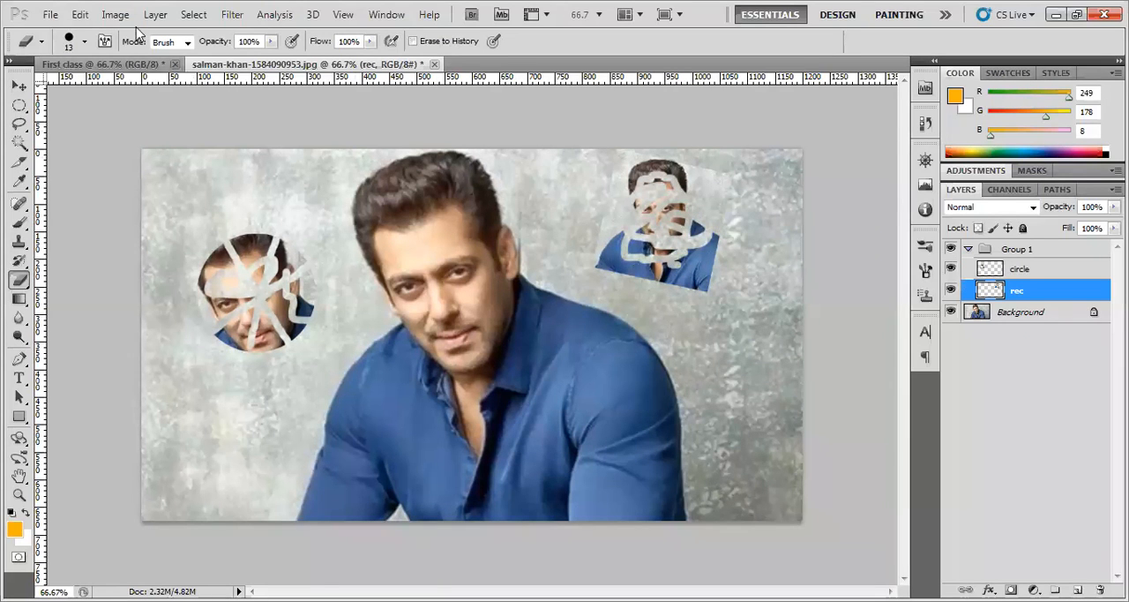
{"action": "left_click", "coordinate": [80, 15]}
{"action": "left_click", "coordinate": [121, 62]}
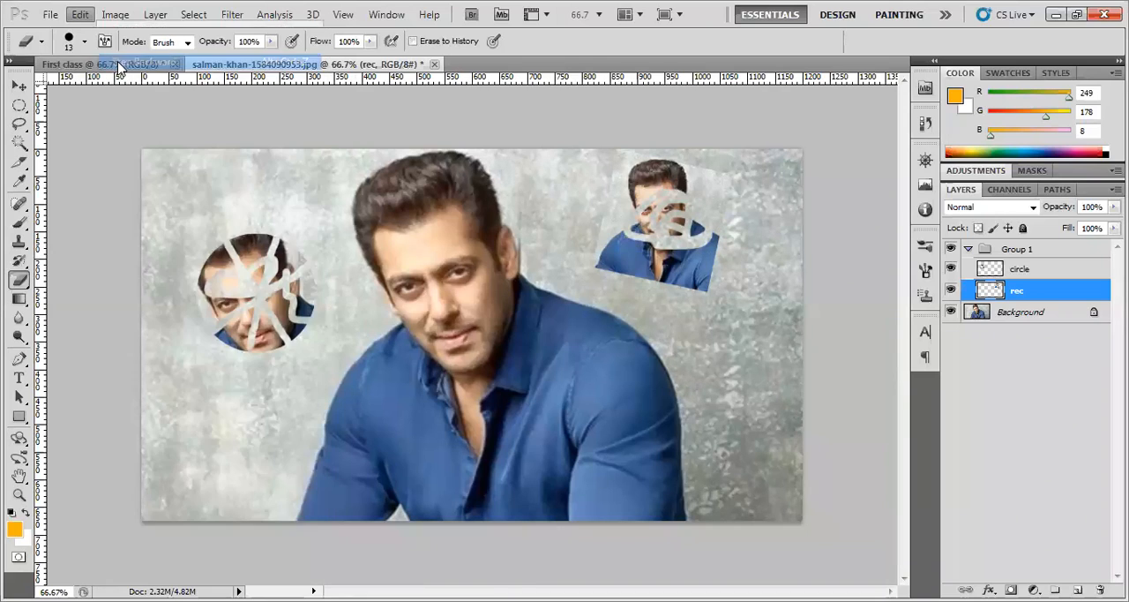
{"action": "left_click", "coordinate": [80, 15]}
{"action": "left_click", "coordinate": [159, 65]}
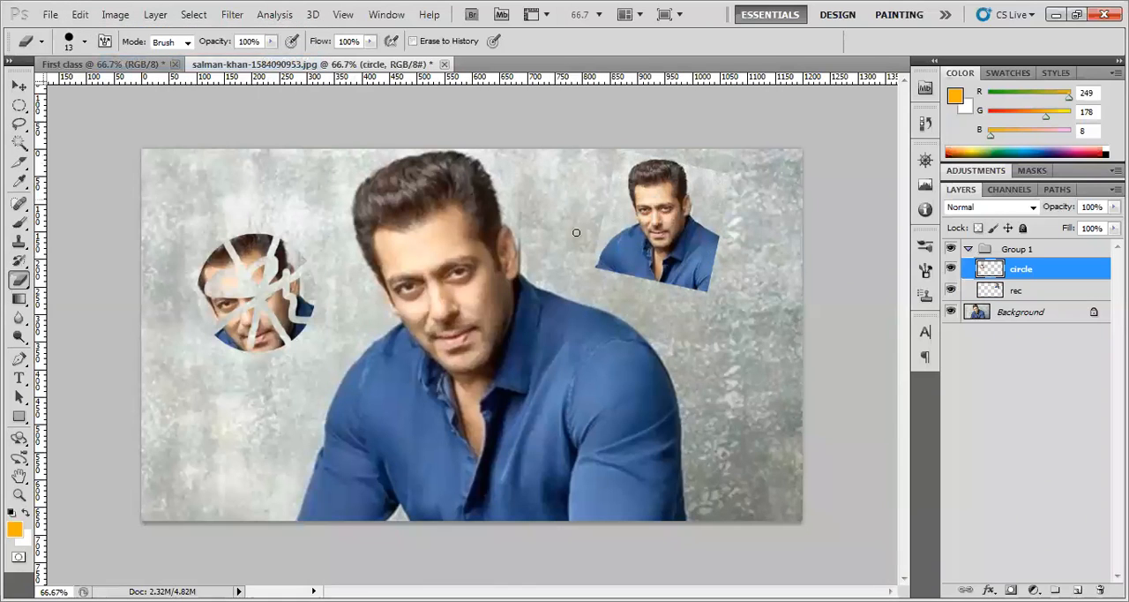
Select the rec layer and erase the whole face area of the rectangular copy
{"action": "left_click", "coordinate": [1030, 291]}
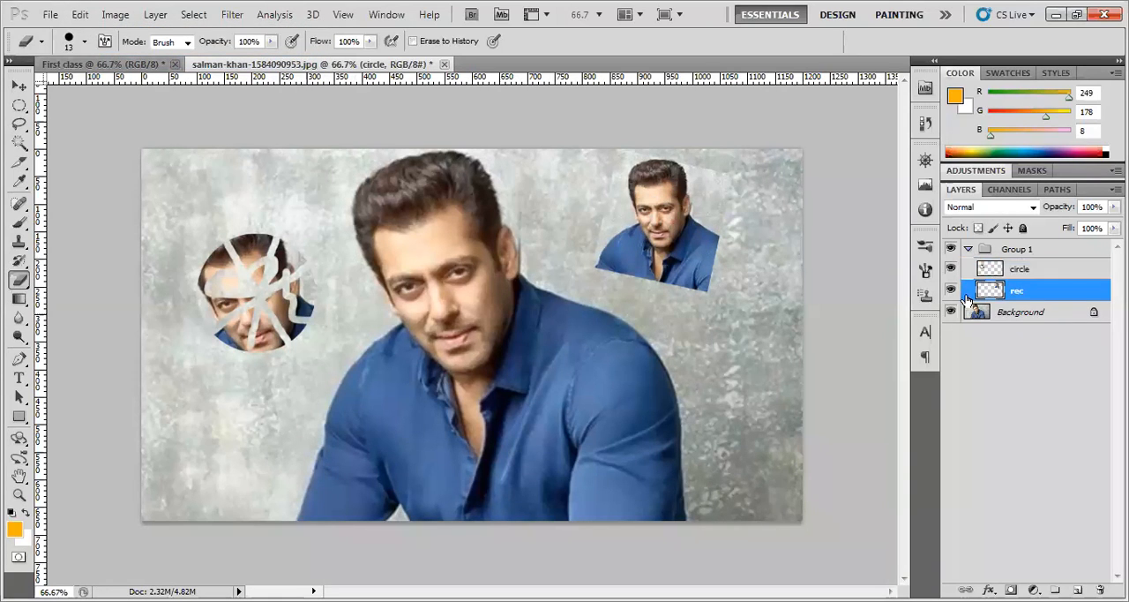
{"action": "mouse_move", "coordinate": [643, 229]}
{"action": "left_mouse_down"}
{"action": "mouse_move", "coordinate": [668, 244]}
{"action": "mouse_move", "coordinate": [666, 202]}
{"action": "mouse_move", "coordinate": [650, 197]}
{"action": "mouse_move", "coordinate": [666, 189]}
{"action": "mouse_move", "coordinate": [652, 188]}
{"action": "mouse_move", "coordinate": [647, 210]}
{"action": "mouse_move", "coordinate": [639, 194]}
{"action": "mouse_move", "coordinate": [647, 238]}
{"action": "mouse_move", "coordinate": [661, 237]}
{"action": "mouse_move", "coordinate": [669, 211]}
{"action": "mouse_move", "coordinate": [655, 233]}
{"action": "mouse_move", "coordinate": [651, 209]}
{"action": "mouse_move", "coordinate": [668, 191]}
{"action": "mouse_move", "coordinate": [674, 247]}
{"action": "mouse_move", "coordinate": [654, 241]}
{"action": "mouse_move", "coordinate": [644, 195]}
{"action": "mouse_move", "coordinate": [639, 226]}
{"action": "mouse_move", "coordinate": [664, 245]}
{"action": "mouse_move", "coordinate": [676, 221]}
{"action": "left_mouse_up"}
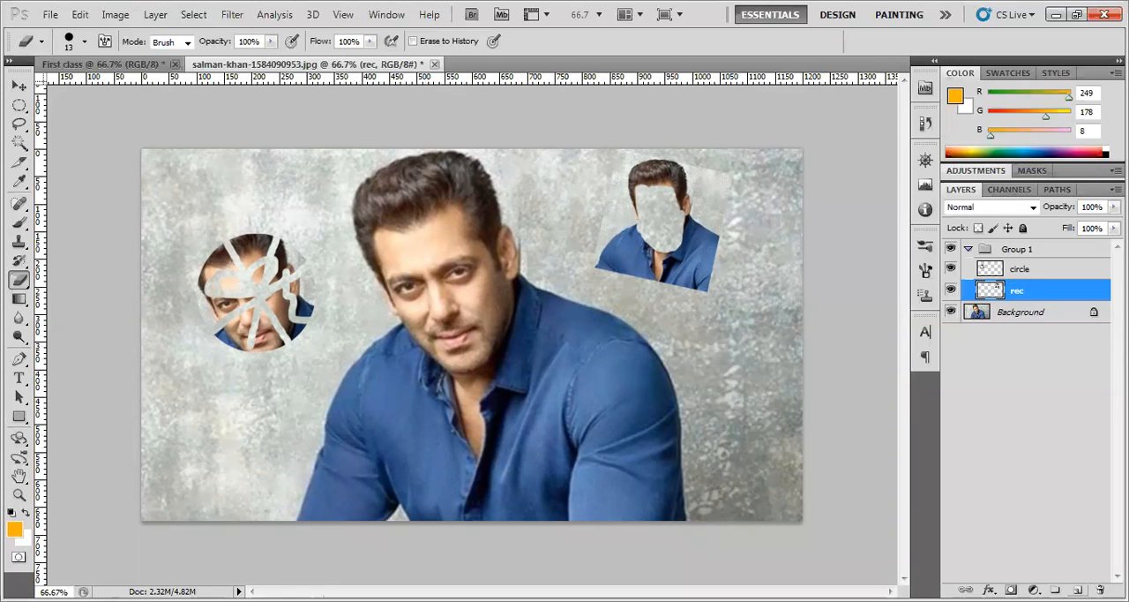
Add a new layer above the rec layer and draw an orange rectangle shape across the main photo's chest
{"action": "left_click", "coordinate": [1077, 589]}
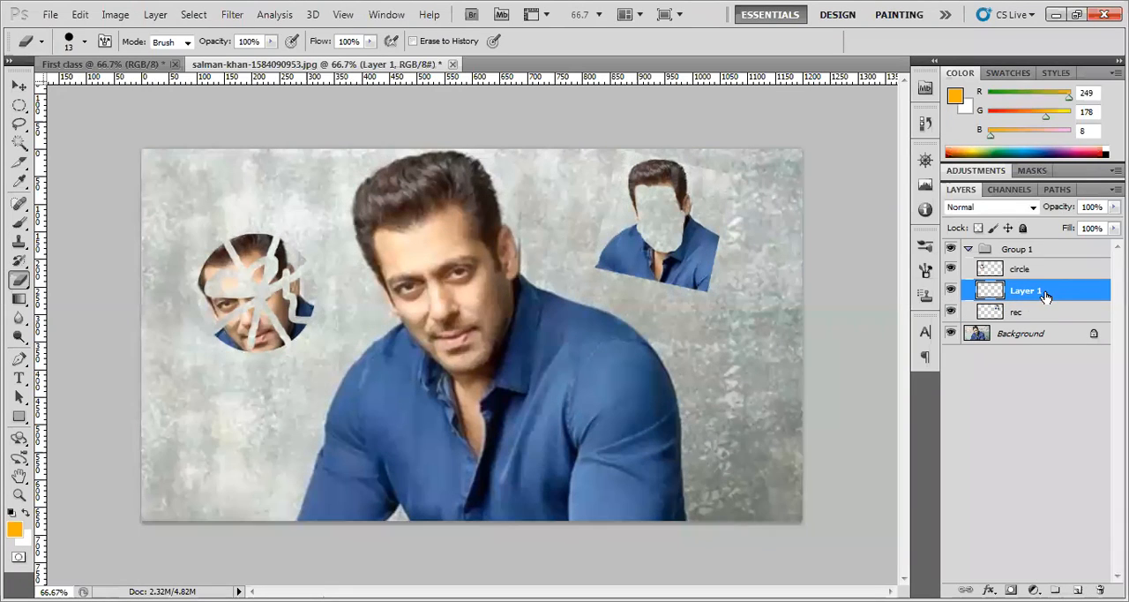
{"action": "left_click", "coordinate": [21, 420]}
{"action": "left_click_drag", "start_coordinate": [387, 426], "coordinate": [545, 457]}
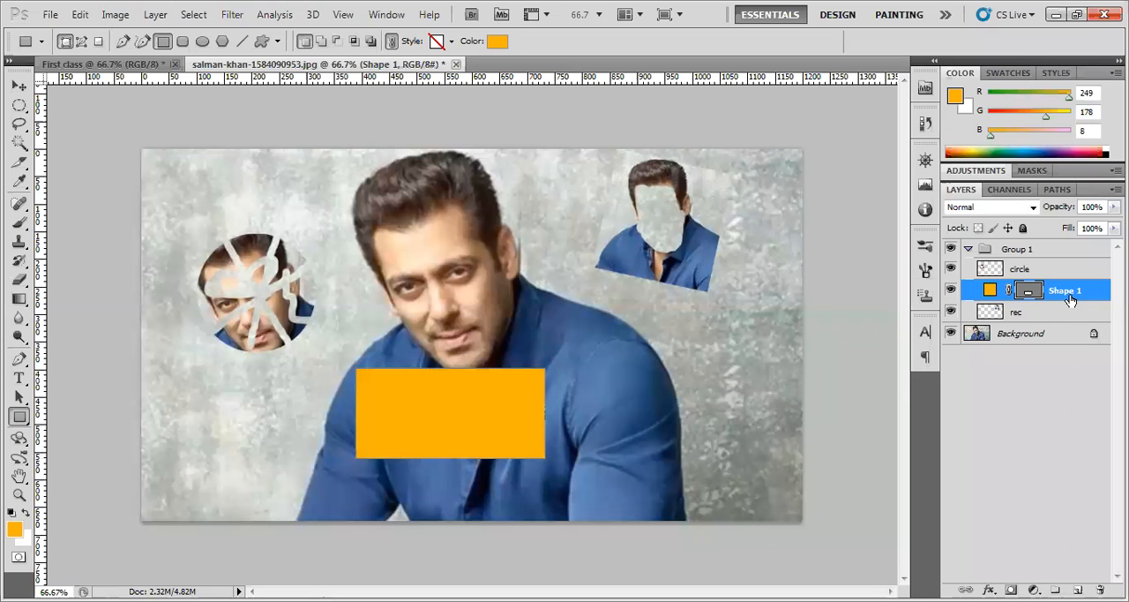
Draw a rectangular marquee around the main photo's head on the Background layer and copy it to a new layer
{"action": "left_click", "coordinate": [1003, 342]}
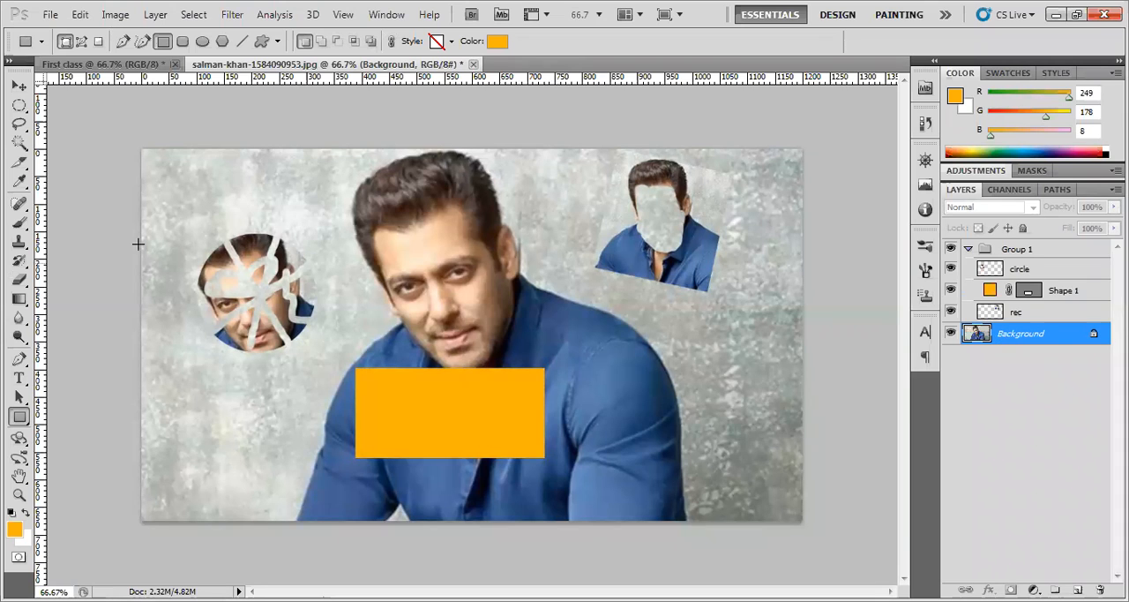
{"action": "left_click_drag", "start_coordinate": [20, 105], "coordinate": [54, 104]}
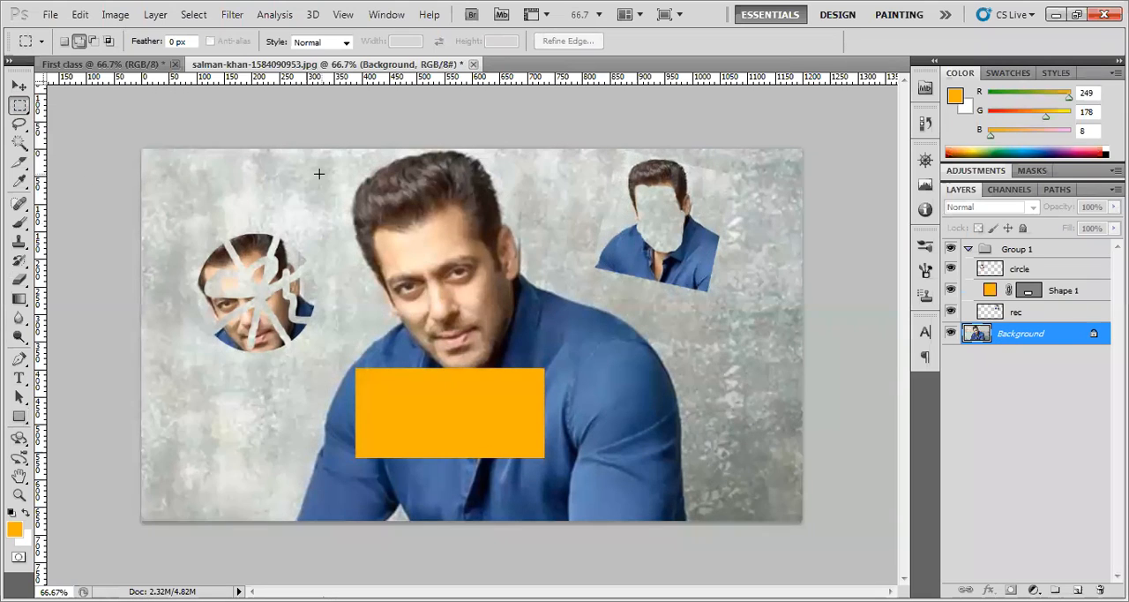
{"action": "left_click_drag", "start_coordinate": [331, 160], "coordinate": [527, 345]}
{"action": "right_click", "coordinate": [467, 283]}
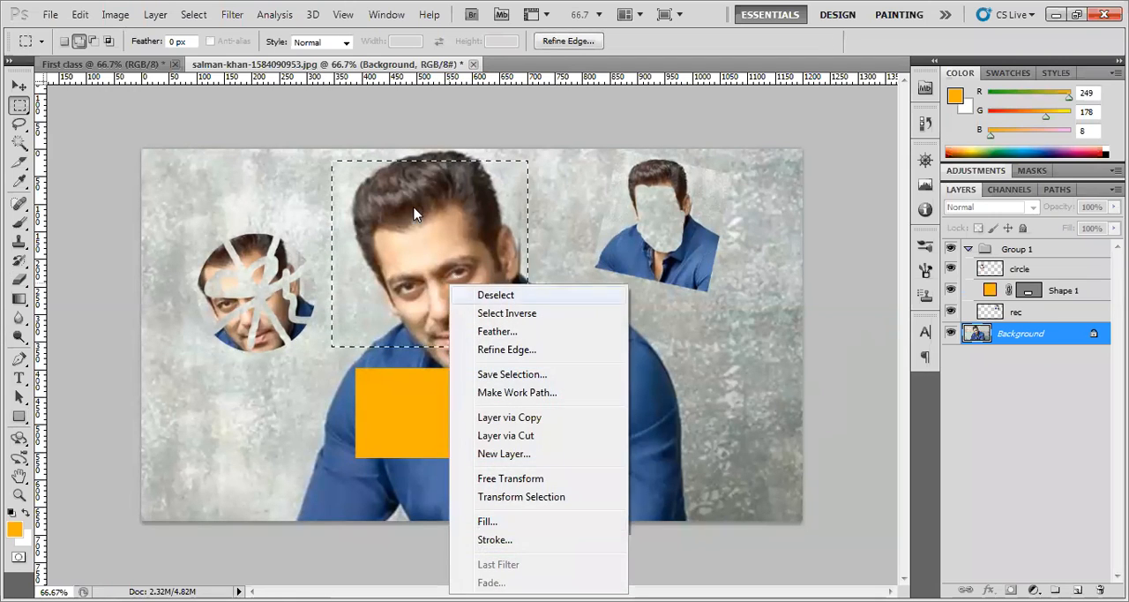
{"action": "left_click", "coordinate": [407, 264]}
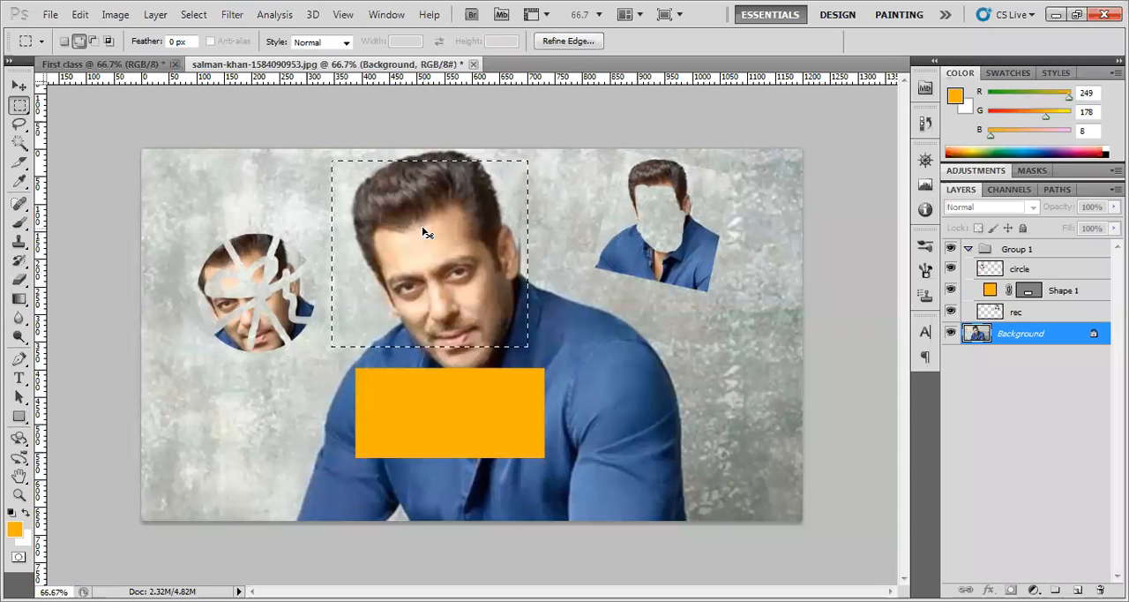
{"action": "key", "text": "ctrl+j"}
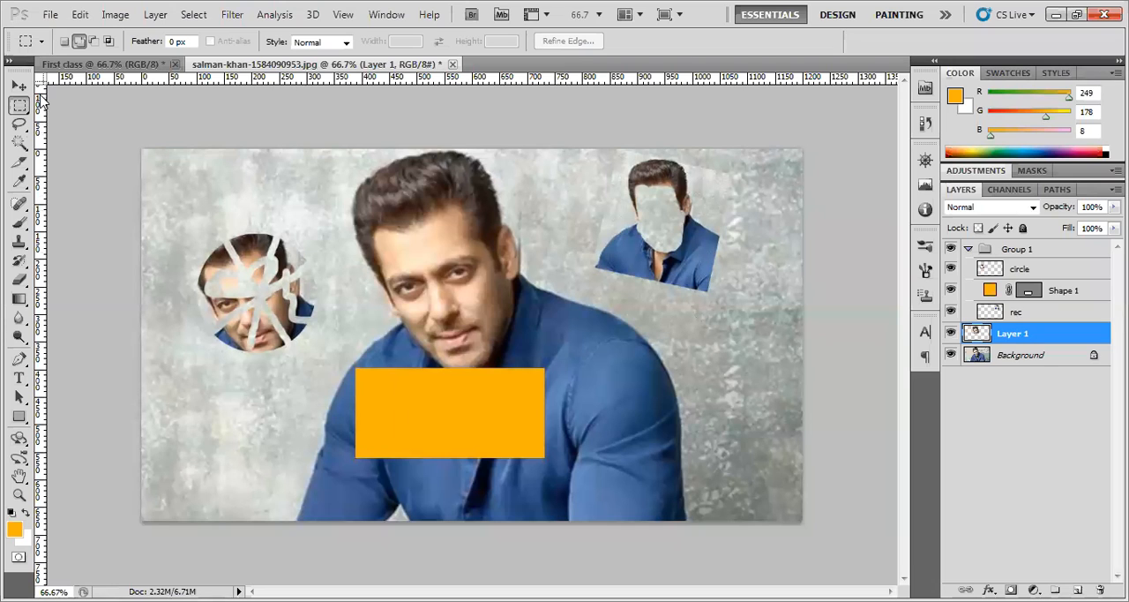
Move the rectangular head copy to the photo's lower right and the orange rectangle to its lower left, checking Layer 1's visibility
{"action": "left_click", "coordinate": [18, 86]}
{"action": "left_click_drag", "start_coordinate": [437, 289], "coordinate": [485, 315]}
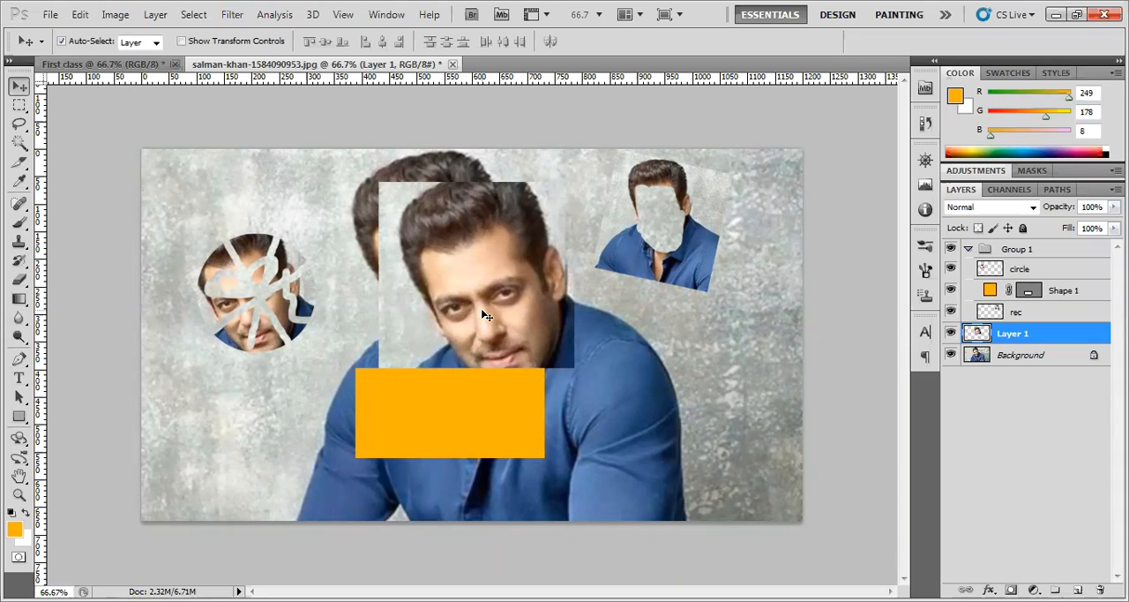
{"action": "left_click_drag", "start_coordinate": [484, 302], "coordinate": [649, 432]}
{"action": "left_click_drag", "start_coordinate": [430, 407], "coordinate": [330, 422]}
{"action": "left_click_drag", "start_coordinate": [596, 425], "coordinate": [653, 423]}
{"action": "left_click_drag", "start_coordinate": [654, 375], "coordinate": [674, 387]}
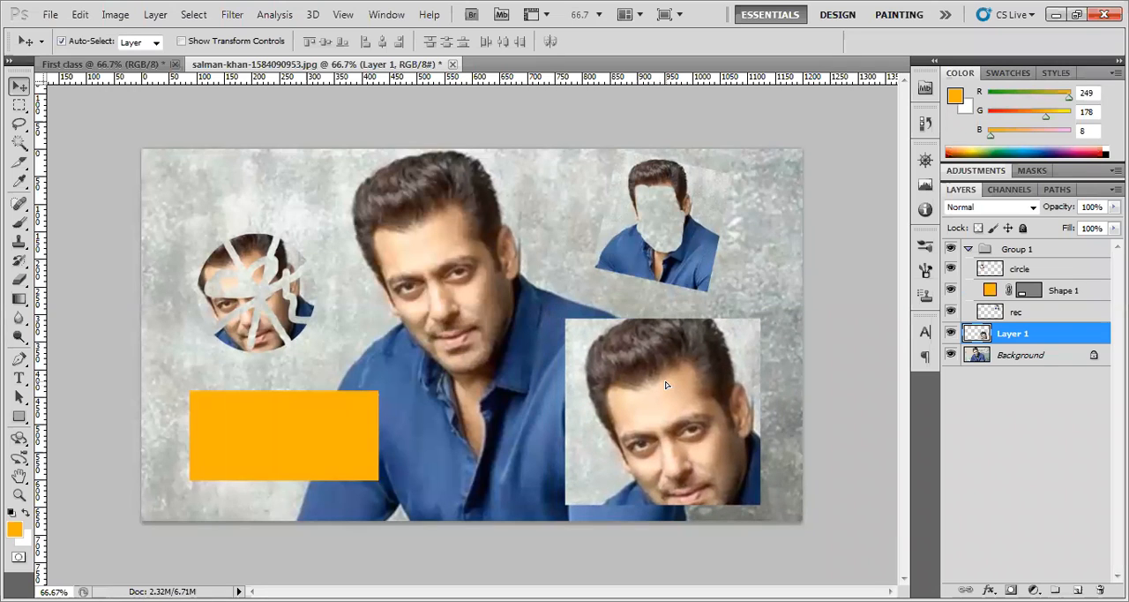
{"action": "left_click", "coordinate": [950, 334]}
{"action": "left_click", "coordinate": [950, 333]}
Draw an elliptical marquee around the main photo's face and try copying it with Layer 1 active
{"action": "left_click", "coordinate": [20, 106]}
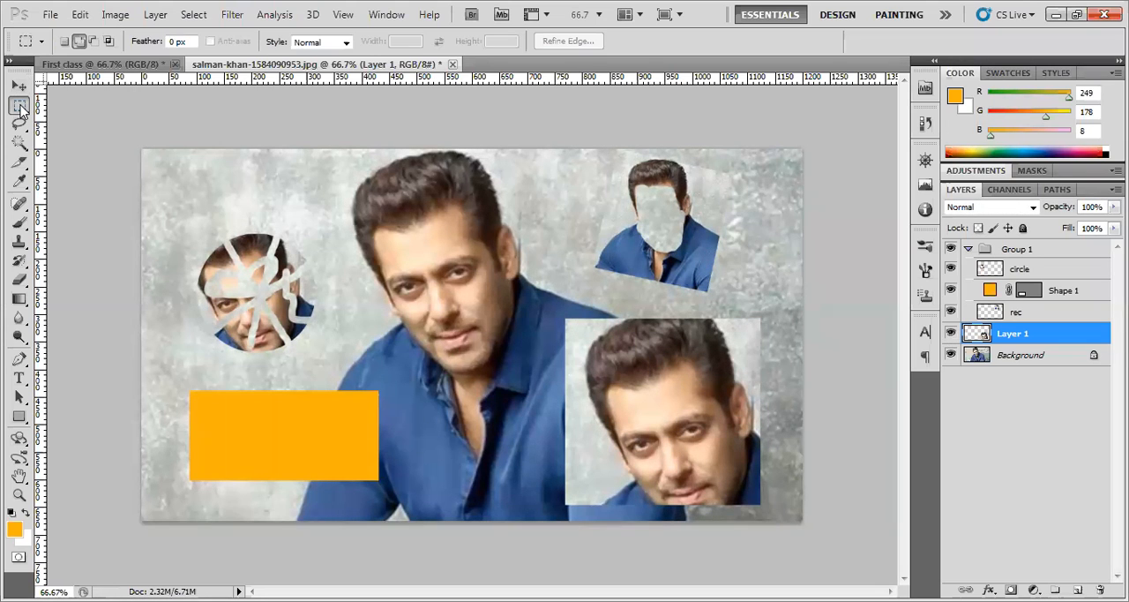
{"action": "left_click", "coordinate": [20, 106]}
{"action": "left_click", "coordinate": [71, 116]}
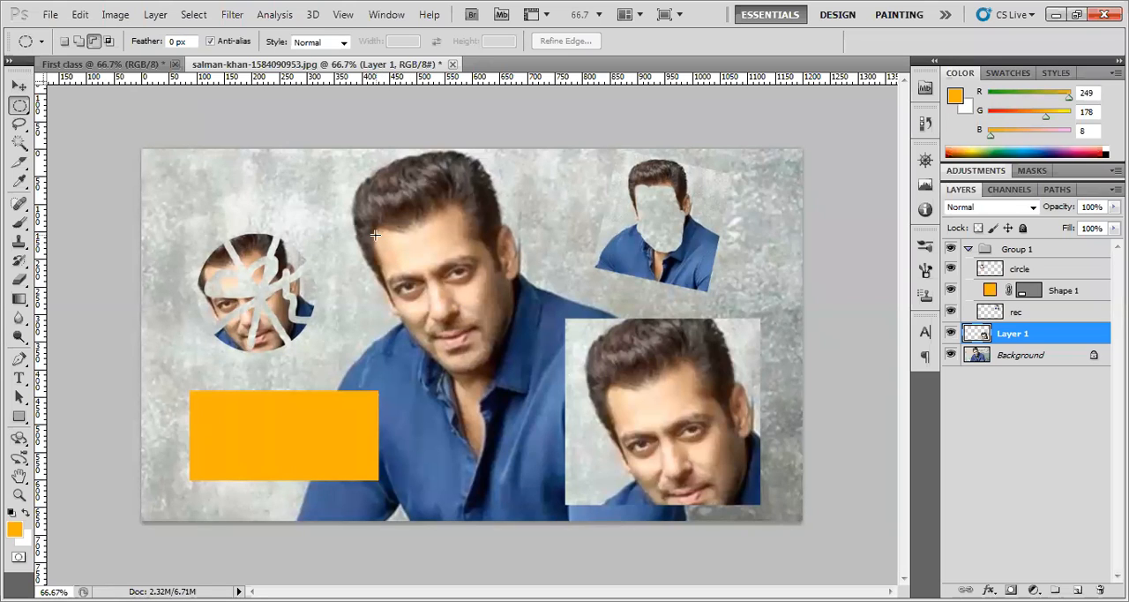
{"action": "left_click_drag", "start_coordinate": [375, 234], "coordinate": [501, 375]}
{"action": "right_click", "coordinate": [501, 376]}
{"action": "left_click", "coordinate": [462, 328]}
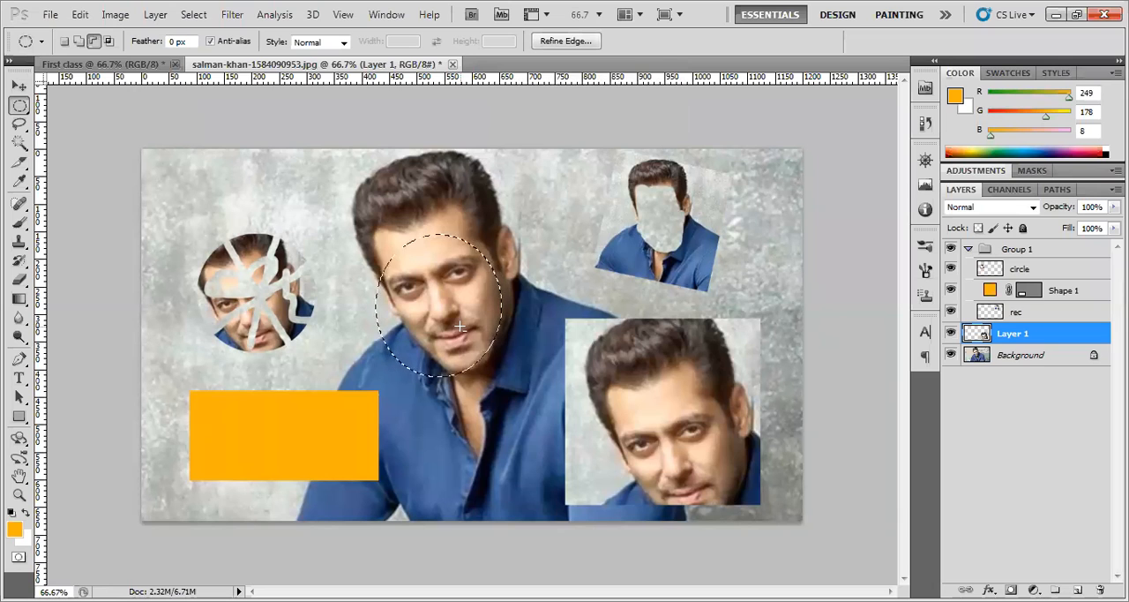
{"action": "key", "text": "ctrl+c"}
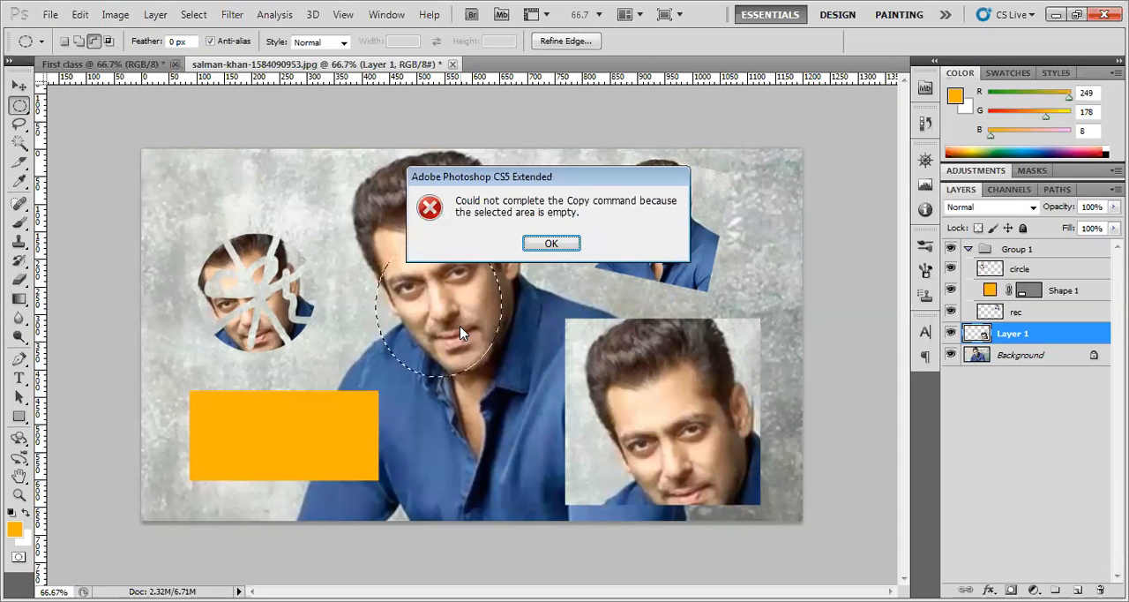
{"action": "left_click", "coordinate": [551, 243]}
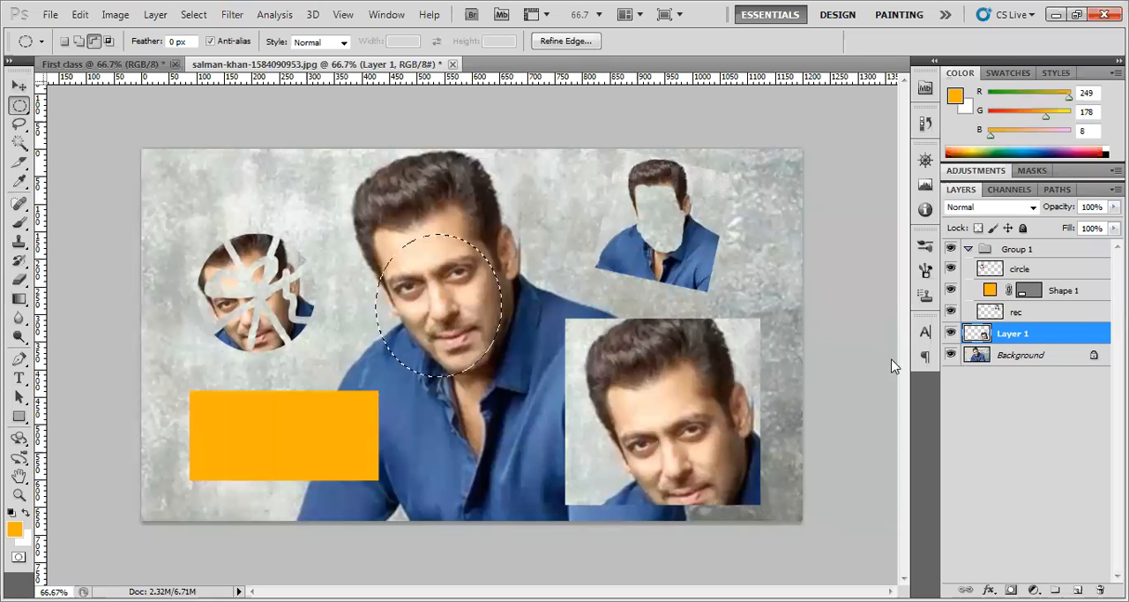
Copy the elliptical face selection from the Background layer to a new layer and move the copy down over the collar
{"action": "left_click", "coordinate": [1009, 357]}
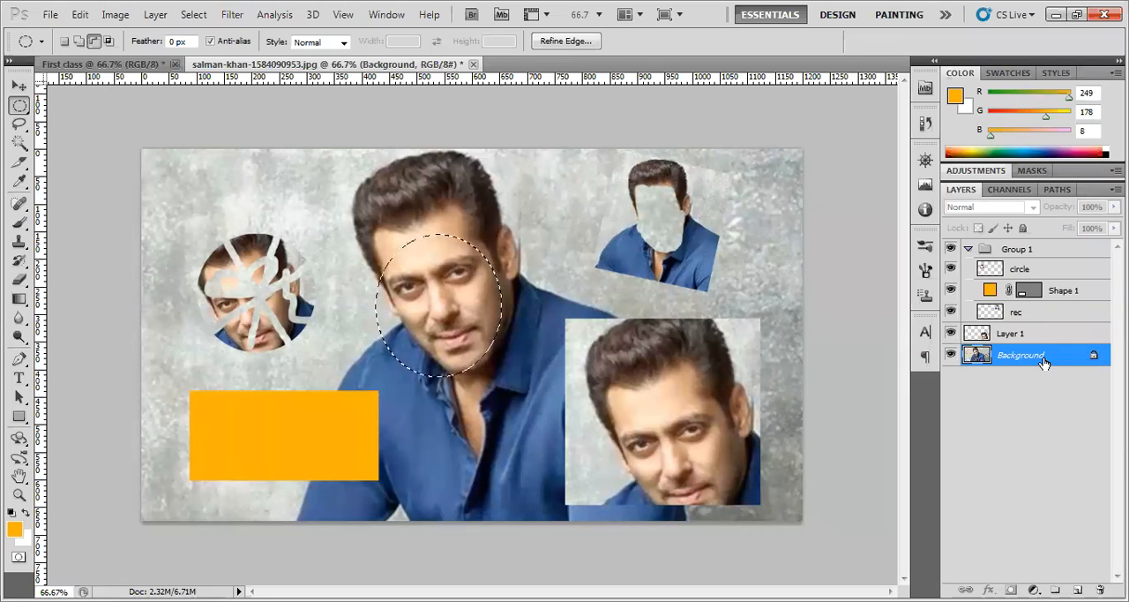
{"action": "key", "text": "ctrl+j"}
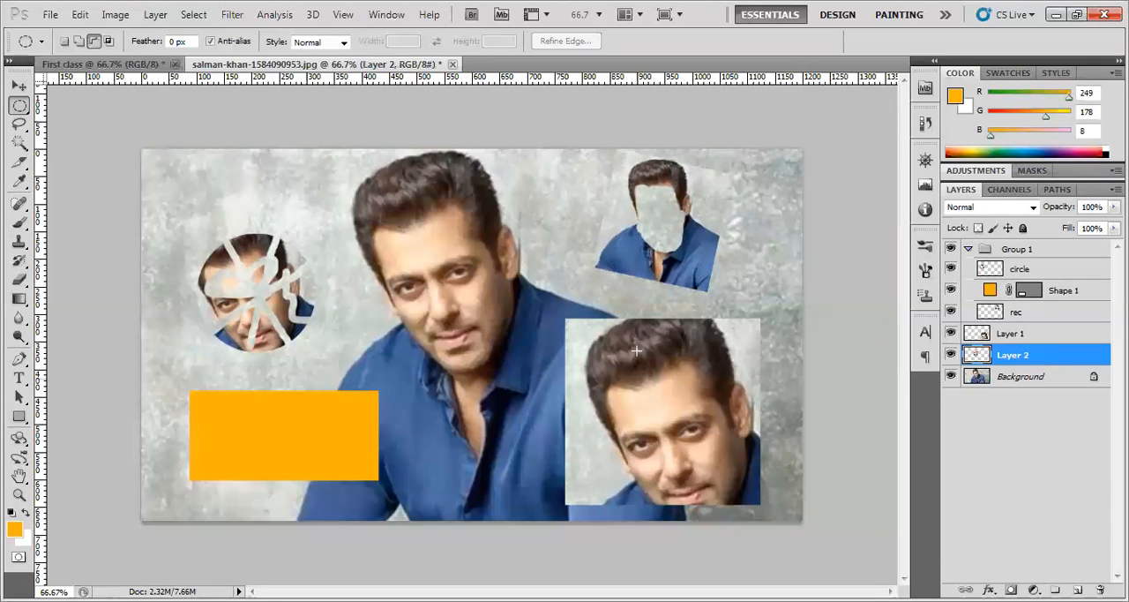
{"action": "left_click", "coordinate": [19, 85]}
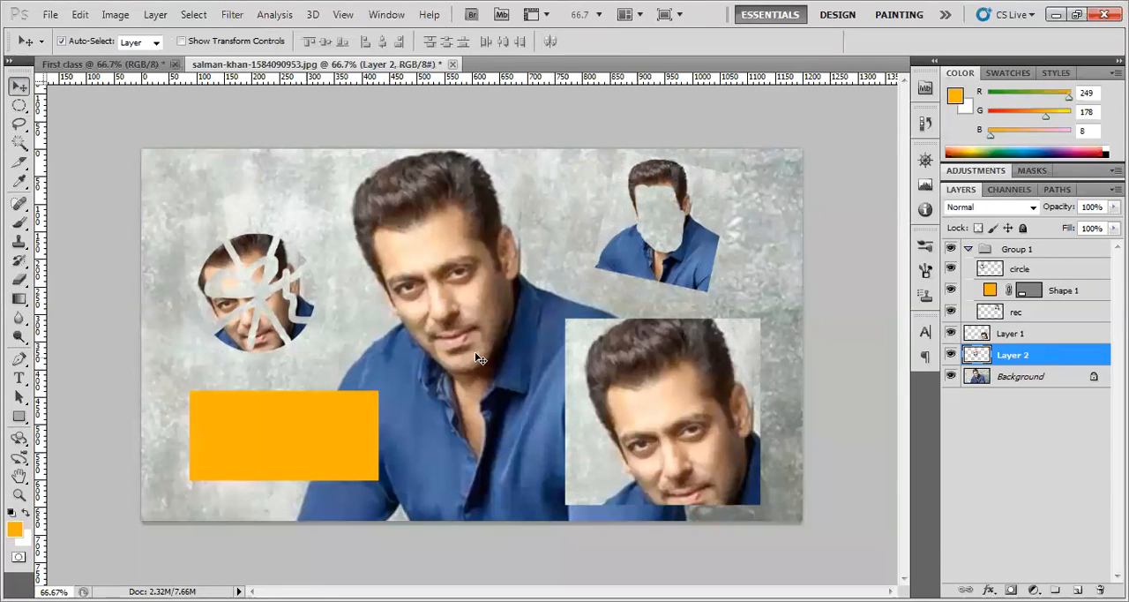
{"action": "left_click_drag", "start_coordinate": [461, 328], "coordinate": [498, 381]}
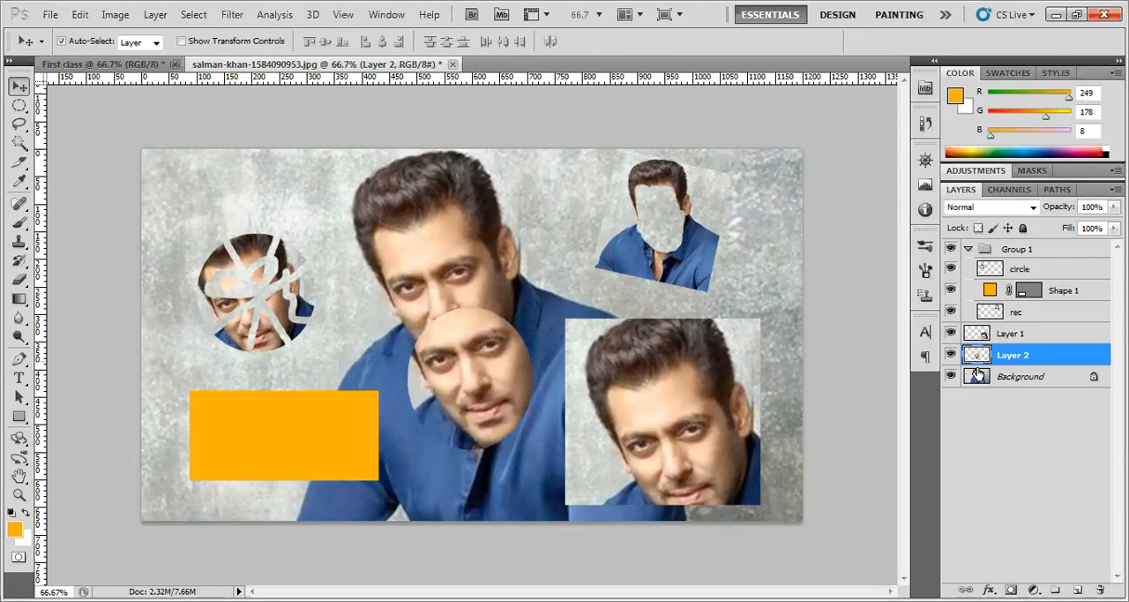
Alternate the active layer between Layer 1 and Layer 2 to compare the two face copies' layers
{"action": "left_click", "coordinate": [1015, 339]}
{"action": "left_click", "coordinate": [1014, 359]}
{"action": "left_click", "coordinate": [1015, 338]}
{"action": "left_click", "coordinate": [1013, 358]}
{"action": "left_click", "coordinate": [1015, 335]}
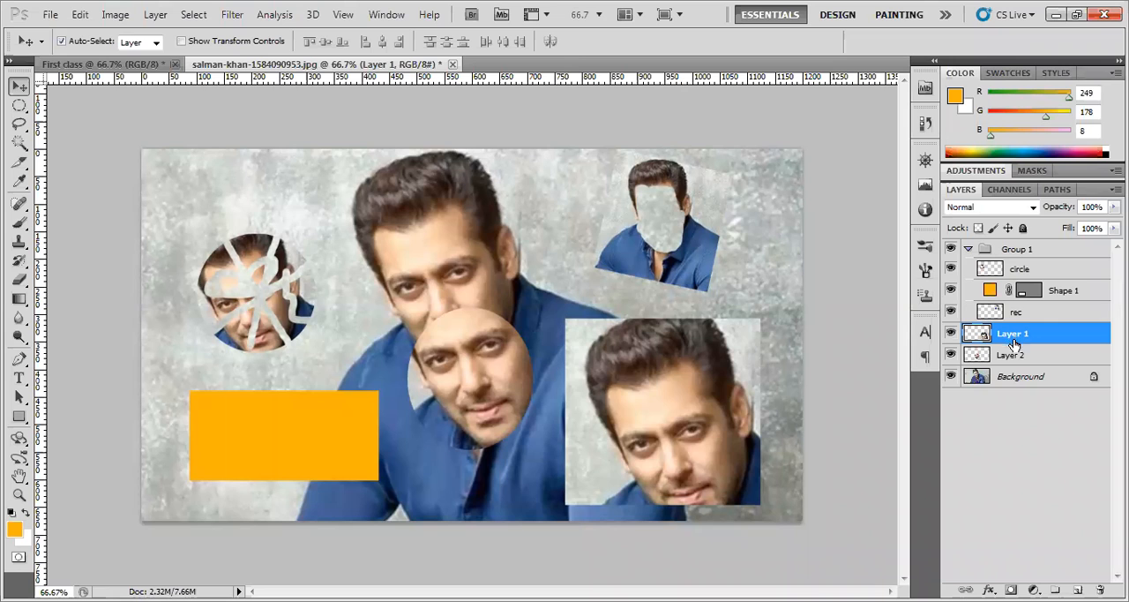
{"action": "left_click", "coordinate": [1013, 360]}
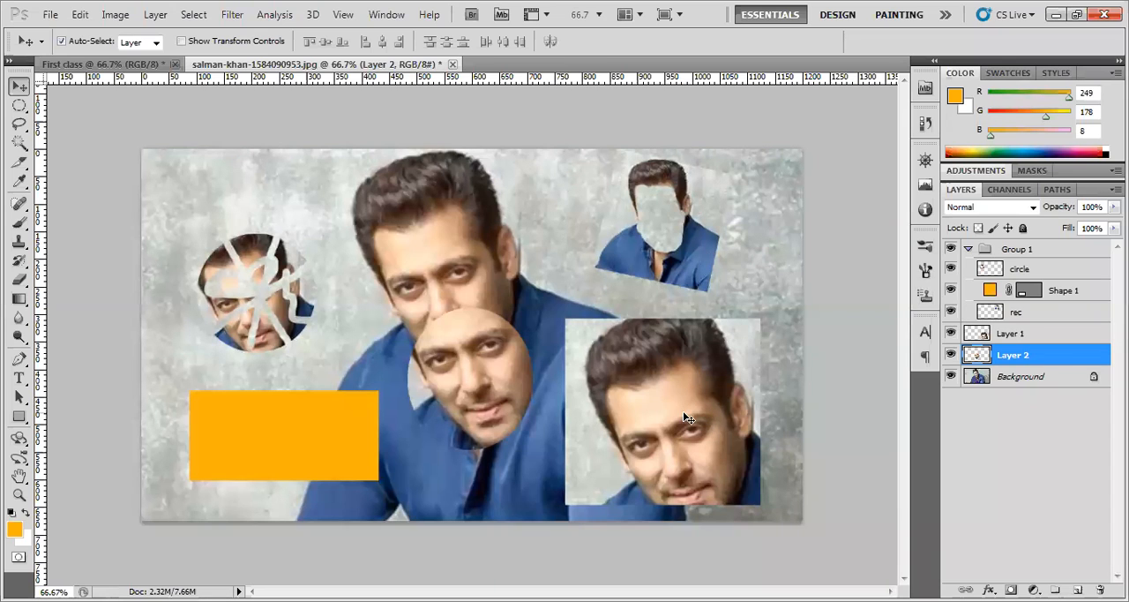
Reposition the rectangular head copy near the photo's right edge and the oval face copy on the chest, leaving them apart
{"action": "left_click_drag", "start_coordinate": [674, 427], "coordinate": [671, 402]}
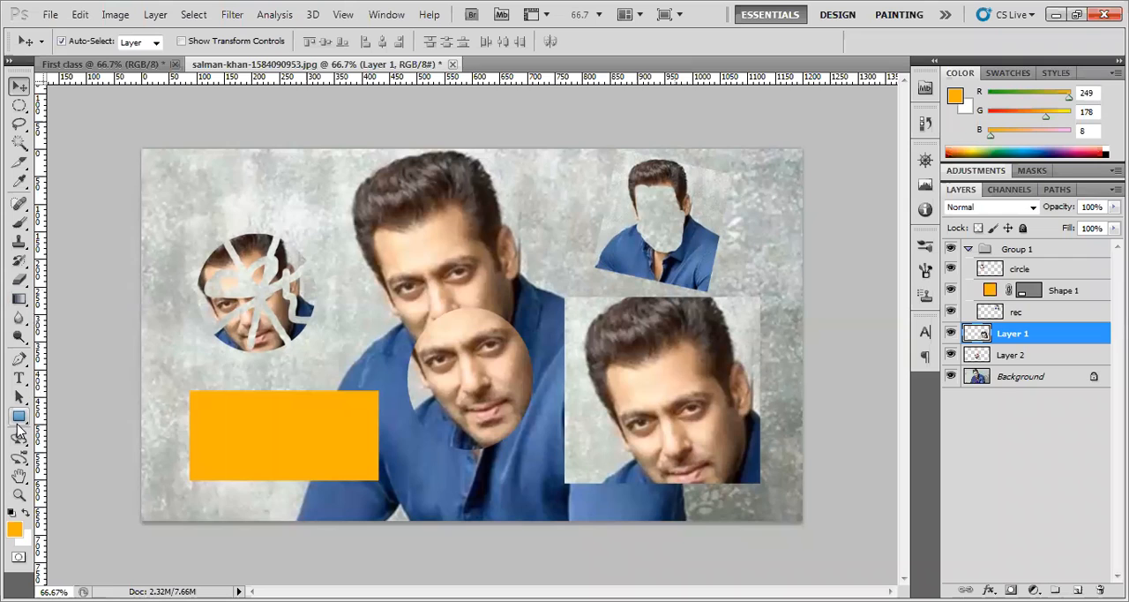
{"action": "left_click", "coordinate": [19, 420]}
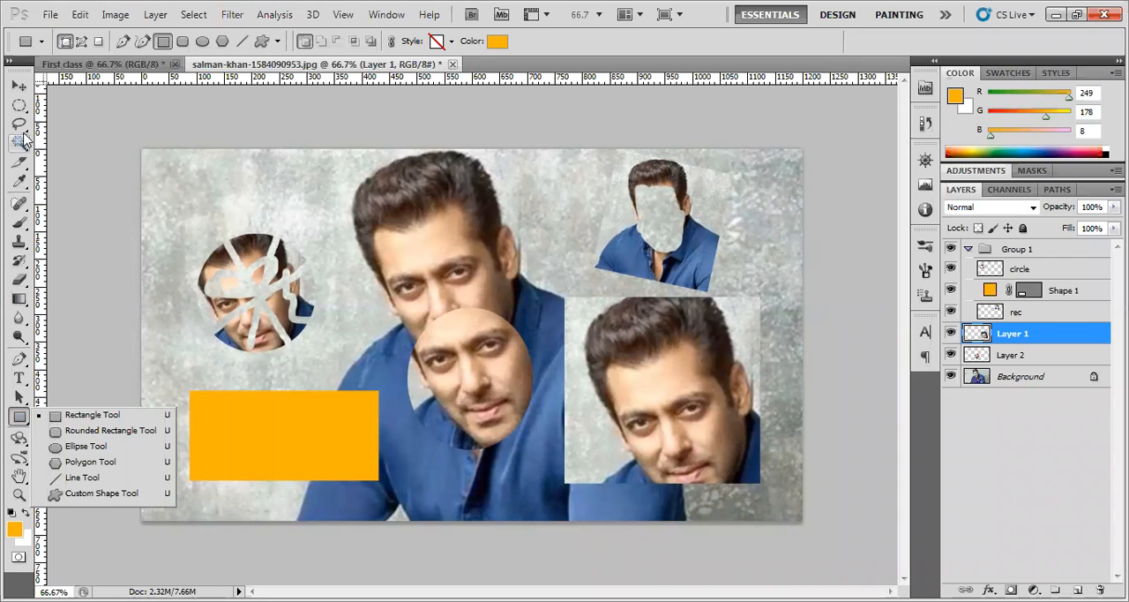
{"action": "left_click", "coordinate": [21, 88]}
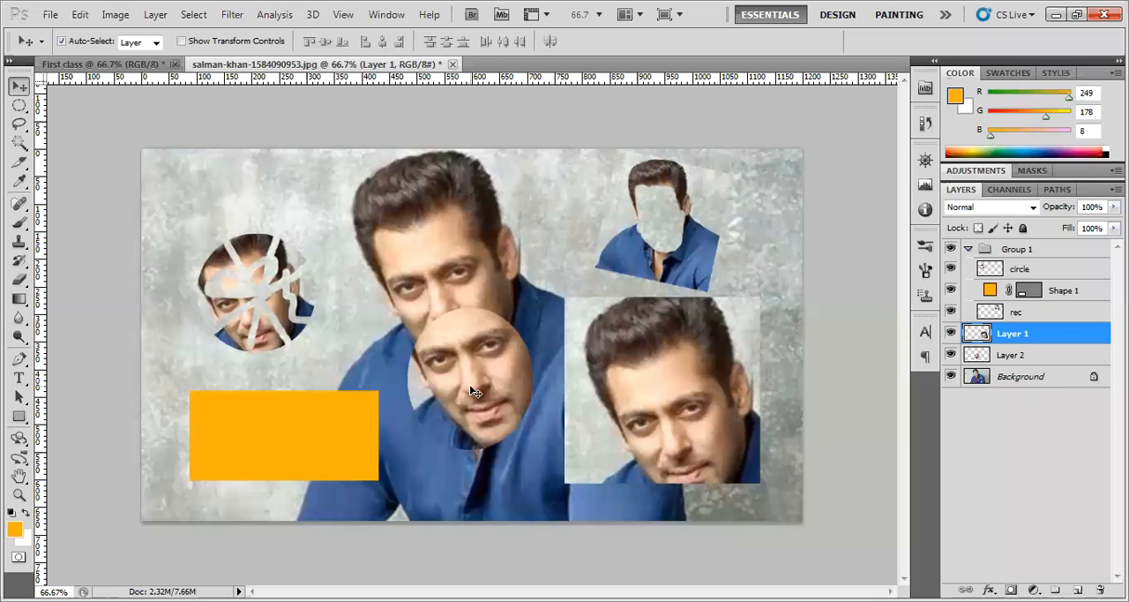
{"action": "left_click_drag", "start_coordinate": [474, 361], "coordinate": [532, 428]}
{"action": "left_click_drag", "start_coordinate": [659, 413], "coordinate": [688, 407]}
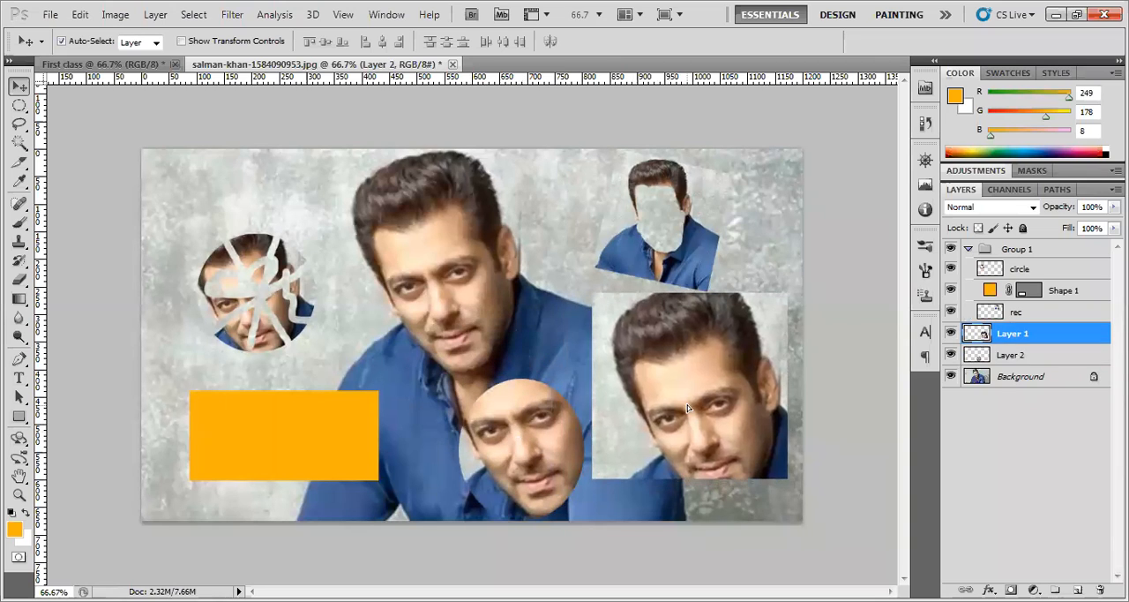
{"action": "left_click_drag", "start_coordinate": [542, 454], "coordinate": [500, 445]}
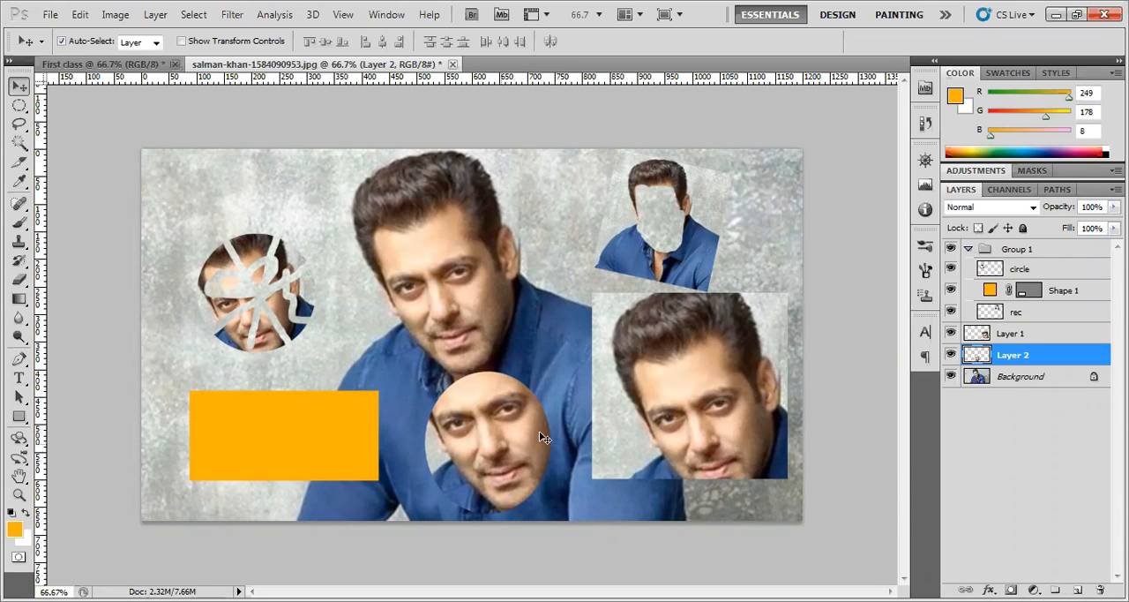
Add a layer directly above Layer 2 and name it "new layer"
{"action": "left_click", "coordinate": [1078, 589]}
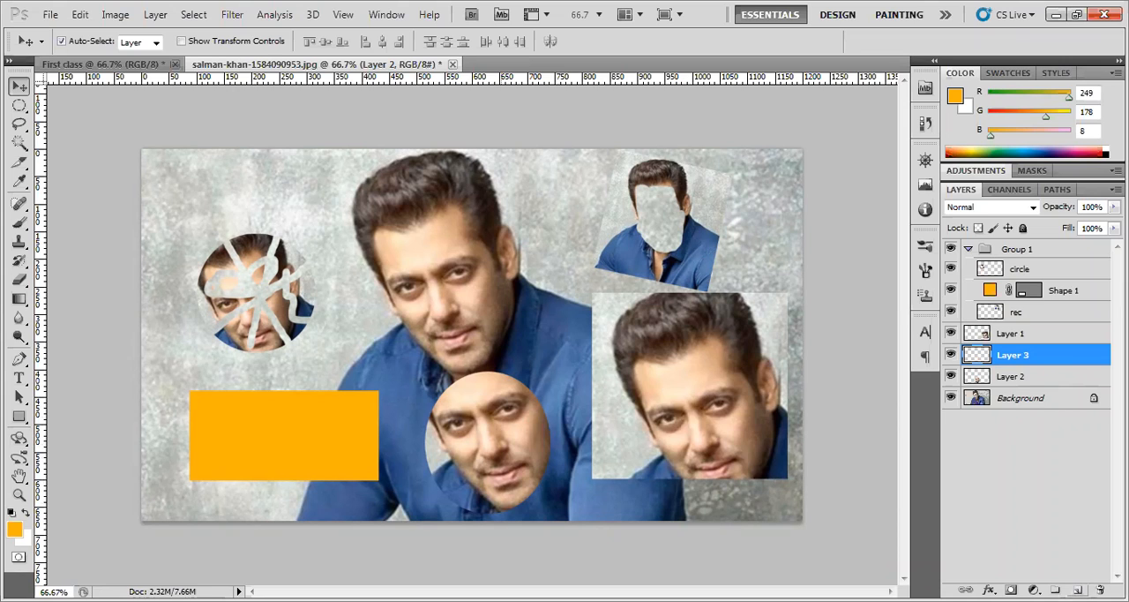
{"action": "double_click", "coordinate": [1015, 356]}
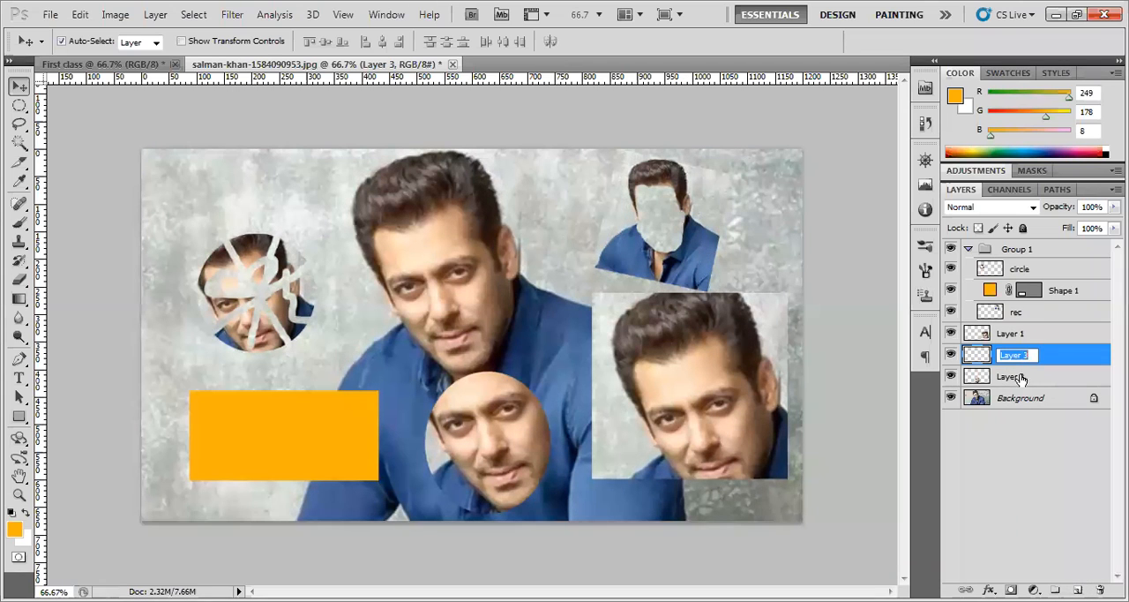
{"action": "type", "text": "new layer"}
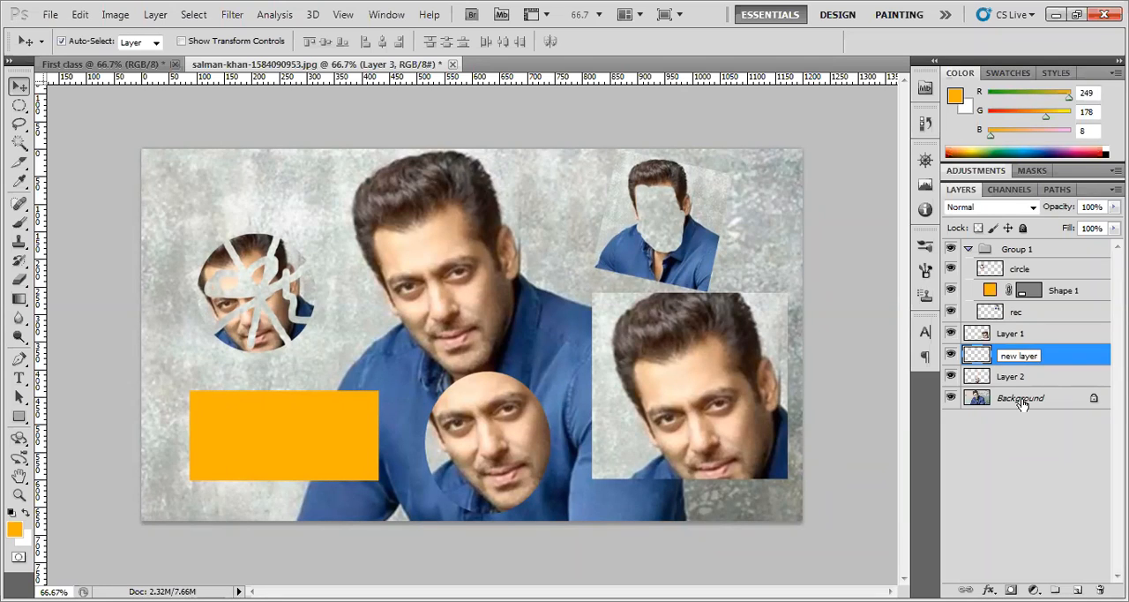
{"action": "key", "text": "Return"}
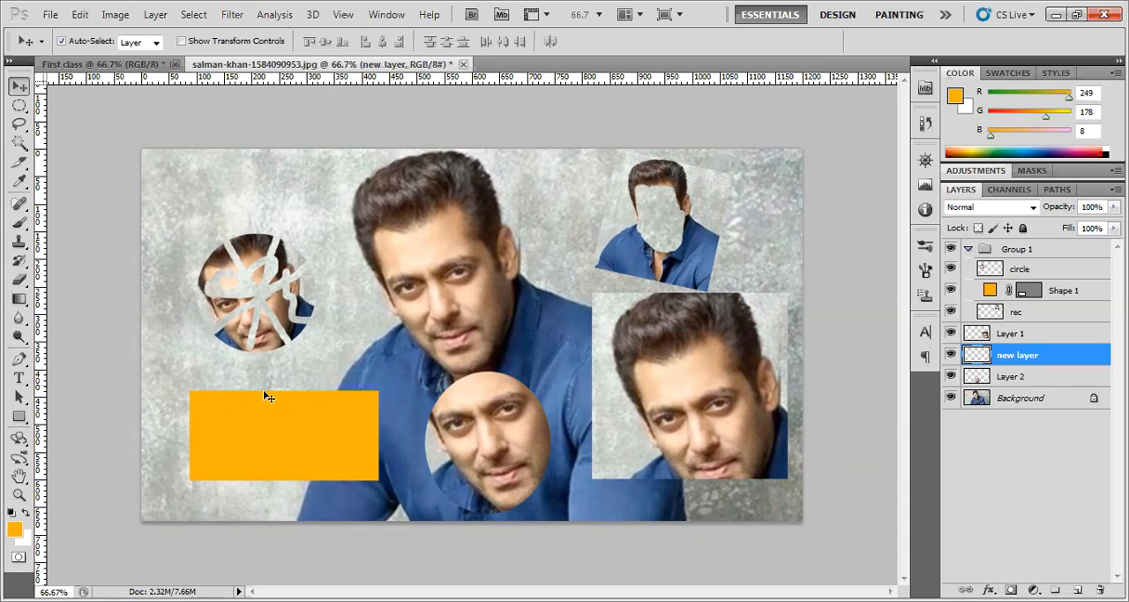
Draw a small orange rectangle shape on the new layer over the main face and move it slightly up toward the forehead
{"action": "left_click", "coordinate": [19, 416]}
{"action": "mouse_move", "coordinate": [376, 255]}
{"action": "left_mouse_down"}
{"action": "mouse_move", "coordinate": [425, 327]}
{"action": "mouse_move", "coordinate": [441, 328]}
{"action": "left_mouse_up"}
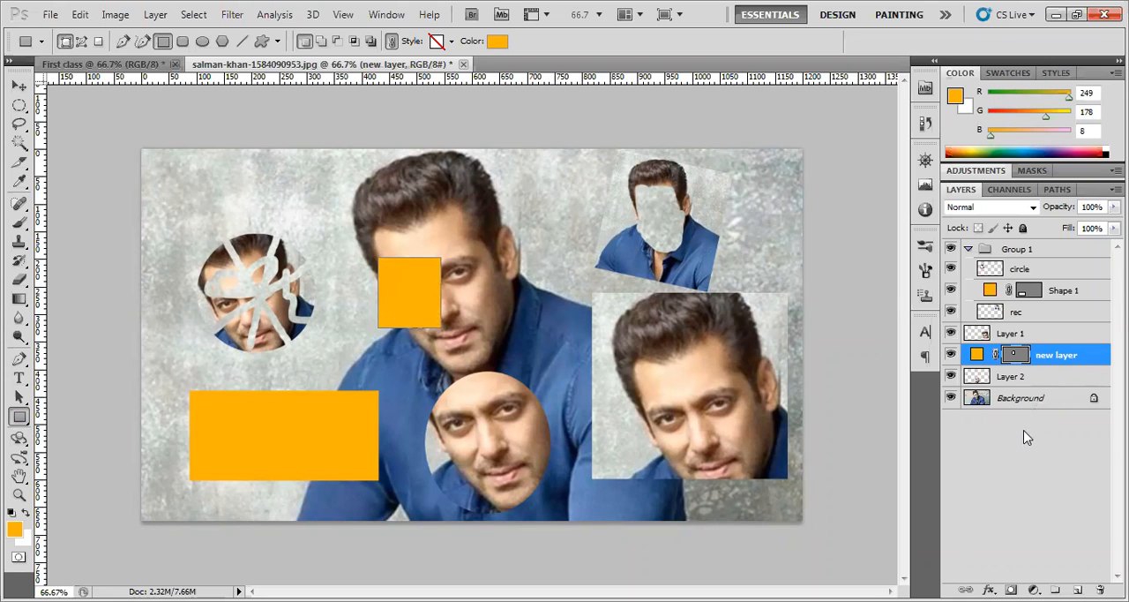
{"action": "left_click", "coordinate": [18, 85]}
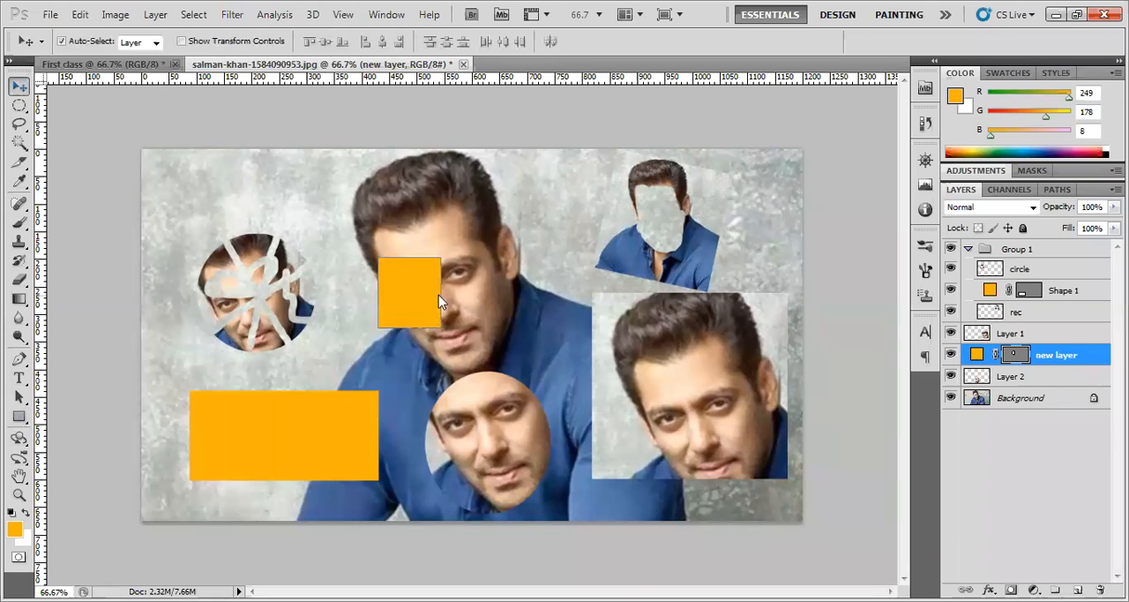
{"action": "left_click_drag", "start_coordinate": [420, 299], "coordinate": [436, 275]}
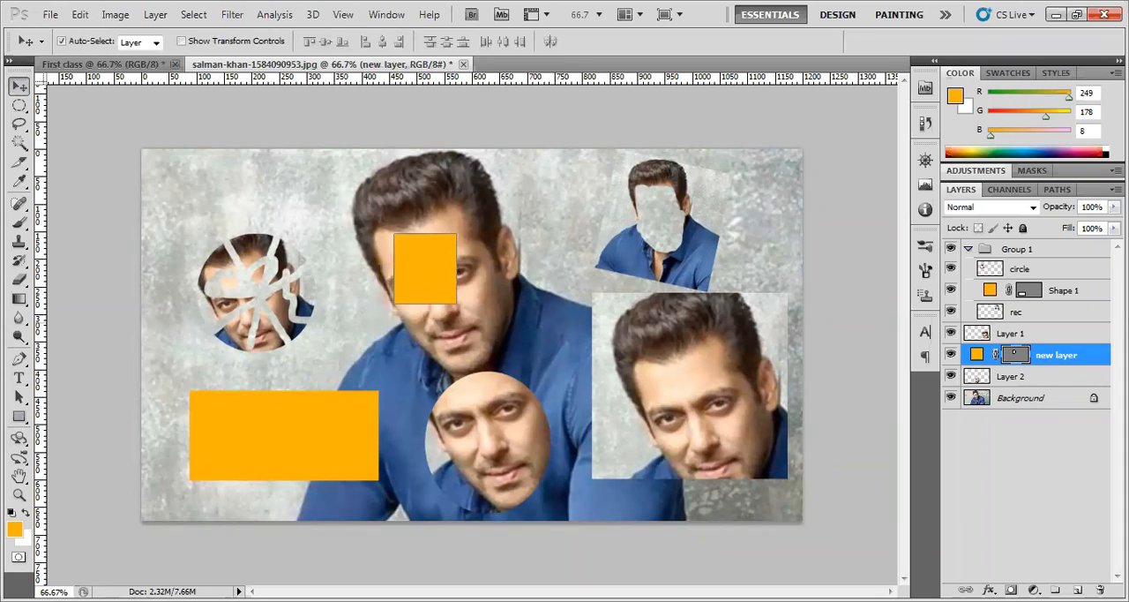
Delete the layer named "new layer" together with its small orange rectangle
{"action": "right_click", "coordinate": [1085, 359]}
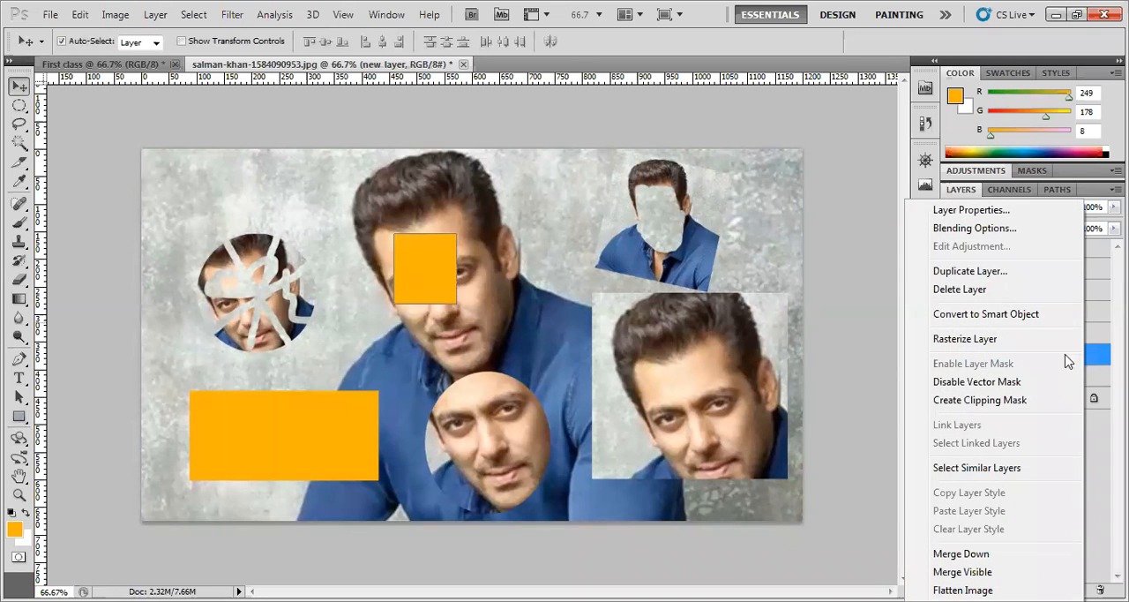
{"action": "left_click", "coordinate": [959, 290]}
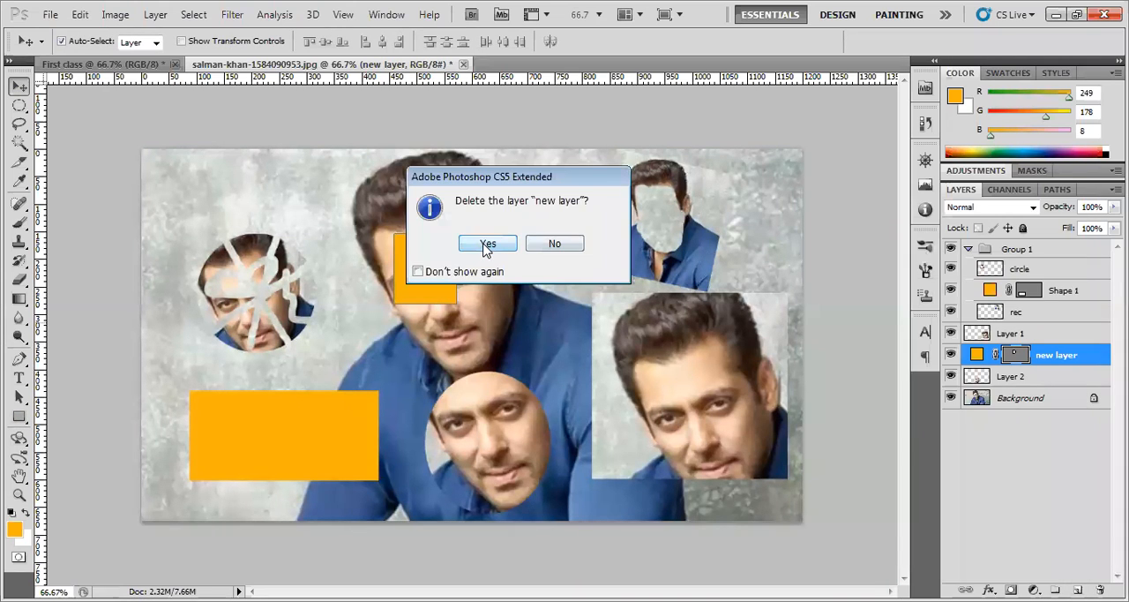
{"action": "left_click", "coordinate": [486, 245]}
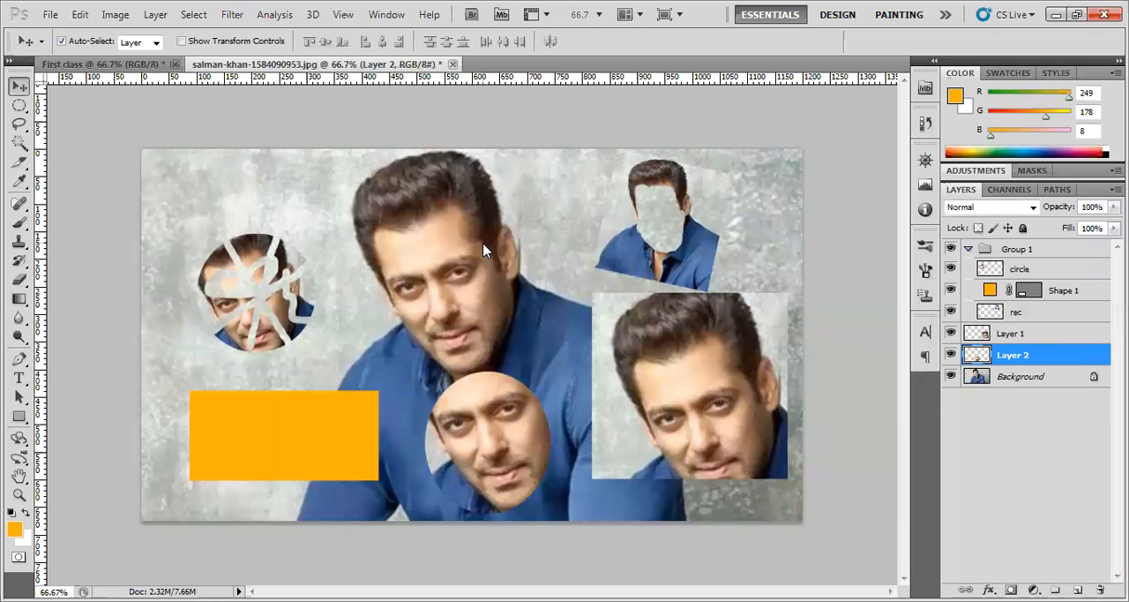
Select an elliptical area around the main head and copy it from the Background to its own layer
{"action": "left_click", "coordinate": [261, 446]}
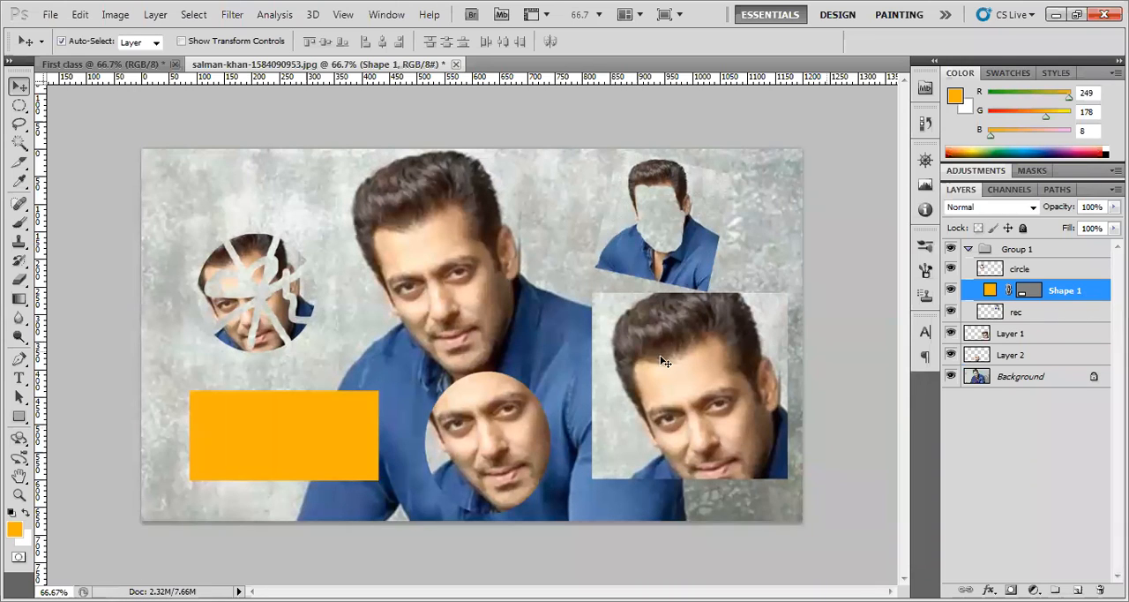
{"action": "left_click", "coordinate": [482, 447]}
{"action": "left_click_drag", "start_coordinate": [19, 105], "coordinate": [75, 124]}
{"action": "left_click", "coordinate": [74, 123]}
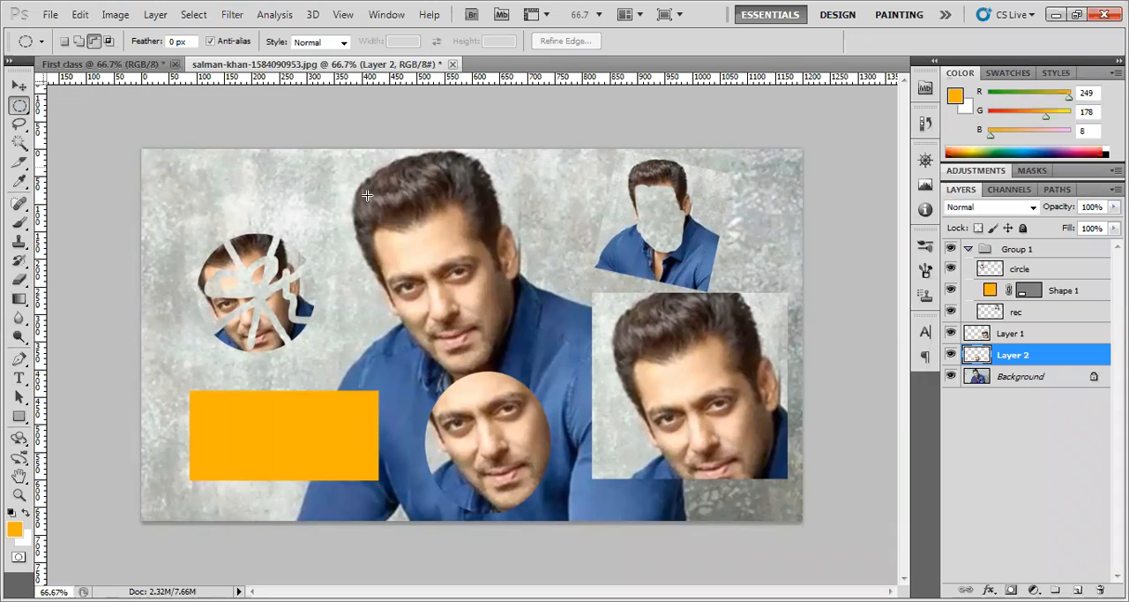
{"action": "left_click_drag", "start_coordinate": [512, 356], "coordinate": [514, 356]}
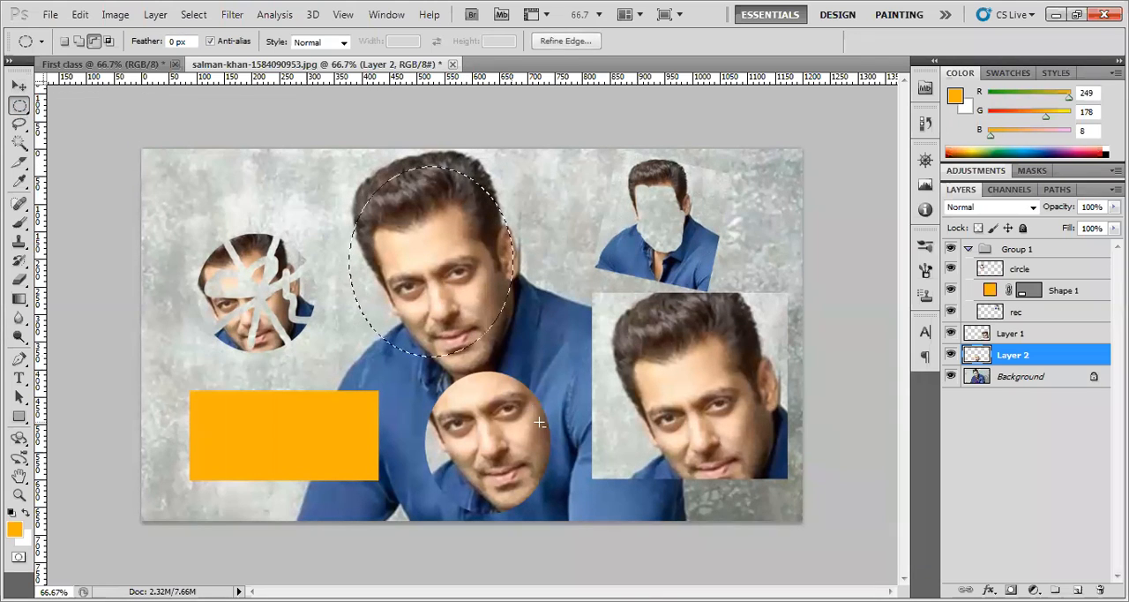
{"action": "left_click", "coordinate": [1024, 377]}
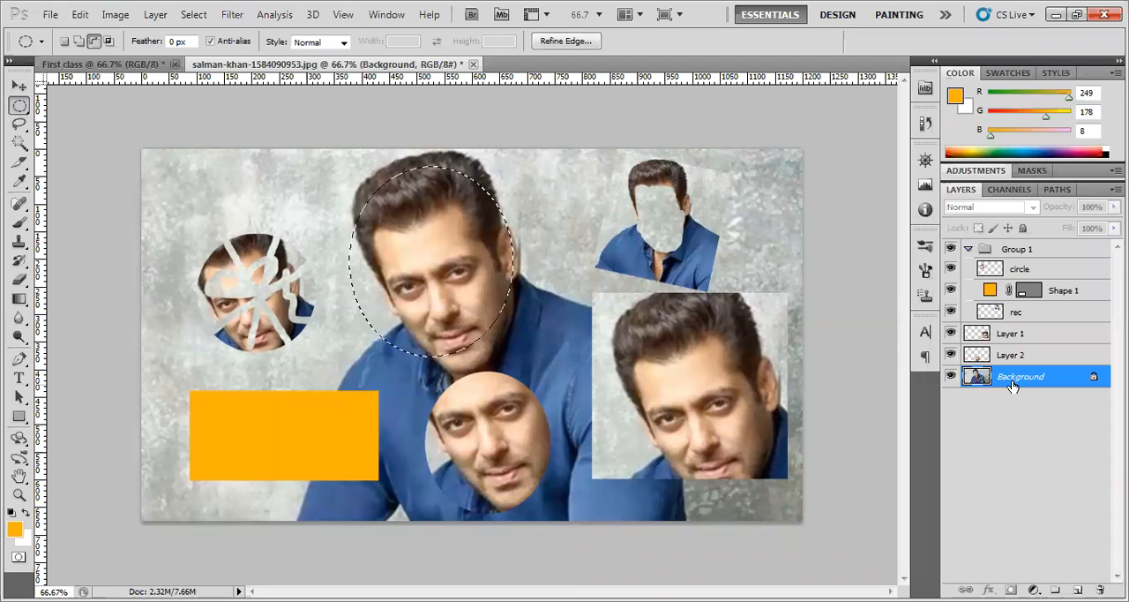
{"action": "key", "text": "ctrl+j"}
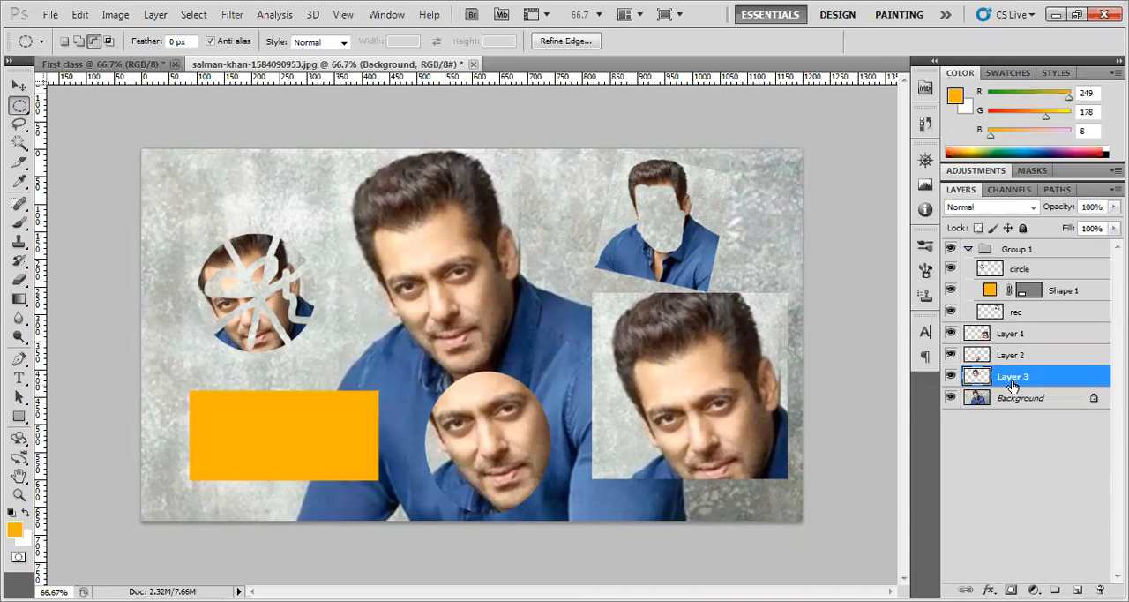
Shift the elliptical head copy slightly right and down, and reposition the rectangular head copy and the small faceless copy
{"action": "left_click", "coordinate": [18, 87]}
{"action": "left_click_drag", "start_coordinate": [415, 285], "coordinate": [461, 285]}
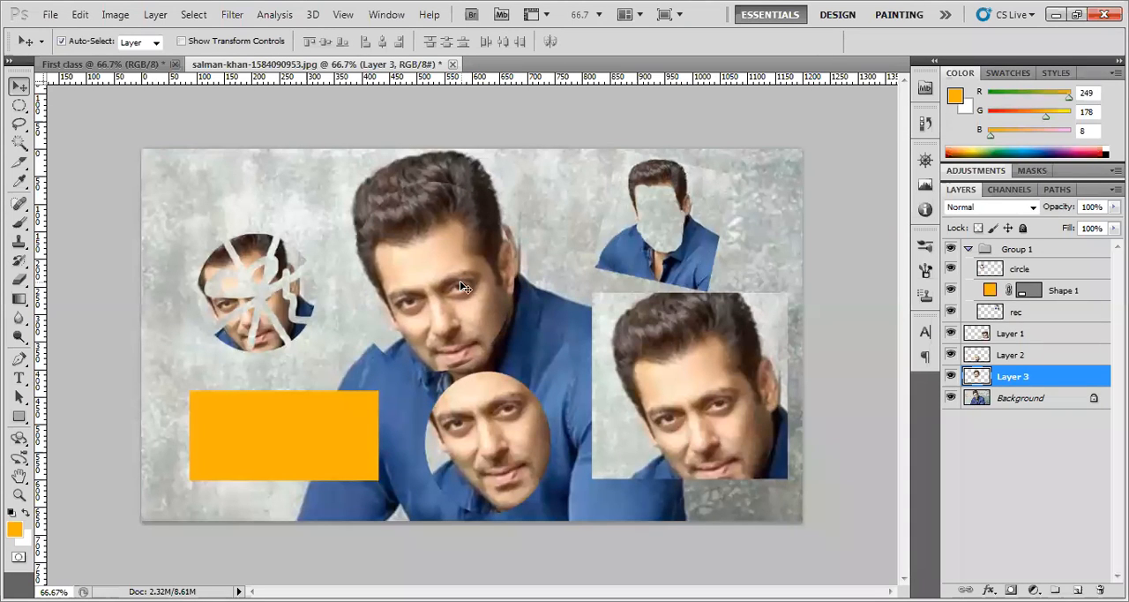
{"action": "left_click_drag", "start_coordinate": [465, 282], "coordinate": [465, 315]}
{"action": "left_click_drag", "start_coordinate": [720, 406], "coordinate": [693, 440]}
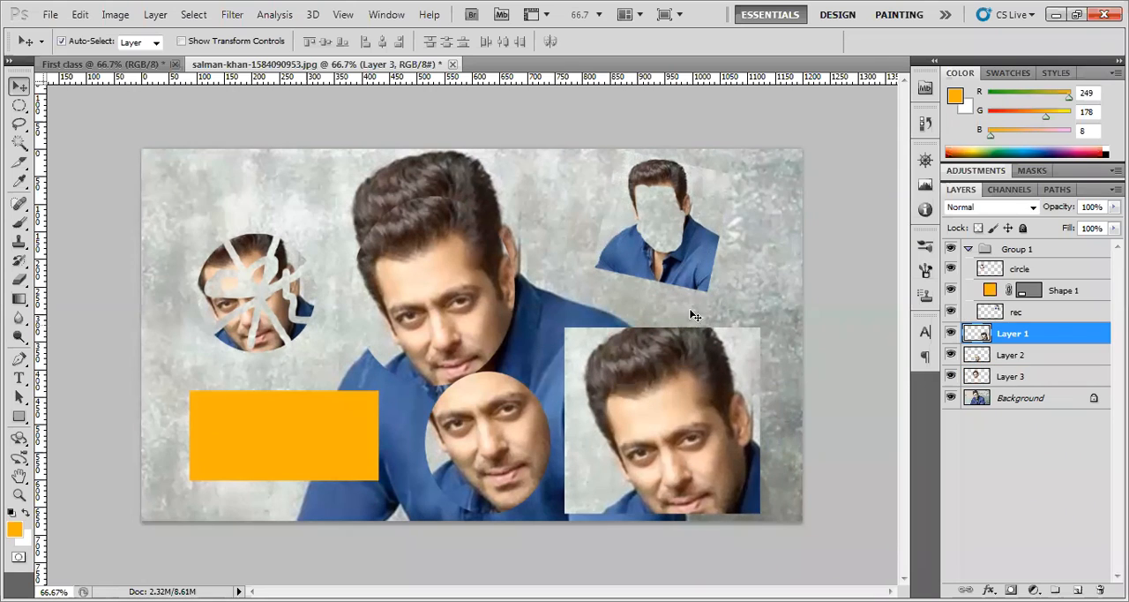
{"action": "left_click_drag", "start_coordinate": [699, 270], "coordinate": [698, 283]}
{"action": "left_click_drag", "start_coordinate": [680, 366], "coordinate": [679, 357]}
Switch the shape tool to Custom Shape and the marquee tool to Rectangular Marquee
{"action": "left_click", "coordinate": [19, 416]}
{"action": "right_click", "coordinate": [20, 415]}
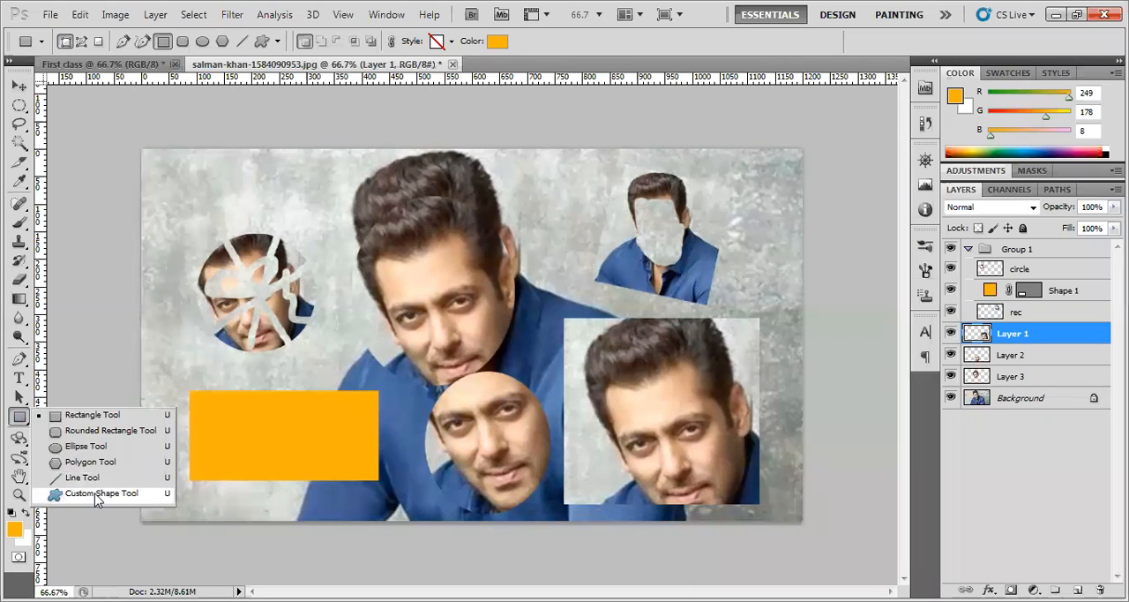
{"action": "left_click", "coordinate": [97, 494]}
{"action": "left_click", "coordinate": [19, 105]}
{"action": "right_click", "coordinate": [19, 105]}
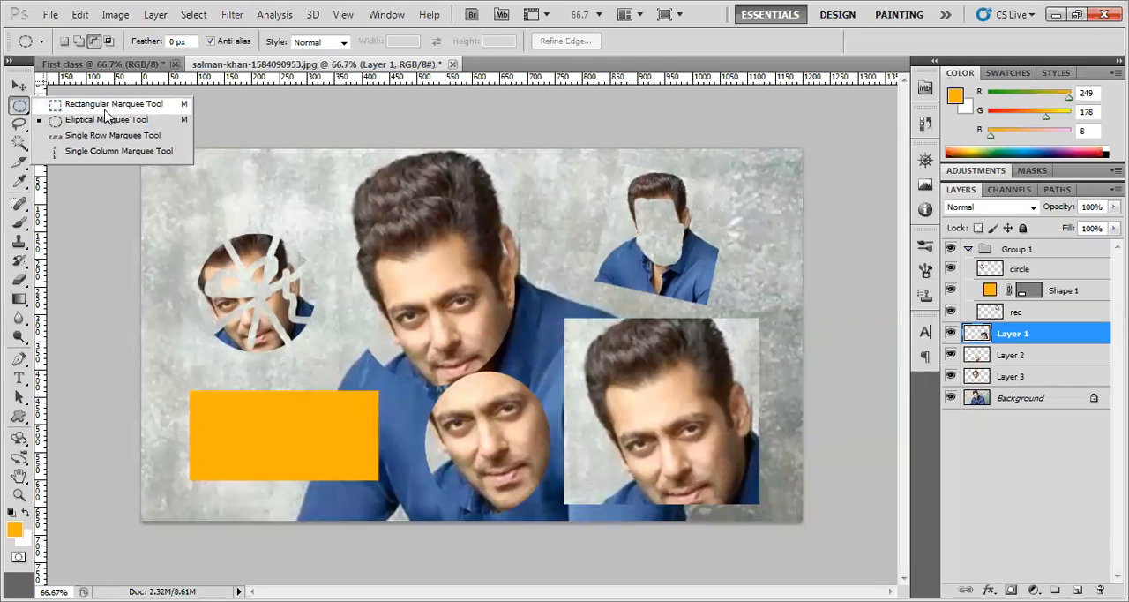
{"action": "left_click", "coordinate": [108, 104]}
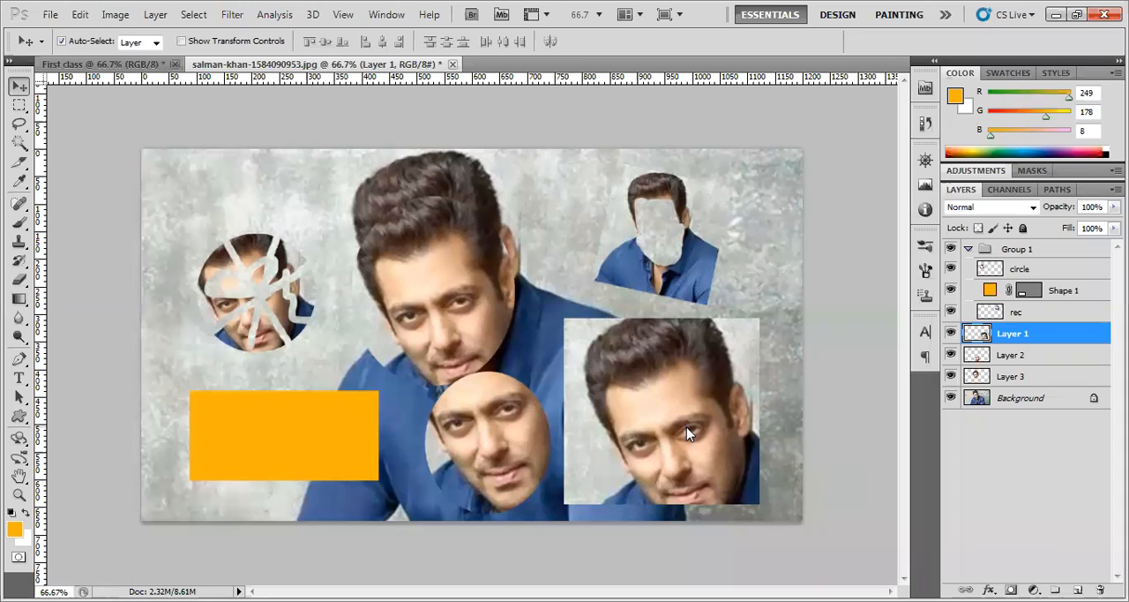
Move the elliptical head copy on Layer 3 to slightly different positions over the main face
{"action": "mouse_move", "coordinate": [472, 310]}
{"action": "left_mouse_down"}
{"action": "mouse_move", "coordinate": [463, 287]}
{"action": "mouse_move", "coordinate": [473, 292]}
{"action": "left_mouse_up"}
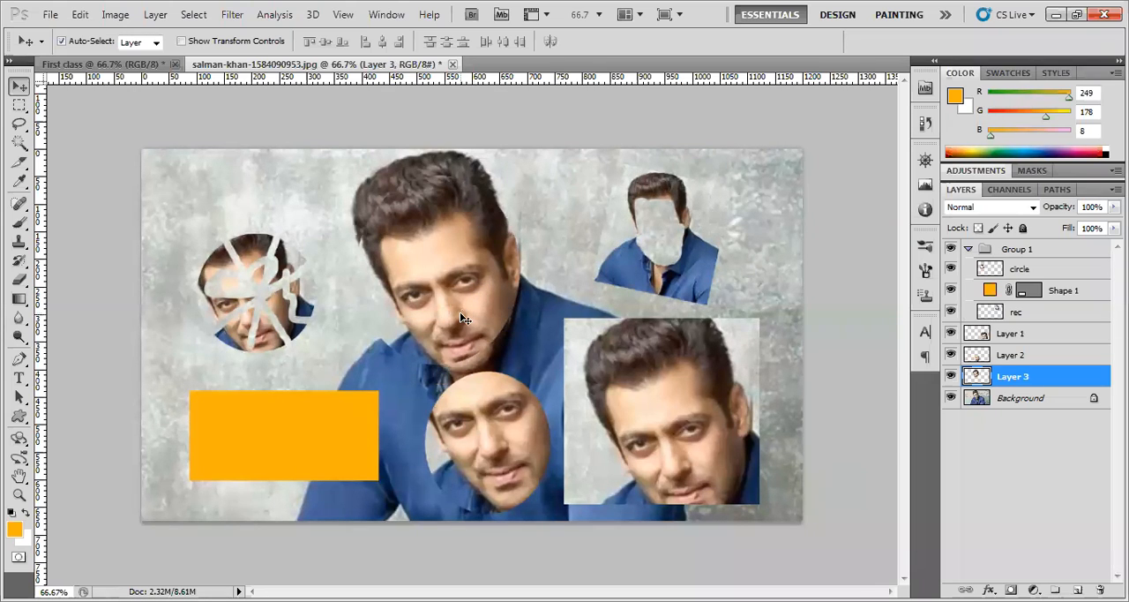
{"action": "left_click_drag", "start_coordinate": [461, 315], "coordinate": [459, 303]}
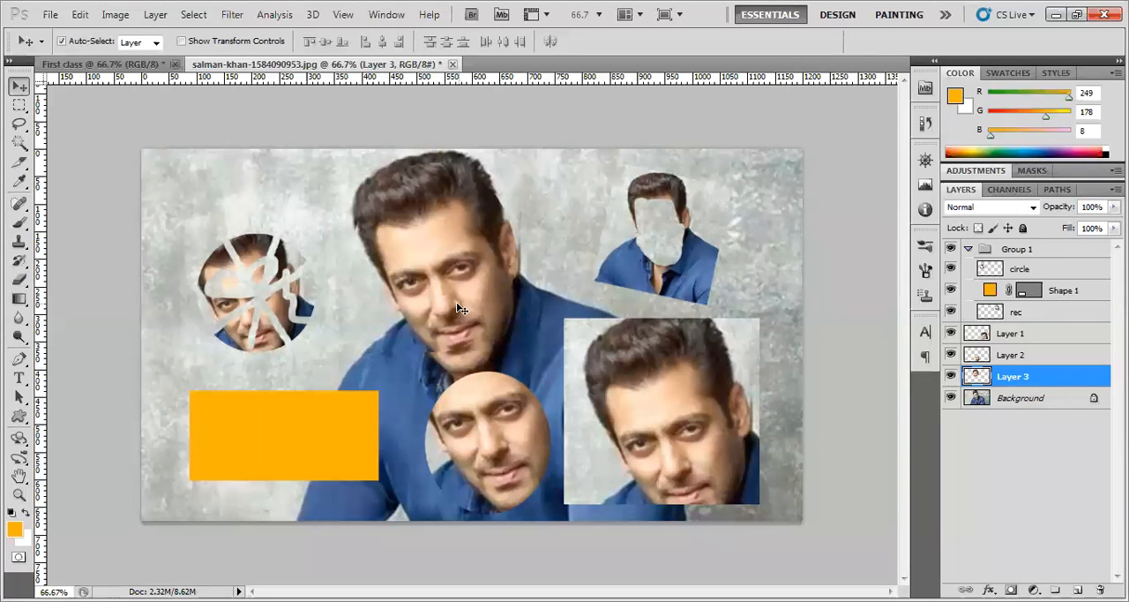
{"action": "mouse_move", "coordinate": [456, 302]}
{"action": "left_mouse_down"}
{"action": "mouse_move", "coordinate": [436, 318]}
{"action": "mouse_move", "coordinate": [448, 298]}
{"action": "mouse_move", "coordinate": [439, 305]}
{"action": "mouse_move", "coordinate": [457, 318]}
{"action": "left_mouse_up"}
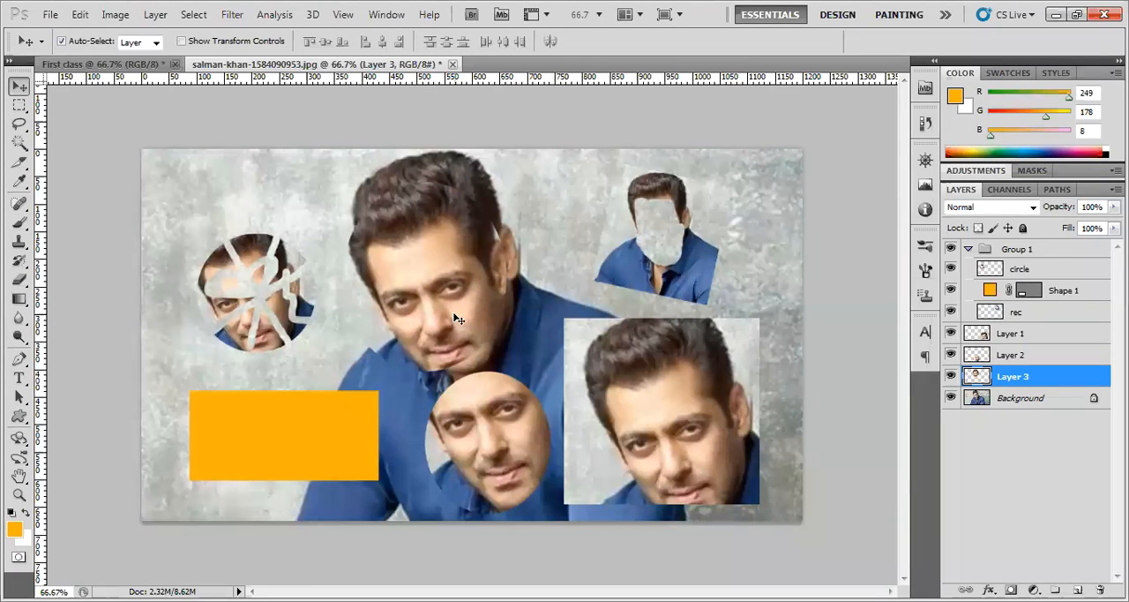
Review the shape and marquee tool variants, keep Custom Shape, and return to the Move tool
{"action": "left_click", "coordinate": [20, 416]}
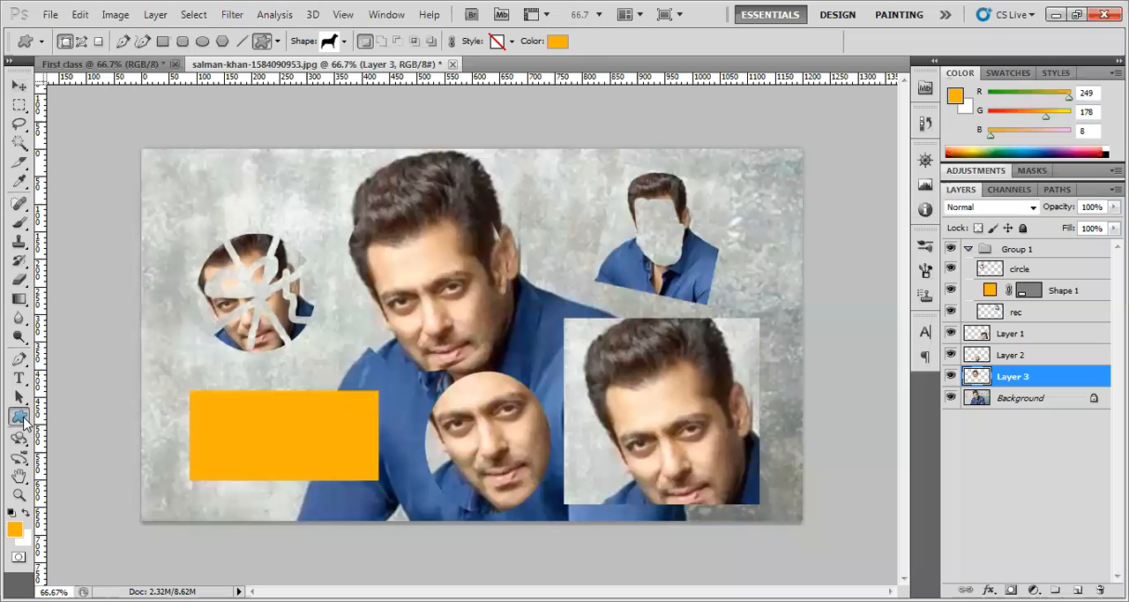
{"action": "right_click", "coordinate": [19, 415]}
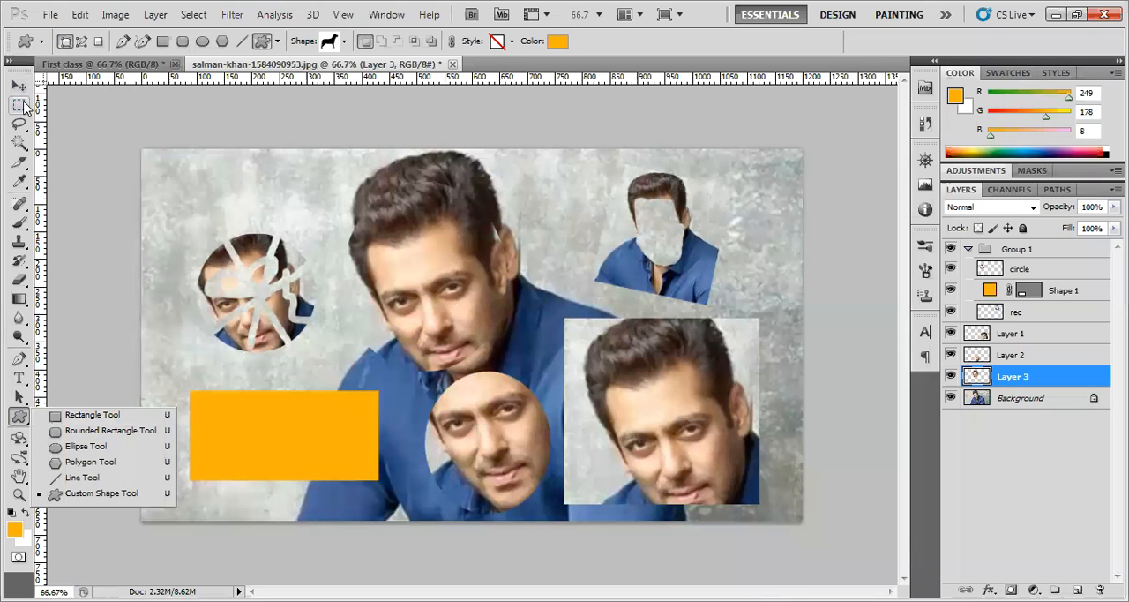
{"action": "left_click", "coordinate": [15, 419]}
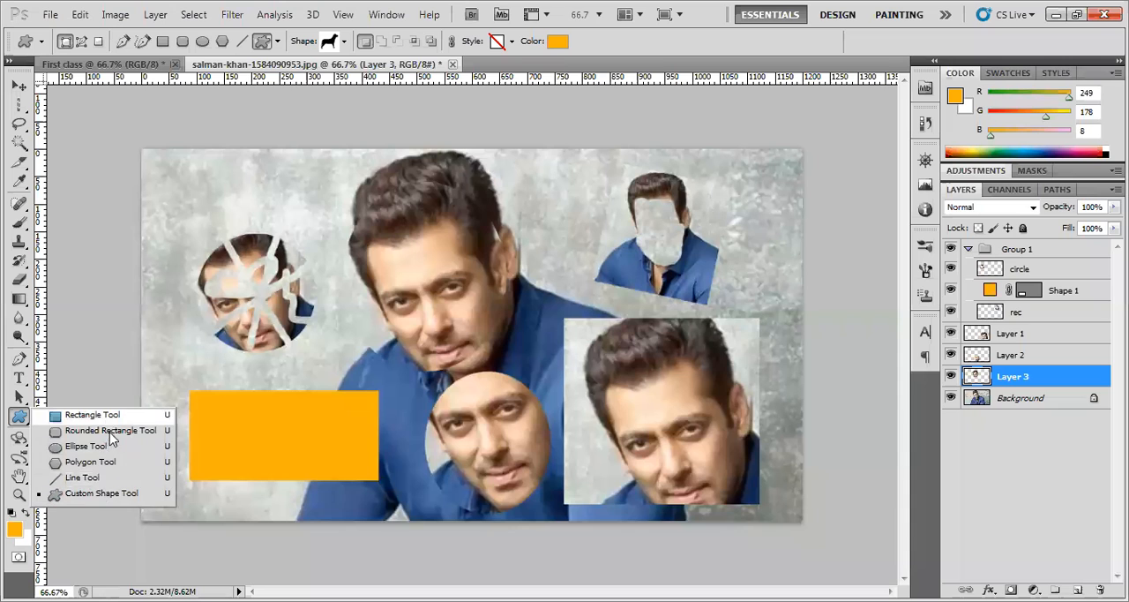
{"action": "left_click", "coordinate": [104, 494]}
{"action": "left_click", "coordinate": [18, 85]}
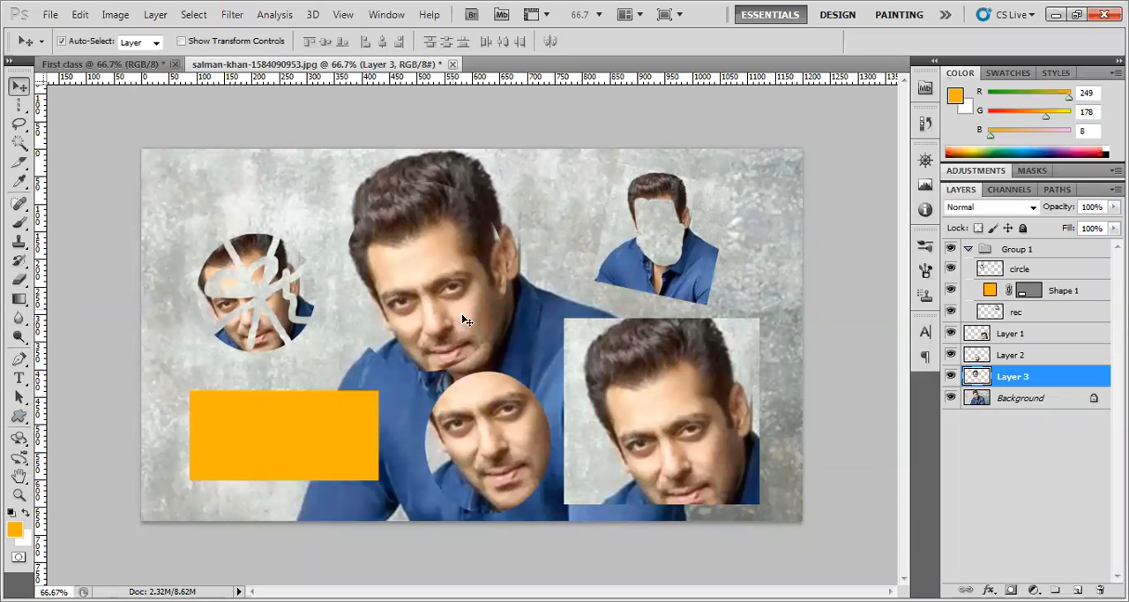
Delete Layer 3 with the elliptical head copy and Layer 2 with the oval face copy
{"action": "right_click", "coordinate": [1043, 379]}
{"action": "left_click", "coordinate": [953, 295]}
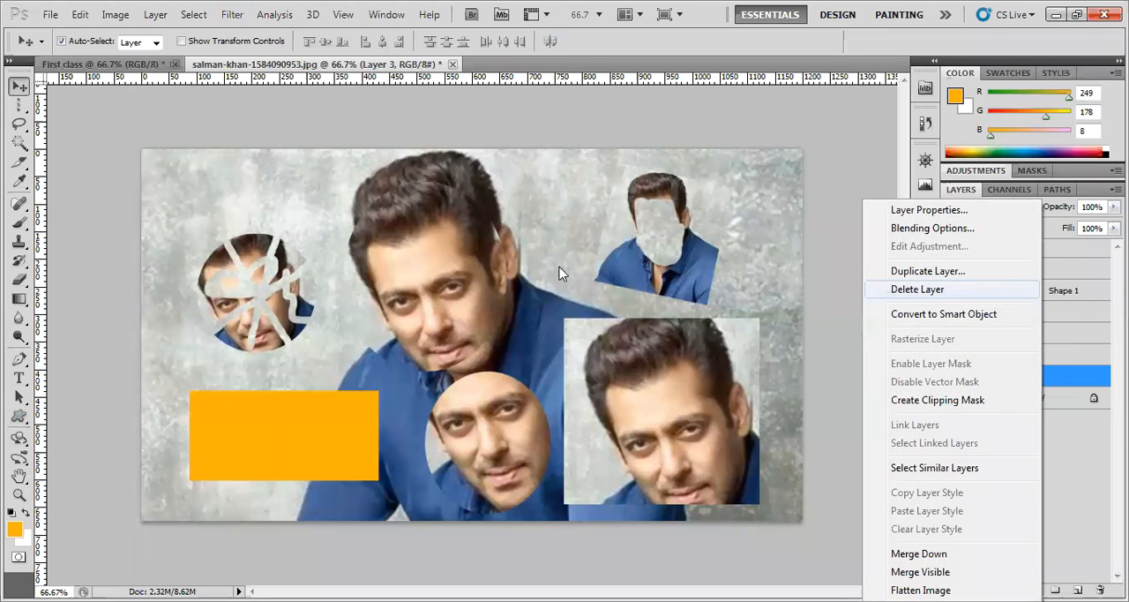
{"action": "left_click", "coordinate": [505, 250]}
{"action": "left_click", "coordinate": [1043, 354]}
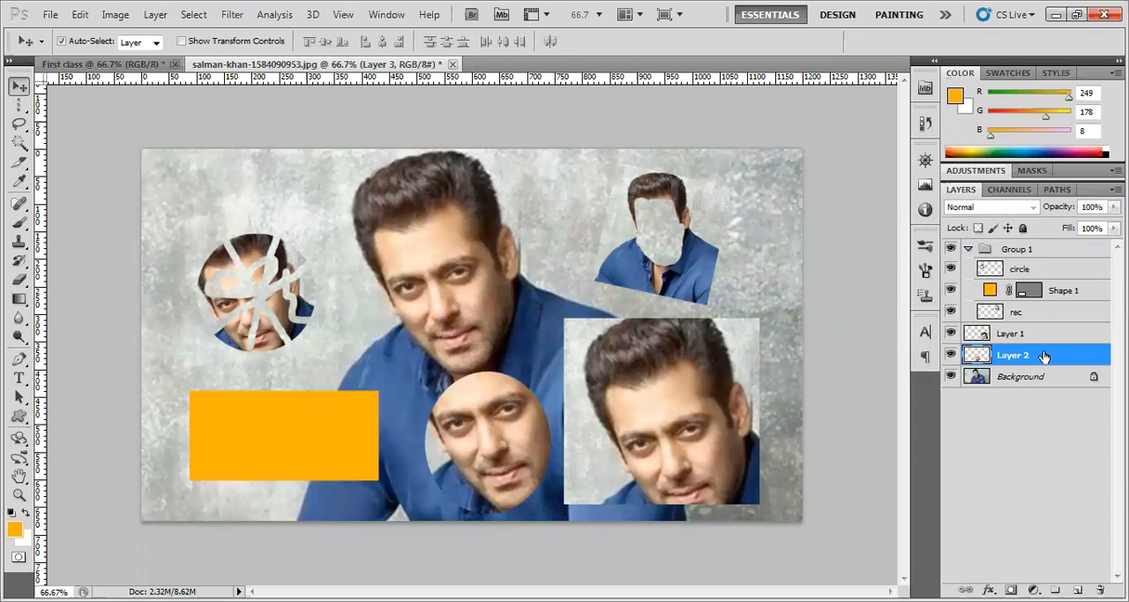
{"action": "right_click", "coordinate": [1042, 353]}
{"action": "left_click", "coordinate": [921, 290]}
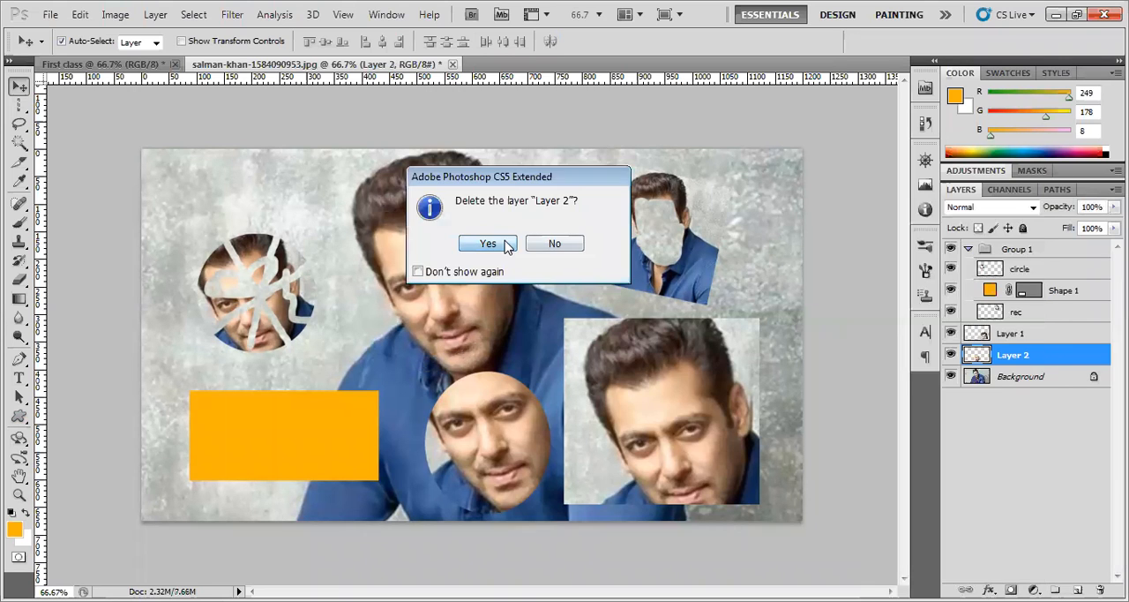
{"action": "left_click", "coordinate": [477, 247]}
Delete Layer 1 with the rectangular head copy and the "rec" layer with the small faceless copy
{"action": "left_click", "coordinate": [1045, 335]}
{"action": "right_click", "coordinate": [1047, 339]}
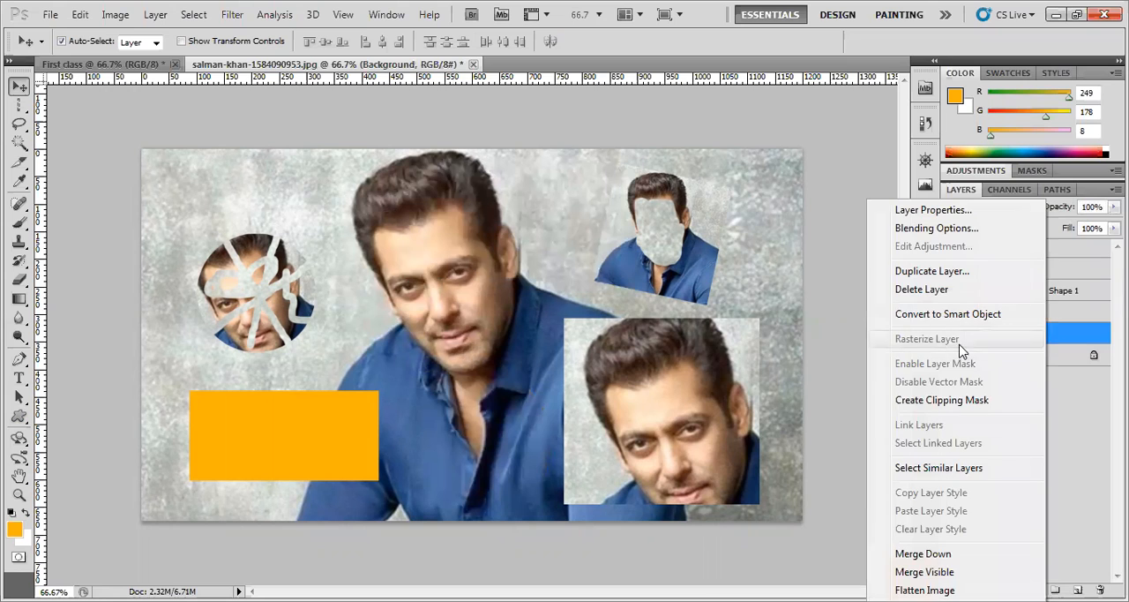
{"action": "left_click", "coordinate": [921, 289]}
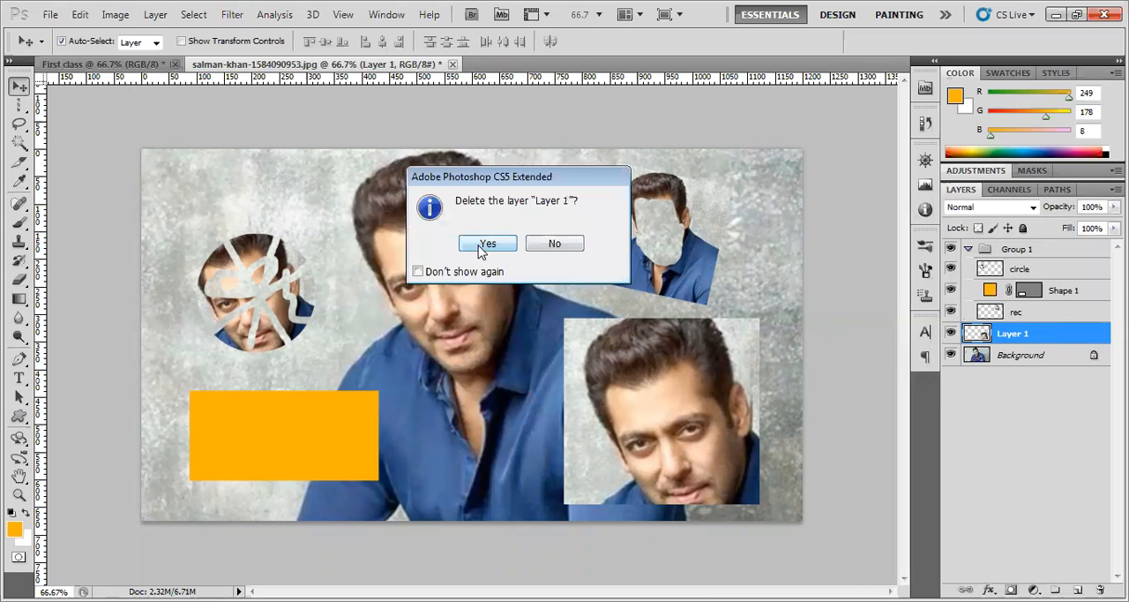
{"action": "left_click", "coordinate": [480, 248]}
{"action": "left_click", "coordinate": [1037, 316]}
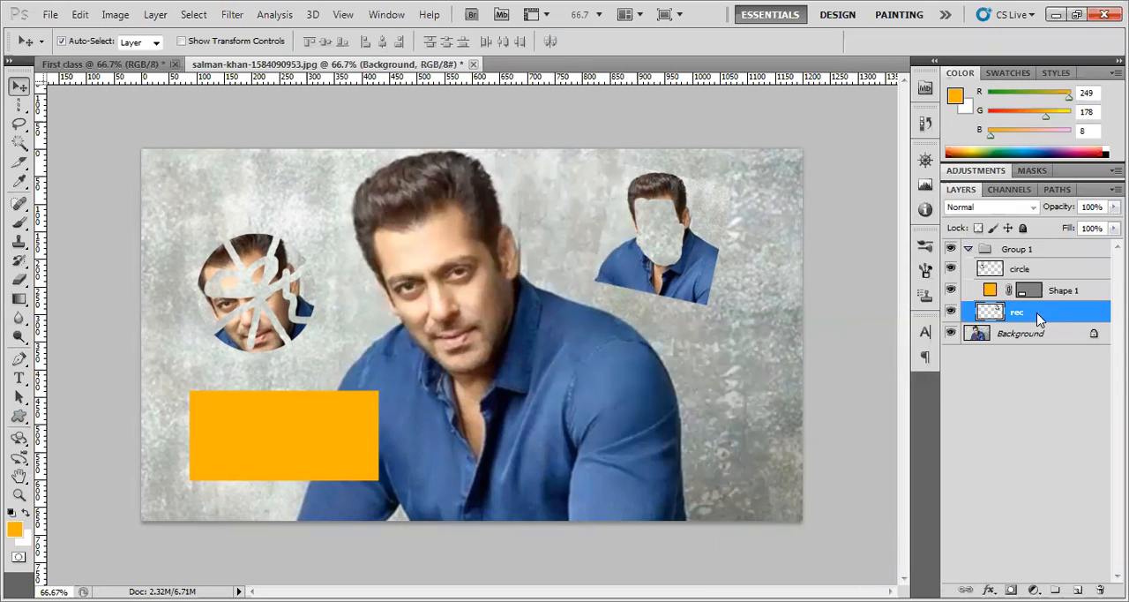
{"action": "right_click", "coordinate": [1037, 316]}
{"action": "left_click", "coordinate": [926, 291]}
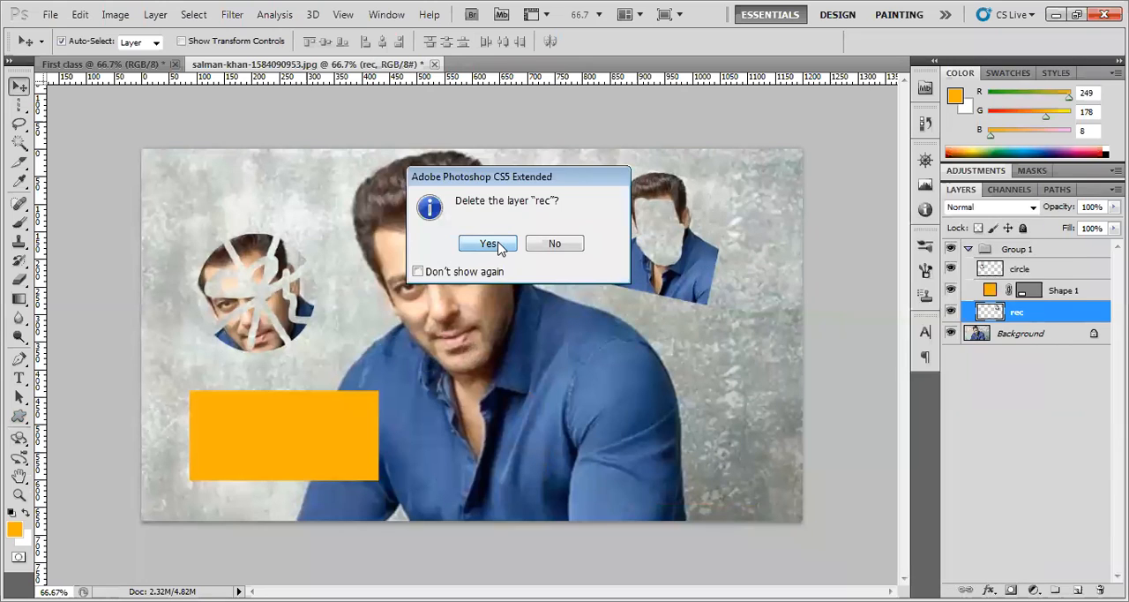
{"action": "left_click", "coordinate": [483, 247]}
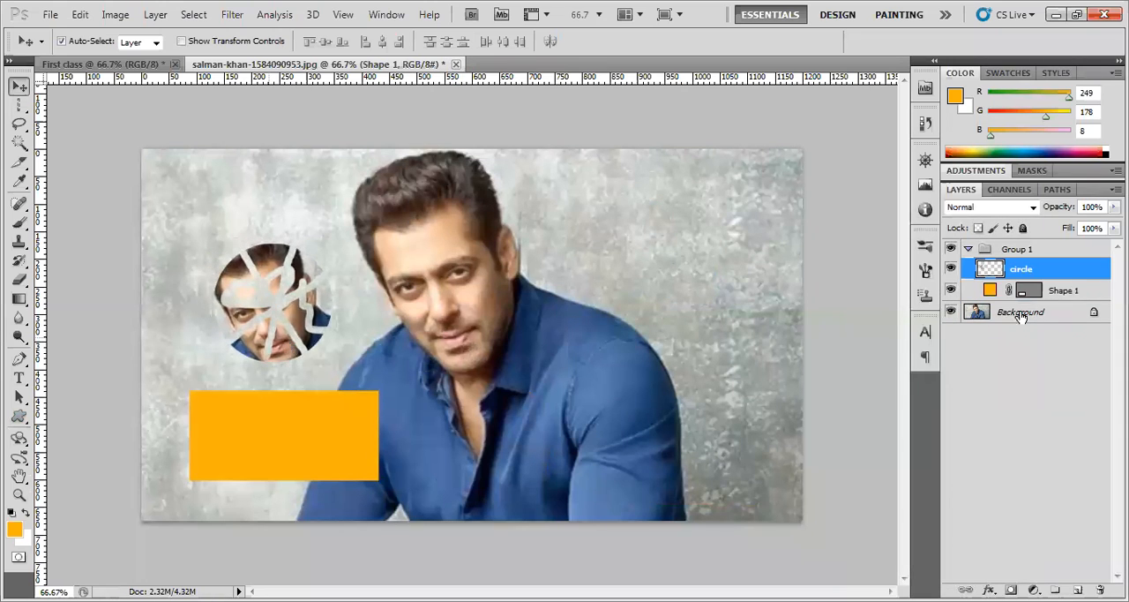
Delete the "circle" layer and the Shape 1 layer with the orange rectangle from Group 1
{"action": "right_click", "coordinate": [1043, 271]}
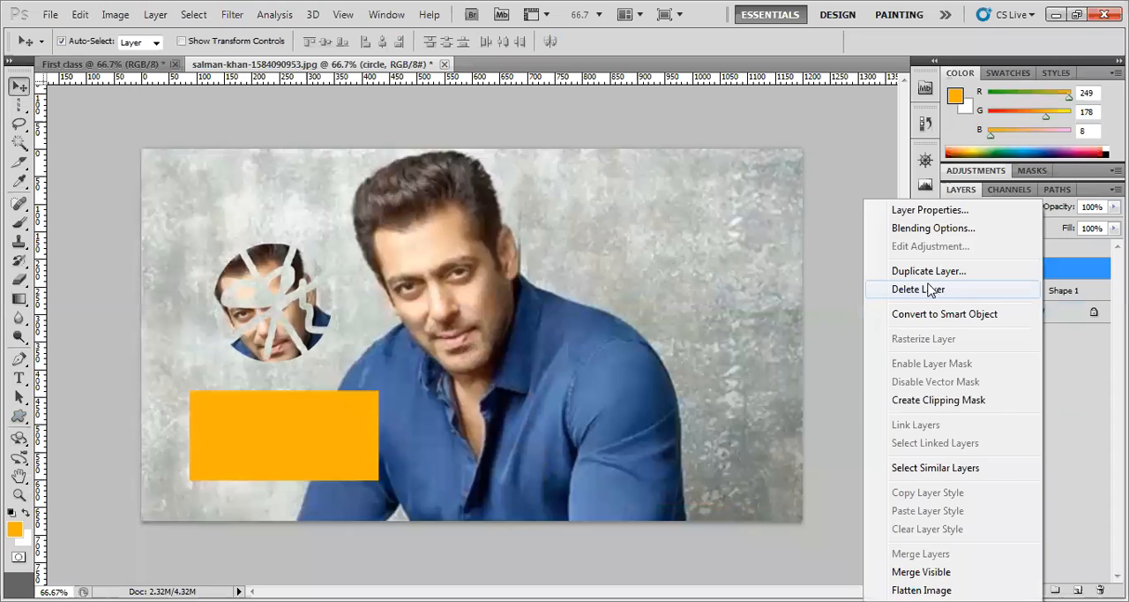
{"action": "left_click", "coordinate": [928, 291]}
{"action": "left_click", "coordinate": [491, 244]}
{"action": "left_click_drag", "start_coordinate": [299, 431], "coordinate": [316, 404]}
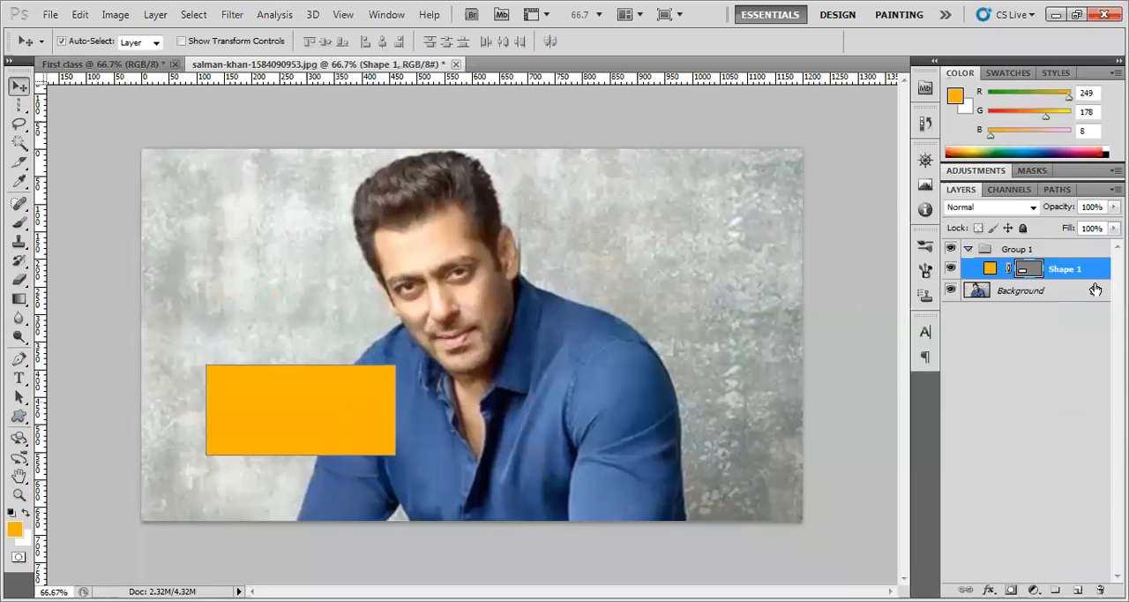
{"action": "right_click", "coordinate": [1092, 272]}
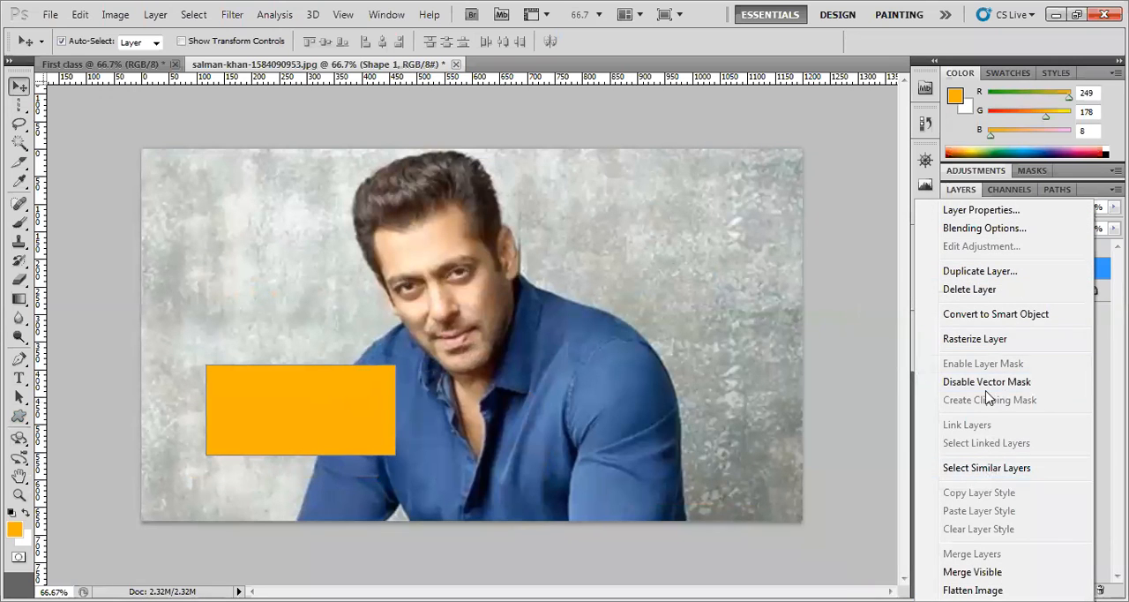
{"action": "left_click", "coordinate": [968, 289]}
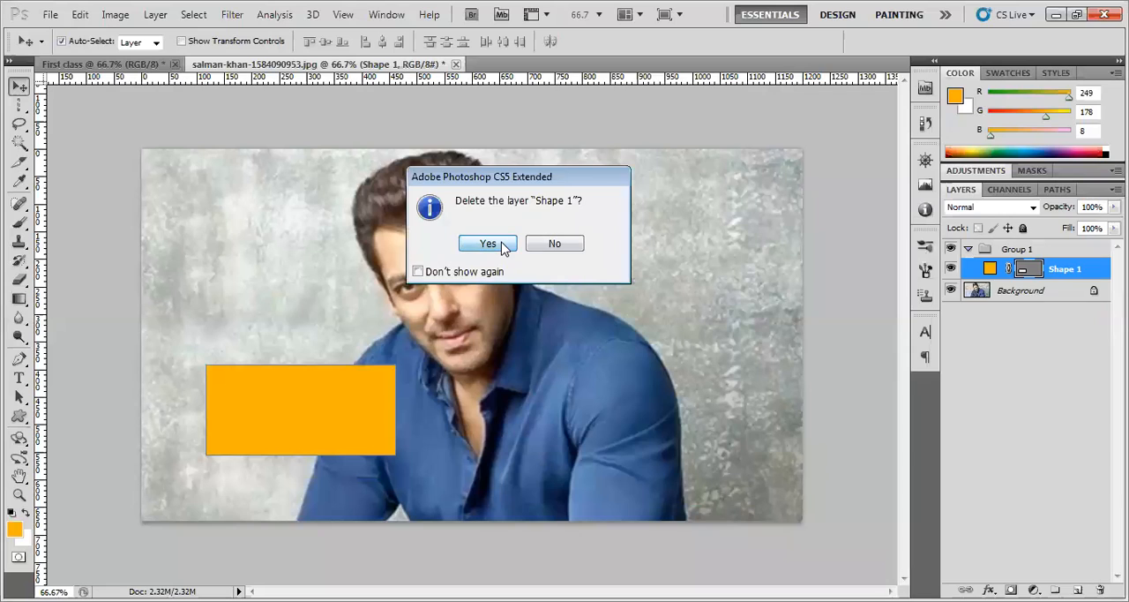
{"action": "left_click", "coordinate": [488, 243]}
Delete the emptied Group 1, choosing to remove the group only
{"action": "right_click", "coordinate": [1050, 251]}
{"action": "left_click", "coordinate": [1042, 309]}
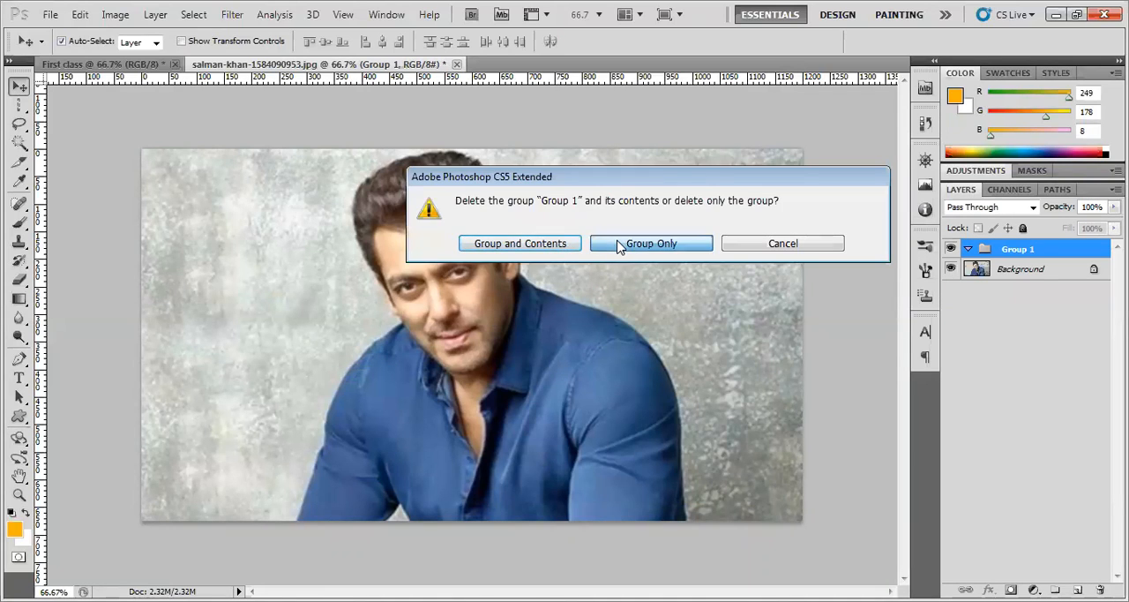
{"action": "left_click", "coordinate": [620, 246]}
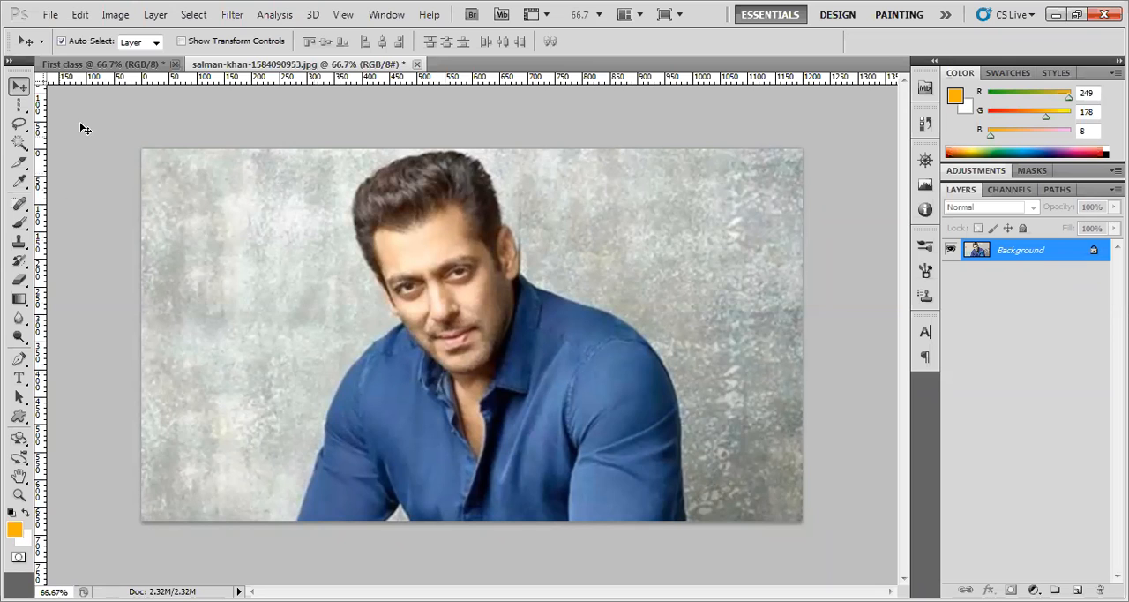
Activate the freehand Lasso Tool
{"action": "left_click", "coordinate": [19, 124]}
{"action": "right_click", "coordinate": [21, 126]}
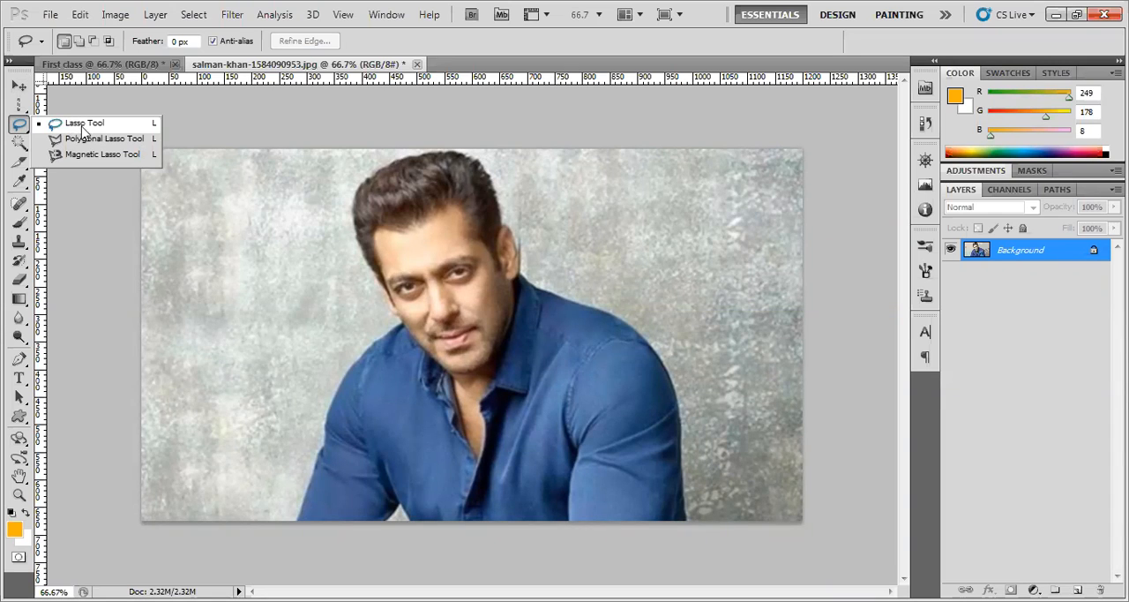
{"action": "left_click", "coordinate": [84, 128]}
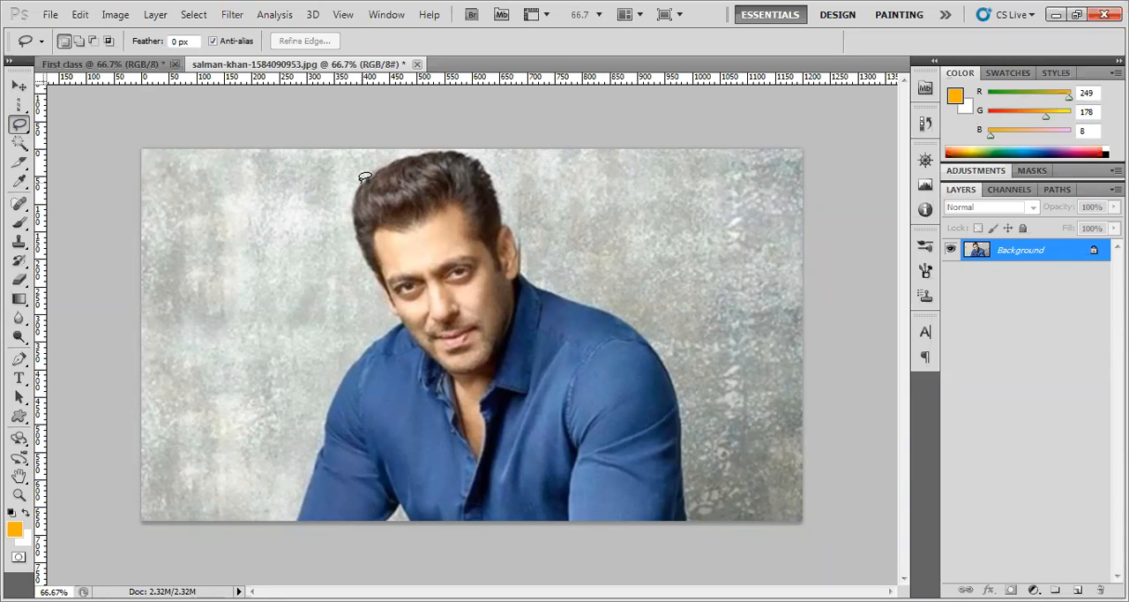
{"action": "left_click_drag", "start_coordinate": [357, 192], "coordinate": [398, 310]}
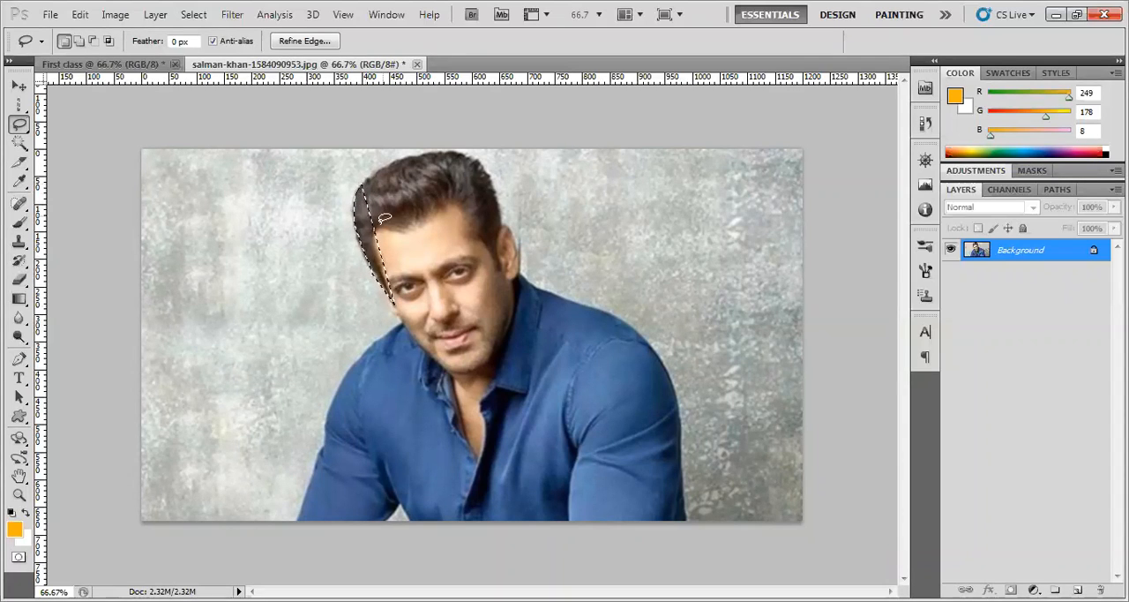
{"action": "right_click", "coordinate": [369, 250]}
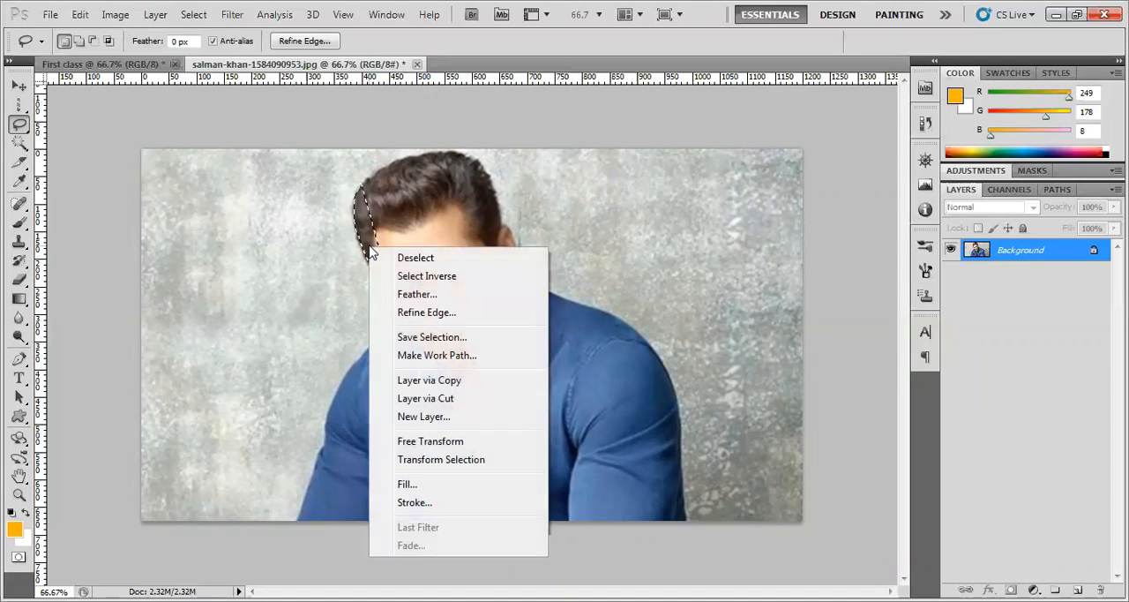
{"action": "left_click", "coordinate": [420, 260]}
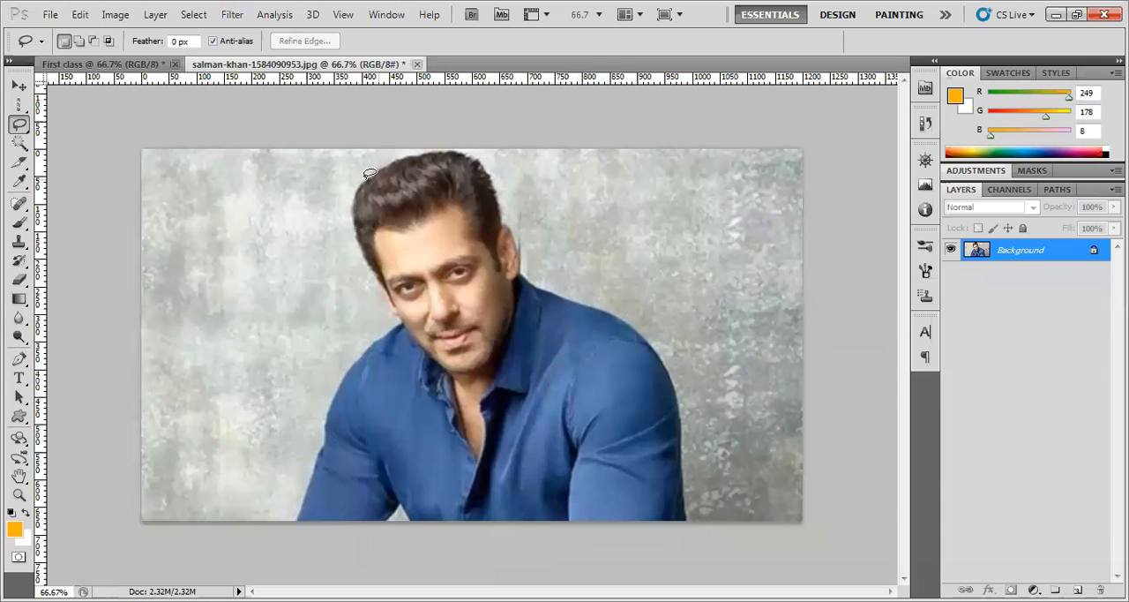
Trace a freehand lasso selection around the man's whole outline, from the hair down both shoulders to the photo's bottom edge
{"action": "mouse_move", "coordinate": [355, 182]}
{"action": "left_mouse_down"}
{"action": "mouse_move", "coordinate": [399, 319]}
{"action": "mouse_move", "coordinate": [341, 381]}
{"action": "mouse_move", "coordinate": [299, 515]}
{"action": "mouse_move", "coordinate": [384, 524]}
{"action": "mouse_move", "coordinate": [403, 503]}
{"action": "mouse_move", "coordinate": [419, 521]}
{"action": "mouse_move", "coordinate": [691, 524]}
{"action": "mouse_move", "coordinate": [684, 409]}
{"action": "mouse_move", "coordinate": [661, 350]}
{"action": "mouse_move", "coordinate": [621, 315]}
{"action": "mouse_move", "coordinate": [548, 288]}
{"action": "mouse_move", "coordinate": [485, 157]}
{"action": "mouse_move", "coordinate": [455, 149]}
{"action": "mouse_move", "coordinate": [379, 165]}
{"action": "left_mouse_up"}
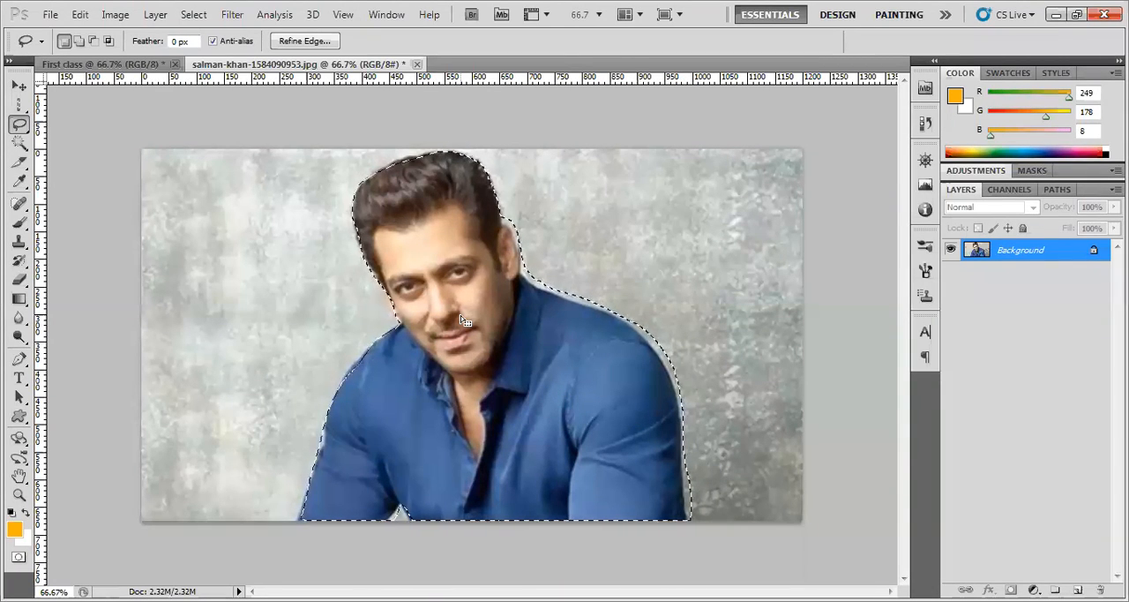
Discard the current selection, trace a new freehand lasso selection around the man's whole outline, and deselect and reselect it once
{"action": "right_click", "coordinate": [453, 350]}
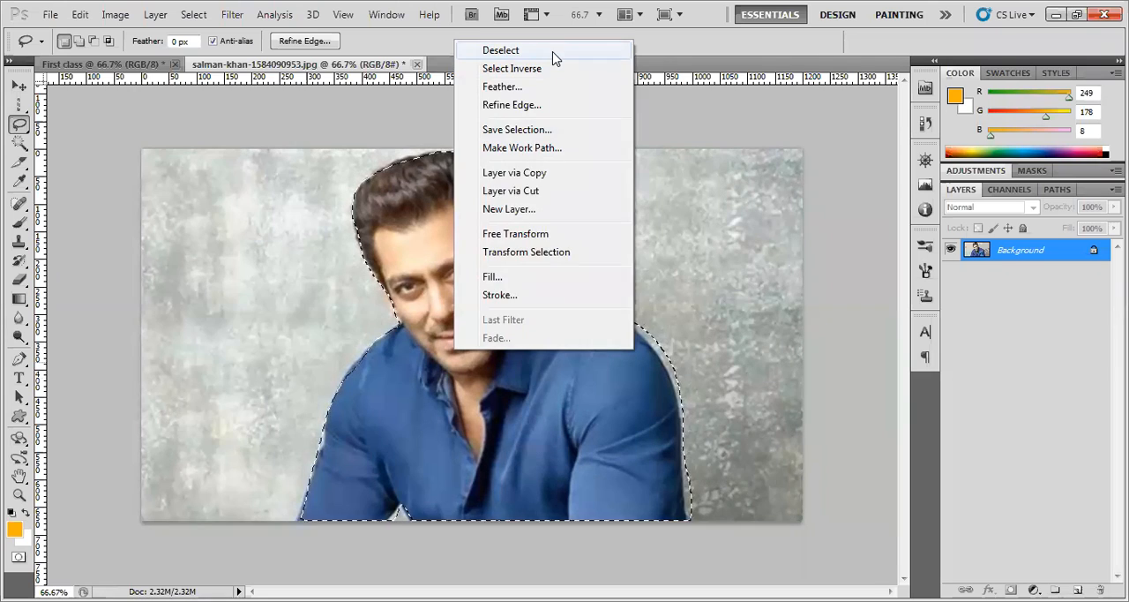
{"action": "left_click", "coordinate": [552, 53]}
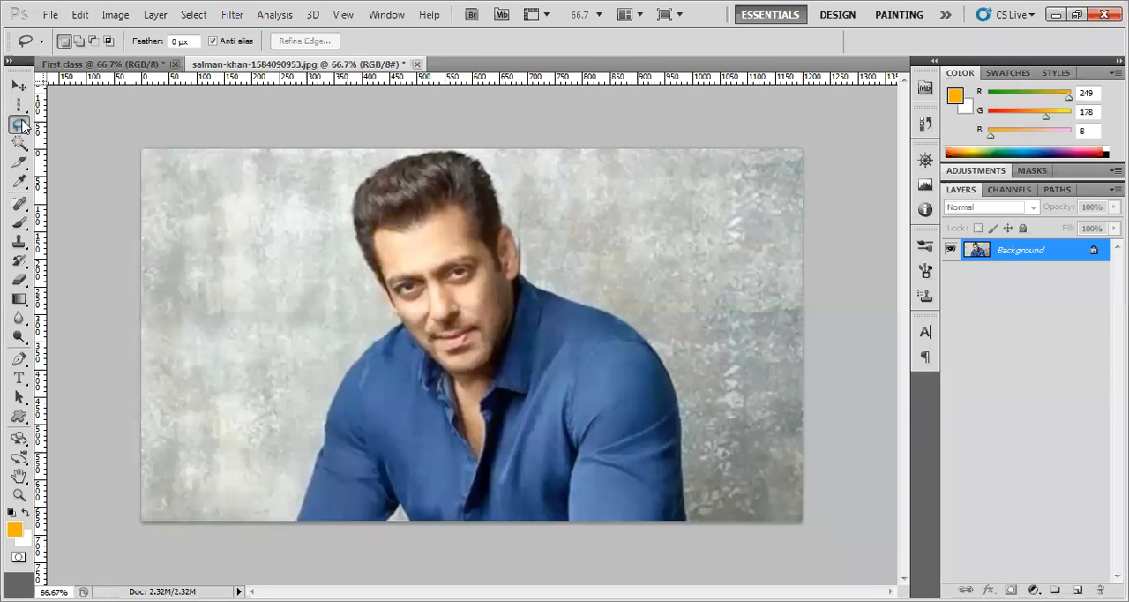
{"action": "mouse_move", "coordinate": [394, 159]}
{"action": "left_mouse_down"}
{"action": "mouse_move", "coordinate": [355, 193]}
{"action": "mouse_move", "coordinate": [355, 219]}
{"action": "mouse_move", "coordinate": [400, 315]}
{"action": "mouse_move", "coordinate": [345, 369]}
{"action": "mouse_move", "coordinate": [289, 519]}
{"action": "mouse_move", "coordinate": [377, 521]}
{"action": "mouse_move", "coordinate": [396, 502]}
{"action": "mouse_move", "coordinate": [403, 520]}
{"action": "mouse_move", "coordinate": [435, 529]}
{"action": "mouse_move", "coordinate": [674, 514]}
{"action": "mouse_move", "coordinate": [676, 391]}
{"action": "mouse_move", "coordinate": [647, 329]}
{"action": "mouse_move", "coordinate": [531, 272]}
{"action": "mouse_move", "coordinate": [478, 161]}
{"action": "mouse_move", "coordinate": [396, 158]}
{"action": "left_mouse_up"}
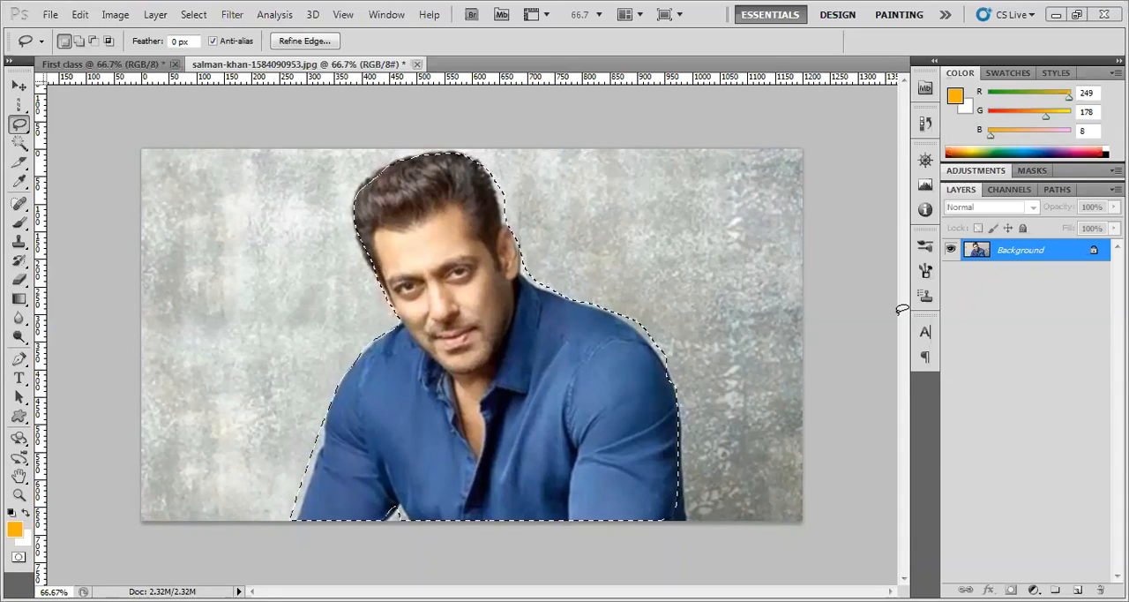
{"action": "key", "text": "ctrl+d"}
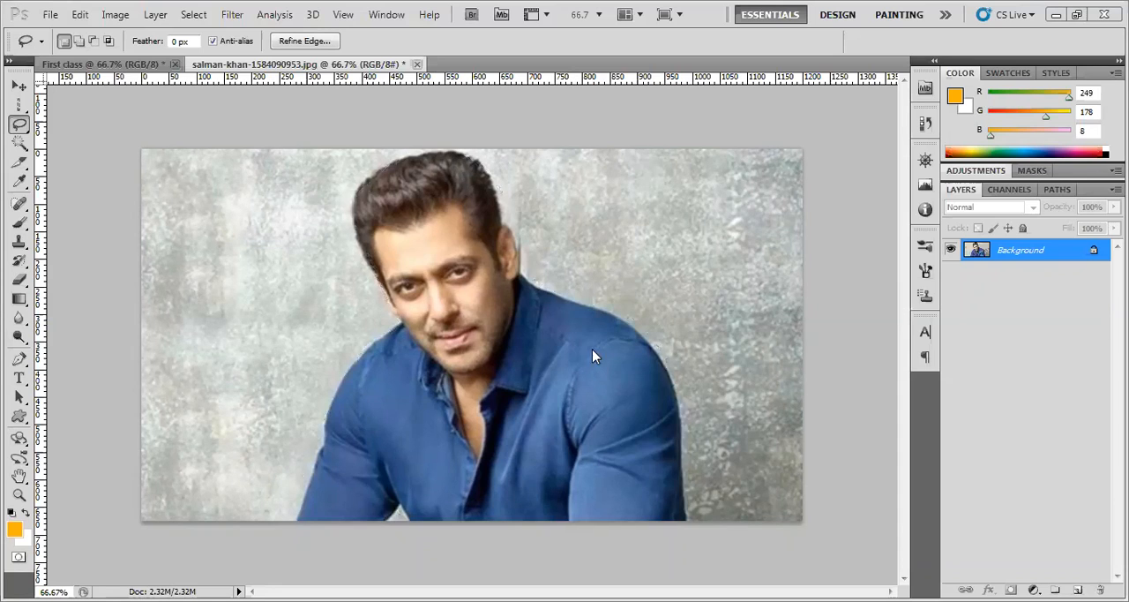
{"action": "key", "text": "ctrl+shift+d"}
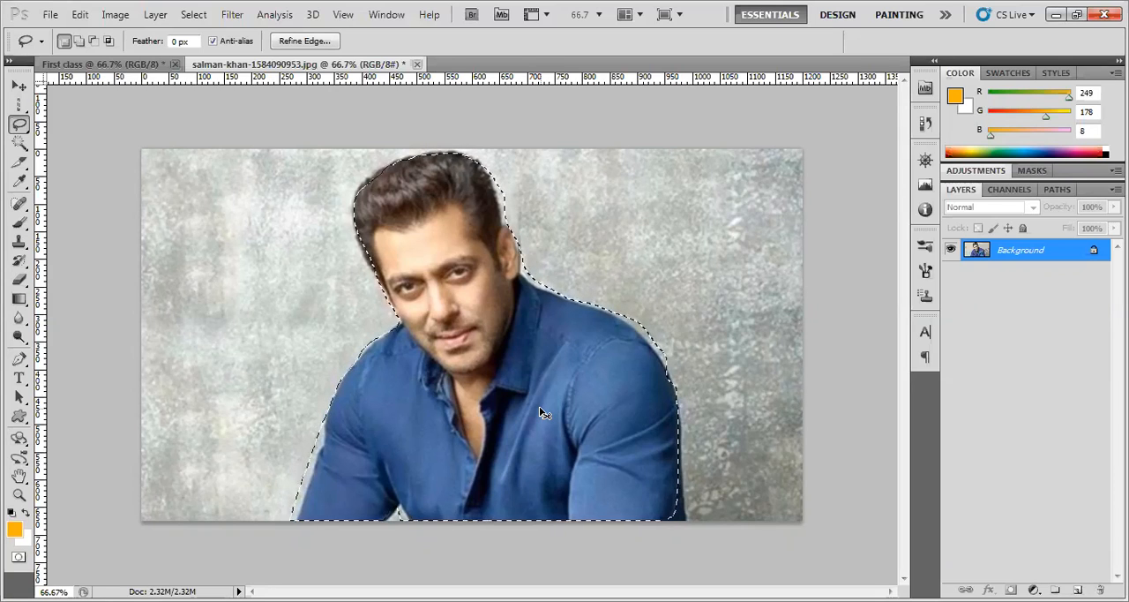
Copy the selected man to a new layer and move the copy slightly left and down from the original
{"action": "key", "text": "ctrl+j"}
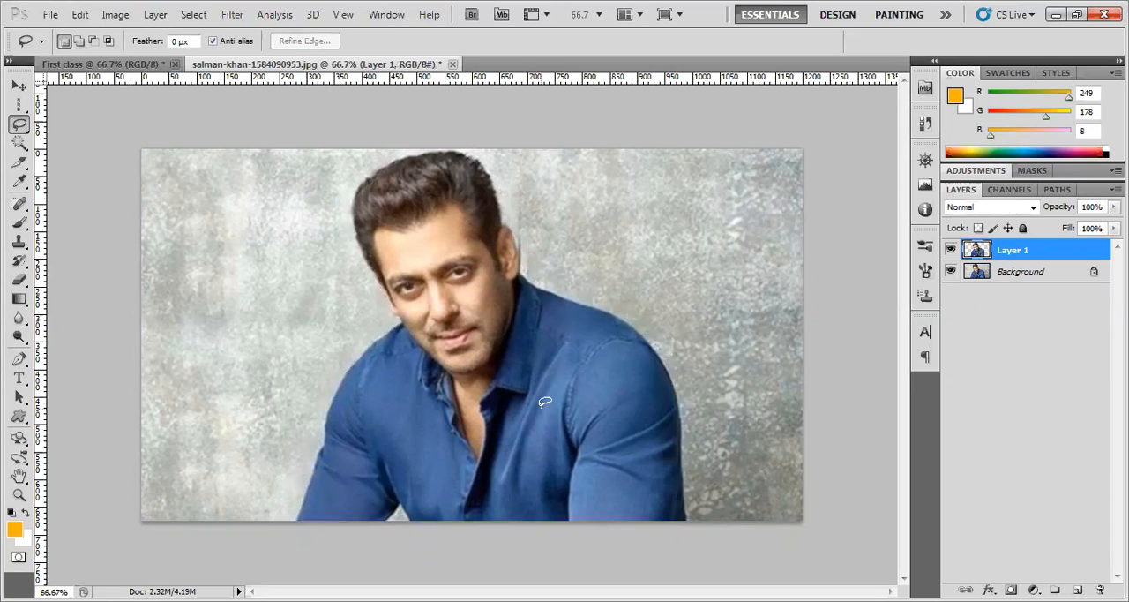
{"action": "left_click", "coordinate": [20, 88]}
{"action": "left_click_drag", "start_coordinate": [484, 374], "coordinate": [460, 384]}
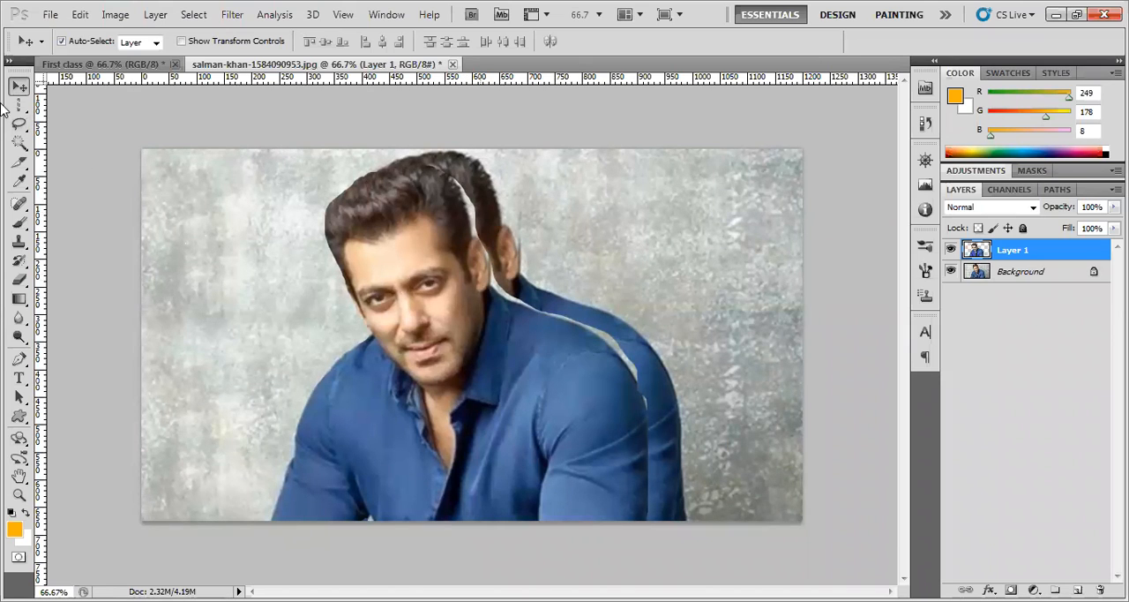
Trace a freehand lasso around the copied man's face on Layer 1, try clearing it, restore the face and deselect
{"action": "left_click", "coordinate": [18, 125]}
{"action": "left_click", "coordinate": [19, 129]}
{"action": "left_click", "coordinate": [79, 123]}
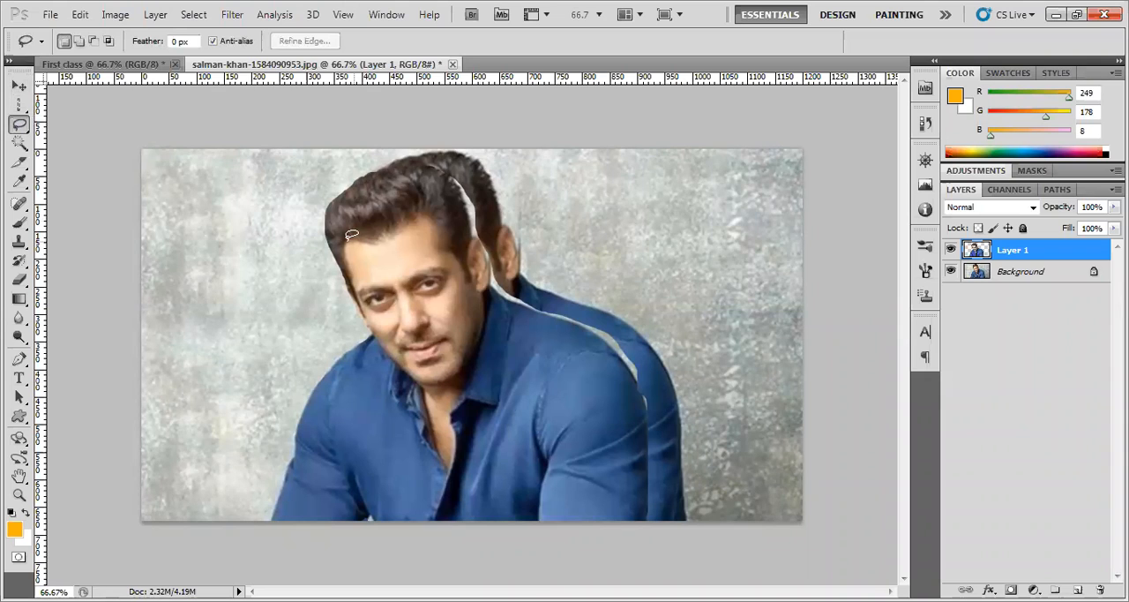
{"action": "mouse_move", "coordinate": [353, 262]}
{"action": "left_mouse_down"}
{"action": "mouse_move", "coordinate": [402, 372]}
{"action": "mouse_move", "coordinate": [458, 379]}
{"action": "mouse_move", "coordinate": [473, 360]}
{"action": "mouse_move", "coordinate": [479, 300]}
{"action": "mouse_move", "coordinate": [448, 242]}
{"action": "mouse_move", "coordinate": [389, 220]}
{"action": "left_mouse_up"}
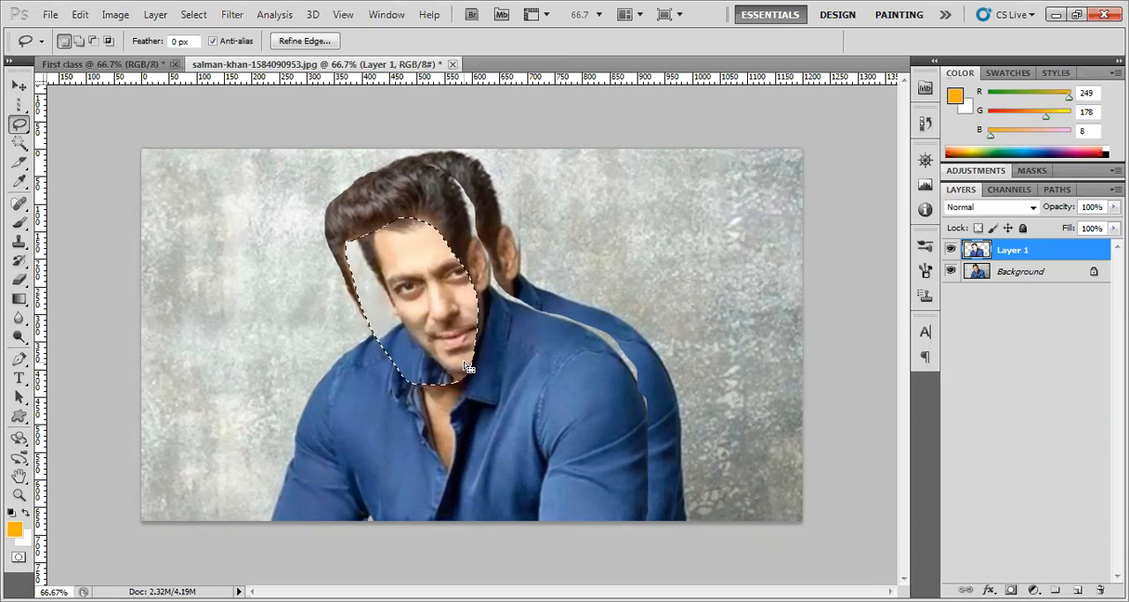
{"action": "key", "text": "alt"}
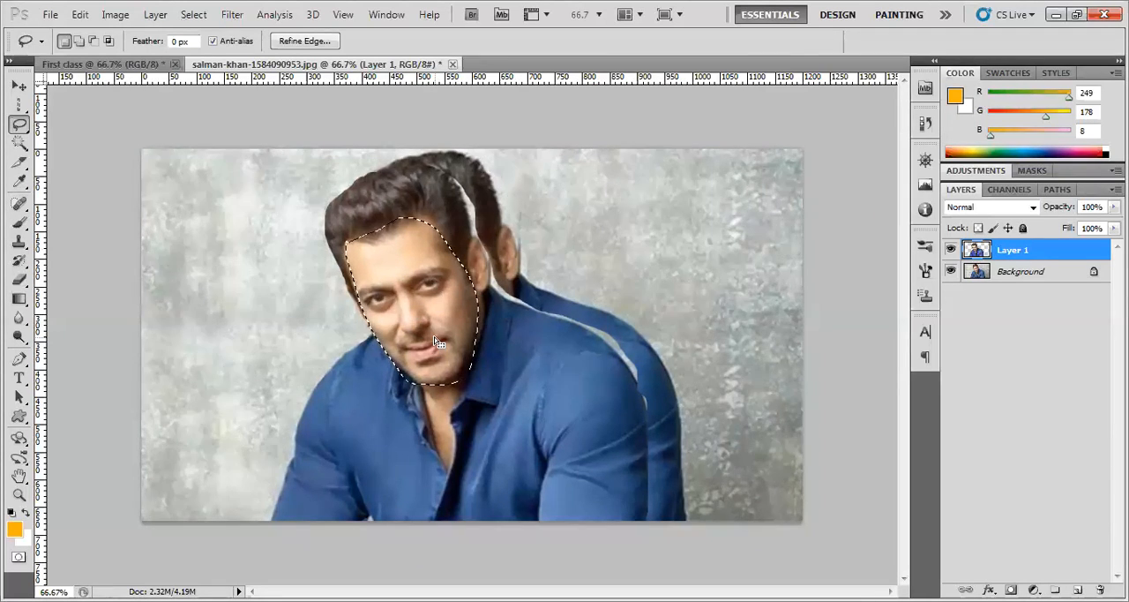
{"action": "right_click", "coordinate": [411, 277]}
{"action": "left_click", "coordinate": [436, 288]}
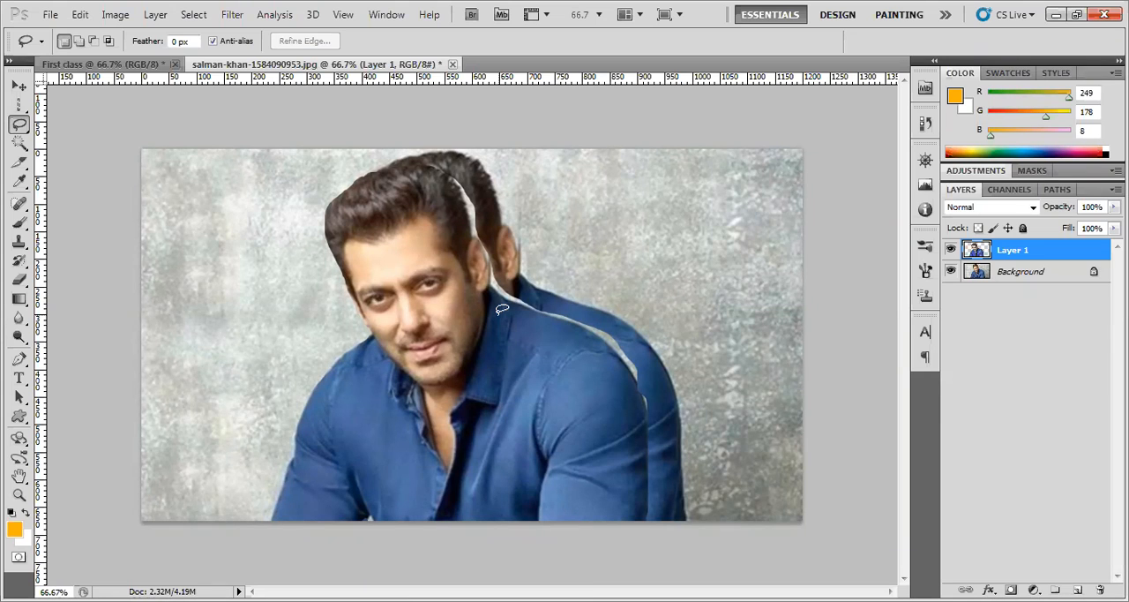
{"action": "left_click", "coordinate": [92, 16]}
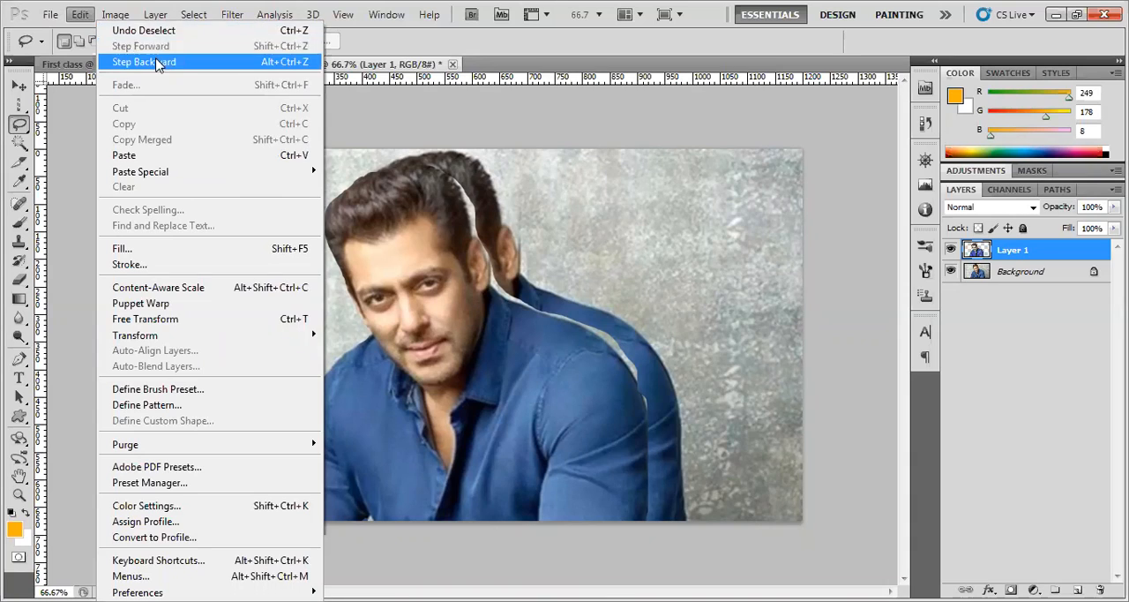
{"action": "left_click", "coordinate": [461, 282]}
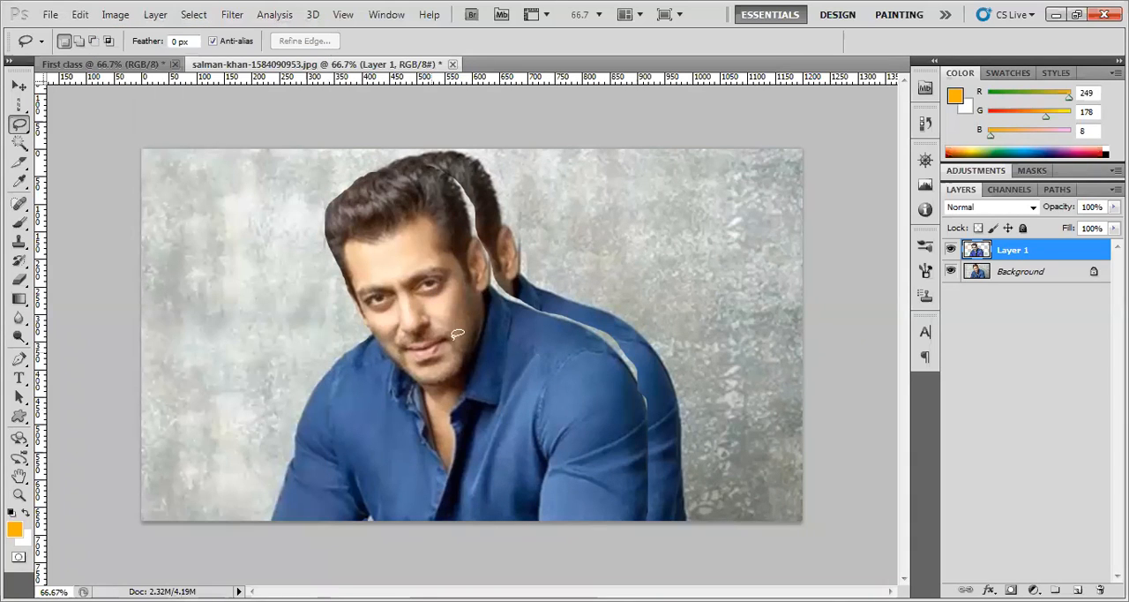
{"action": "left_click", "coordinate": [18, 86]}
{"action": "left_click", "coordinate": [18, 123]}
{"action": "right_click", "coordinate": [19, 125]}
{"action": "left_click", "coordinate": [66, 125]}
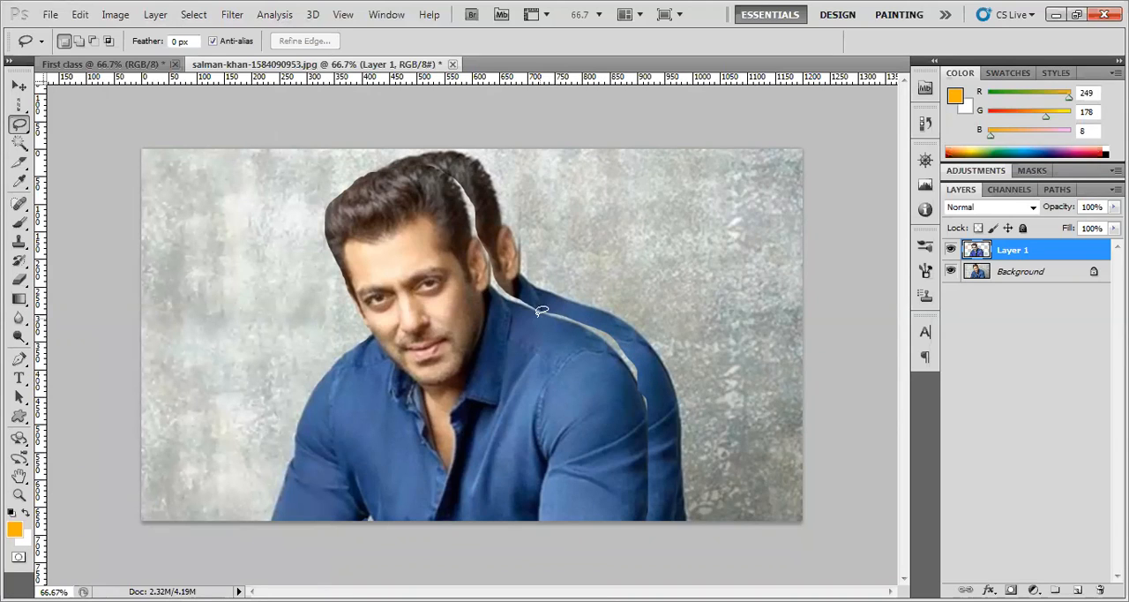
{"action": "left_click", "coordinate": [19, 495]}
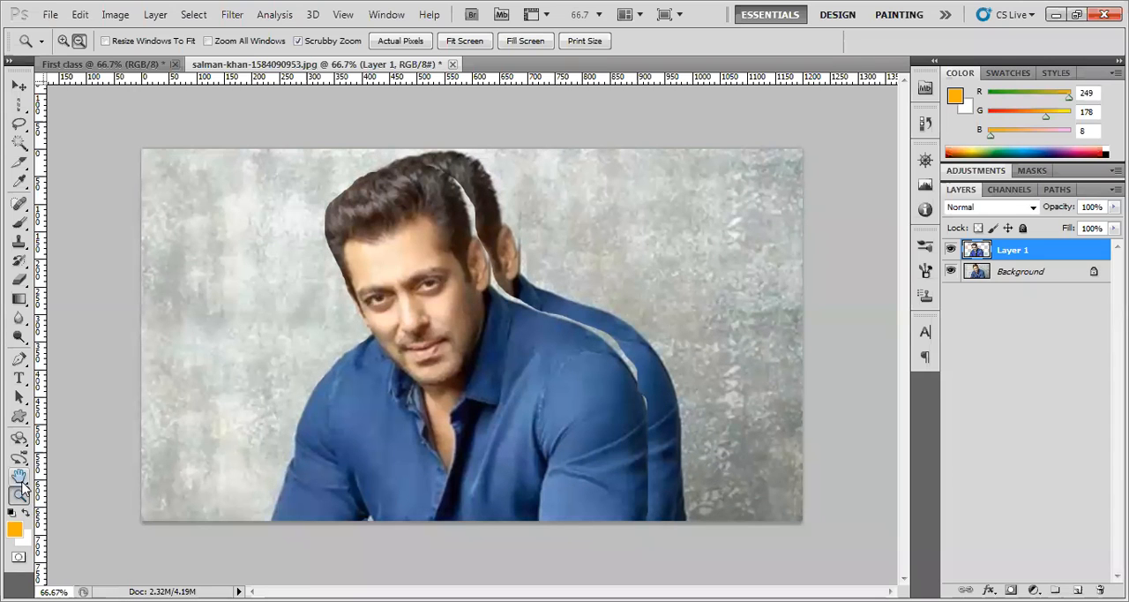
{"action": "left_click_drag", "start_coordinate": [16, 105], "coordinate": [58, 120]}
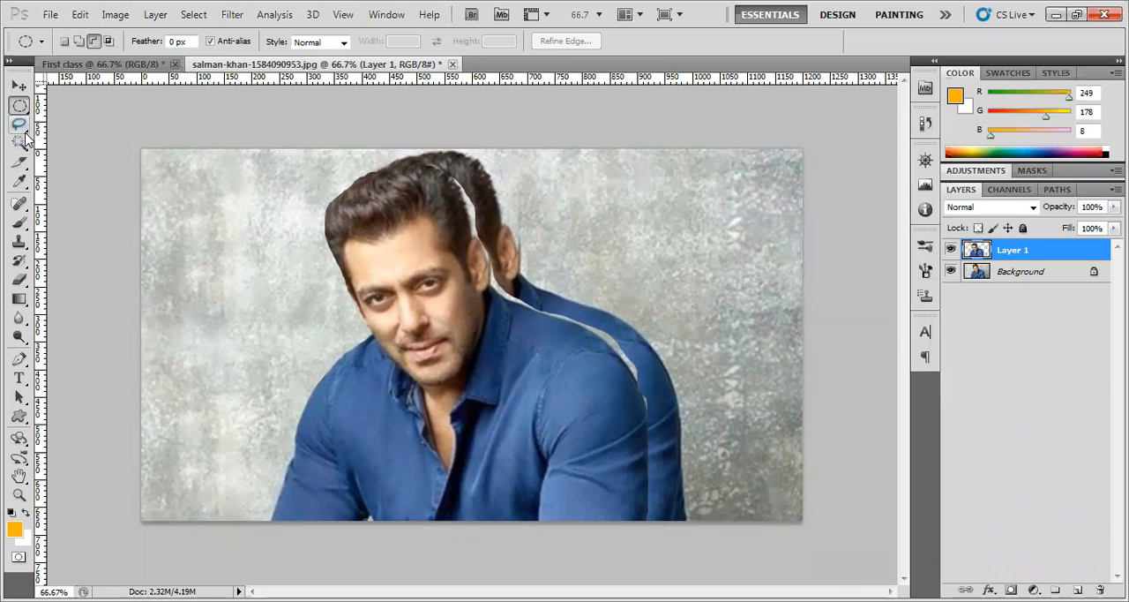
{"action": "left_click_drag", "start_coordinate": [21, 128], "coordinate": [64, 122]}
Zoom in to 200% and shift the Layer 1 copy around to examine its lasso-cut edges at the hair, face and shoulder
{"action": "key", "text": "z"}
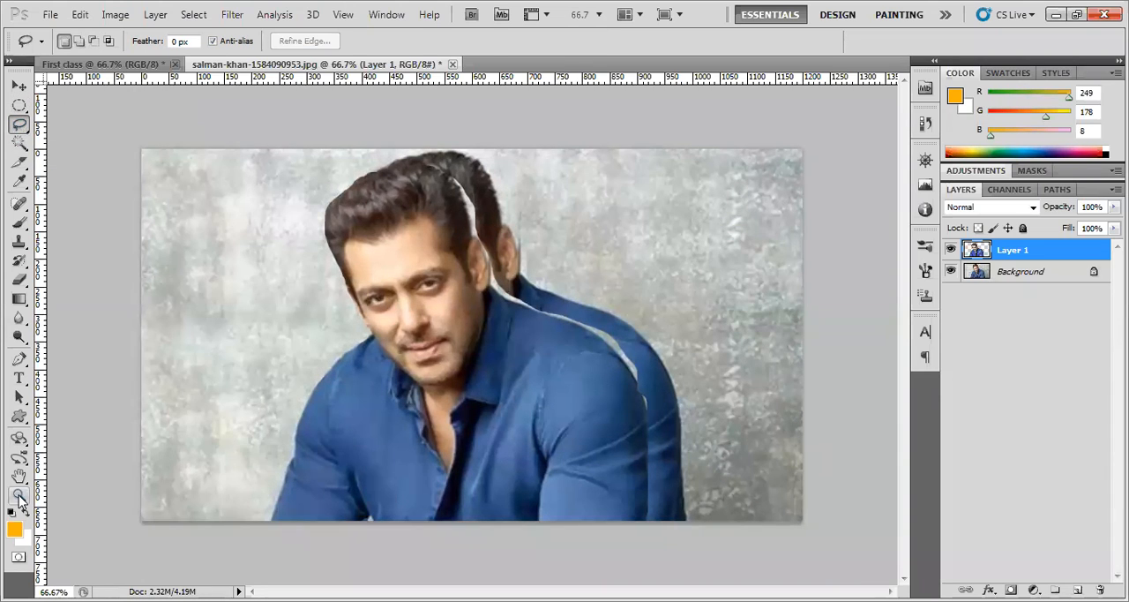
{"action": "left_click_drag", "start_coordinate": [488, 241], "coordinate": [591, 343]}
{"action": "mouse_move", "coordinate": [506, 333]}
{"action": "left_mouse_down"}
{"action": "mouse_move", "coordinate": [585, 346]}
{"action": "mouse_move", "coordinate": [605, 402]}
{"action": "mouse_move", "coordinate": [326, 267]}
{"action": "mouse_move", "coordinate": [411, 313]}
{"action": "mouse_move", "coordinate": [488, 279]}
{"action": "mouse_move", "coordinate": [485, 221]}
{"action": "mouse_move", "coordinate": [466, 232]}
{"action": "left_mouse_up"}
{"action": "left_click", "coordinate": [19, 86]}
{"action": "left_click_drag", "start_coordinate": [488, 439], "coordinate": [466, 318]}
{"action": "mouse_move", "coordinate": [471, 487]}
{"action": "left_mouse_down"}
{"action": "mouse_move", "coordinate": [466, 370]}
{"action": "mouse_move", "coordinate": [388, 375]}
{"action": "mouse_move", "coordinate": [529, 433]}
{"action": "mouse_move", "coordinate": [419, 259]}
{"action": "mouse_move", "coordinate": [457, 285]}
{"action": "mouse_move", "coordinate": [480, 222]}
{"action": "mouse_move", "coordinate": [468, 156]}
{"action": "left_mouse_up"}
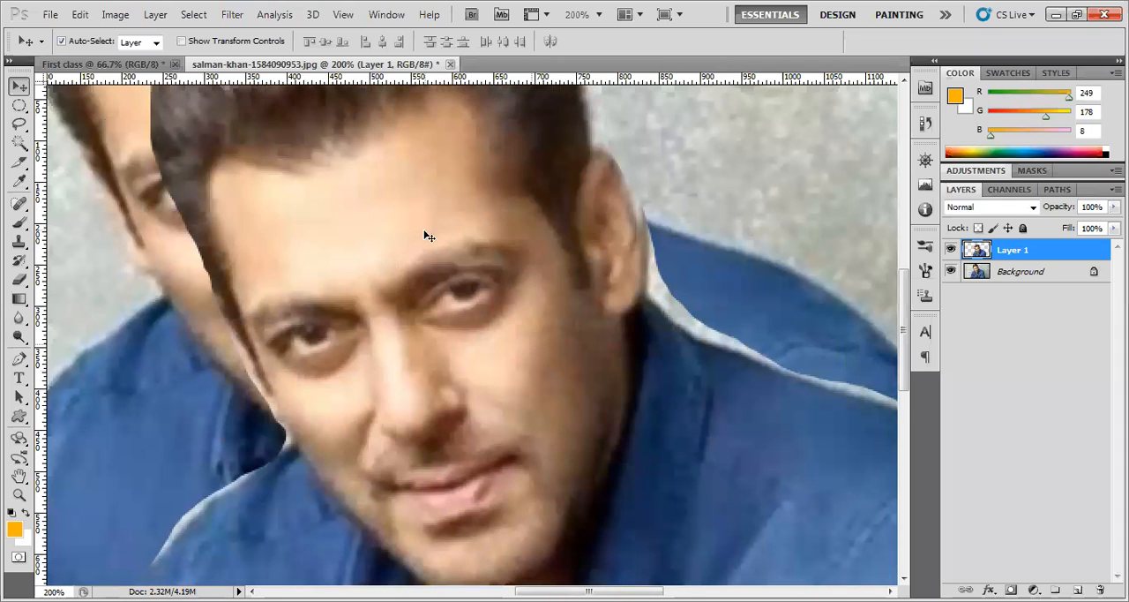
{"action": "scroll", "coordinate": [457, 321], "scroll_direction": "down", "scroll_amount": 3}
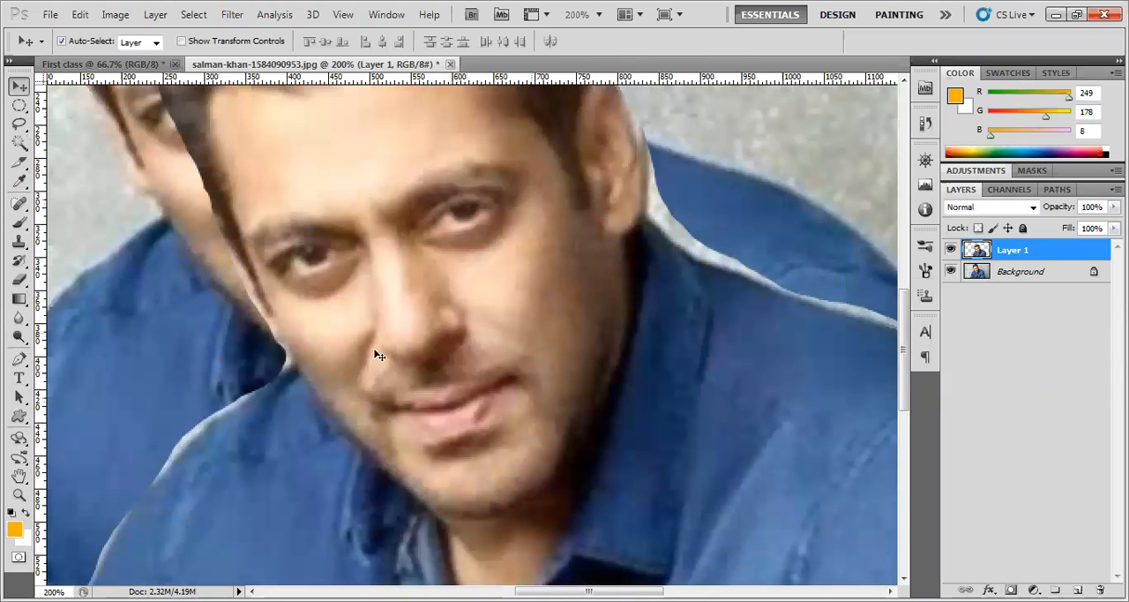
{"action": "scroll", "coordinate": [377, 351], "scroll_direction": "up", "scroll_amount": 1}
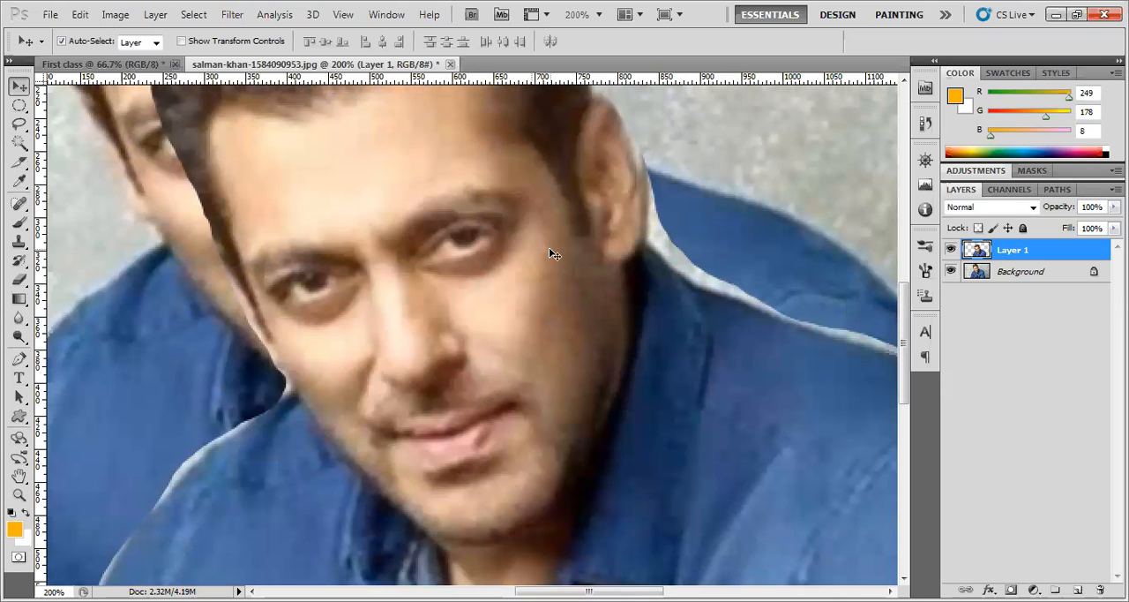
{"action": "left_click_drag", "start_coordinate": [688, 363], "coordinate": [514, 417]}
{"action": "left_click_drag", "start_coordinate": [470, 262], "coordinate": [514, 396]}
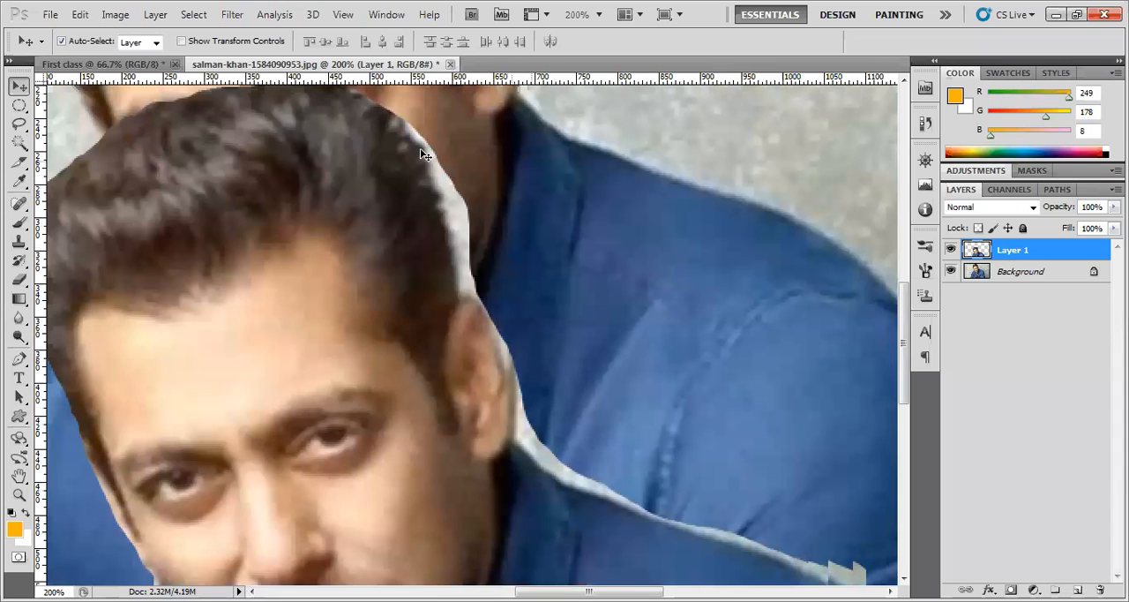
{"action": "left_click_drag", "start_coordinate": [504, 391], "coordinate": [492, 192]}
{"action": "left_click_drag", "start_coordinate": [592, 413], "coordinate": [436, 284]}
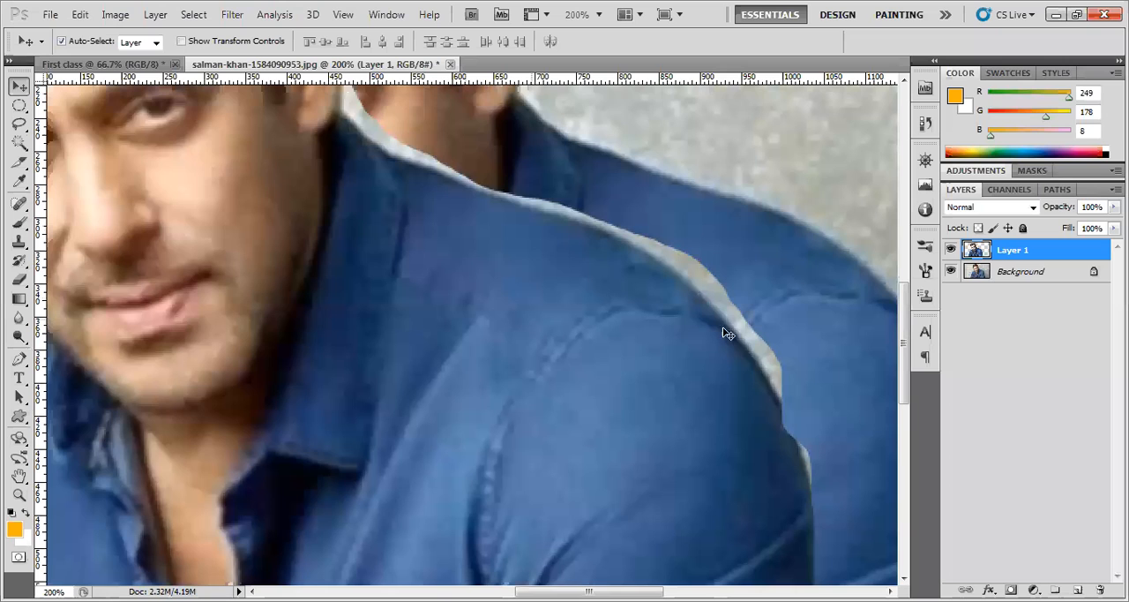
{"action": "left_click_drag", "start_coordinate": [772, 504], "coordinate": [759, 362]}
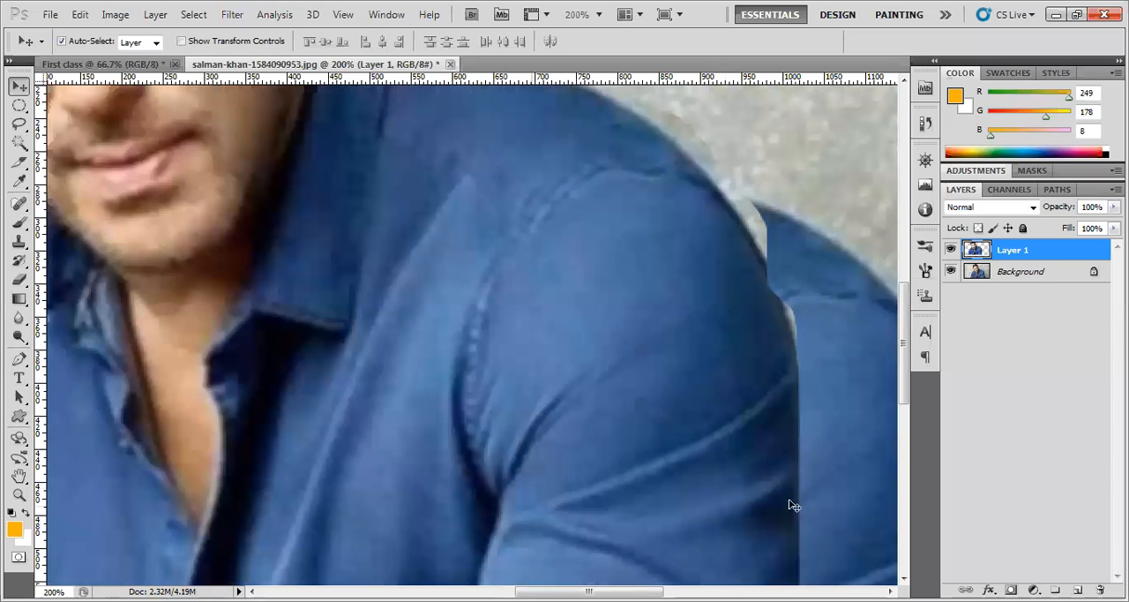
{"action": "scroll", "coordinate": [639, 454], "scroll_direction": "down", "scroll_amount": 1}
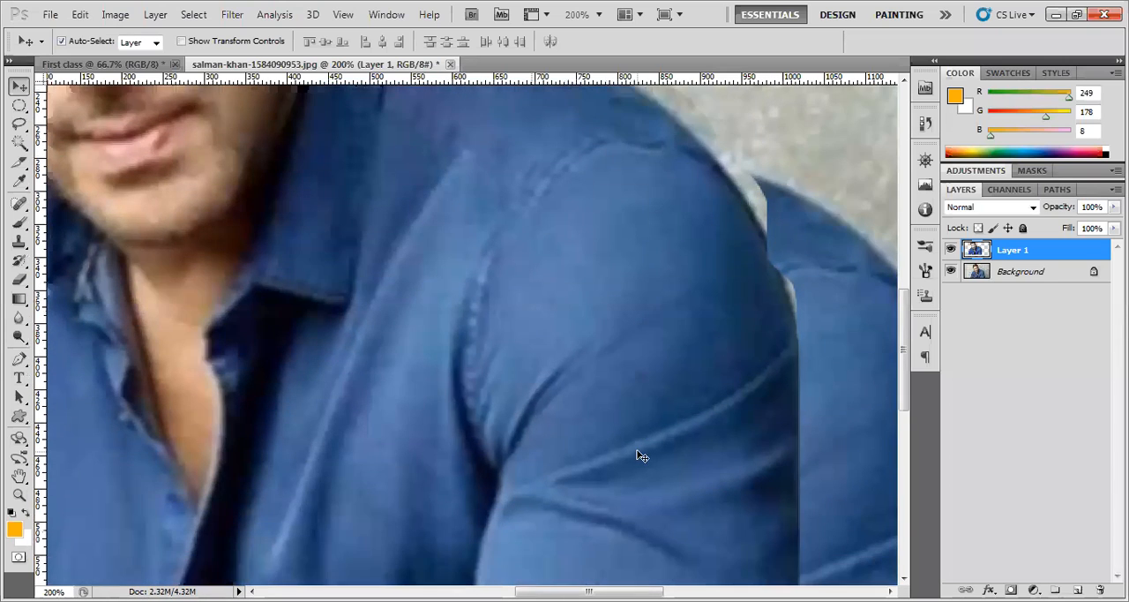
Reposition the Layer 1 copy to the left of the original man, with its base at the photo's bottom edge
{"action": "left_click", "coordinate": [19, 495]}
{"action": "left_click", "coordinate": [78, 41]}
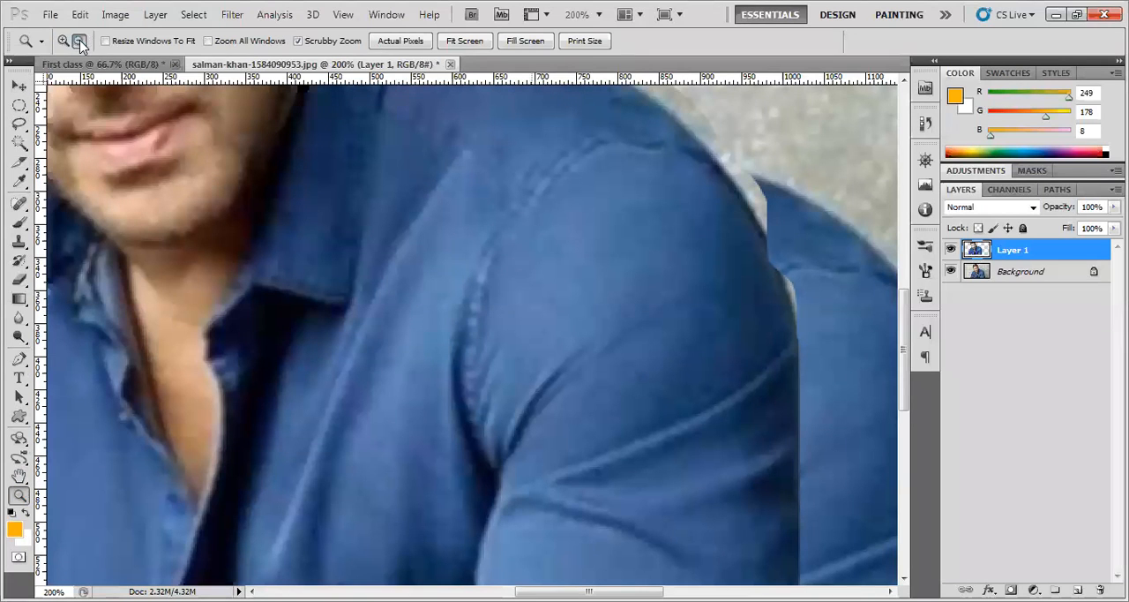
{"action": "left_click", "coordinate": [304, 227]}
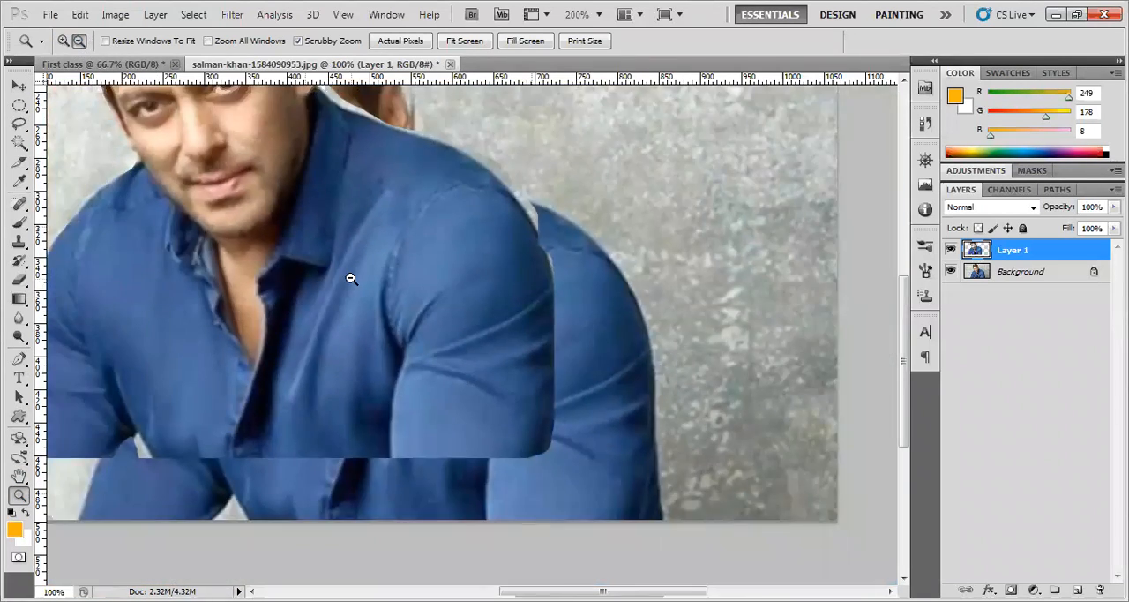
{"action": "left_click", "coordinate": [350, 278]}
{"action": "left_click", "coordinate": [18, 86]}
{"action": "left_click_drag", "start_coordinate": [564, 375], "coordinate": [631, 405]}
{"action": "mouse_move", "coordinate": [599, 370]}
{"action": "left_mouse_down"}
{"action": "mouse_move", "coordinate": [466, 359]}
{"action": "mouse_move", "coordinate": [519, 382]}
{"action": "left_mouse_up"}
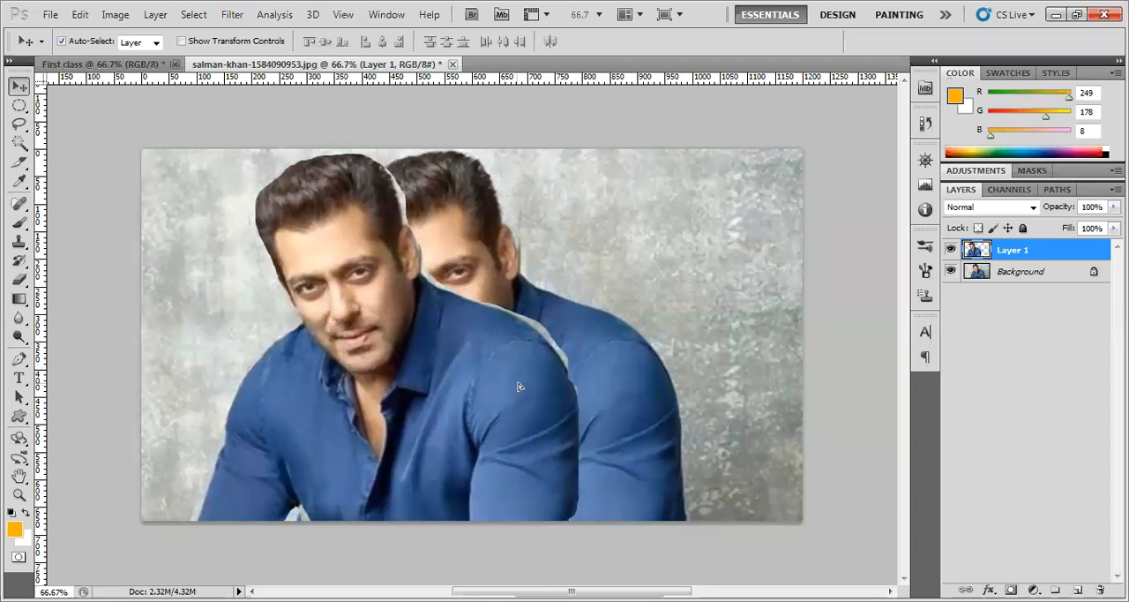
Trace a freehand lasso selection around the face of the Layer 1 copy and duplicate it onto a new layer
{"action": "left_click", "coordinate": [19, 125]}
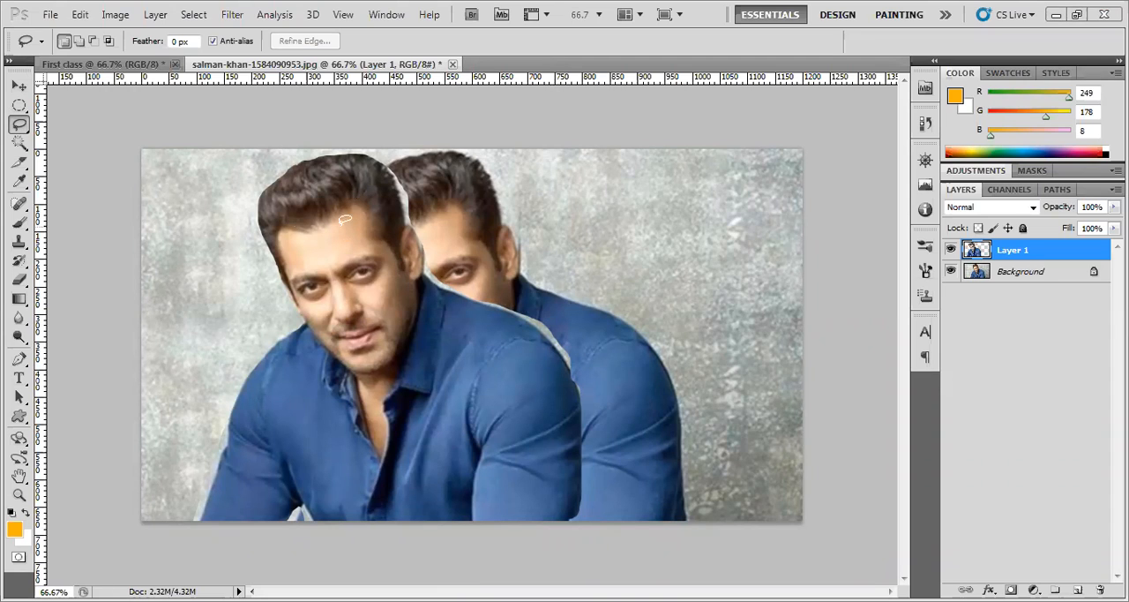
{"action": "mouse_move", "coordinate": [357, 212]}
{"action": "left_mouse_down"}
{"action": "mouse_move", "coordinate": [285, 235]}
{"action": "mouse_move", "coordinate": [281, 259]}
{"action": "mouse_move", "coordinate": [339, 367]}
{"action": "mouse_move", "coordinate": [378, 380]}
{"action": "mouse_move", "coordinate": [410, 314]}
{"action": "mouse_move", "coordinate": [396, 247]}
{"action": "mouse_move", "coordinate": [348, 212]}
{"action": "left_mouse_up"}
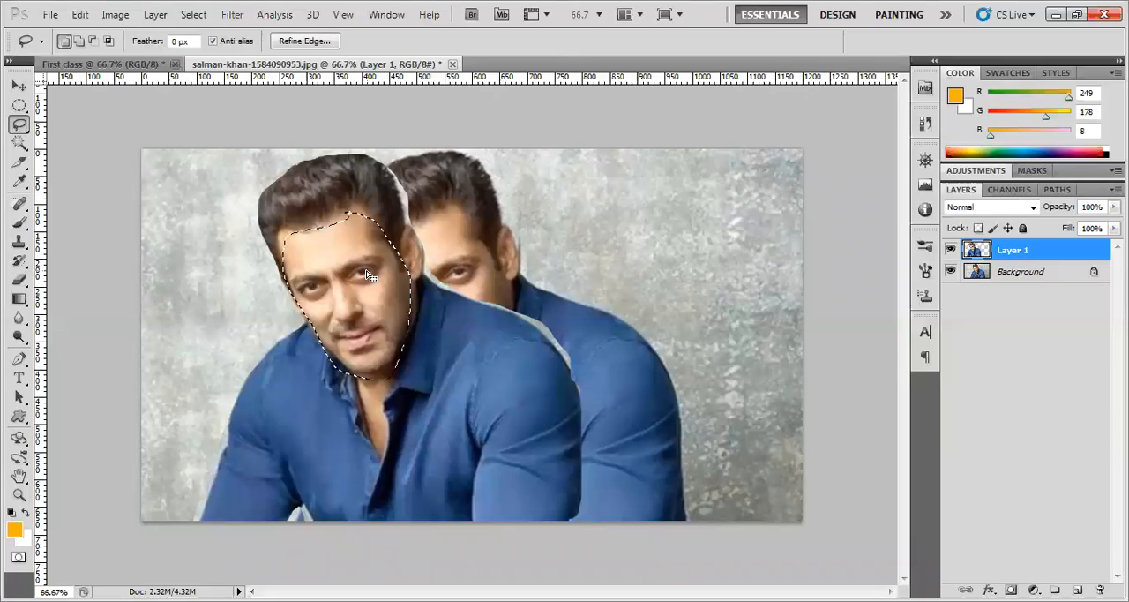
{"action": "key", "text": "ctrl+j"}
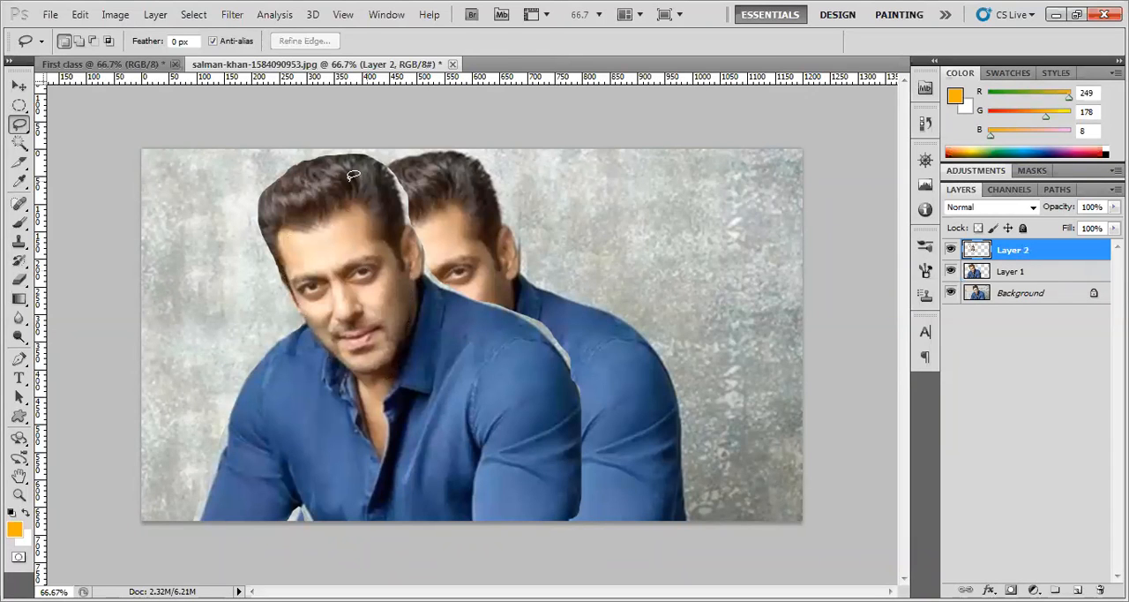
Move the copied face onto the empty background in the photo's upper right area
{"action": "key", "text": "v"}
{"action": "left_click_drag", "start_coordinate": [363, 308], "coordinate": [713, 275]}
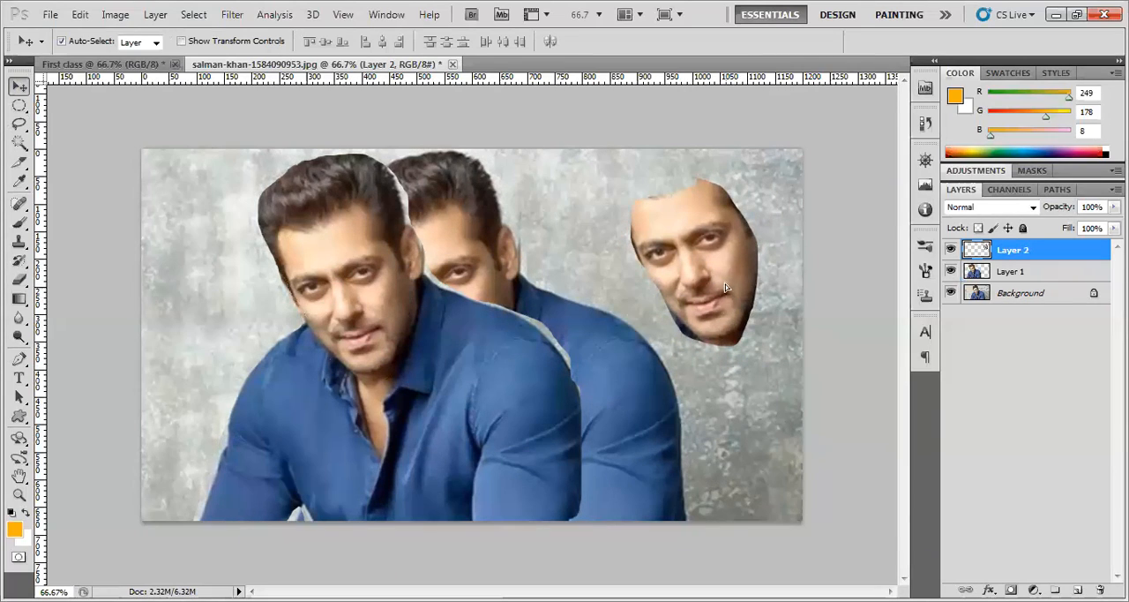
{"action": "left_click_drag", "start_coordinate": [725, 288], "coordinate": [740, 269]}
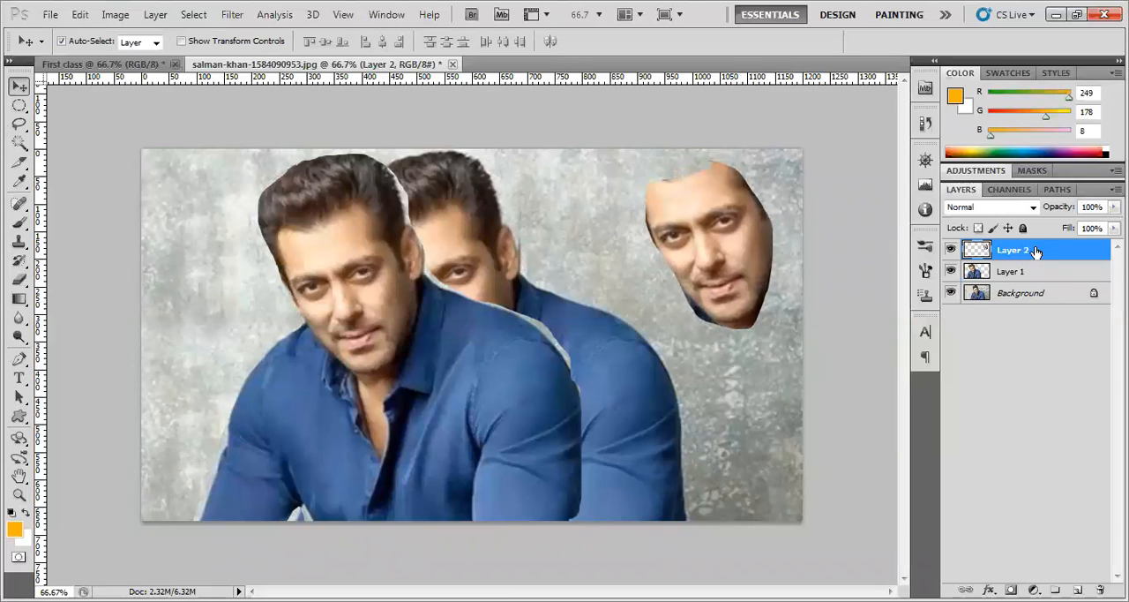
Lower the opacity of the face on Layer 2 to 70% and make Layer 1 the active layer
{"action": "left_click", "coordinate": [1114, 206]}
{"action": "left_click_drag", "start_coordinate": [1102, 226], "coordinate": [1062, 229]}
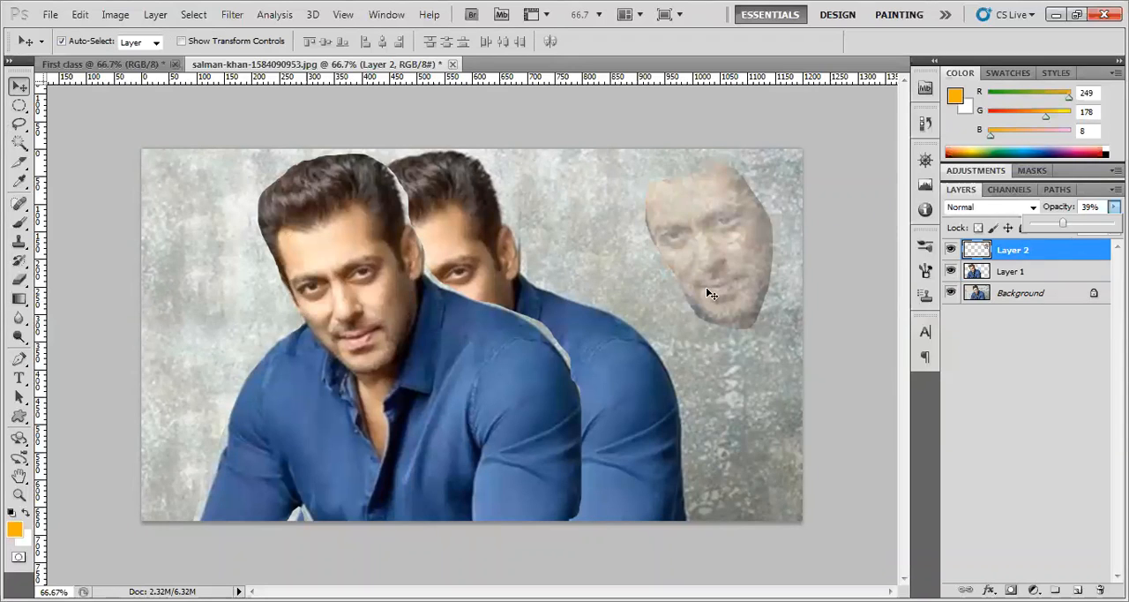
{"action": "left_click_drag", "start_coordinate": [1068, 228], "coordinate": [1089, 236]}
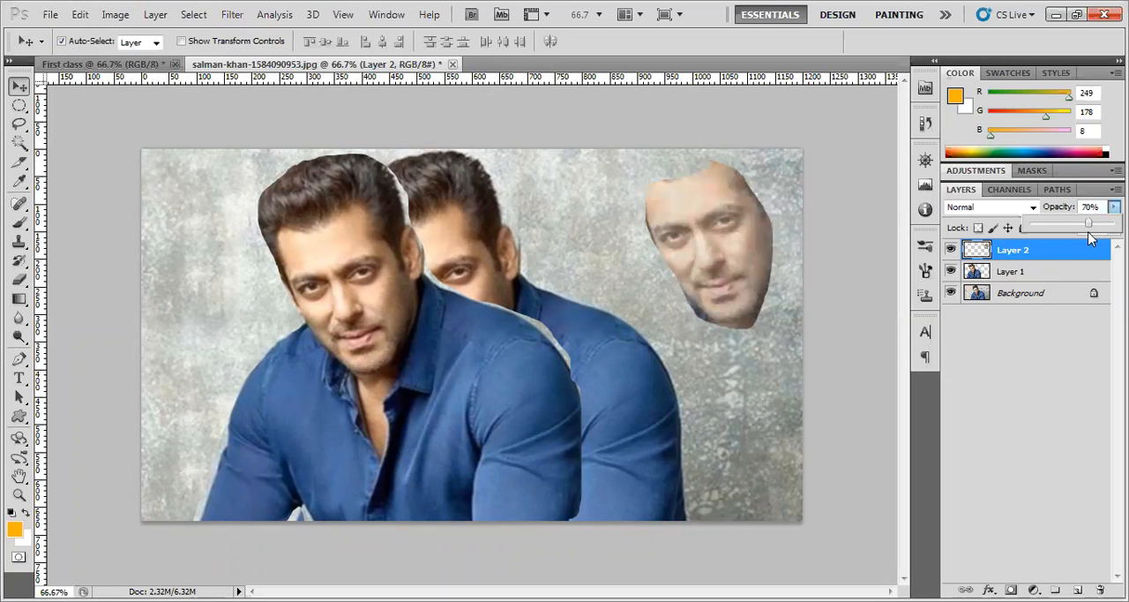
{"action": "left_click", "coordinate": [1045, 272]}
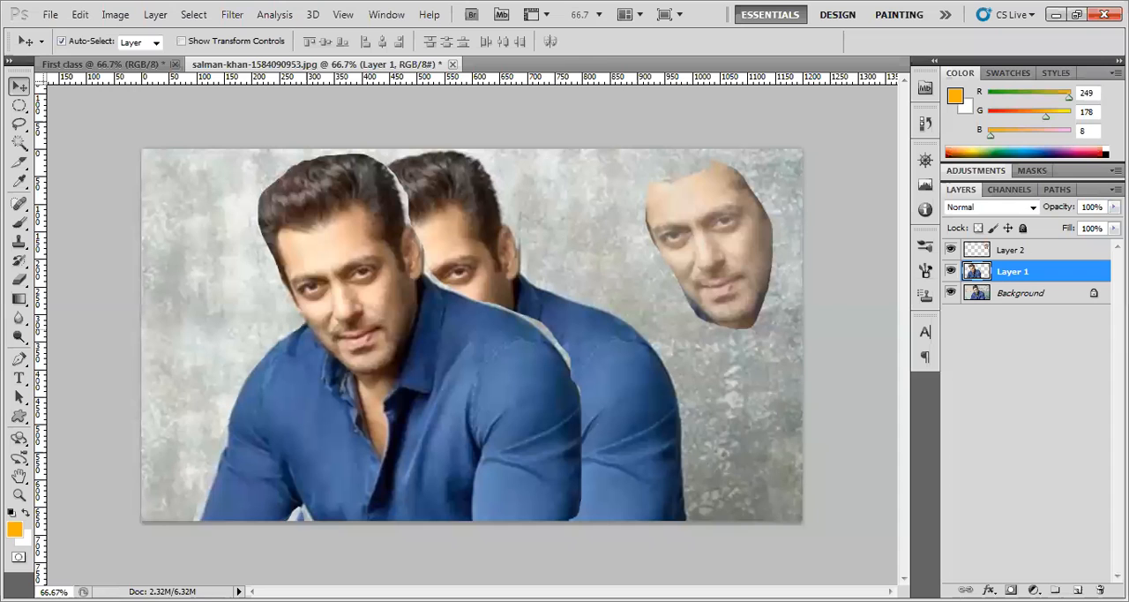
Lower Layer 1's opacity to 47% and move the faded copy against the photo's left edge
{"action": "left_click", "coordinate": [1114, 206]}
{"action": "left_click_drag", "start_coordinate": [1103, 226], "coordinate": [1072, 228]}
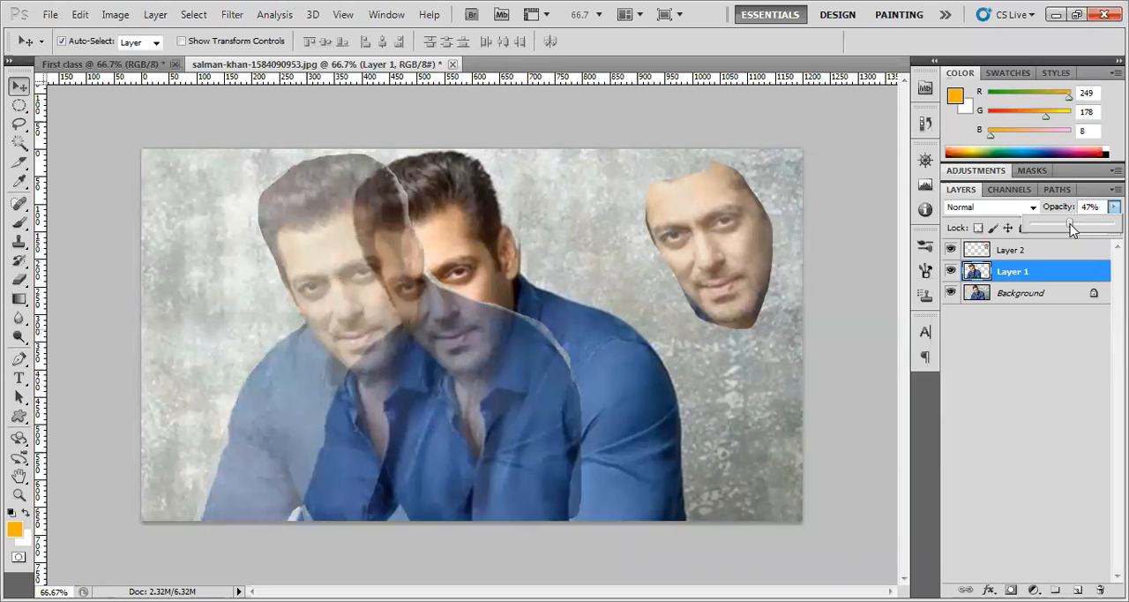
{"action": "left_click_drag", "start_coordinate": [341, 297], "coordinate": [310, 348]}
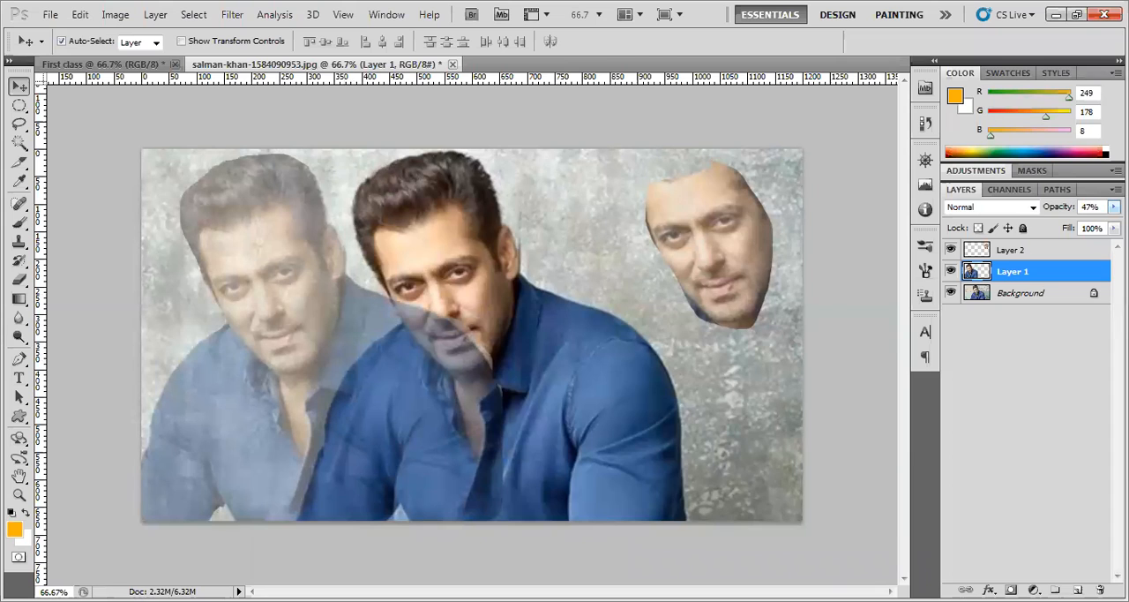
Restore Layer 1's opacity to 100% and shift the copy slightly back toward the original man
{"action": "left_click", "coordinate": [1113, 207]}
{"action": "left_click_drag", "start_coordinate": [1069, 223], "coordinate": [1115, 222]}
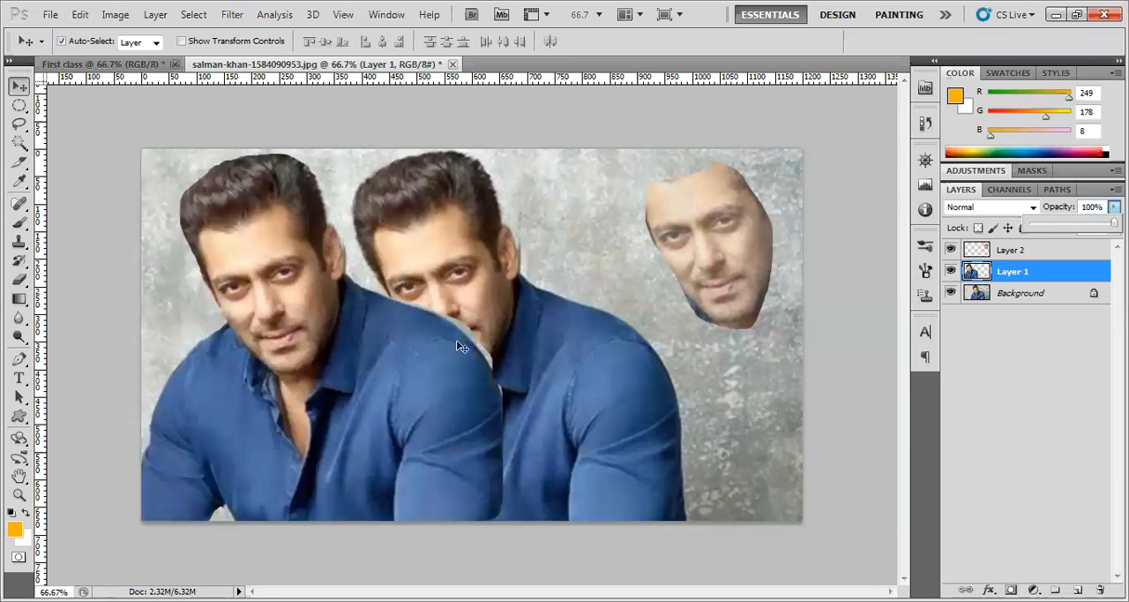
{"action": "left_click_drag", "start_coordinate": [284, 336], "coordinate": [330, 336]}
Set the face on Layer 2 to 100% opacity, shift it within the empty background and delete its layer
{"action": "left_click_drag", "start_coordinate": [731, 253], "coordinate": [697, 261]}
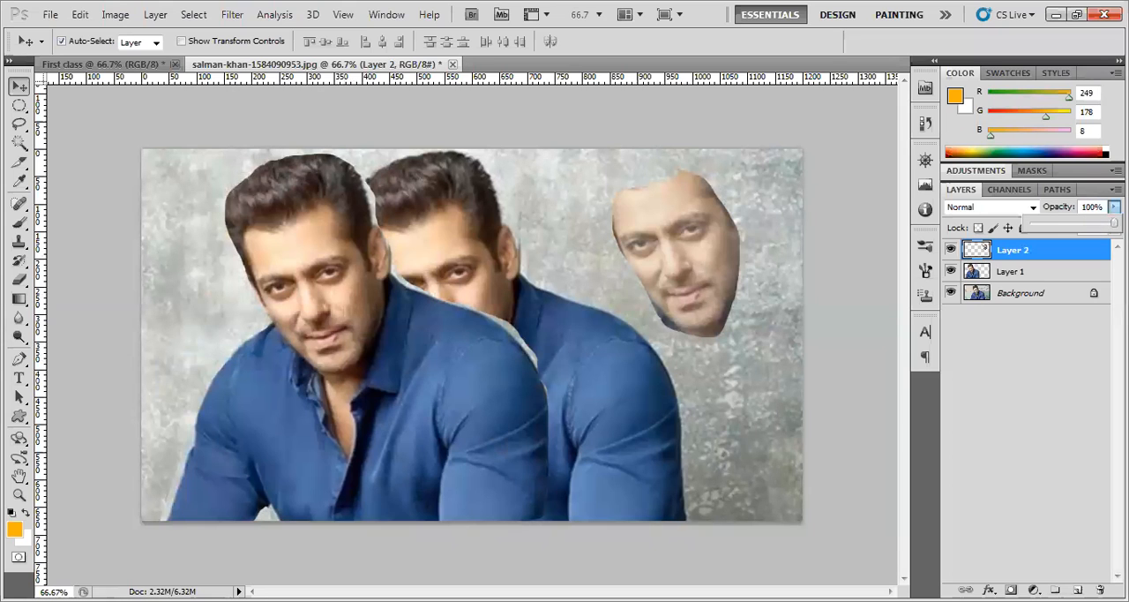
{"action": "key", "text": "0"}
{"action": "left_click_drag", "start_coordinate": [680, 267], "coordinate": [716, 282]}
{"action": "key", "text": "Delete"}
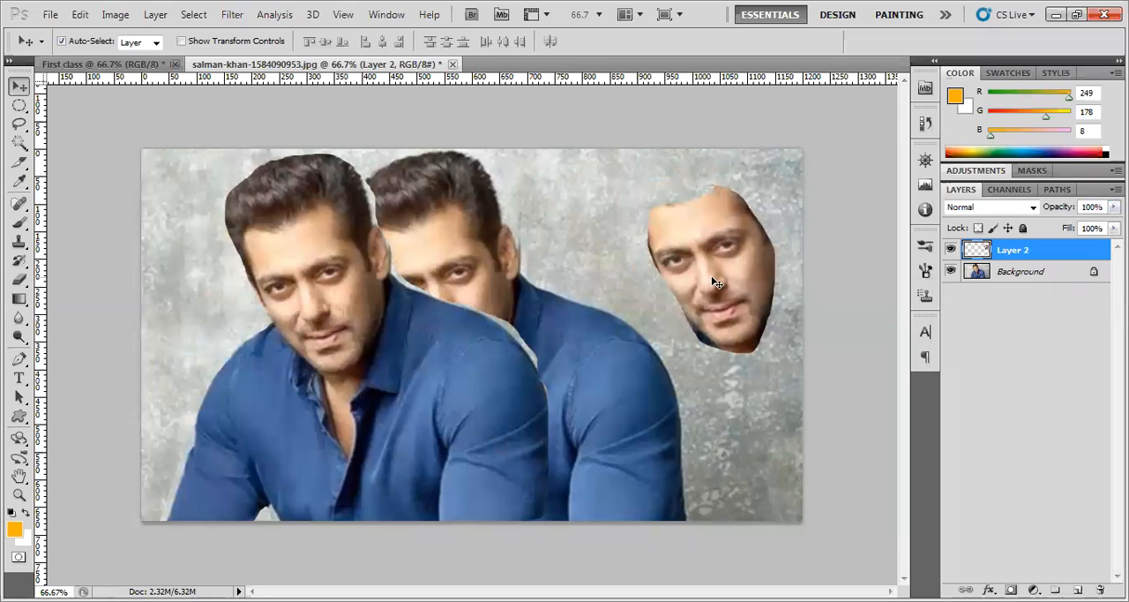
{"action": "left_click_drag", "start_coordinate": [18, 126], "coordinate": [73, 144]}
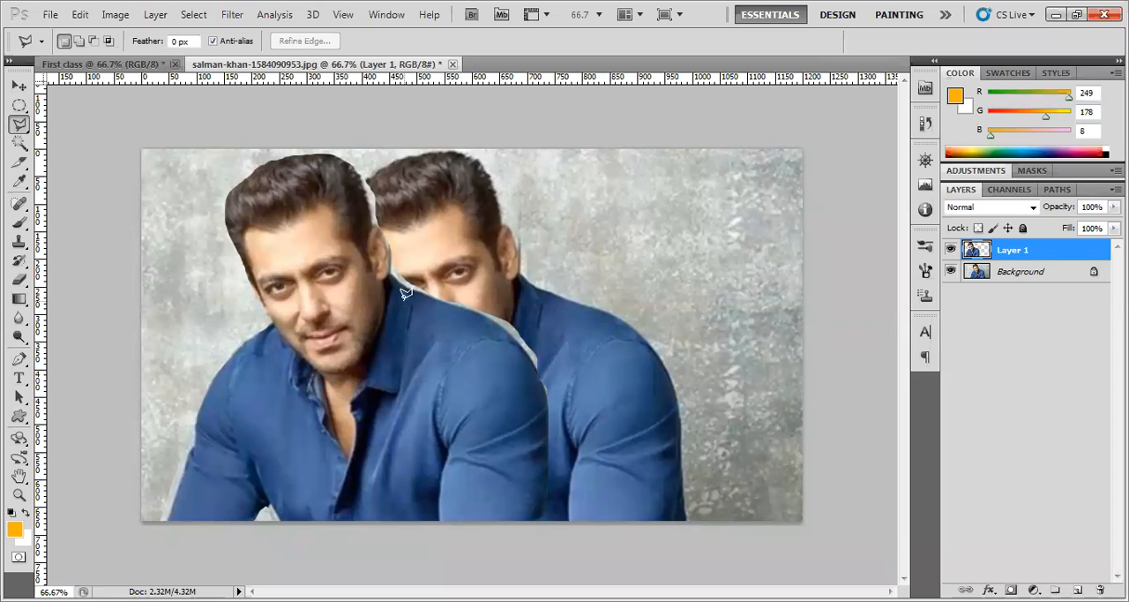
{"action": "left_click_drag", "start_coordinate": [18, 358], "coordinate": [70, 363]}
{"action": "left_click", "coordinate": [70, 360]}
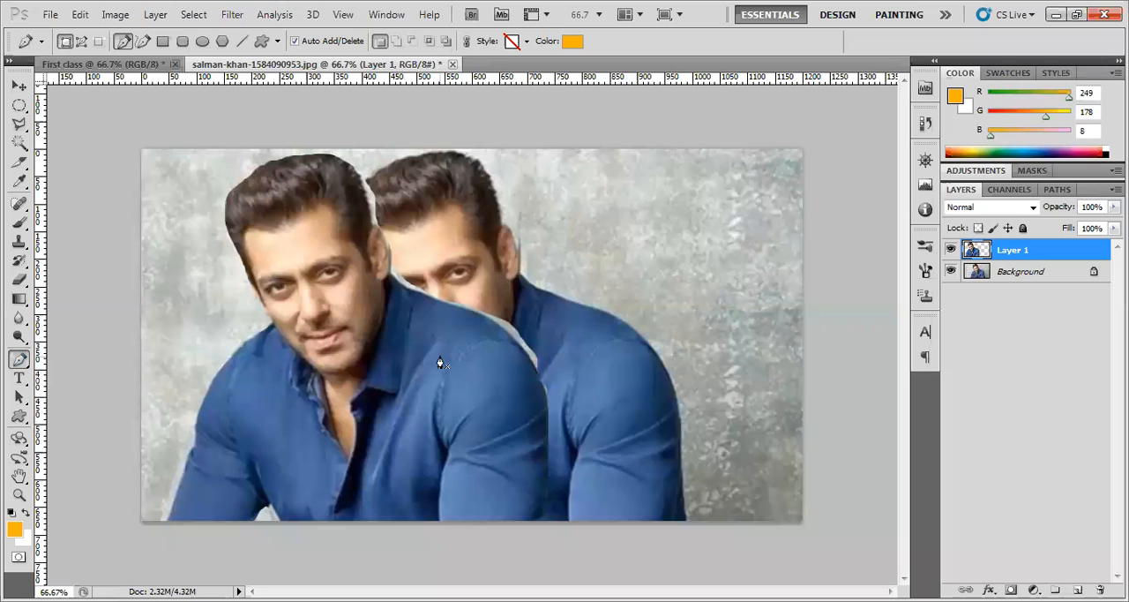
{"action": "left_click", "coordinate": [18, 125]}
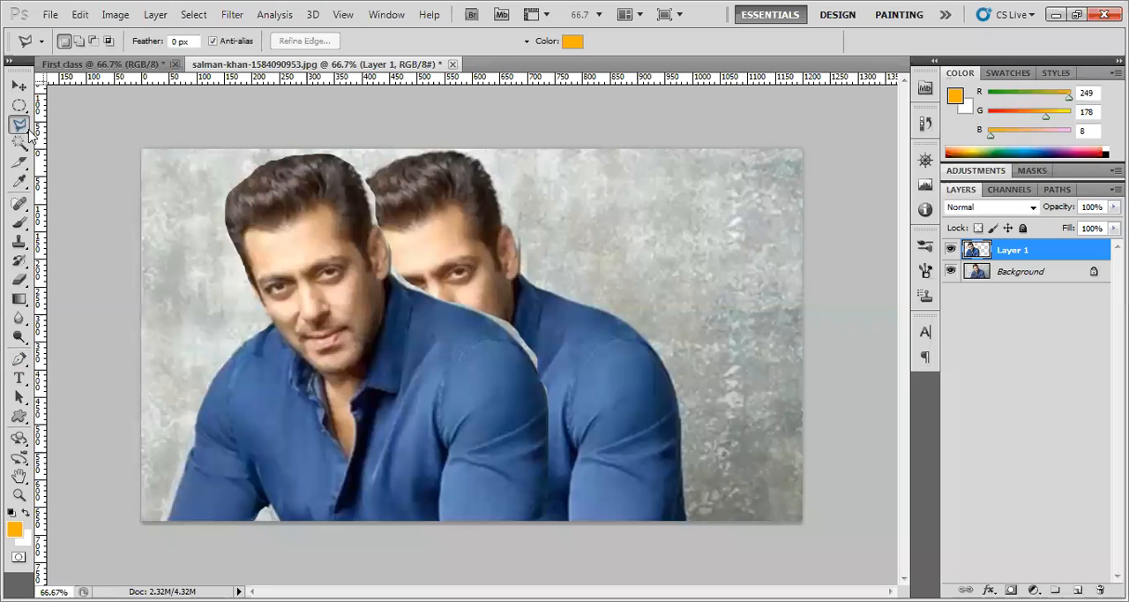
{"action": "left_click", "coordinate": [89, 144]}
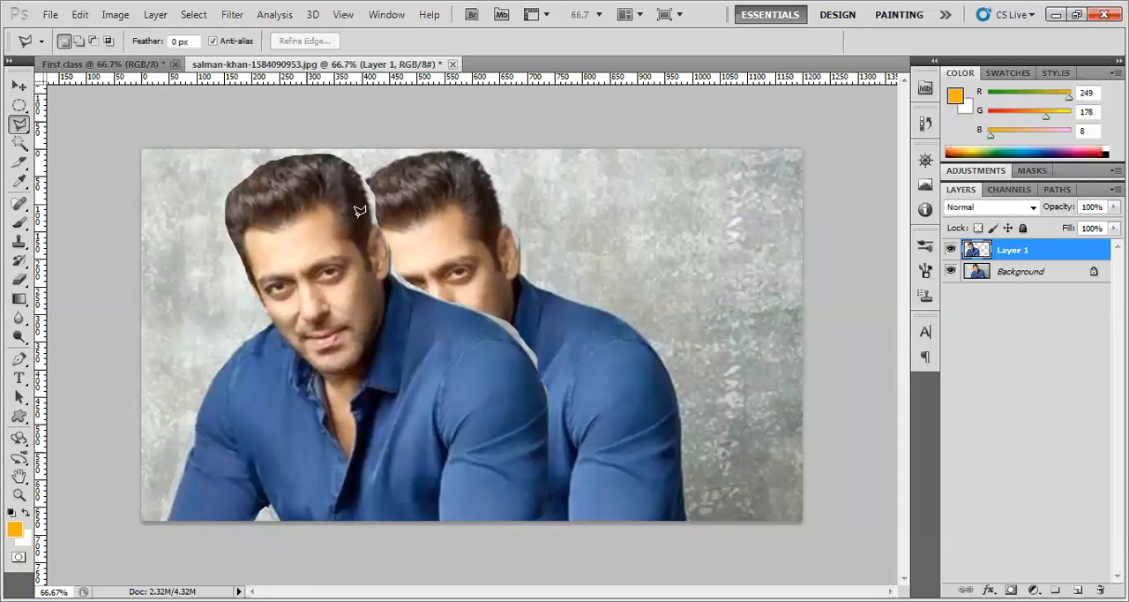
Move the Layer 1 copy to the right side of the photo and activate the Polygonal Lasso tool
{"action": "left_click", "coordinate": [18, 86]}
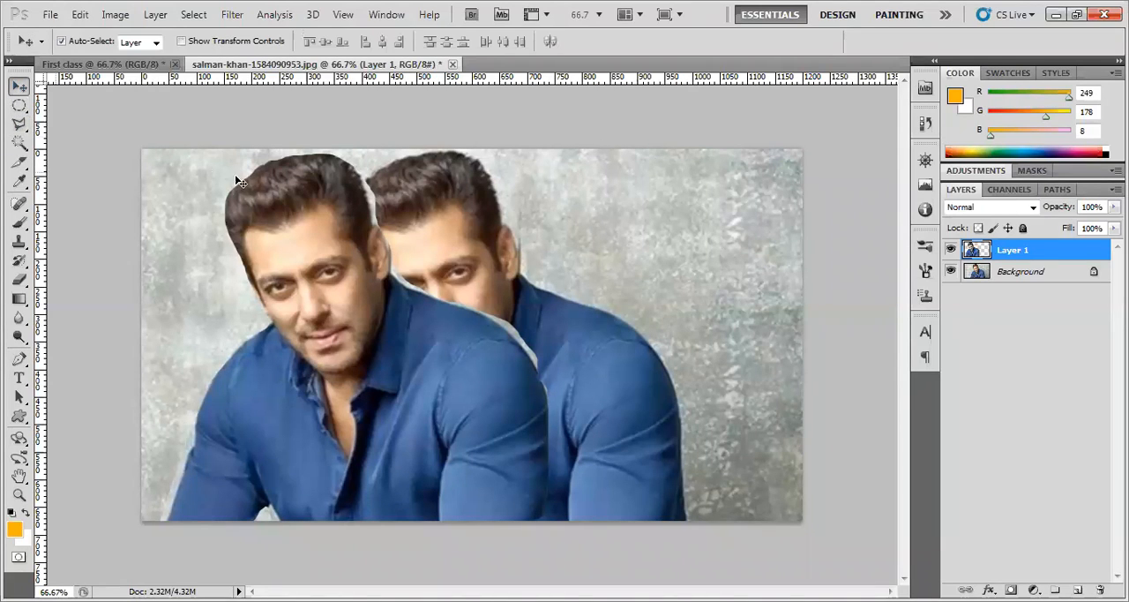
{"action": "left_click_drag", "start_coordinate": [328, 248], "coordinate": [708, 233]}
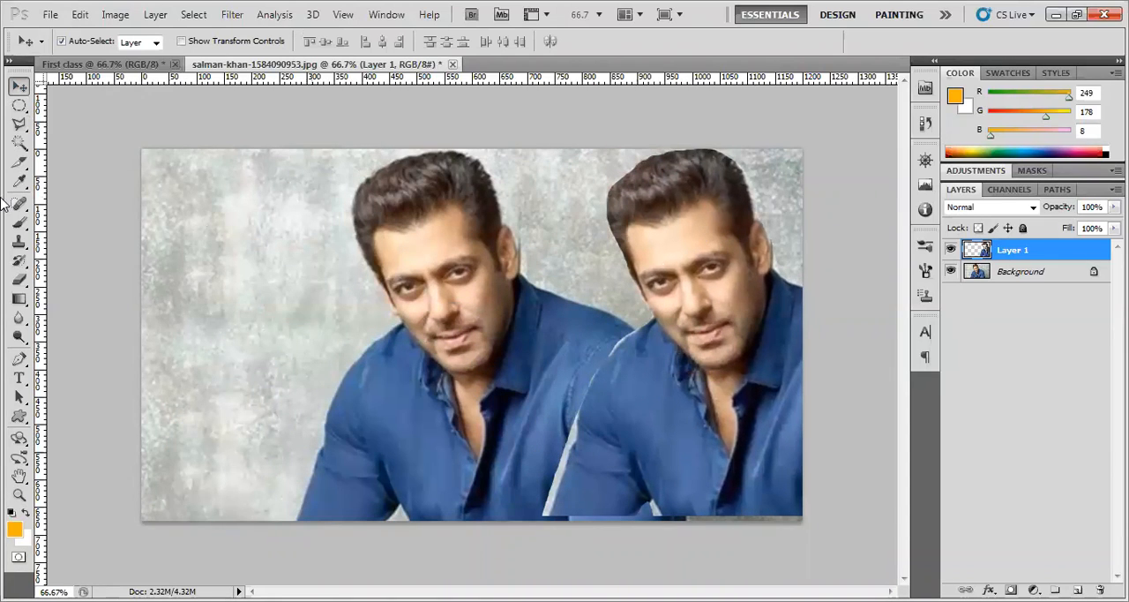
{"action": "left_click", "coordinate": [20, 125]}
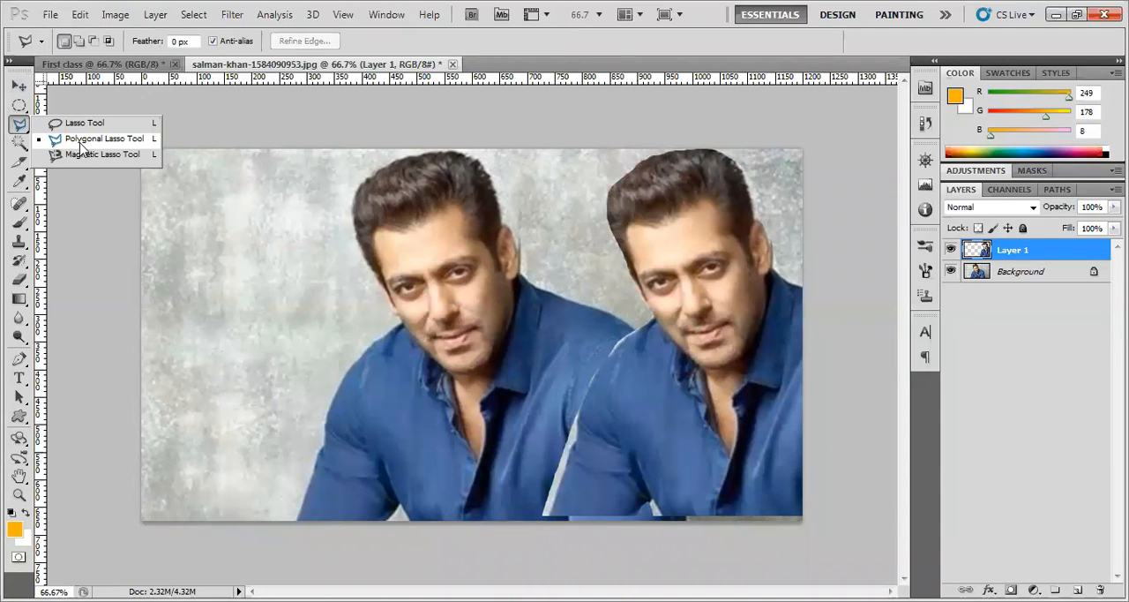
{"action": "left_click", "coordinate": [80, 140]}
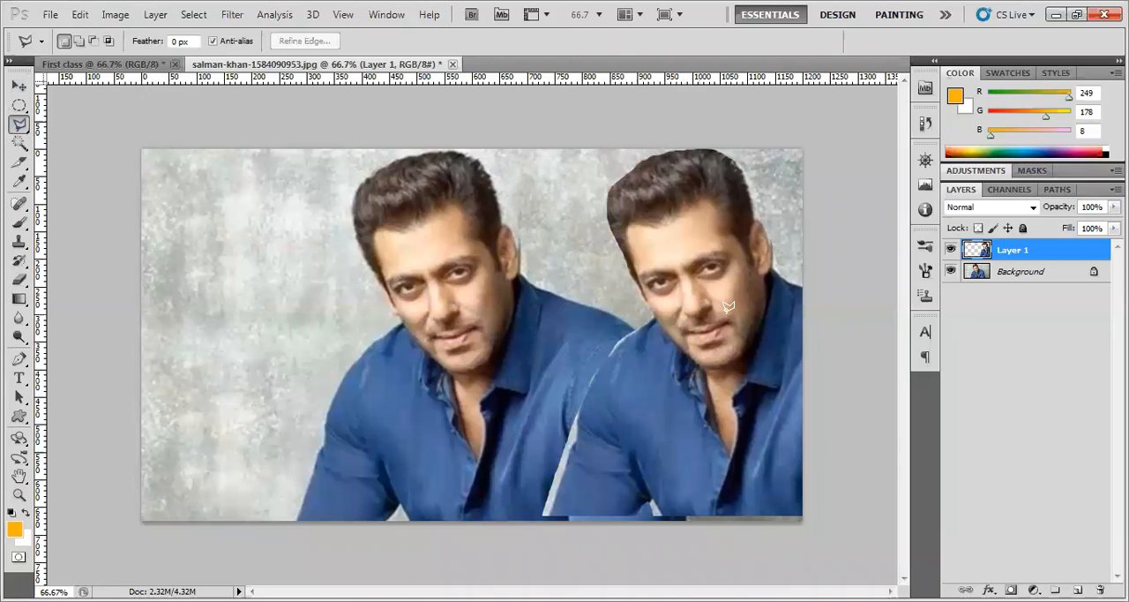
Toggle Layer 1's visibility several times to compare it with the Background, leaving Layer 1 hidden
{"action": "left_click", "coordinate": [951, 250]}
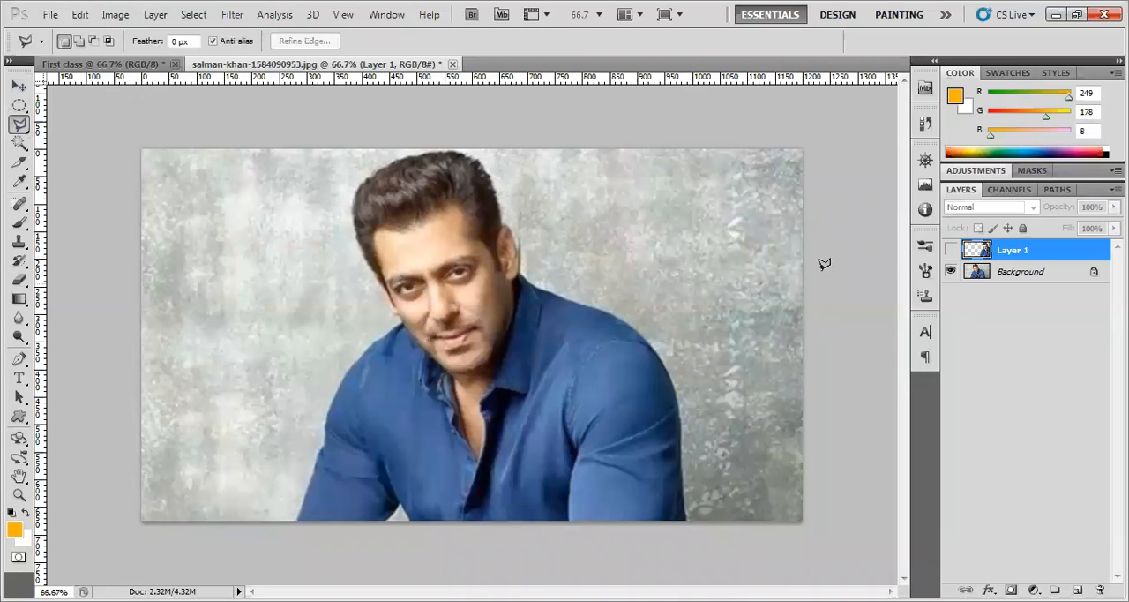
{"action": "left_click", "coordinate": [951, 251]}
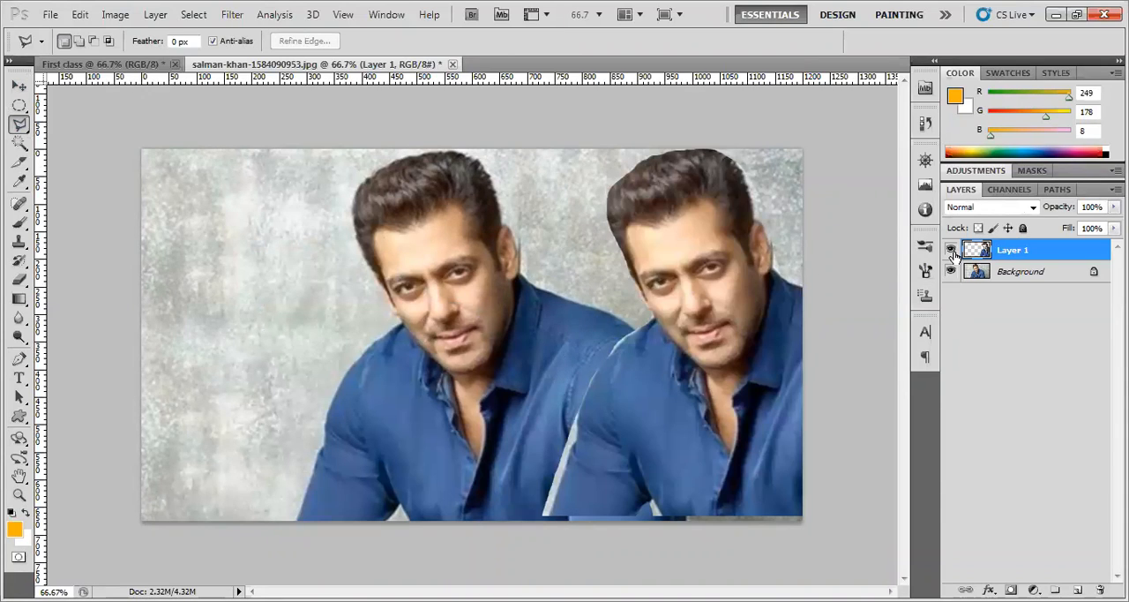
{"action": "left_click", "coordinate": [951, 250]}
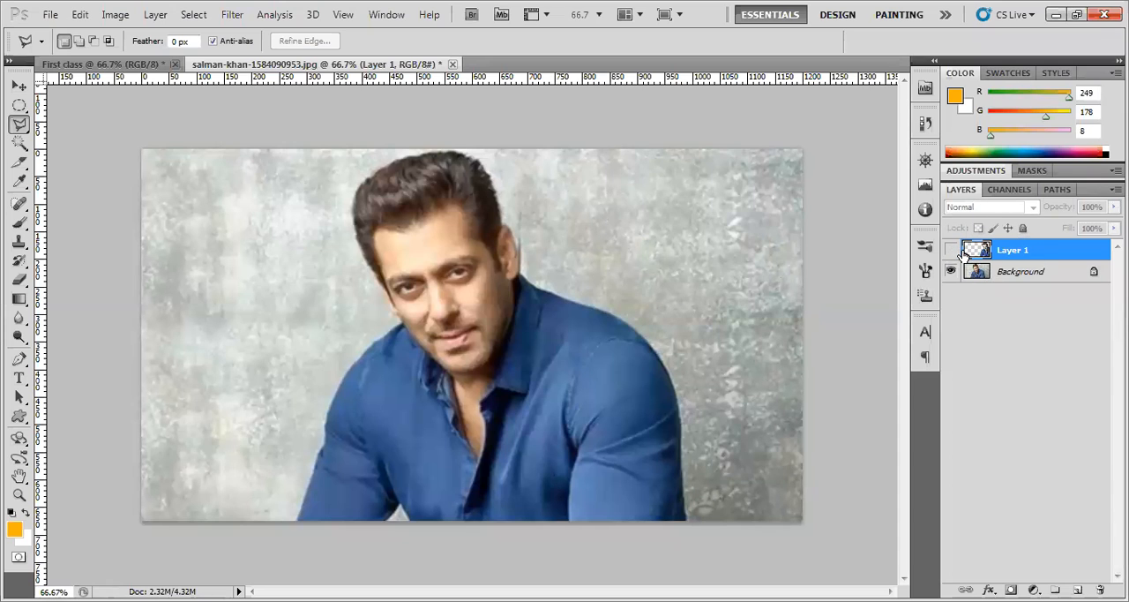
{"action": "left_click", "coordinate": [950, 250]}
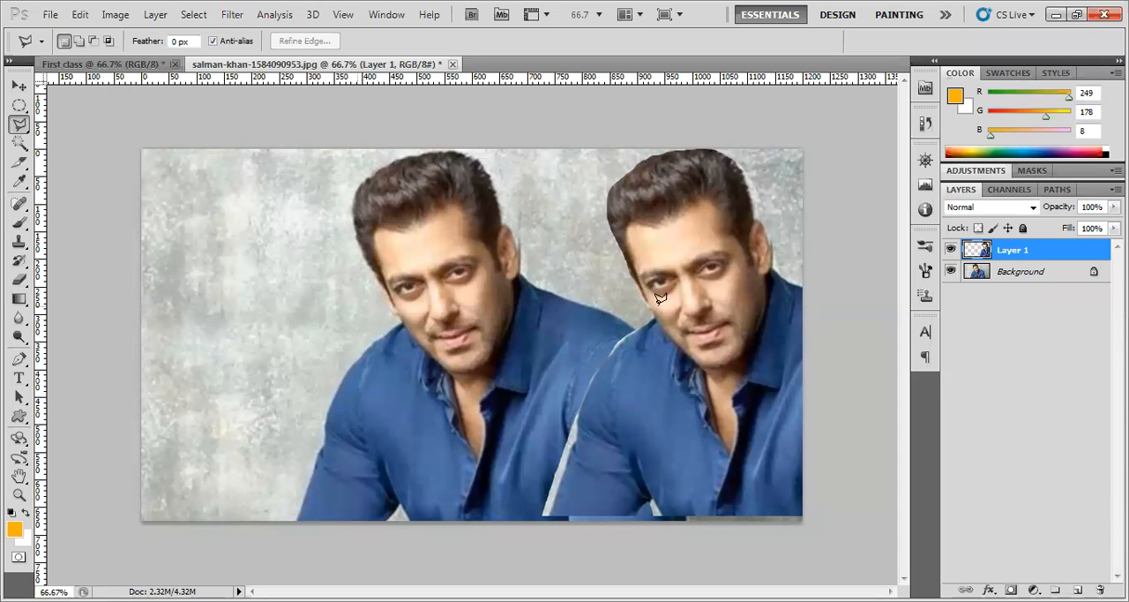
{"action": "left_click", "coordinate": [950, 251]}
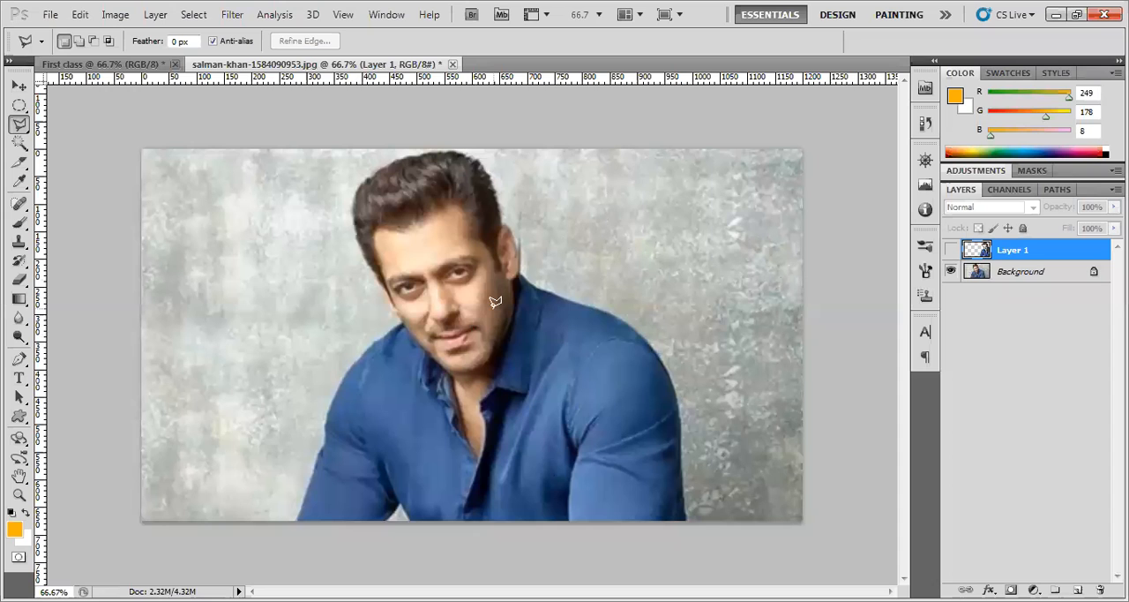
{"action": "left_click", "coordinate": [950, 251]}
{"action": "right_click", "coordinate": [951, 253]}
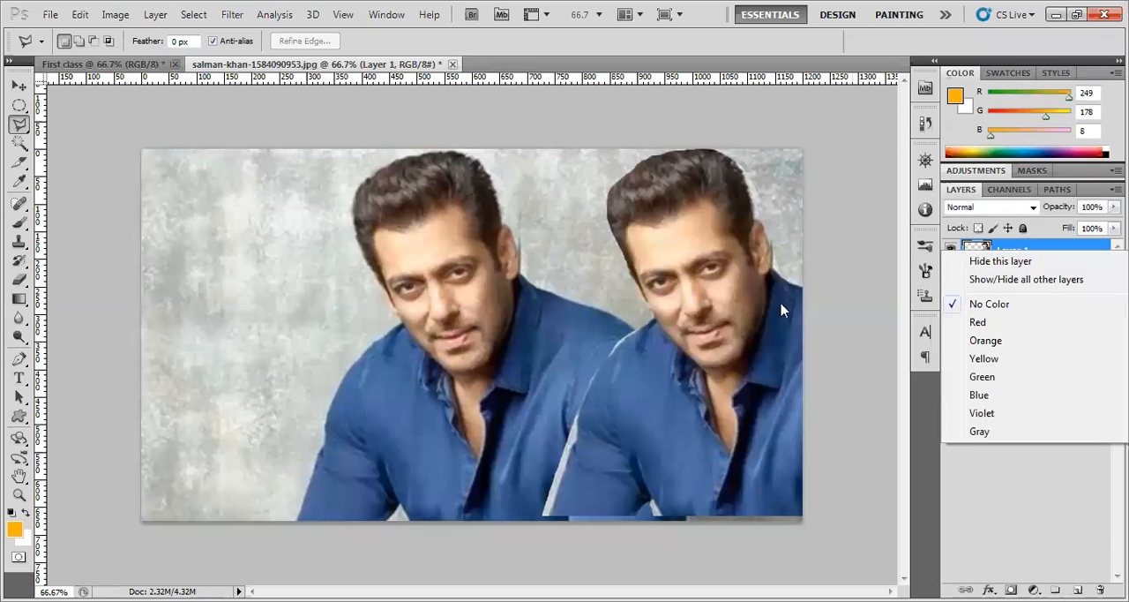
{"action": "left_click", "coordinate": [953, 251]}
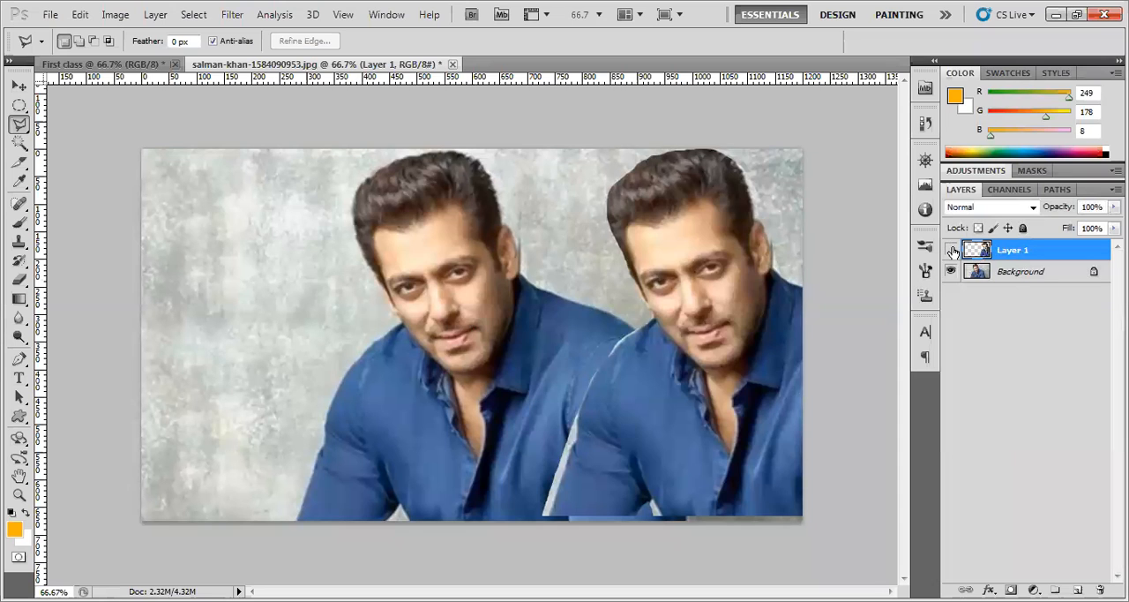
{"action": "left_click", "coordinate": [951, 251]}
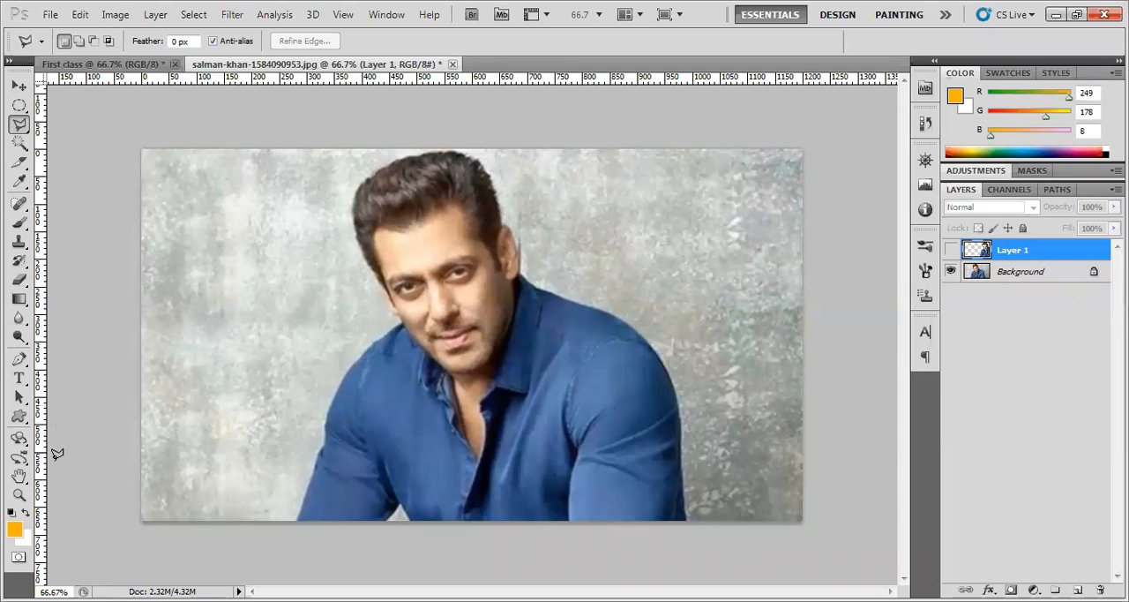
Enlarge the photo to 100% and pan it to examine the man's whole head and shoulders
{"action": "left_click", "coordinate": [20, 495]}
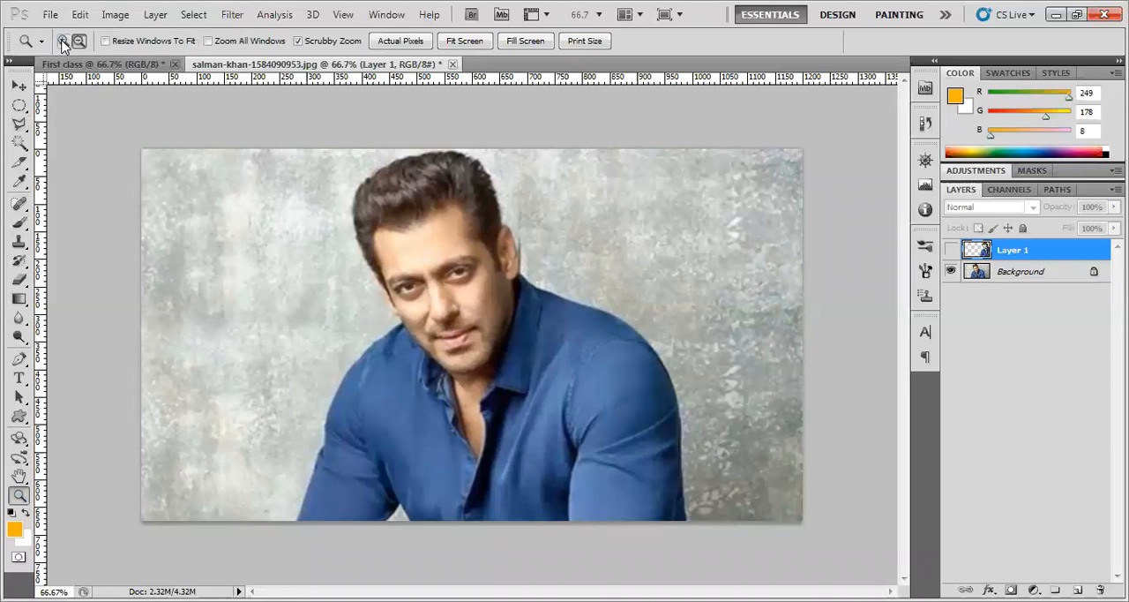
{"action": "left_click", "coordinate": [460, 329]}
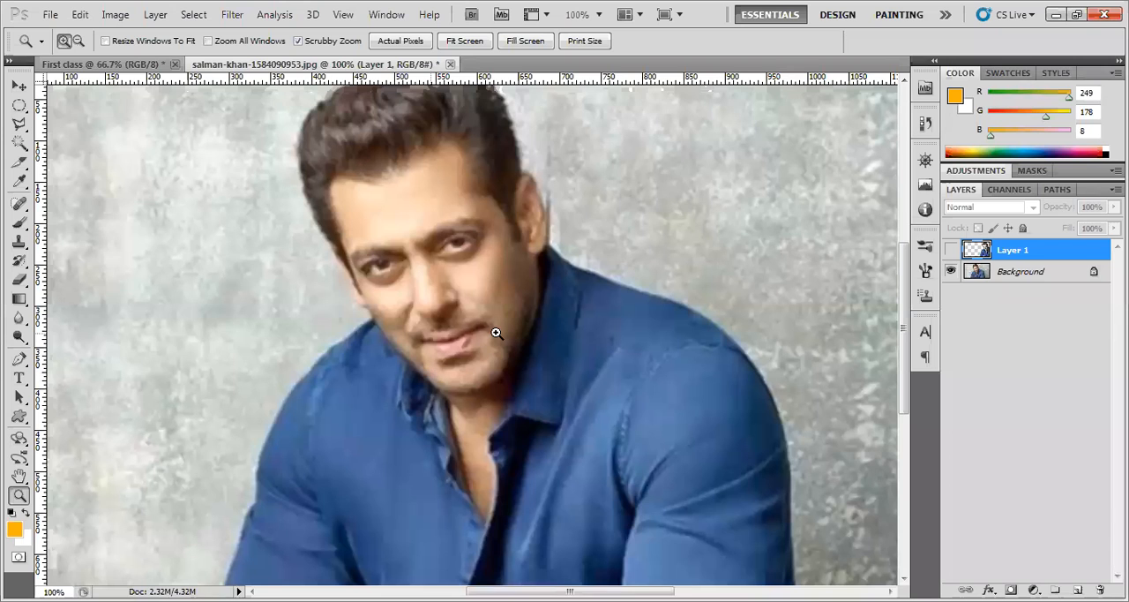
{"action": "key", "text": "v"}
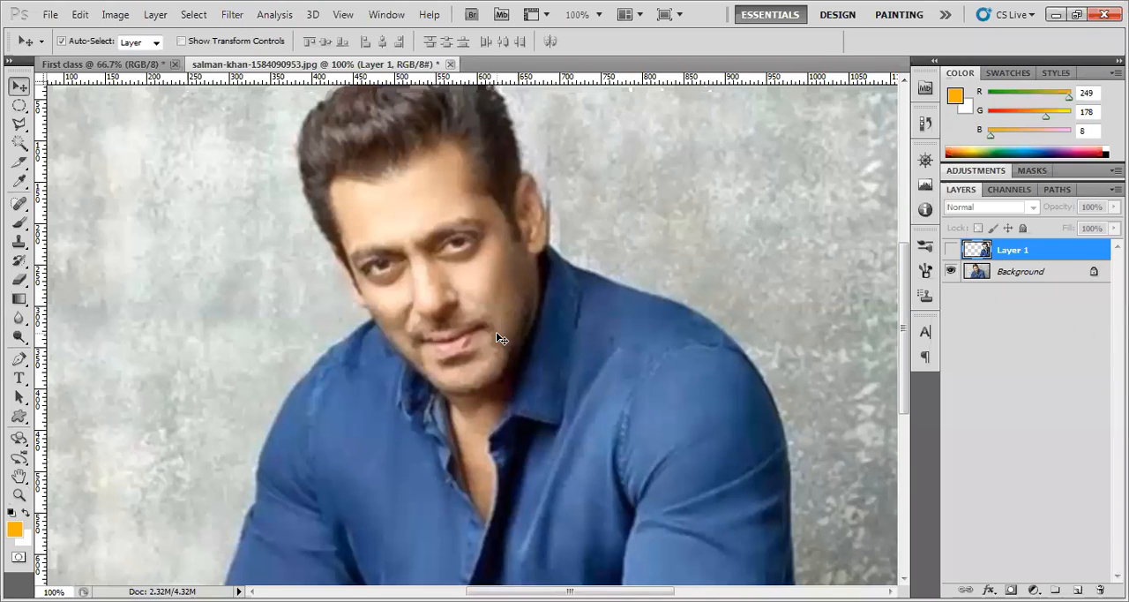
{"action": "key", "text": "z"}
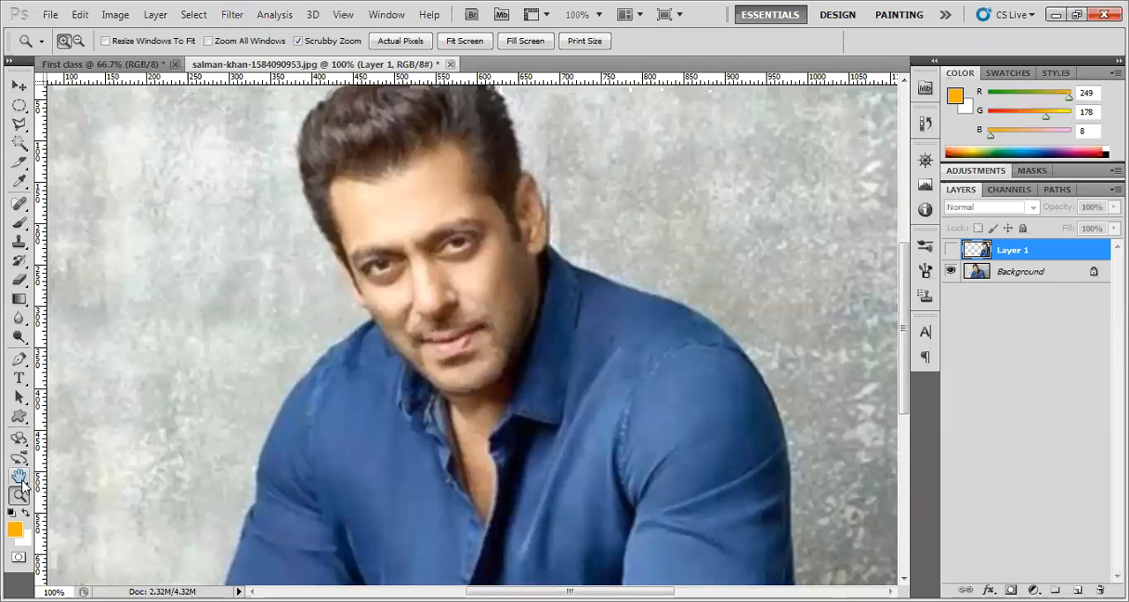
{"action": "left_click", "coordinate": [20, 476]}
{"action": "left_click_drag", "start_coordinate": [475, 341], "coordinate": [516, 340]}
{"action": "left_click_drag", "start_coordinate": [448, 348], "coordinate": [433, 378]}
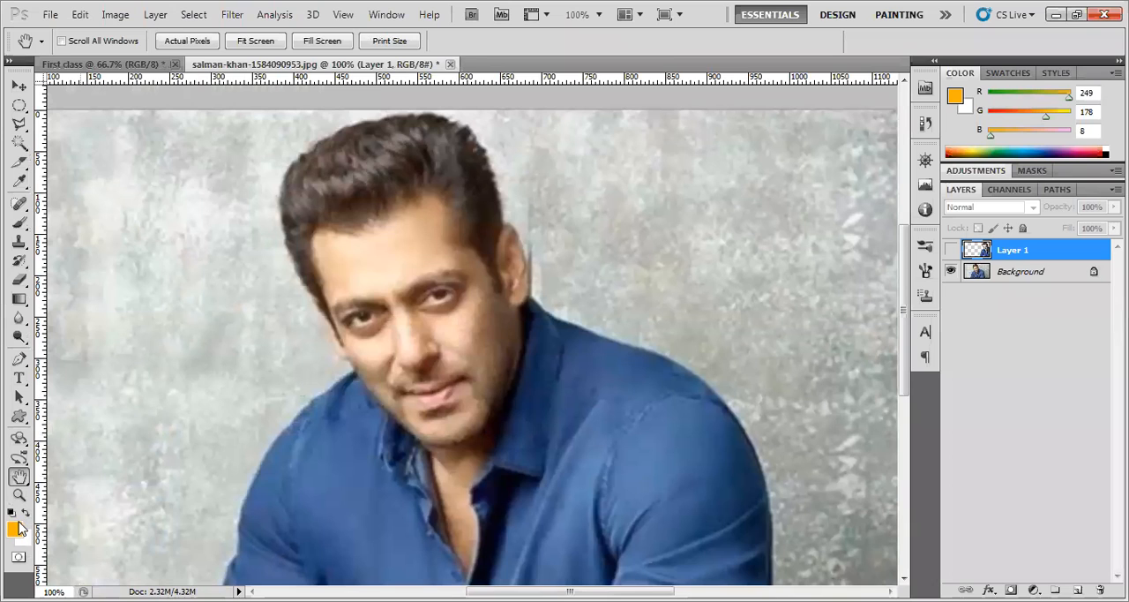
{"action": "left_click", "coordinate": [18, 86]}
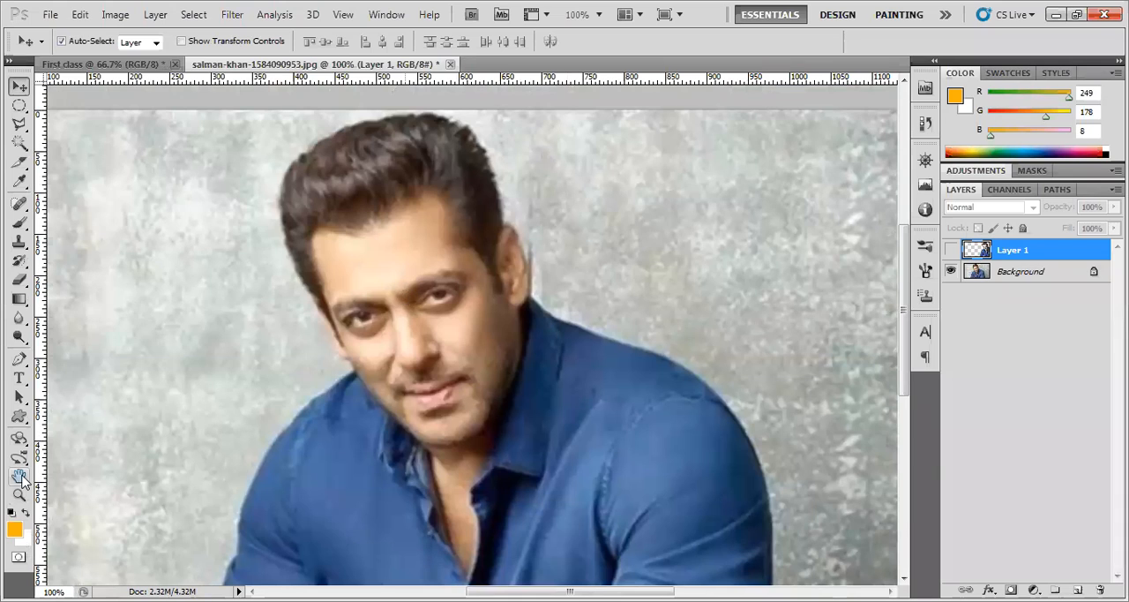
Start a polygonal lasso outline at the hair's upper right edge and trace down past the ear, shoulder and outer arm
{"action": "left_click", "coordinate": [19, 127]}
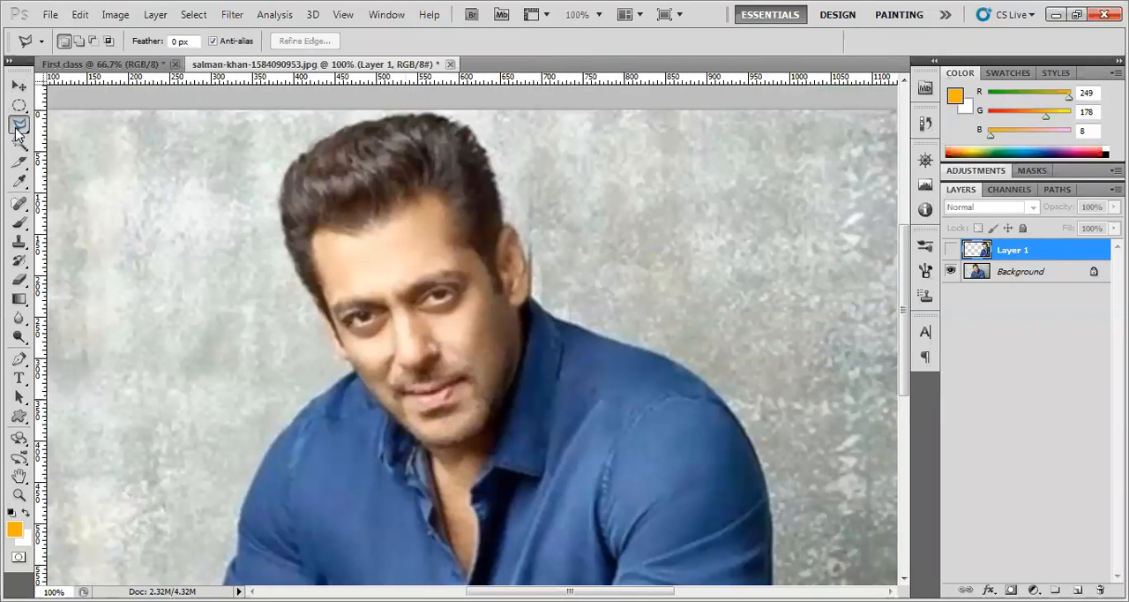
{"action": "left_click", "coordinate": [464, 121]}
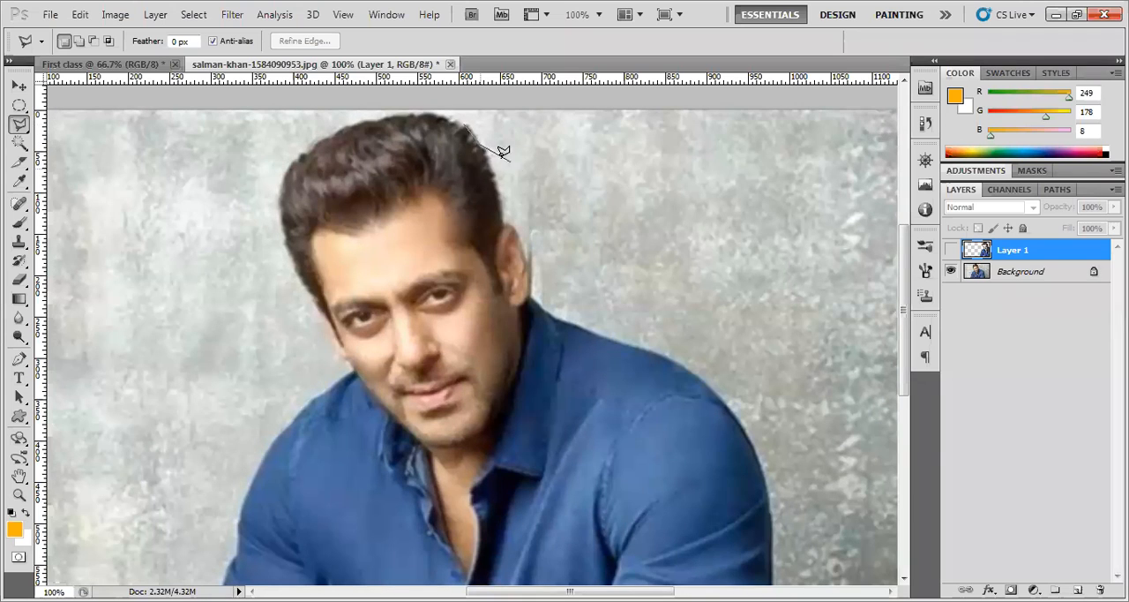
{"action": "left_click", "coordinate": [639, 142]}
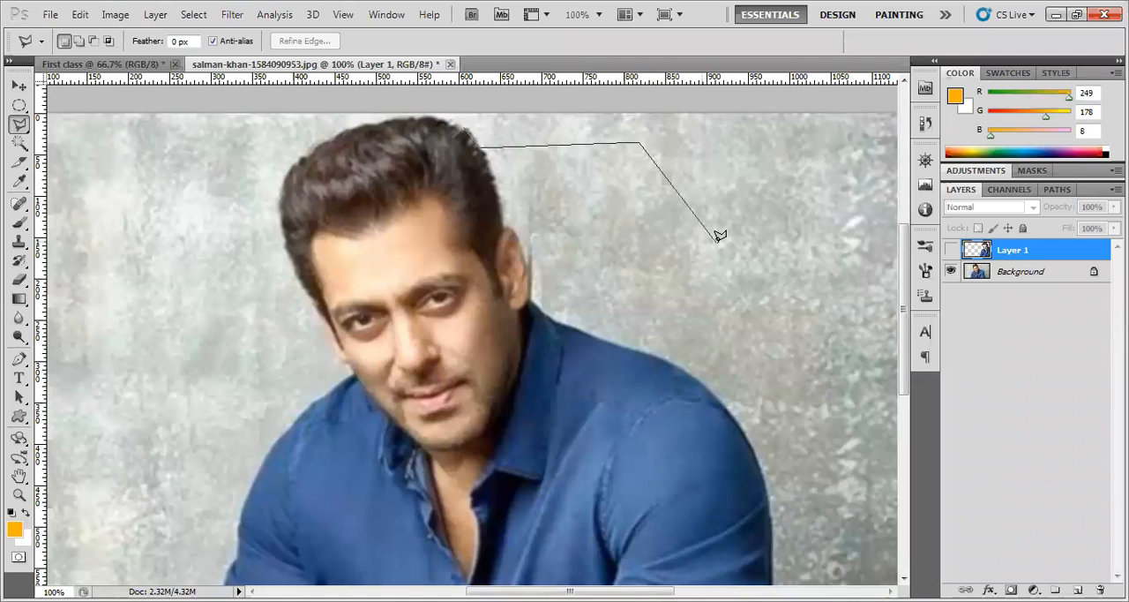
{"action": "key", "text": "BackSpace"}
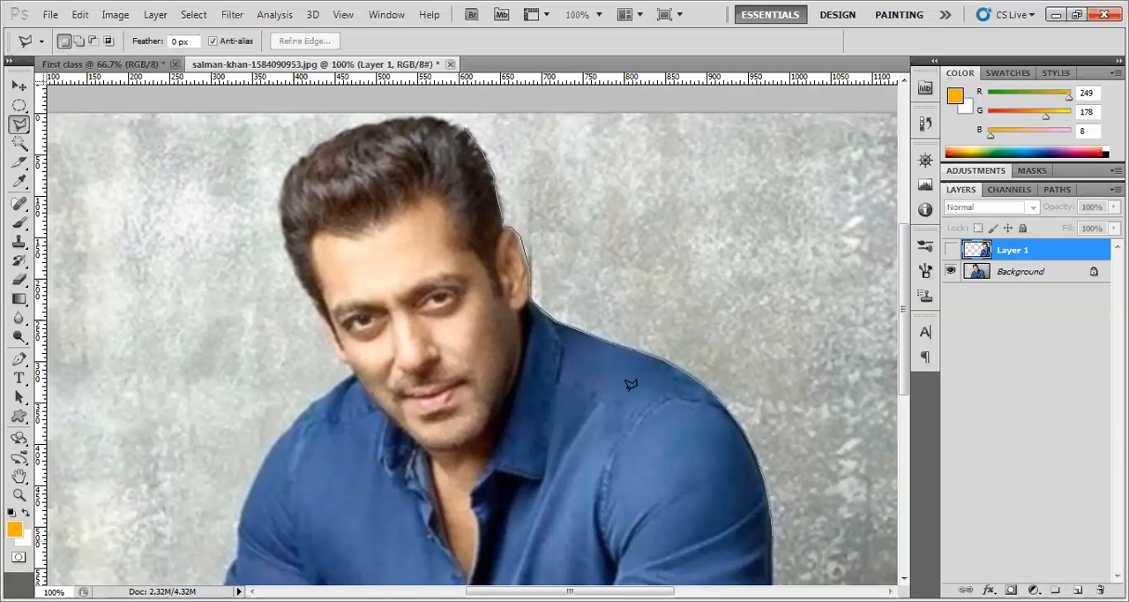
{"action": "left_click_drag", "start_coordinate": [625, 433], "coordinate": [577, 190]}
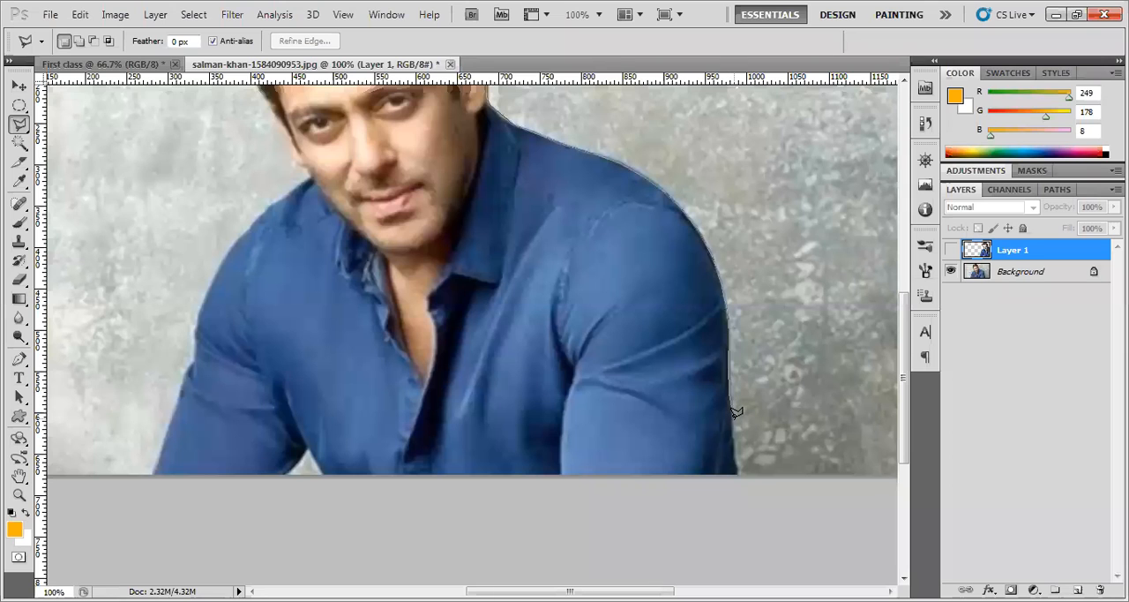
Complete the polygonal lasso outline along the man's lower edge, other arm, shoulder, face and hair, closing it at the start point
{"action": "left_click", "coordinate": [739, 470]}
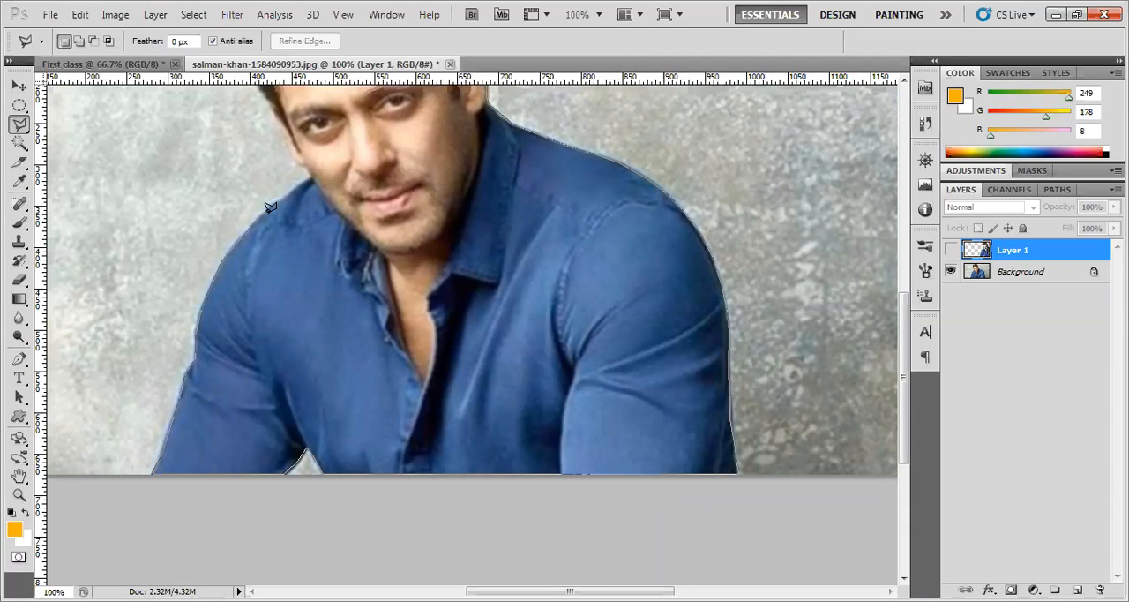
{"action": "left_click", "coordinate": [312, 174]}
{"action": "mouse_move", "coordinate": [411, 214]}
{"action": "left_mouse_down"}
{"action": "mouse_move", "coordinate": [403, 353]}
{"action": "mouse_move", "coordinate": [414, 394]}
{"action": "left_mouse_up"}
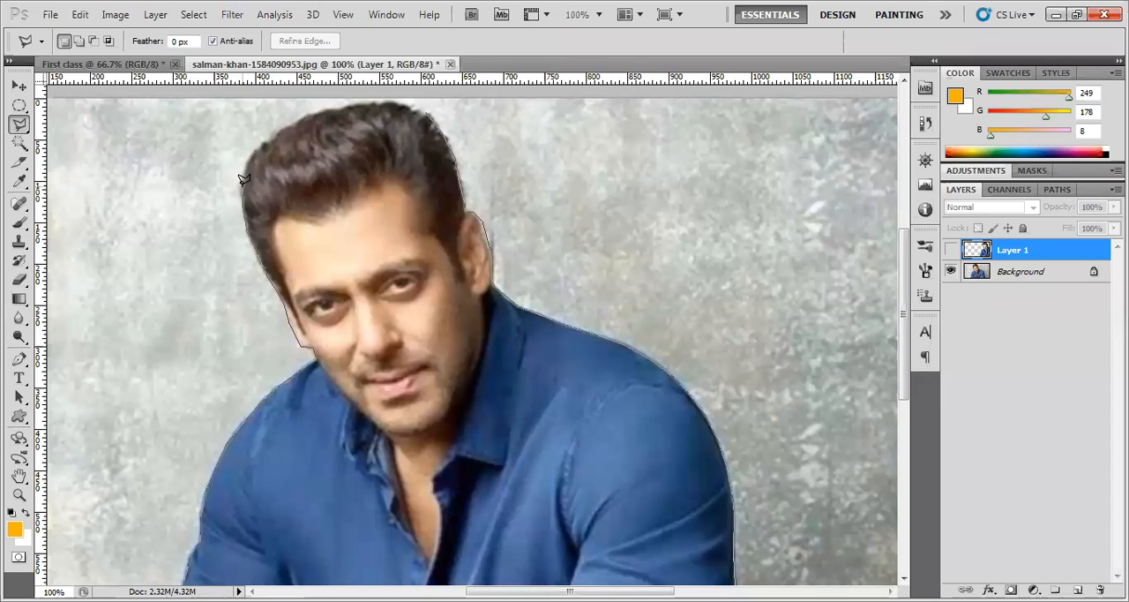
{"action": "left_click", "coordinate": [245, 213]}
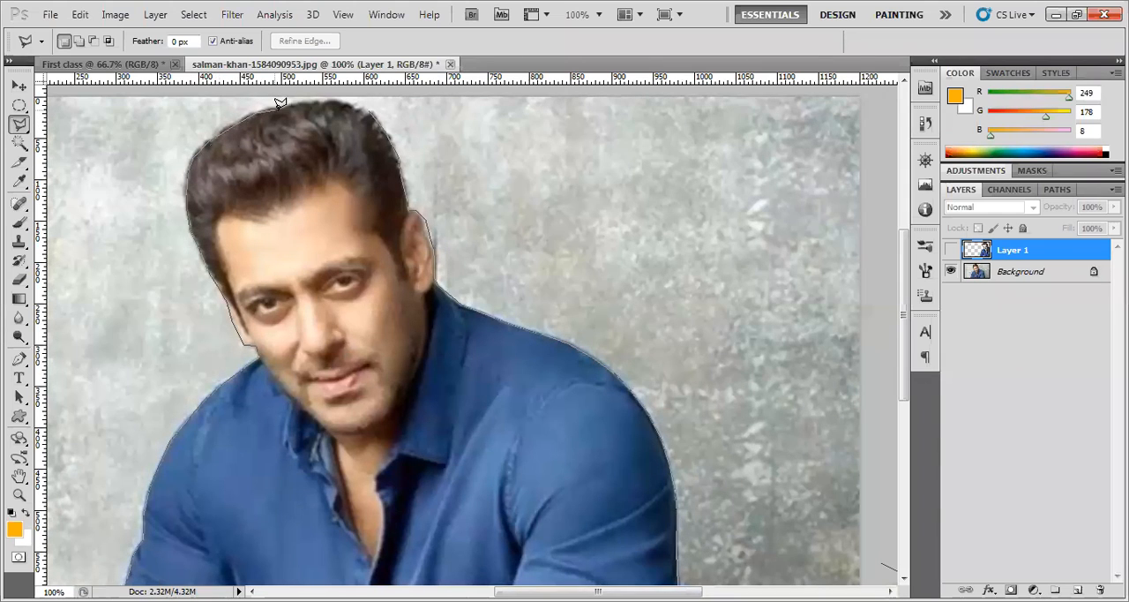
{"action": "left_click", "coordinate": [324, 102]}
{"action": "left_click", "coordinate": [346, 106]}
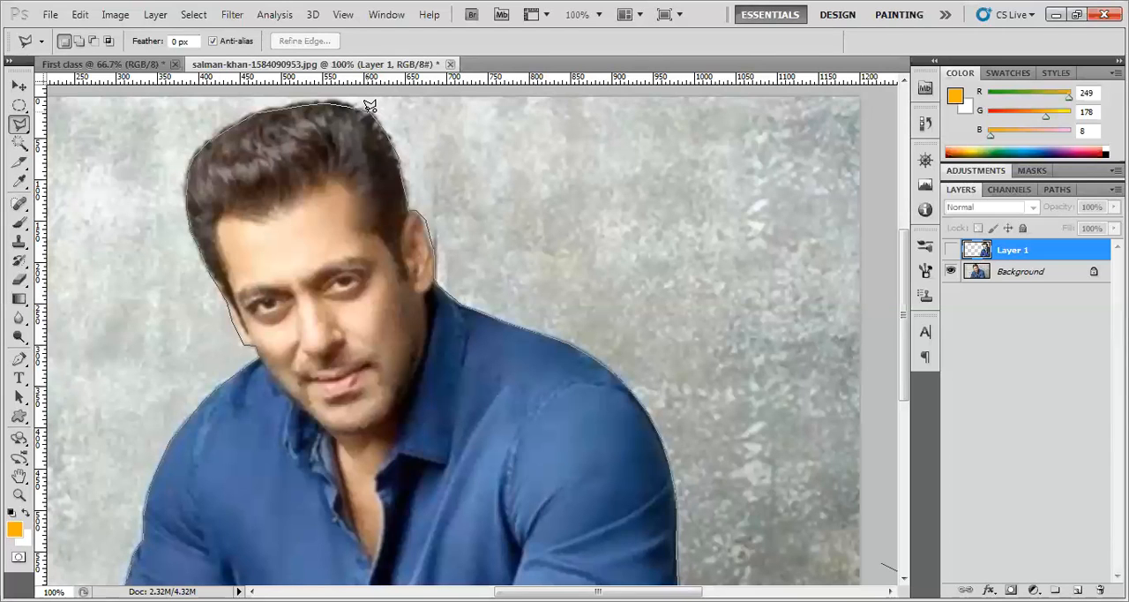
{"action": "left_click", "coordinate": [369, 104]}
Examine the closed selection around the man from the hair down to the photo's lower edge
{"action": "scroll", "coordinate": [468, 309], "scroll_direction": "down", "scroll_amount": 4}
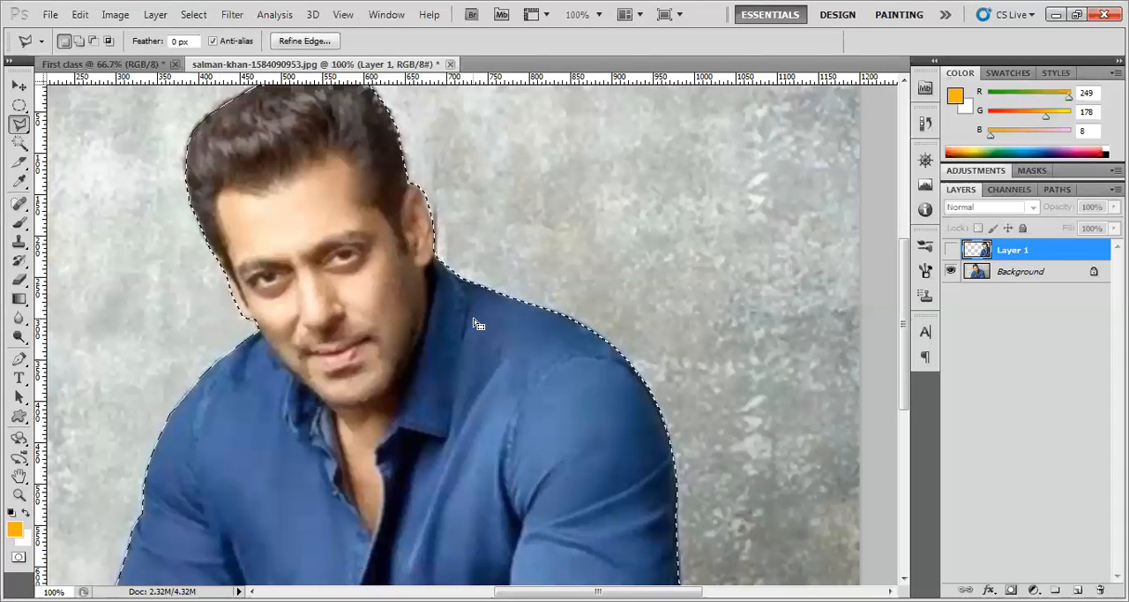
{"action": "scroll", "coordinate": [468, 347], "scroll_direction": "down", "scroll_amount": 3}
{"action": "scroll", "coordinate": [468, 347], "scroll_direction": "up", "scroll_amount": 5}
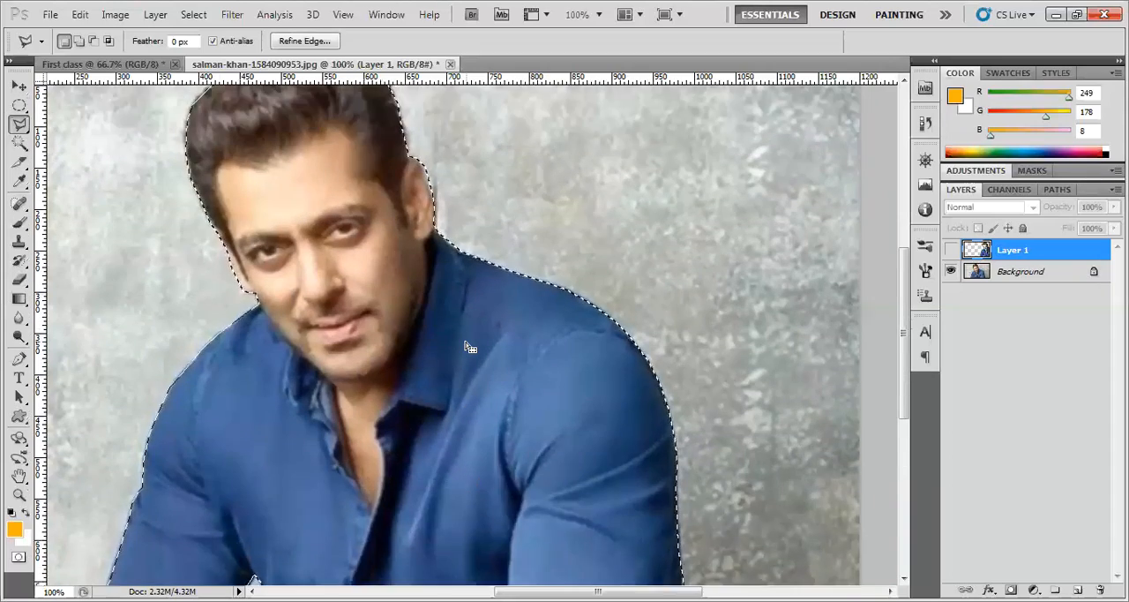
{"action": "scroll", "coordinate": [467, 347], "scroll_direction": "up", "scroll_amount": 2}
{"action": "scroll", "coordinate": [467, 347], "scroll_direction": "down", "scroll_amount": 6}
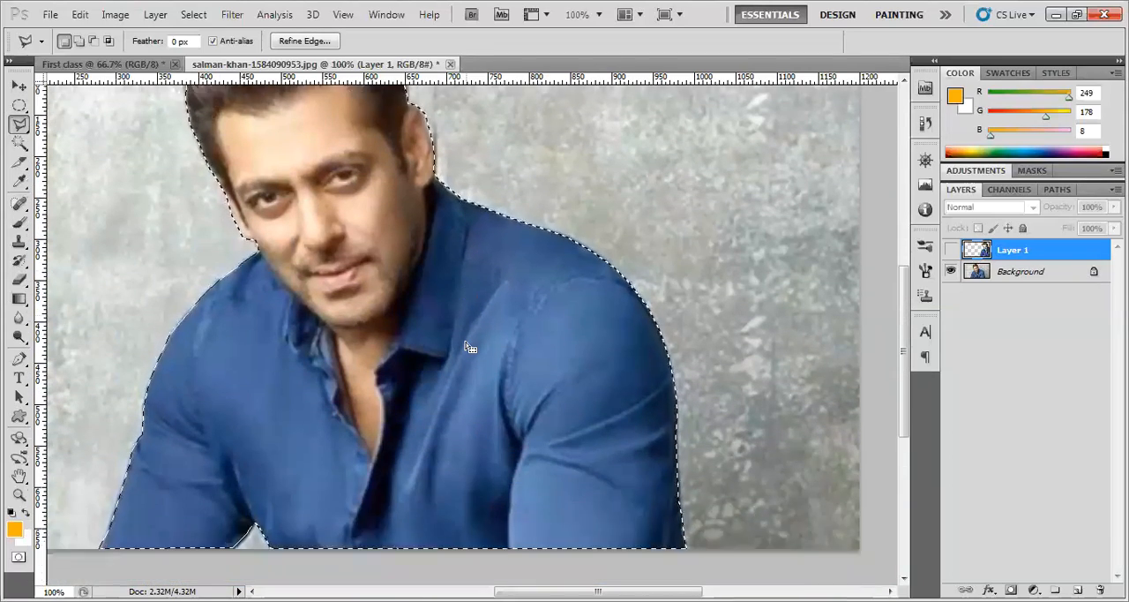
{"action": "scroll", "coordinate": [467, 347], "scroll_direction": "up", "scroll_amount": 4}
{"action": "scroll", "coordinate": [468, 347], "scroll_direction": "down", "scroll_amount": 3}
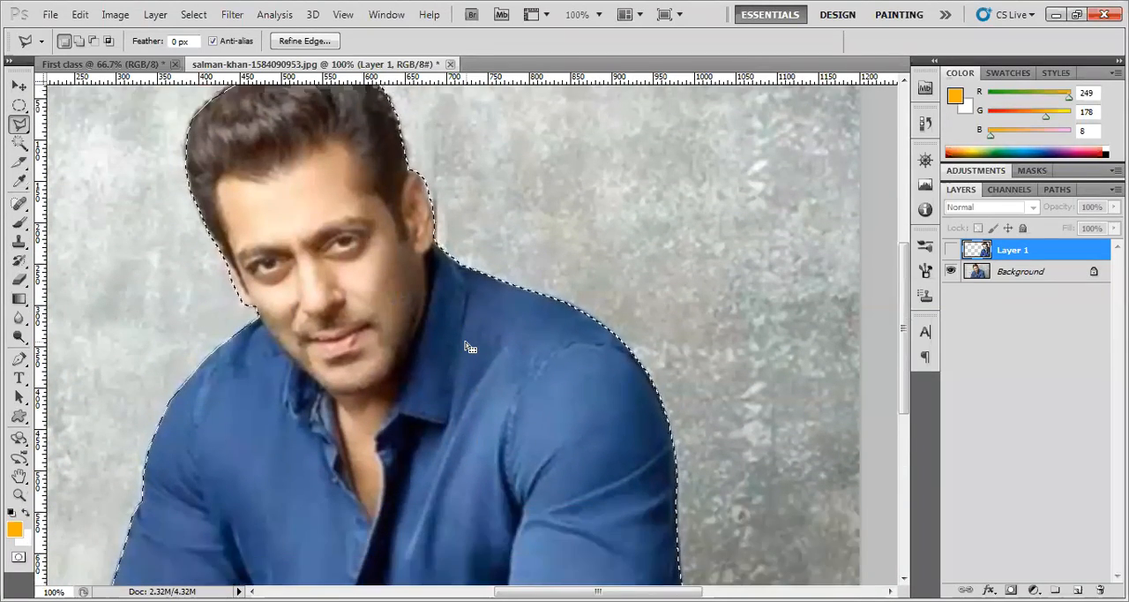
{"action": "scroll", "coordinate": [467, 347], "scroll_direction": "up", "scroll_amount": 2}
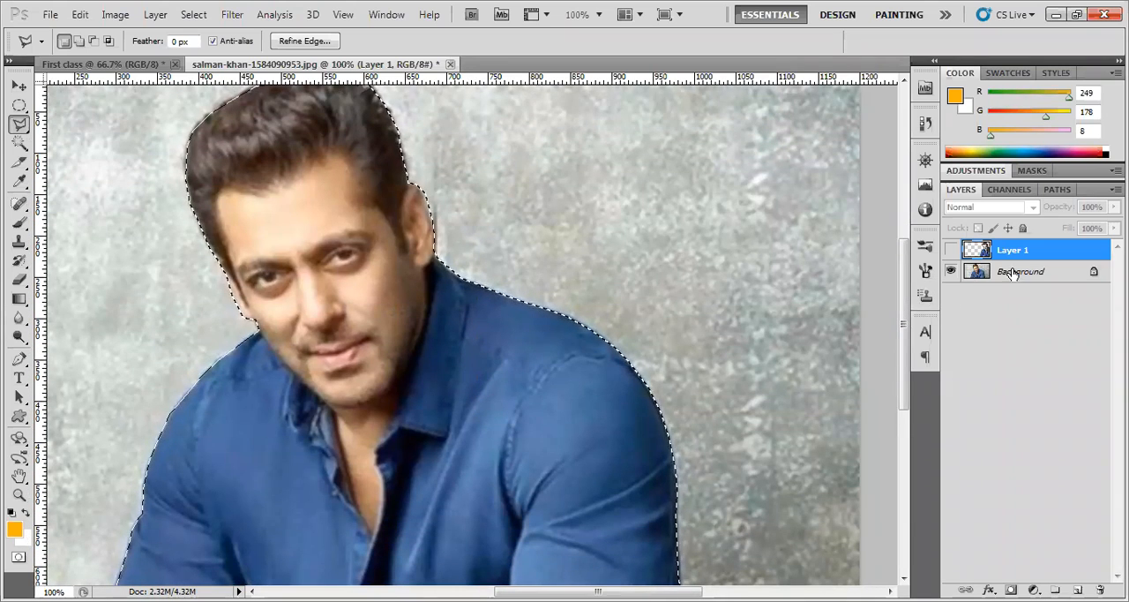
Copy the selected man from the Background to a new layer and reduce the view to 66.7%
{"action": "left_click", "coordinate": [1014, 273]}
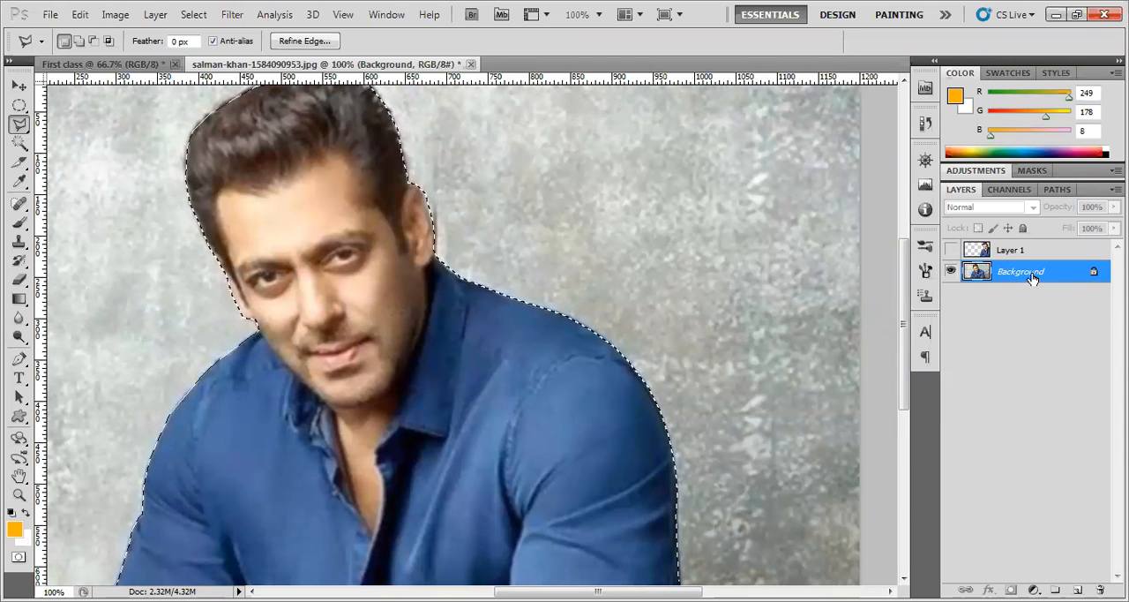
{"action": "key", "text": "ctrl+j"}
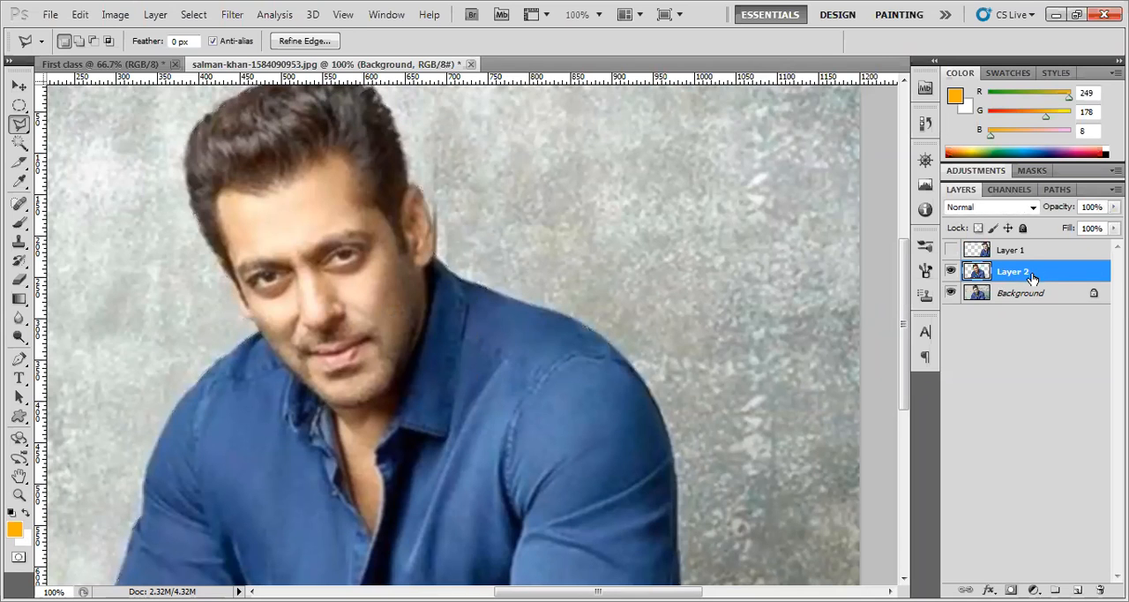
{"action": "left_click", "coordinate": [19, 495]}
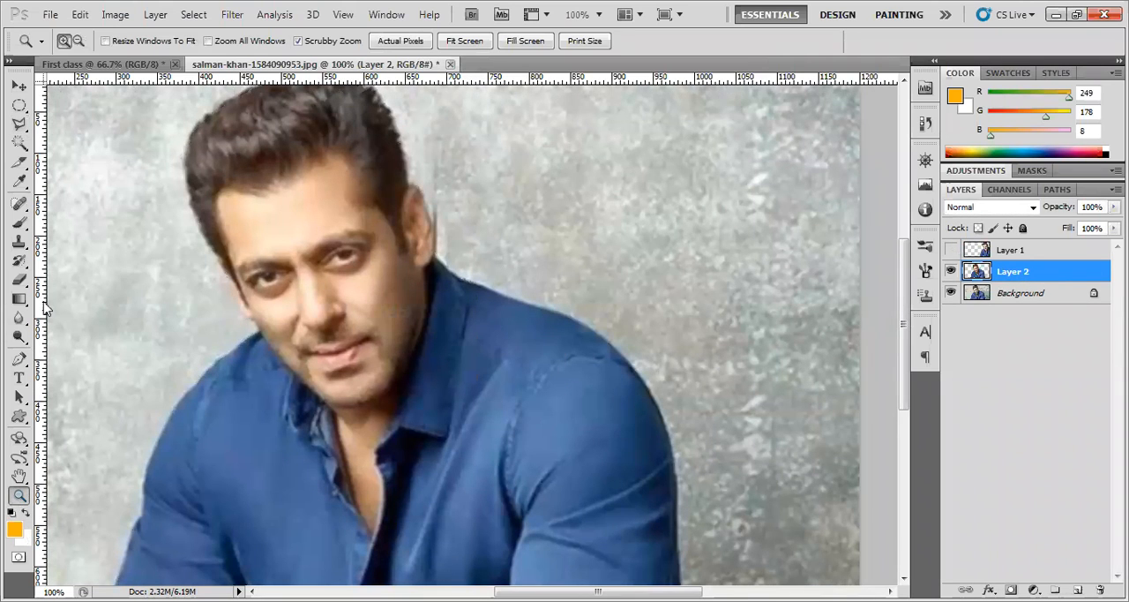
{"action": "left_click", "coordinate": [79, 41]}
{"action": "left_click", "coordinate": [333, 291]}
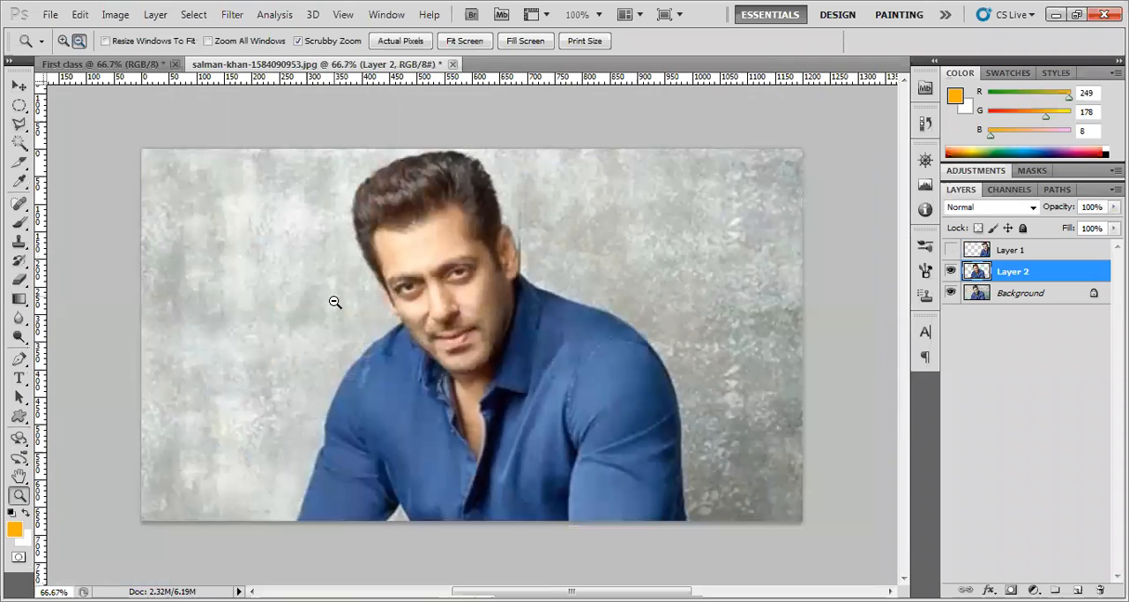
Move the Layer 2 copy to the right of the original man, show Layer 1 and move its copy to the left
{"action": "left_click", "coordinate": [19, 85]}
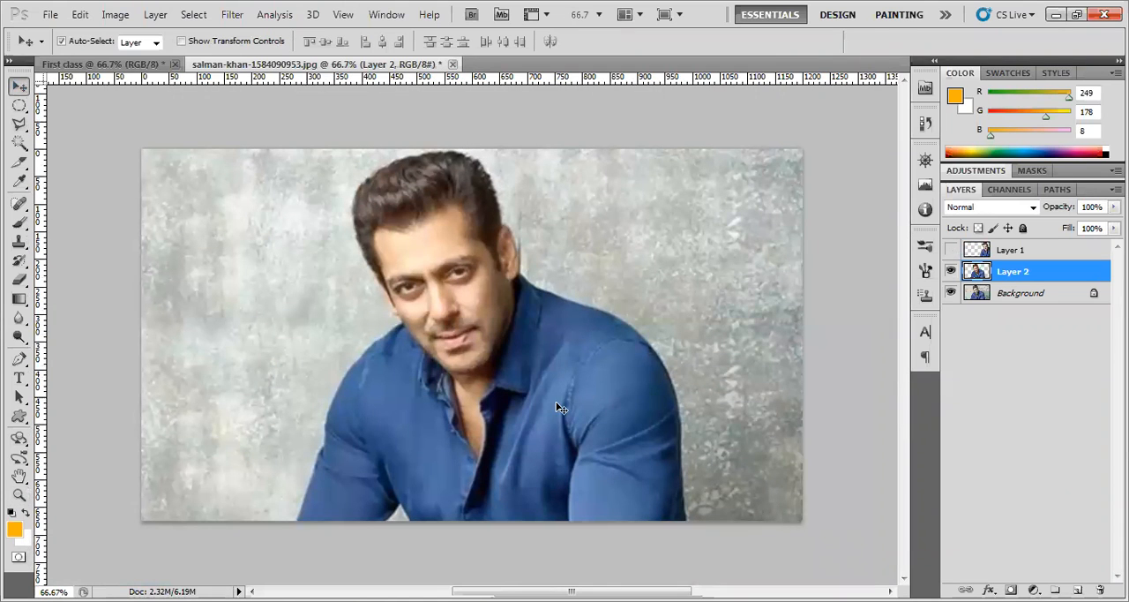
{"action": "left_click_drag", "start_coordinate": [534, 384], "coordinate": [639, 386]}
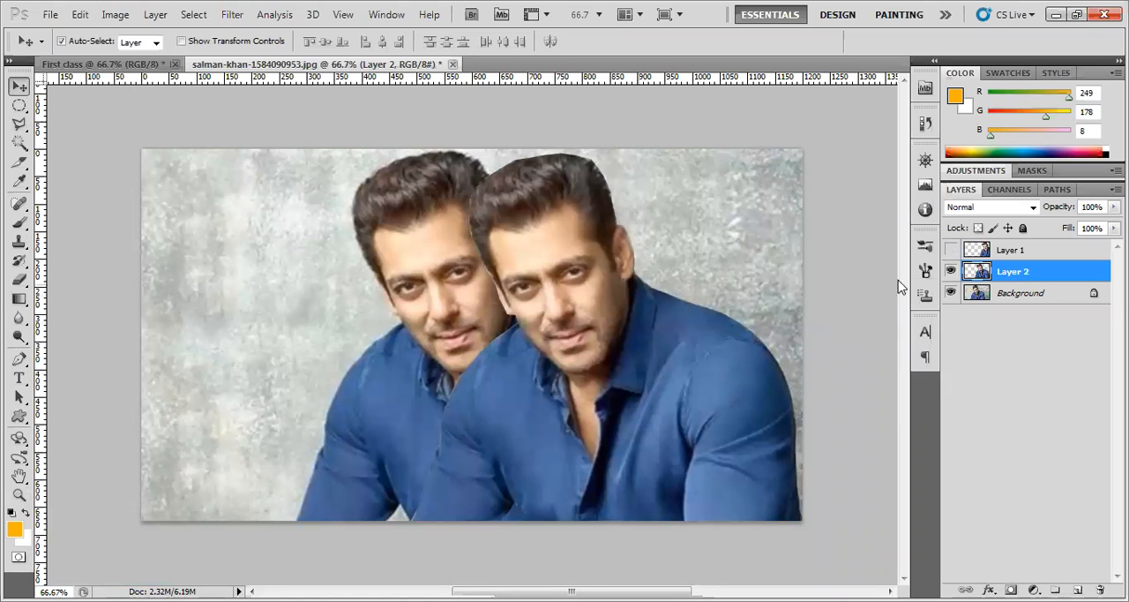
{"action": "left_click", "coordinate": [950, 253]}
{"action": "left_click_drag", "start_coordinate": [643, 357], "coordinate": [259, 359]}
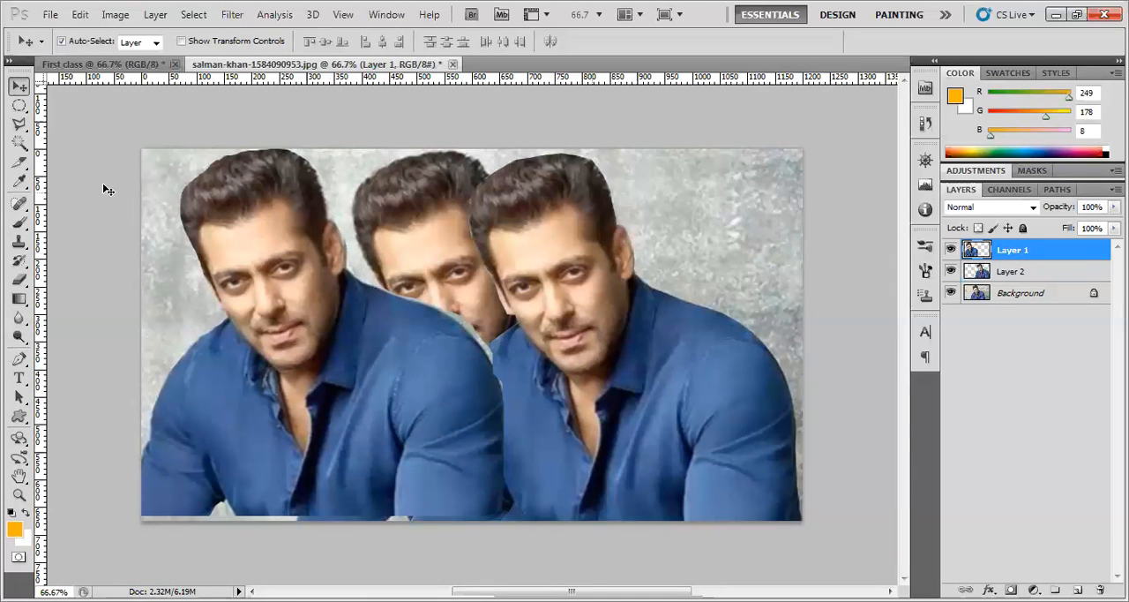
Fine-tune the positions of the Layer 1 and Layer 2 copies on either side of the original man
{"action": "left_click", "coordinate": [13, 128]}
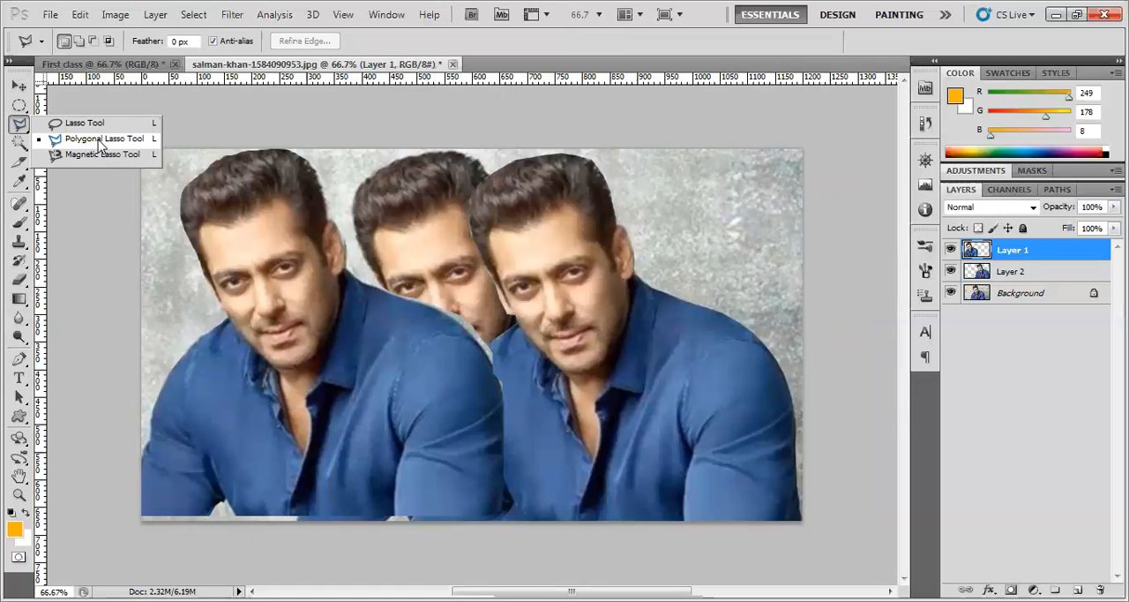
{"action": "left_click", "coordinate": [101, 139]}
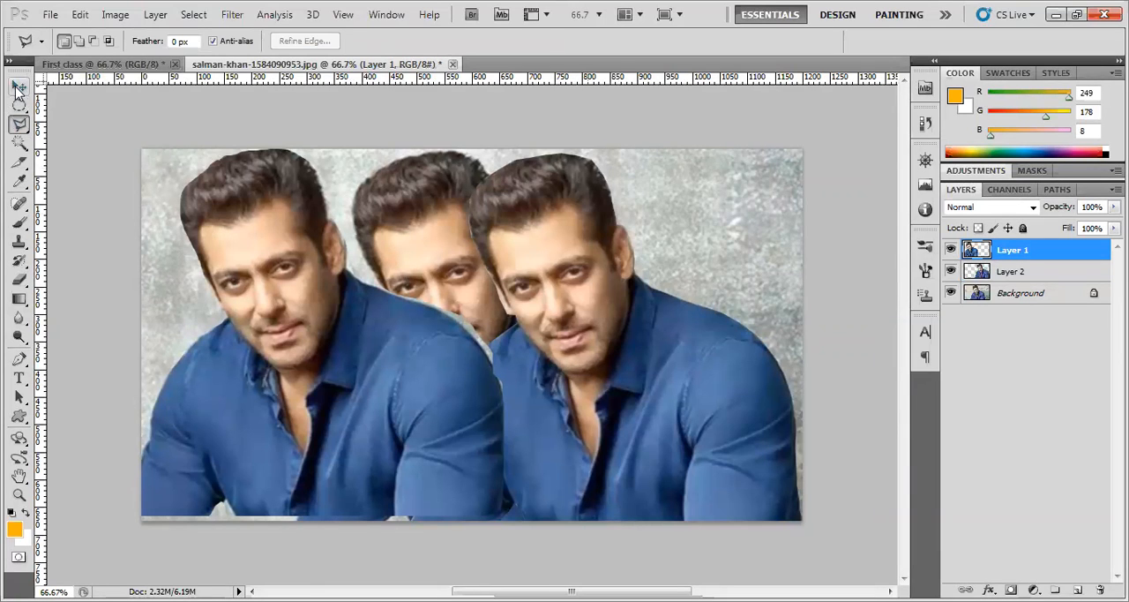
{"action": "left_click", "coordinate": [18, 85]}
{"action": "left_click_drag", "start_coordinate": [455, 383], "coordinate": [439, 373]}
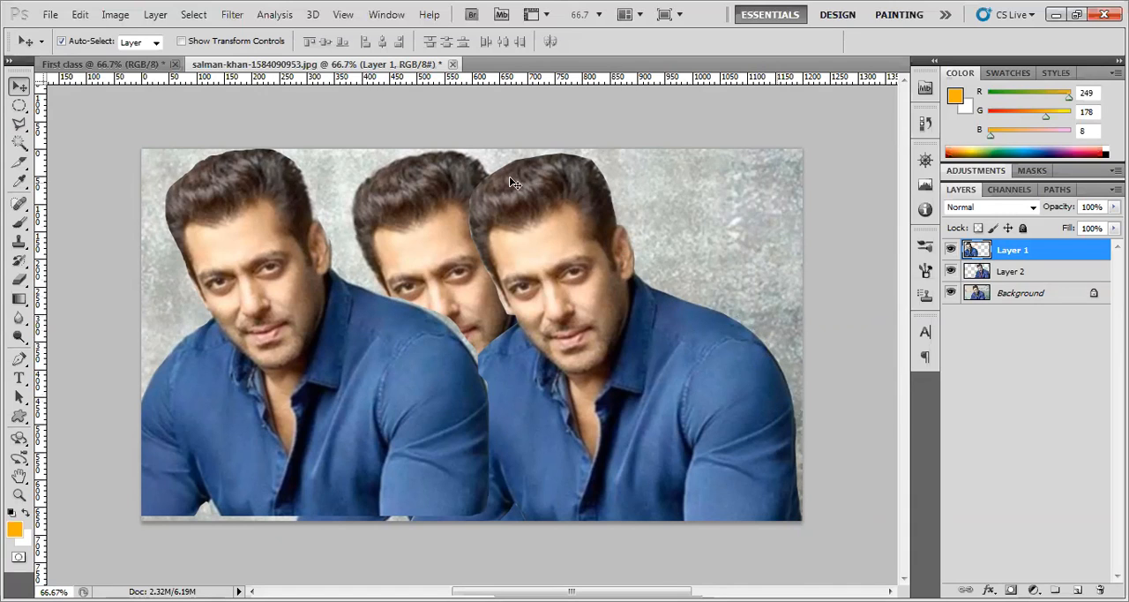
{"action": "left_click_drag", "start_coordinate": [536, 239], "coordinate": [549, 241]}
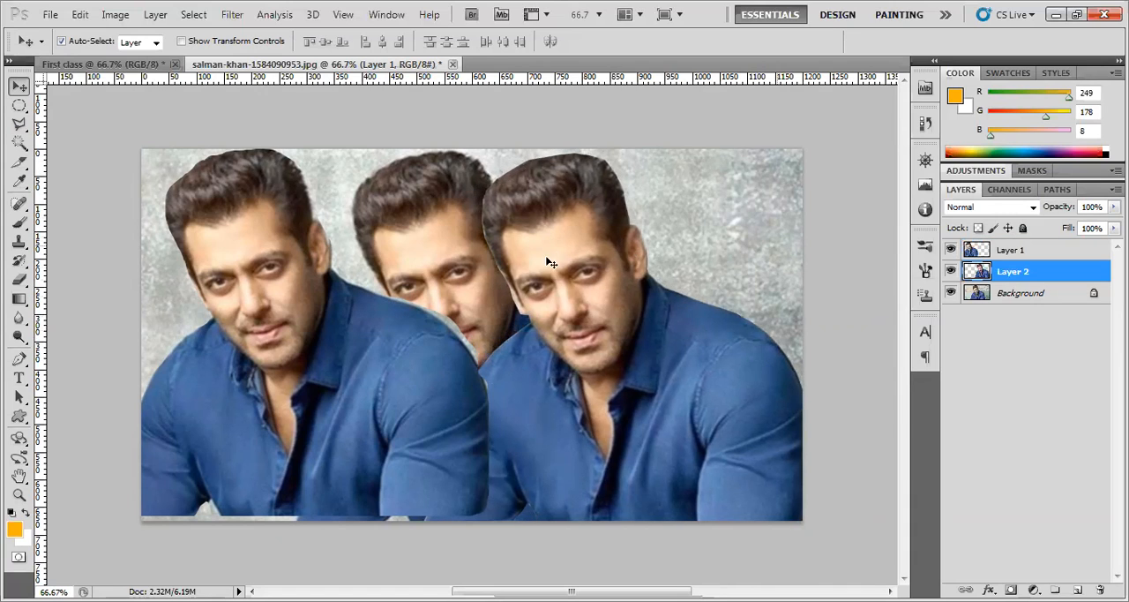
{"action": "left_click_drag", "start_coordinate": [744, 373], "coordinate": [737, 378]}
{"action": "left_click_drag", "start_coordinate": [478, 415], "coordinate": [424, 416]}
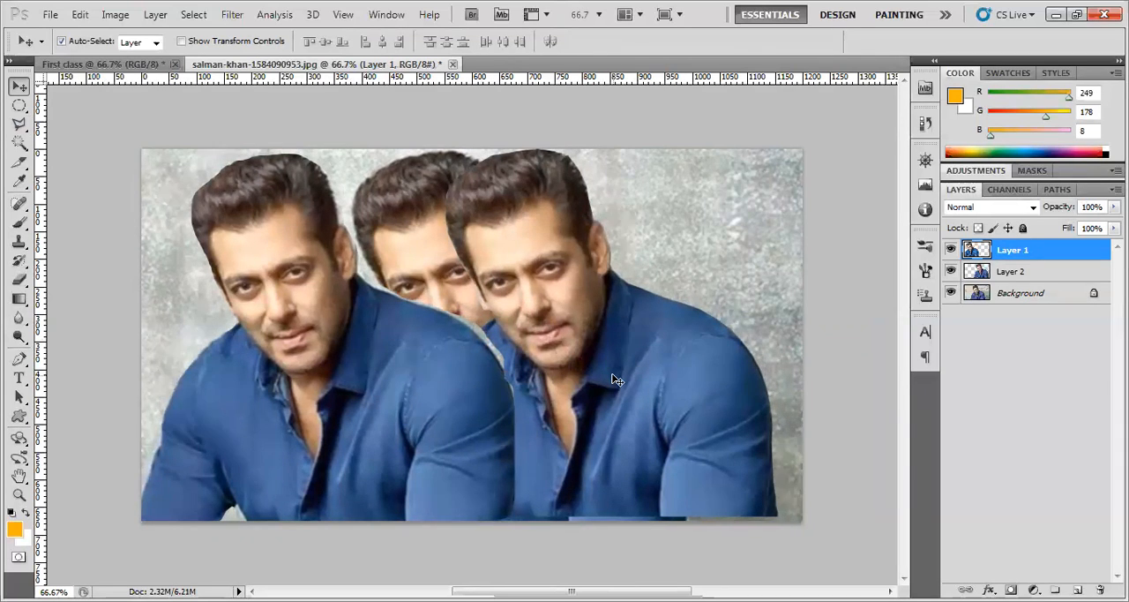
Select the right-hand copy's face with the Polygonal Lasso, adding the rest of the face to a small initial hairline selection
{"action": "left_click", "coordinate": [20, 125]}
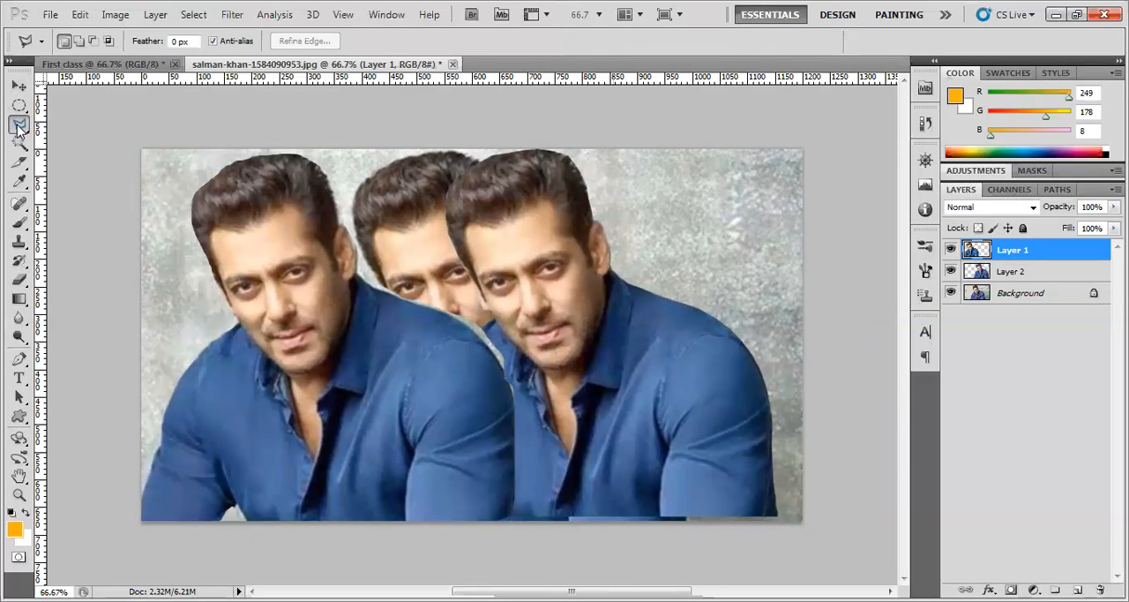
{"action": "left_click_drag", "start_coordinate": [19, 128], "coordinate": [88, 141]}
{"action": "left_click", "coordinate": [89, 144]}
{"action": "left_click", "coordinate": [559, 223]}
{"action": "double_click", "coordinate": [586, 256]}
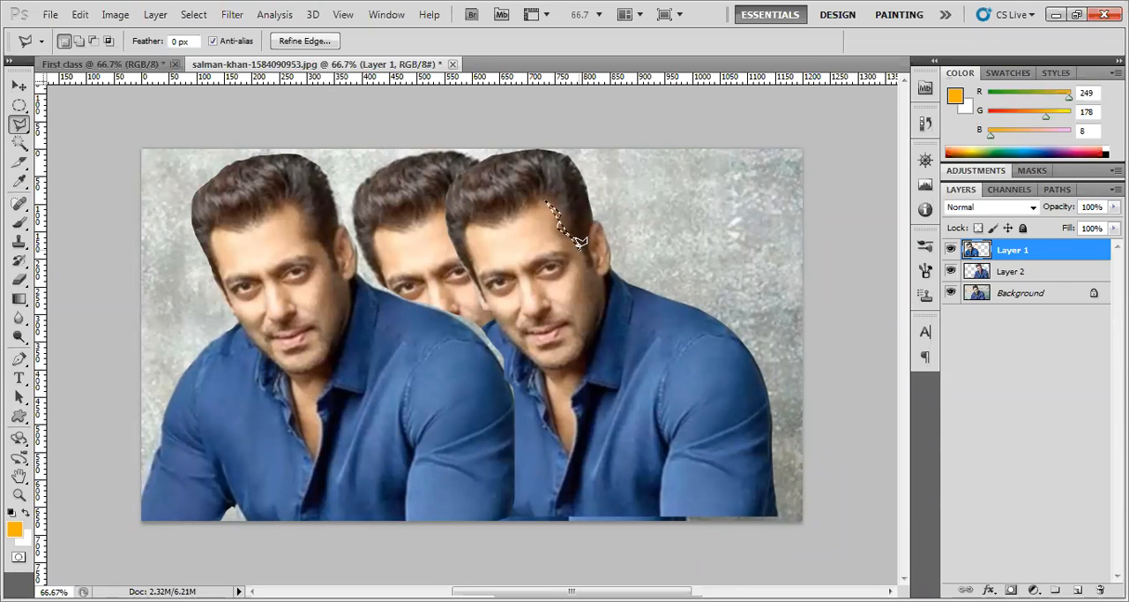
{"action": "key", "text": "shift"}
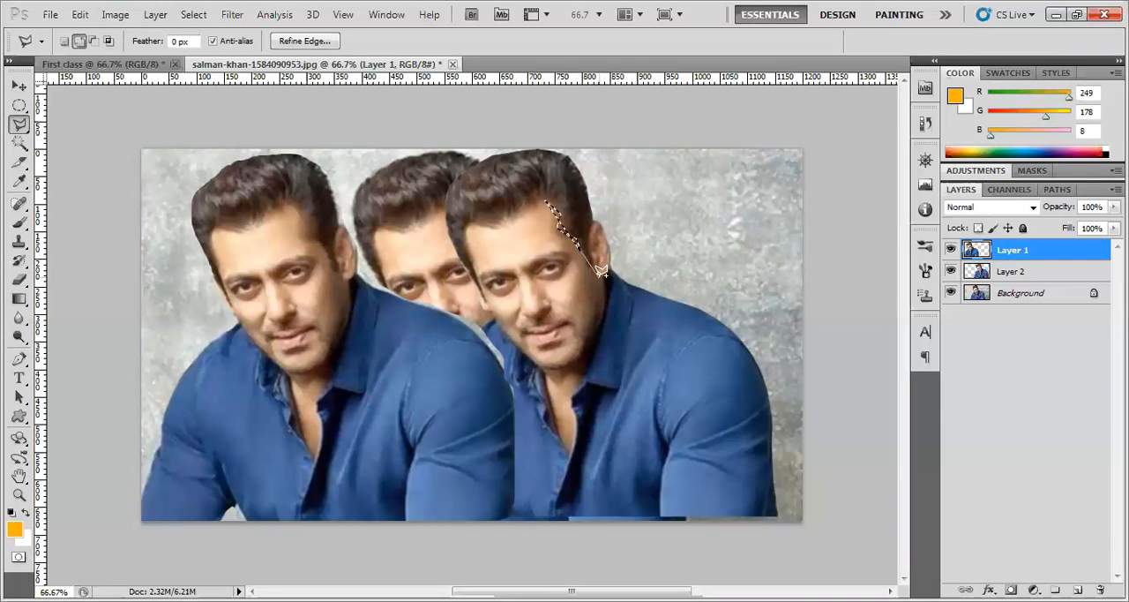
{"action": "mouse_move", "coordinate": [603, 289]}
{"action": "left_mouse_down"}
{"action": "mouse_move", "coordinate": [578, 355]}
{"action": "mouse_move", "coordinate": [554, 369]}
{"action": "mouse_move", "coordinate": [483, 294]}
{"action": "mouse_move", "coordinate": [465, 224]}
{"action": "mouse_move", "coordinate": [523, 217]}
{"action": "mouse_move", "coordinate": [549, 200]}
{"action": "left_mouse_up"}
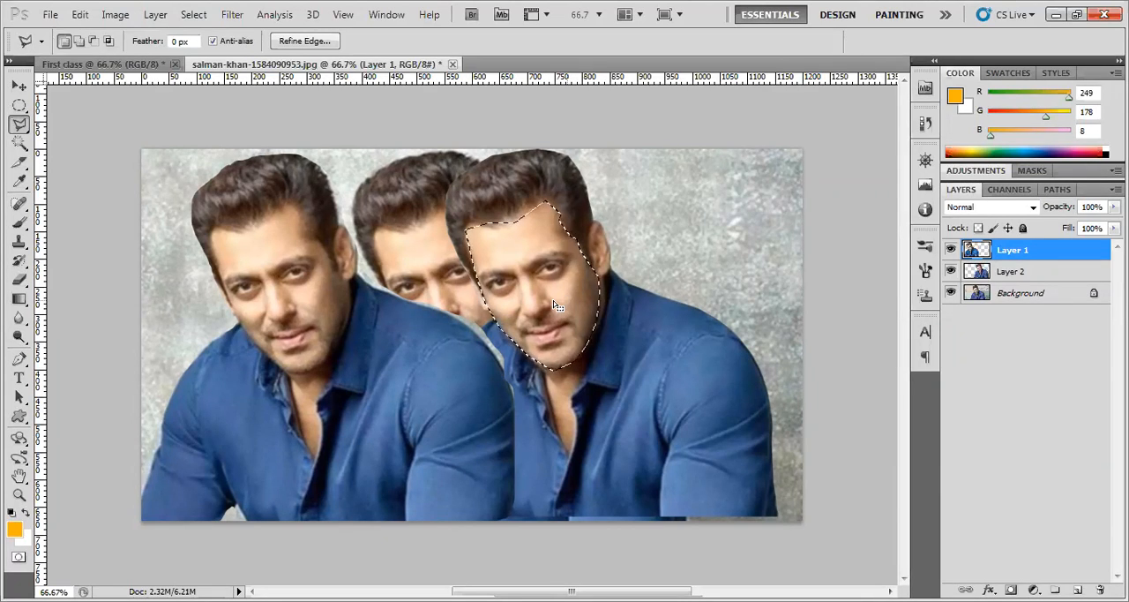
Deselect and reselect the face outline, and subtract a small area at the hairline with the Polygonal Lasso
{"action": "key", "text": "ctrl+d"}
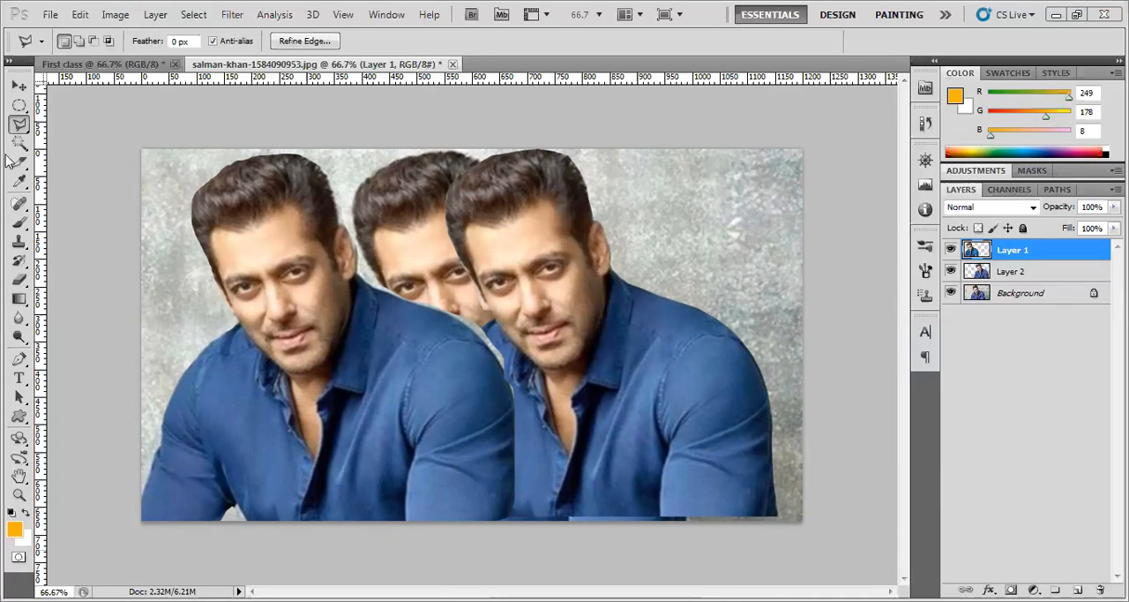
{"action": "key", "text": "ctrl+shift+d"}
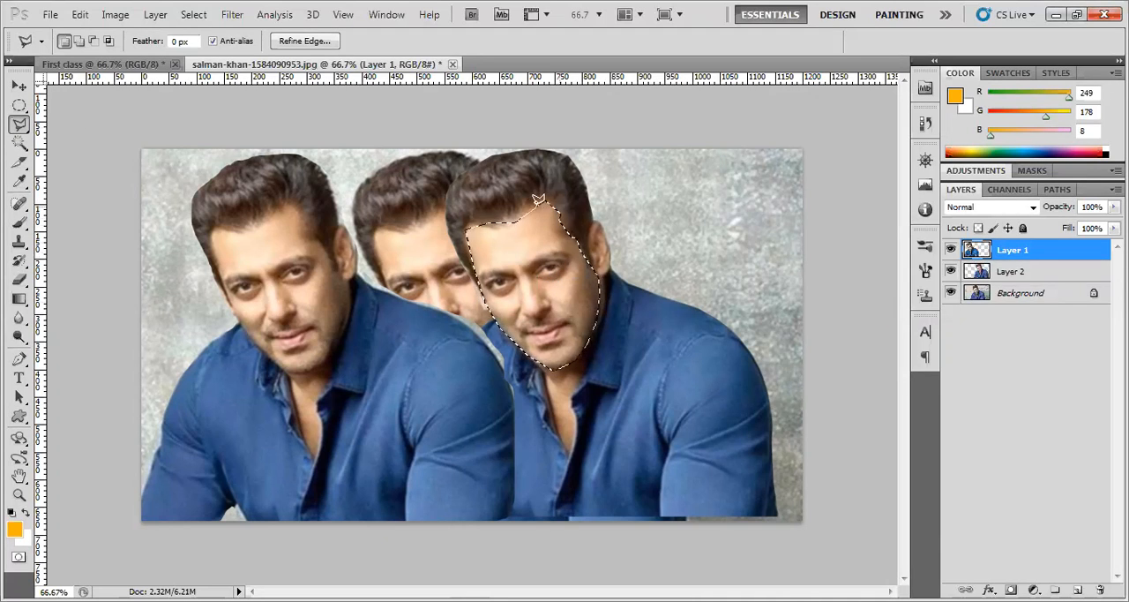
{"action": "left_click", "coordinate": [93, 41]}
{"action": "left_click", "coordinate": [517, 201]}
{"action": "left_click", "coordinate": [551, 192]}
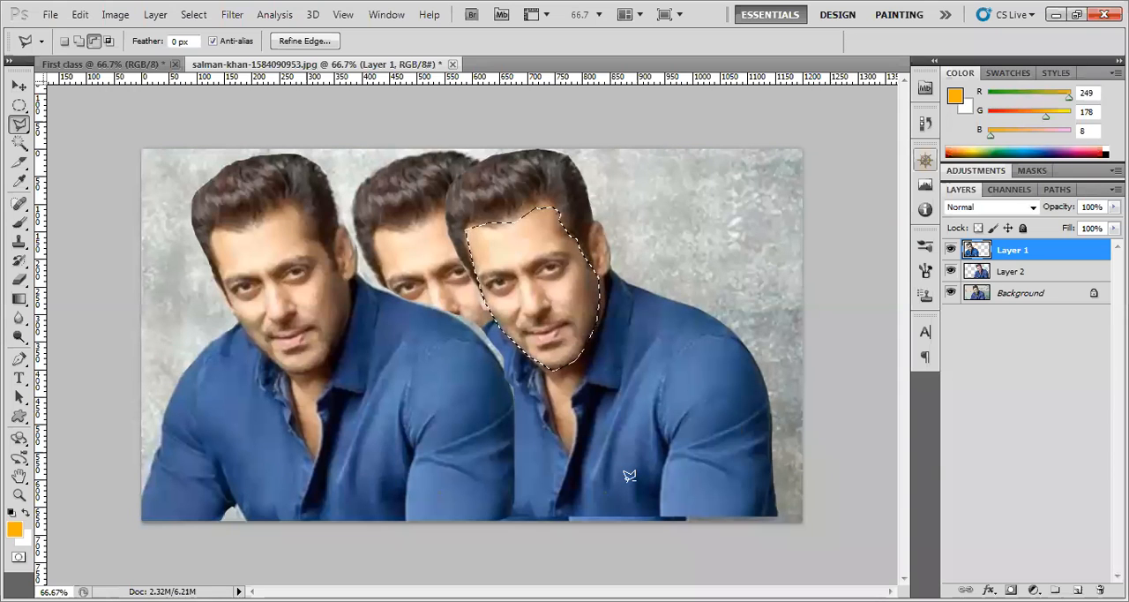
Try to move the selected face area with the Move tool while Layer 1 is active
{"action": "key", "text": "ctrl+d"}
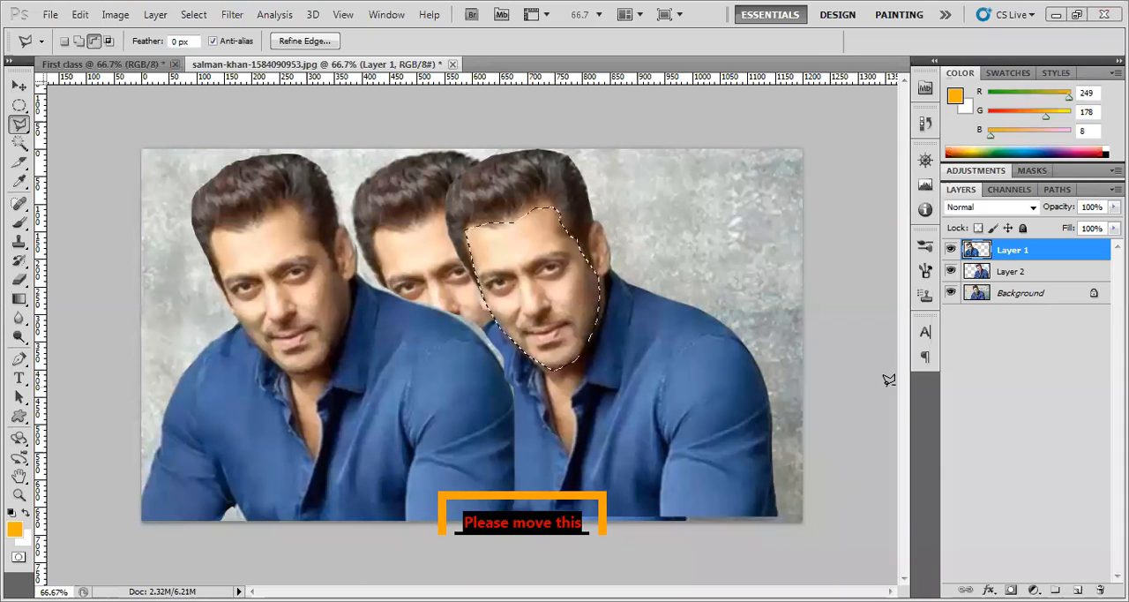
{"action": "left_click", "coordinate": [19, 88]}
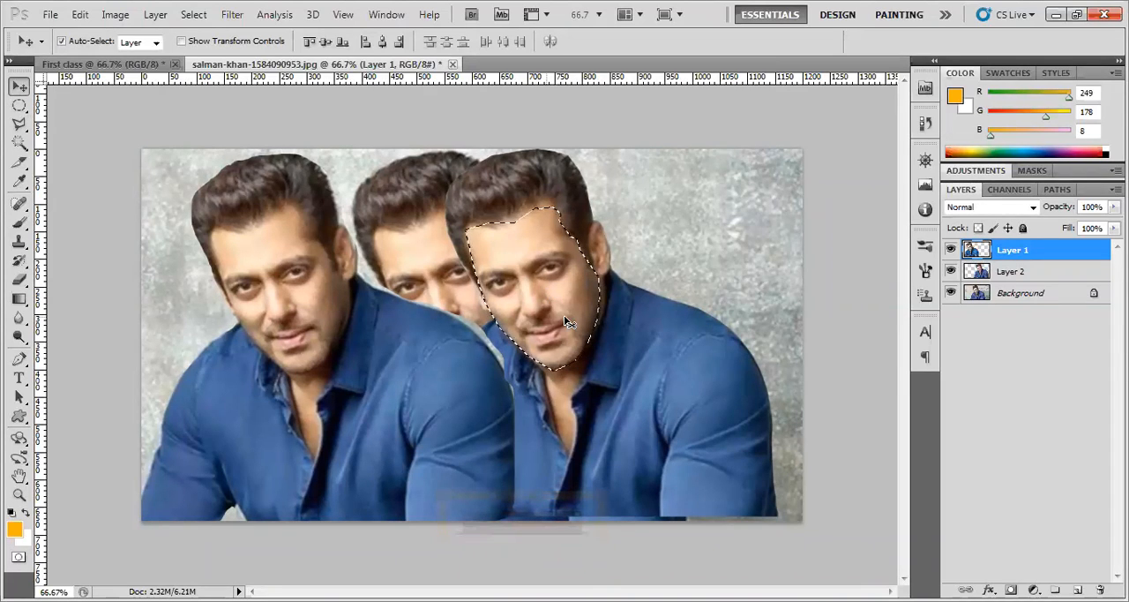
{"action": "left_click_drag", "start_coordinate": [565, 322], "coordinate": [552, 265]}
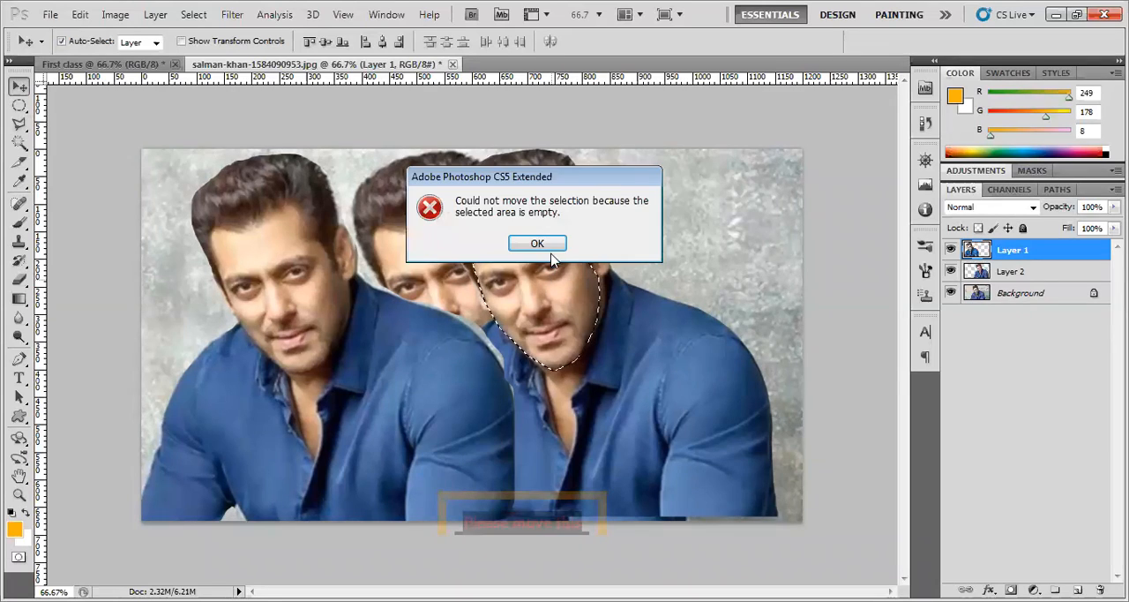
{"action": "left_click", "coordinate": [537, 244]}
Make Layer 2 the active layer and deselect the face selection
{"action": "left_click", "coordinate": [1010, 270]}
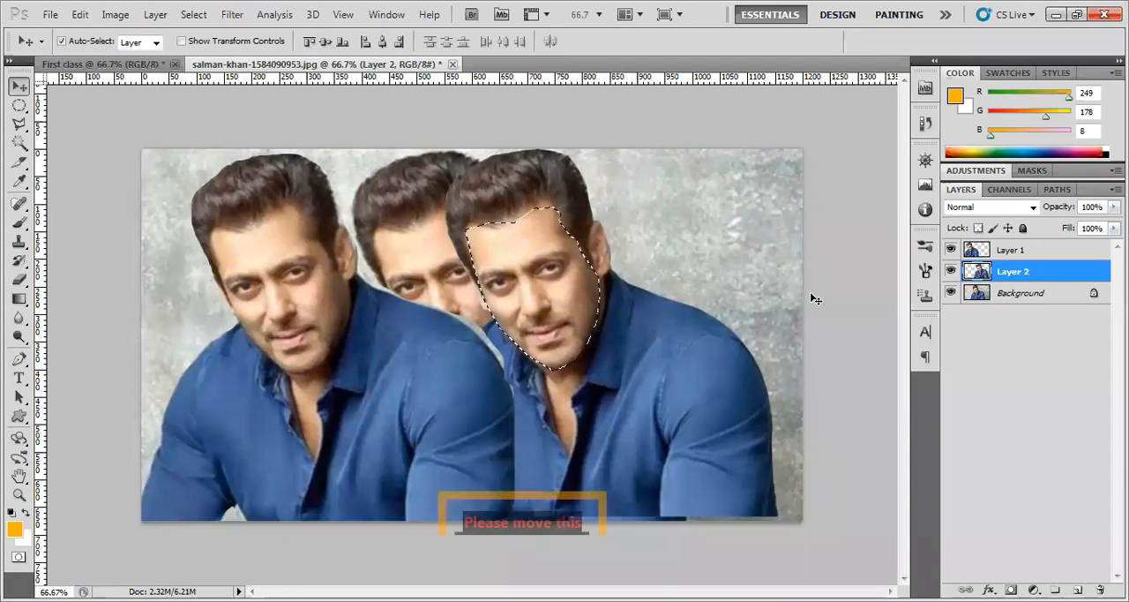
{"action": "left_click", "coordinate": [19, 105]}
{"action": "left_click", "coordinate": [19, 85]}
{"action": "left_click", "coordinate": [19, 105]}
{"action": "right_click", "coordinate": [541, 288]}
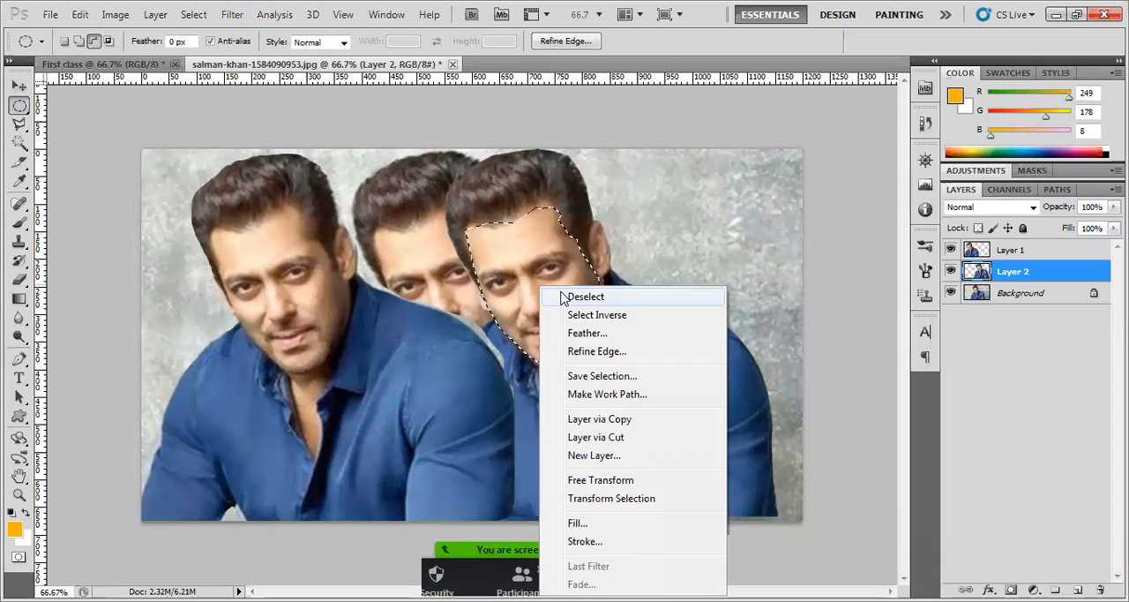
{"action": "left_click", "coordinate": [565, 296]}
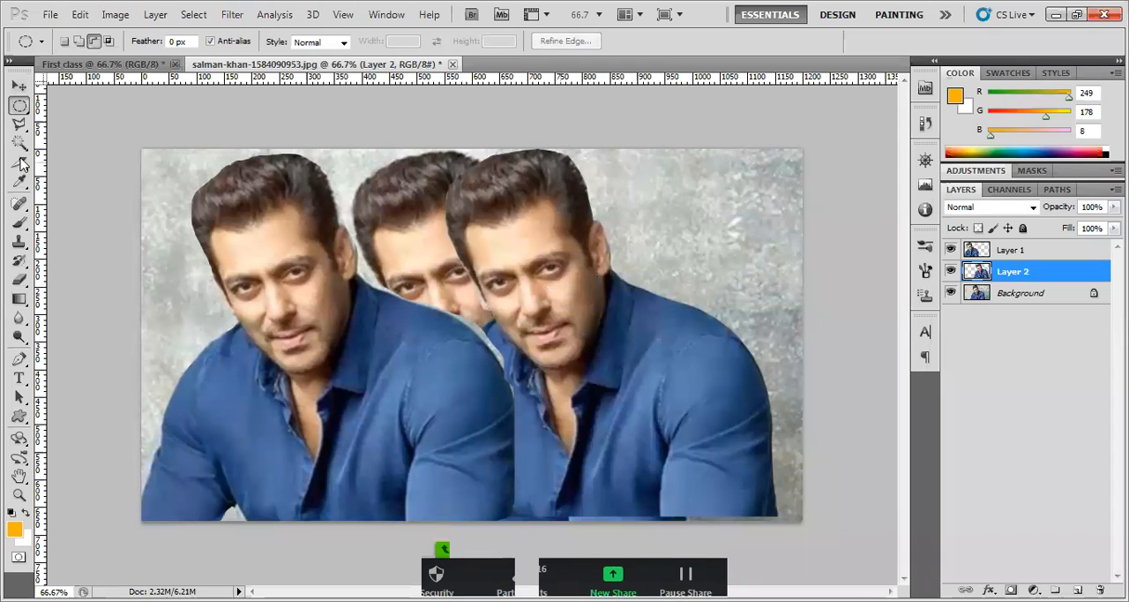
Select a small area at the right-hand copy's hairline with the Polygonal Lasso and switch to adding to the selection
{"action": "left_click", "coordinate": [19, 125]}
{"action": "right_click", "coordinate": [21, 126]}
{"action": "left_click", "coordinate": [69, 140]}
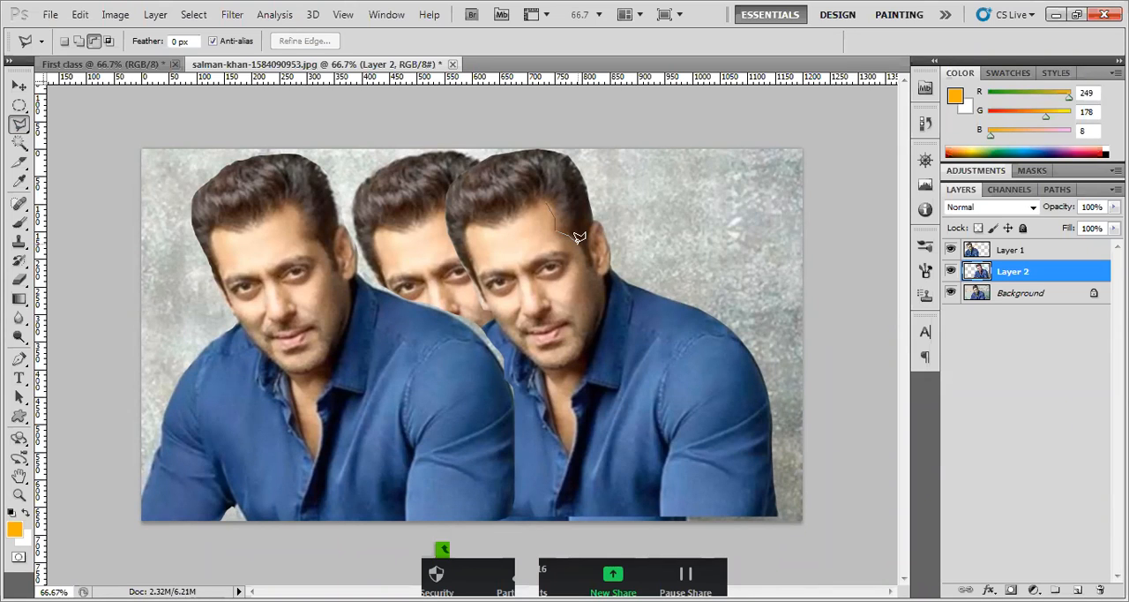
{"action": "double_click", "coordinate": [579, 237]}
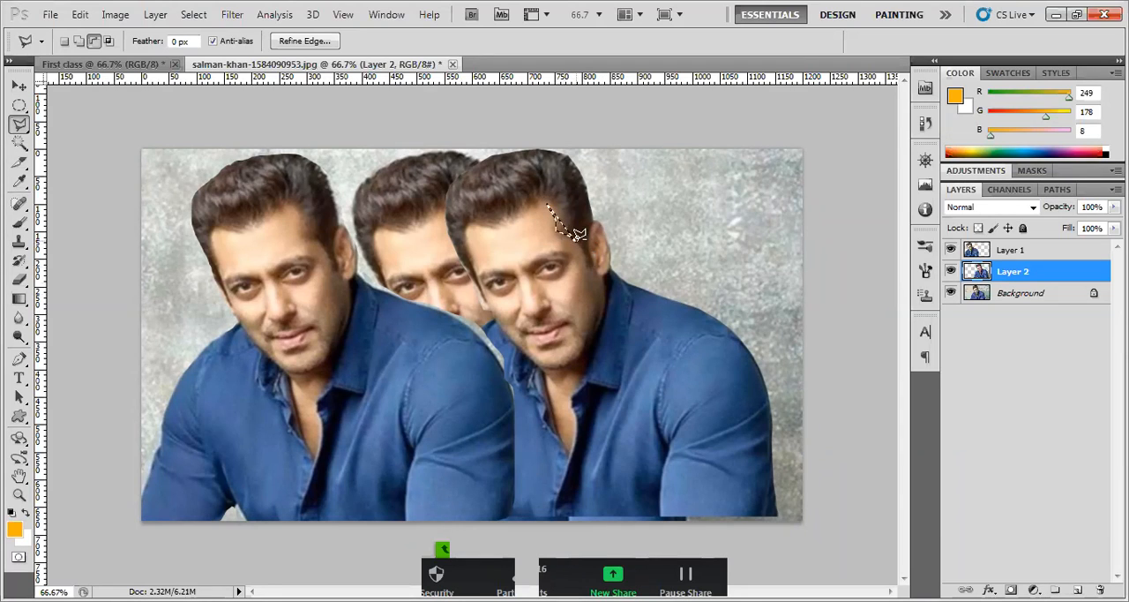
{"action": "left_click", "coordinate": [79, 40]}
Compare the options offered by the Move, Elliptical Marquee, Zoom, Rectangular Marquee and Custom Shape tools
{"action": "left_click", "coordinate": [18, 85]}
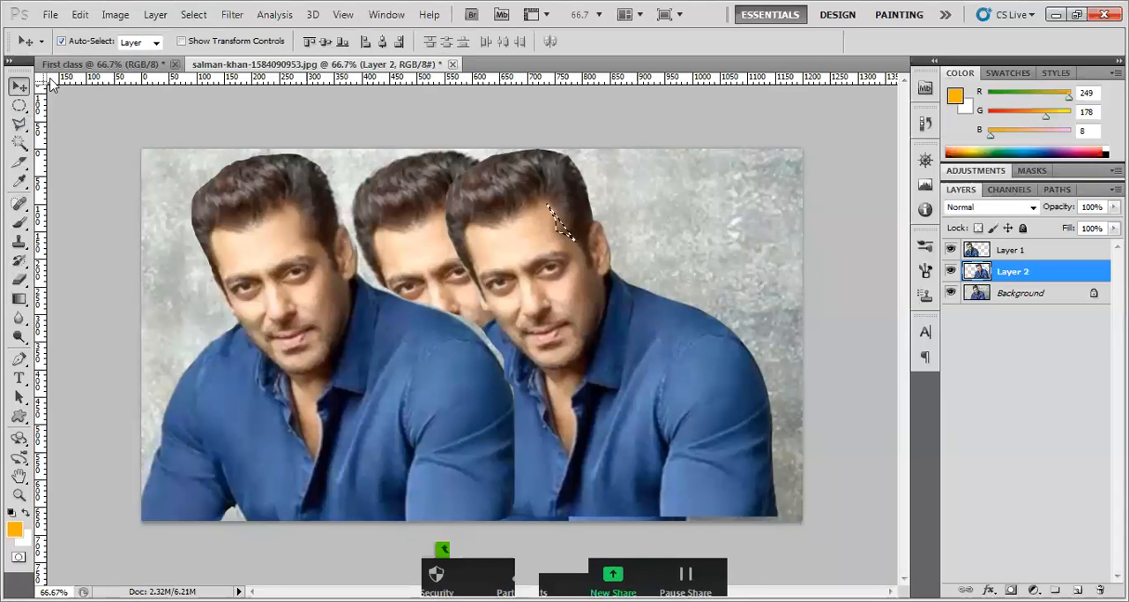
{"action": "left_click", "coordinate": [21, 106]}
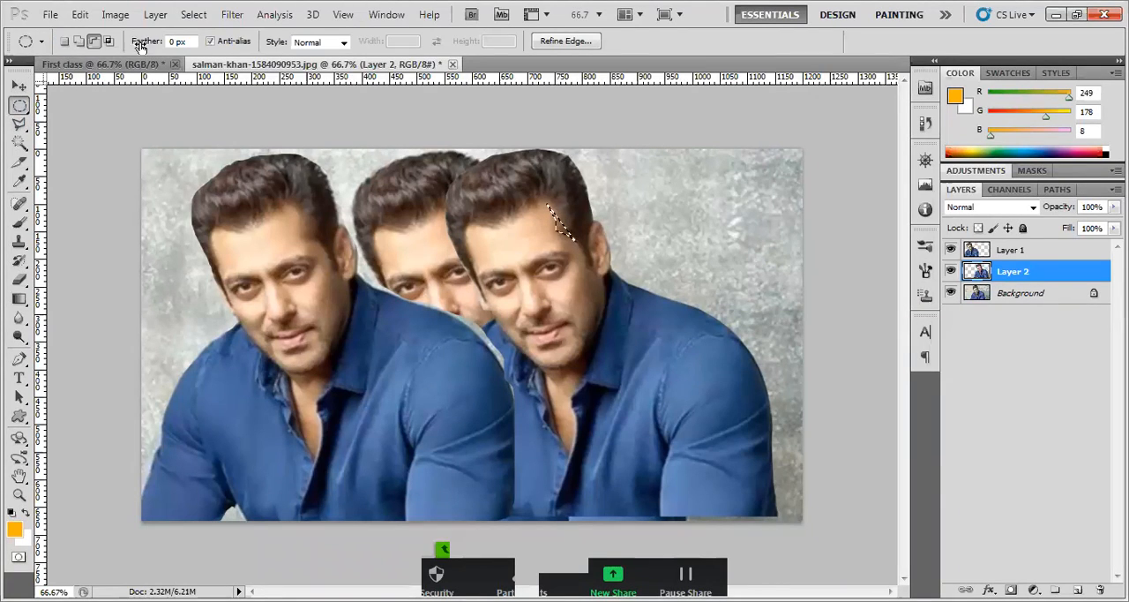
{"action": "left_click", "coordinate": [20, 494]}
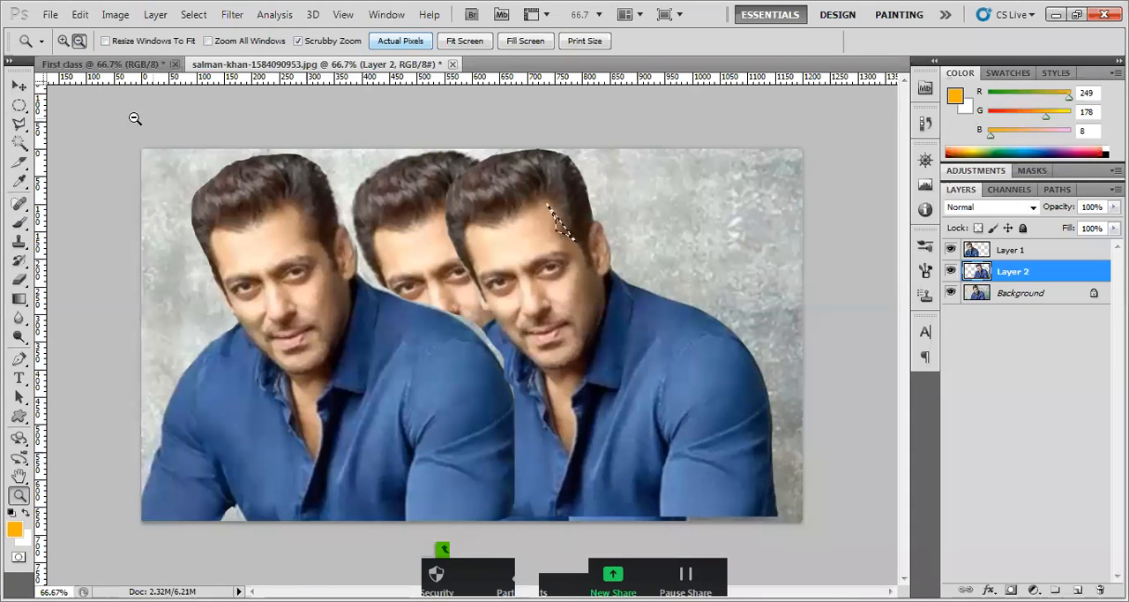
{"action": "left_click", "coordinate": [18, 87]}
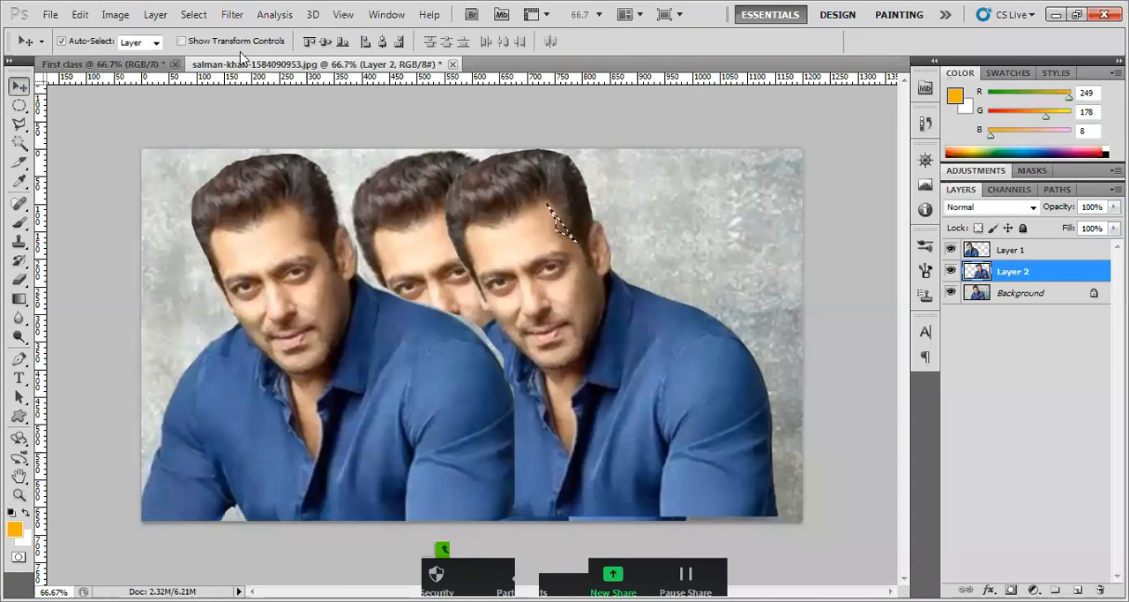
{"action": "left_click", "coordinate": [19, 106]}
{"action": "left_click", "coordinate": [59, 103]}
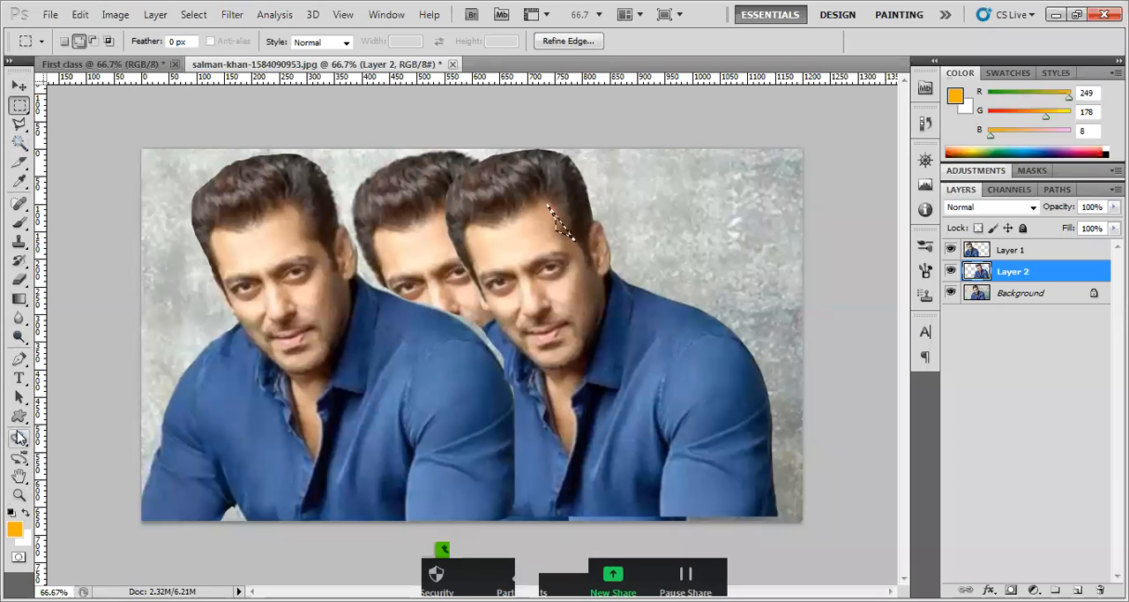
{"action": "left_click_drag", "start_coordinate": [20, 416], "coordinate": [88, 512]}
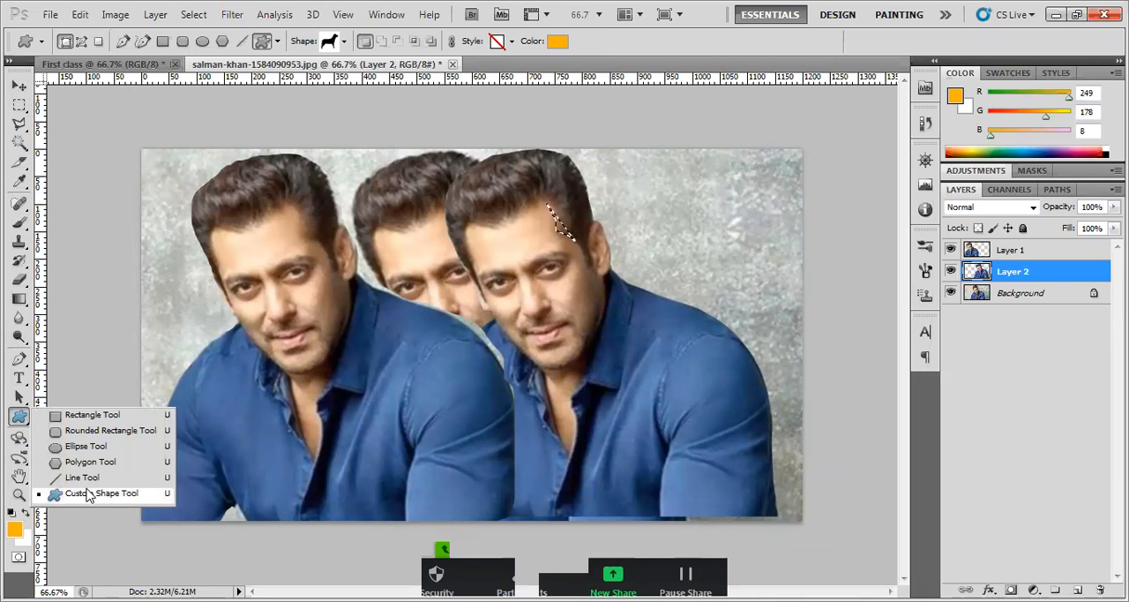
{"action": "left_click", "coordinate": [80, 493]}
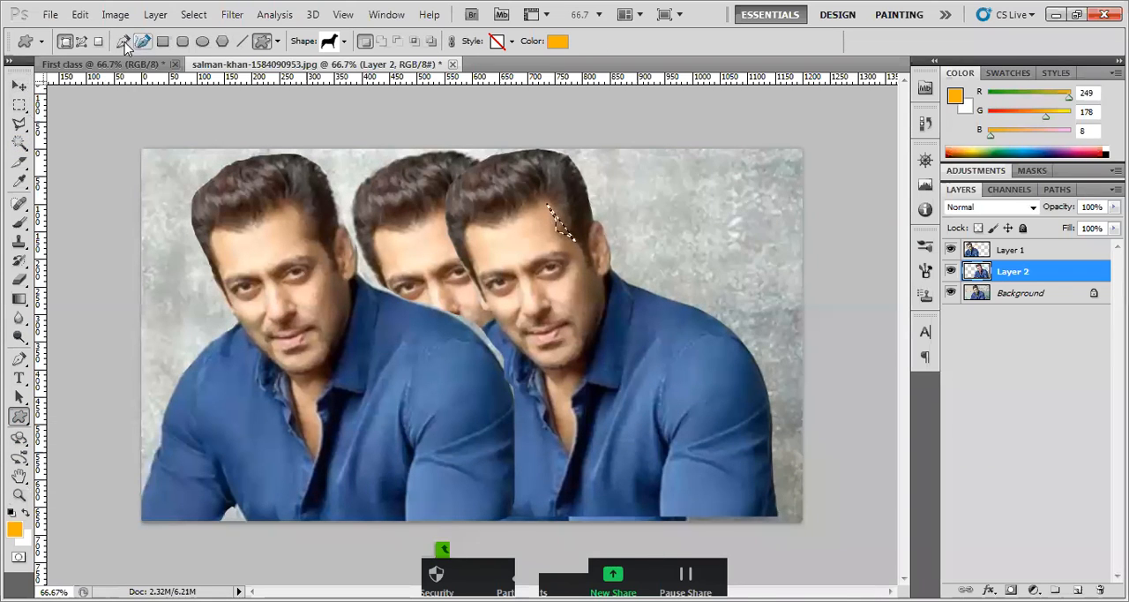
{"action": "left_click", "coordinate": [20, 86]}
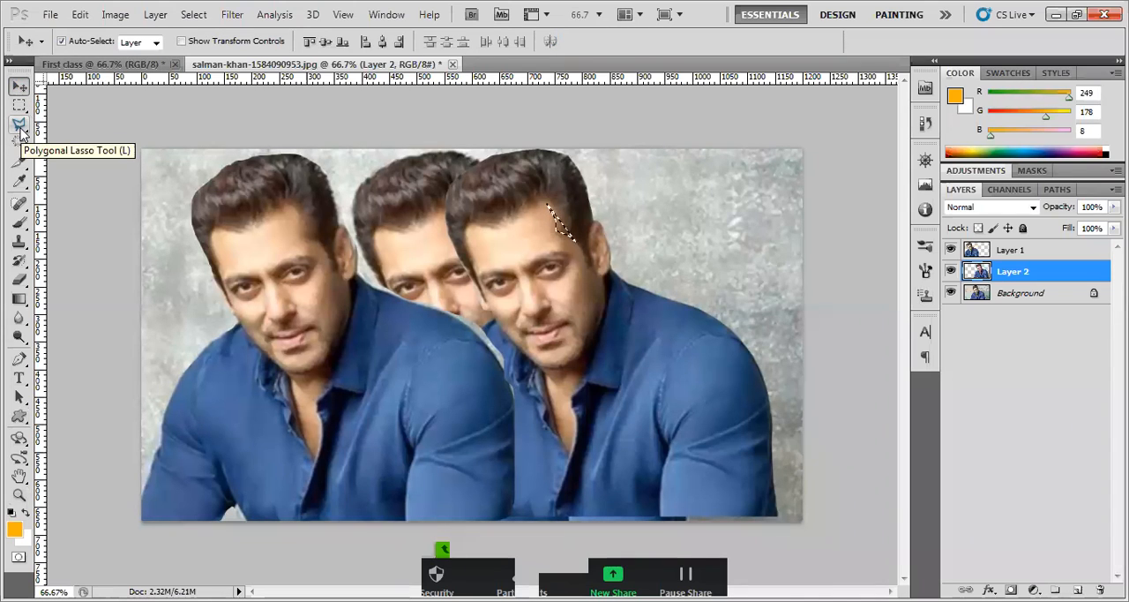
Add the rest of the right-hand copy's face to the hairline selection with the Polygonal Lasso, following the cheek, chin and forehead
{"action": "left_click", "coordinate": [19, 125]}
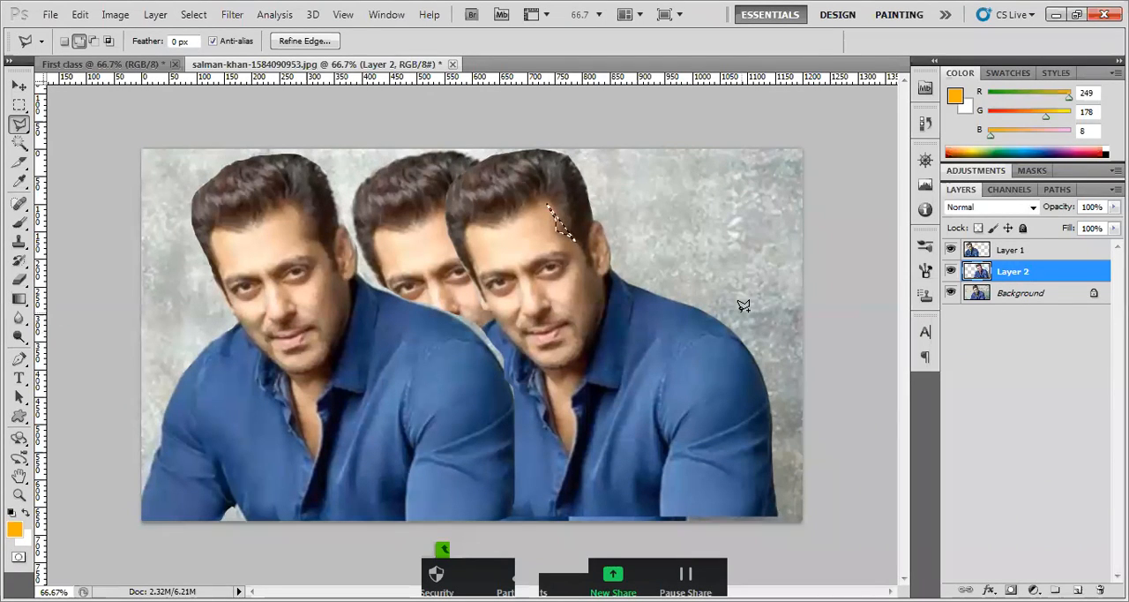
{"action": "left_click", "coordinate": [952, 273]}
{"action": "left_click", "coordinate": [952, 273]}
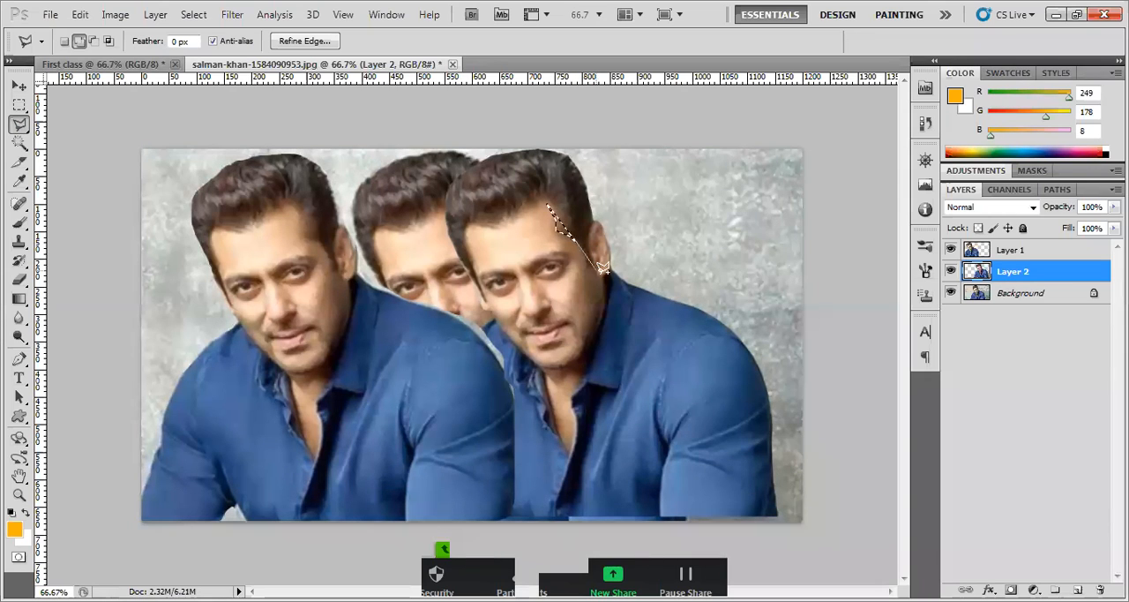
{"action": "left_click", "coordinate": [602, 282]}
{"action": "left_click", "coordinate": [603, 311]}
{"action": "left_click", "coordinate": [597, 327]}
{"action": "left_click", "coordinate": [609, 351]}
{"action": "left_click", "coordinate": [641, 348]}
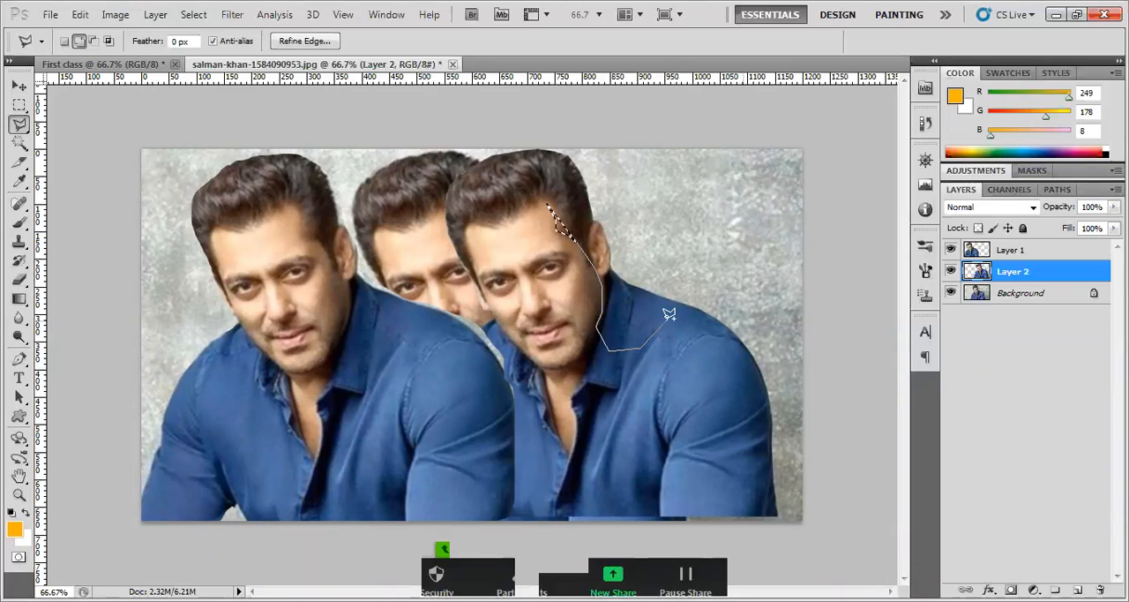
{"action": "key", "text": "BackSpace"}
{"action": "key", "text": "BackSpace"}
{"action": "mouse_move", "coordinate": [582, 358]}
{"action": "left_mouse_down"}
{"action": "mouse_move", "coordinate": [544, 367]}
{"action": "mouse_move", "coordinate": [485, 321]}
{"action": "mouse_move", "coordinate": [506, 328]}
{"action": "mouse_move", "coordinate": [475, 250]}
{"action": "left_mouse_up"}
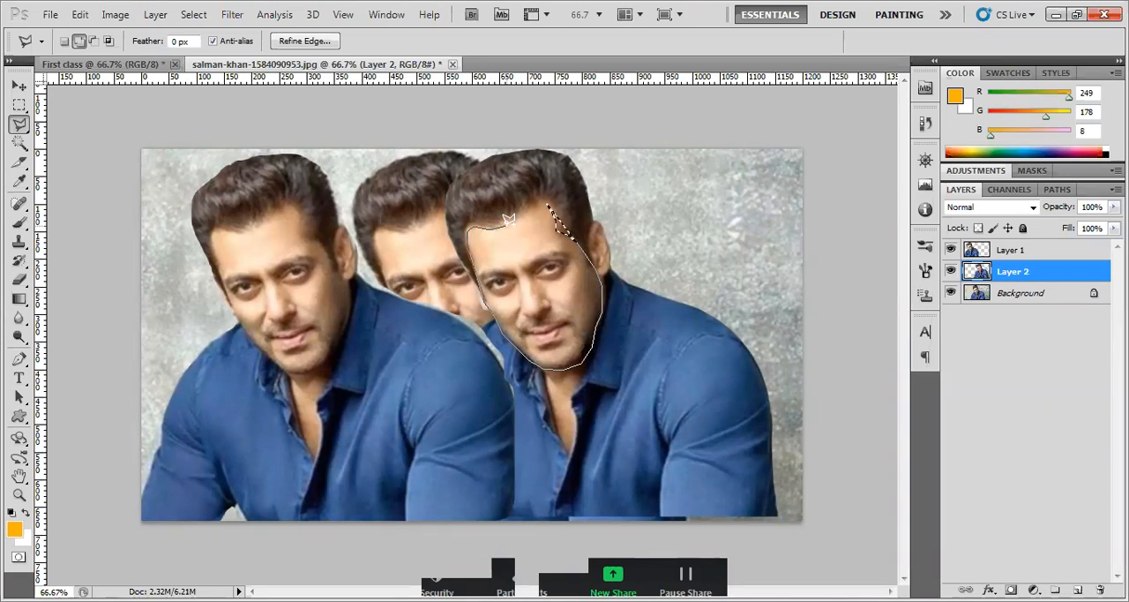
{"action": "double_click", "coordinate": [549, 200]}
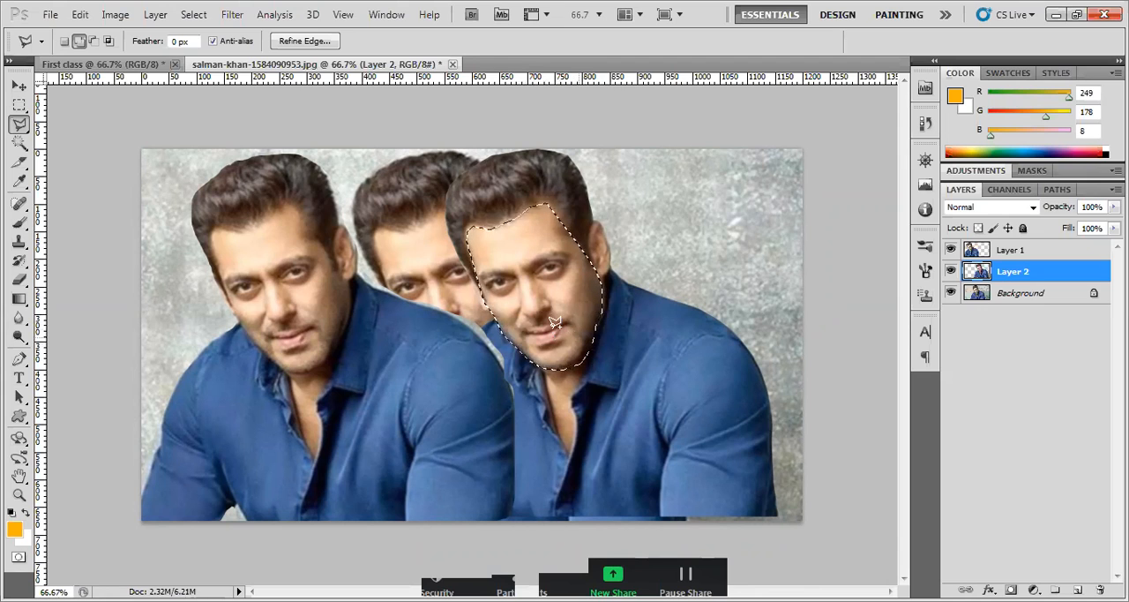
Subtract the mouth area from the face selection with the Polygonal Lasso
{"action": "left_click", "coordinate": [94, 41]}
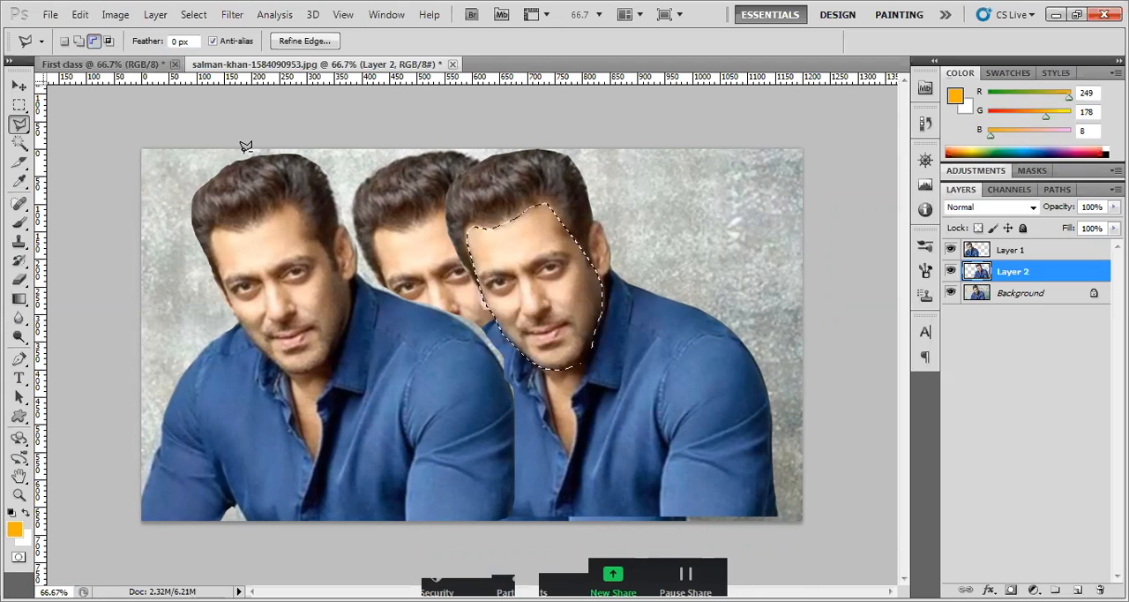
{"action": "left_click", "coordinate": [554, 342]}
{"action": "left_click", "coordinate": [558, 337]}
{"action": "left_click", "coordinate": [568, 320]}
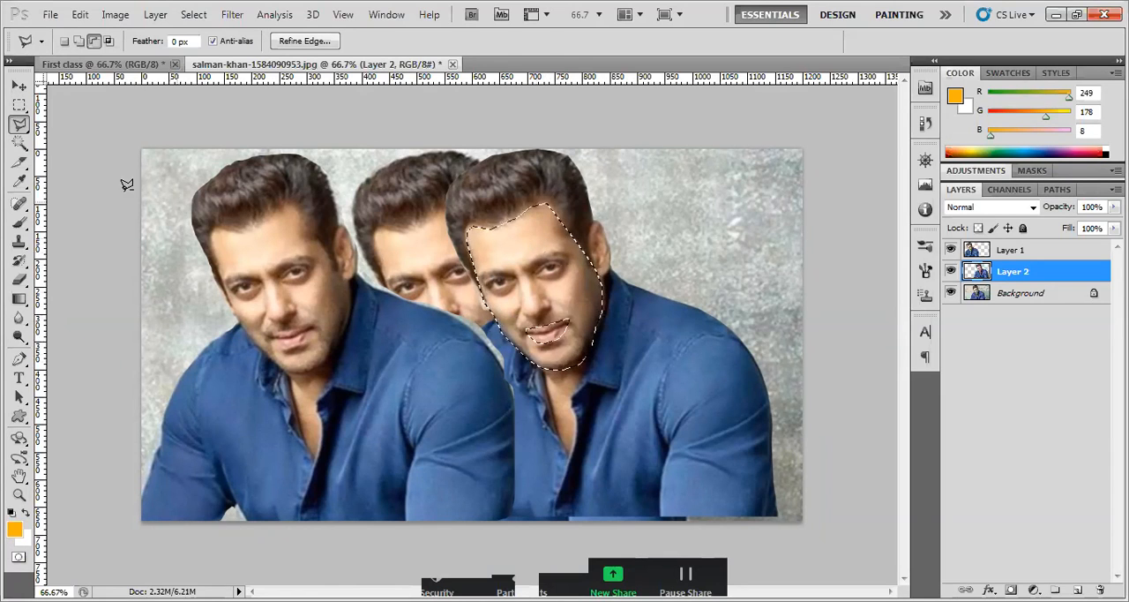
Copy the selected face without the mouth to a new layer and move it beside the right-hand figure's head
{"action": "left_click", "coordinate": [19, 85]}
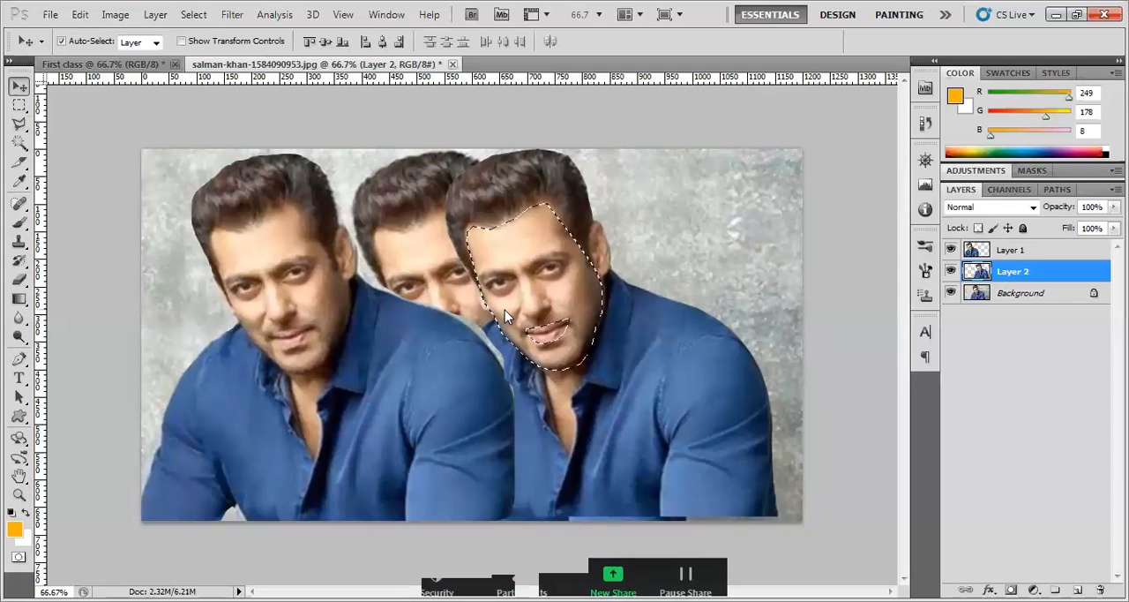
{"action": "key", "text": "ctrl+j"}
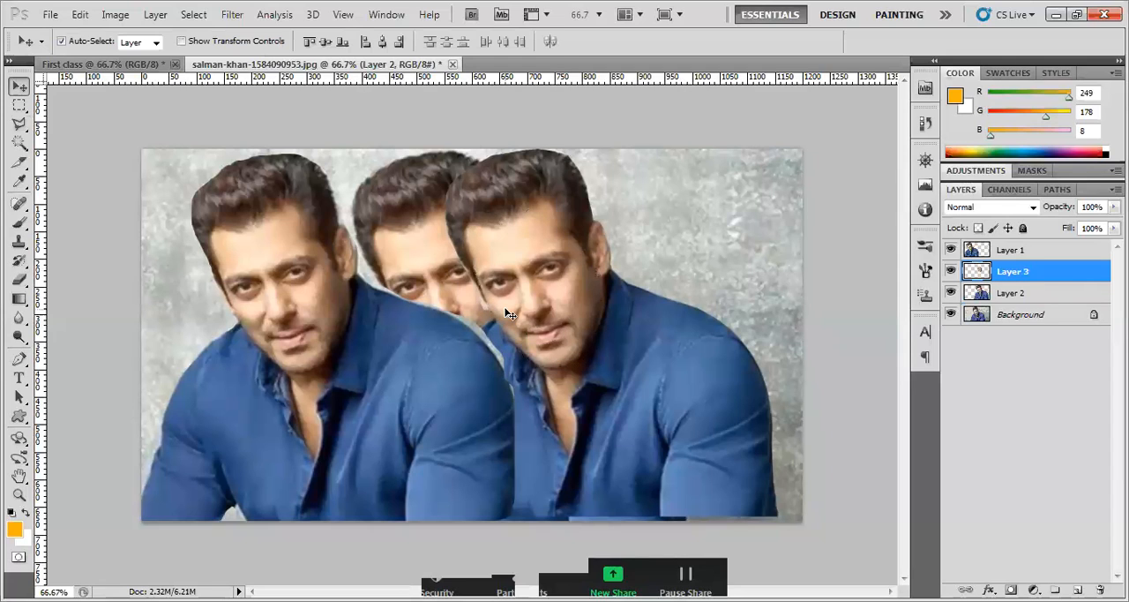
{"action": "left_click_drag", "start_coordinate": [570, 302], "coordinate": [718, 298]}
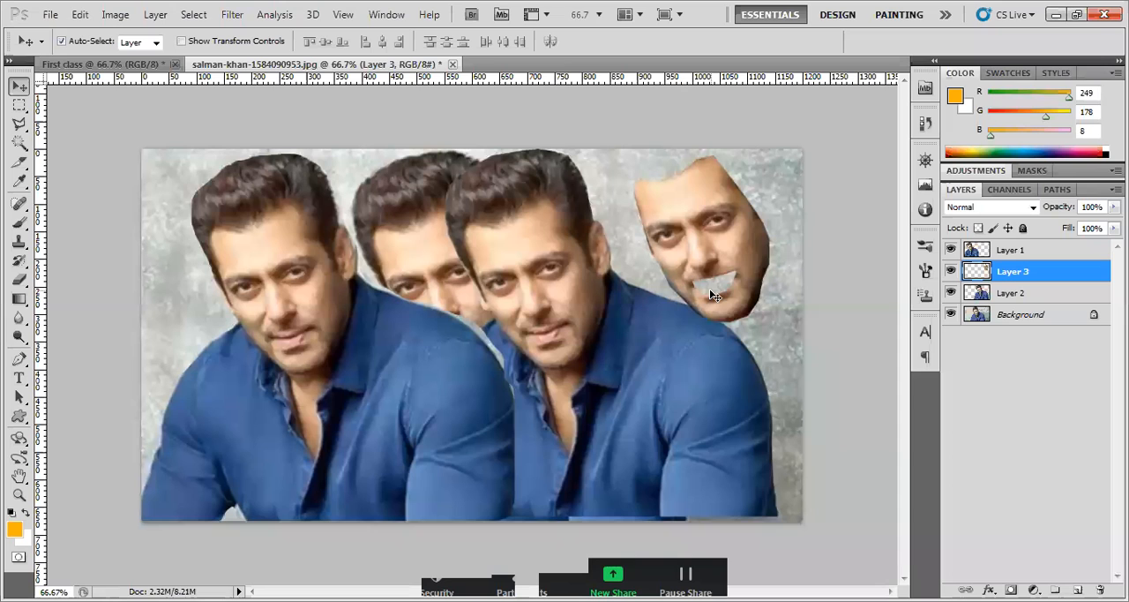
{"action": "left_click_drag", "start_coordinate": [713, 294], "coordinate": [674, 291]}
Outline the right-hand copy's face roughly with the Polygonal Lasso and subtract the mouth area from that selection
{"action": "key", "text": "l"}
{"action": "left_click", "coordinate": [545, 200]}
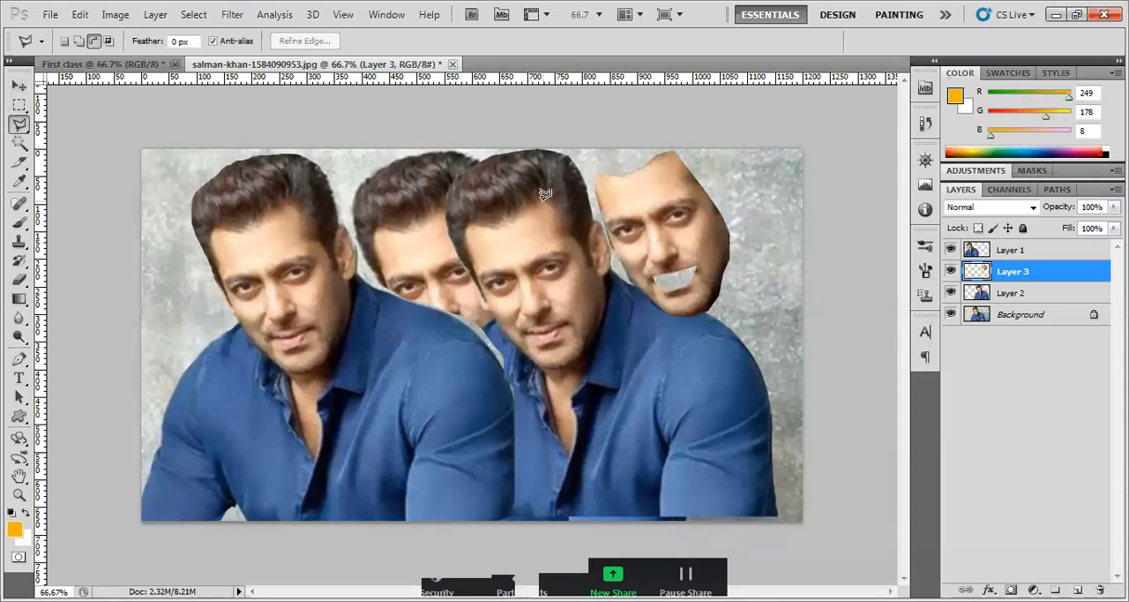
{"action": "left_click", "coordinate": [587, 261]}
{"action": "left_click", "coordinate": [601, 343]}
{"action": "left_click", "coordinate": [524, 360]}
{"action": "left_click", "coordinate": [478, 264]}
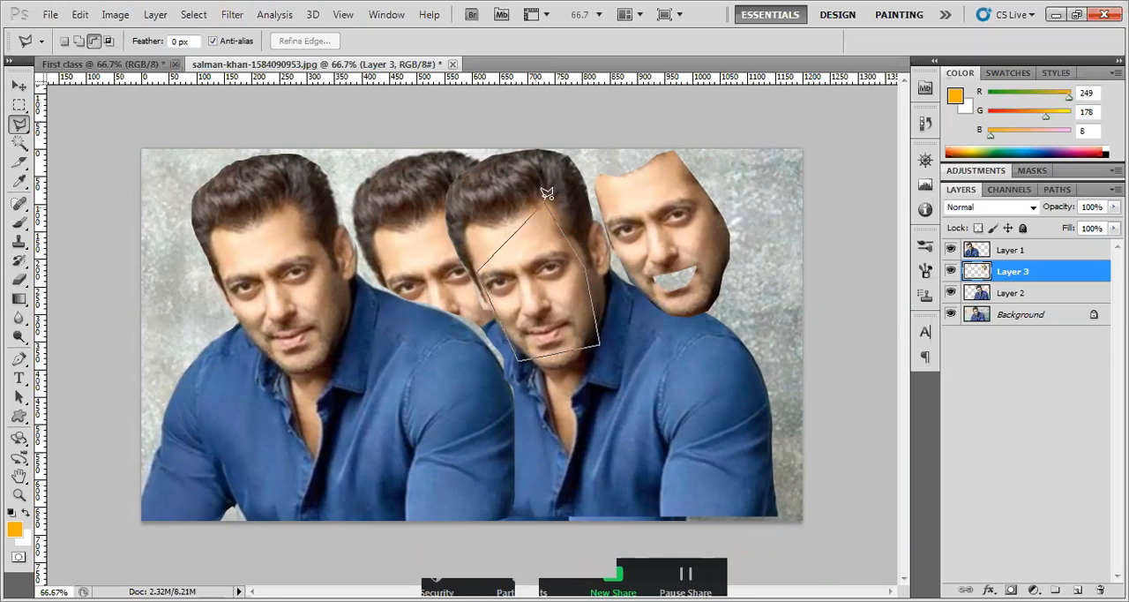
{"action": "left_click", "coordinate": [545, 199]}
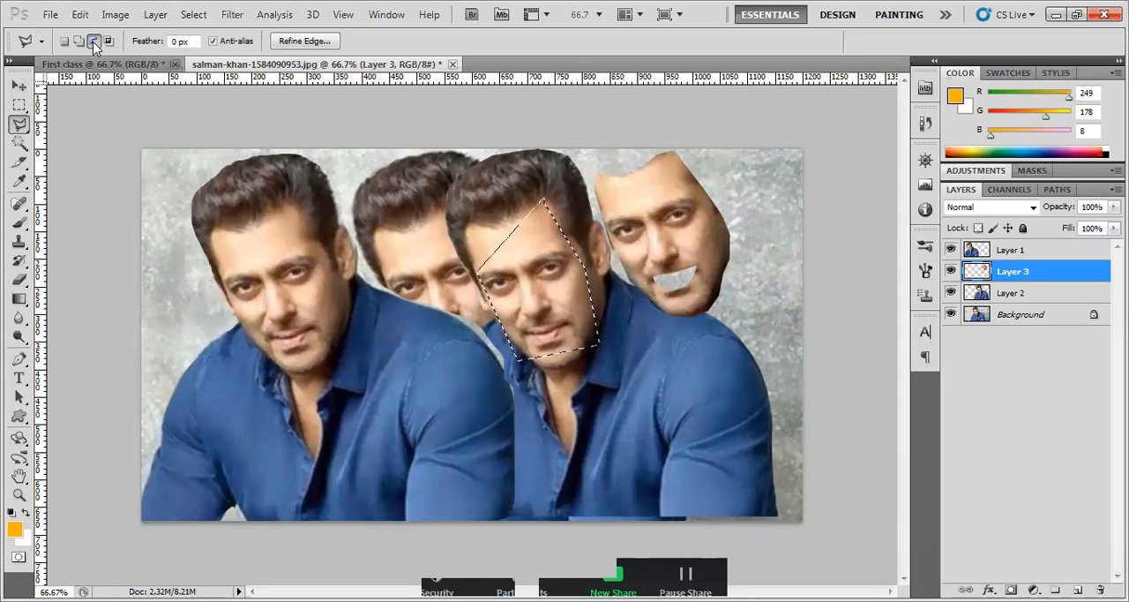
{"action": "left_click", "coordinate": [93, 41]}
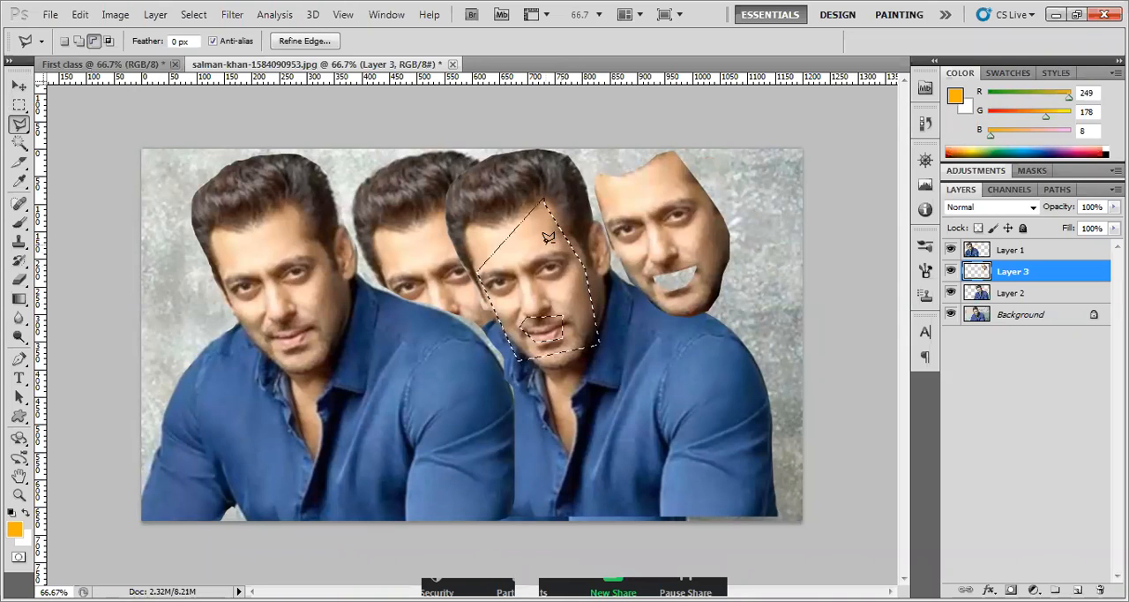
Copy the selected face from Layer 2 to a new layer and arrange both face cutouts one above the other over the shoulder
{"action": "left_click", "coordinate": [1015, 300]}
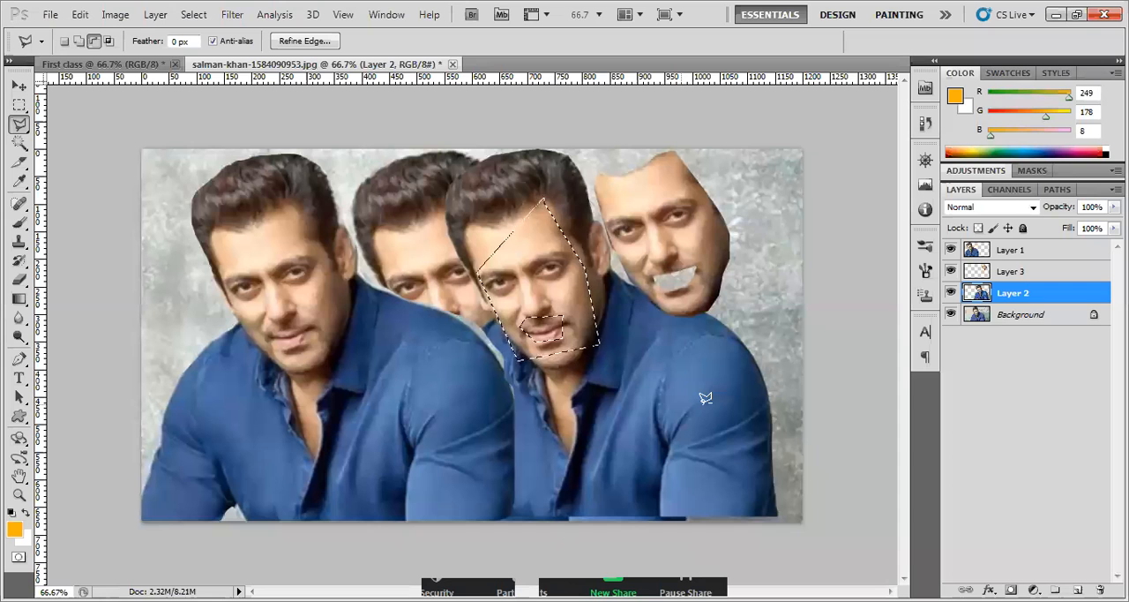
{"action": "key", "text": "ctrl+j"}
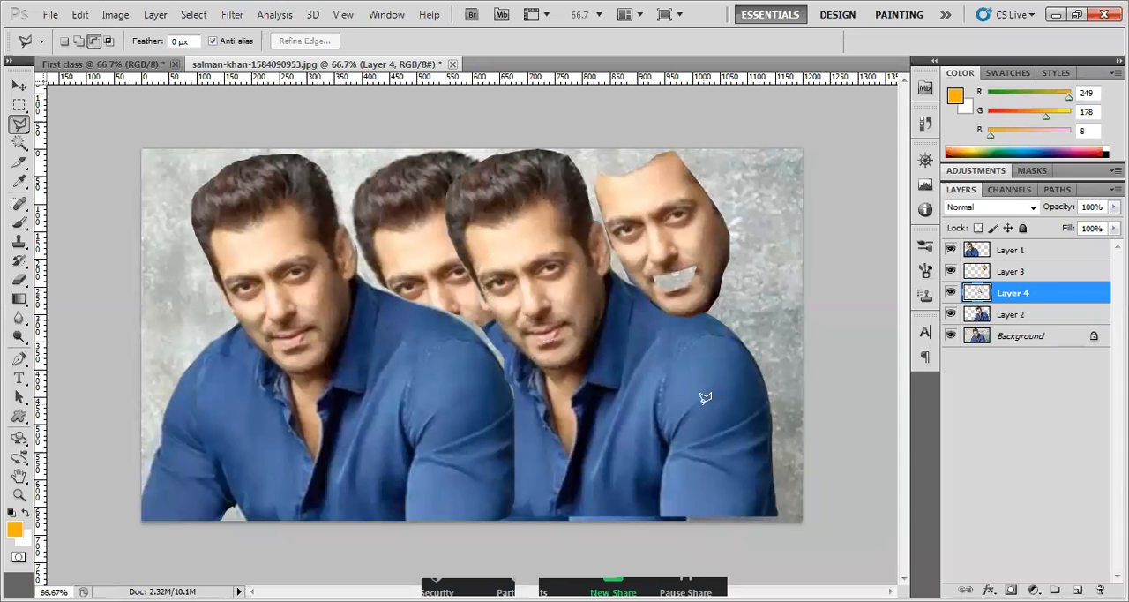
{"action": "left_click", "coordinate": [19, 85]}
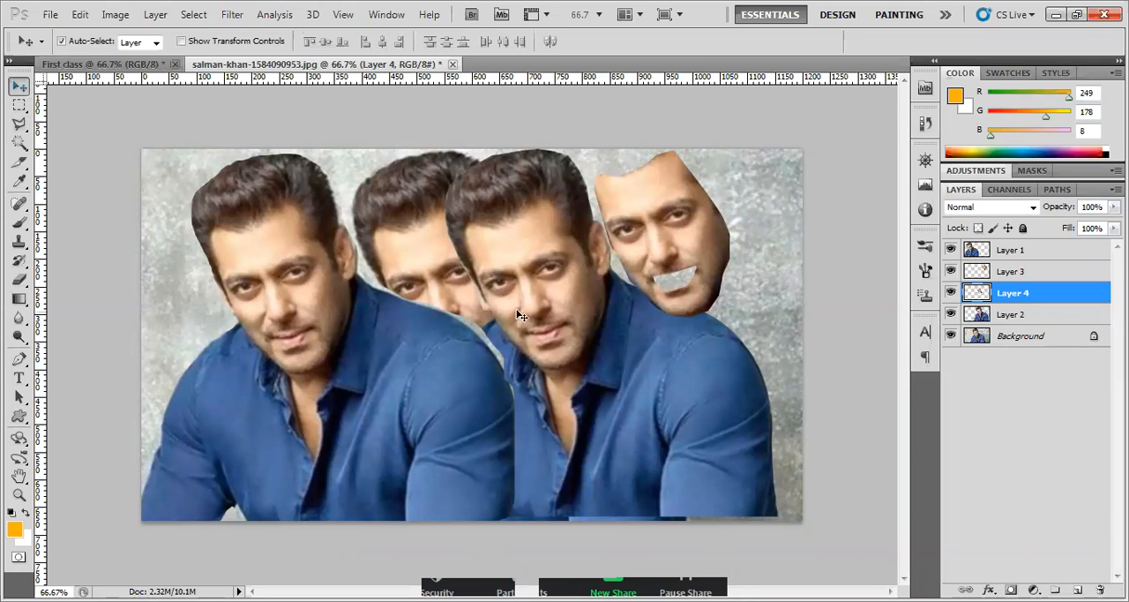
{"action": "left_click_drag", "start_coordinate": [540, 315], "coordinate": [720, 399]}
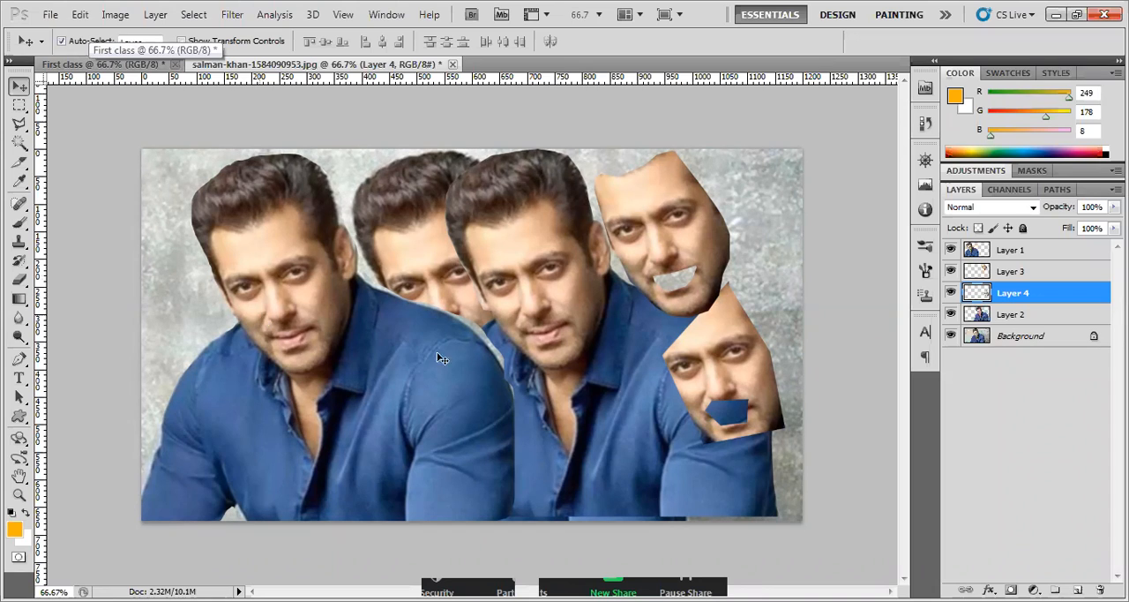
{"action": "left_click_drag", "start_coordinate": [774, 374], "coordinate": [706, 386]}
{"action": "left_click_drag", "start_coordinate": [708, 242], "coordinate": [708, 262]}
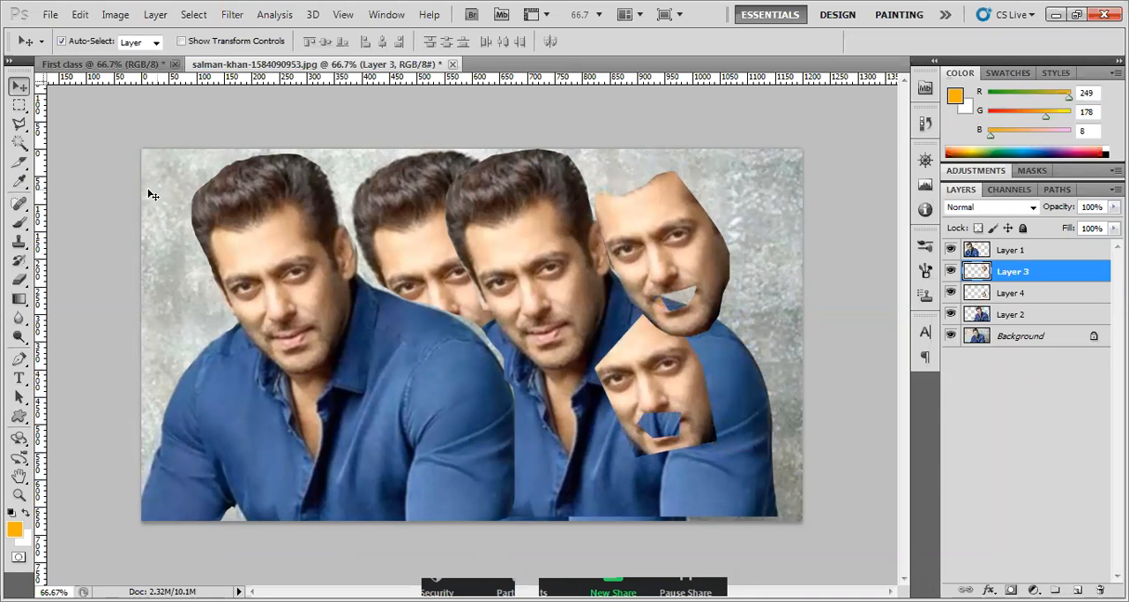
{"action": "left_click", "coordinate": [50, 14]}
{"action": "left_click", "coordinate": [64, 33]}
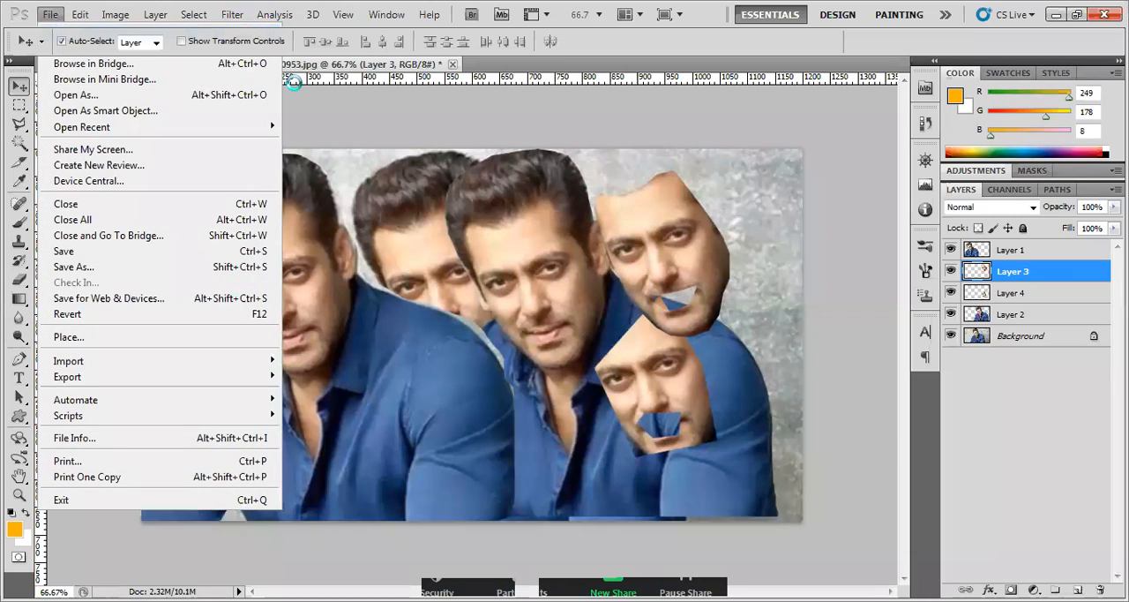
{"action": "double_click", "coordinate": [454, 228]}
{"action": "type", "text": "800"}
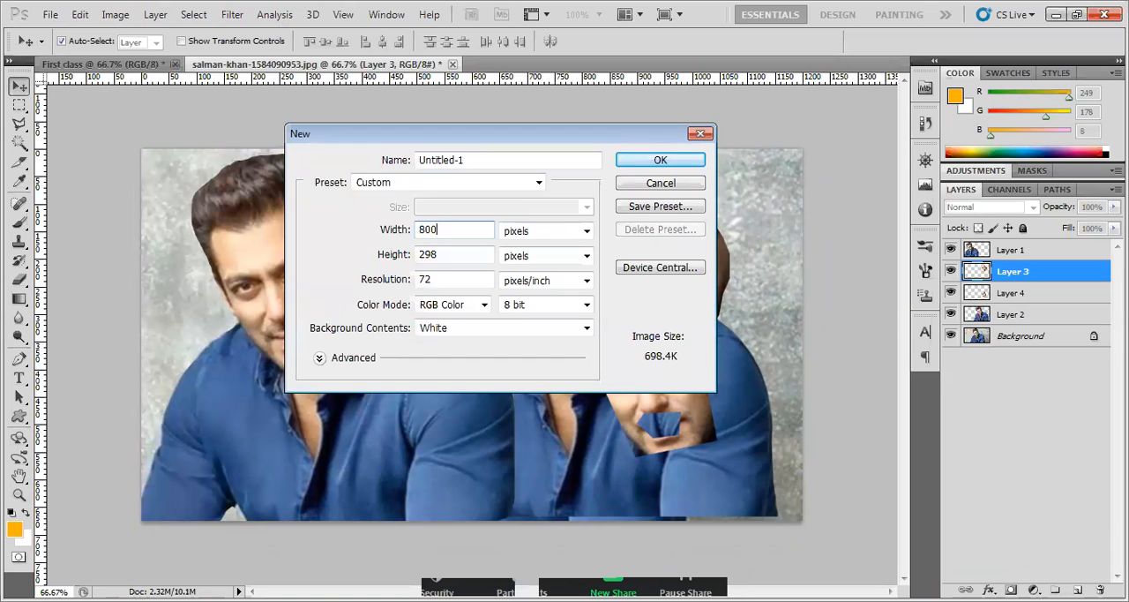
{"action": "left_click_drag", "start_coordinate": [461, 233], "coordinate": [385, 227]}
{"action": "left_click", "coordinate": [626, 185]}
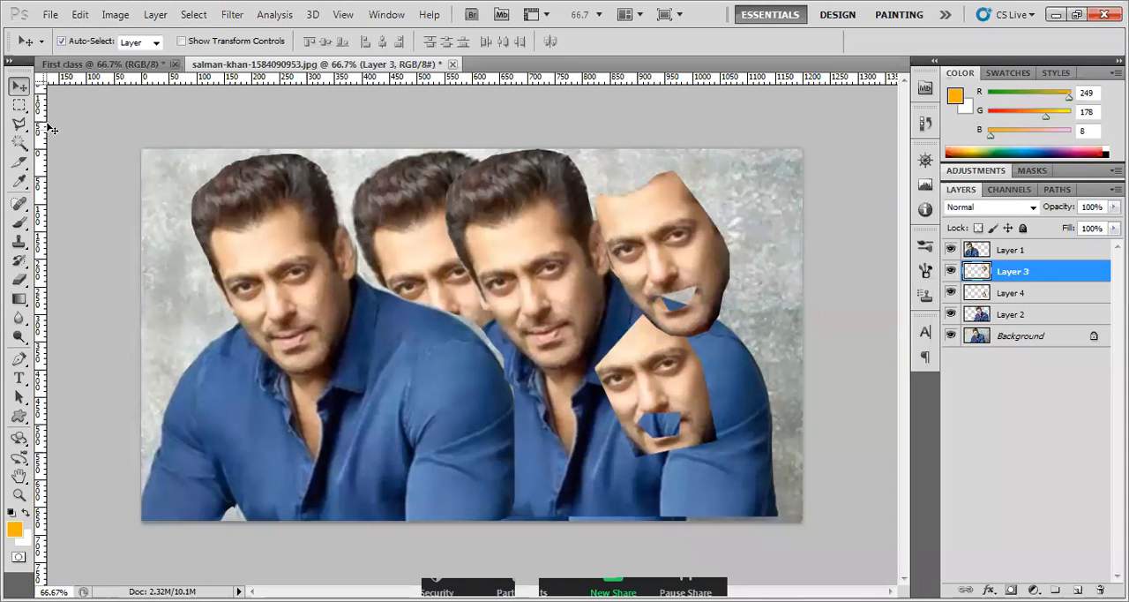
Create a new blank document 1000 pixels wide and 800 pixels high
{"action": "left_click", "coordinate": [51, 12]}
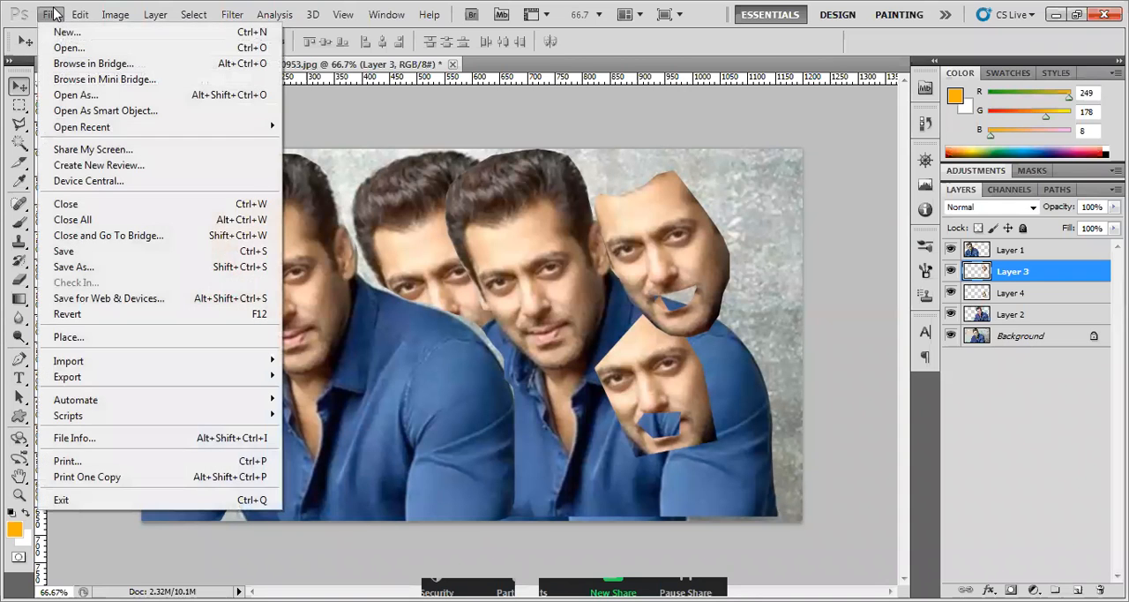
{"action": "left_click", "coordinate": [91, 33]}
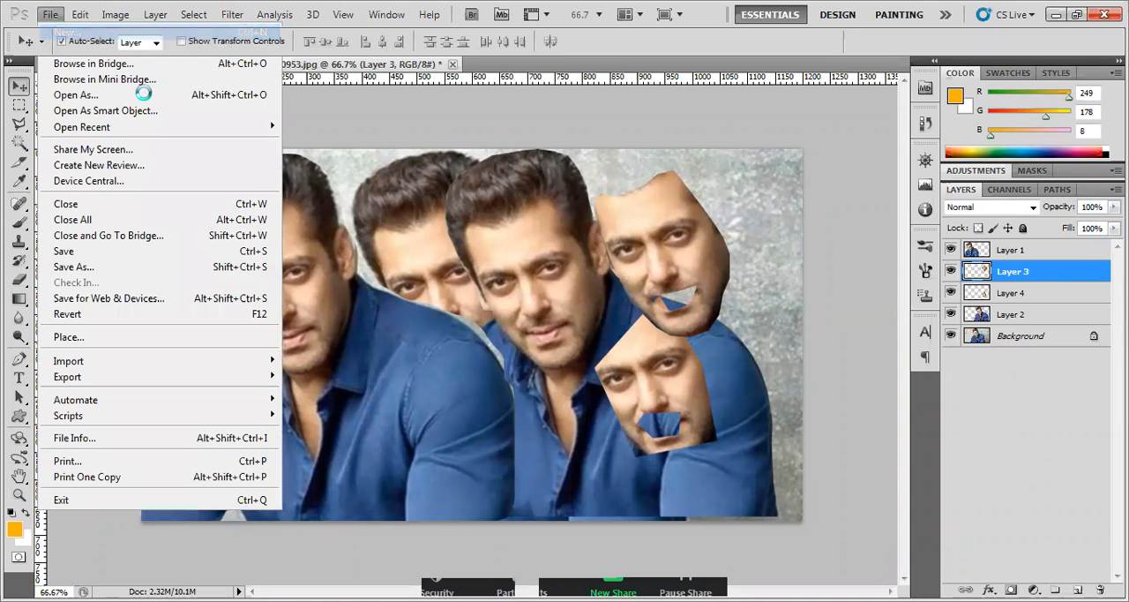
{"action": "left_click", "coordinate": [458, 229]}
{"action": "double_click", "coordinate": [459, 229]}
{"action": "type", "text": "100"}
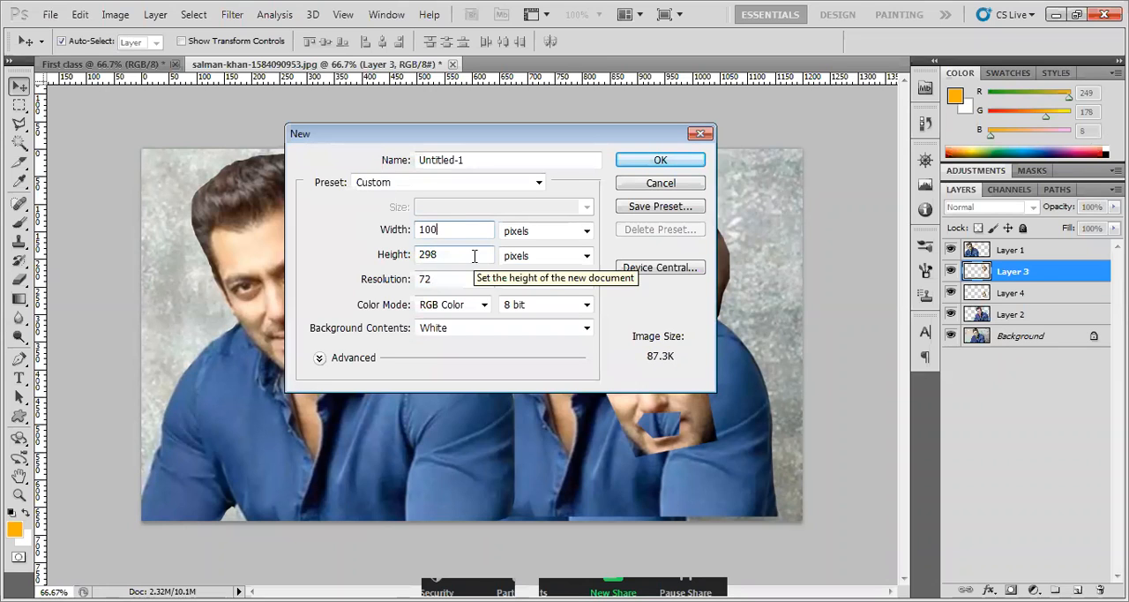
{"action": "type", "text": "0"}
{"action": "key", "text": "Tab"}
{"action": "type", "text": "800"}
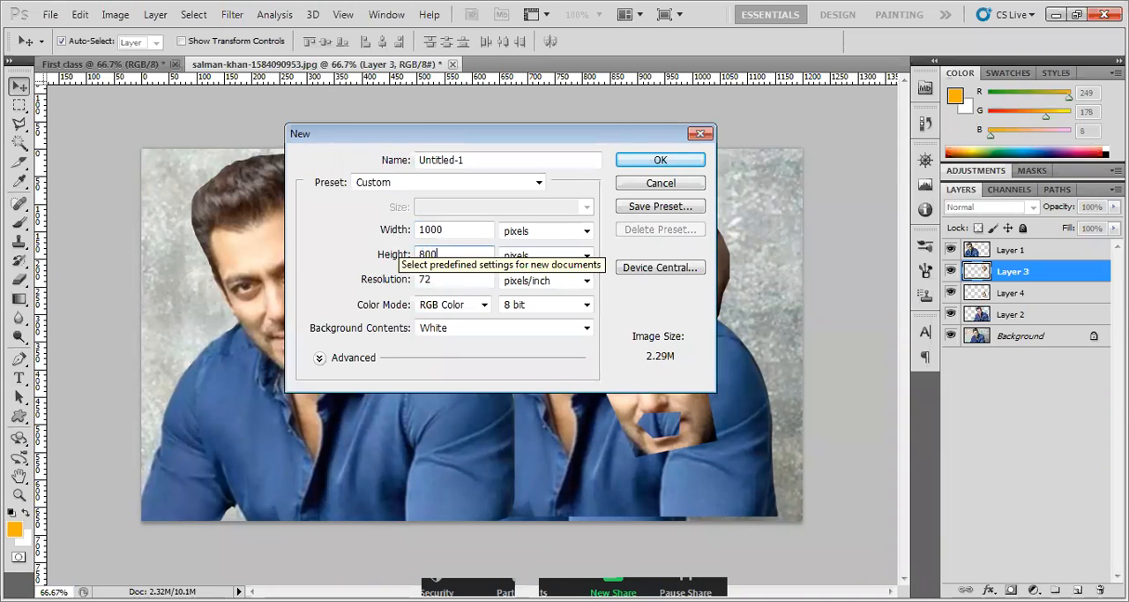
{"action": "left_click", "coordinate": [639, 163]}
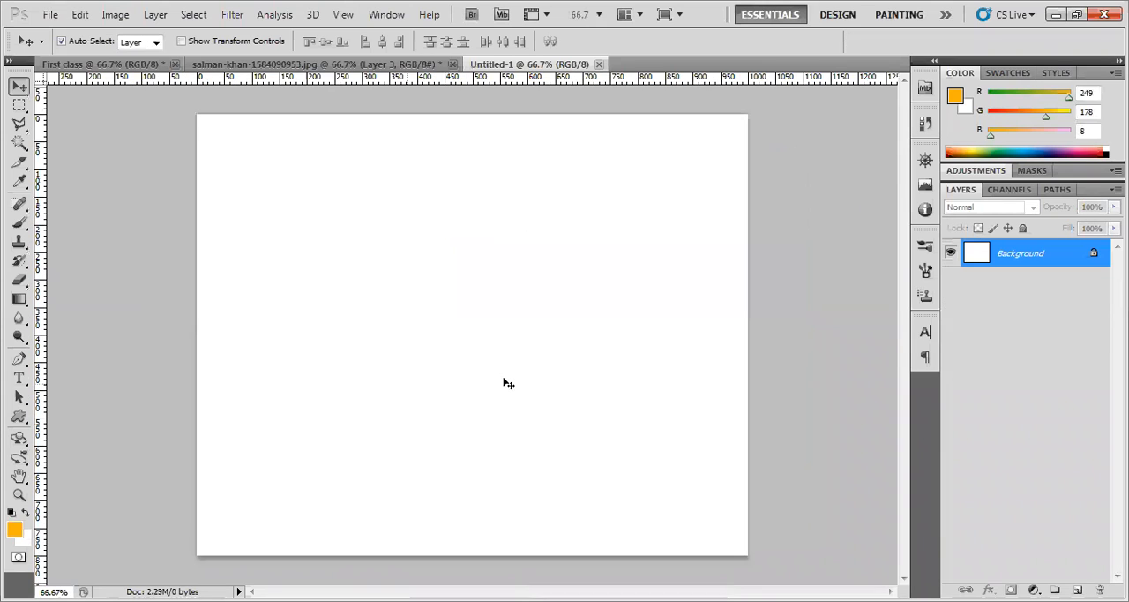
Compare the open documents by switching between First class, the edited photo and Untitled-1
{"action": "left_click", "coordinate": [372, 65]}
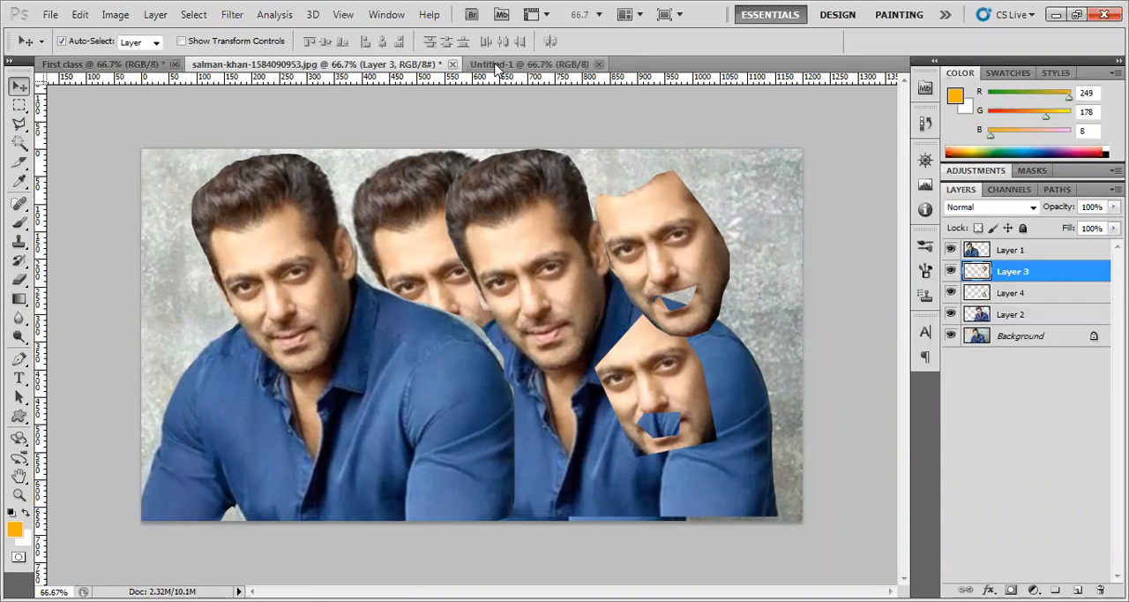
{"action": "left_click", "coordinate": [498, 67]}
{"action": "left_click", "coordinate": [372, 70]}
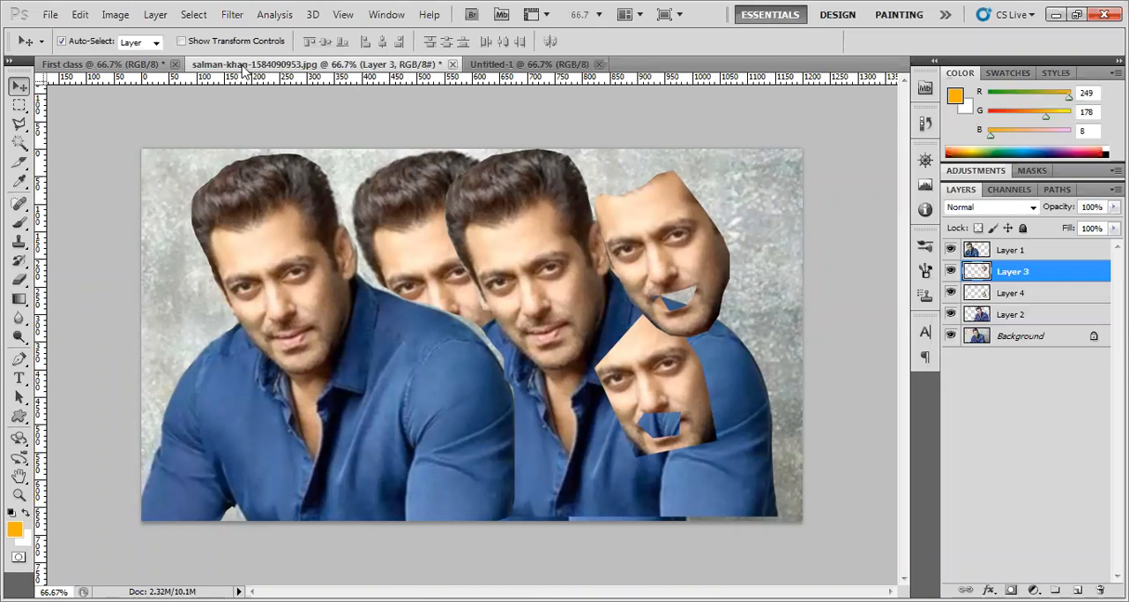
{"action": "left_click", "coordinate": [104, 64]}
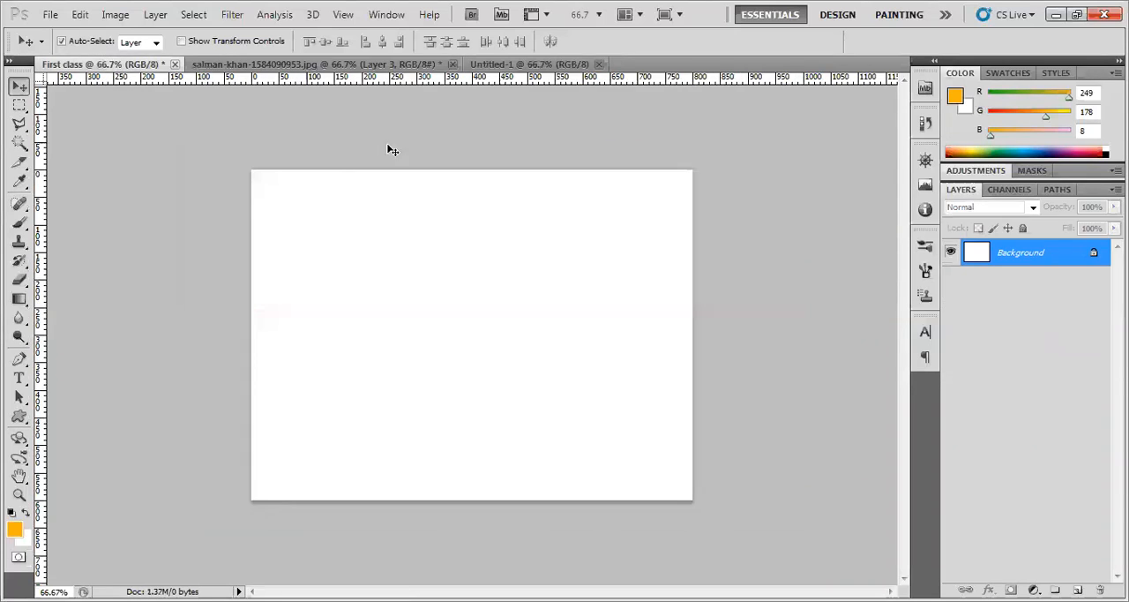
{"action": "left_click", "coordinate": [373, 67]}
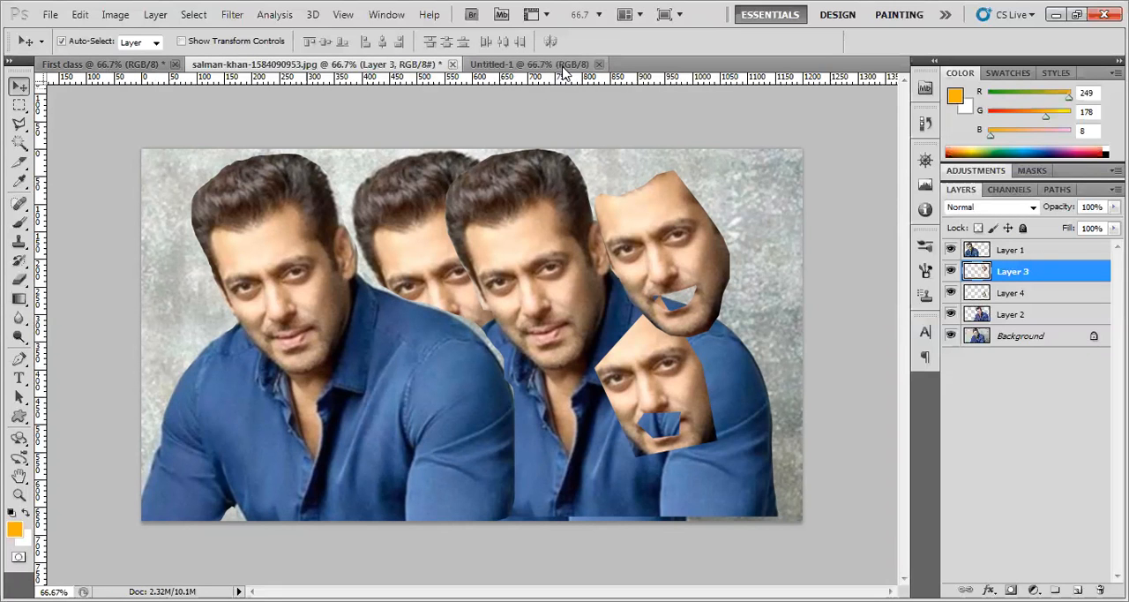
{"action": "left_click", "coordinate": [563, 67]}
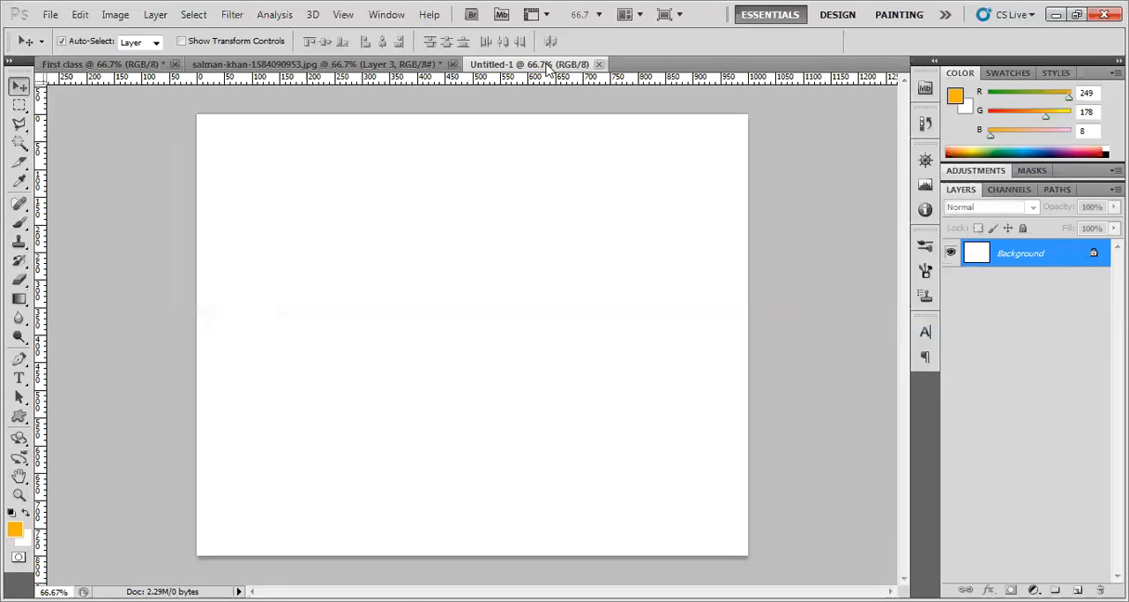
{"action": "left_click", "coordinate": [376, 70]}
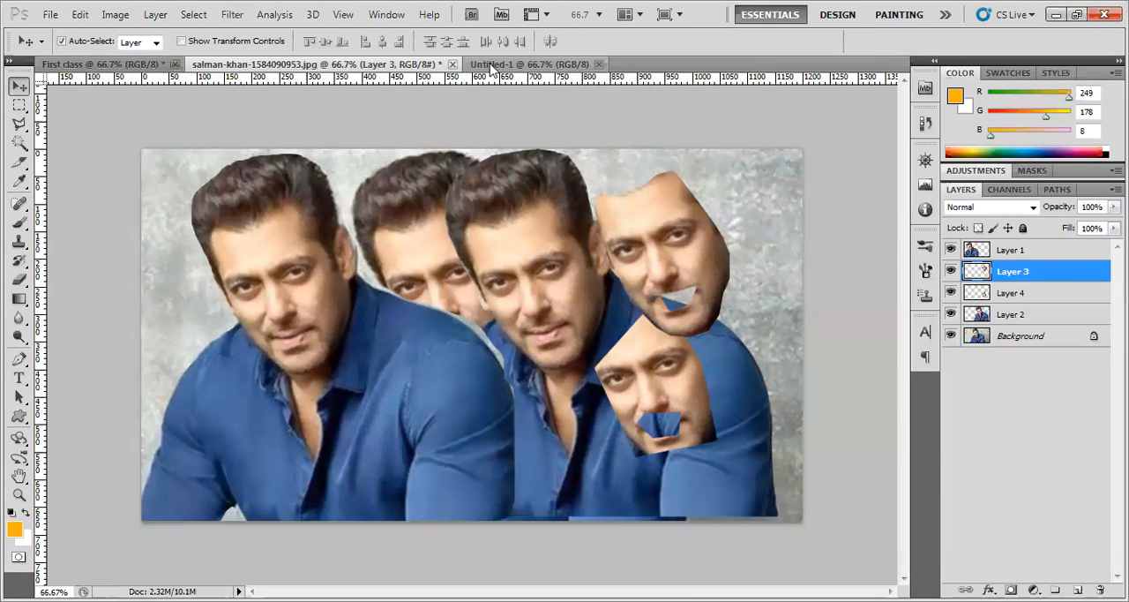
{"action": "left_click", "coordinate": [542, 67]}
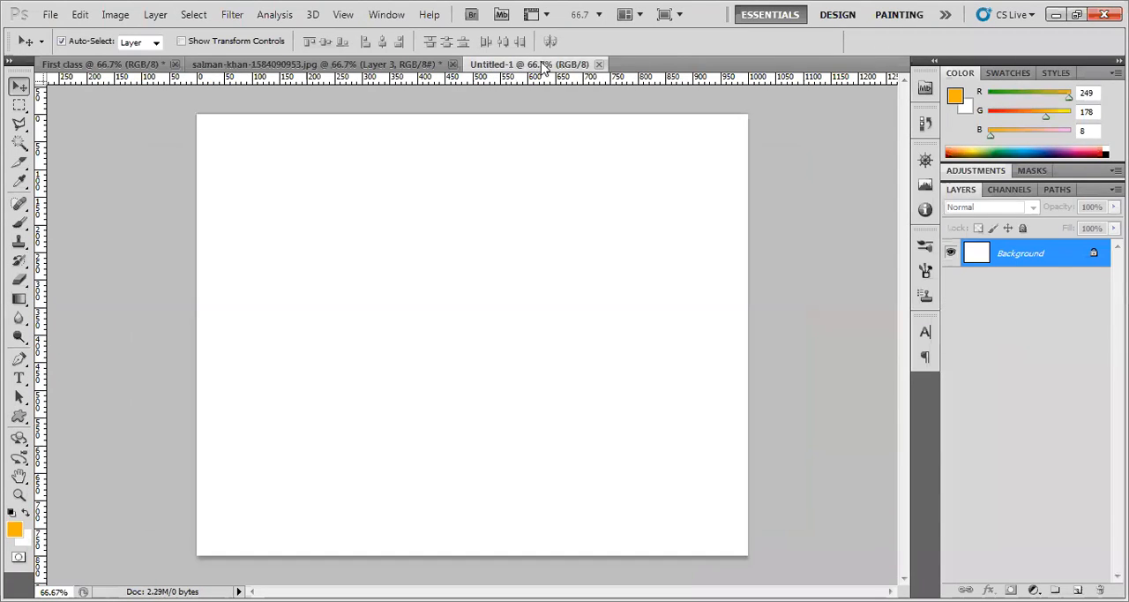
{"action": "left_click", "coordinate": [344, 67]}
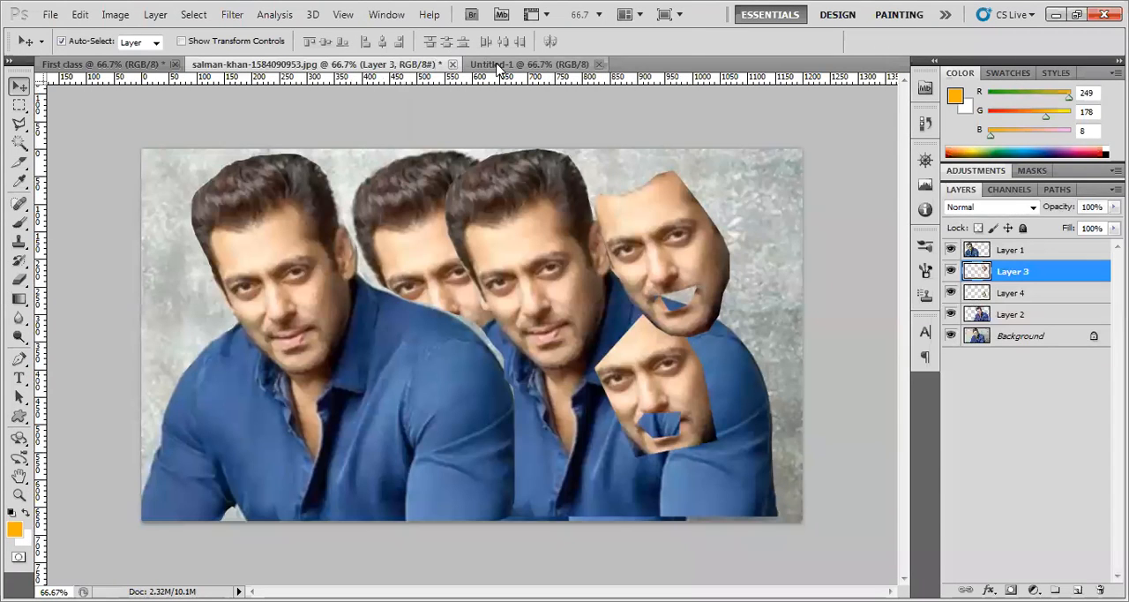
Examine the options of the Move, Slice, Eyedropper and Polygonal Lasso tools, ending with the Move tool active
{"action": "left_click", "coordinate": [51, 14]}
{"action": "left_click", "coordinate": [374, 115]}
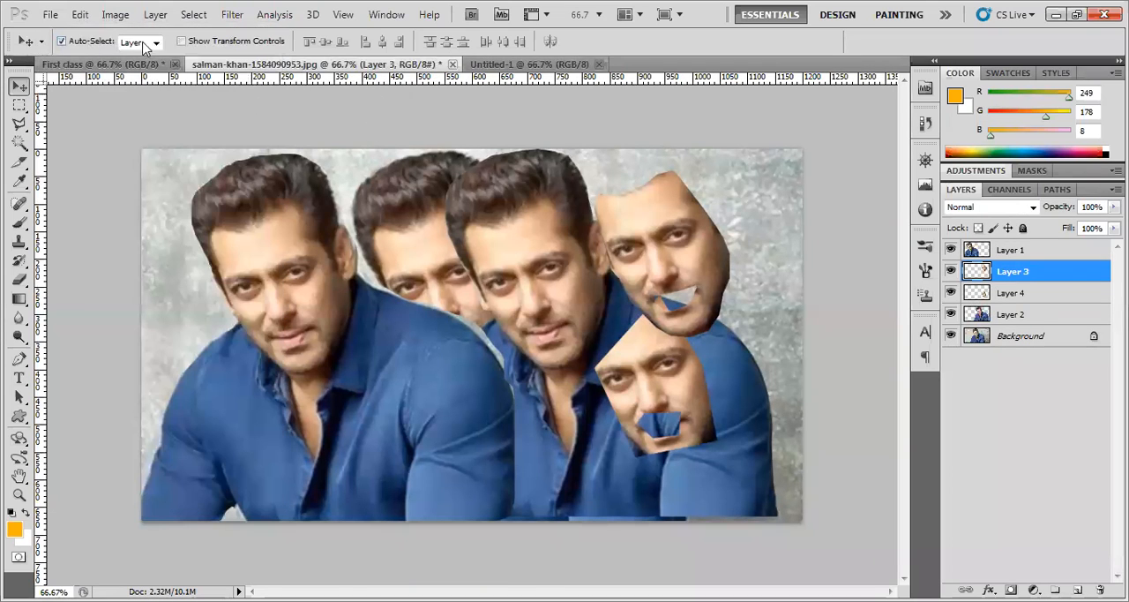
{"action": "left_click", "coordinate": [22, 104]}
{"action": "left_click", "coordinate": [26, 89]}
{"action": "left_click", "coordinate": [20, 104]}
{"action": "left_click", "coordinate": [20, 86]}
{"action": "left_click", "coordinate": [22, 104]}
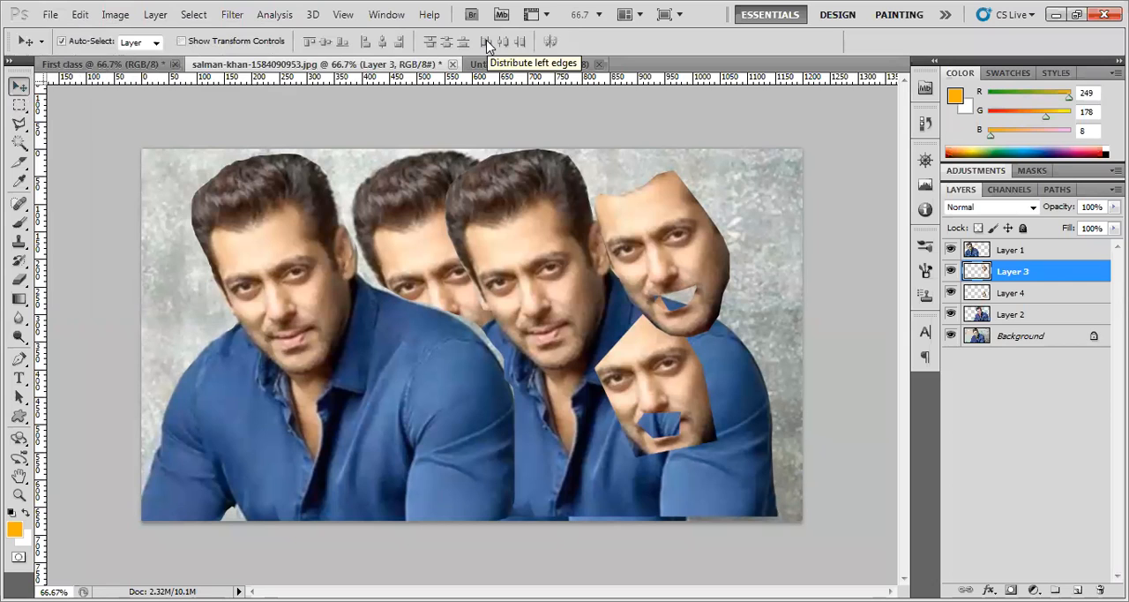
{"action": "left_click", "coordinate": [18, 162]}
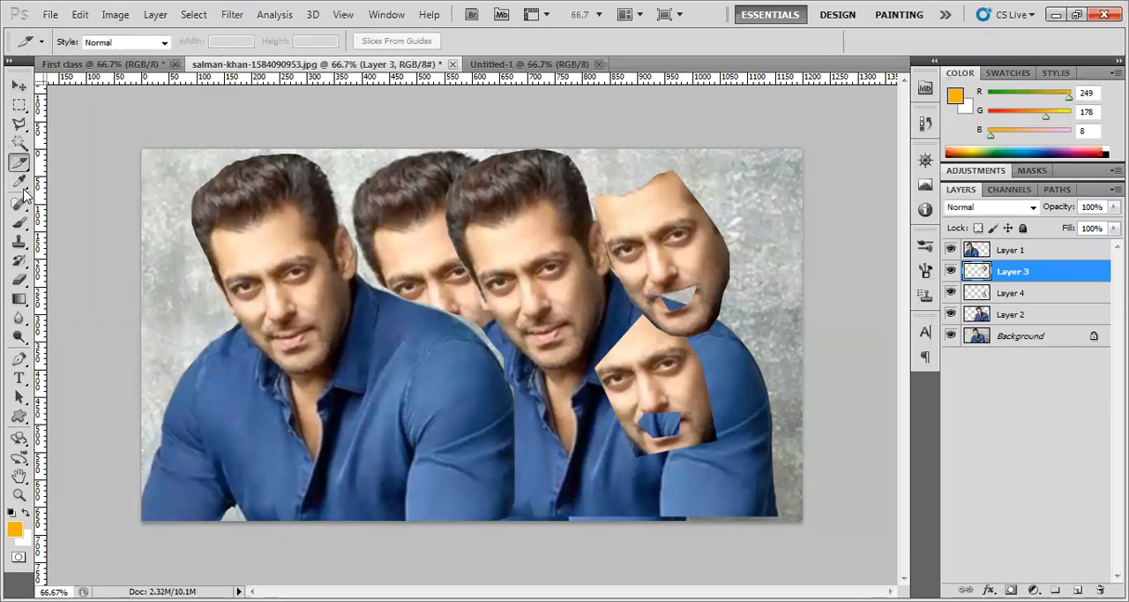
{"action": "left_click", "coordinate": [18, 181]}
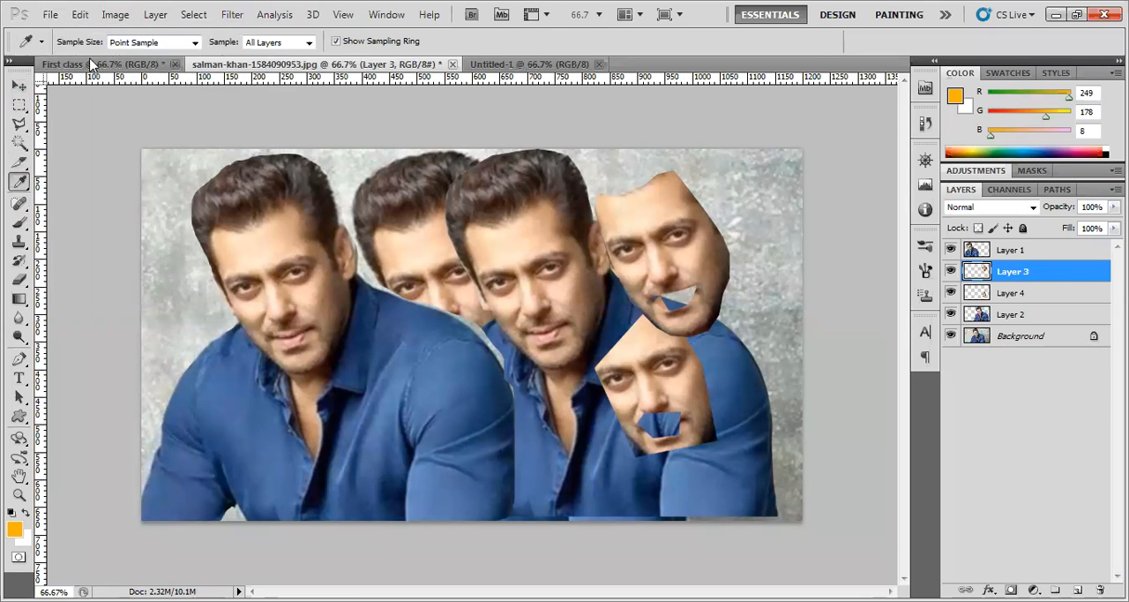
{"action": "left_click", "coordinate": [18, 85]}
{"action": "left_click_drag", "start_coordinate": [19, 123], "coordinate": [103, 147]}
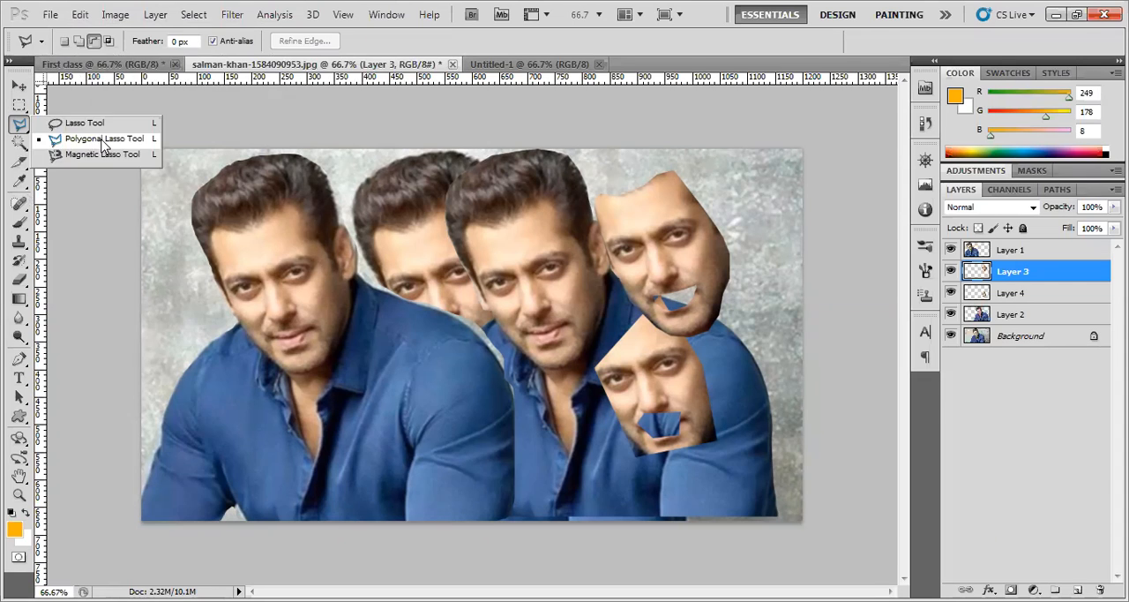
{"action": "left_click", "coordinate": [19, 86]}
In Untitled-1, draw an orange rectangle about 480 by 455 pixels near the canvas centre and make its shape layer active
{"action": "left_click", "coordinate": [510, 67]}
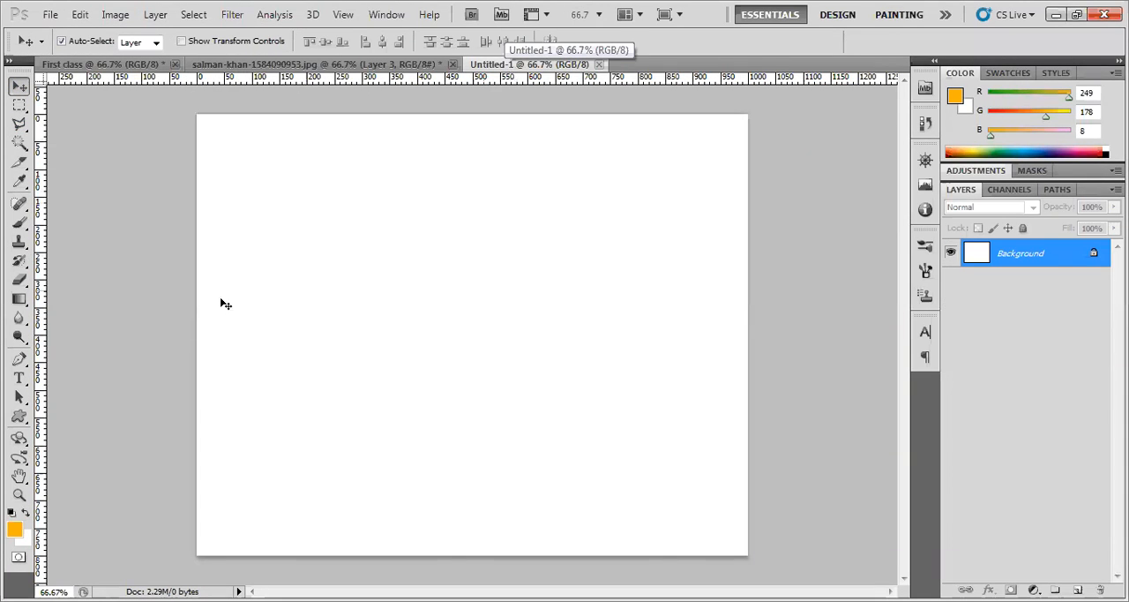
{"action": "left_click", "coordinate": [18, 415]}
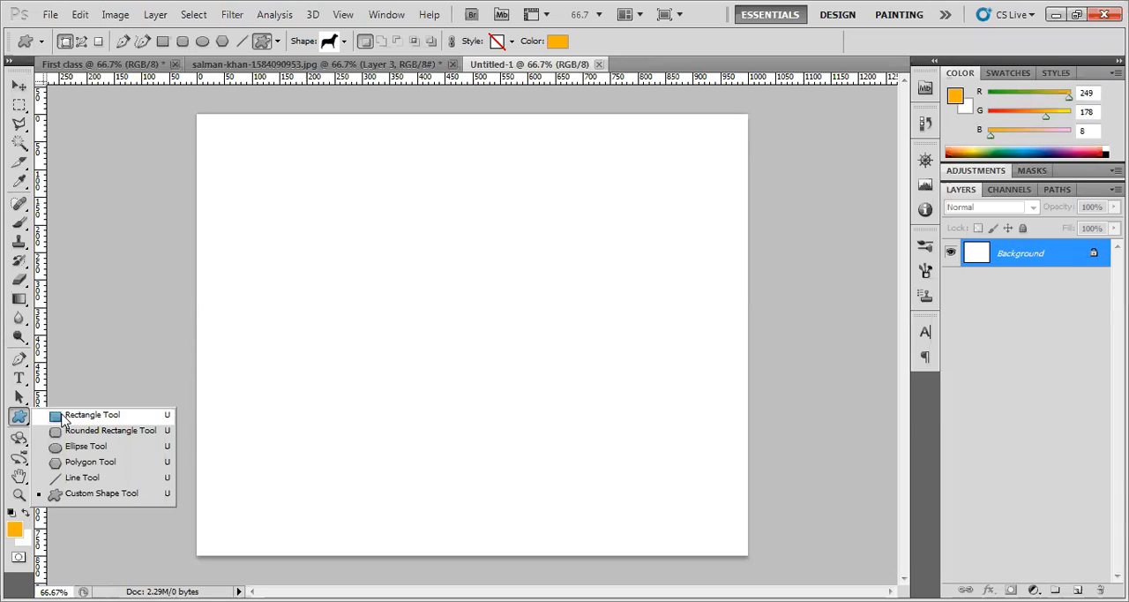
{"action": "left_click", "coordinate": [63, 416]}
{"action": "left_click_drag", "start_coordinate": [315, 203], "coordinate": [579, 453]}
{"action": "left_click", "coordinate": [1013, 289]}
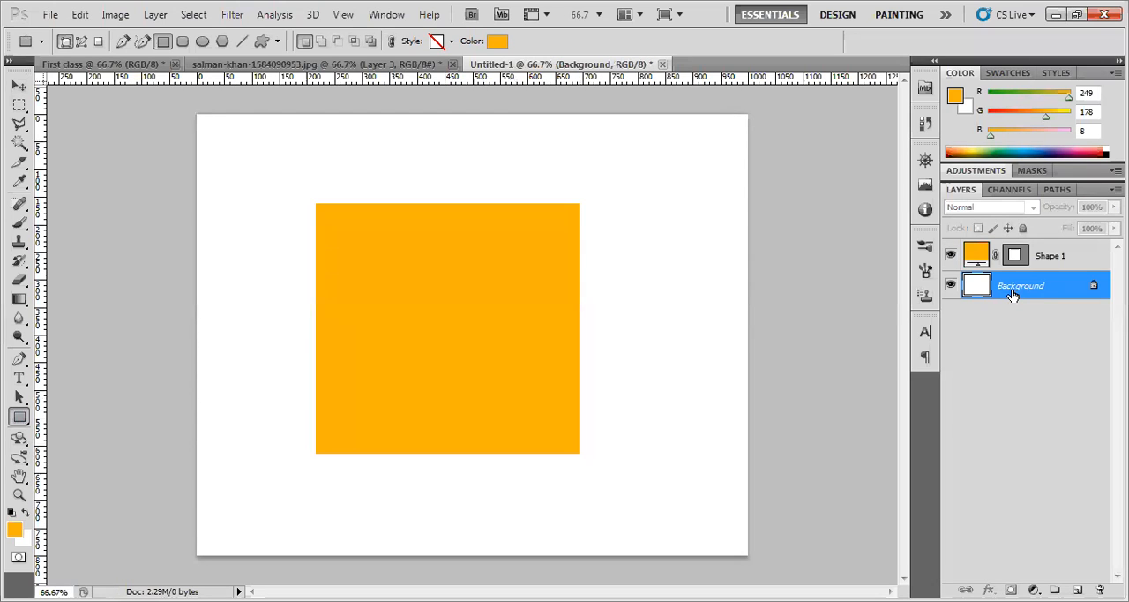
{"action": "left_click", "coordinate": [1082, 260]}
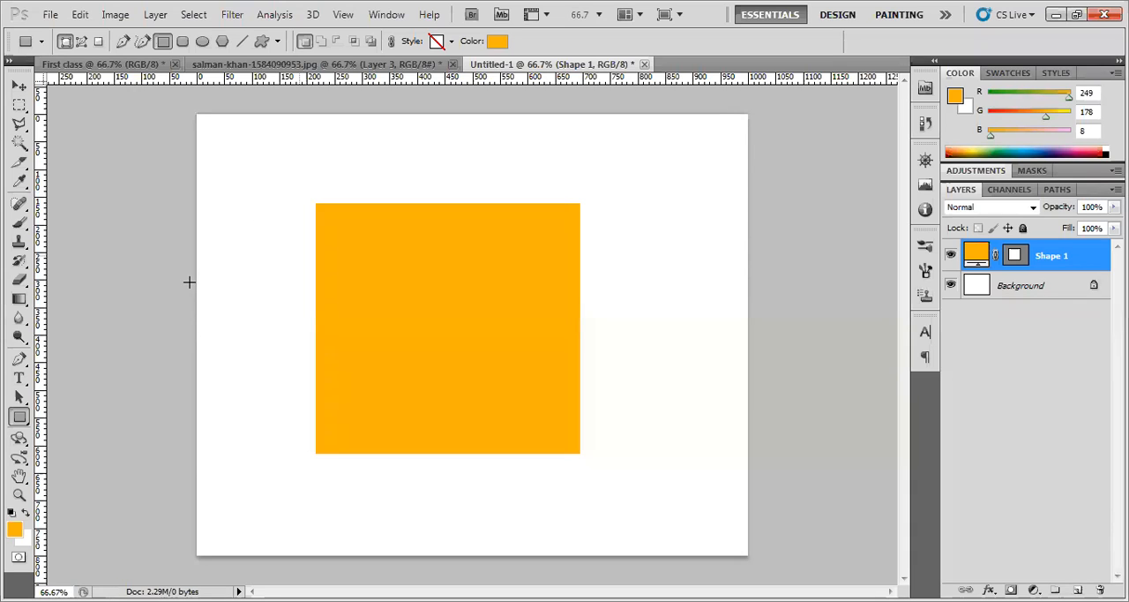
Draw a small rounded rectangle with a 30 px radius, about 130 by 125 pixels, beside the orange rectangle's right edge
{"action": "right_click", "coordinate": [19, 417]}
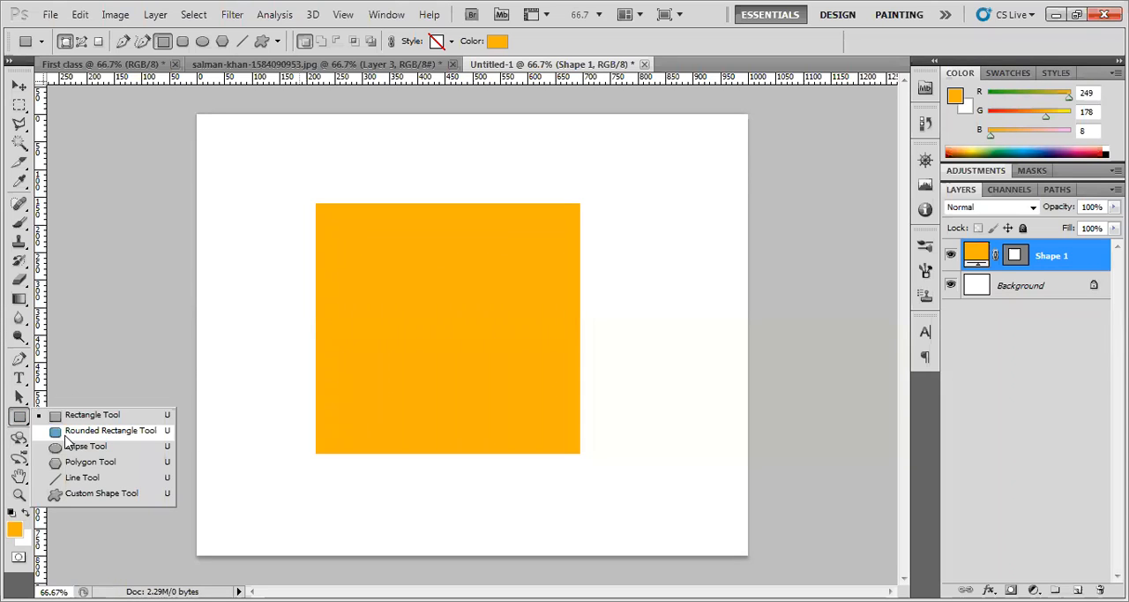
{"action": "left_click", "coordinate": [97, 430]}
{"action": "left_click_drag", "start_coordinate": [612, 238], "coordinate": [685, 307]}
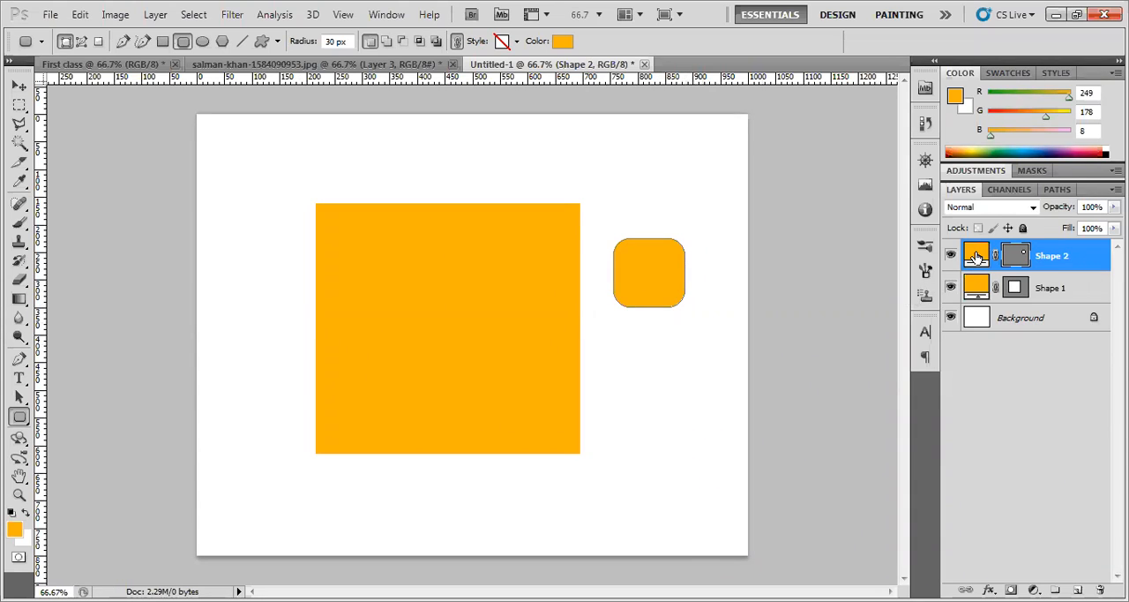
Change the rounded rectangle's fill to bright blue and select the large orange rectangle with the Move tool
{"action": "double_click", "coordinate": [975, 255]}
{"action": "left_click", "coordinate": [942, 418]}
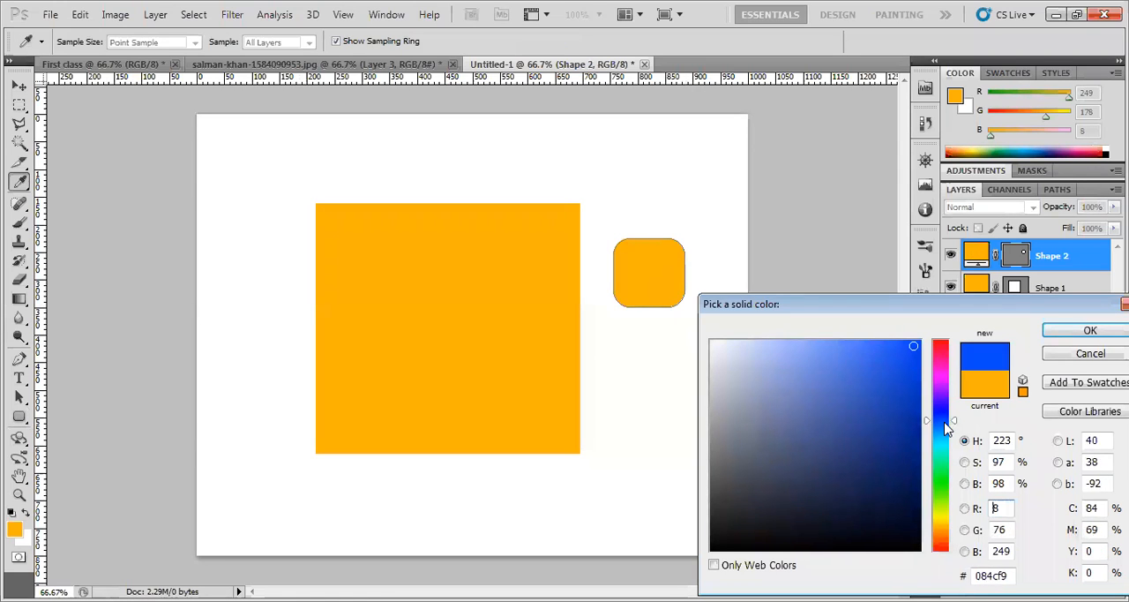
{"action": "left_click", "coordinate": [947, 424]}
{"action": "left_click", "coordinate": [1057, 333]}
{"action": "left_click", "coordinate": [19, 87]}
{"action": "left_click", "coordinate": [565, 301]}
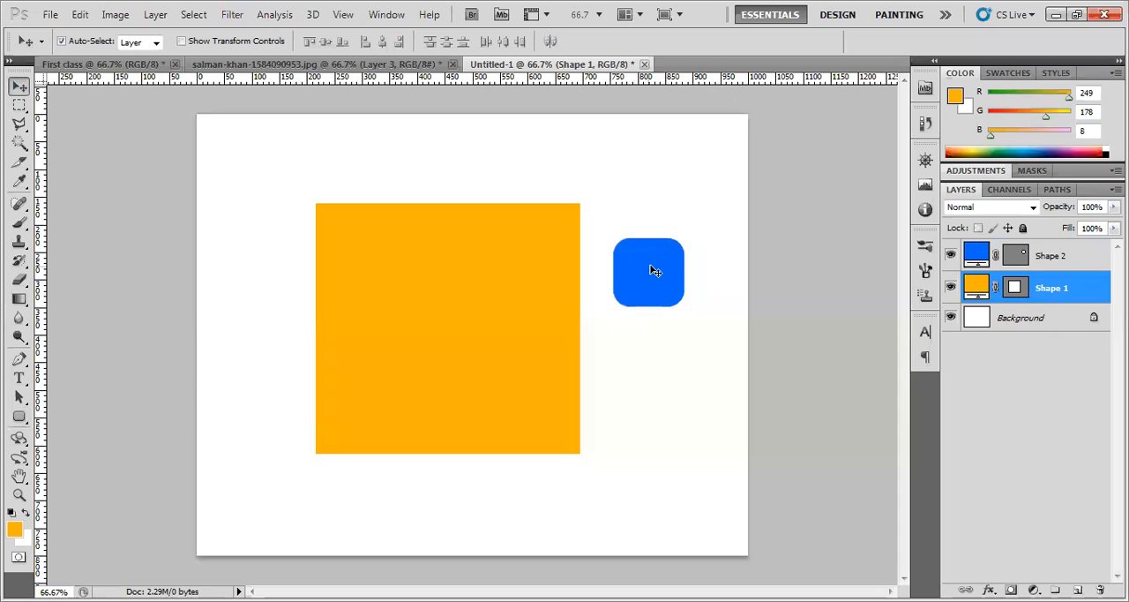
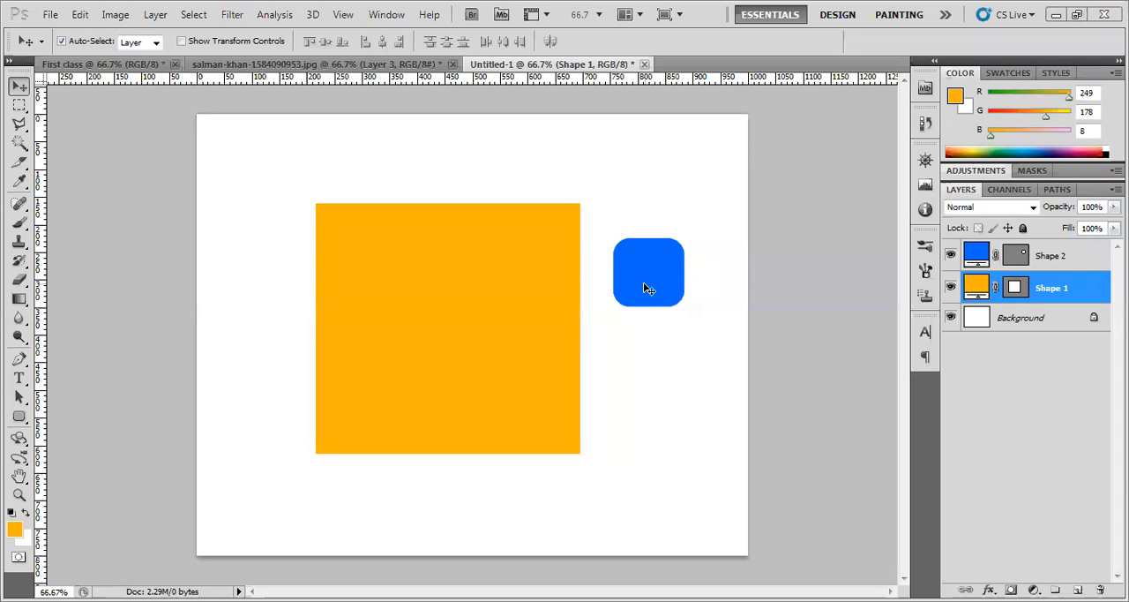
Move the orange rectangle about 50 pixels left and shift the blue rounded rectangle slightly down with the Move tool
{"action": "left_click_drag", "start_coordinate": [642, 285], "coordinate": [614, 285]}
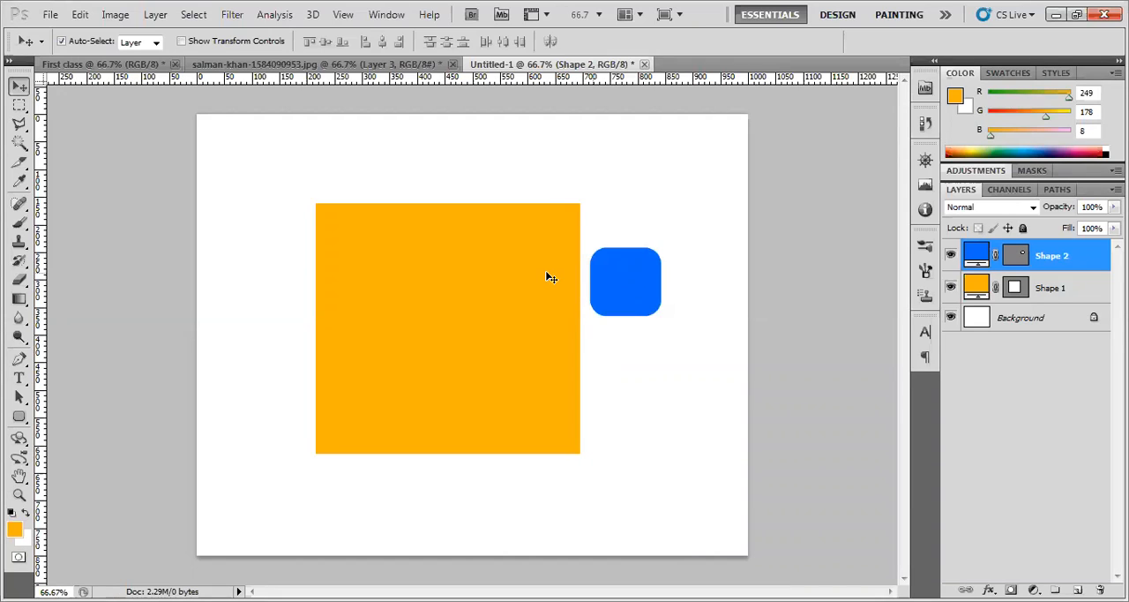
{"action": "left_click_drag", "start_coordinate": [643, 292], "coordinate": [646, 305]}
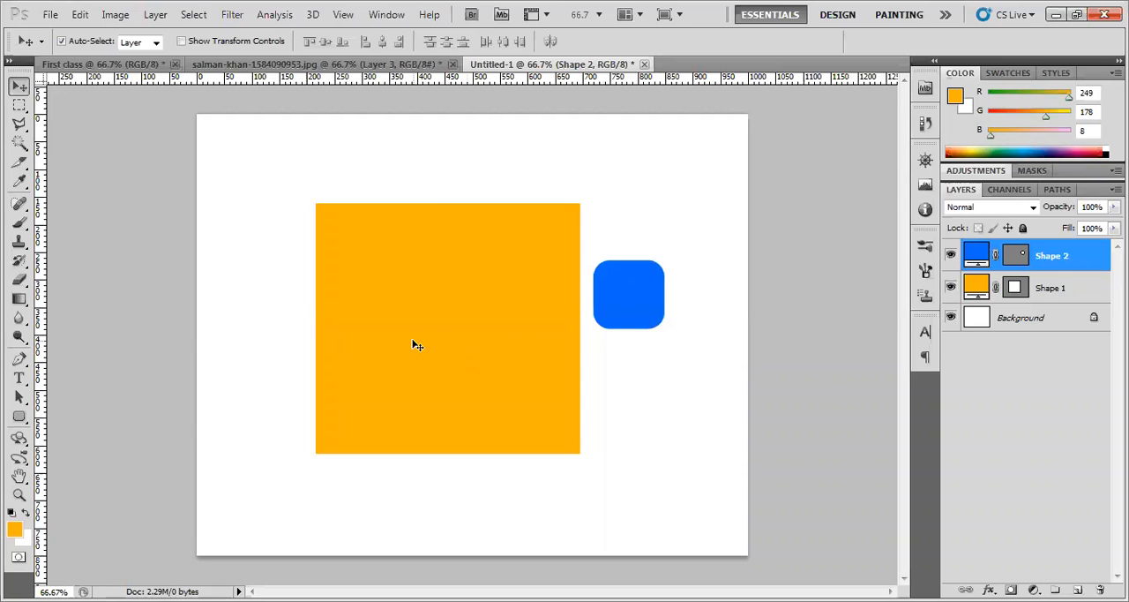
{"action": "left_click_drag", "start_coordinate": [628, 304], "coordinate": [642, 293]}
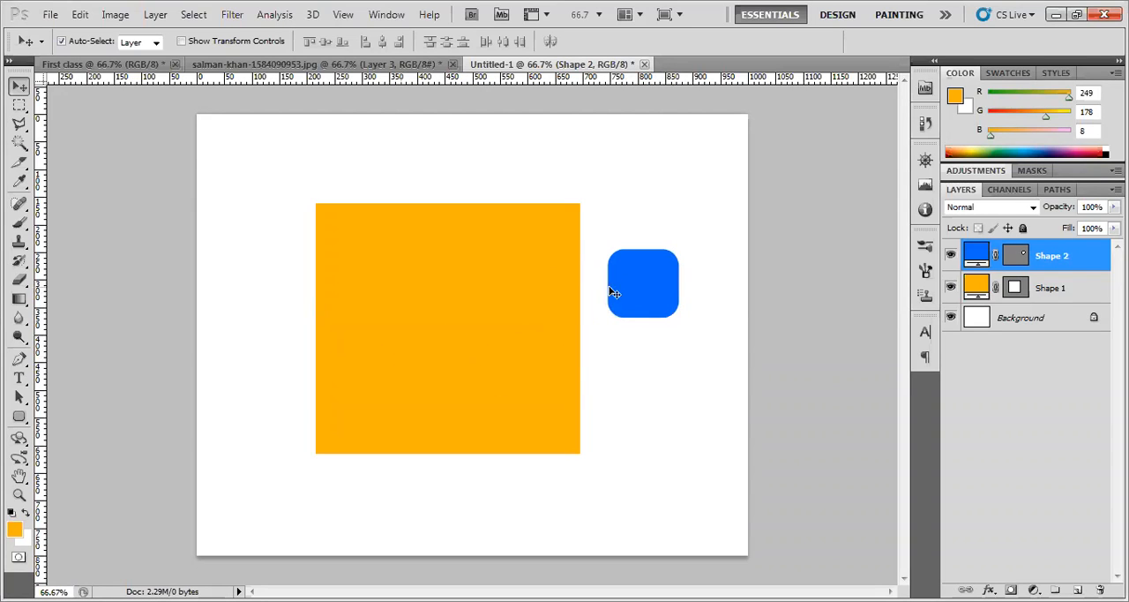
{"action": "left_click_drag", "start_coordinate": [451, 280], "coordinate": [423, 282]}
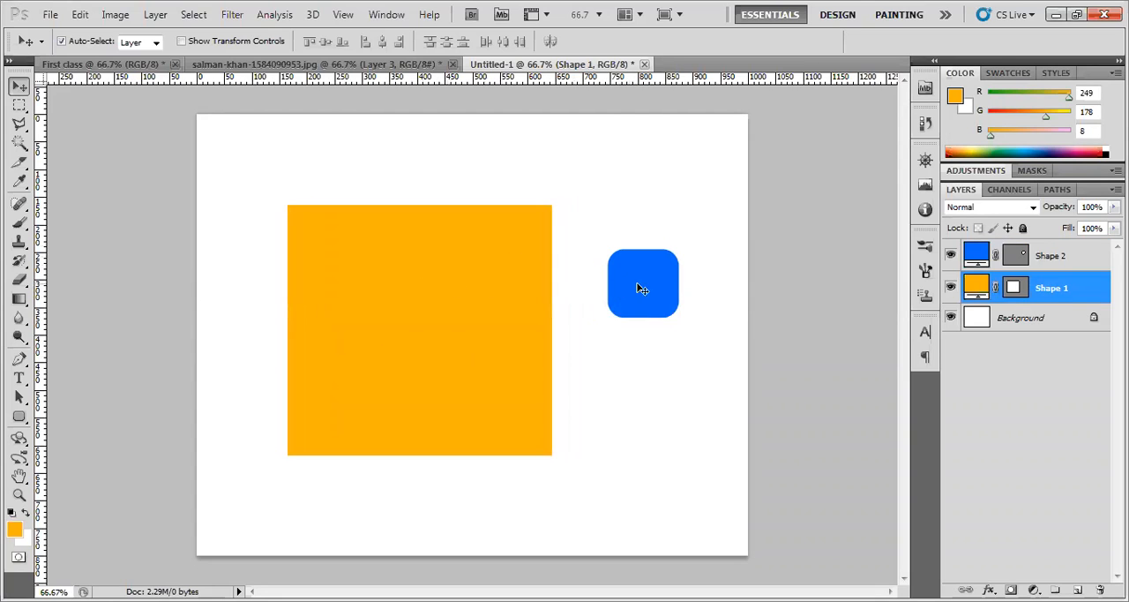
{"action": "left_click_drag", "start_coordinate": [629, 283], "coordinate": [628, 297]}
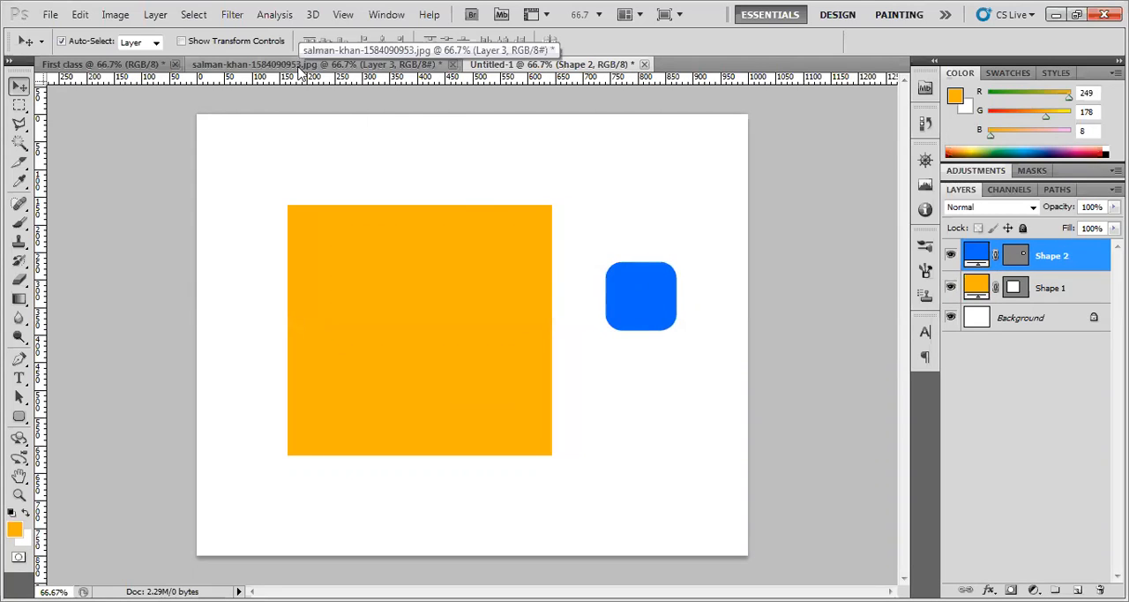
Draw an orange five-sided polygon about 155 pixels wide across the canvas's left edge, beside the large rectangle
{"action": "left_click", "coordinate": [19, 417]}
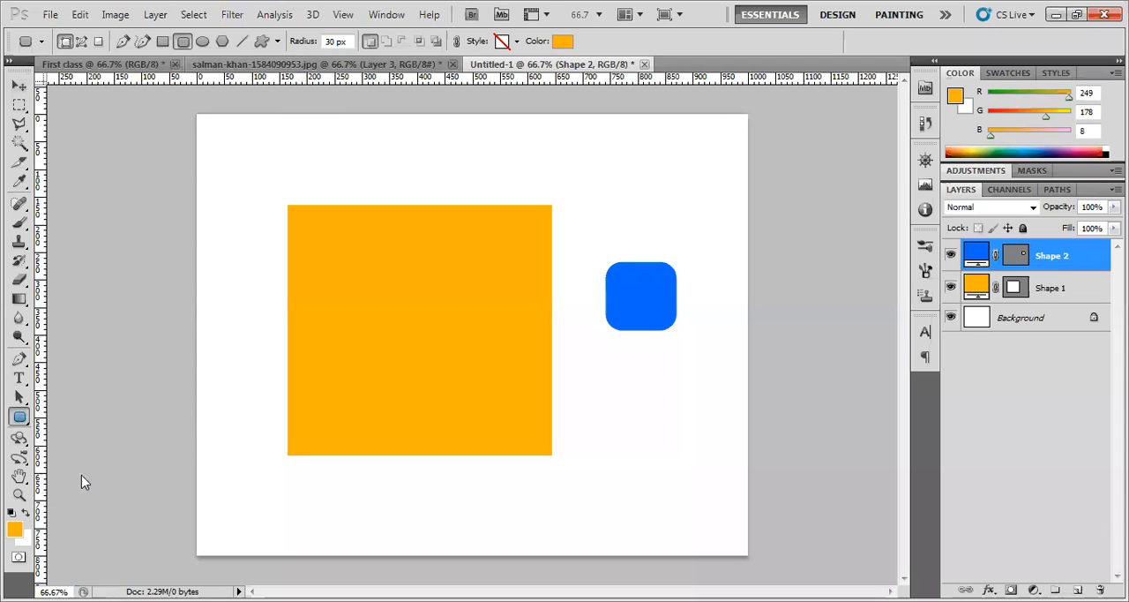
{"action": "right_click", "coordinate": [21, 418]}
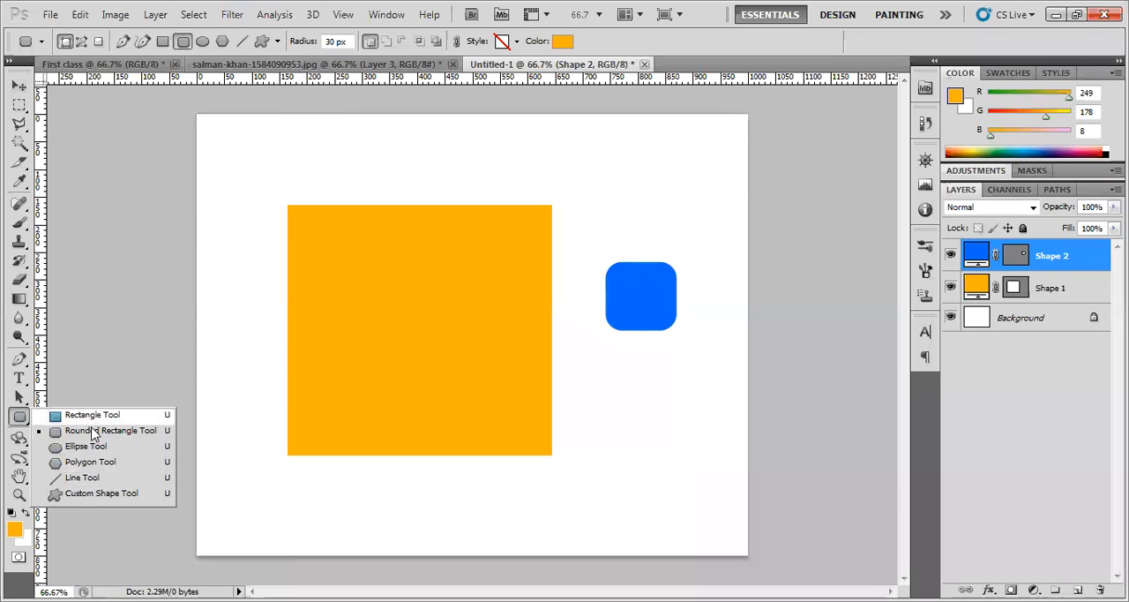
{"action": "left_click", "coordinate": [88, 461]}
{"action": "left_click_drag", "start_coordinate": [220, 348], "coordinate": [249, 386]}
Draw an orange circle about 170 pixels in diameter below the blue rounded rectangle with the Ellipse tool
{"action": "right_click", "coordinate": [17, 418]}
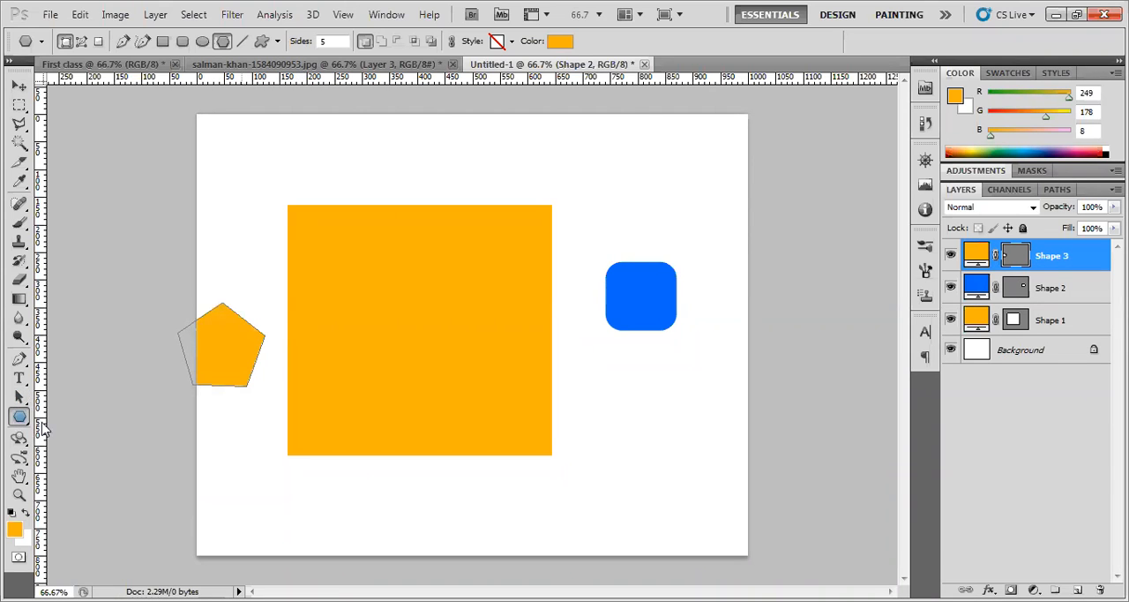
{"action": "left_click", "coordinate": [74, 448]}
{"action": "left_click_drag", "start_coordinate": [620, 368], "coordinate": [713, 461]}
Draw a horizontal line about 365 pixels long and 1 px in weight below the orange rectangle
{"action": "right_click", "coordinate": [20, 416]}
{"action": "left_click", "coordinate": [88, 478]}
{"action": "left_click_drag", "start_coordinate": [399, 502], "coordinate": [600, 502]}
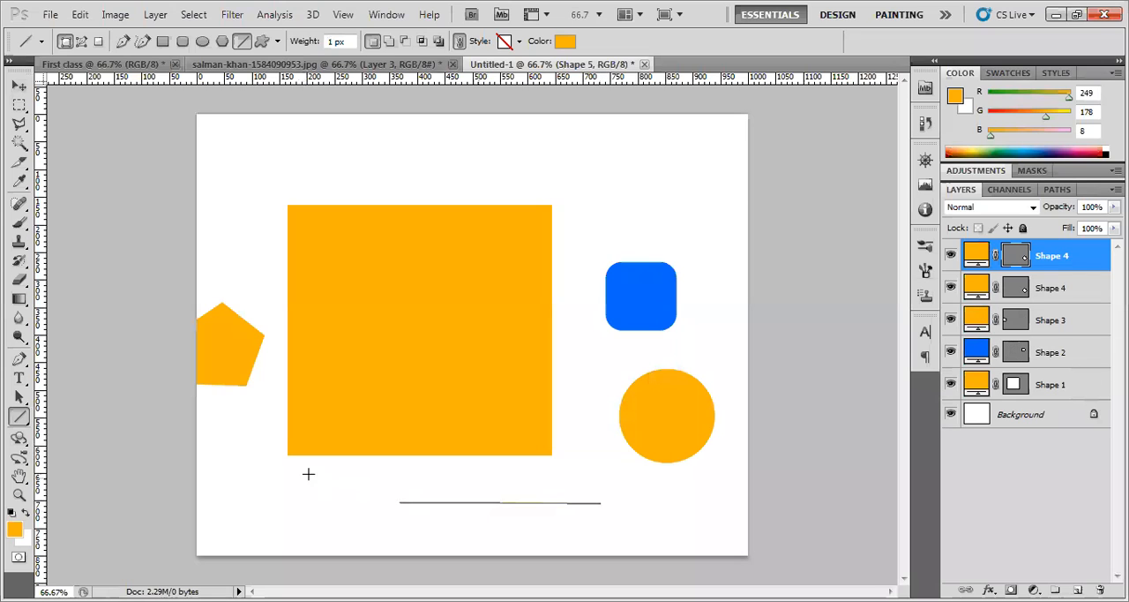
Draw the dog custom shape about 95 pixels wide above the blue rounded rectangle and deselect all layers
{"action": "right_click", "coordinate": [19, 417]}
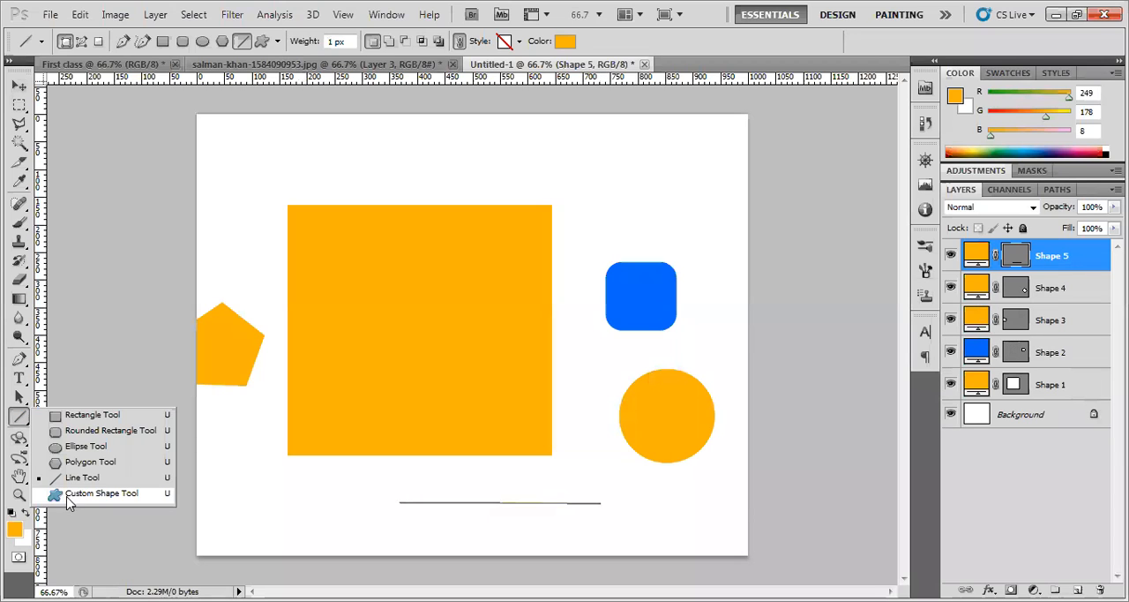
{"action": "left_click", "coordinate": [88, 496]}
{"action": "left_click_drag", "start_coordinate": [605, 160], "coordinate": [661, 190]}
{"action": "left_click", "coordinate": [19, 86]}
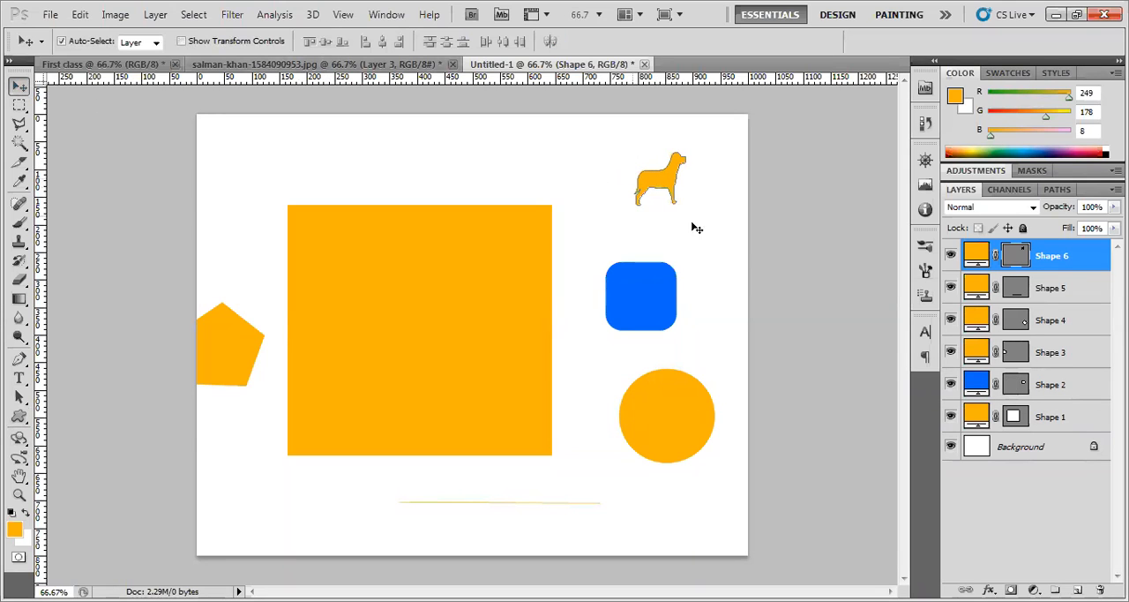
{"action": "left_click", "coordinate": [602, 191]}
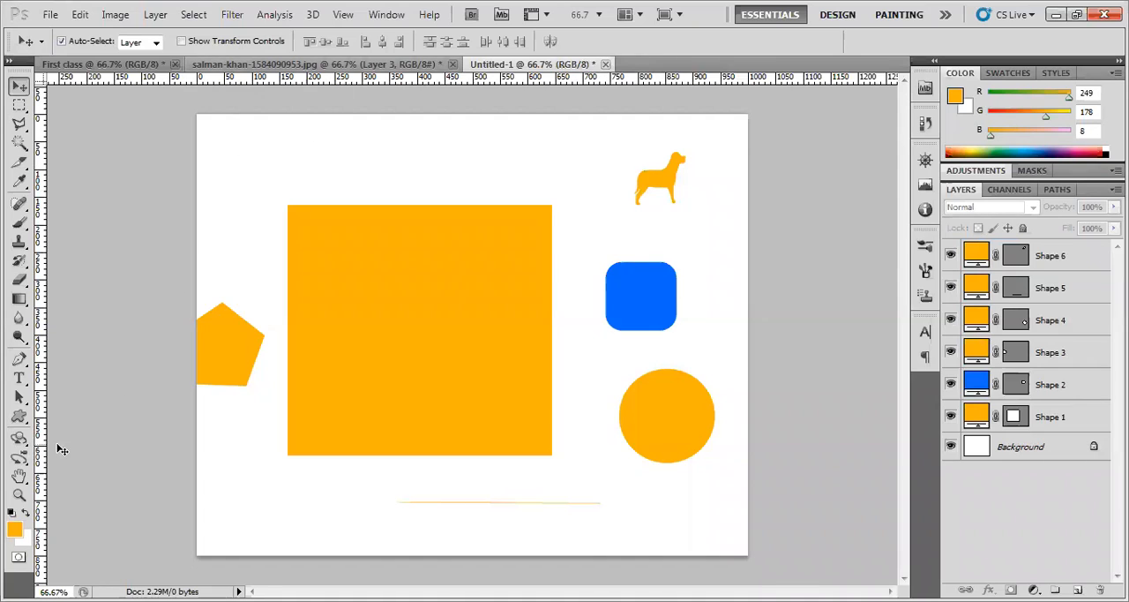
Switch from the Custom Shape tool to the Line tool
{"action": "left_click", "coordinate": [19, 416]}
{"action": "right_click", "coordinate": [19, 416]}
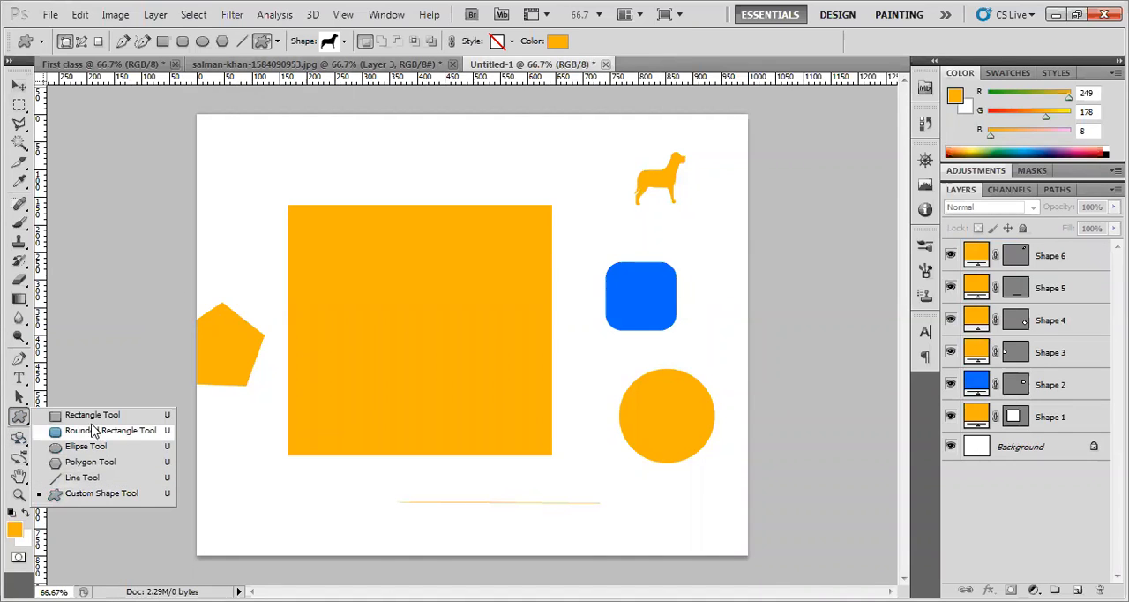
{"action": "left_click", "coordinate": [82, 477]}
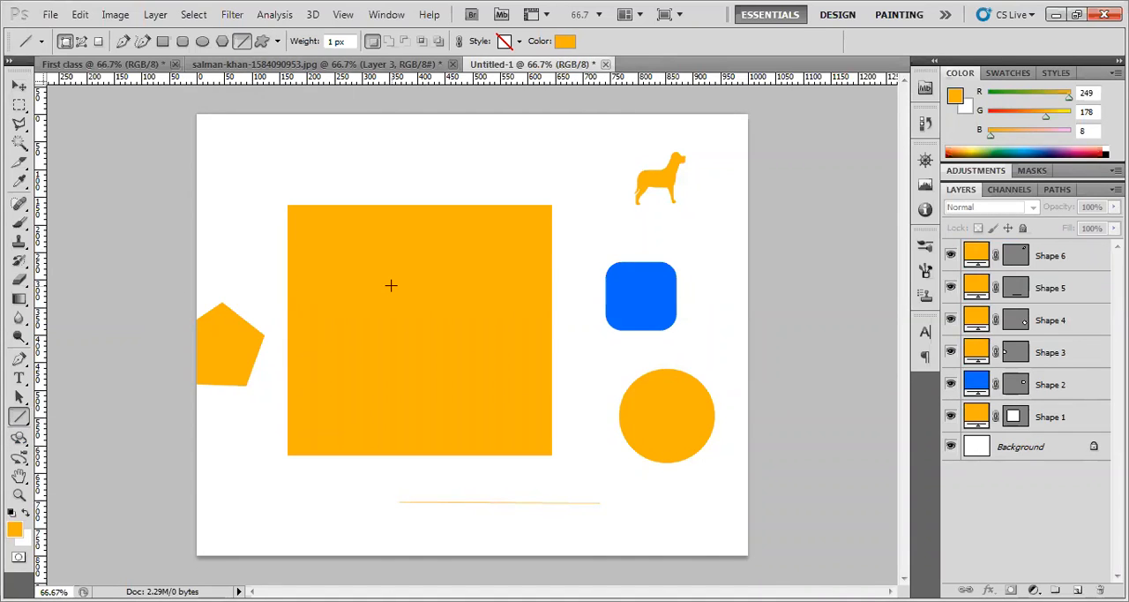
Make the dog's Shape 6 layer active and toggle its visibility off and back on
{"action": "left_click", "coordinate": [1040, 264]}
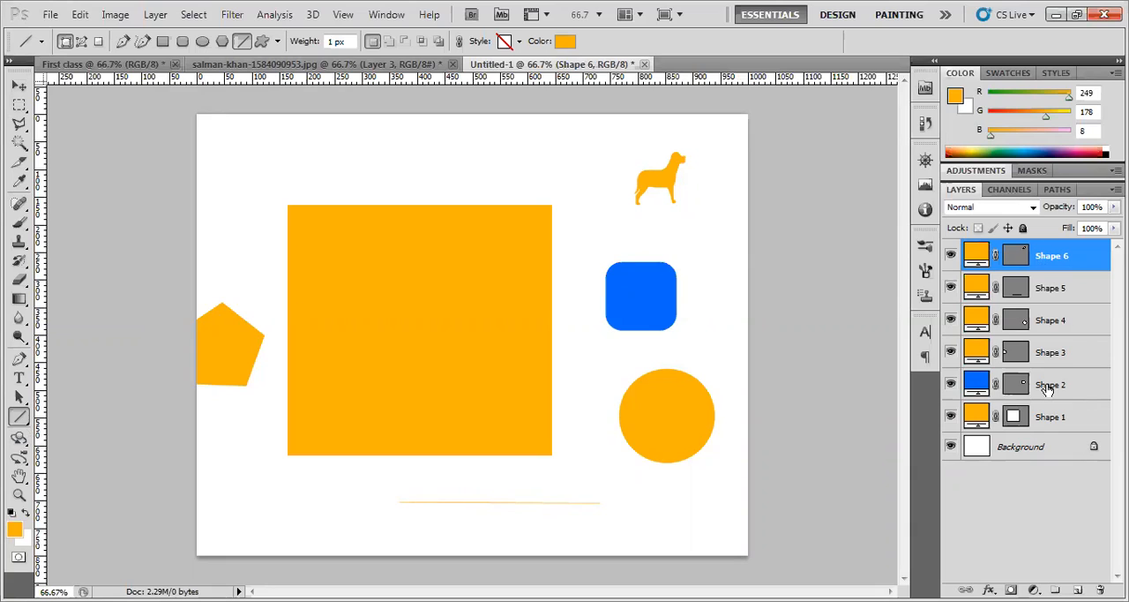
{"action": "left_click", "coordinate": [950, 255]}
{"action": "left_click", "coordinate": [951, 256]}
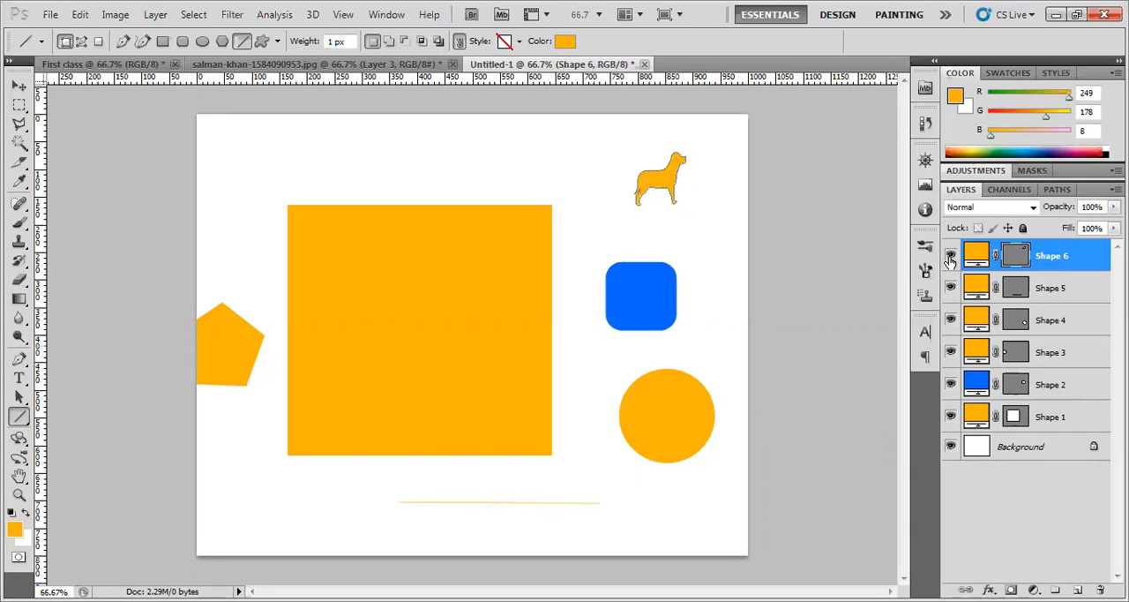
{"action": "left_click", "coordinate": [951, 256]}
{"action": "left_click", "coordinate": [951, 256]}
Switch to the salman-khan-1584090953.jpg document and activate the Elliptical Marquee tool
{"action": "left_click_drag", "start_coordinate": [18, 106], "coordinate": [62, 108]}
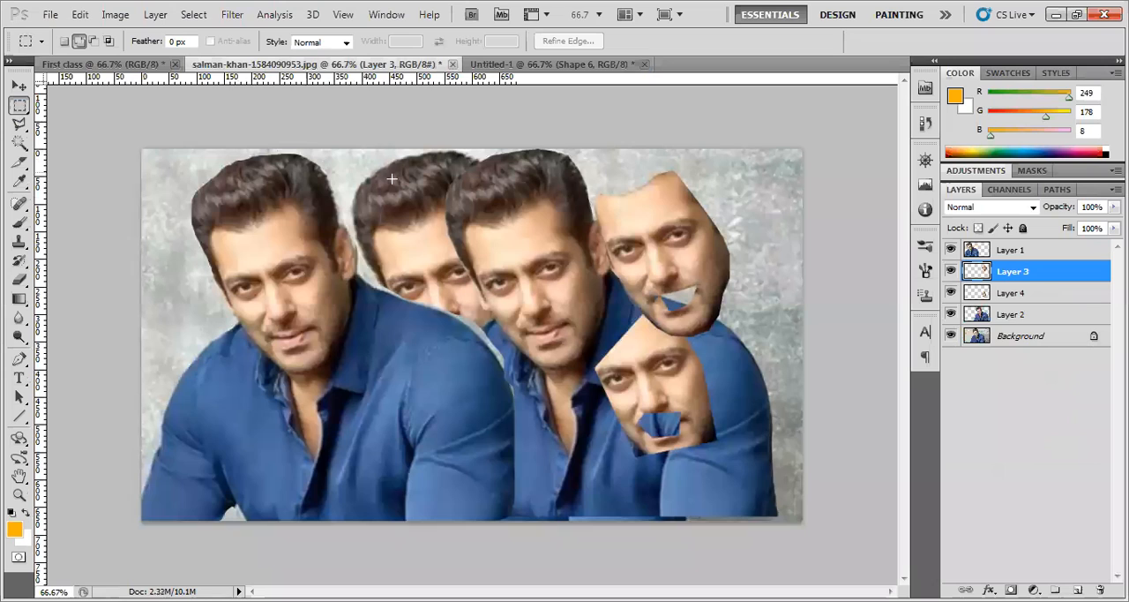
{"action": "left_click", "coordinate": [257, 65]}
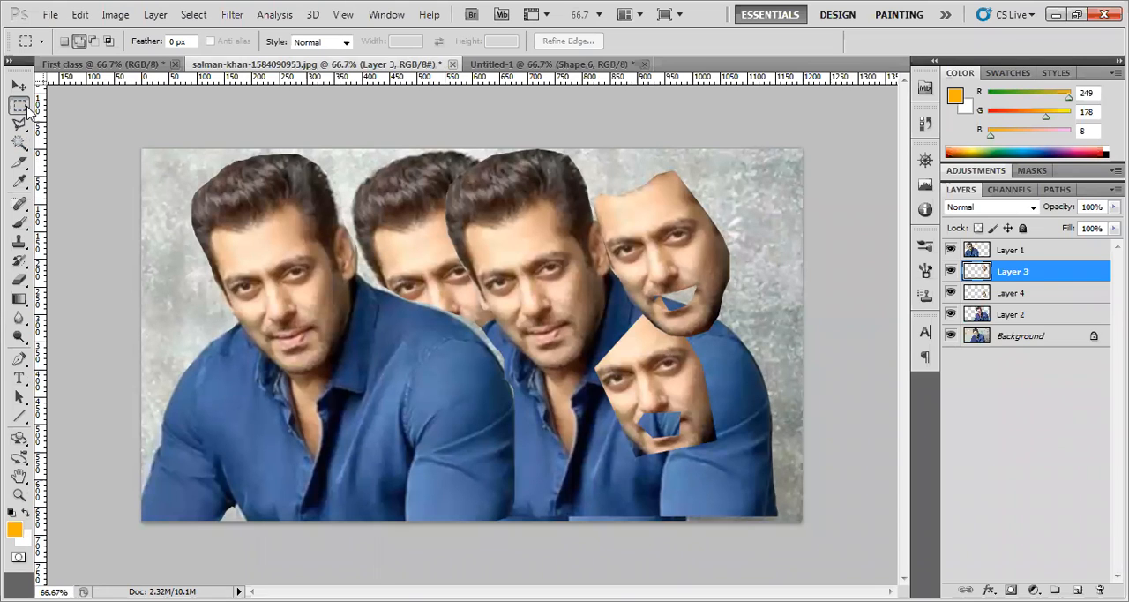
{"action": "left_click", "coordinate": [27, 112]}
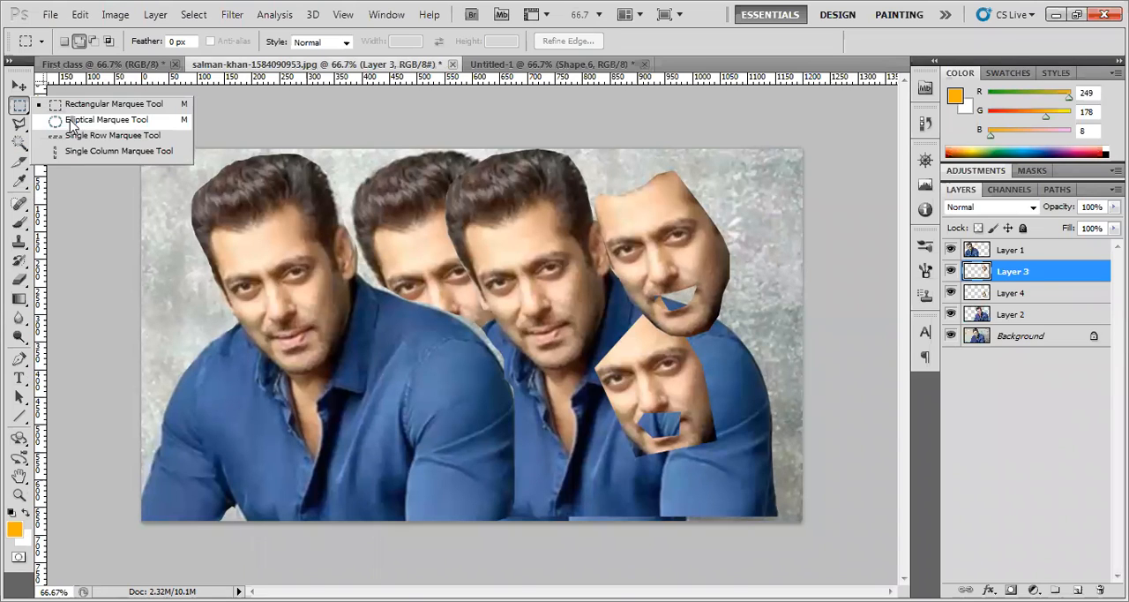
{"action": "left_click", "coordinate": [70, 120]}
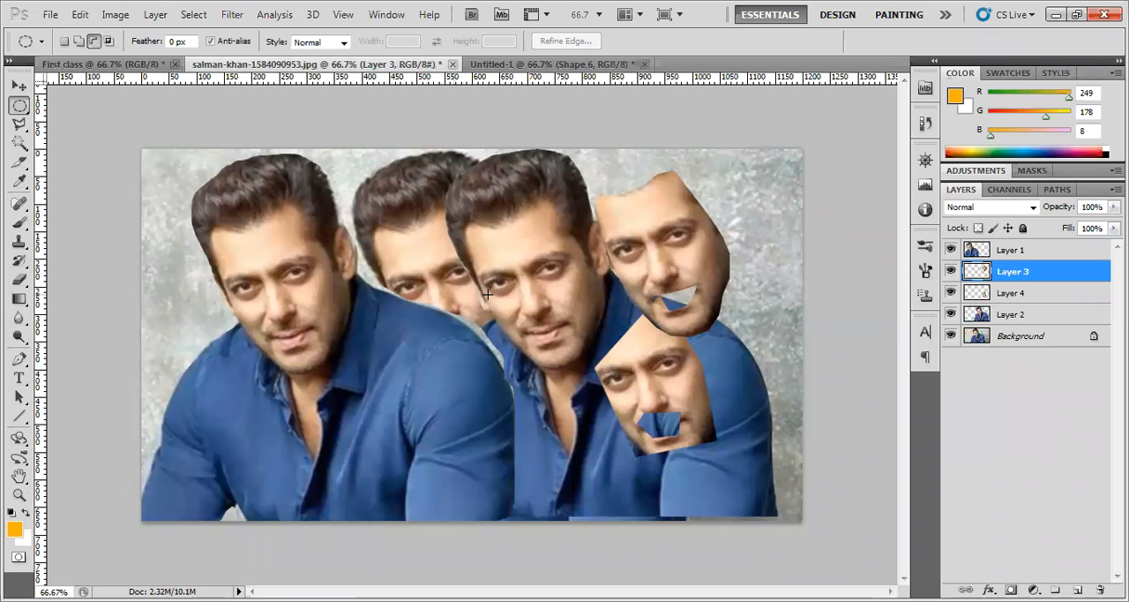
Try the plain Lasso tool and return to the Polygonal Lasso tool
{"action": "left_click", "coordinate": [26, 130]}
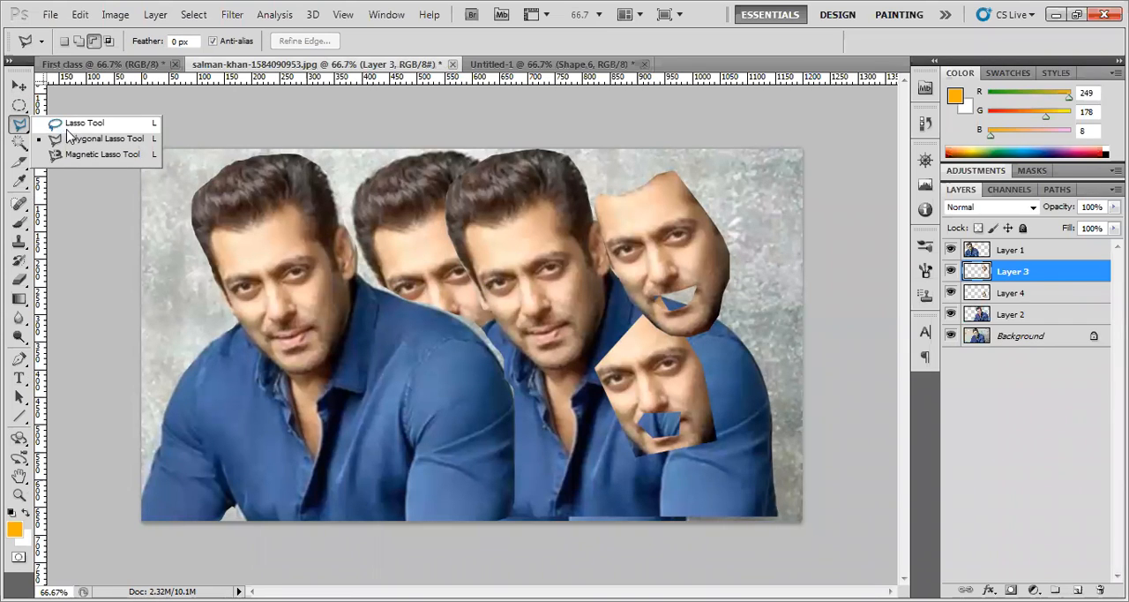
{"action": "left_click", "coordinate": [84, 123]}
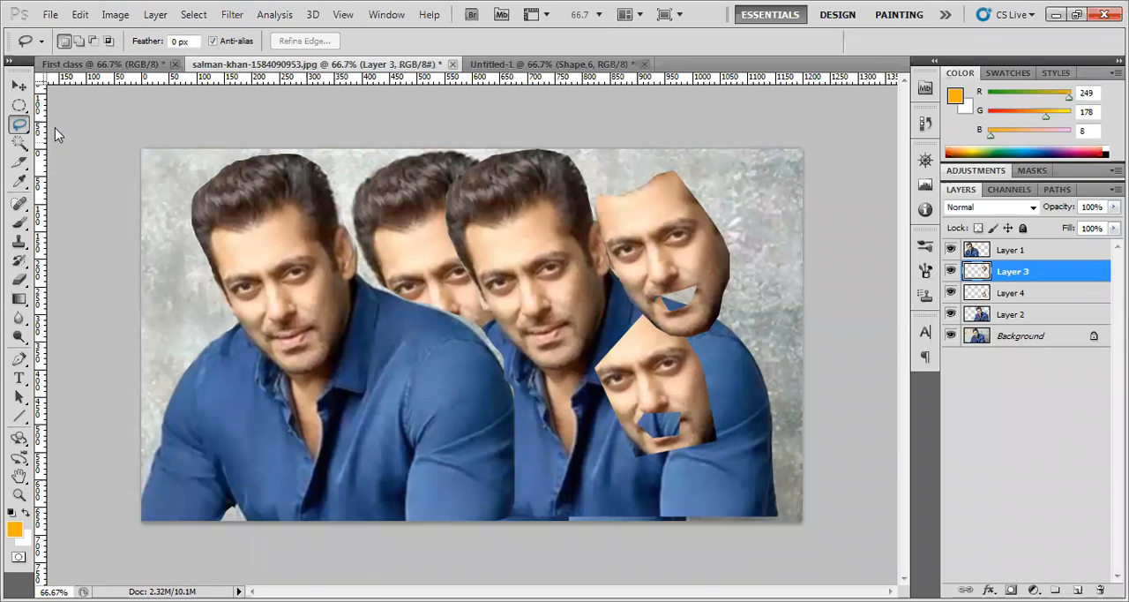
{"action": "left_click", "coordinate": [25, 126]}
{"action": "left_click", "coordinate": [71, 143]}
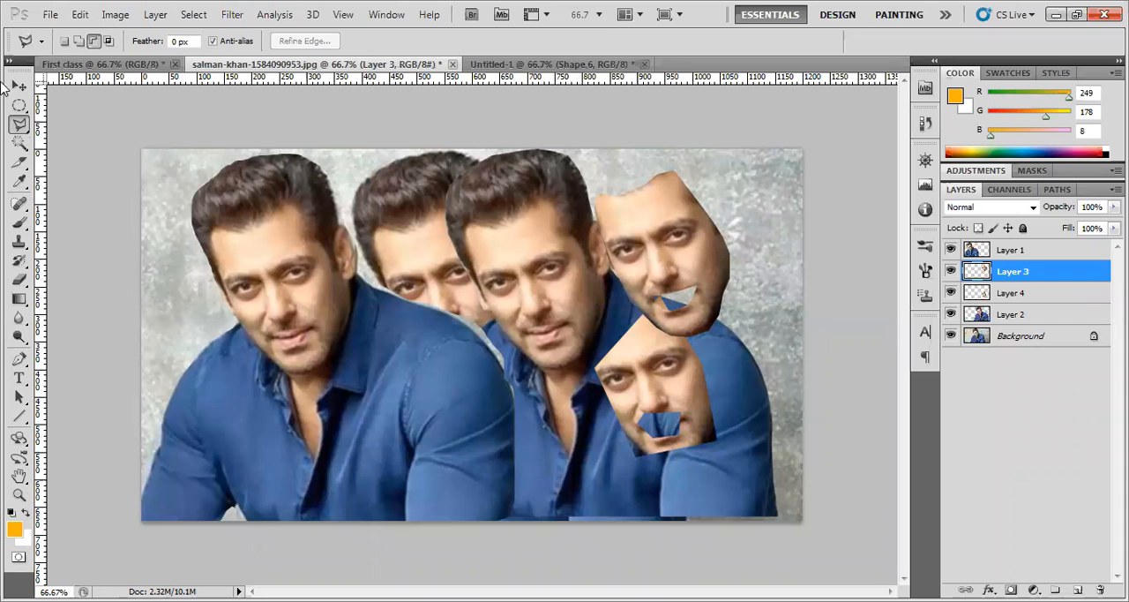
Move the Layer 3 face cutout into the photo's upper-right corner and the Layer 4 face cutout into its lower-right corner
{"action": "key", "text": "v"}
{"action": "left_click_drag", "start_coordinate": [670, 245], "coordinate": [718, 225]}
{"action": "left_click_drag", "start_coordinate": [665, 363], "coordinate": [795, 427]}
{"action": "left_click_drag", "start_coordinate": [729, 293], "coordinate": [736, 277]}
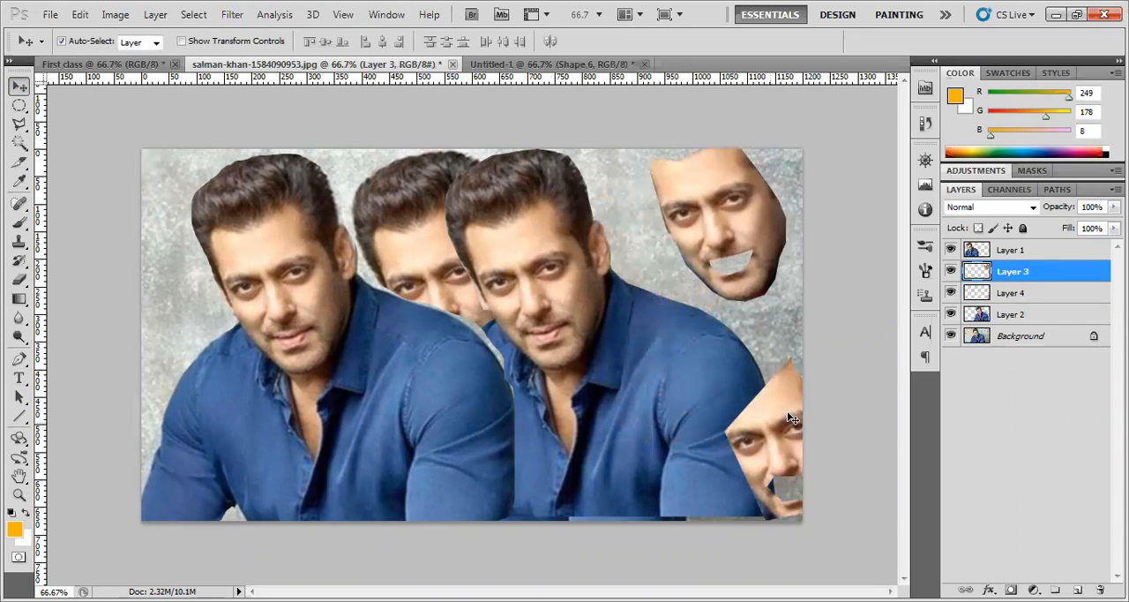
{"action": "left_click_drag", "start_coordinate": [787, 407], "coordinate": [744, 403]}
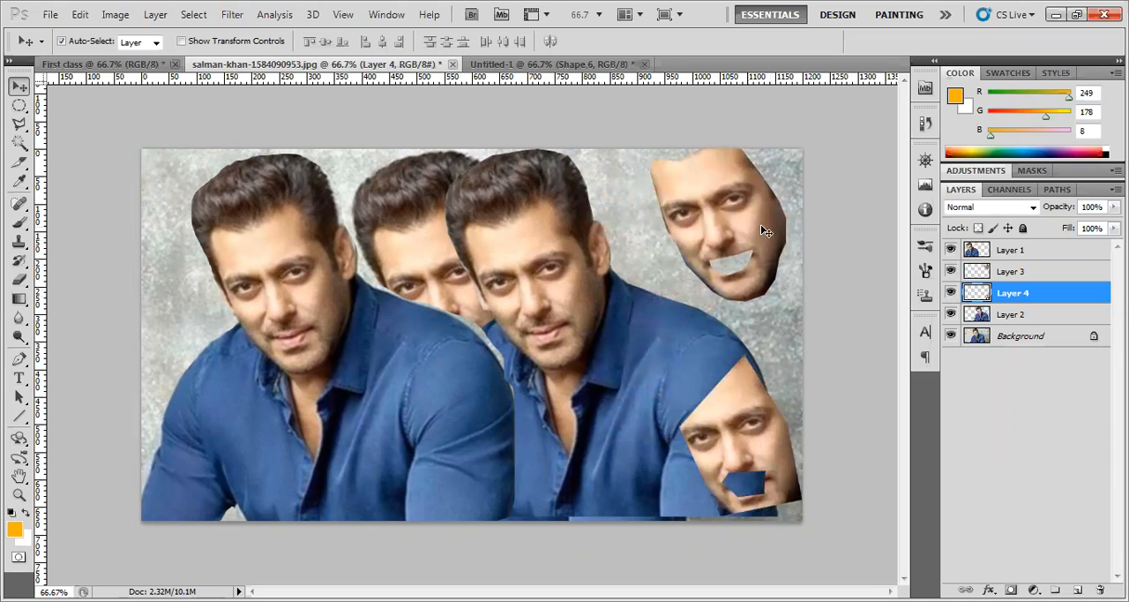
{"action": "left_click_drag", "start_coordinate": [760, 224], "coordinate": [760, 235]}
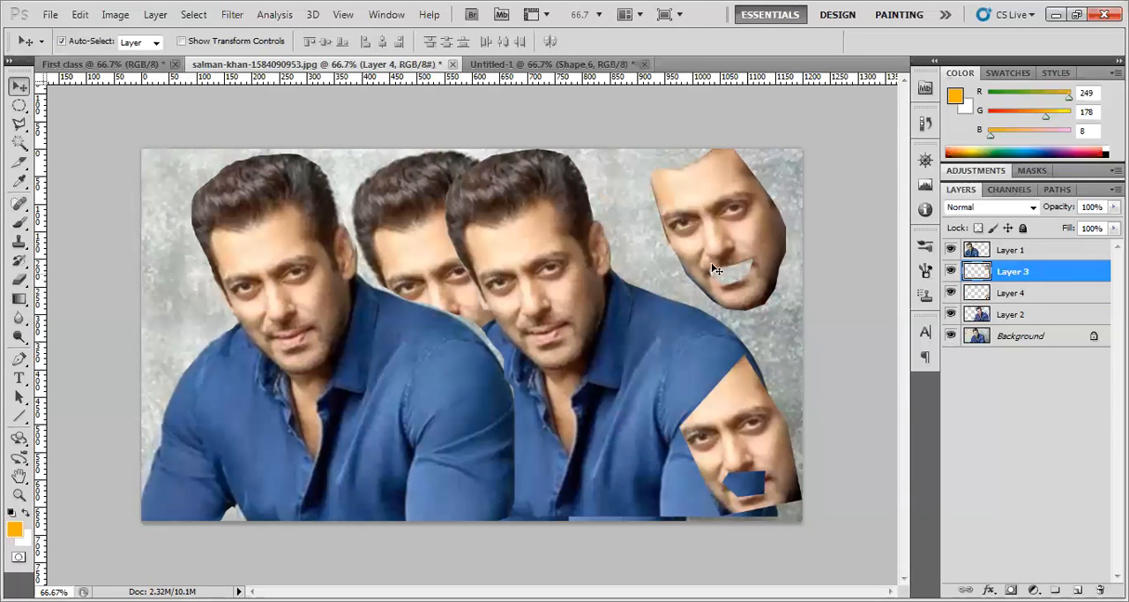
Nudge the Layer 4 face cutout up and left, and move the Layer 2 figure slightly down and left
{"action": "left_click", "coordinate": [755, 434]}
{"action": "left_click_drag", "start_coordinate": [755, 434], "coordinate": [744, 427]}
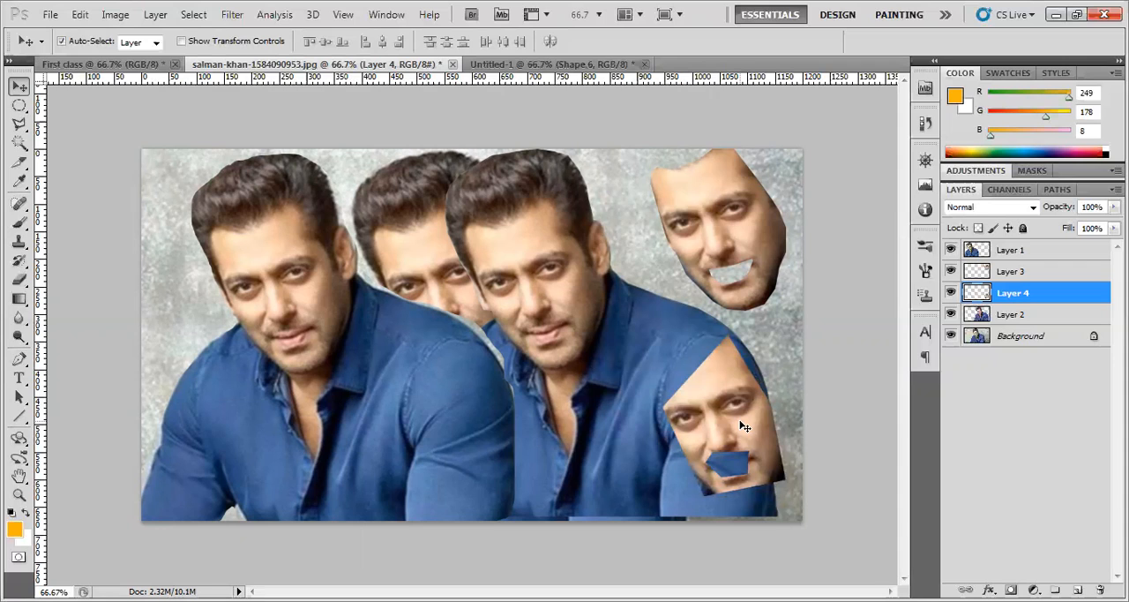
{"action": "left_click_drag", "start_coordinate": [740, 421], "coordinate": [740, 426]}
{"action": "mouse_move", "coordinate": [634, 349]}
{"action": "left_mouse_down"}
{"action": "mouse_move", "coordinate": [597, 360]}
{"action": "mouse_move", "coordinate": [619, 361]}
{"action": "left_mouse_up"}
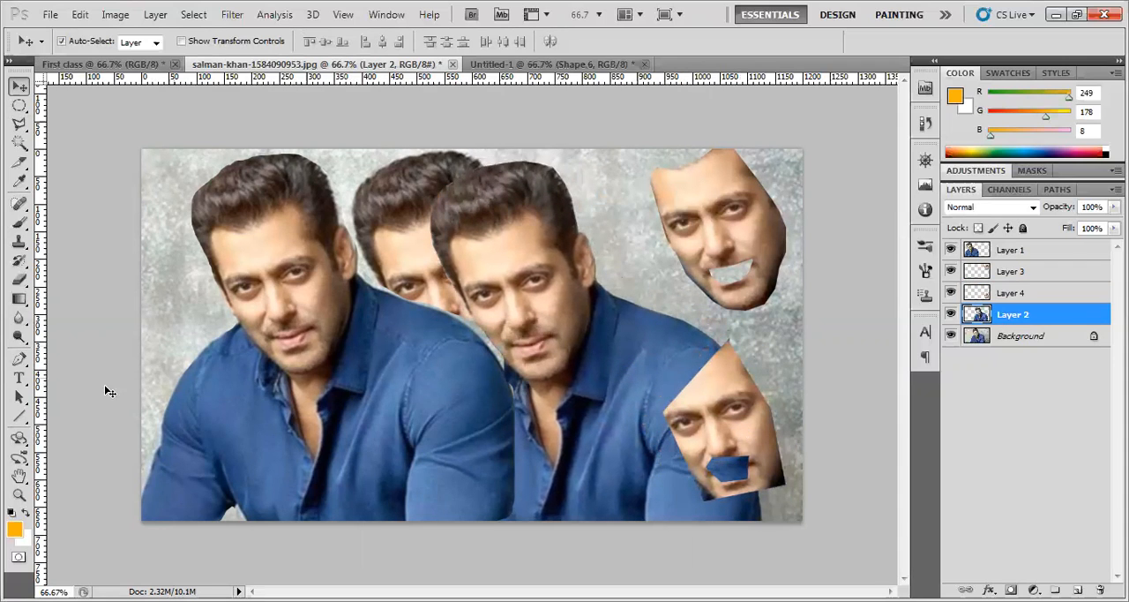
Rotate the Layer 2 figure 15.61° clockwise with Free Transform and move it to the right
{"action": "left_click", "coordinate": [19, 495]}
{"action": "left_click_drag", "start_coordinate": [222, 264], "coordinate": [234, 270]}
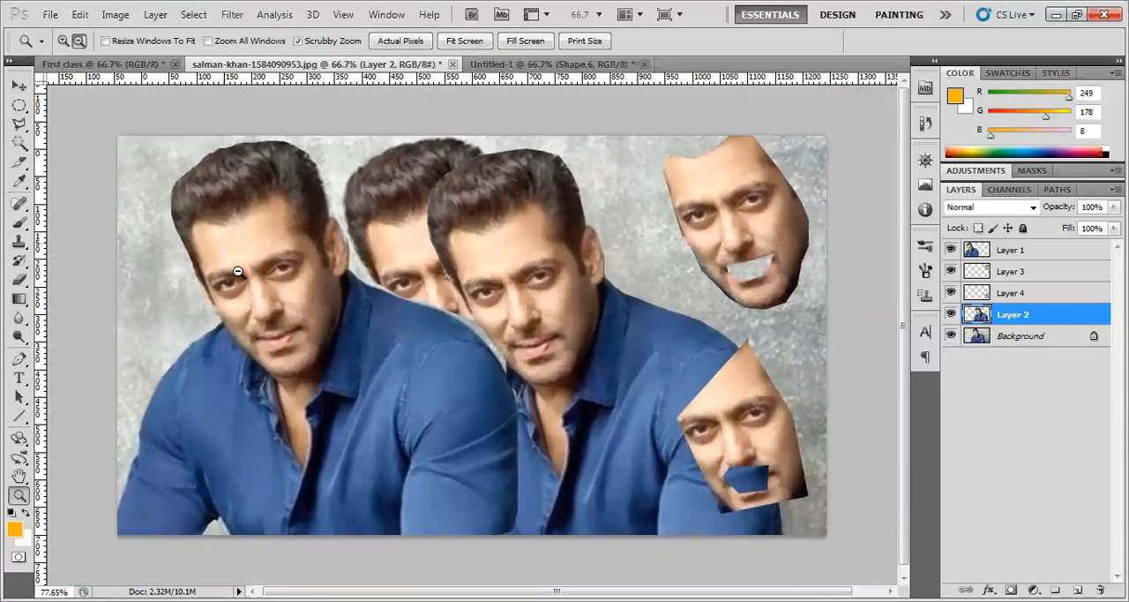
{"action": "left_click", "coordinate": [19, 87]}
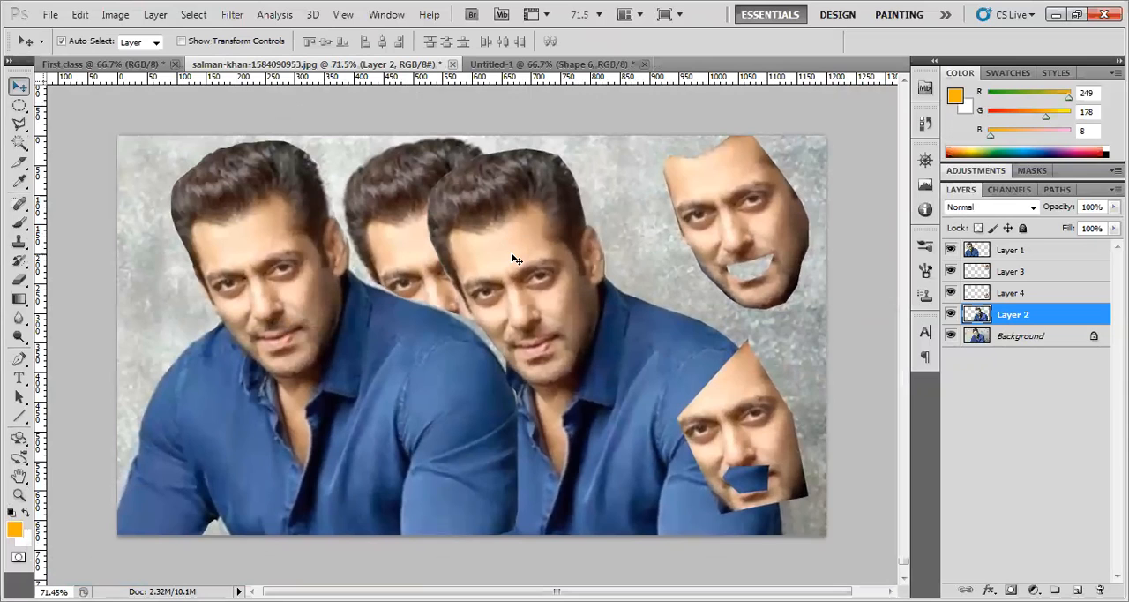
{"action": "key", "text": "ctrl+t"}
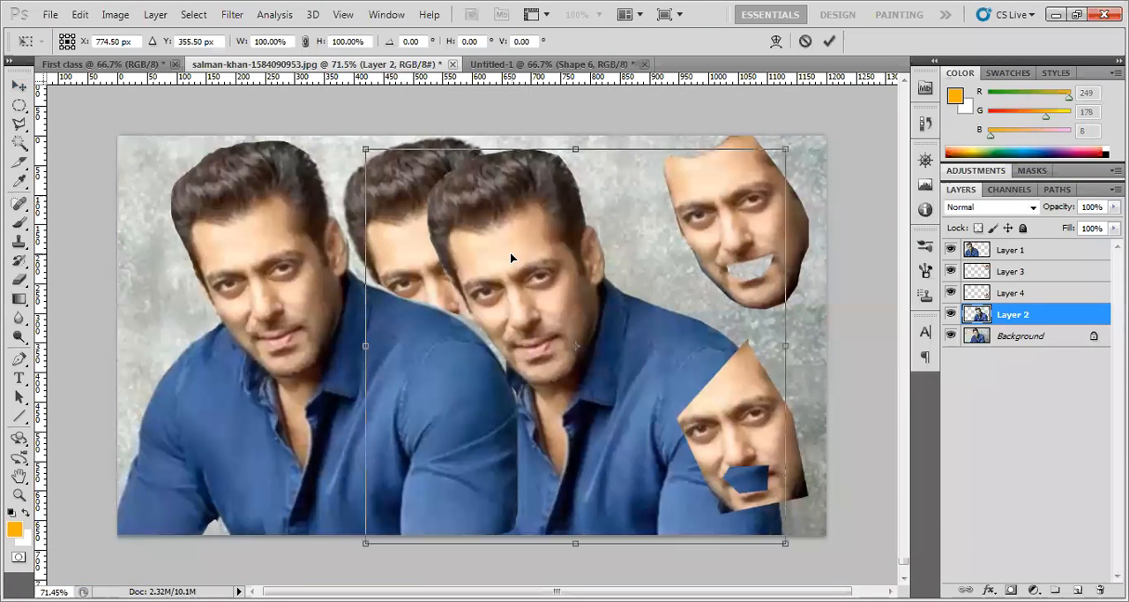
{"action": "left_click_drag", "start_coordinate": [803, 143], "coordinate": [858, 251]}
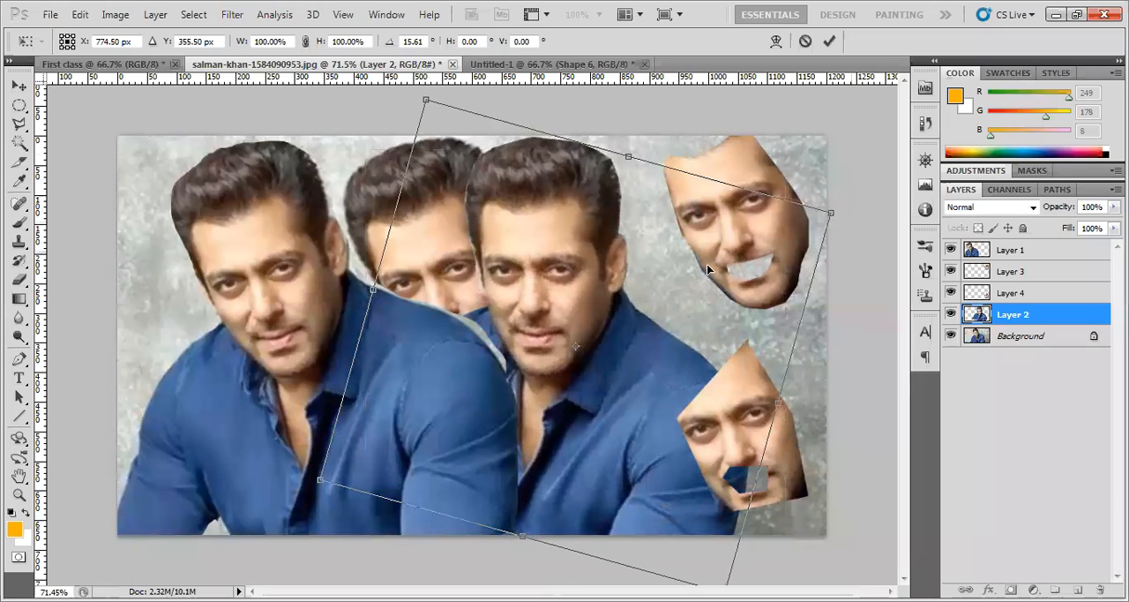
{"action": "left_click", "coordinate": [829, 40]}
{"action": "left_click_drag", "start_coordinate": [546, 284], "coordinate": [598, 287]}
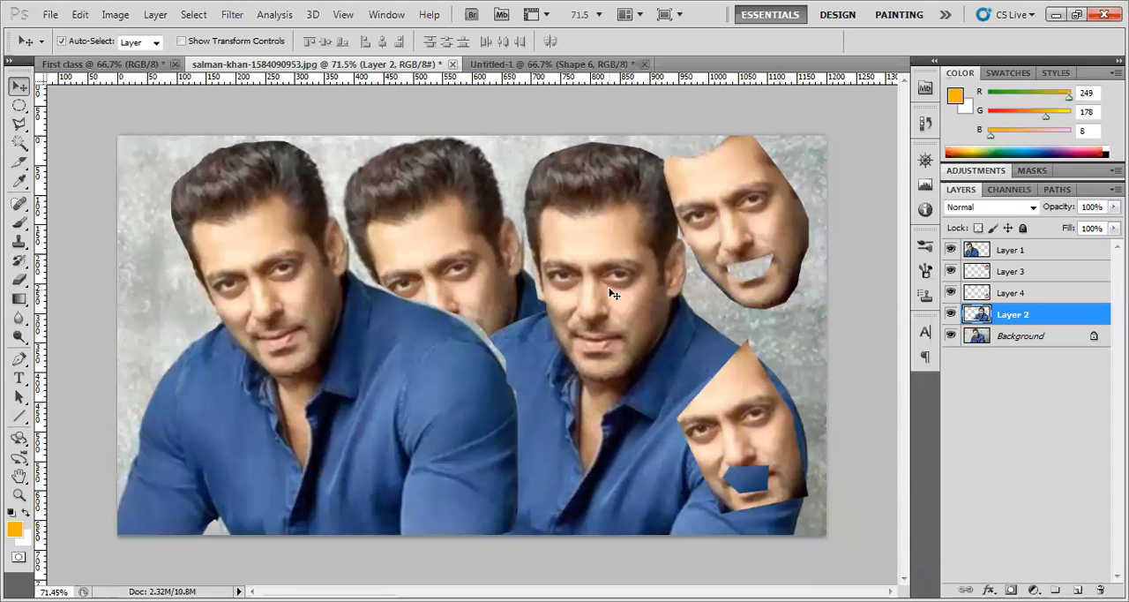
Try scaling the Layer 2 figure to 90.39% width and 89.15% height with Free Transform, and cancel the transform
{"action": "key", "text": "ctrl+t"}
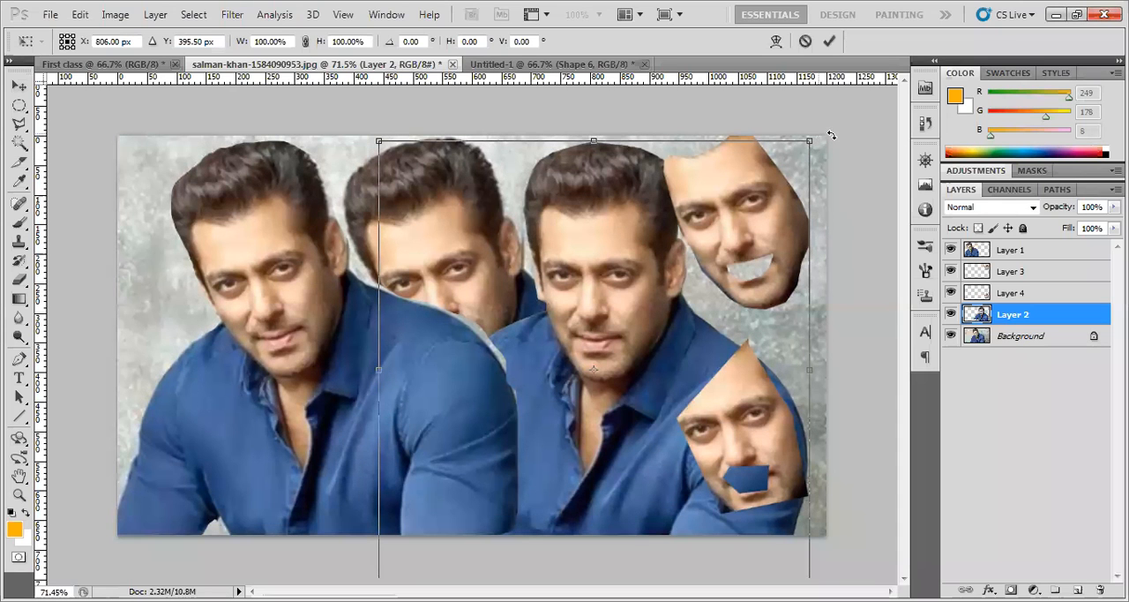
{"action": "left_click_drag", "start_coordinate": [822, 127], "coordinate": [784, 181]}
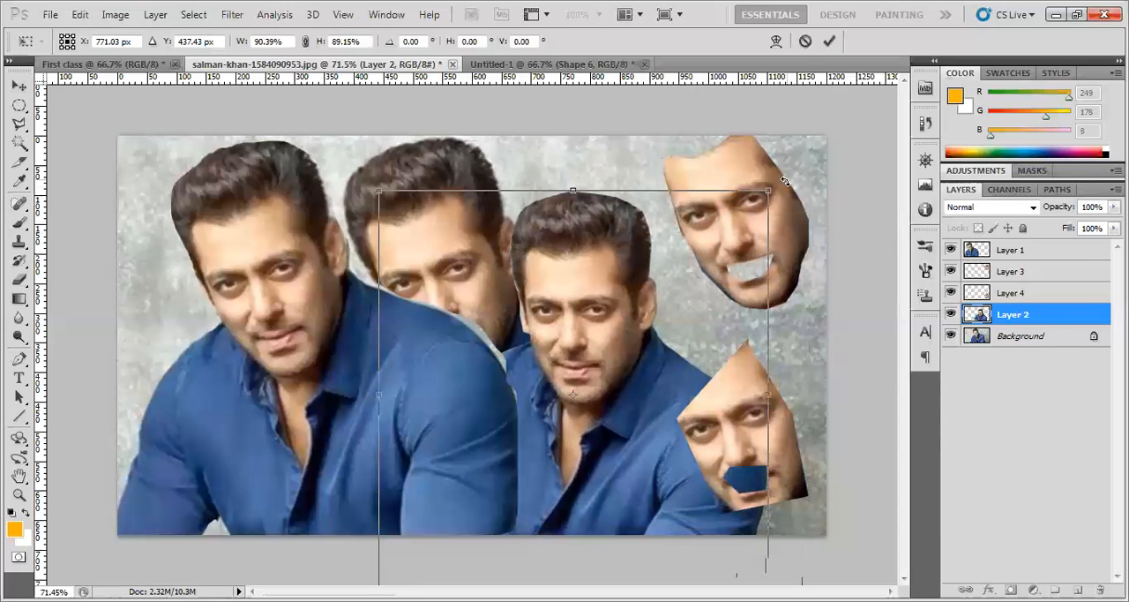
{"action": "left_click", "coordinate": [806, 42]}
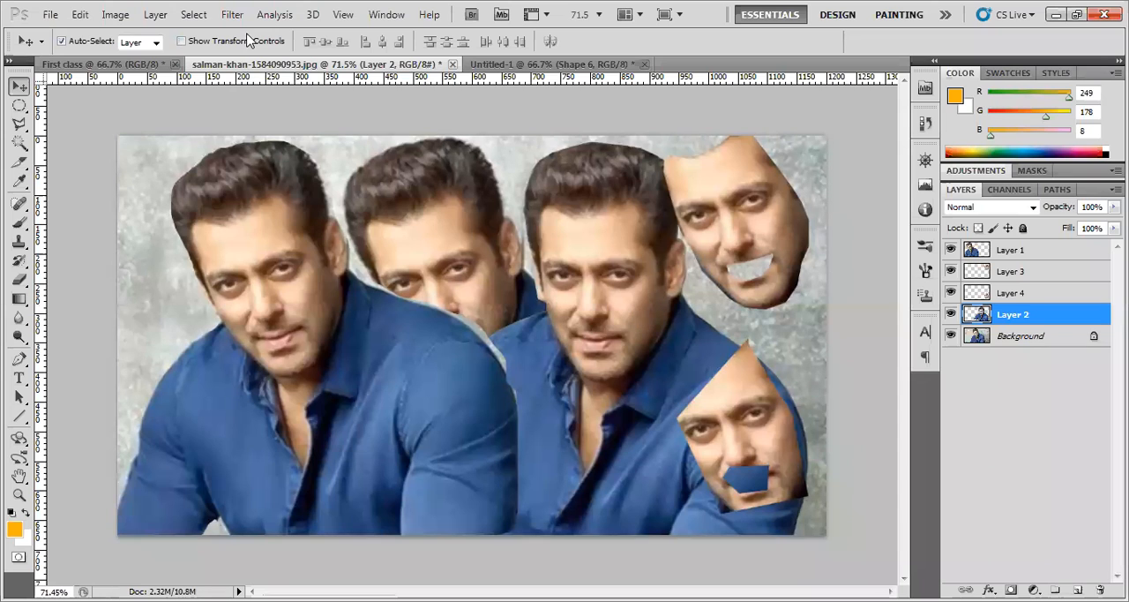
Show the transform controls and rotate the Layer 2 figure slightly clockwise, applying the transform
{"action": "left_click", "coordinate": [182, 42]}
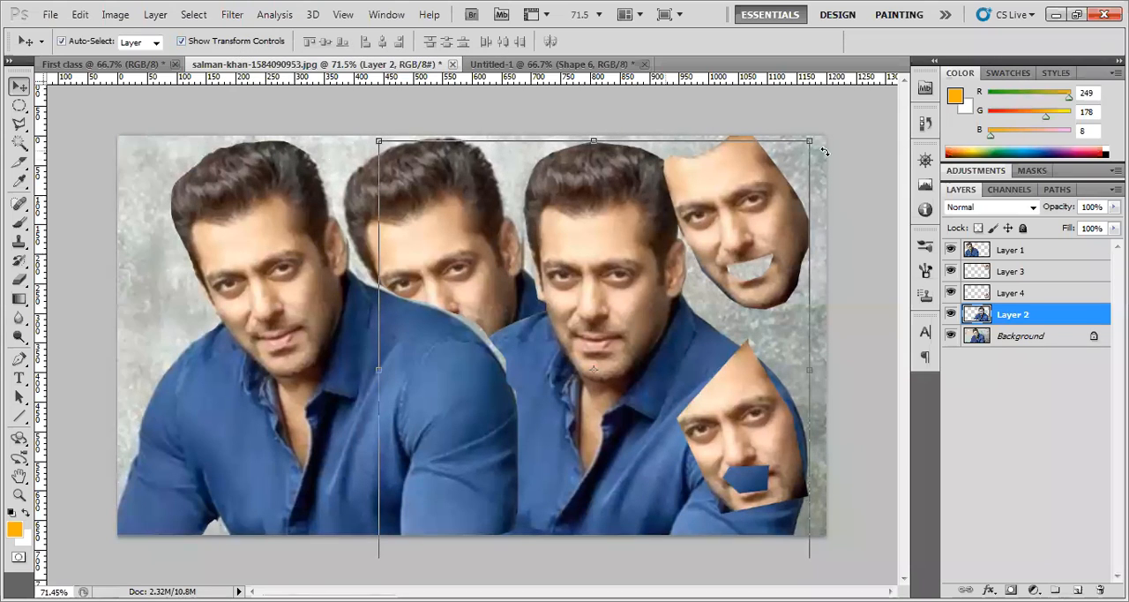
{"action": "left_click_drag", "start_coordinate": [812, 128], "coordinate": [810, 176]}
{"action": "left_click", "coordinate": [829, 40]}
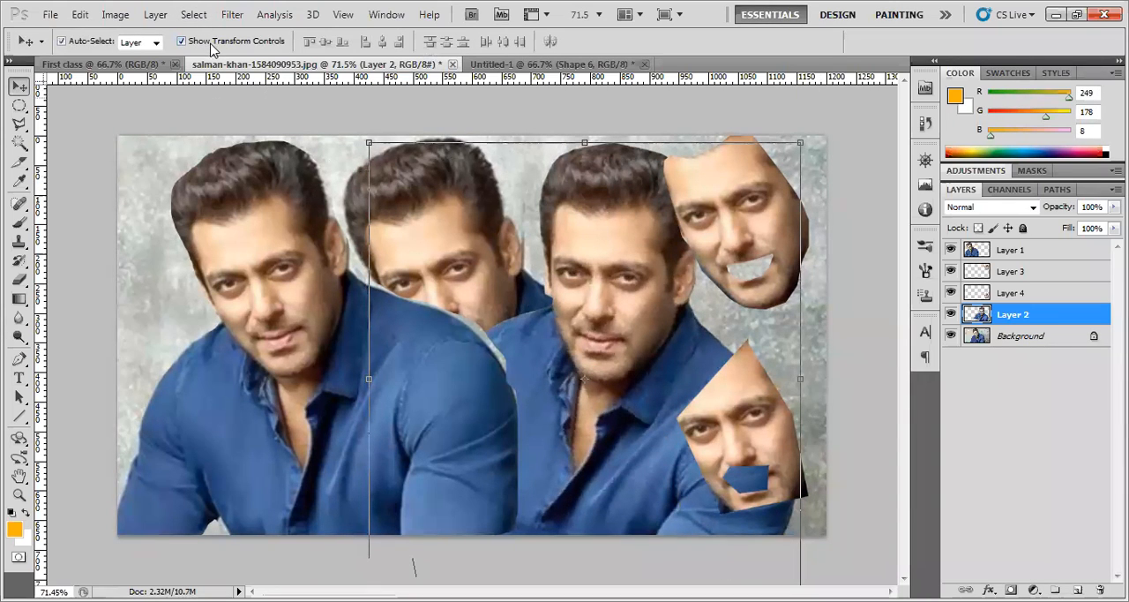
Select Layers 1 to 4 in turn to examine their transform bounding boxes, and hide the transform controls
{"action": "left_click", "coordinate": [1012, 292]}
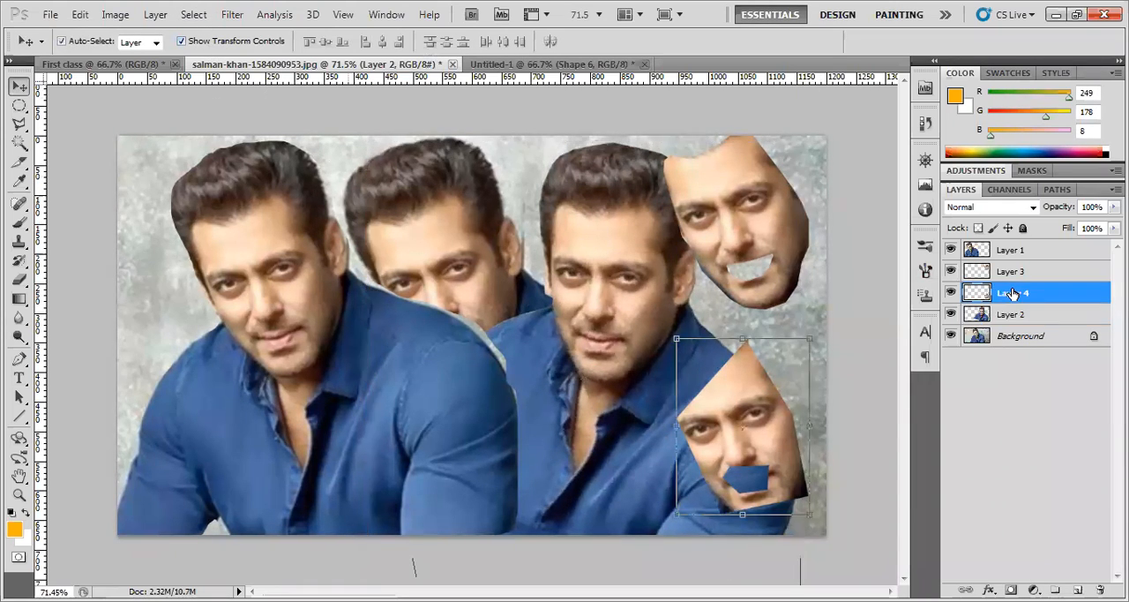
{"action": "left_click", "coordinate": [1010, 274]}
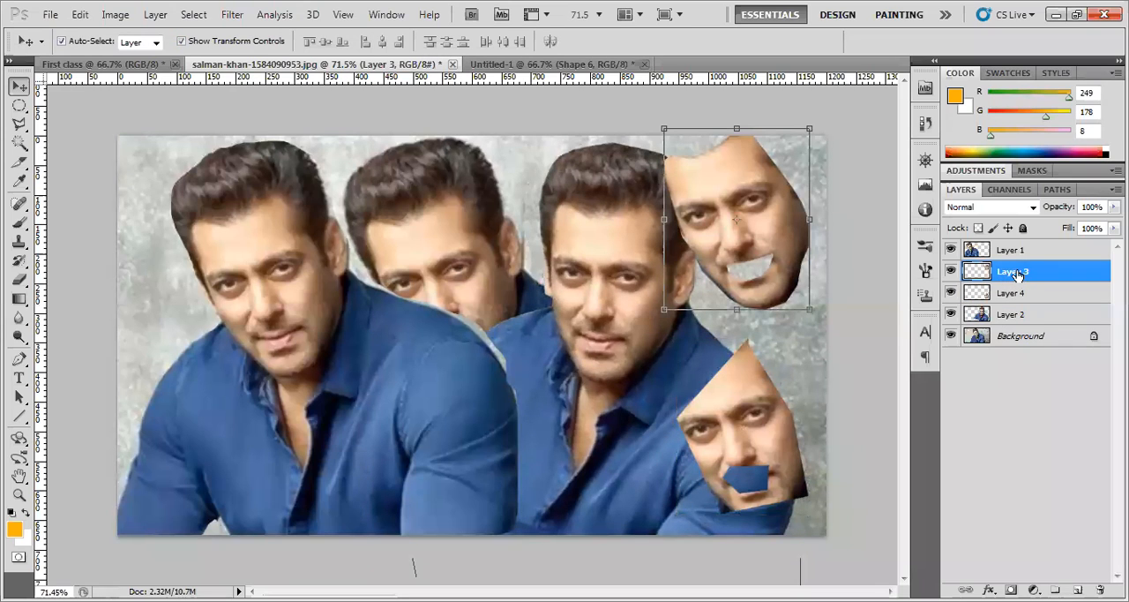
{"action": "left_click", "coordinate": [1021, 253]}
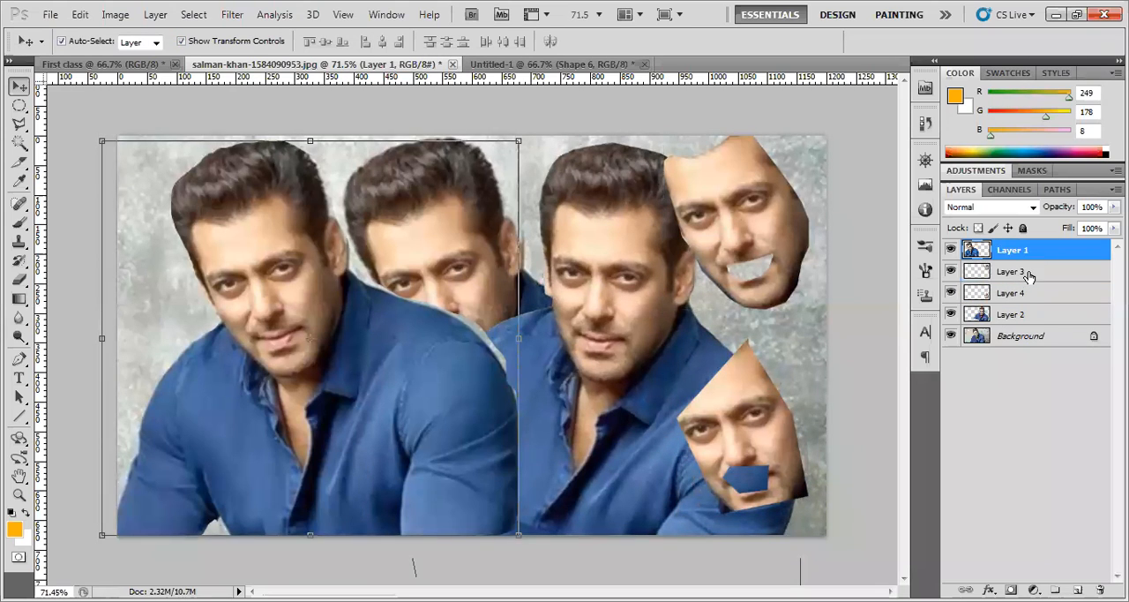
{"action": "left_click", "coordinate": [1025, 278]}
{"action": "left_click", "coordinate": [1023, 293]}
{"action": "left_click", "coordinate": [1015, 316]}
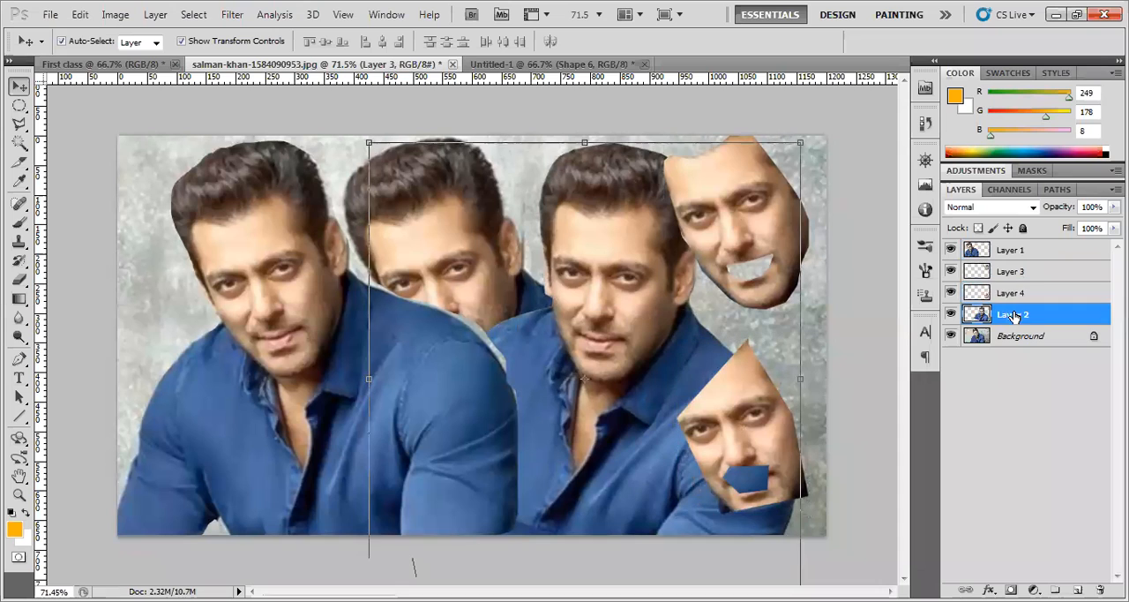
{"action": "left_click", "coordinate": [1014, 295]}
{"action": "left_click", "coordinate": [1014, 276]}
{"action": "left_click", "coordinate": [1014, 250]}
{"action": "left_click", "coordinate": [1014, 272]}
{"action": "left_click", "coordinate": [1012, 292]}
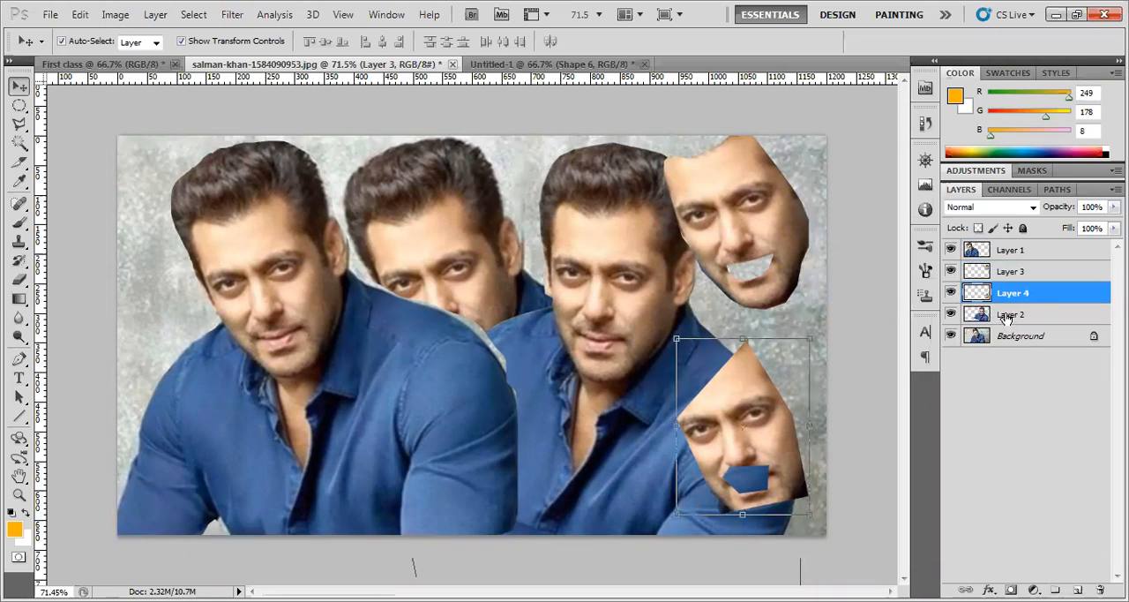
{"action": "left_click", "coordinate": [1006, 318]}
{"action": "left_click", "coordinate": [1006, 292]}
{"action": "left_click", "coordinate": [1012, 273]}
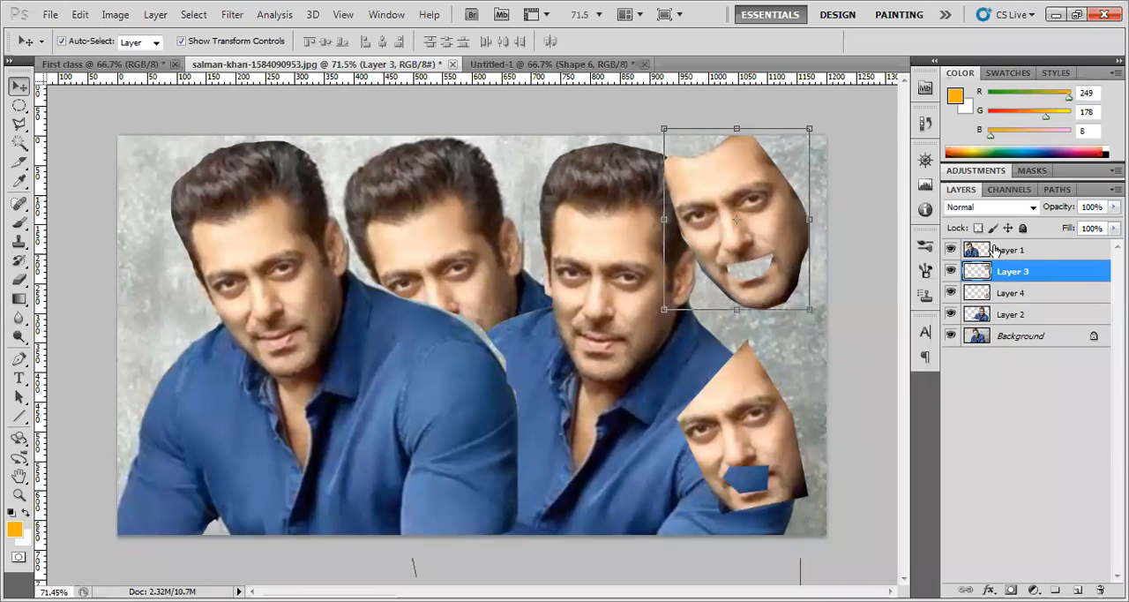
{"action": "left_click", "coordinate": [1020, 249]}
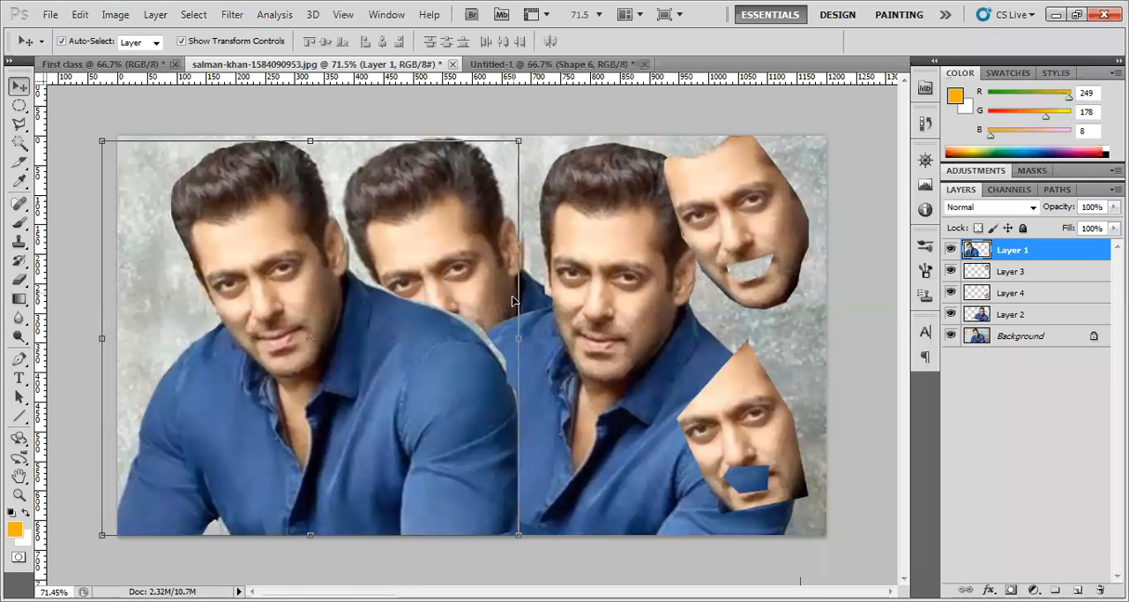
{"action": "left_click", "coordinate": [182, 41]}
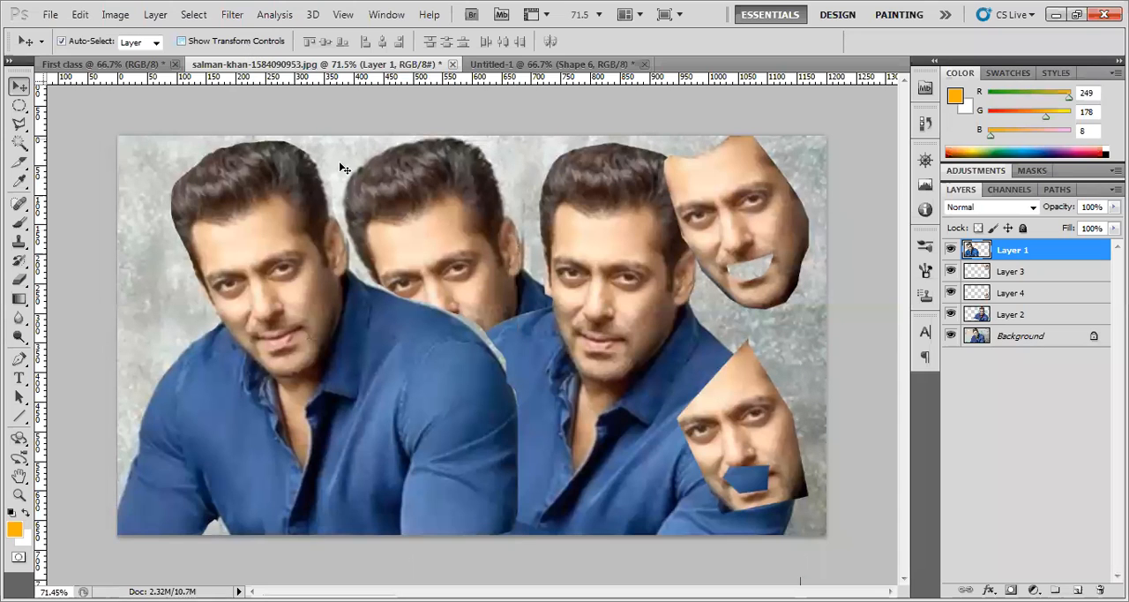
Free Transform the Layer 2 figure to 86.48% width, 84.52% height and -0.89° rotation, and reposition it between the front figure and face cutouts
{"action": "left_click", "coordinate": [606, 274]}
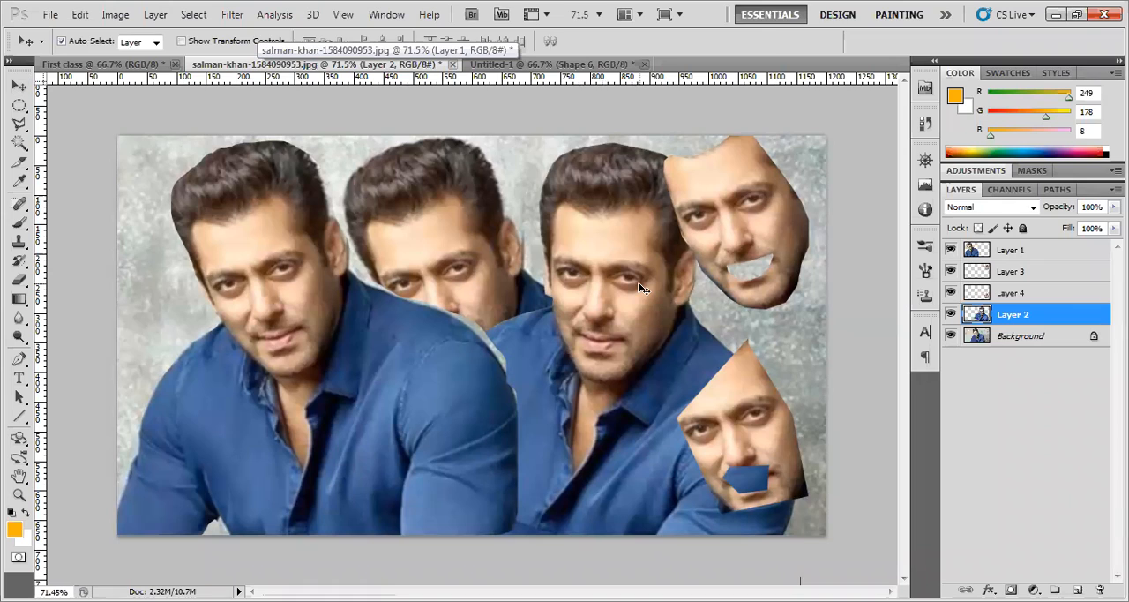
{"action": "key", "text": "ctrl+t"}
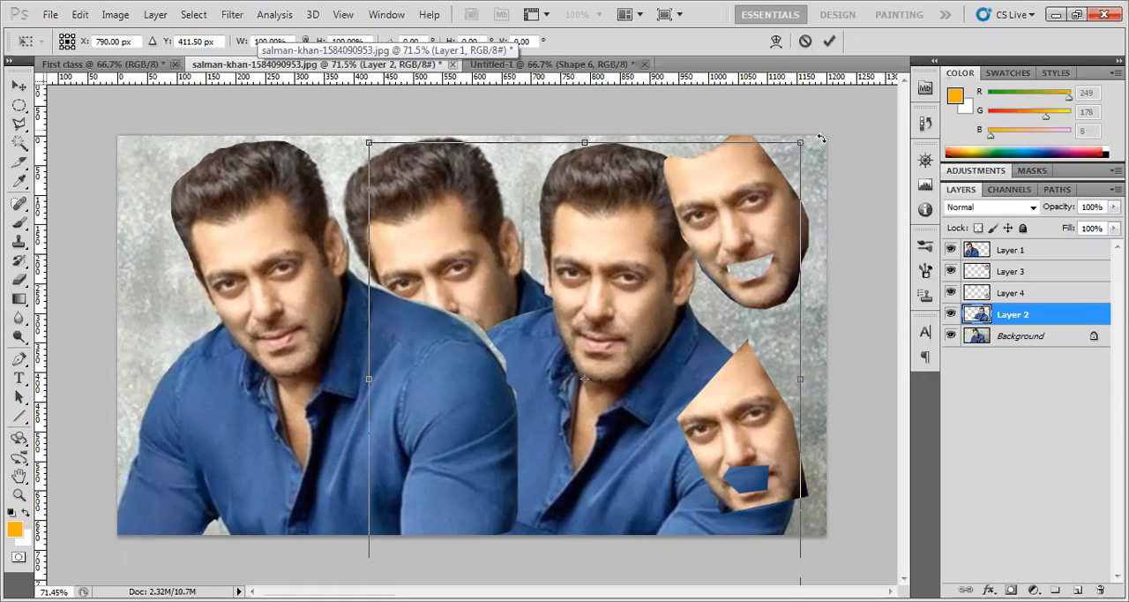
{"action": "left_click_drag", "start_coordinate": [819, 131], "coordinate": [749, 219]}
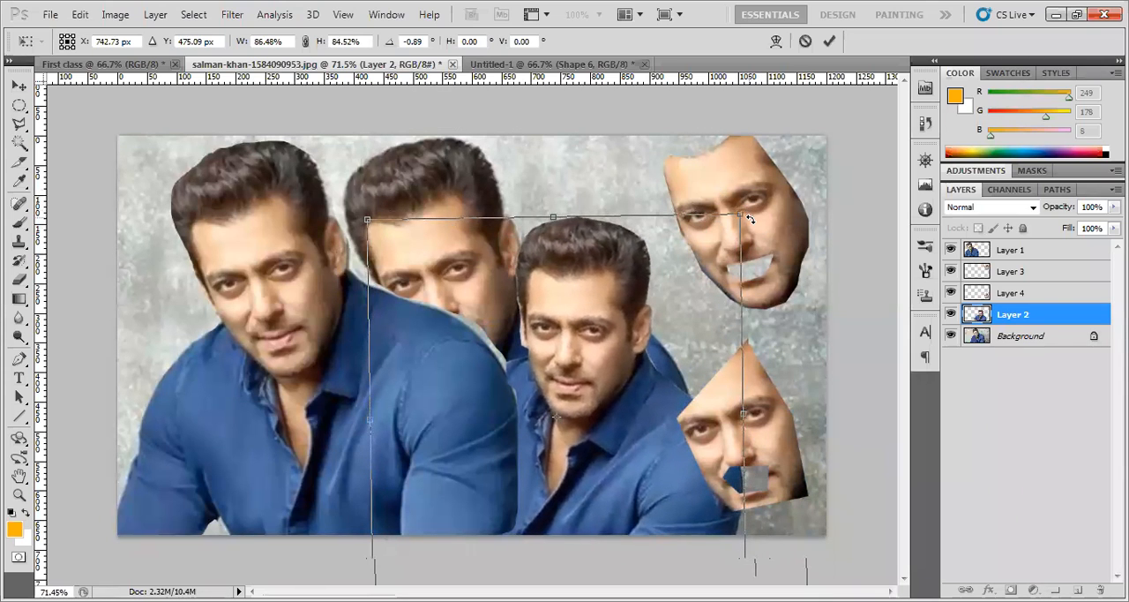
{"action": "left_click_drag", "start_coordinate": [593, 318], "coordinate": [639, 273]}
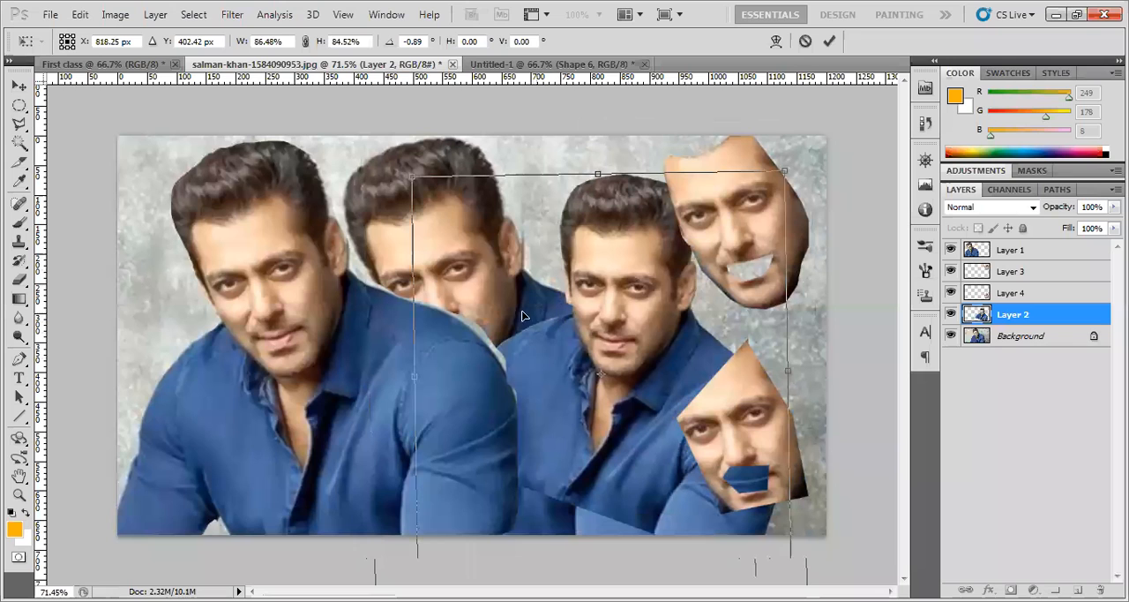
{"action": "left_click", "coordinate": [827, 42]}
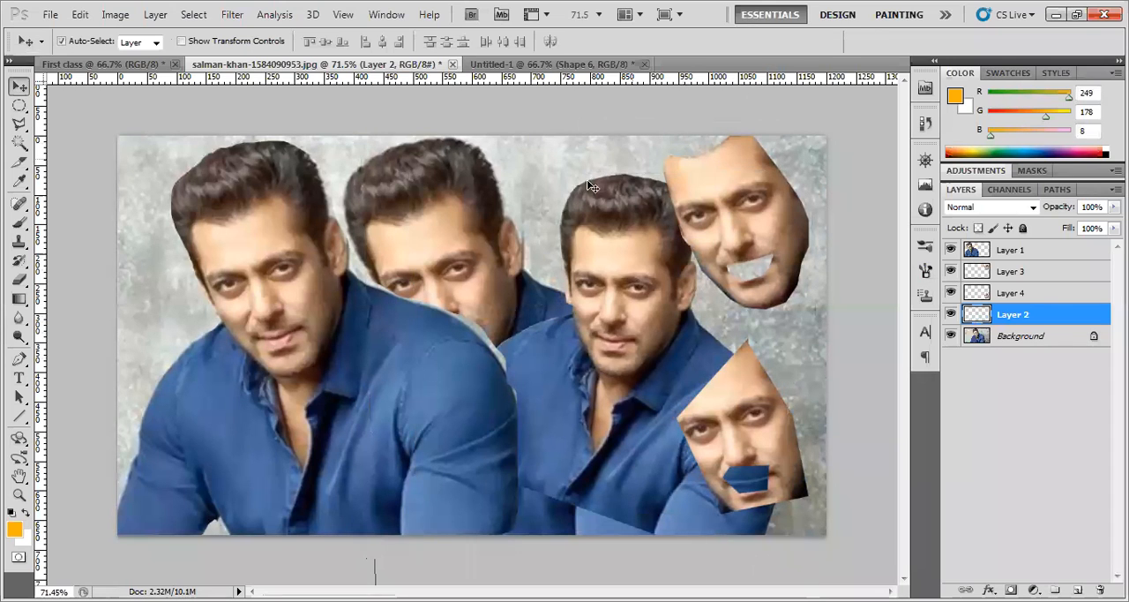
{"action": "left_click_drag", "start_coordinate": [637, 258], "coordinate": [611, 264]}
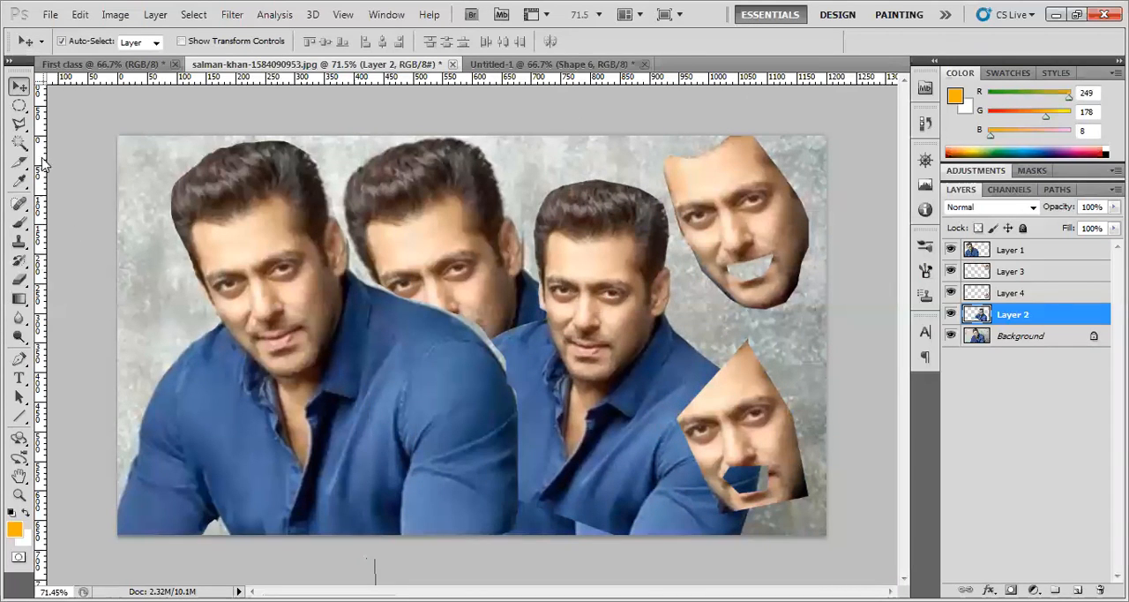
Make a rectangular marquee selection around the front figure's face and deselect it
{"action": "left_click_drag", "start_coordinate": [18, 105], "coordinate": [62, 110]}
{"action": "left_click", "coordinate": [61, 105]}
{"action": "left_click_drag", "start_coordinate": [254, 307], "coordinate": [321, 386]}
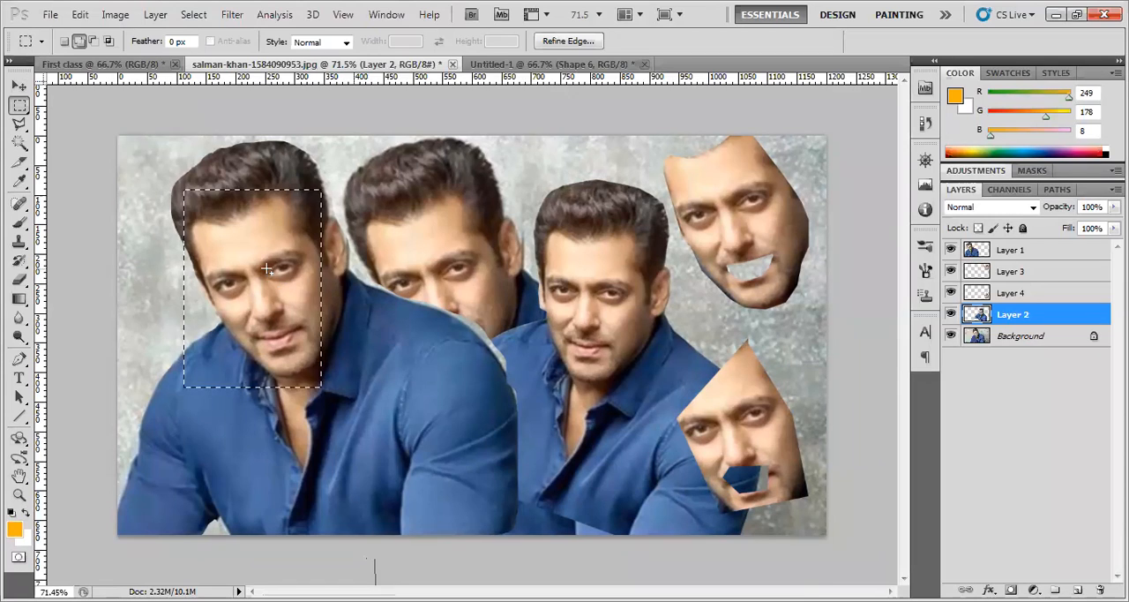
{"action": "right_click", "coordinate": [268, 275]}
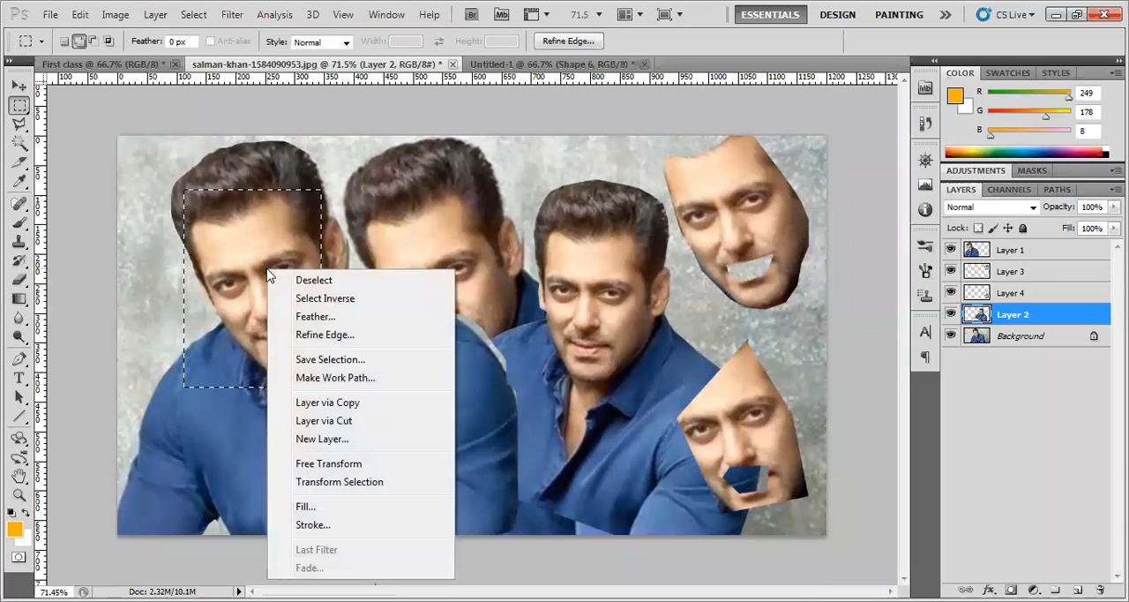
{"action": "left_click", "coordinate": [315, 283]}
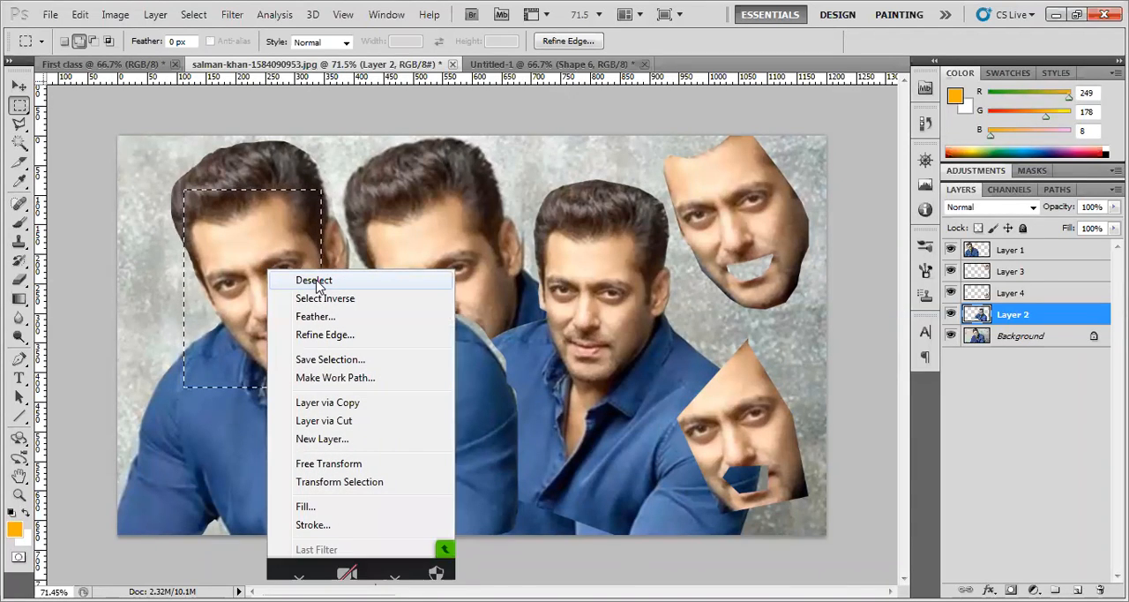
Draw a freehand Lasso selection around the front figure's face and deselect it
{"action": "left_click", "coordinate": [19, 124]}
{"action": "key", "text": "shift+l"}
{"action": "mouse_move", "coordinate": [240, 203]}
{"action": "left_mouse_down"}
{"action": "mouse_move", "coordinate": [181, 284]}
{"action": "mouse_move", "coordinate": [251, 374]}
{"action": "mouse_move", "coordinate": [313, 336]}
{"action": "mouse_move", "coordinate": [303, 237]}
{"action": "mouse_move", "coordinate": [251, 187]}
{"action": "left_mouse_up"}
{"action": "right_click", "coordinate": [248, 255]}
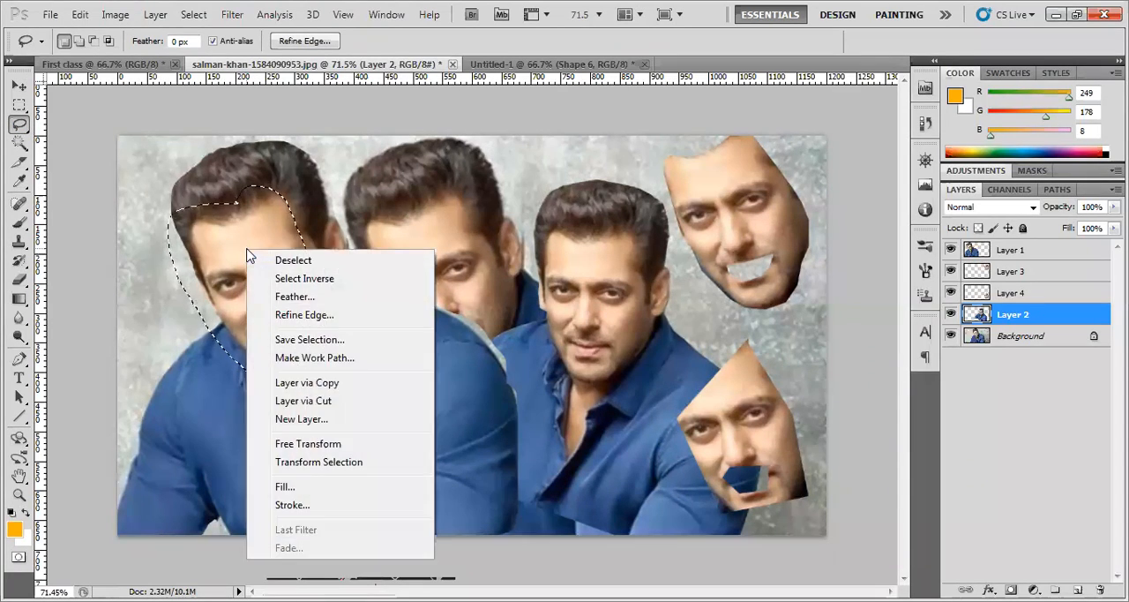
{"action": "left_click", "coordinate": [292, 260]}
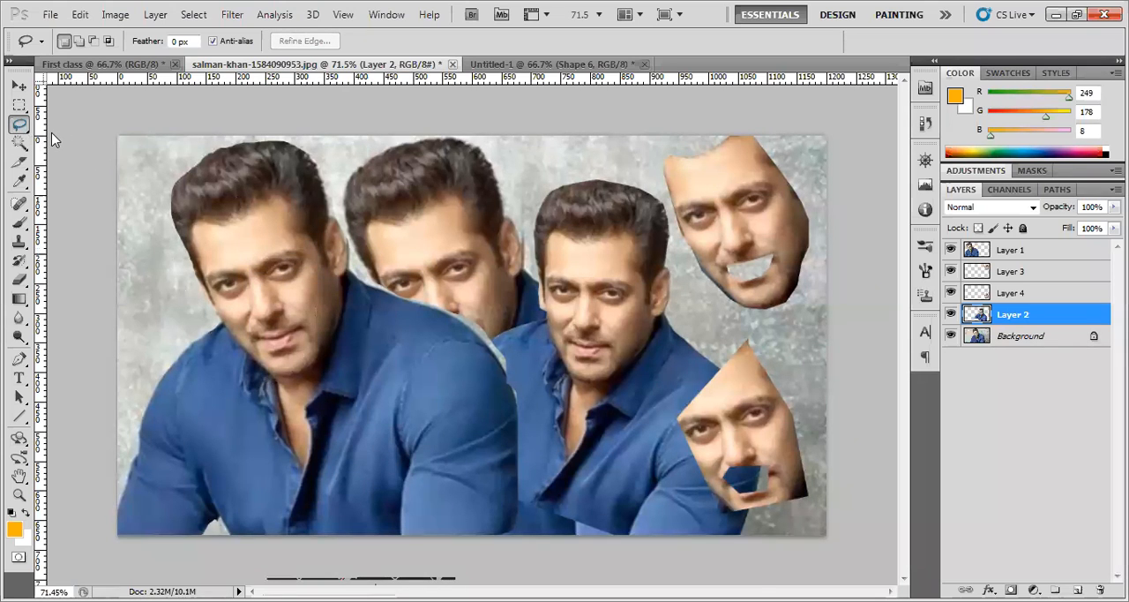
Outline the front figure's face from hairline to neck with the Polygonal Lasso tool and deselect it
{"action": "right_click", "coordinate": [19, 124]}
{"action": "left_click", "coordinate": [276, 195]}
{"action": "left_click", "coordinate": [322, 252]}
{"action": "left_click", "coordinate": [320, 326]}
{"action": "left_click", "coordinate": [297, 404]}
{"action": "left_click", "coordinate": [207, 365]}
{"action": "left_click", "coordinate": [170, 260]}
{"action": "left_click", "coordinate": [195, 224]}
{"action": "left_click", "coordinate": [276, 196]}
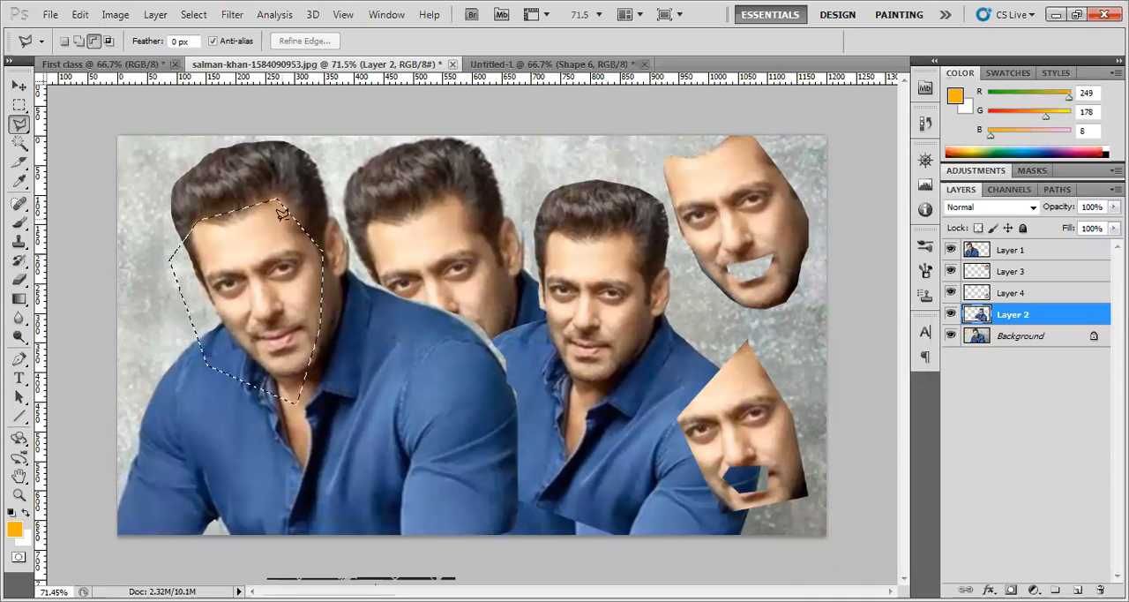
{"action": "right_click", "coordinate": [256, 239]}
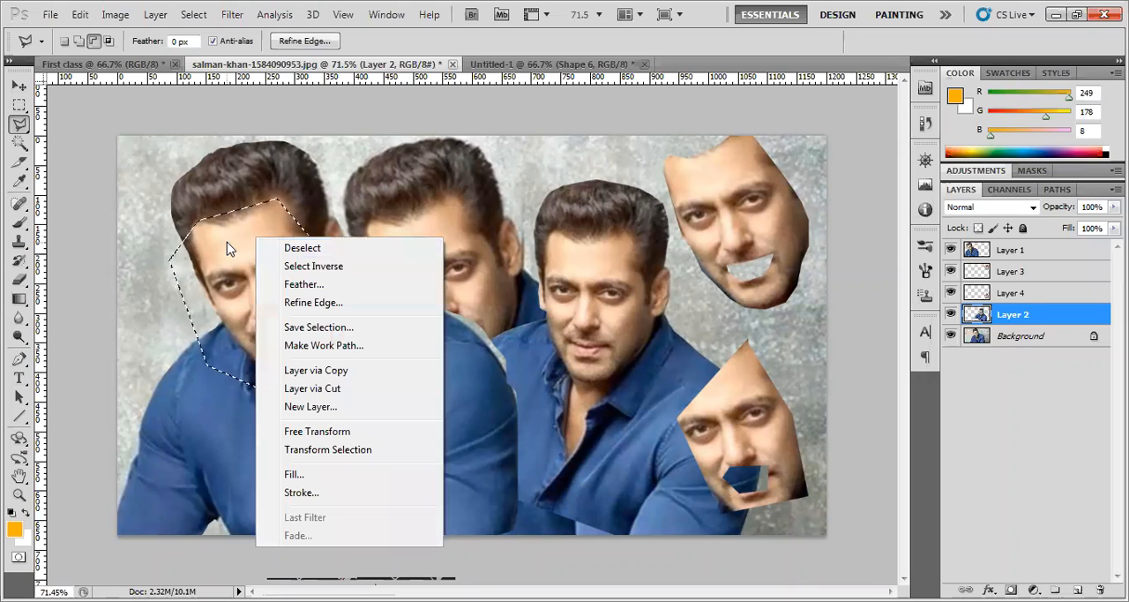
{"action": "left_click", "coordinate": [304, 252]}
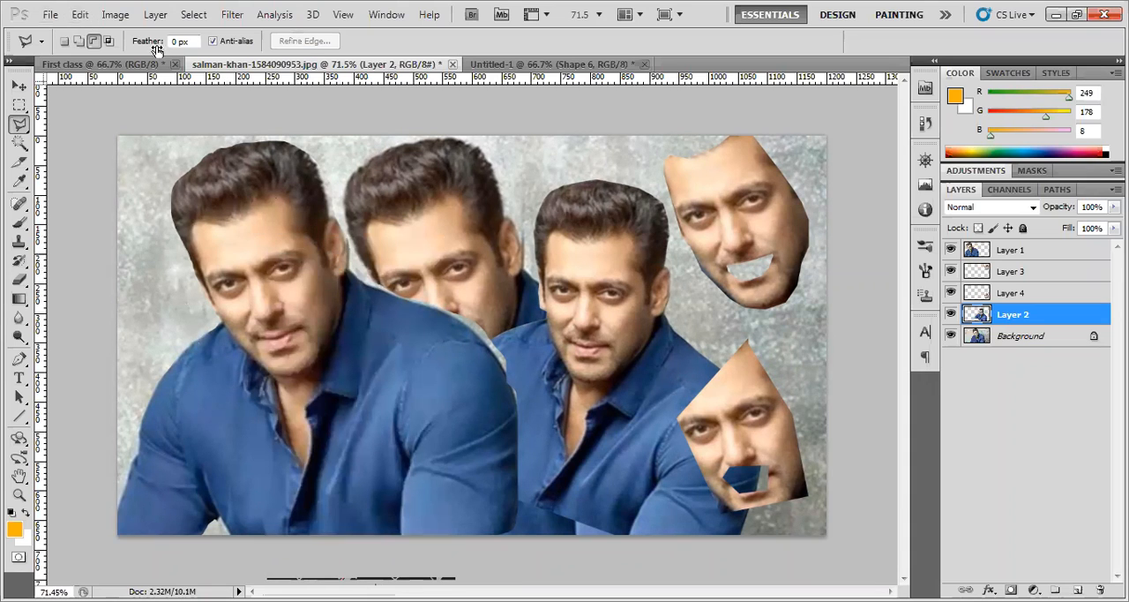
Outline a smaller polygonal selection from the front figure's forehead to the chin and deselect it
{"action": "left_click", "coordinate": [333, 284]}
{"action": "left_click", "coordinate": [323, 351]}
{"action": "left_click", "coordinate": [255, 361]}
{"action": "left_click", "coordinate": [227, 284]}
{"action": "left_click", "coordinate": [241, 215]}
{"action": "left_click", "coordinate": [194, 14]}
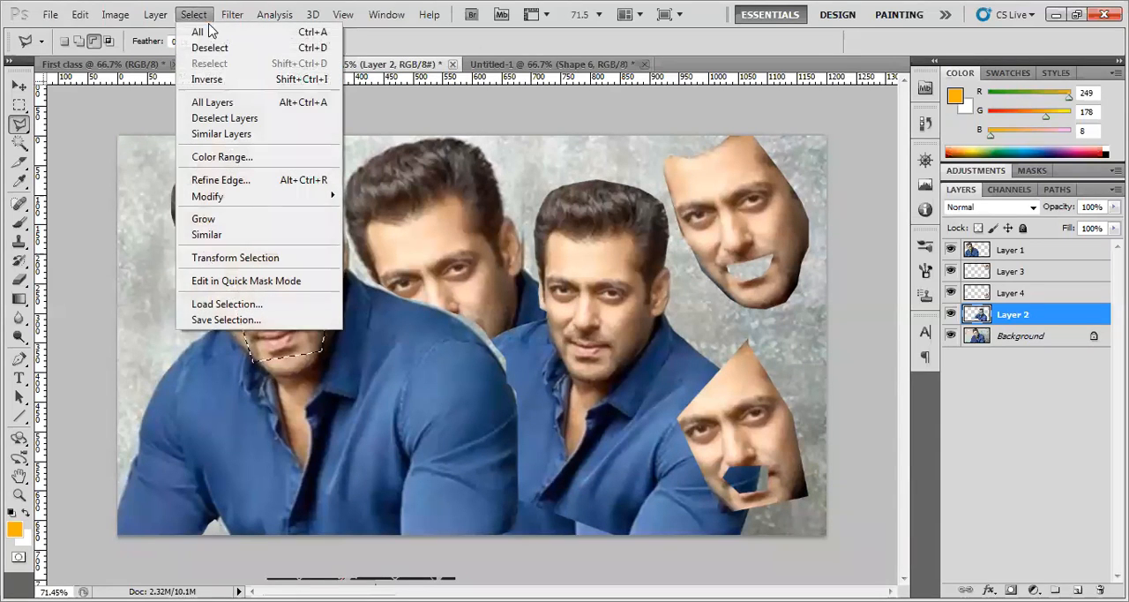
{"action": "left_click", "coordinate": [325, 56]}
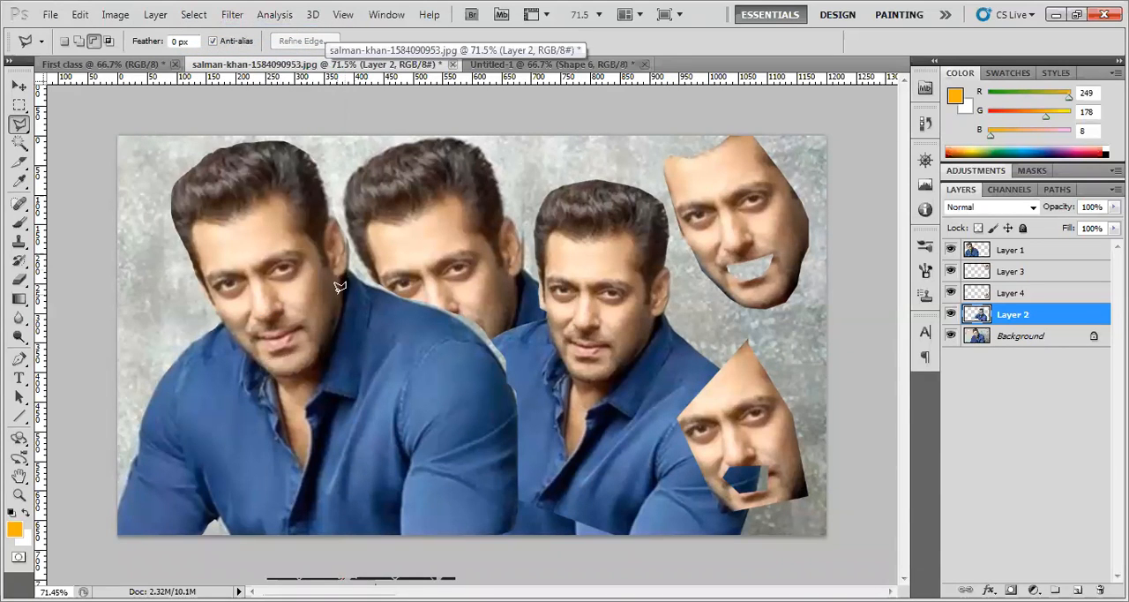
Draw a four-sided polygonal selection over the front figure's face and collar, and deselect it
{"action": "left_click", "coordinate": [289, 181]}
{"action": "left_click", "coordinate": [375, 388]}
{"action": "left_click", "coordinate": [229, 401]}
{"action": "left_click", "coordinate": [161, 223]}
{"action": "left_click", "coordinate": [287, 182]}
{"action": "right_click", "coordinate": [257, 212]}
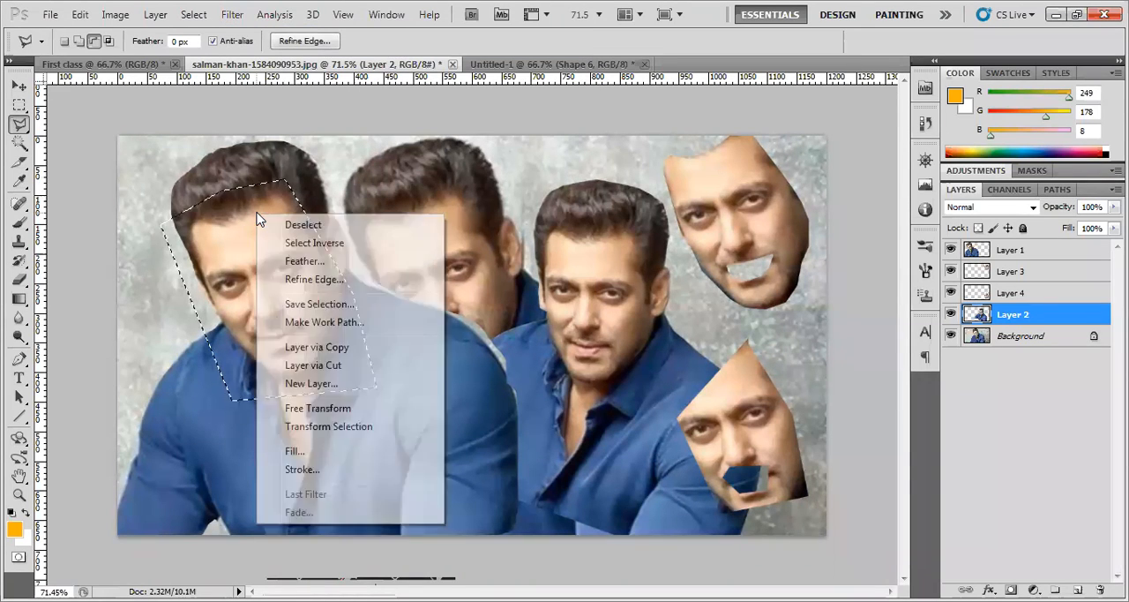
{"action": "left_click", "coordinate": [280, 226]}
Draw a six-sided polygonal selection around the front figure's head and collar, deselect it, and return to the Move tool
{"action": "left_click", "coordinate": [359, 416]}
{"action": "left_click", "coordinate": [279, 435]}
{"action": "left_click", "coordinate": [154, 322]}
{"action": "left_click", "coordinate": [154, 231]}
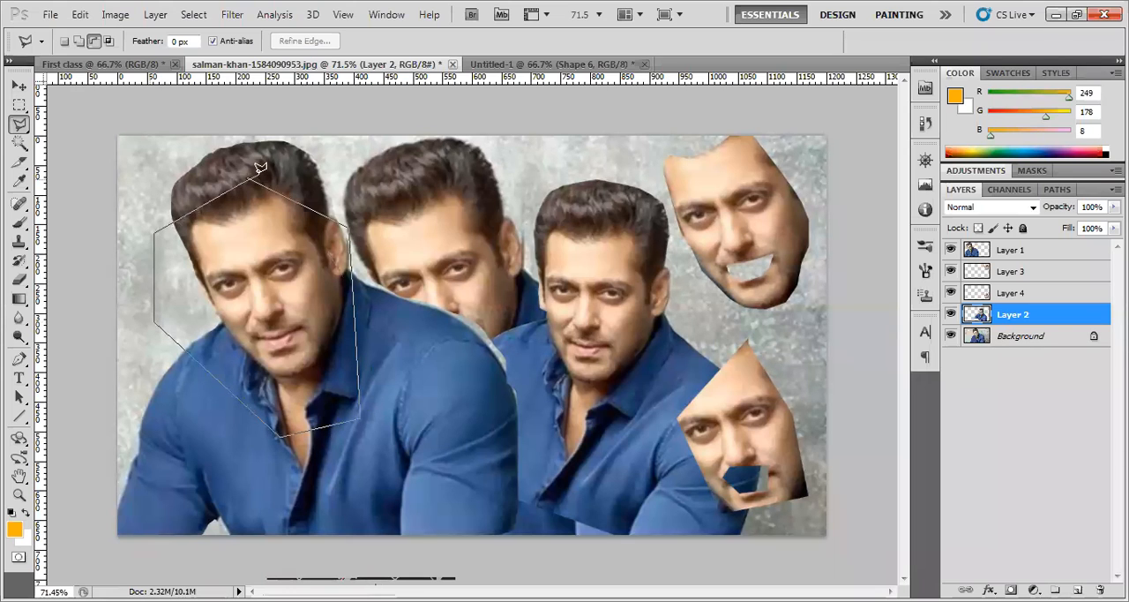
{"action": "left_click", "coordinate": [252, 170]}
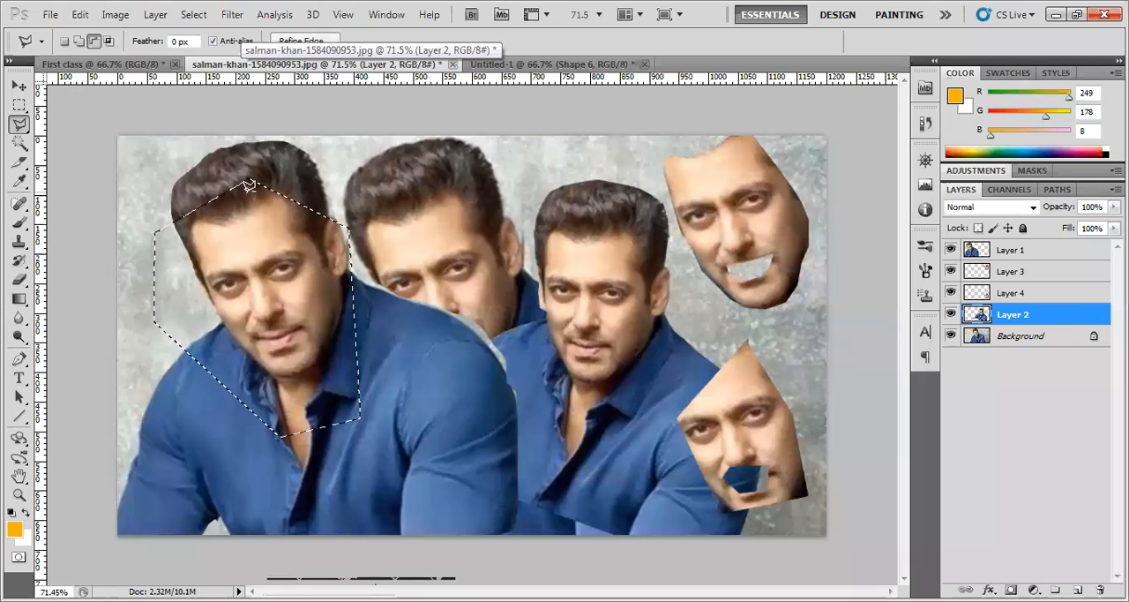
{"action": "right_click", "coordinate": [258, 268]}
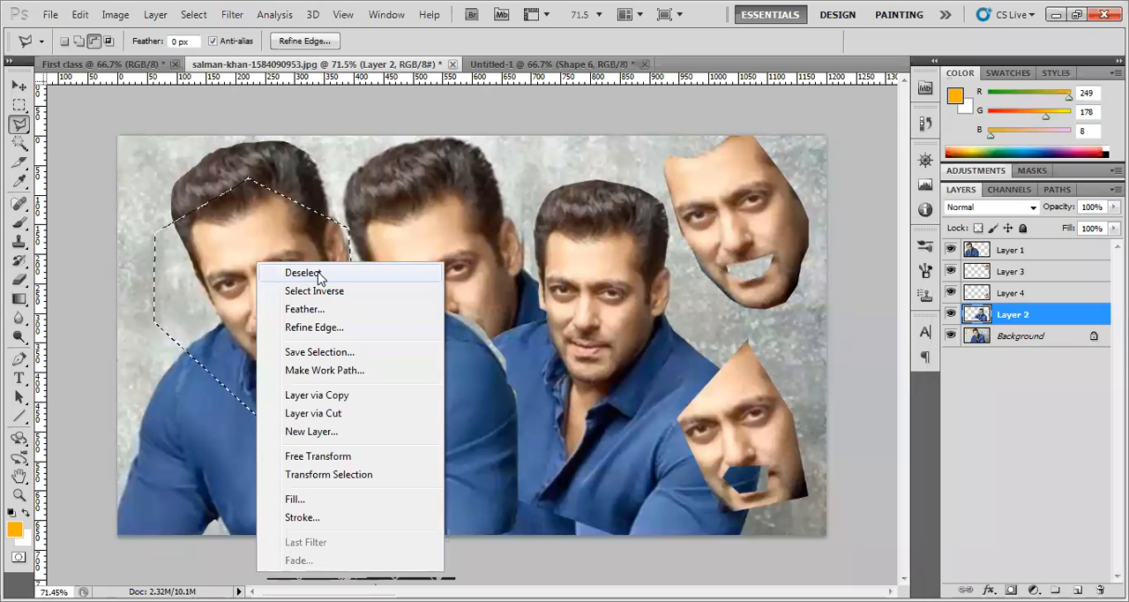
{"action": "left_click", "coordinate": [202, 21]}
{"action": "left_click", "coordinate": [194, 15]}
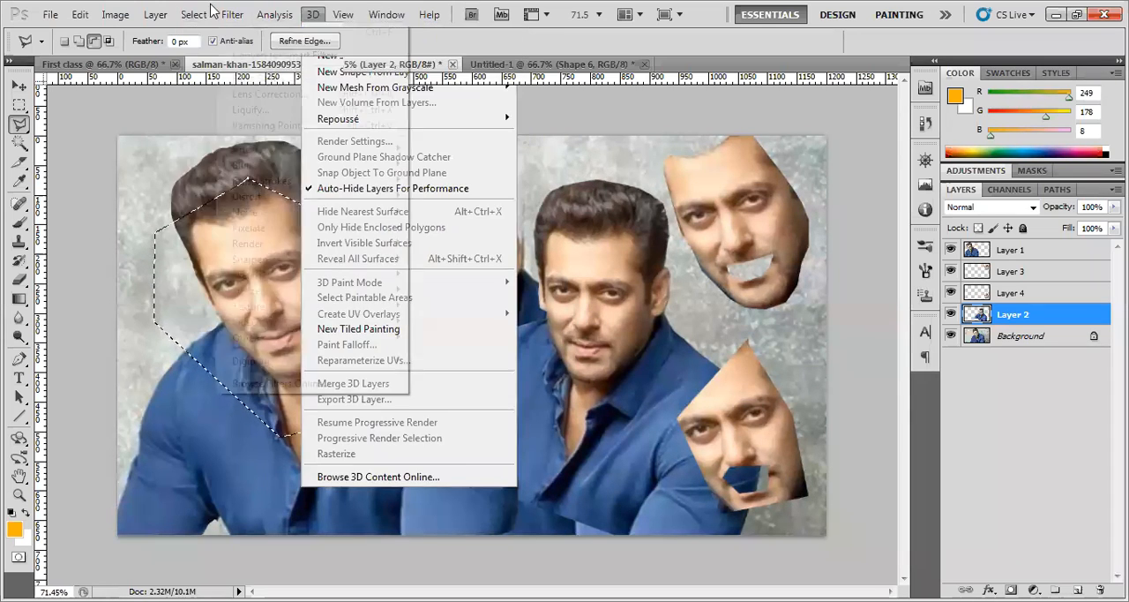
{"action": "left_click", "coordinate": [205, 46]}
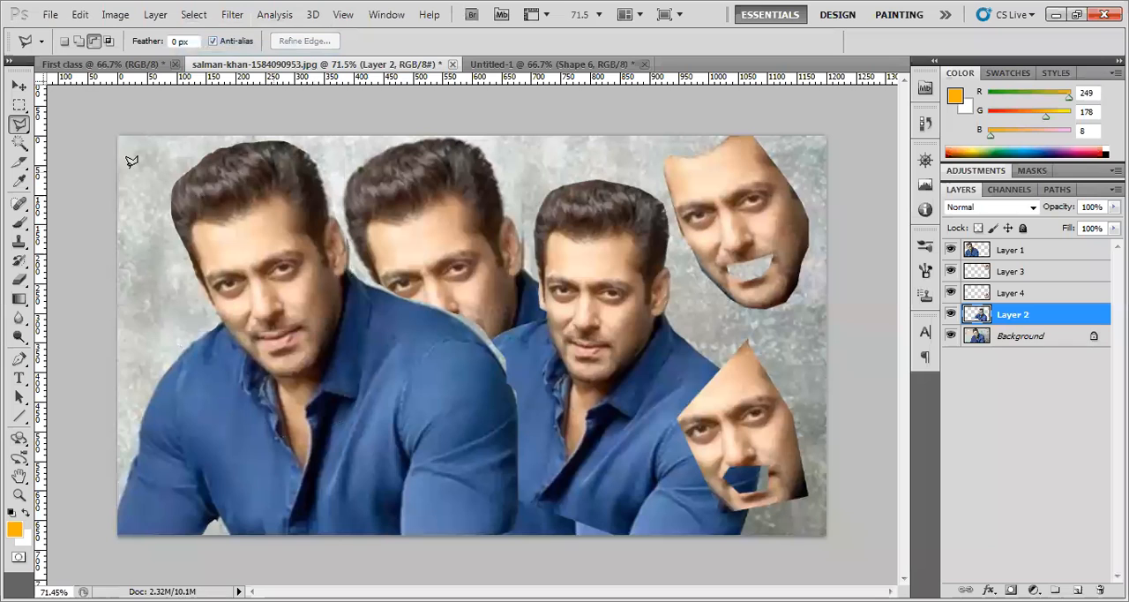
{"action": "left_click", "coordinate": [19, 85]}
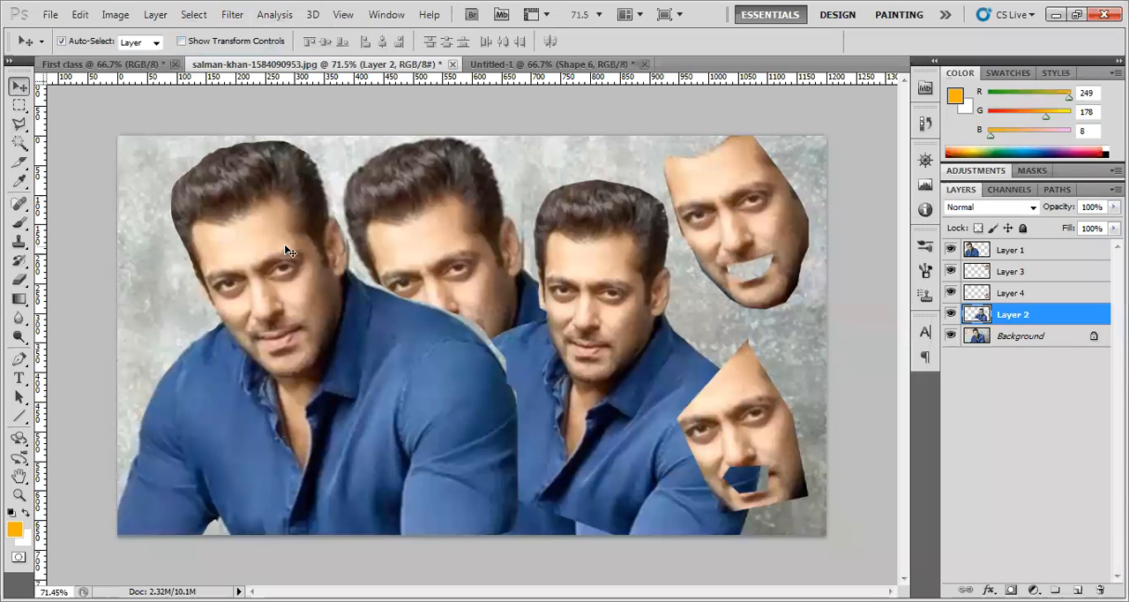